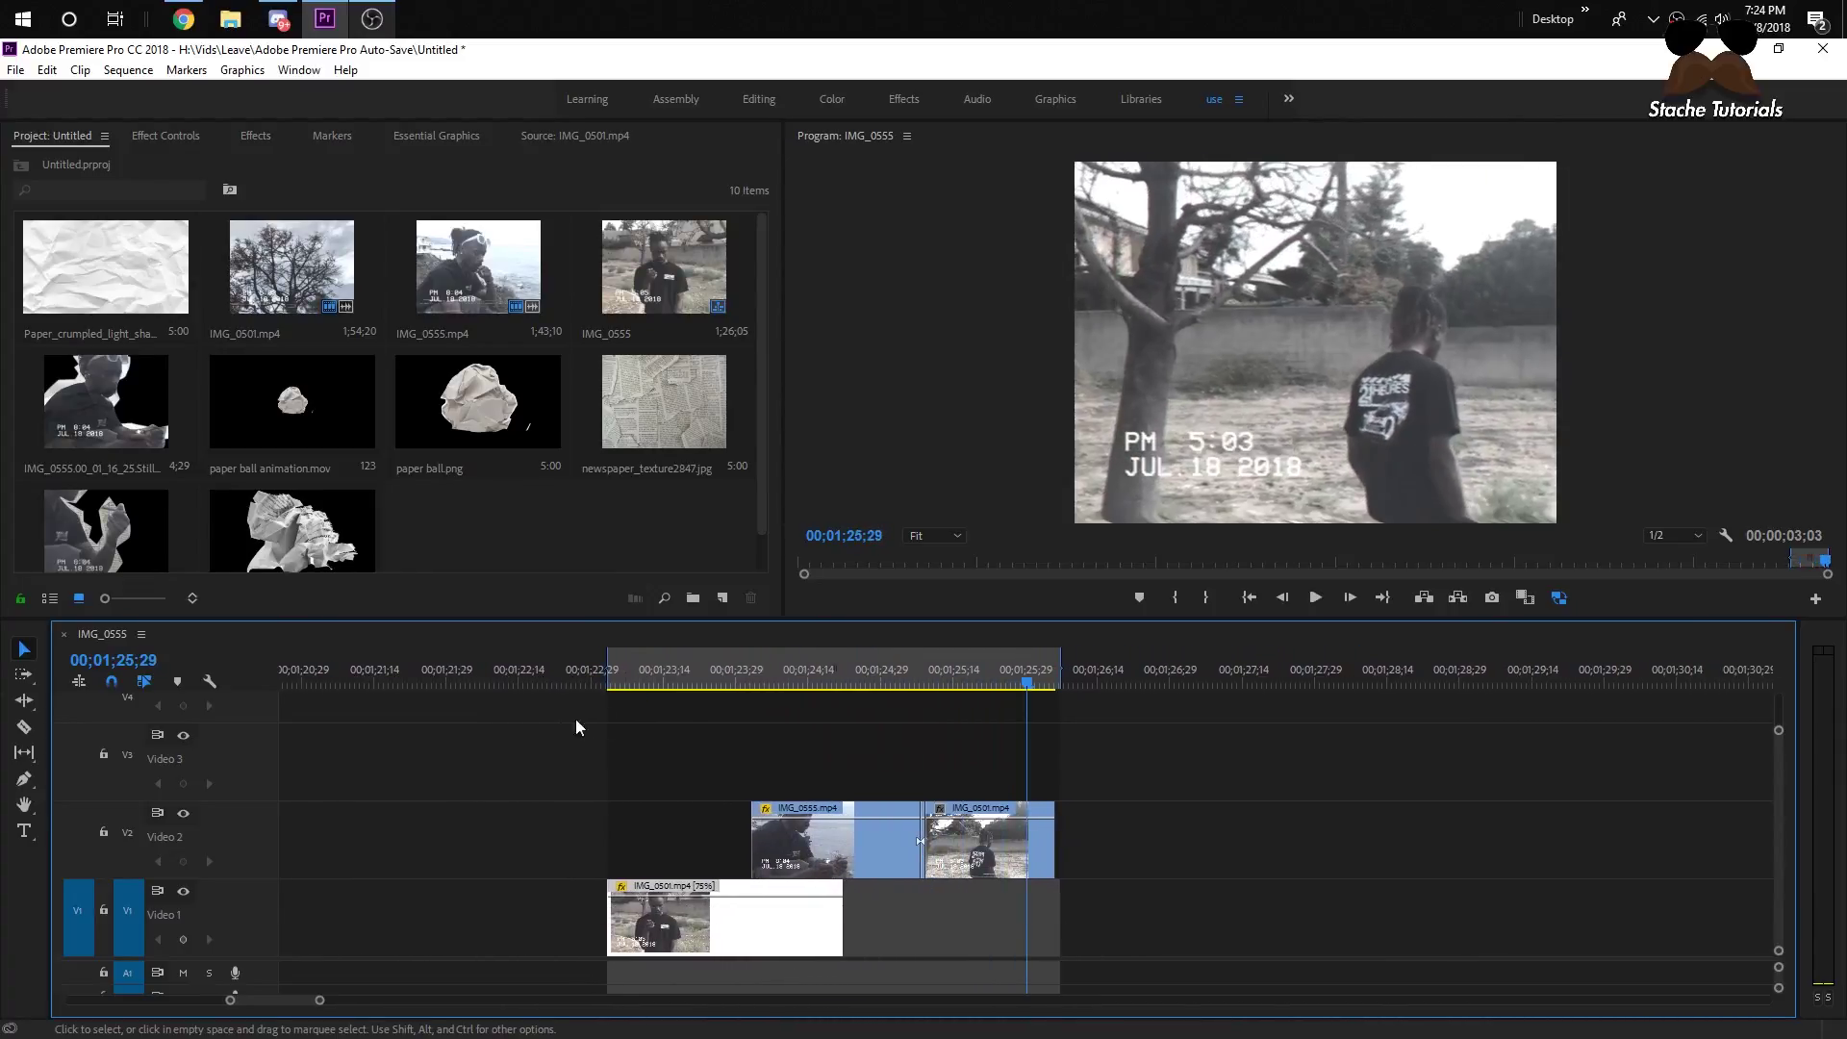
# - Delete the two IMG_0555 still images and paper ball animation.mov from the project
pyautogui.moveTo(636, 681); pyautogui.dragTo(690, 636)
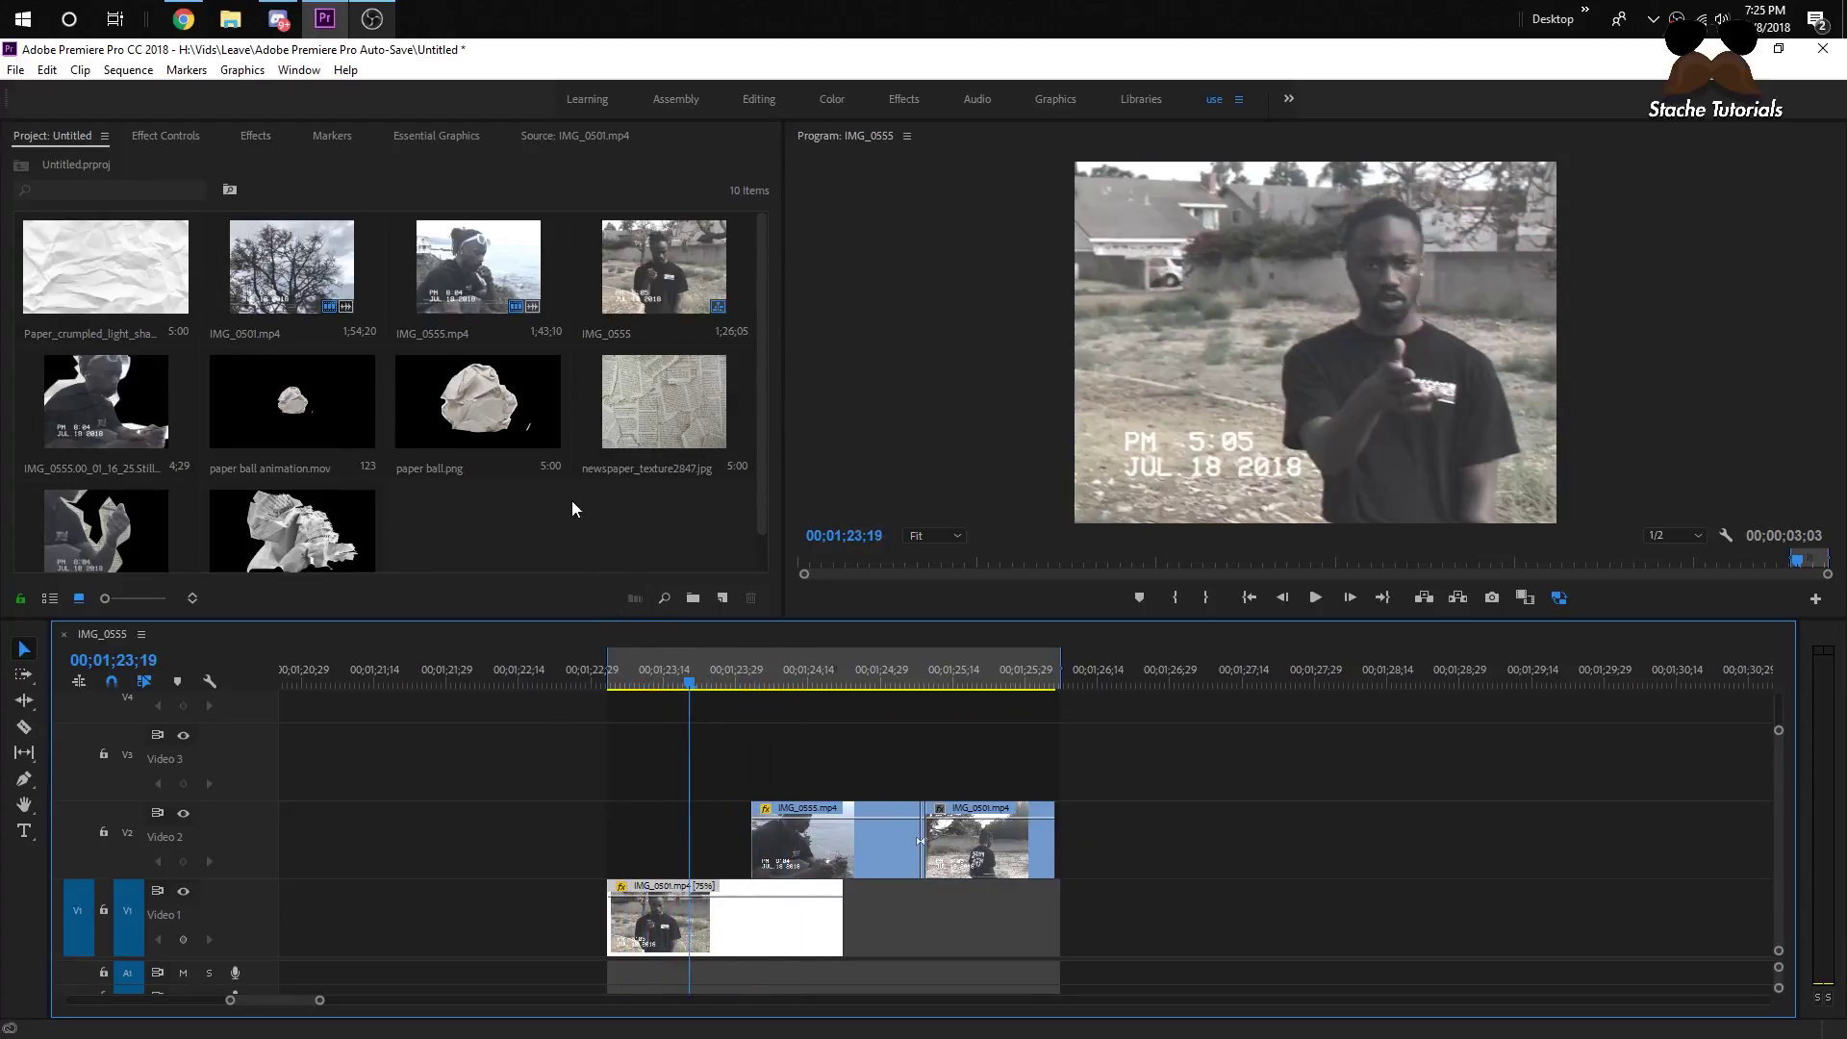
pyautogui.scroll(-1, 572, 501)
pyautogui.click(107, 400)
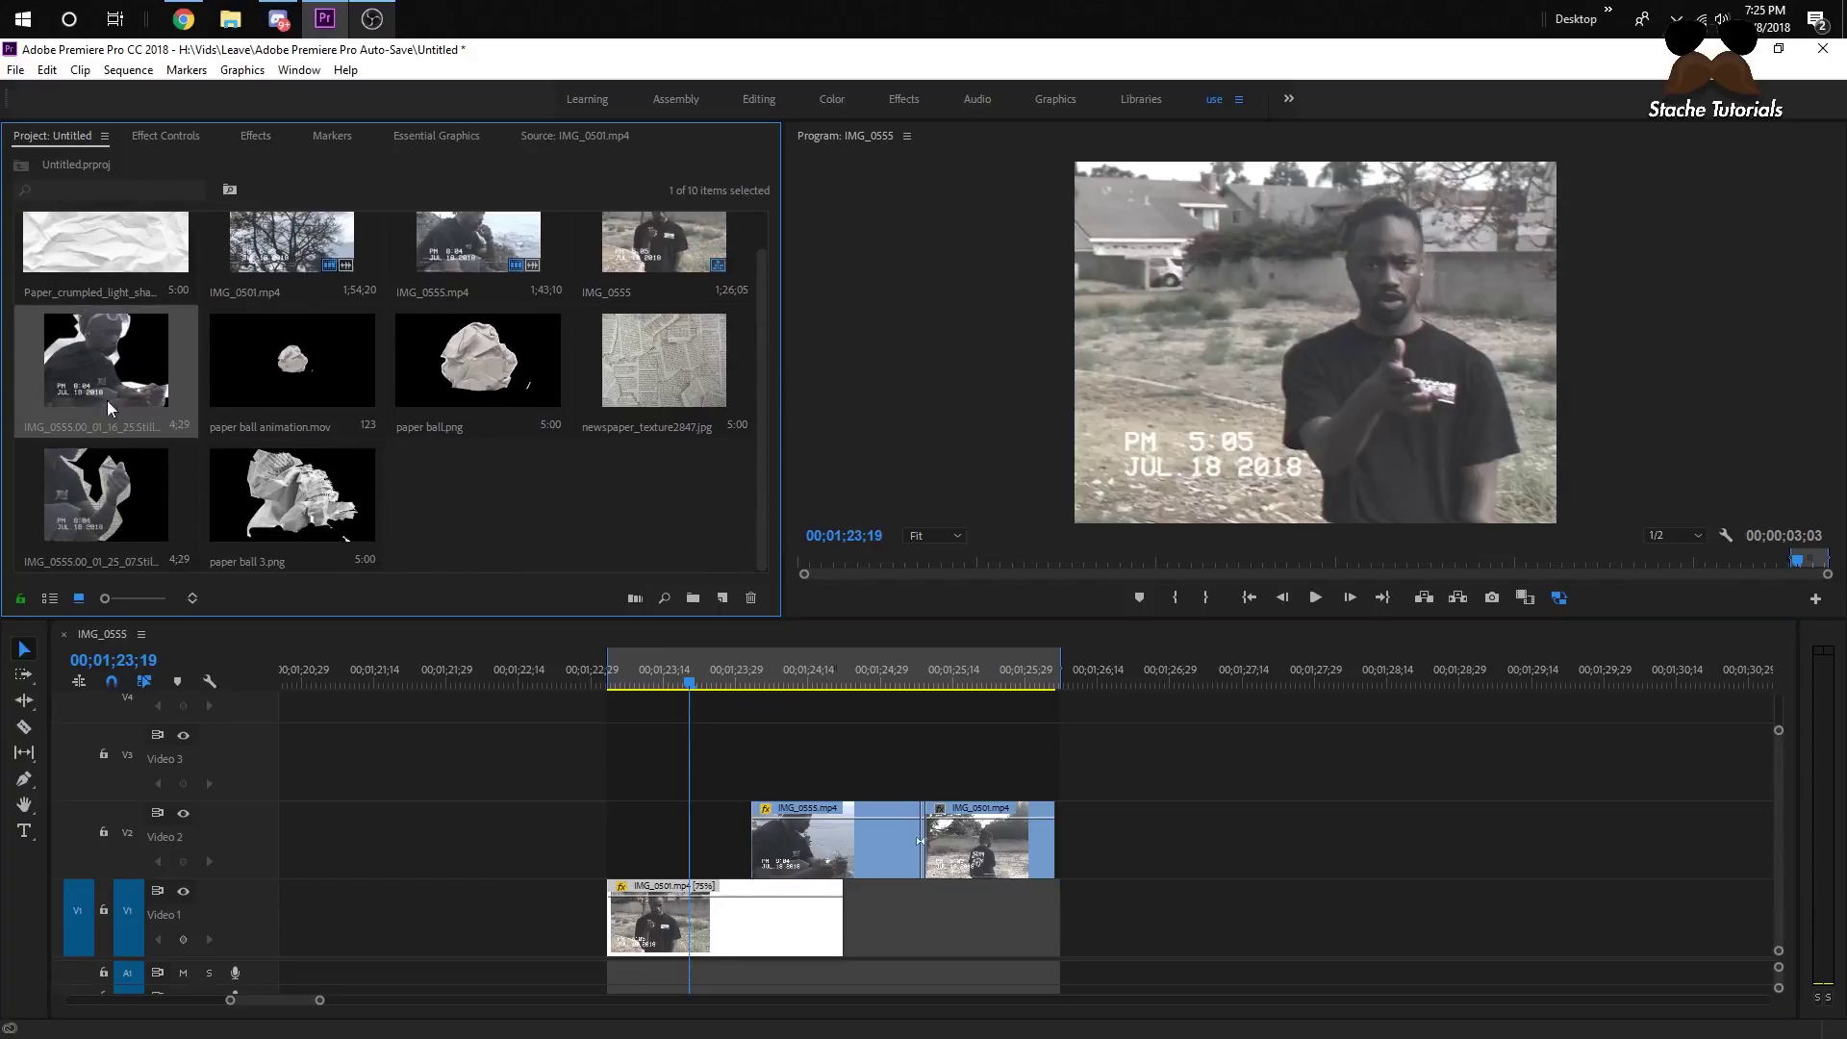
pyautogui.press('Delete')
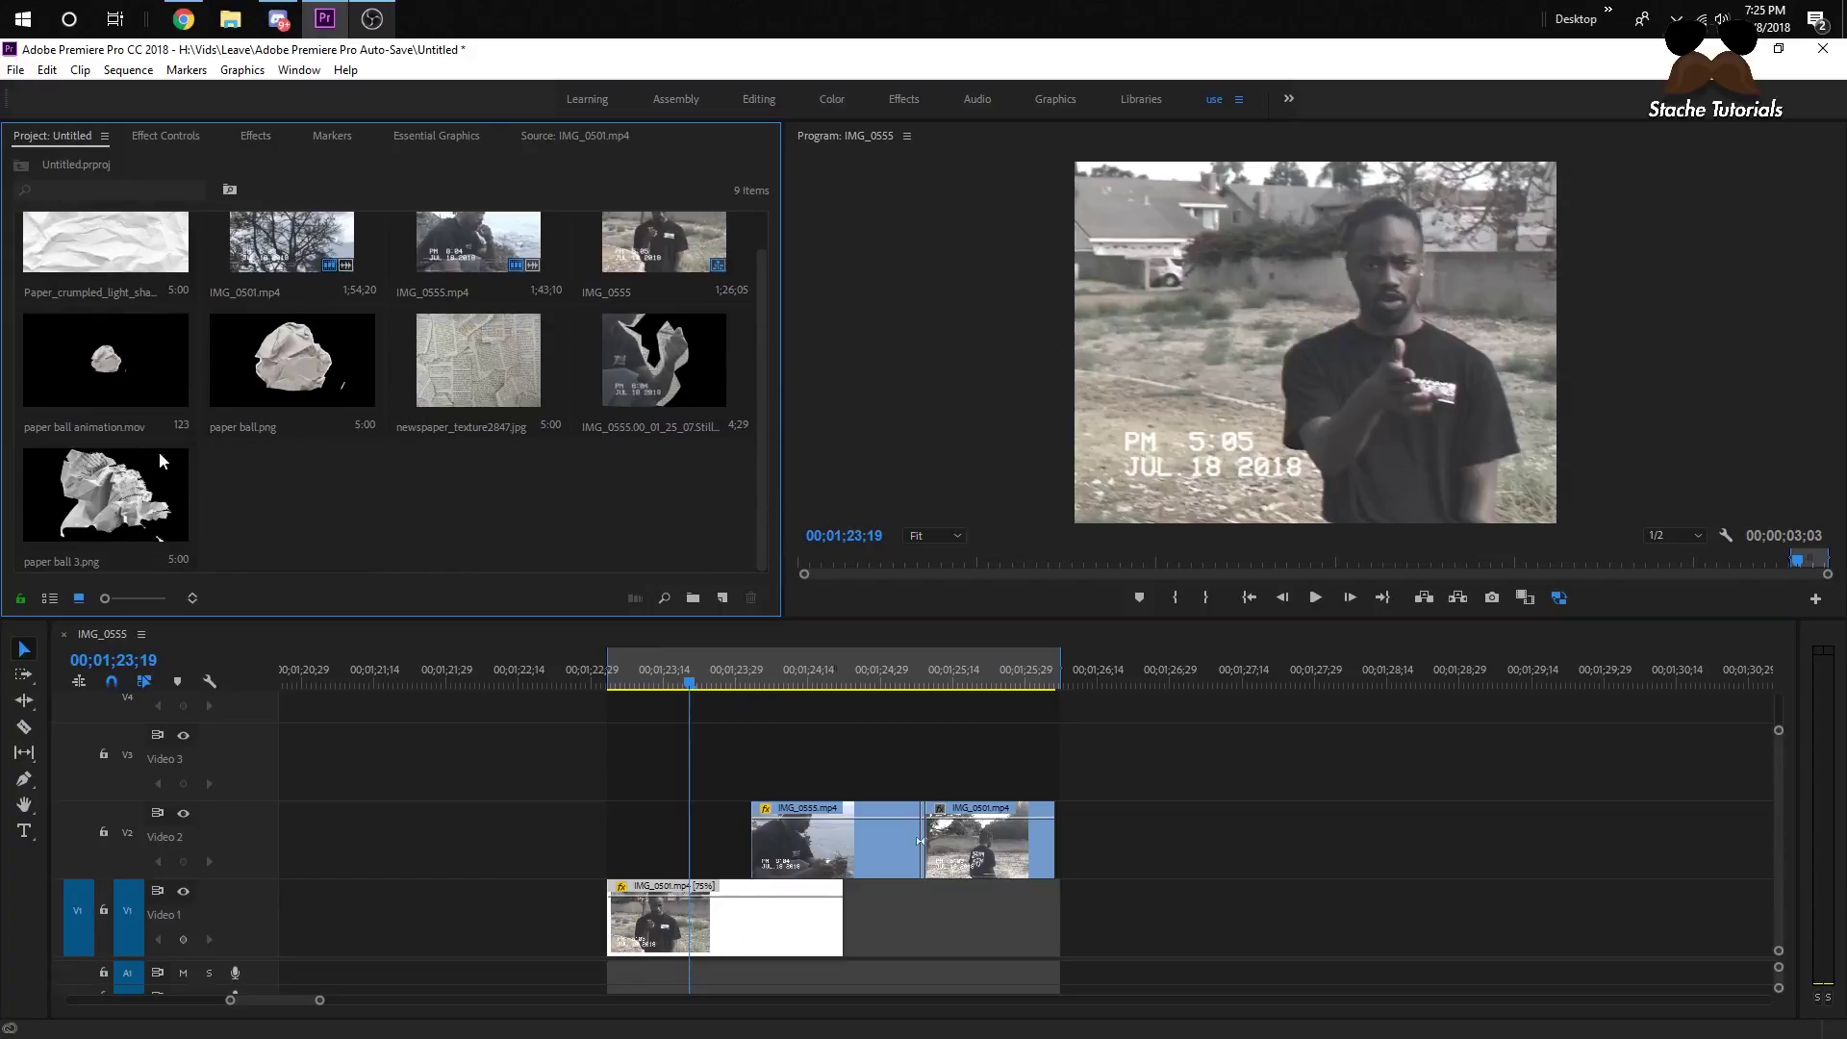
pyautogui.click(637, 383)
pyautogui.press('Delete')
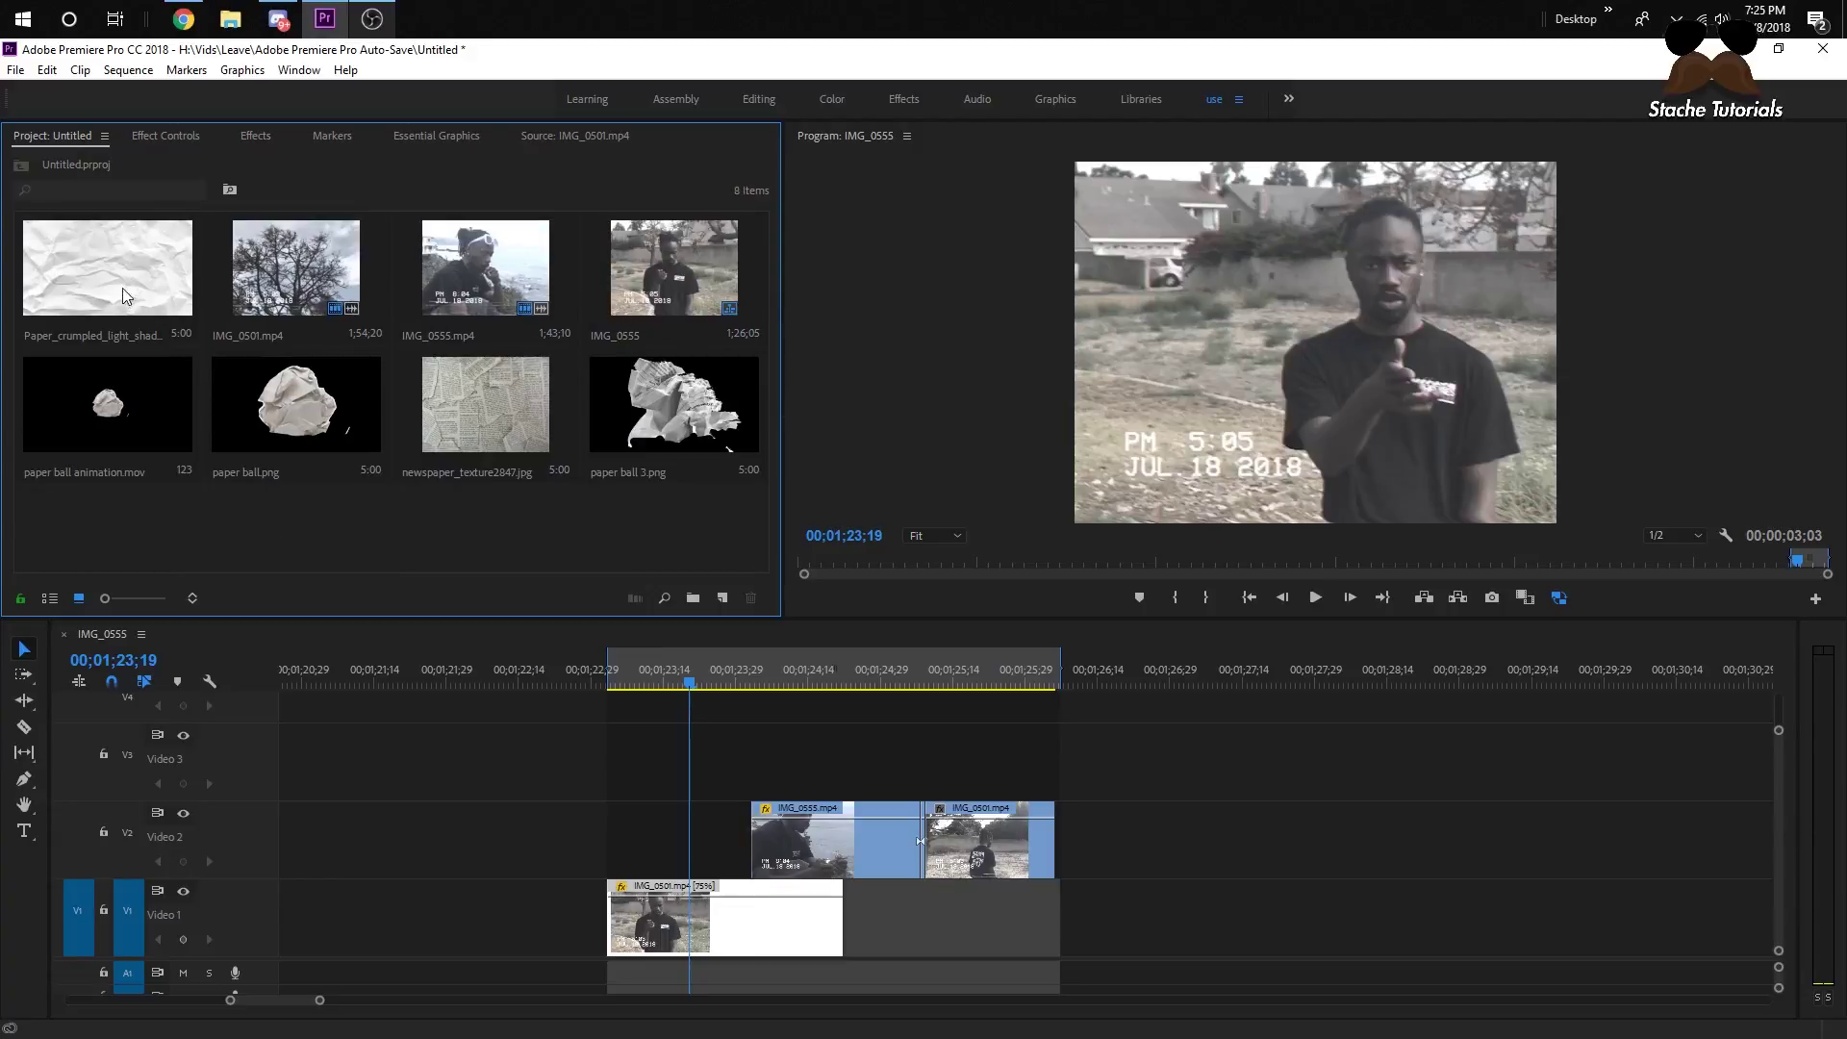
pyautogui.click(192, 413)
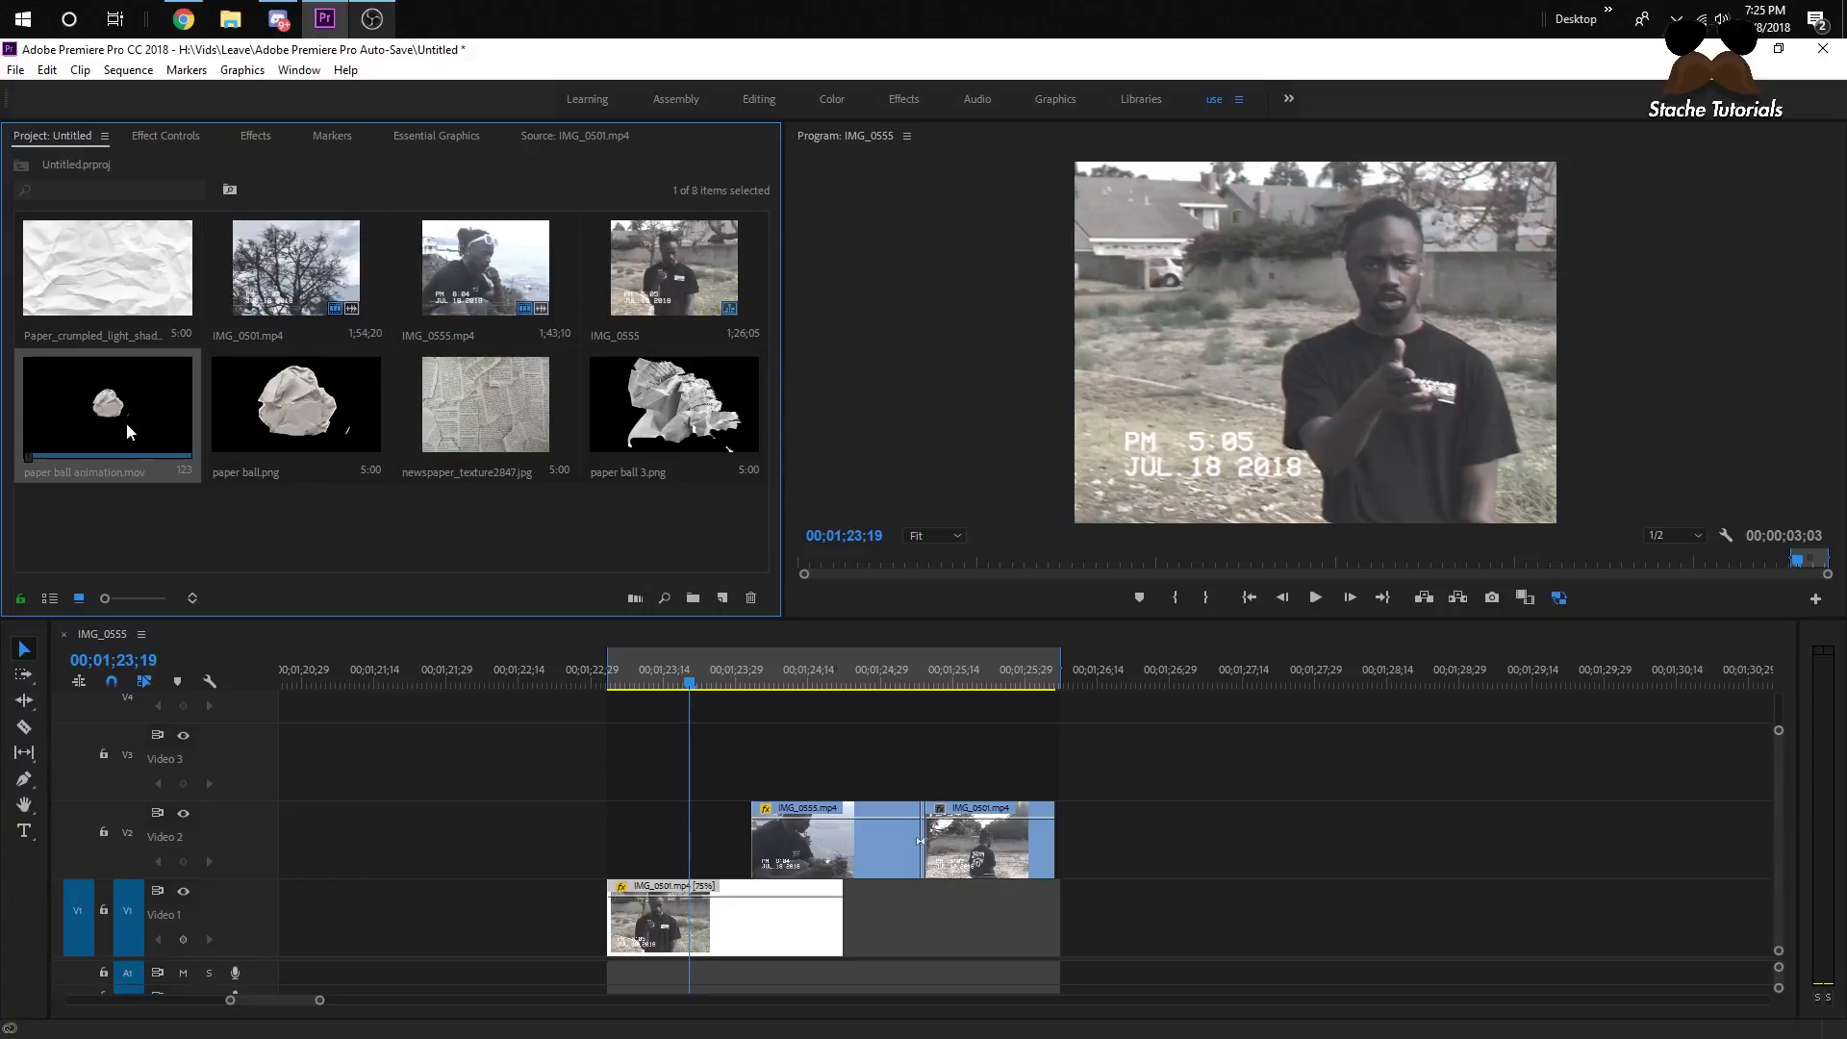
pyautogui.press('Delete')
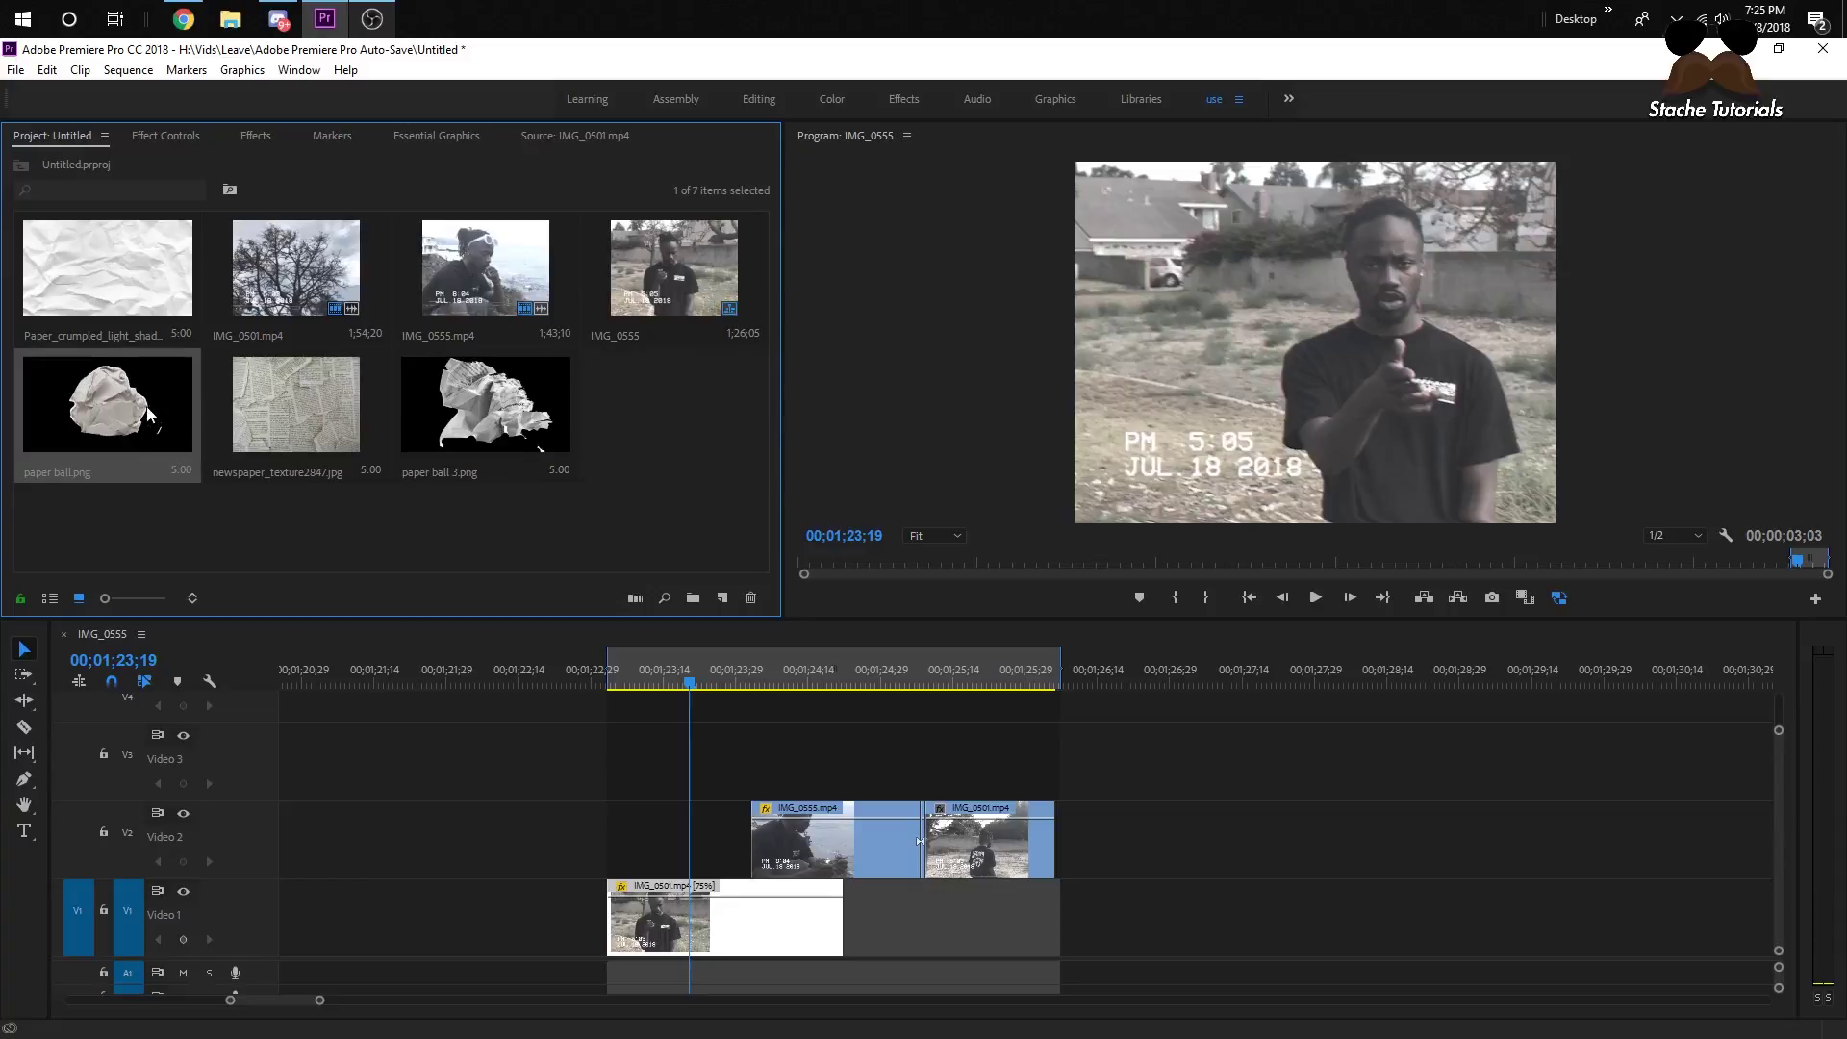
# - Identify the newspaper texture and paper ball 3.png assets and play the sequence from its first clip to the end
pyautogui.click(294, 417)
pyautogui.click(488, 409)
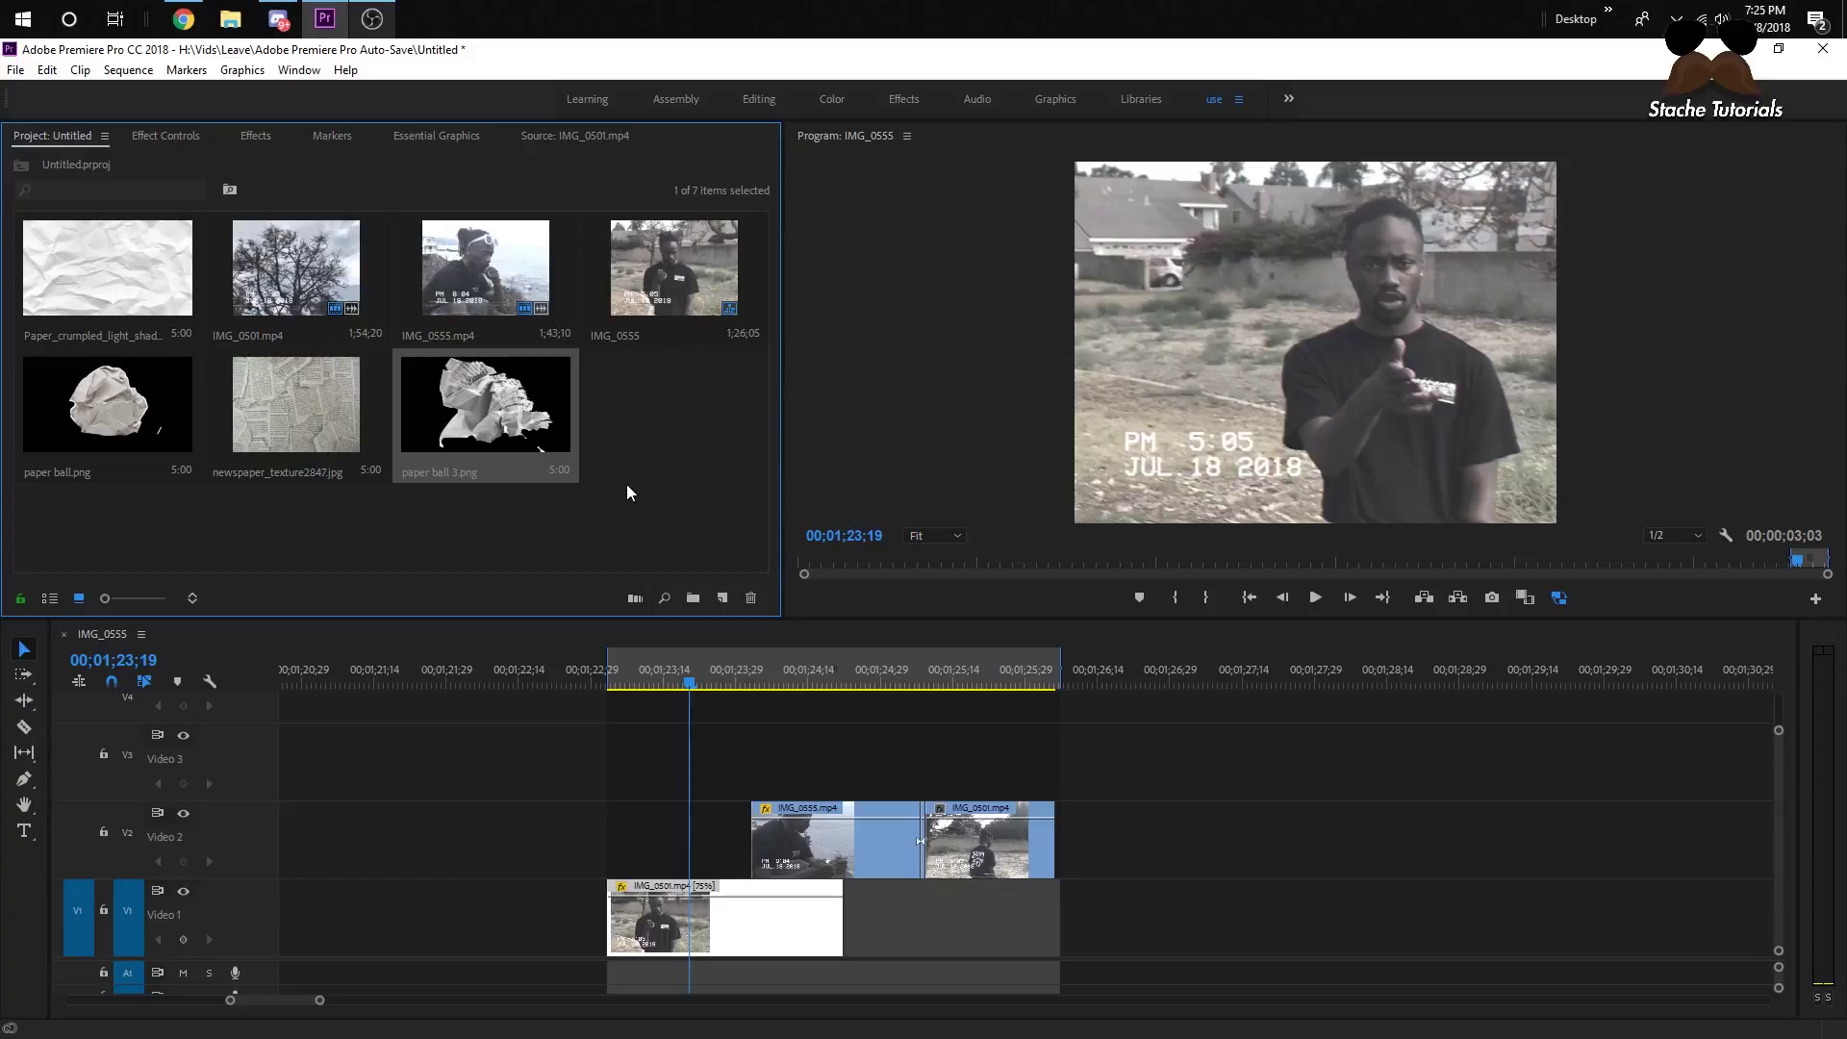
pyautogui.moveTo(638, 680); pyautogui.dragTo(627, 679)
pyautogui.press('space')
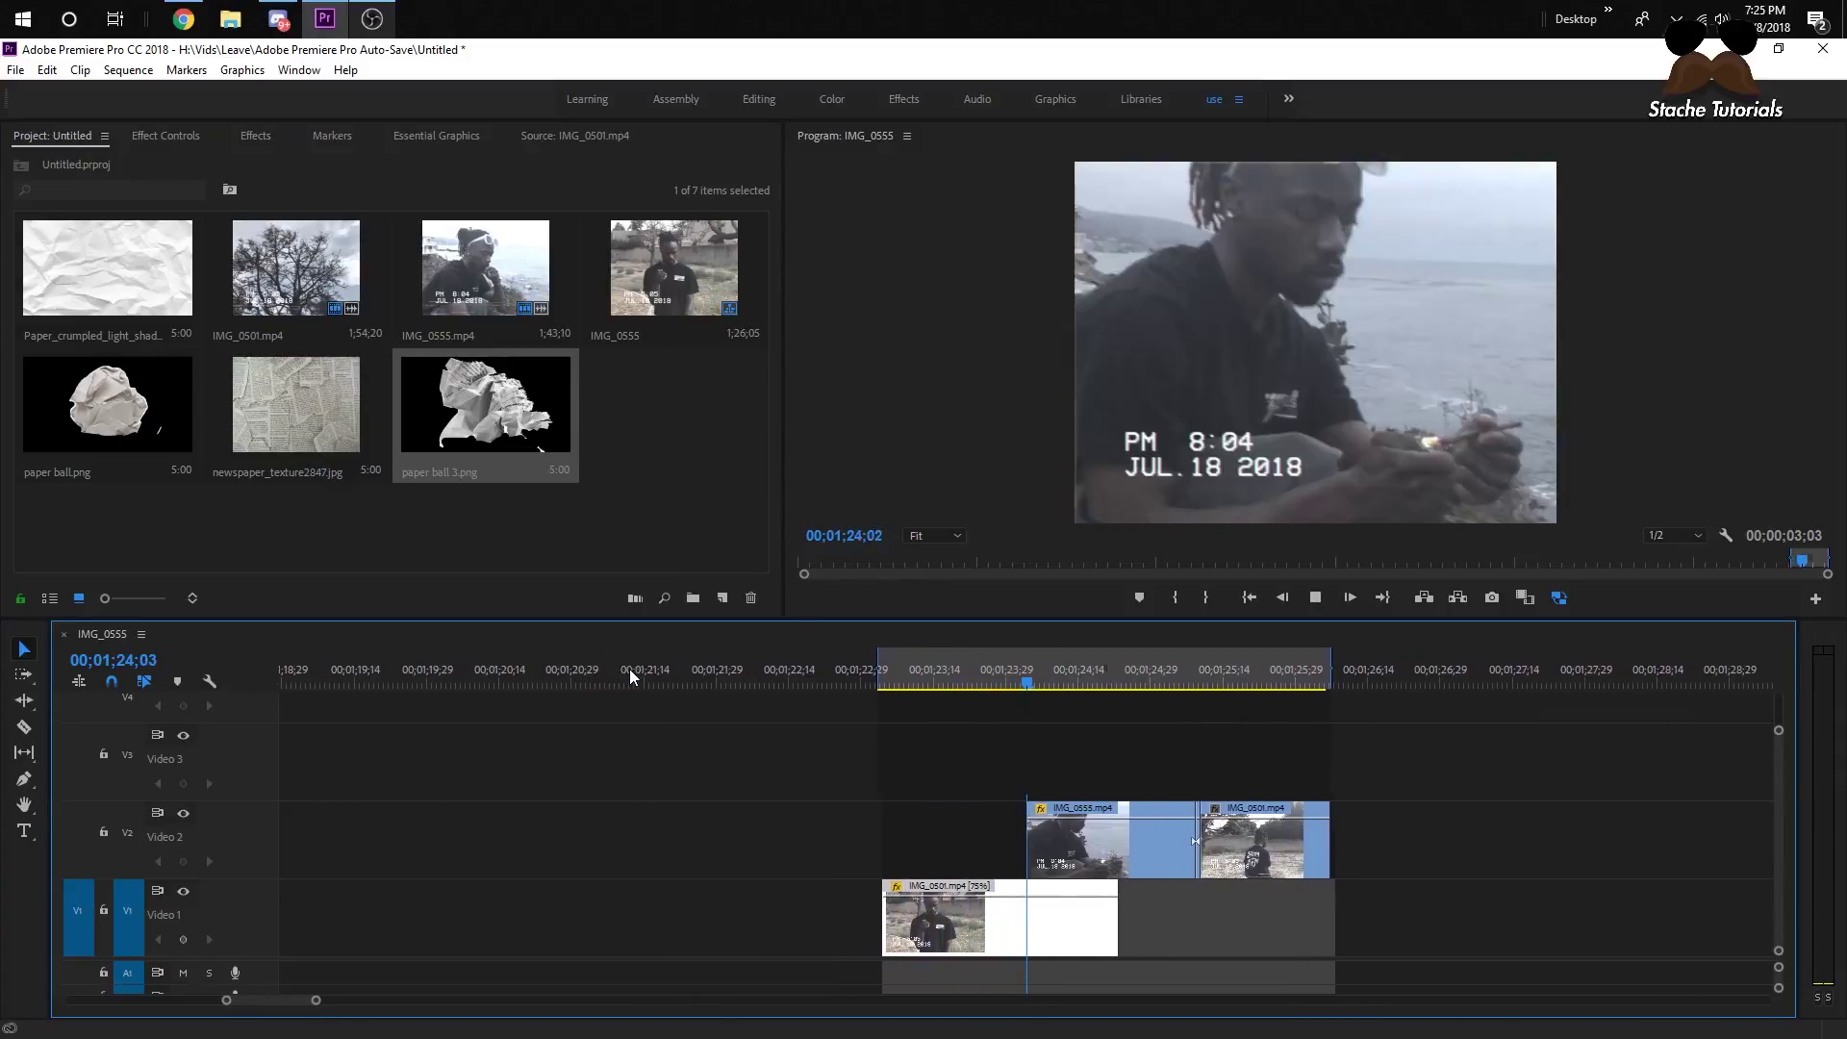
pyautogui.press('space')
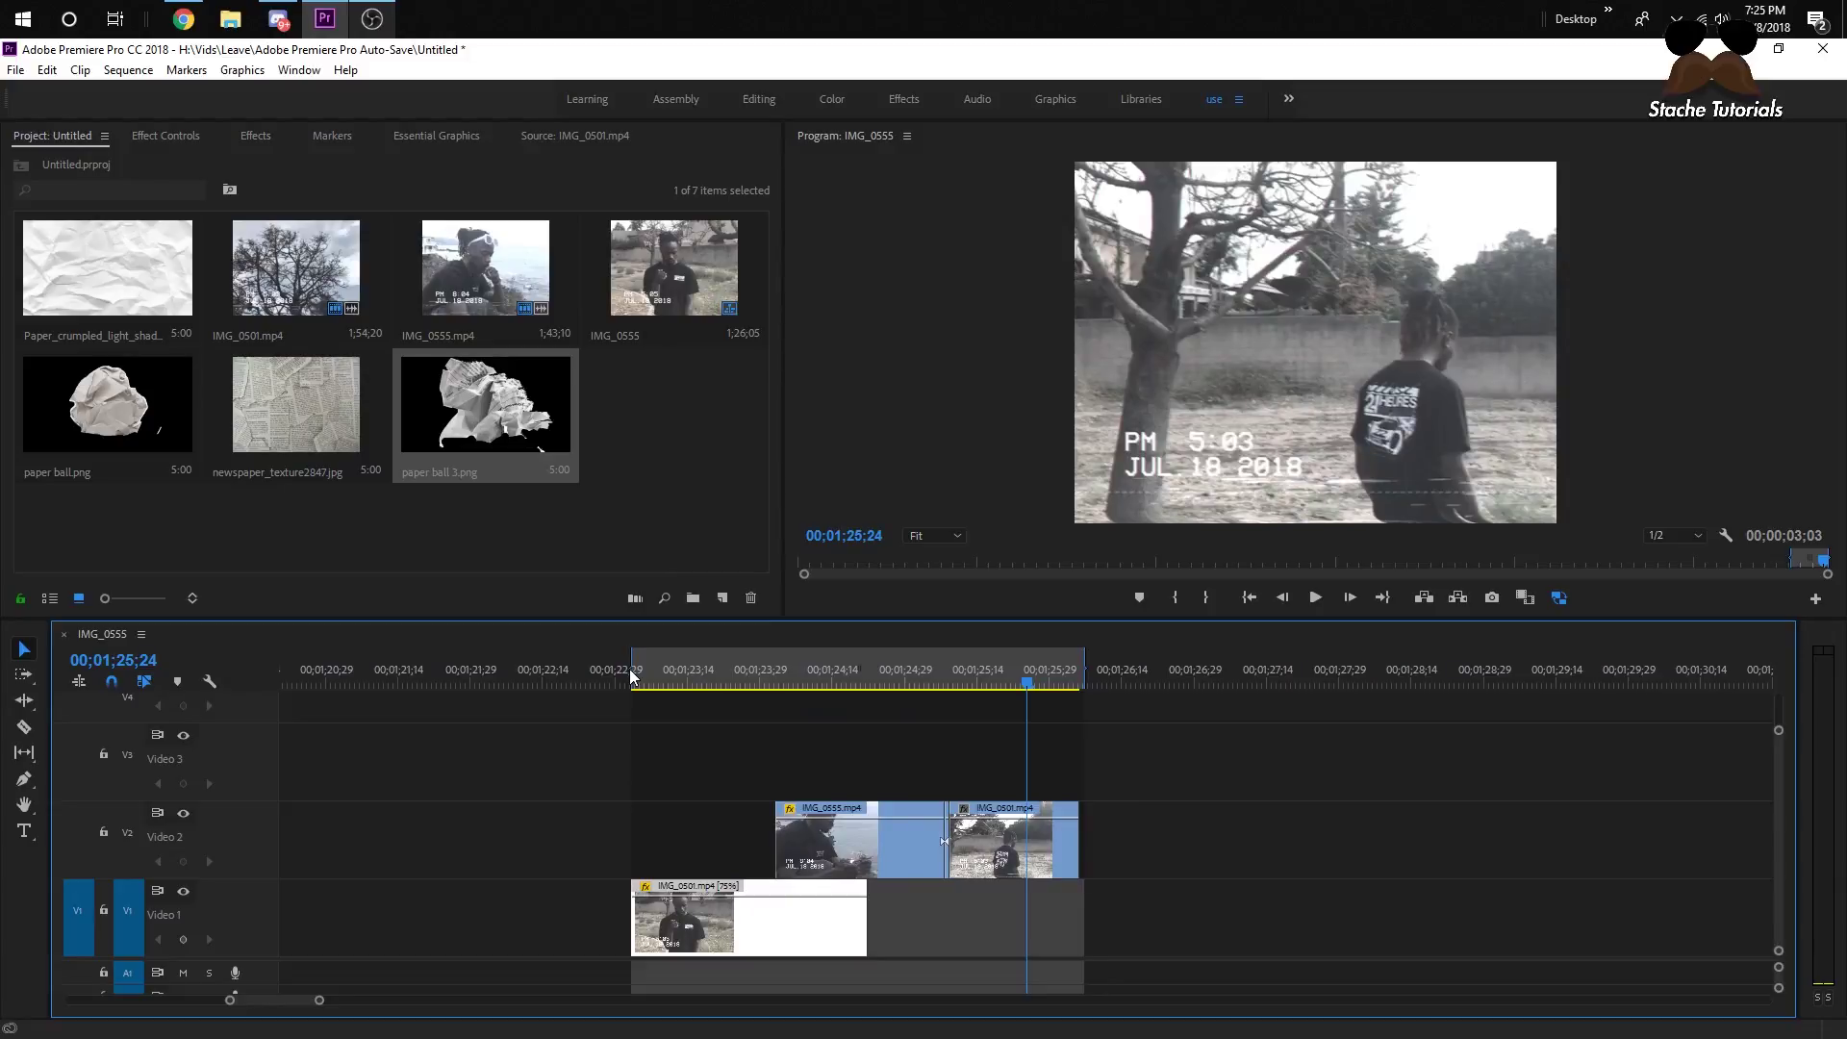
pyautogui.click(630, 677)
pyautogui.press('space')
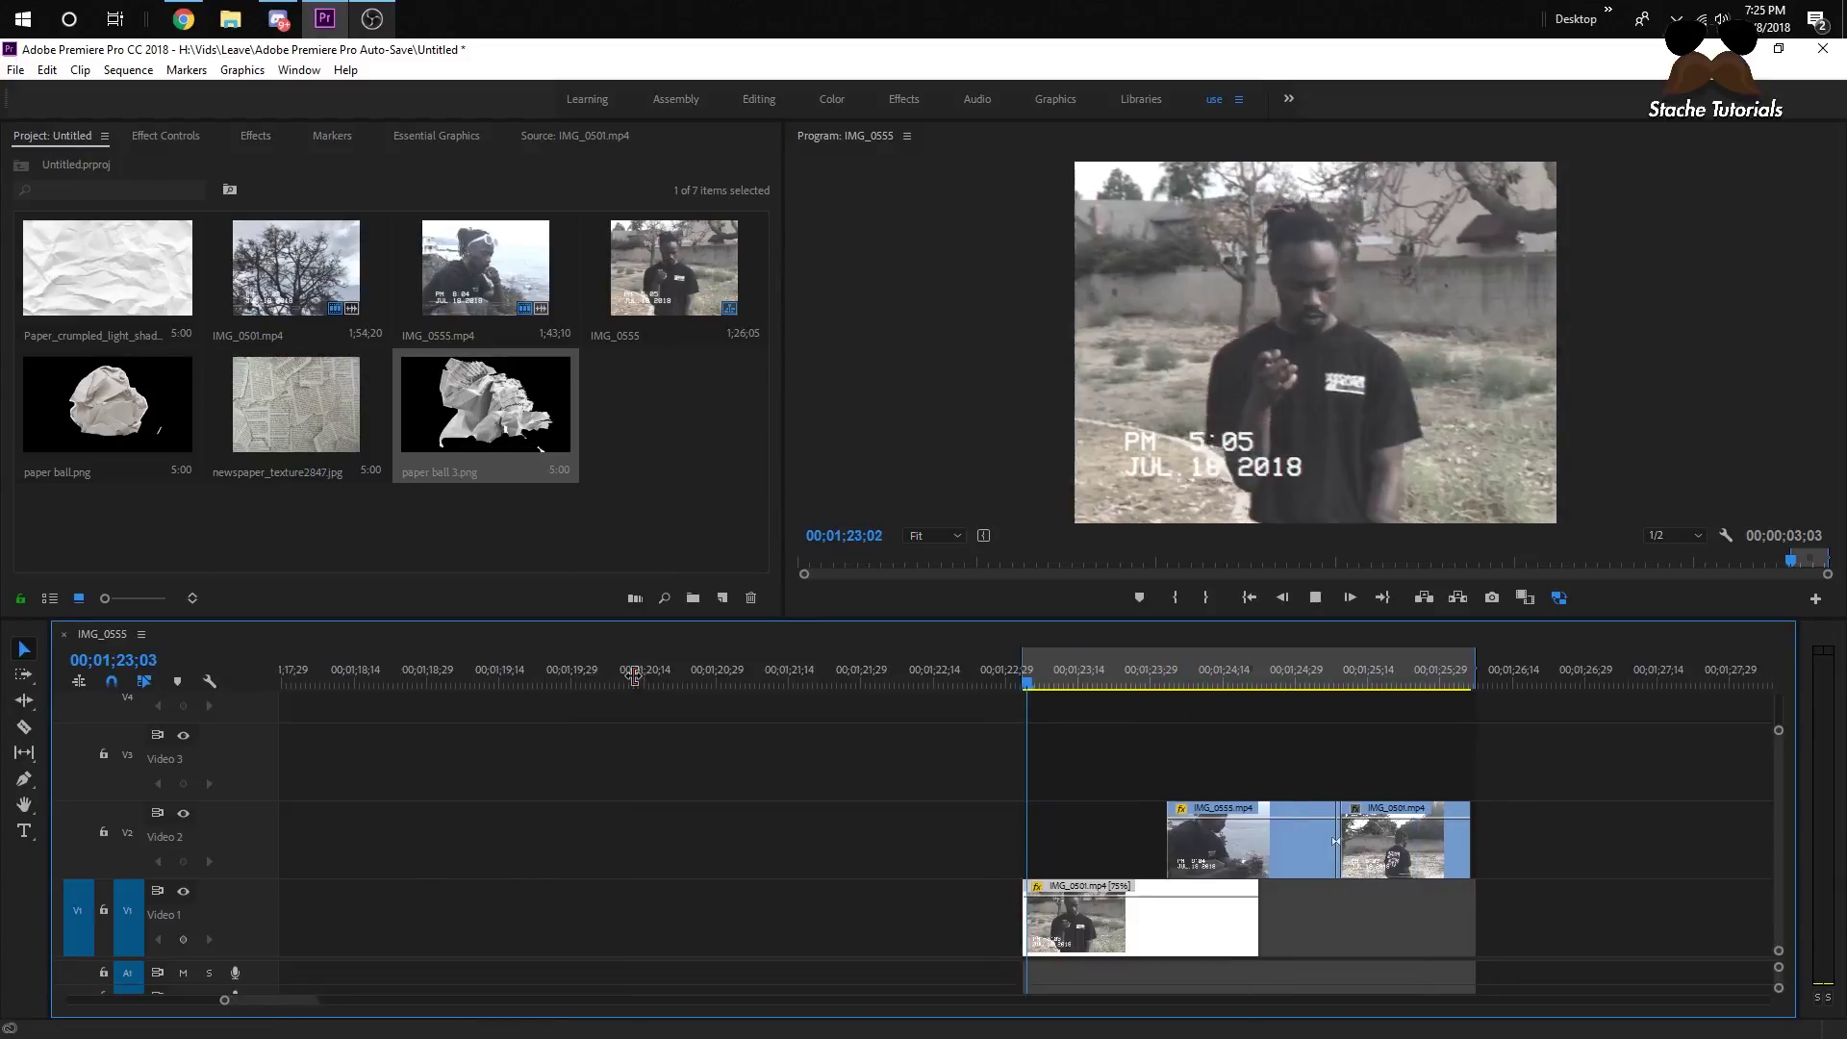
pyautogui.press('space')
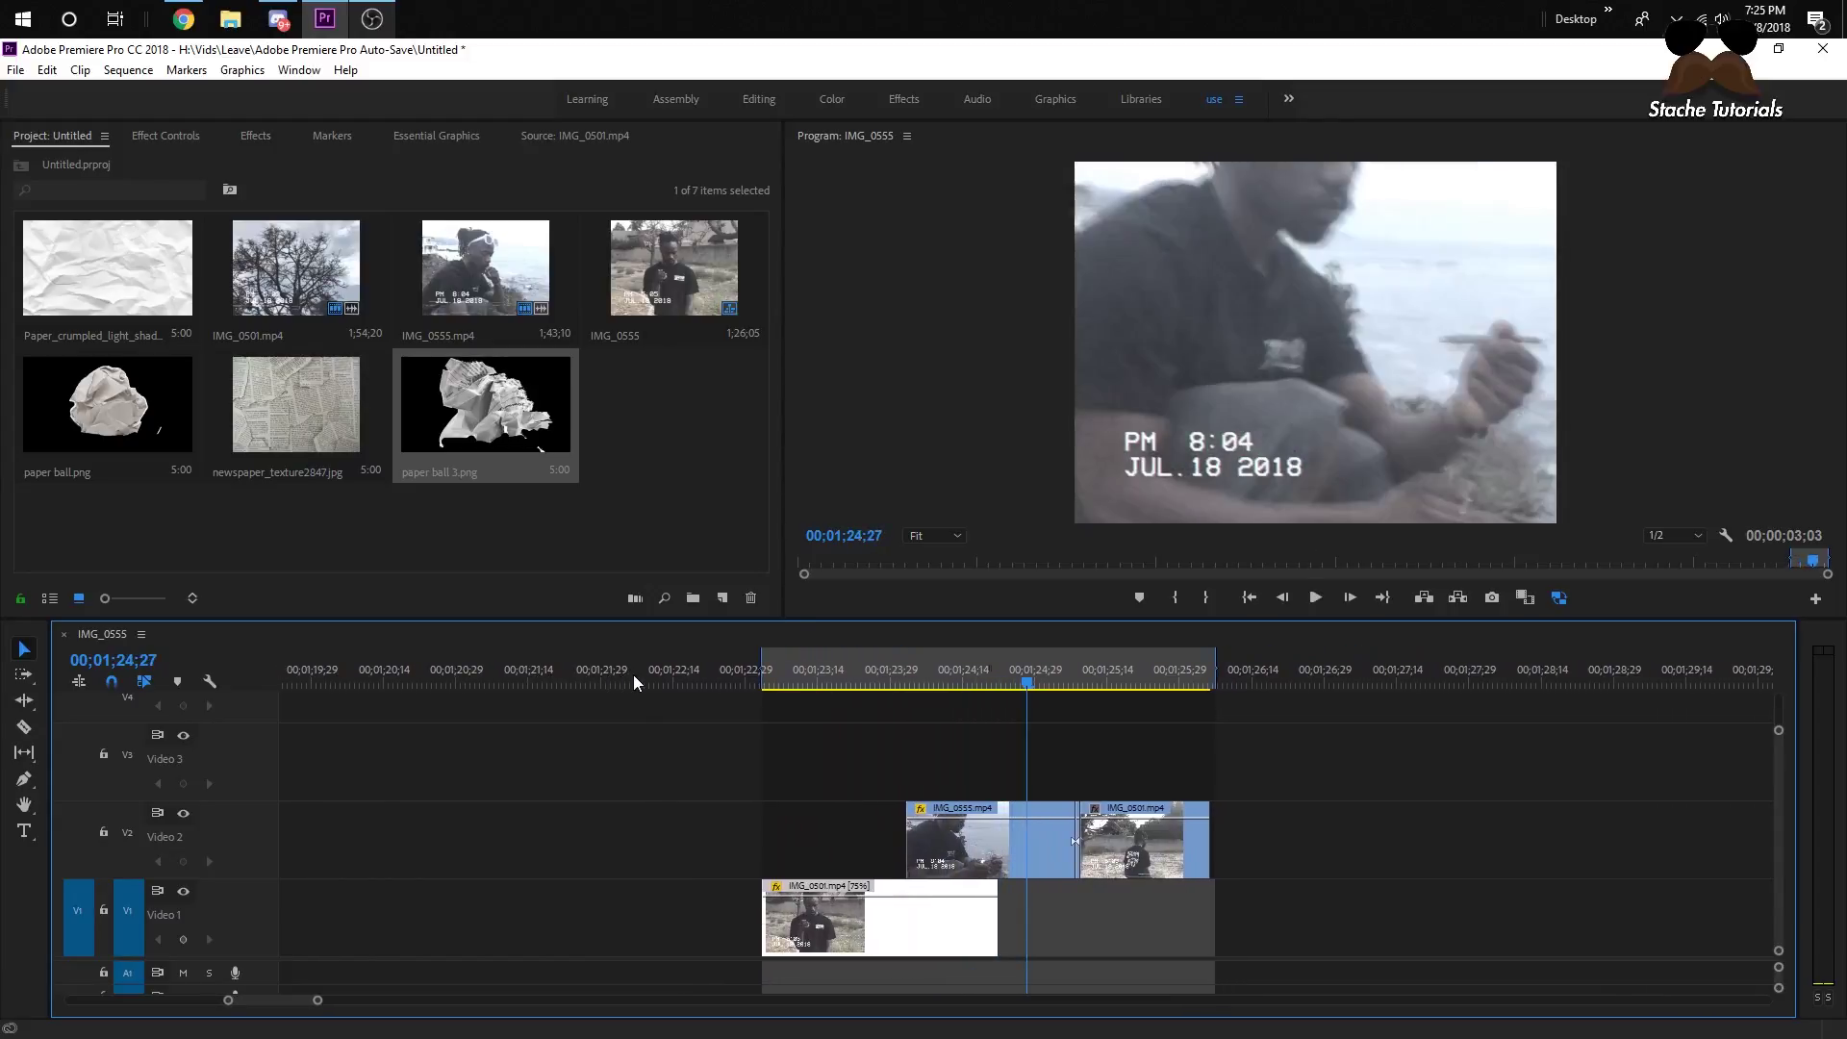
pyautogui.press('space')
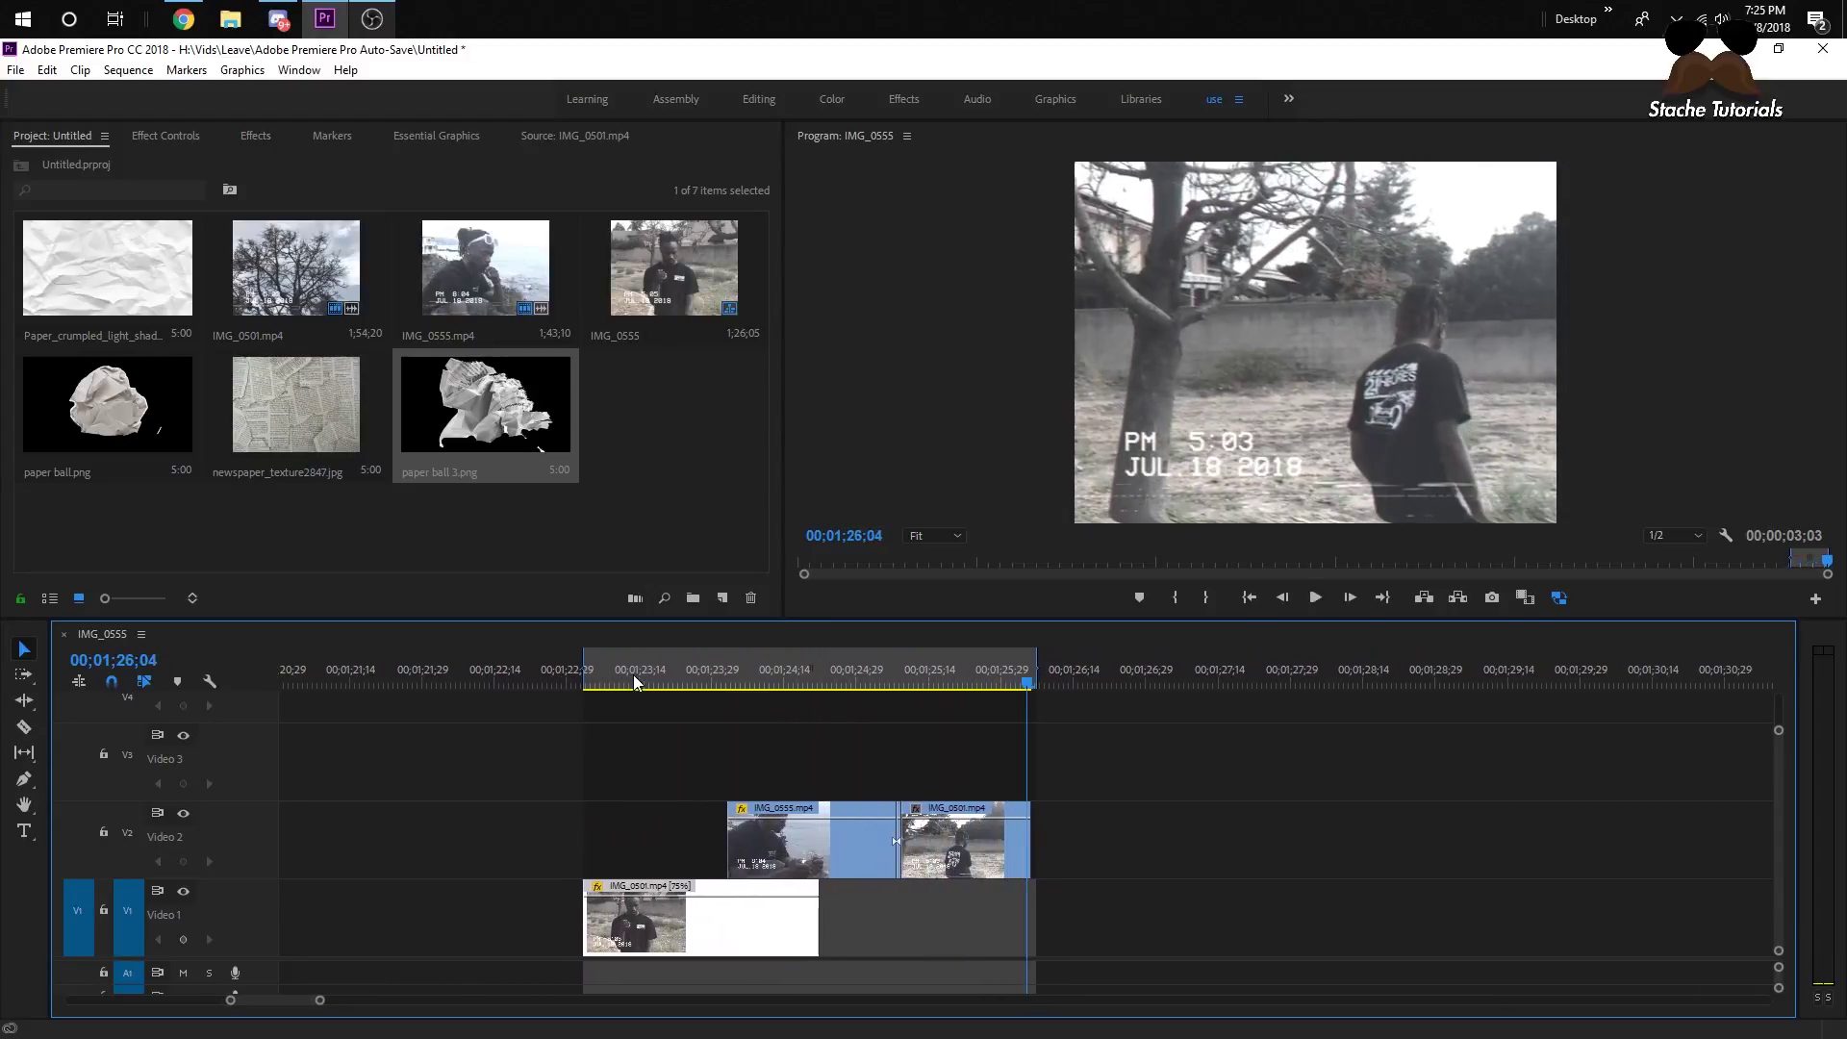
# - Scrub and replay the cut between the first IMG_0501.mp4 clip and the IMG_0555.mp4 clip to examine the transition point
pyautogui.click(637, 665)
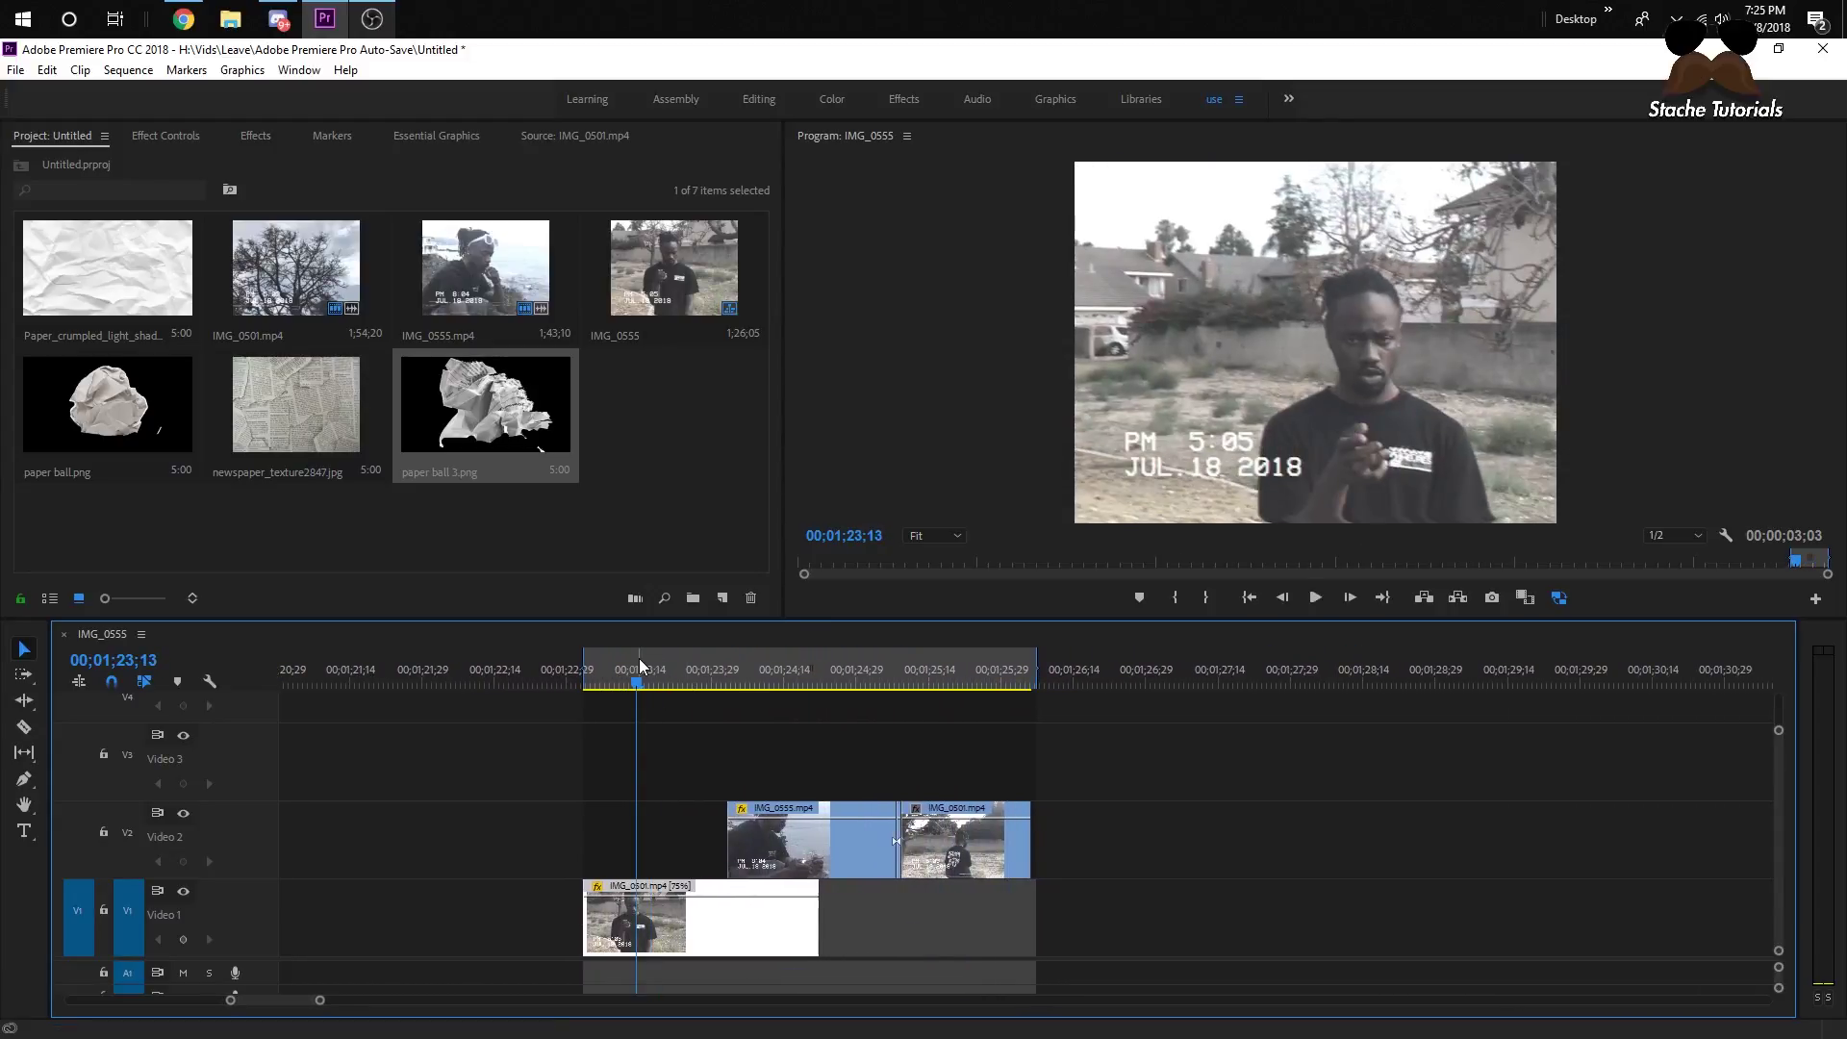
pyautogui.moveTo(638, 660)
pyautogui.mouseDown()
pyautogui.moveTo(733, 679)
pyautogui.moveTo(638, 689)
pyautogui.mouseUp()
pyautogui.press('space')
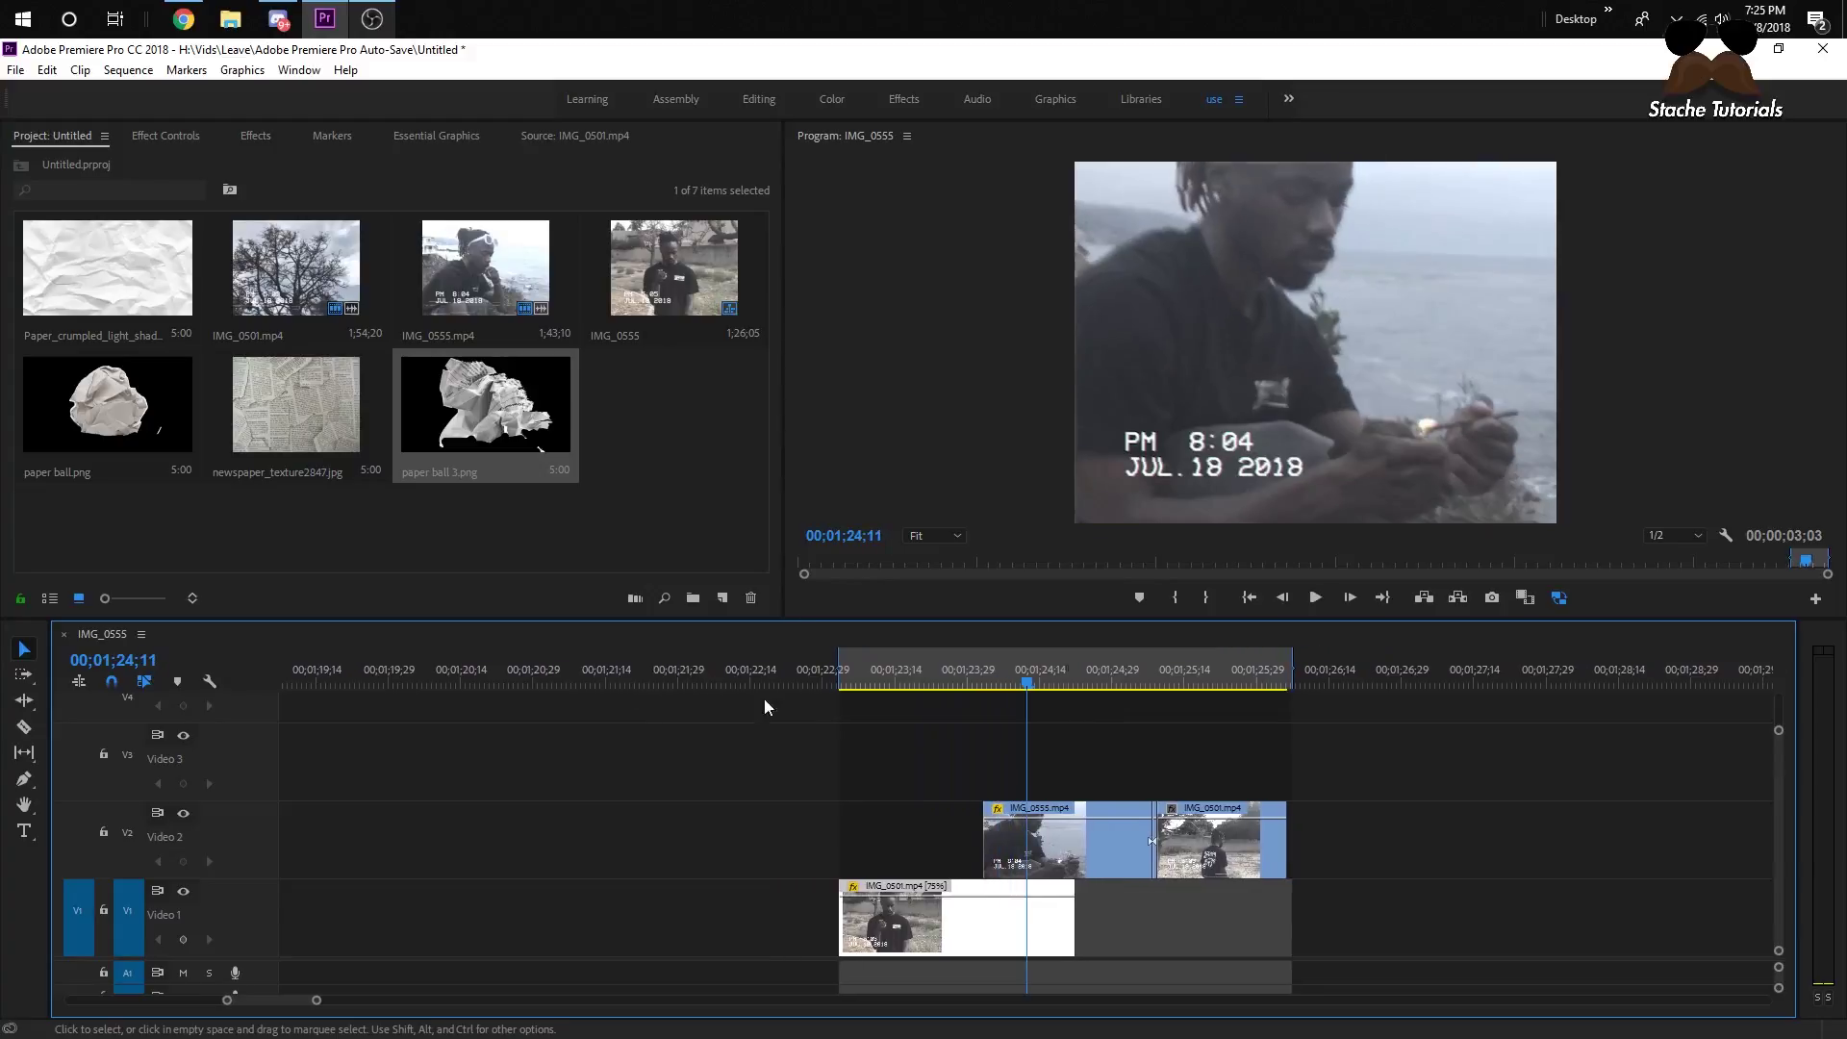
pyautogui.click(850, 673)
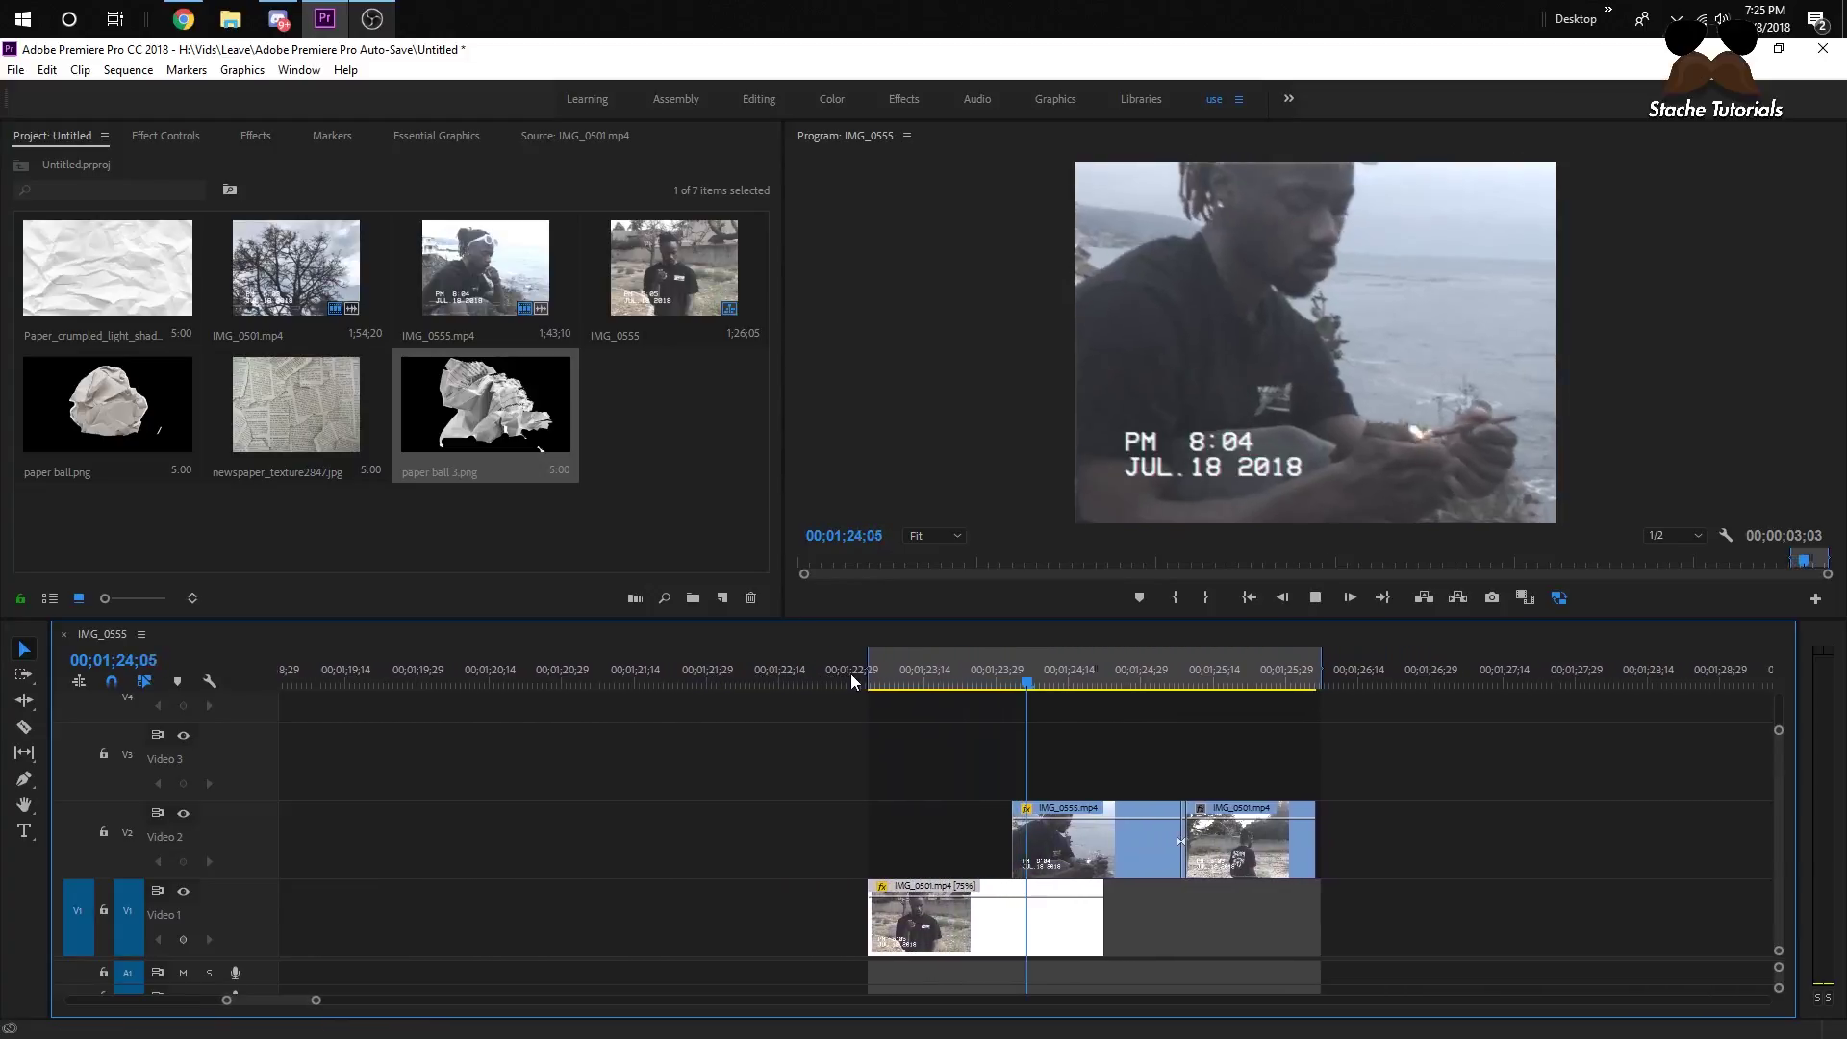
pyautogui.click(718, 679)
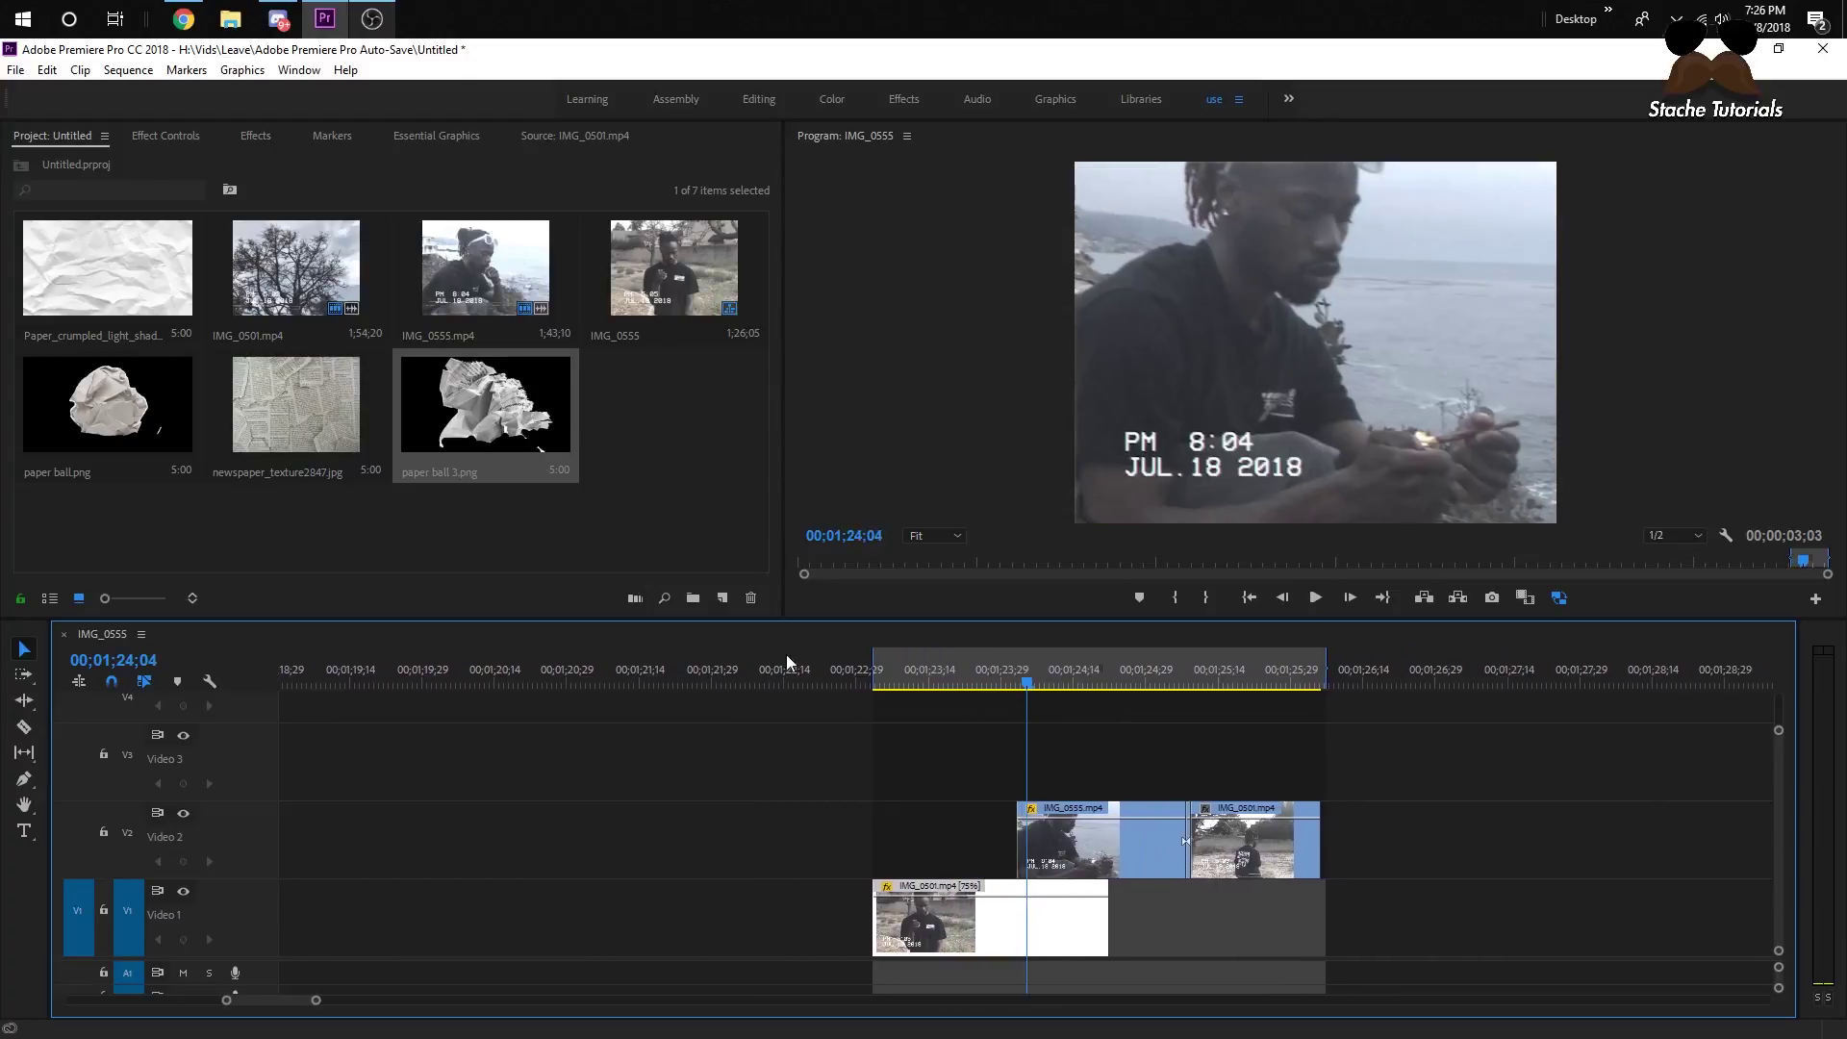
pyautogui.moveTo(870, 673); pyautogui.dragTo(1090, 685)
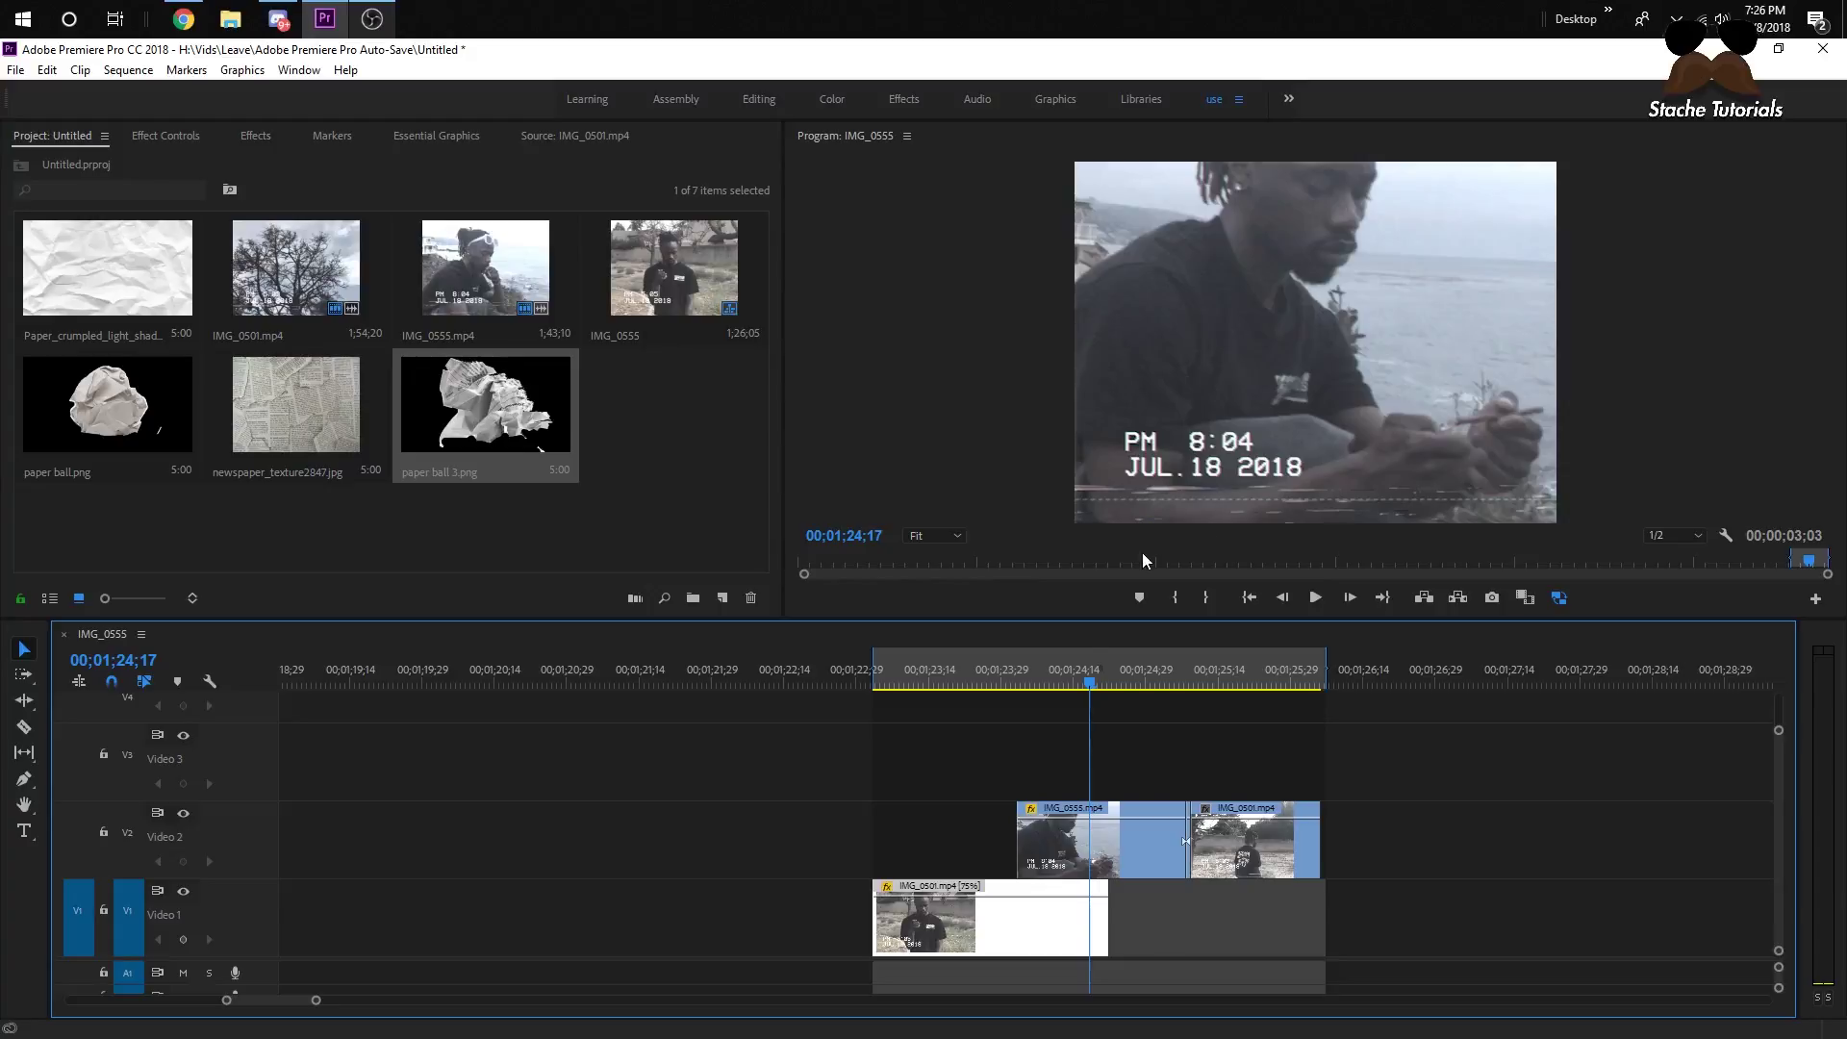
pyautogui.click(958, 687)
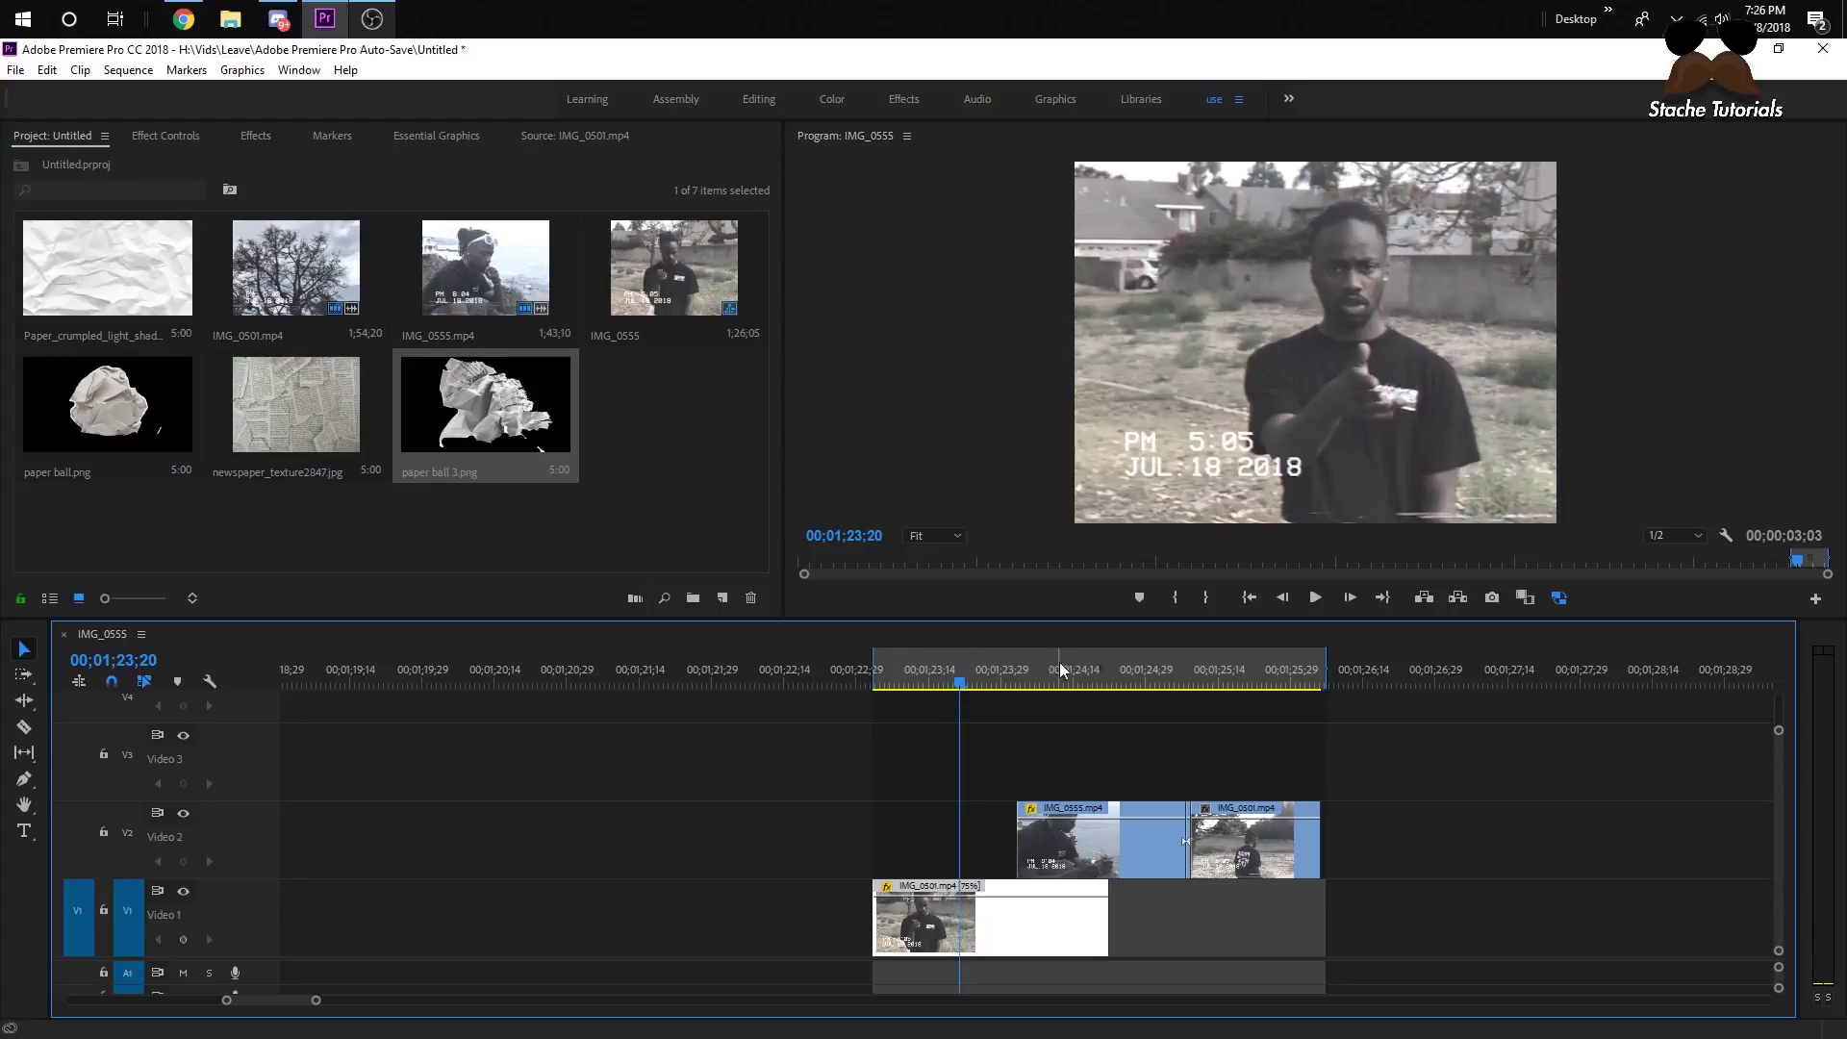
pyautogui.moveTo(979, 685); pyautogui.dragTo(1082, 691)
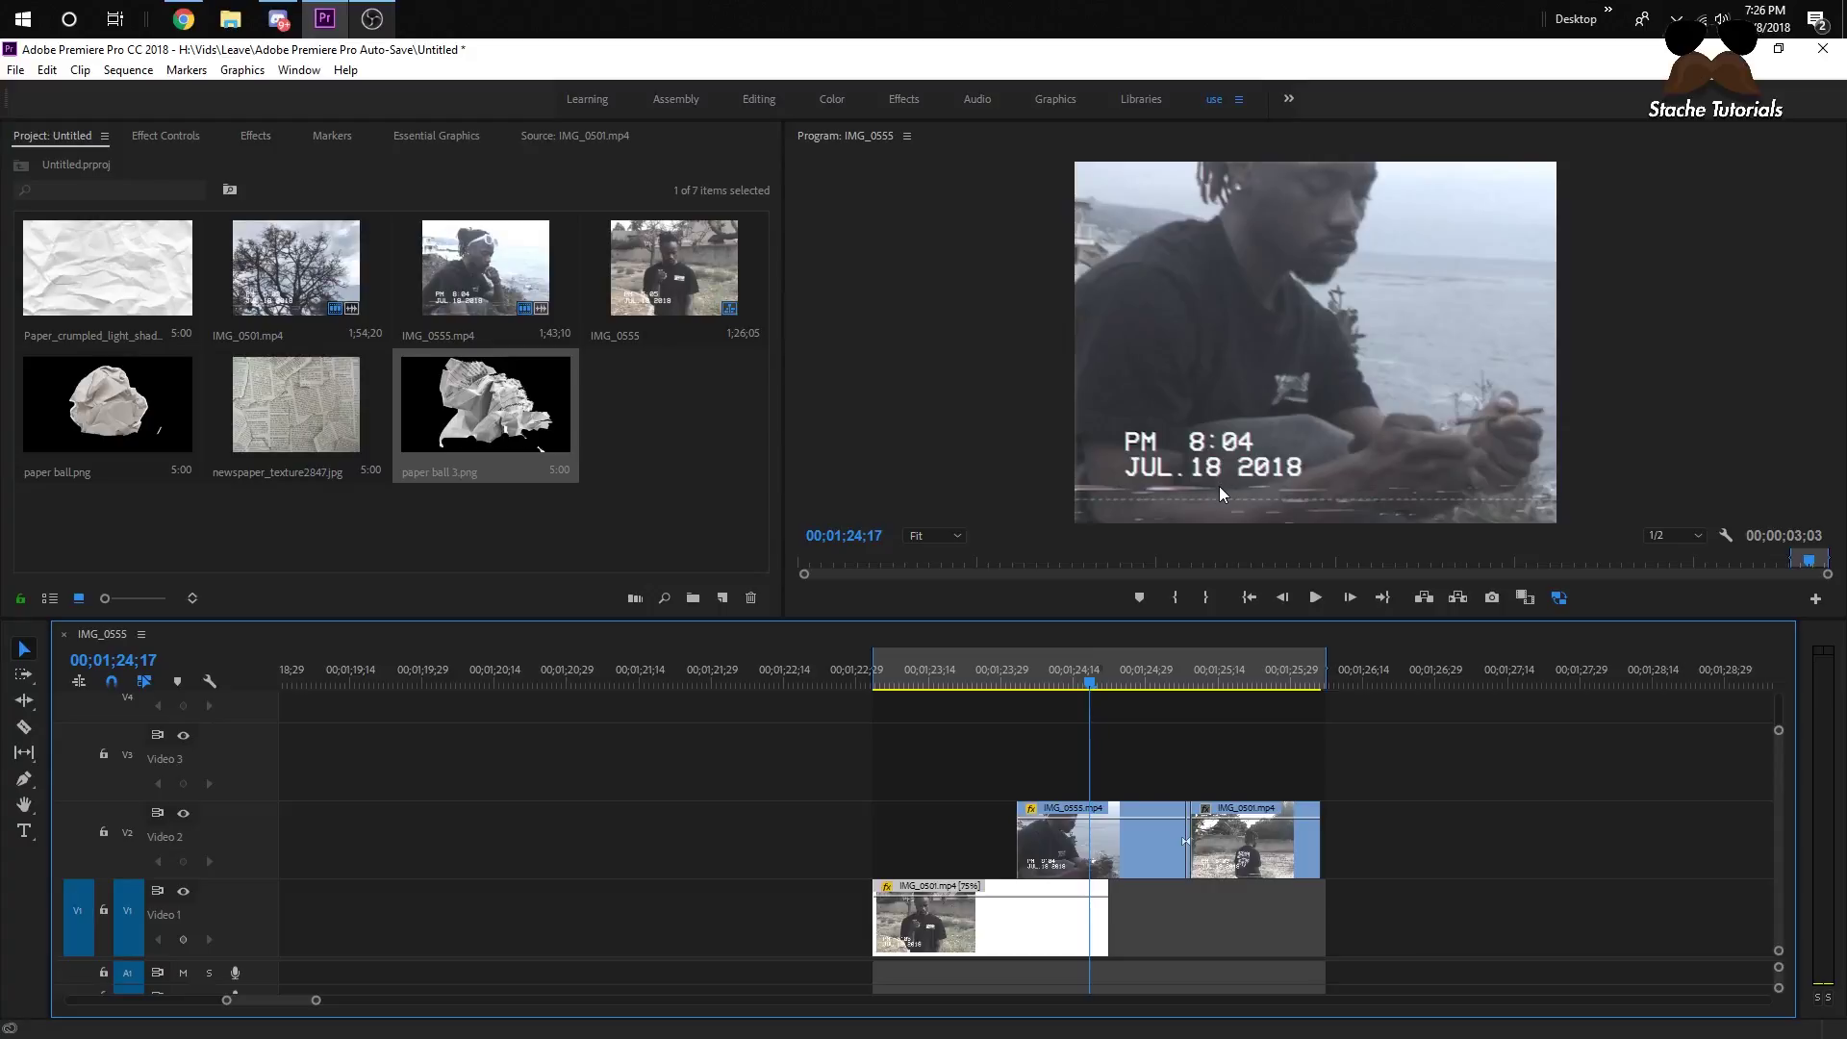
pyautogui.click(955, 685)
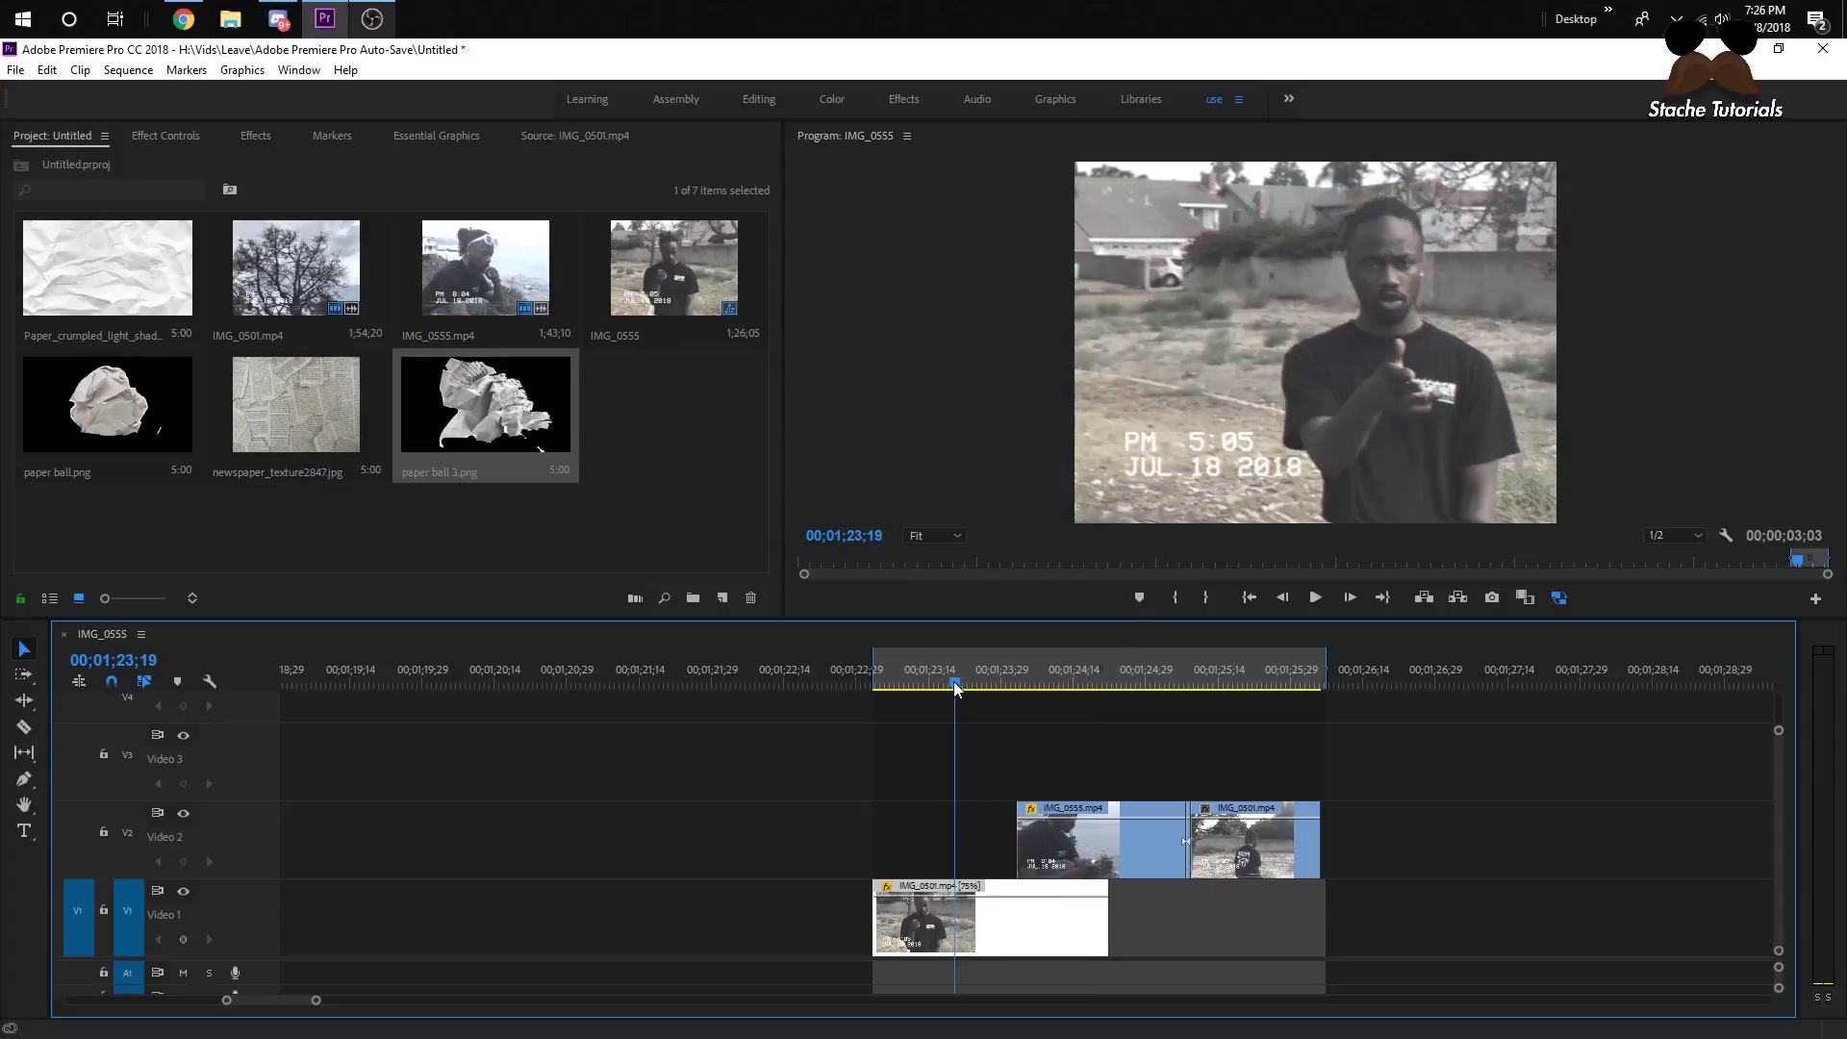
pyautogui.press('space')
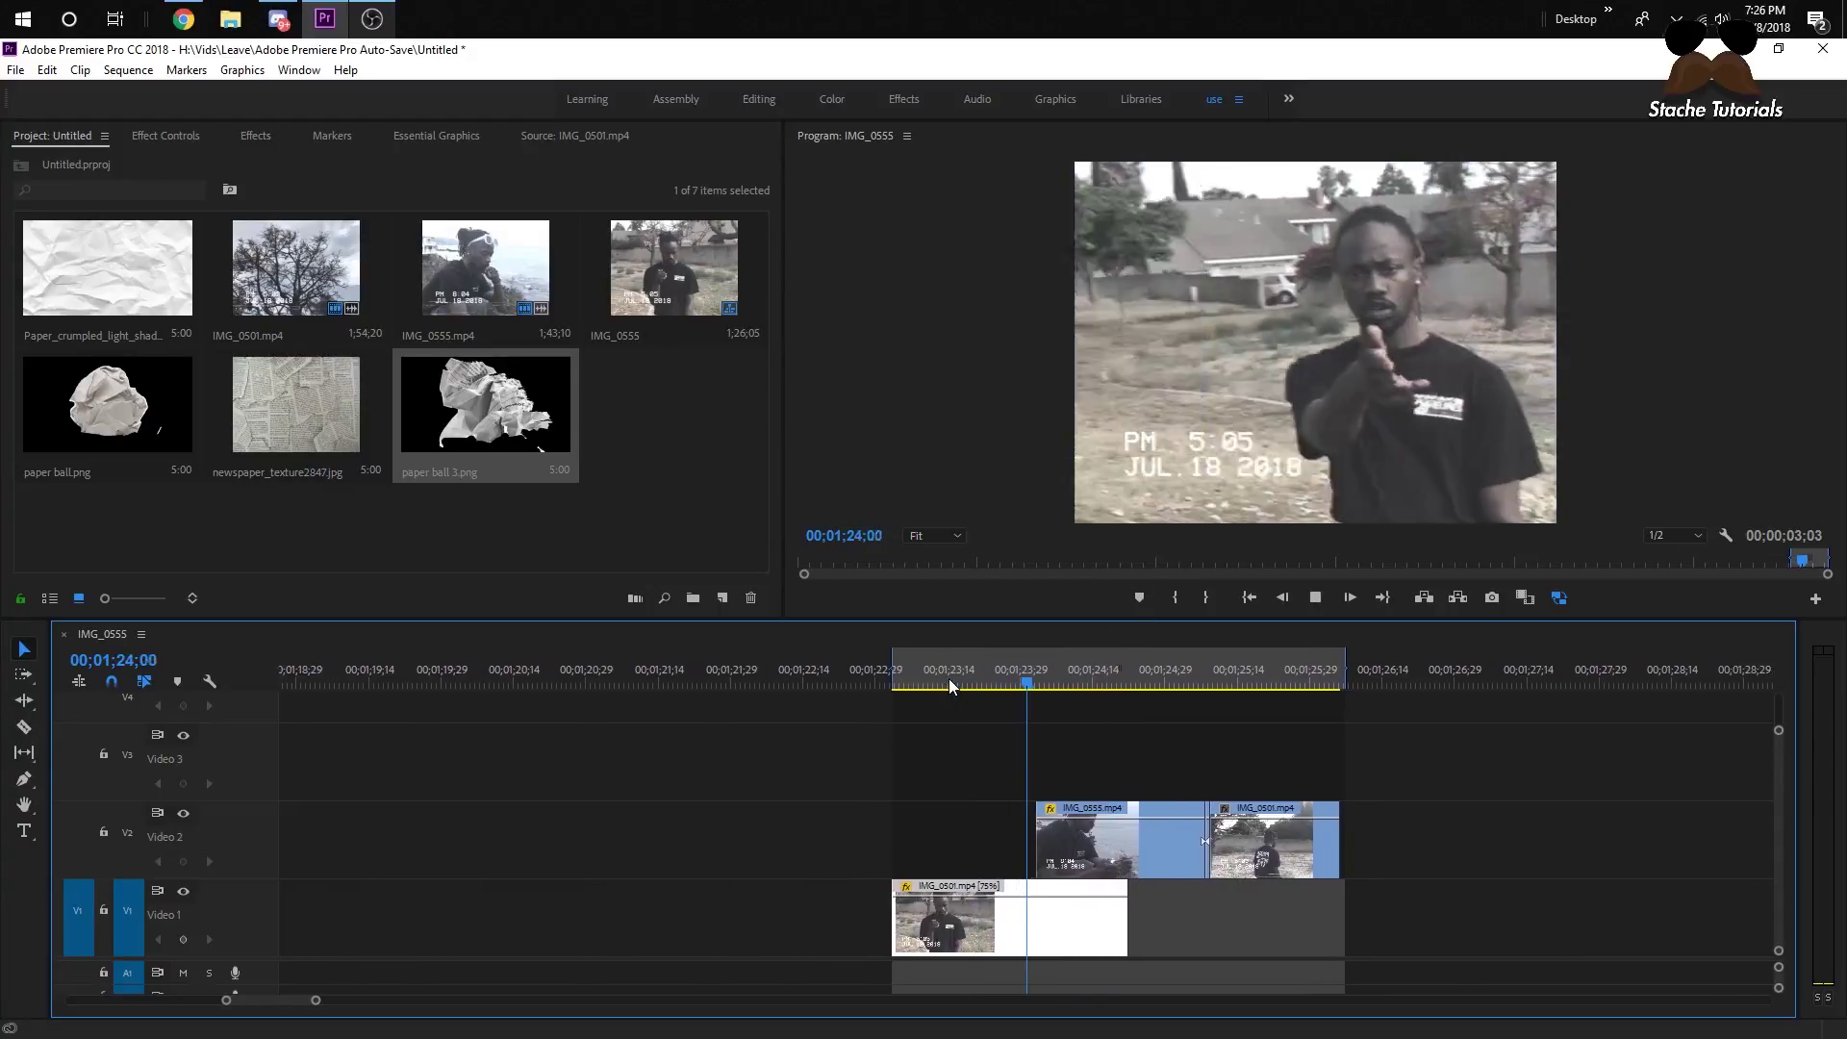
pyautogui.press('space')
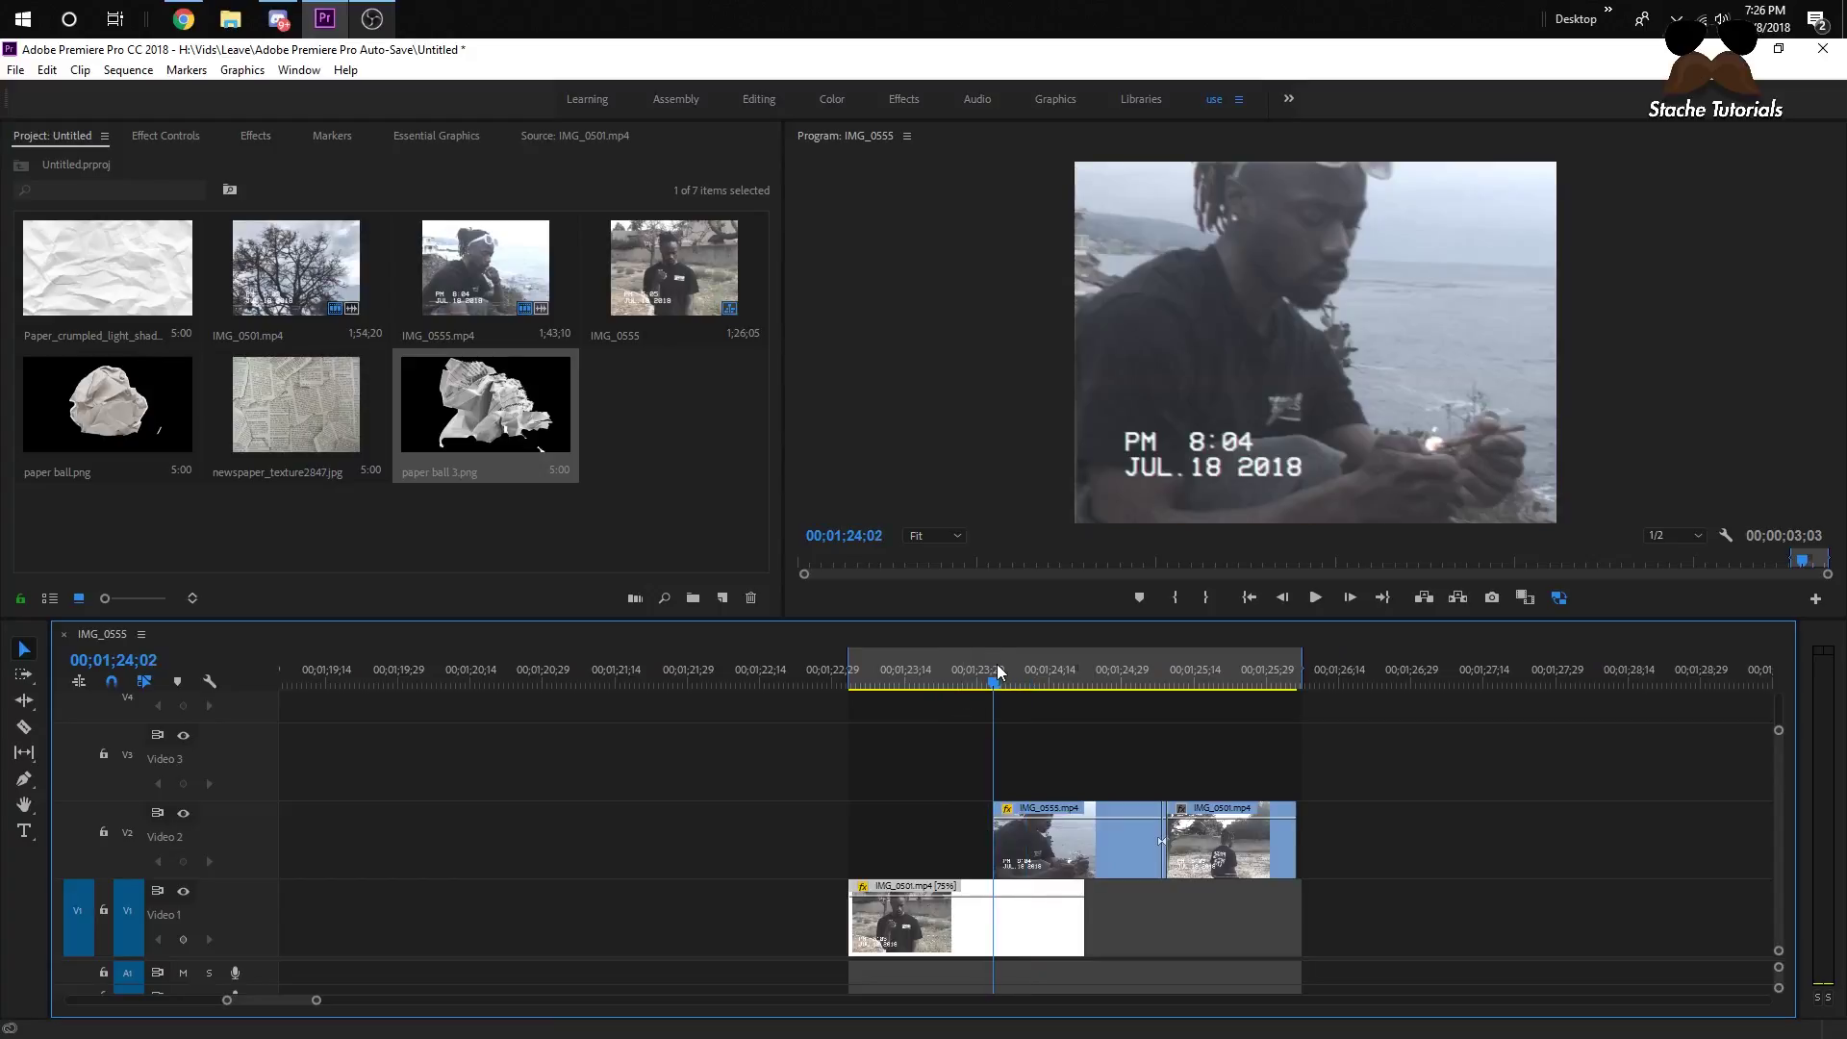
# - Duplicate the IMG_0555.mp4 clip from Video 2 onto Video 3, directly above the original at 00;01;24;02
pyautogui.moveTo(316, 1000); pyautogui.dragTo(279, 1002)
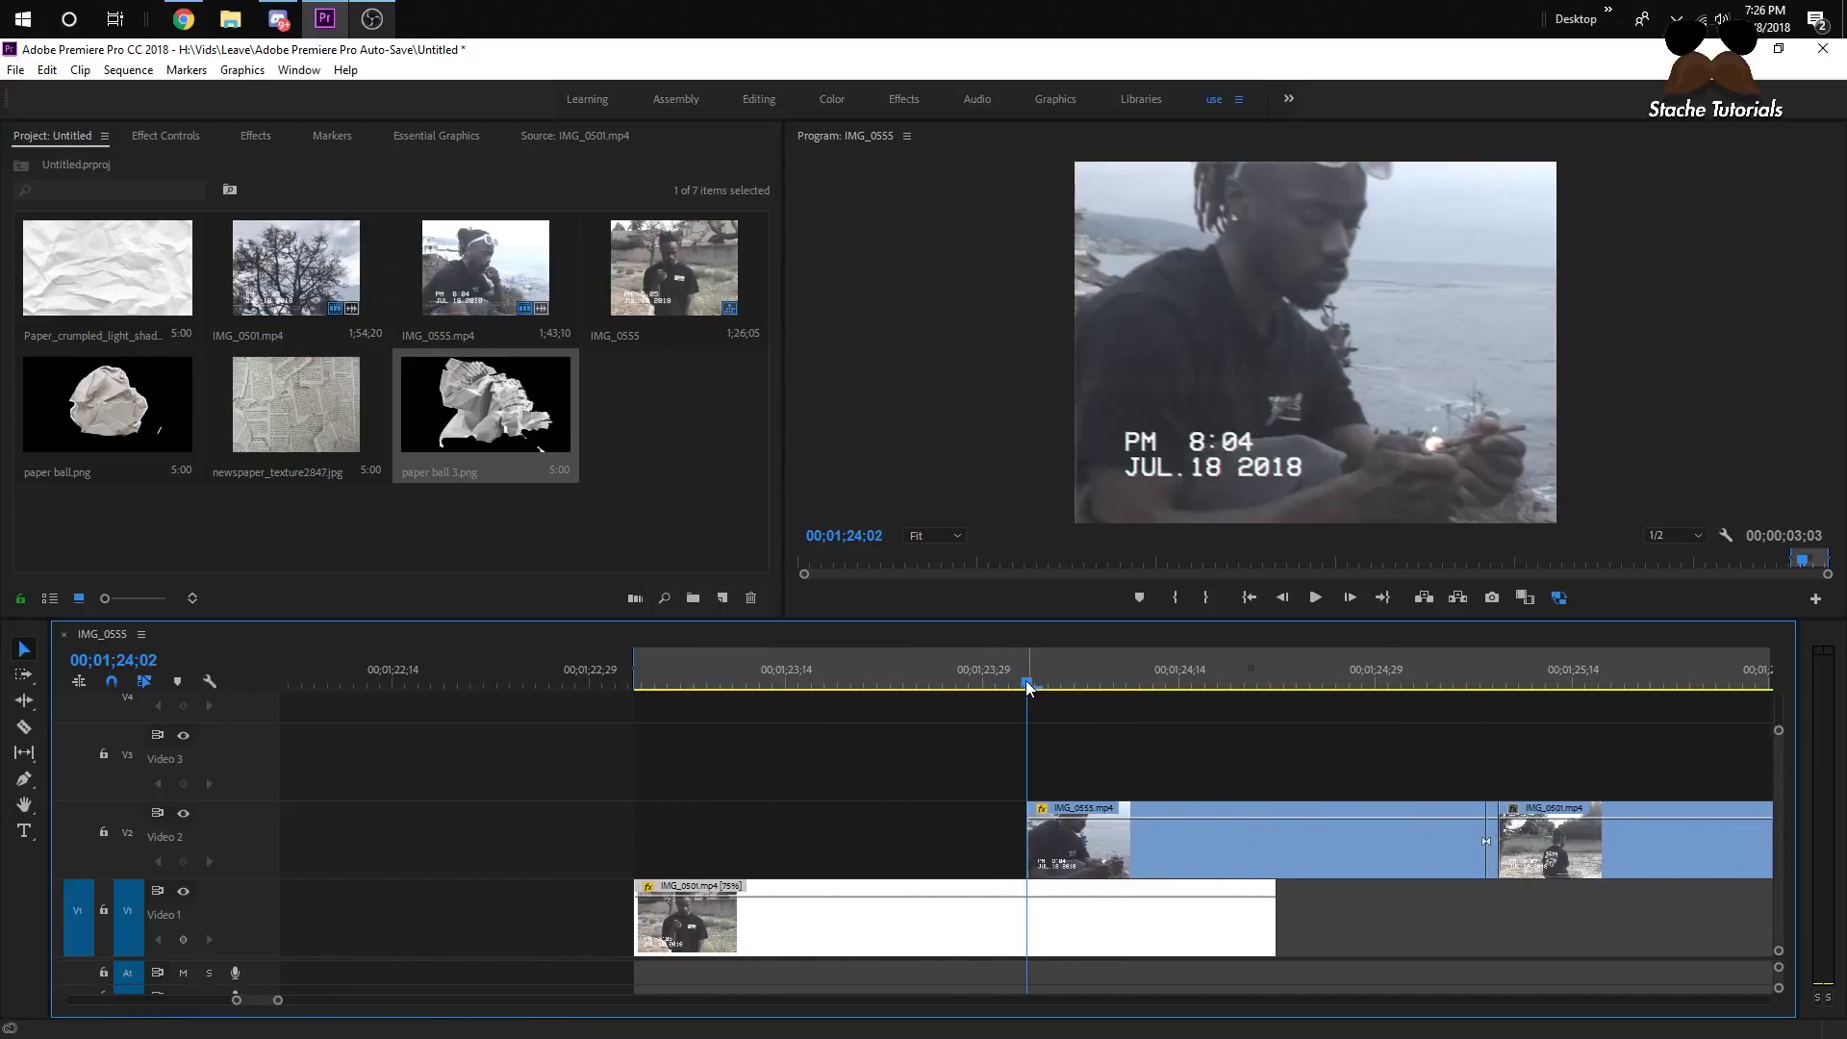
pyautogui.moveTo(1027, 689)
pyautogui.mouseDown()
pyautogui.moveTo(1001, 684)
pyautogui.moveTo(1048, 687)
pyautogui.moveTo(1026, 690)
pyautogui.mouseUp()
pyautogui.moveTo(278, 1000)
pyautogui.mouseDown()
pyautogui.moveTo(333, 1004)
pyautogui.moveTo(268, 1002)
pyautogui.mouseUp()
pyautogui.click(1081, 864)
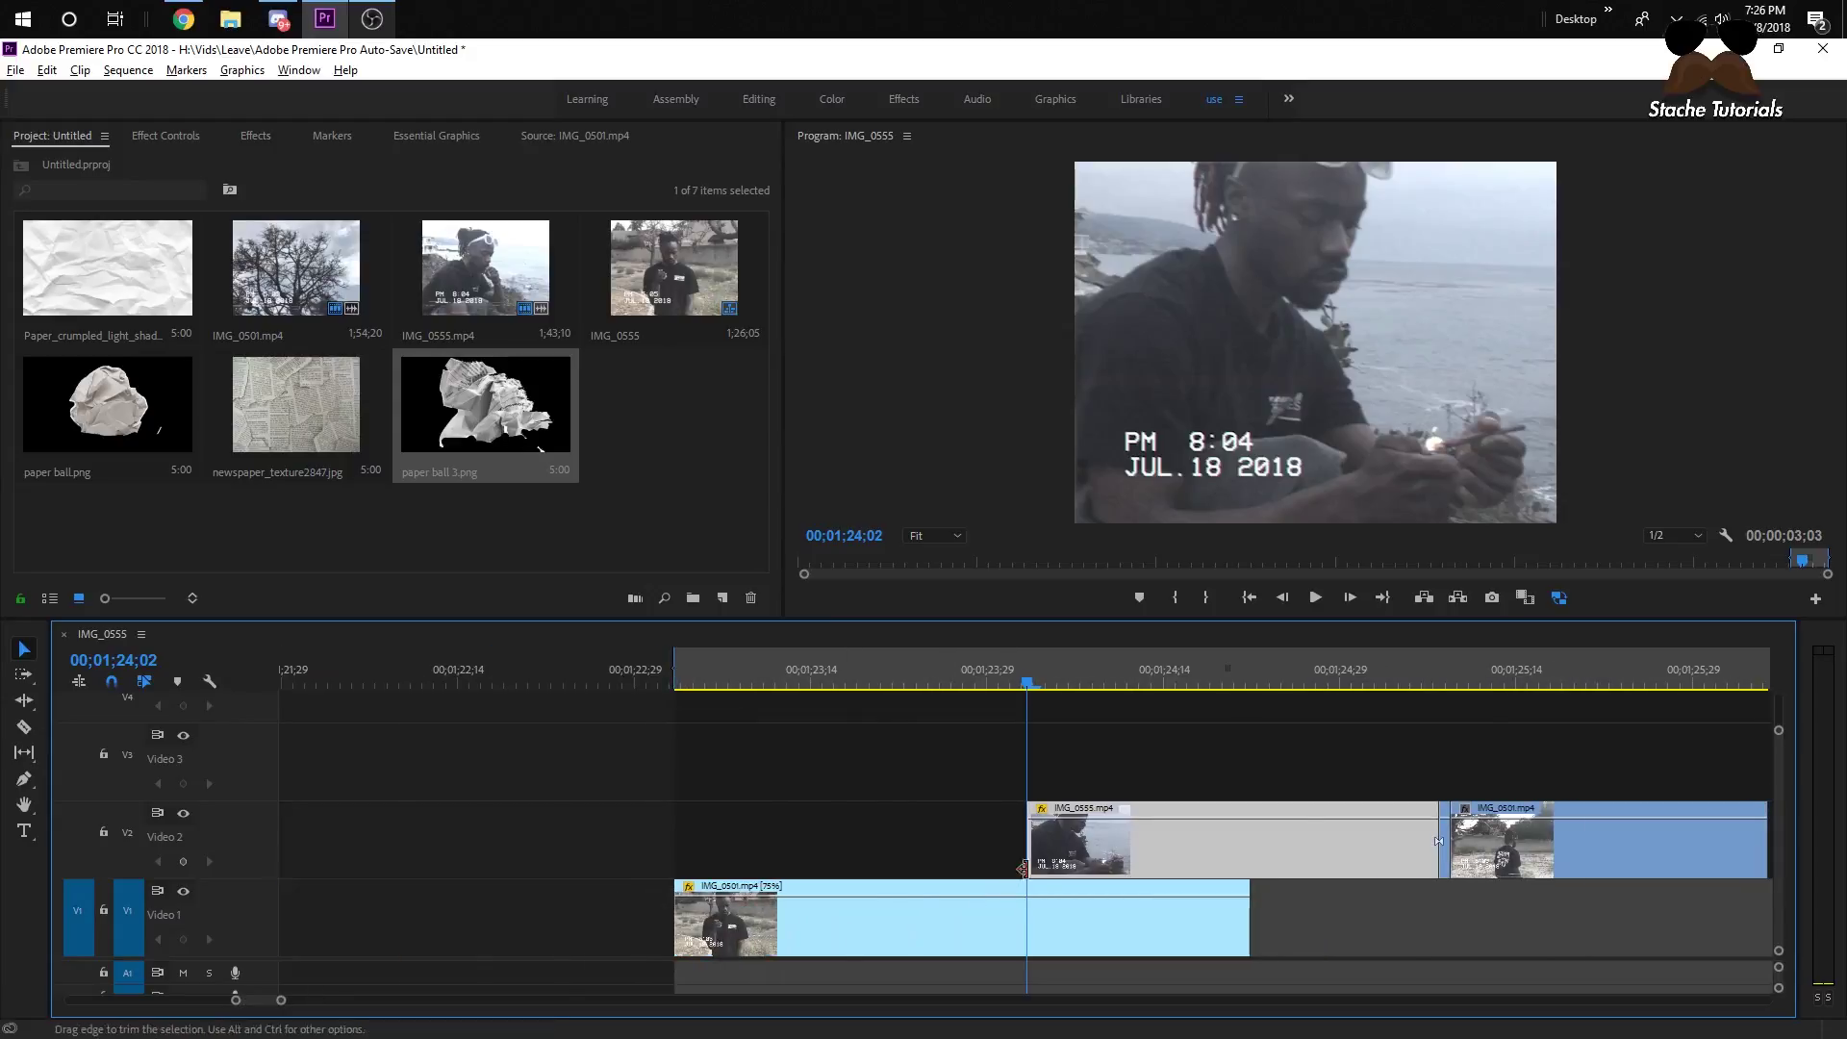
pyautogui.moveTo(1058, 842); pyautogui.dragTo(1054, 772)
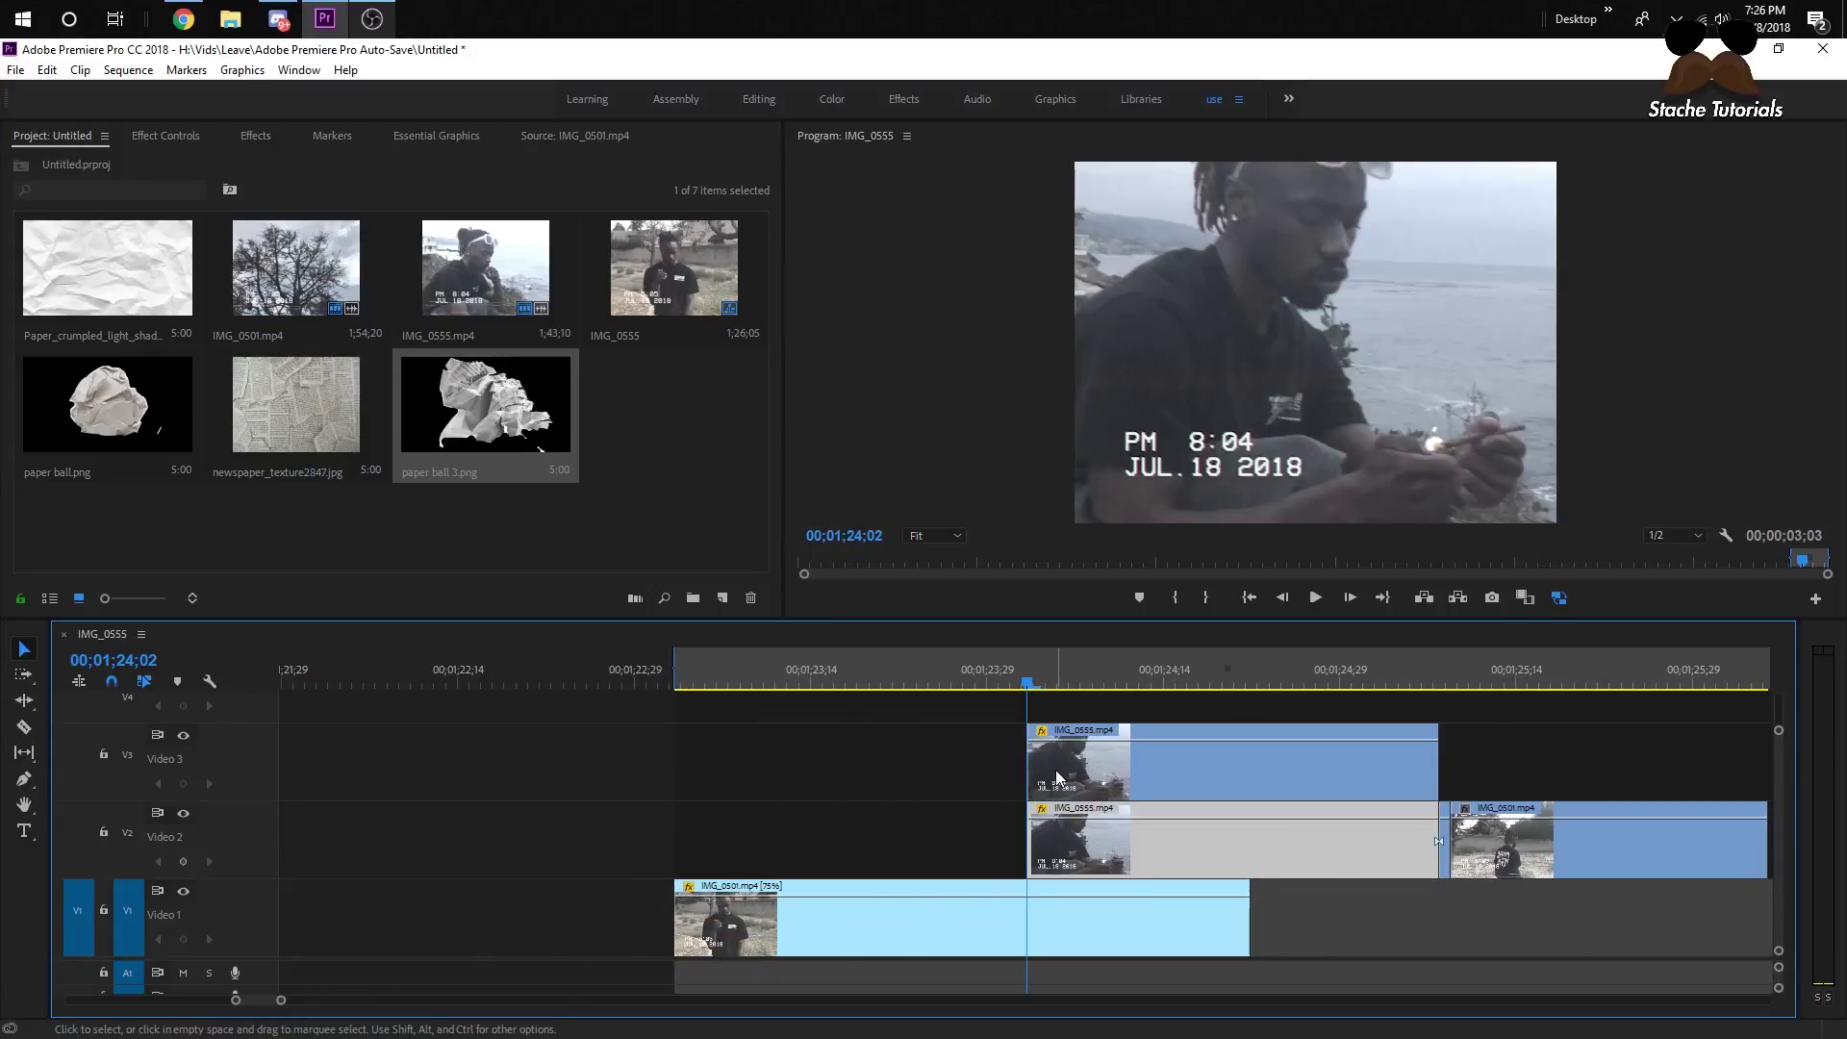
pyautogui.rightClick(1055, 837)
pyautogui.click(1141, 739)
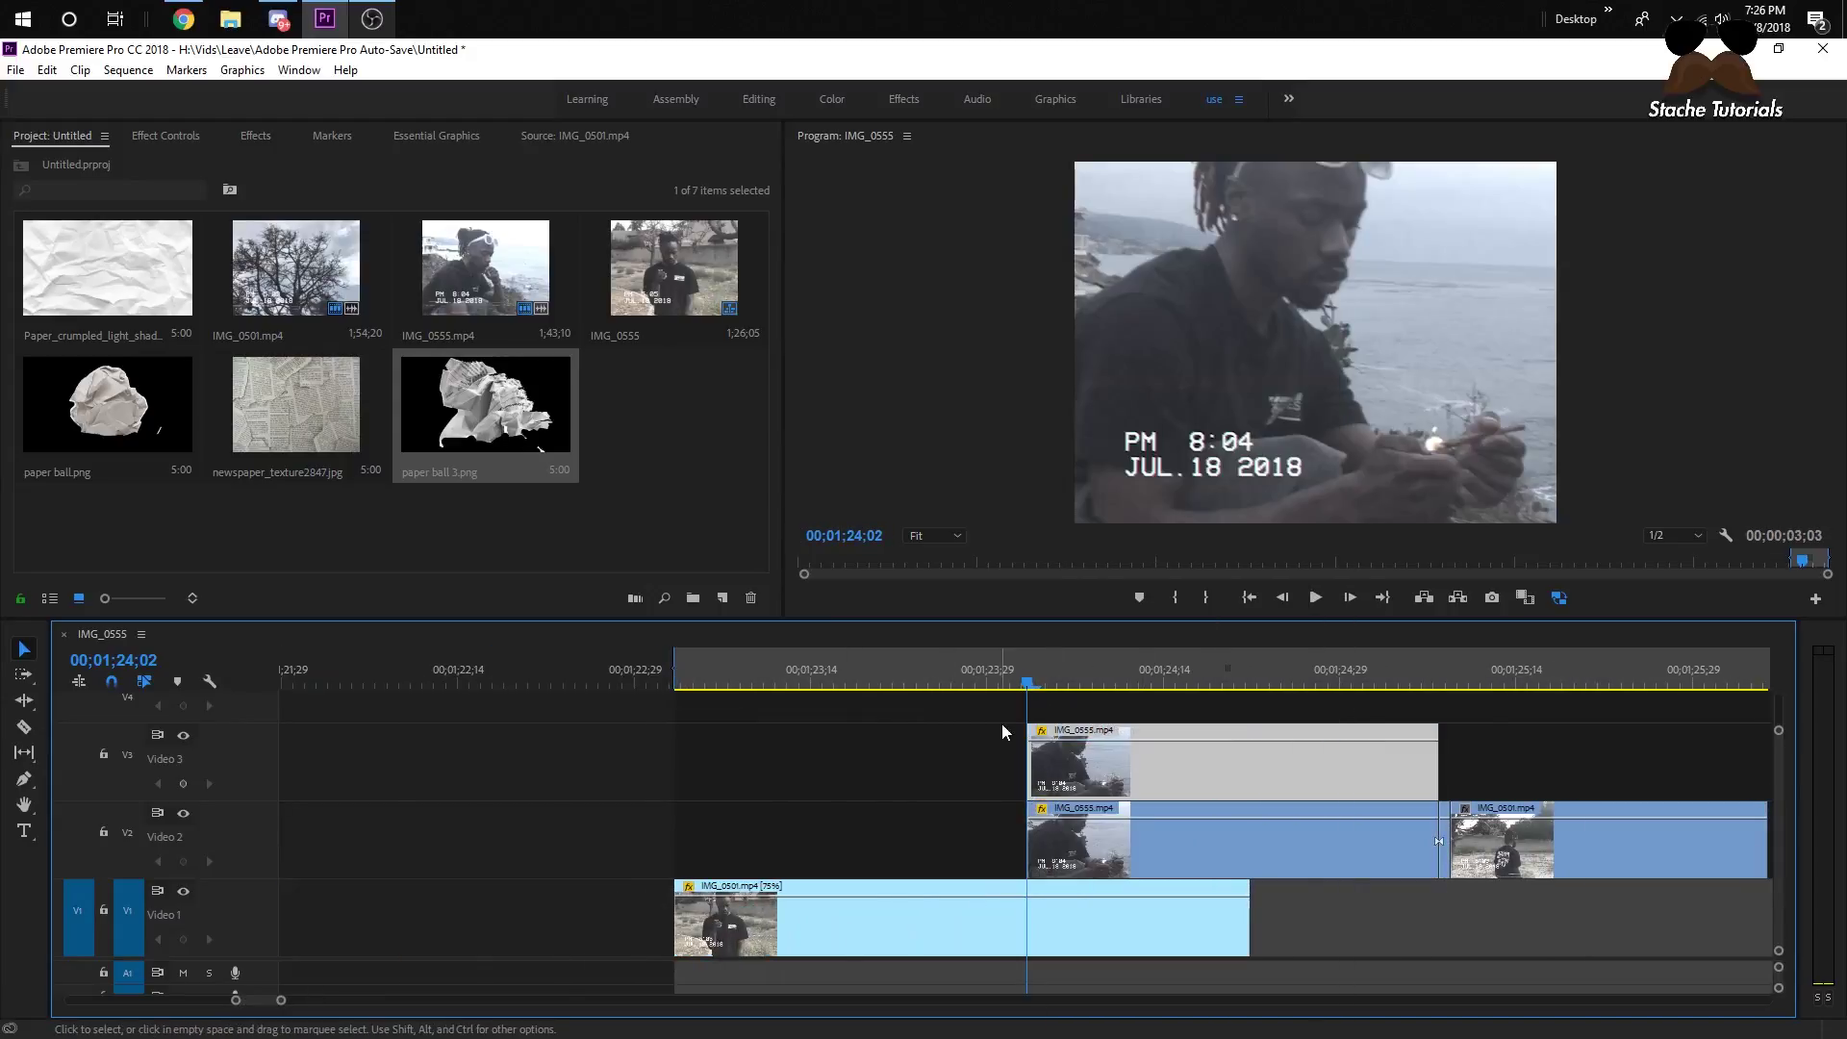
# - Return the playhead to the IMG_0555.mp4 clip's start at 00;01;24;02 and collapse the Video 2 track
pyautogui.press('Right')
pyautogui.press('Right')
pyautogui.press('Right')
pyautogui.press('Right')
pyautogui.press('Right')
pyautogui.press('Right')
pyautogui.moveTo(1097, 685); pyautogui.dragTo(1028, 685)
pyautogui.doubleClick(229, 871)
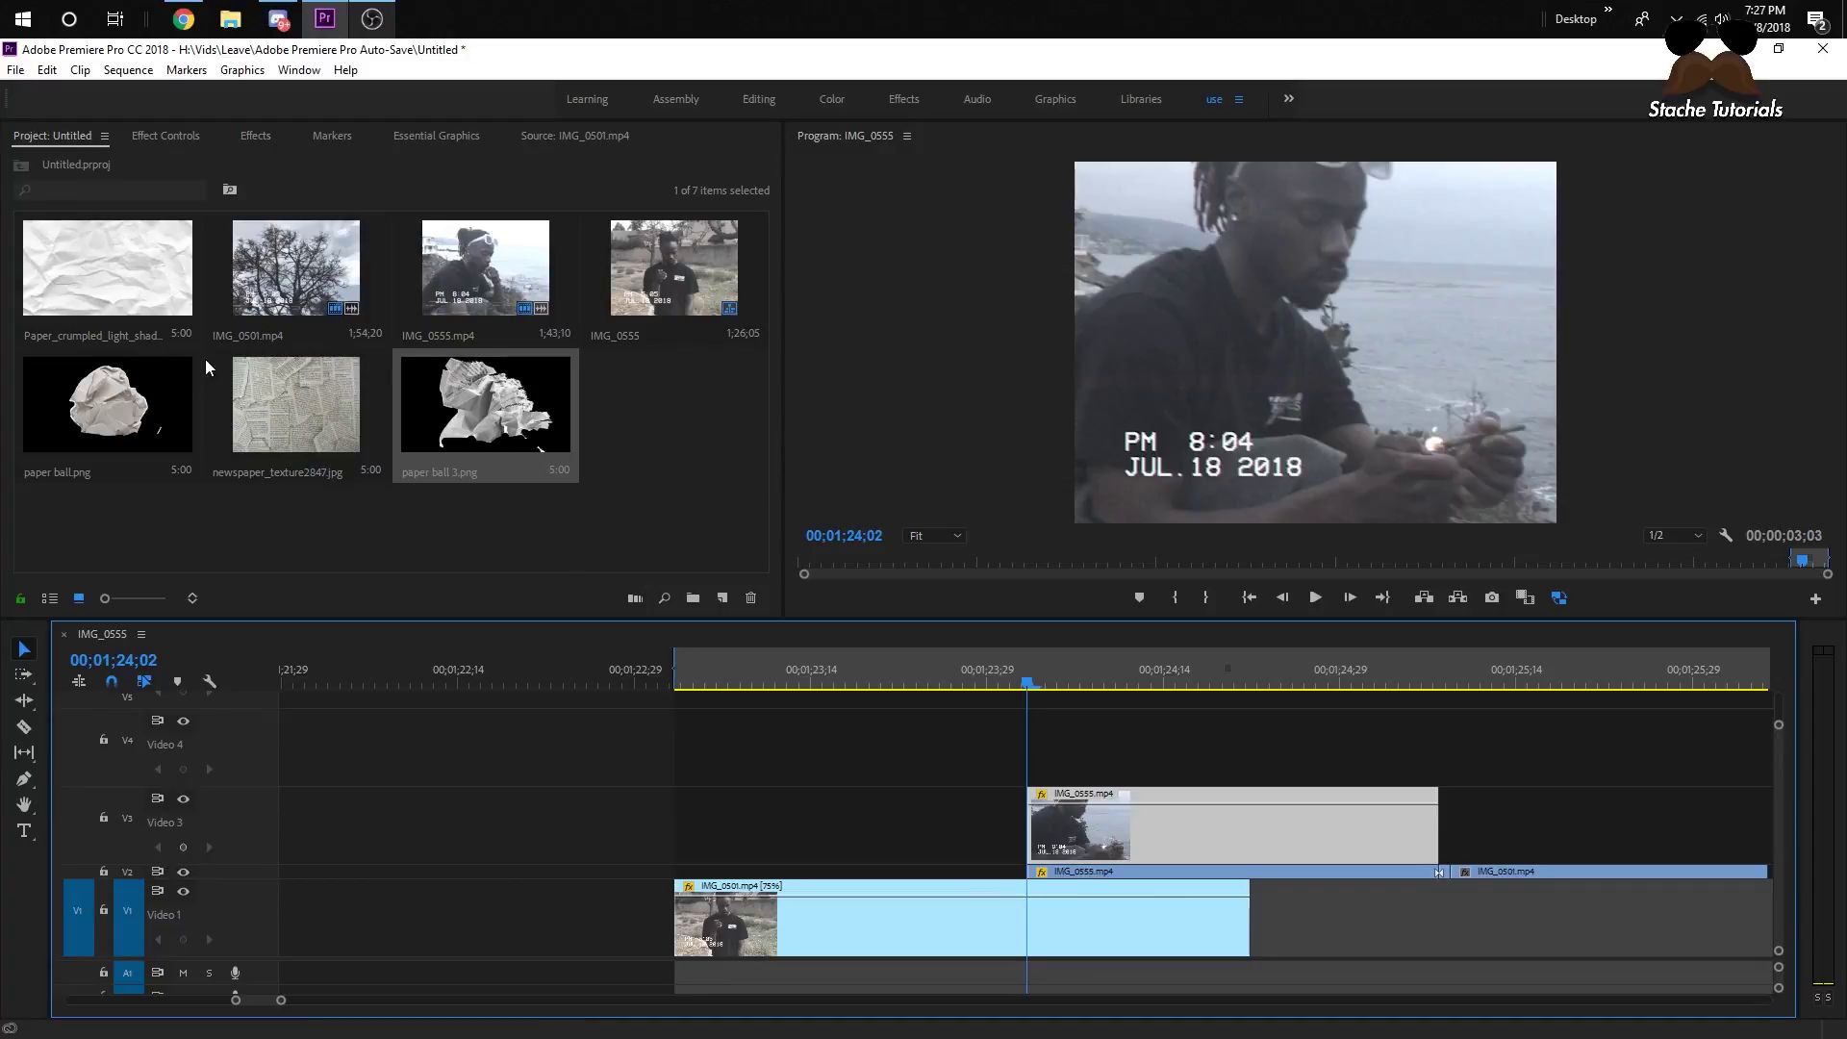
# - Delete the existing opacity mask from the IMG_0555.mp4 copy on Video 3
pyautogui.click(168, 136)
pyautogui.click(56, 417)
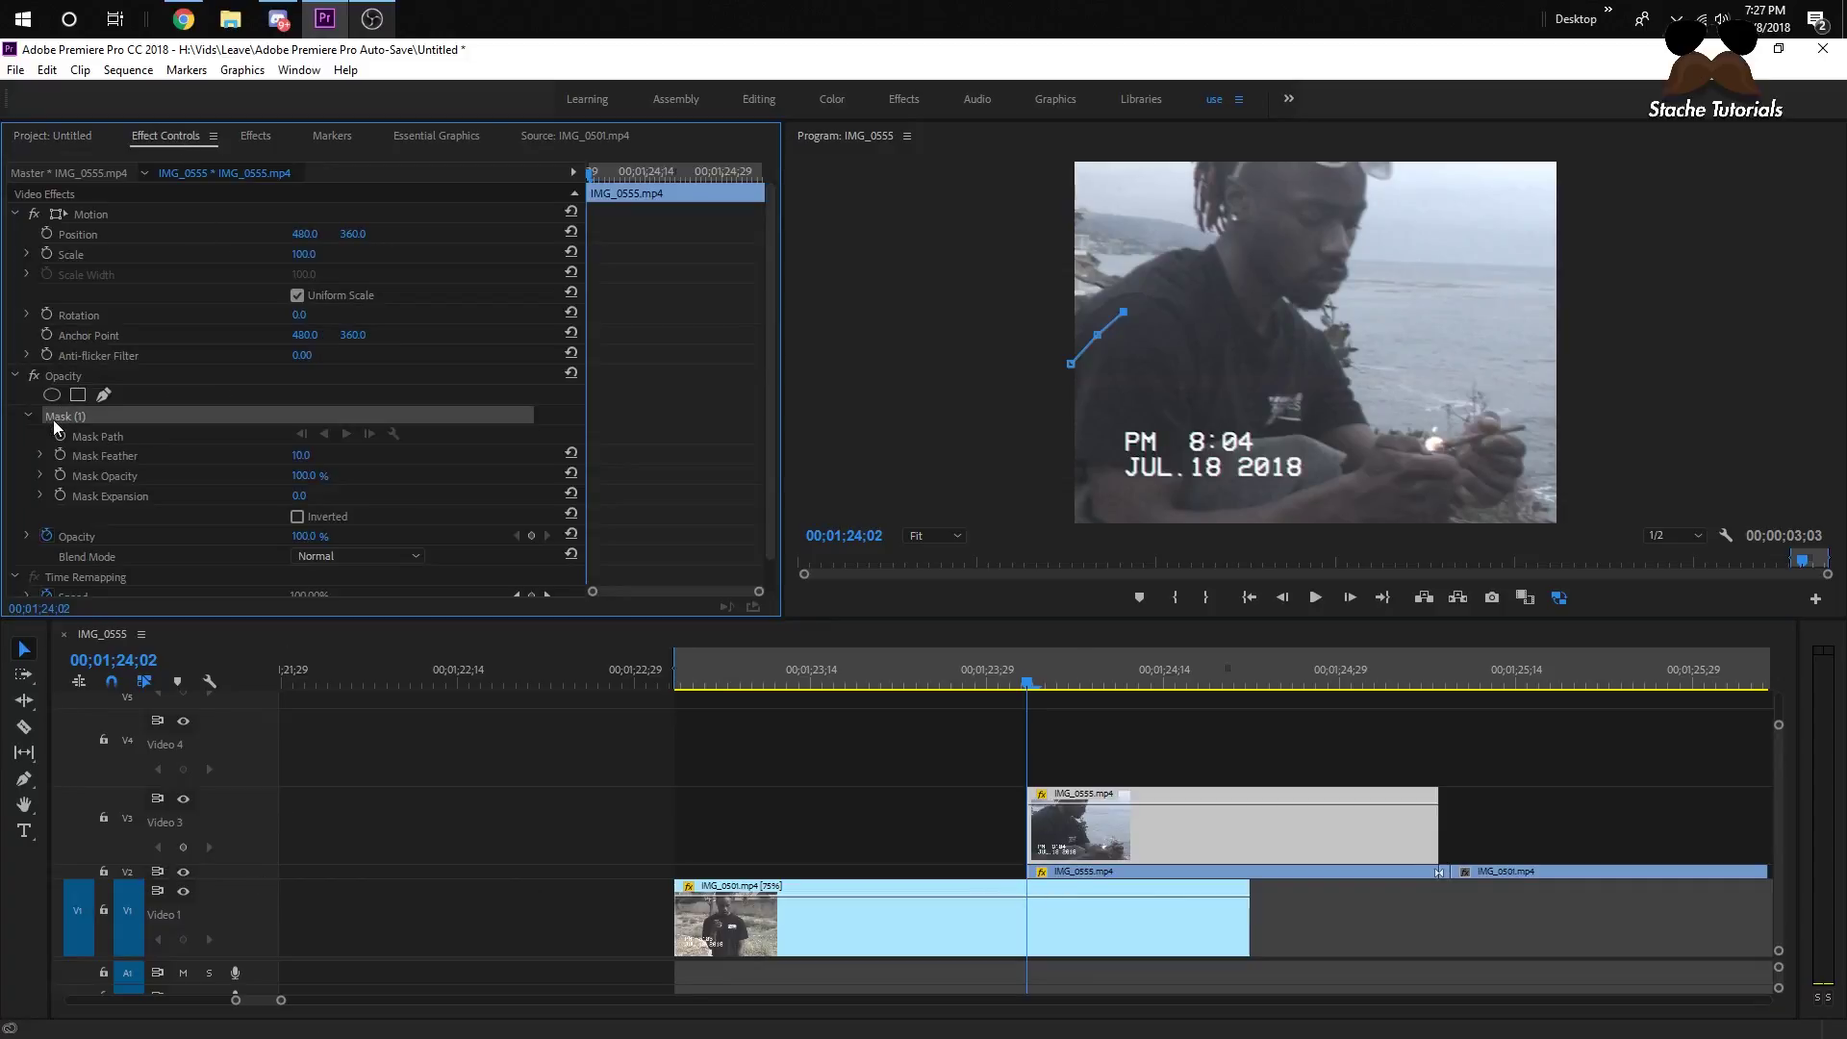
pyautogui.press('Delete')
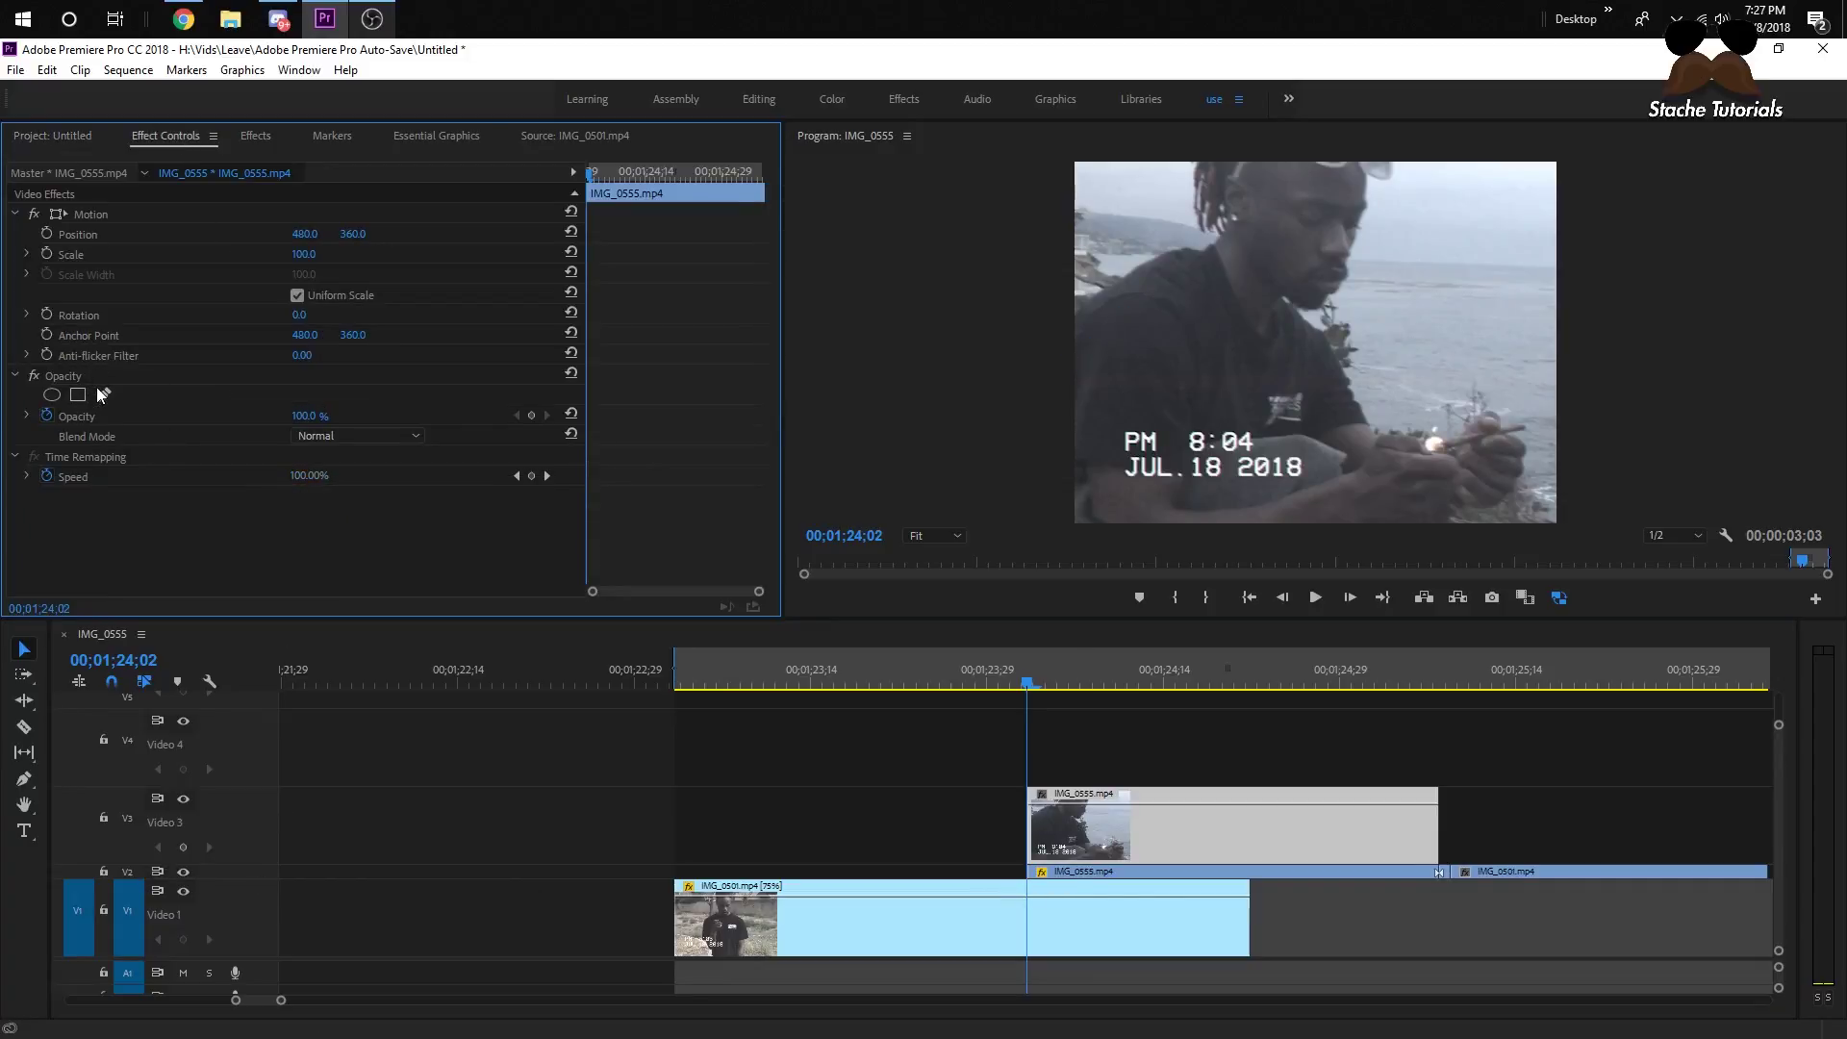
# - Draw a closed free-form opacity mask on the Video 3 copy, tracing the man's shoulder, head, arm and hands and the frame's lower edge
pyautogui.click(103, 394)
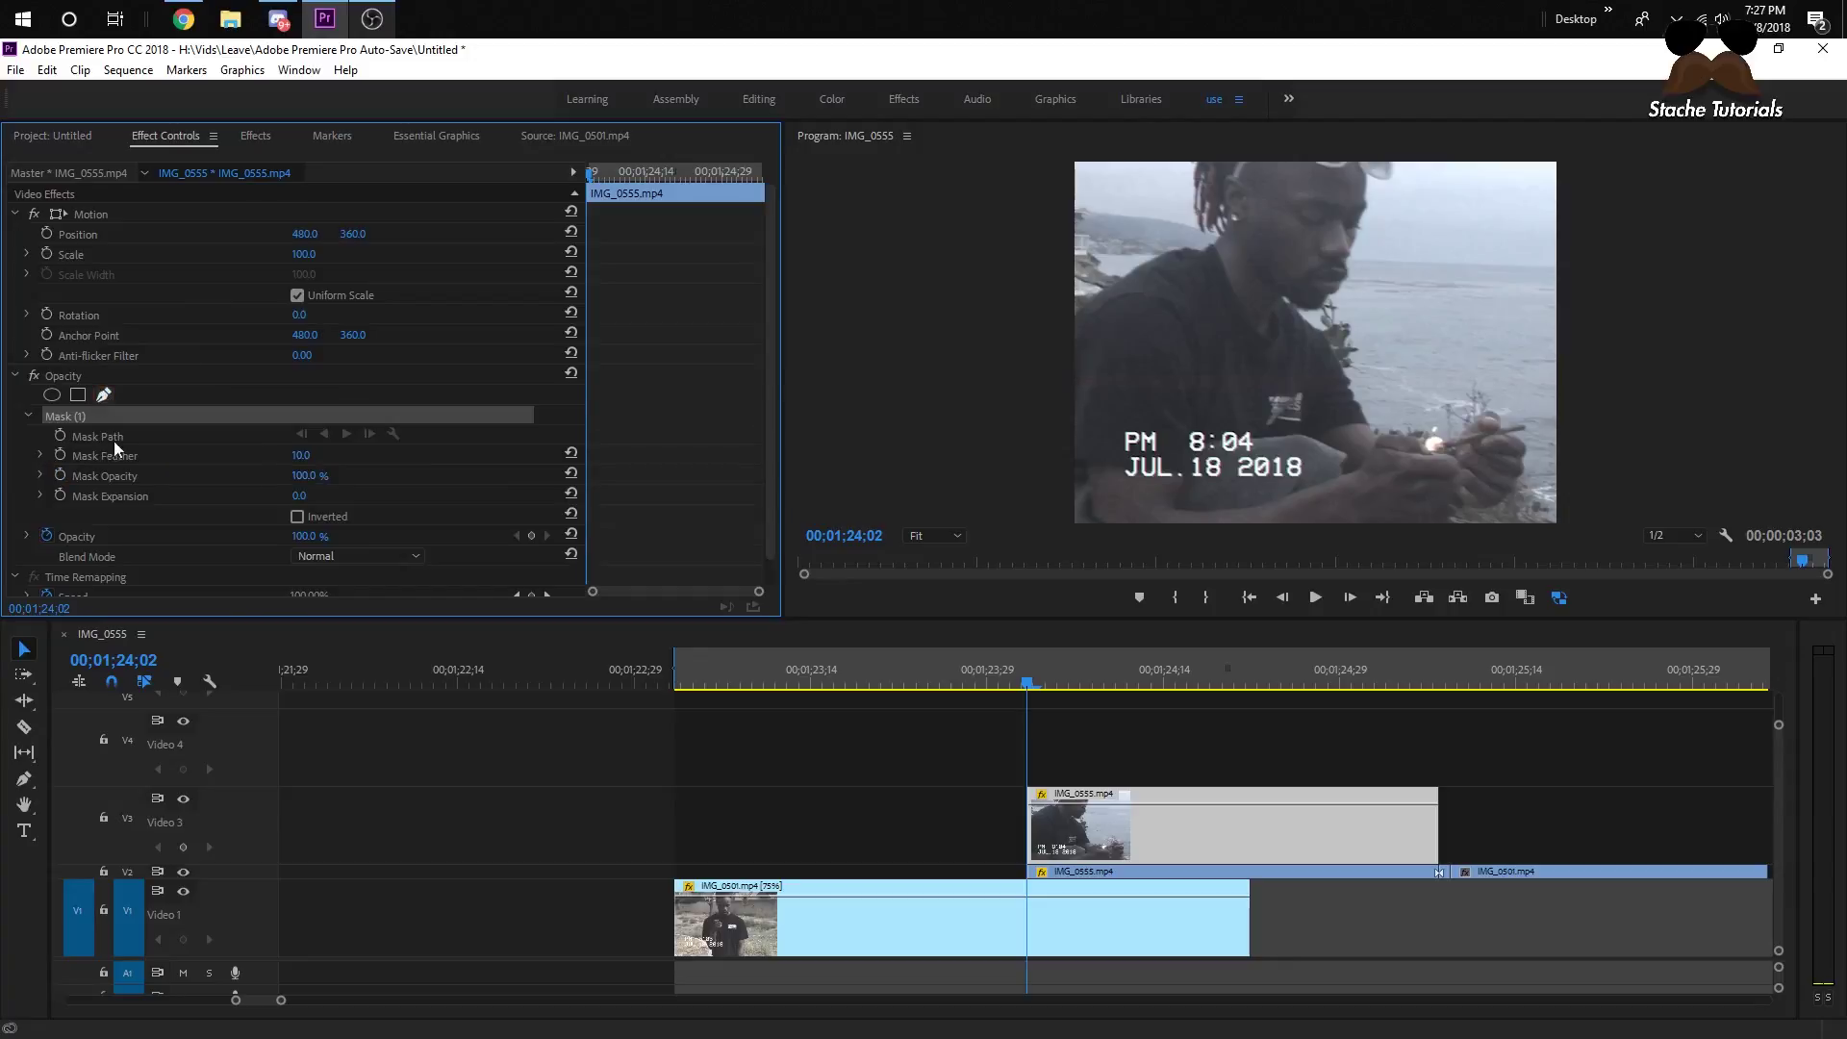
pyautogui.click(1072, 317)
pyautogui.click(1145, 262)
pyautogui.click(1194, 251)
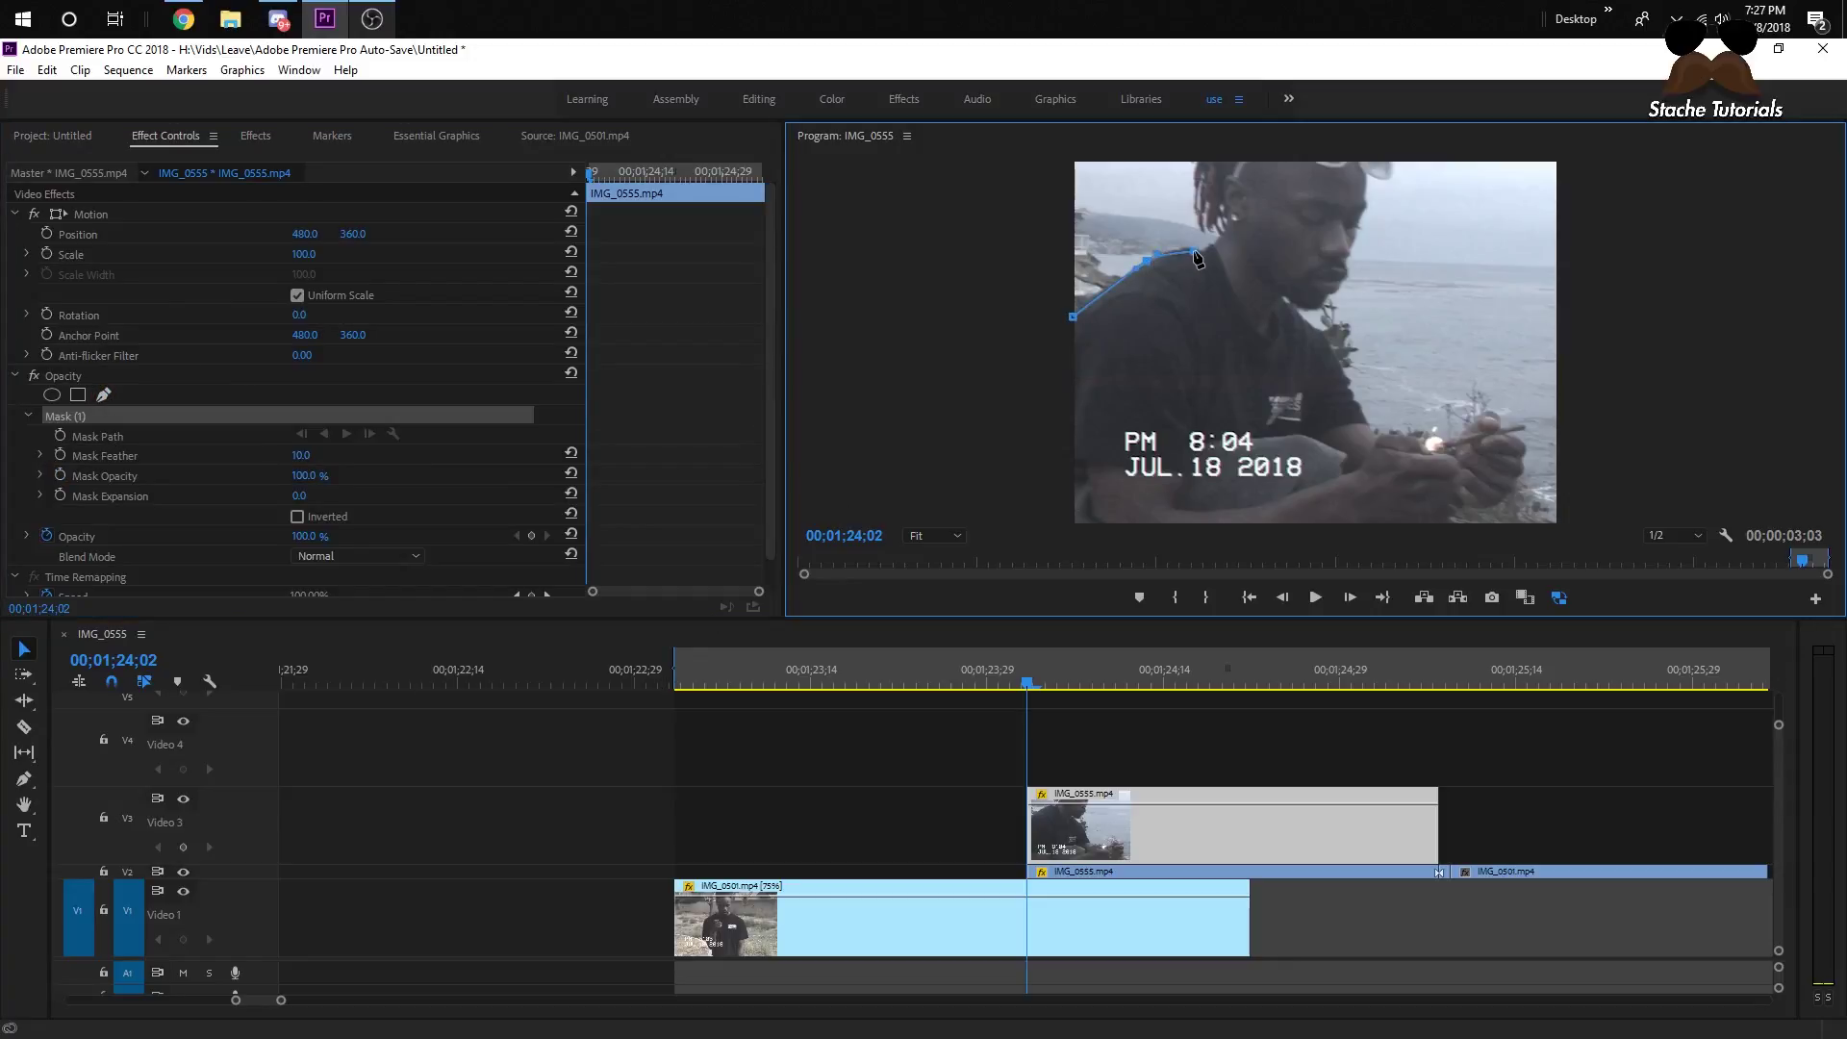
pyautogui.click(1193, 208)
pyautogui.click(1385, 186)
pyautogui.click(1364, 176)
pyautogui.click(1358, 247)
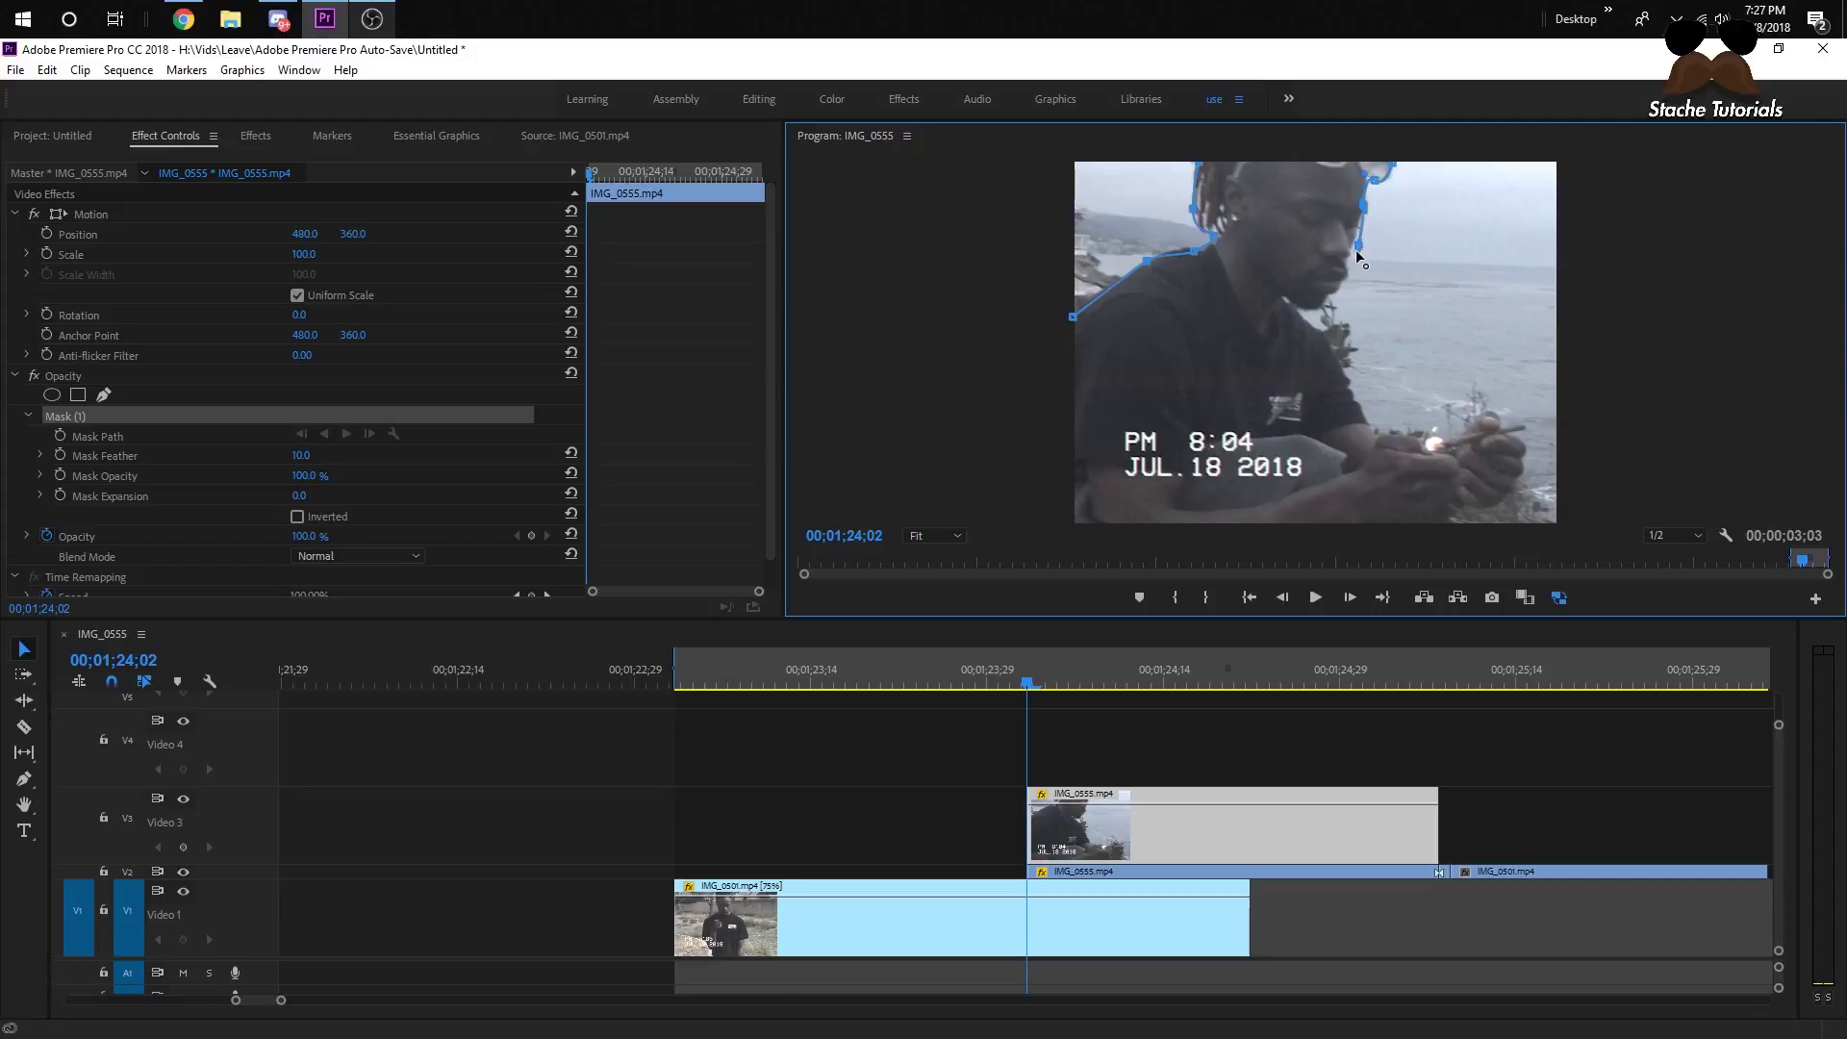
pyautogui.click(1323, 331)
pyautogui.click(1342, 372)
pyautogui.click(1369, 423)
pyautogui.click(1403, 434)
pyautogui.click(1445, 435)
pyautogui.click(1472, 420)
pyautogui.click(1488, 414)
pyautogui.moveTo(1494, 412); pyautogui.dragTo(1513, 424)
pyautogui.hotkey('ctrl', 'z')
pyautogui.click(1527, 445)
pyautogui.click(1519, 484)
pyautogui.click(1484, 513)
pyautogui.moveTo(1473, 510); pyautogui.dragTo(1463, 507)
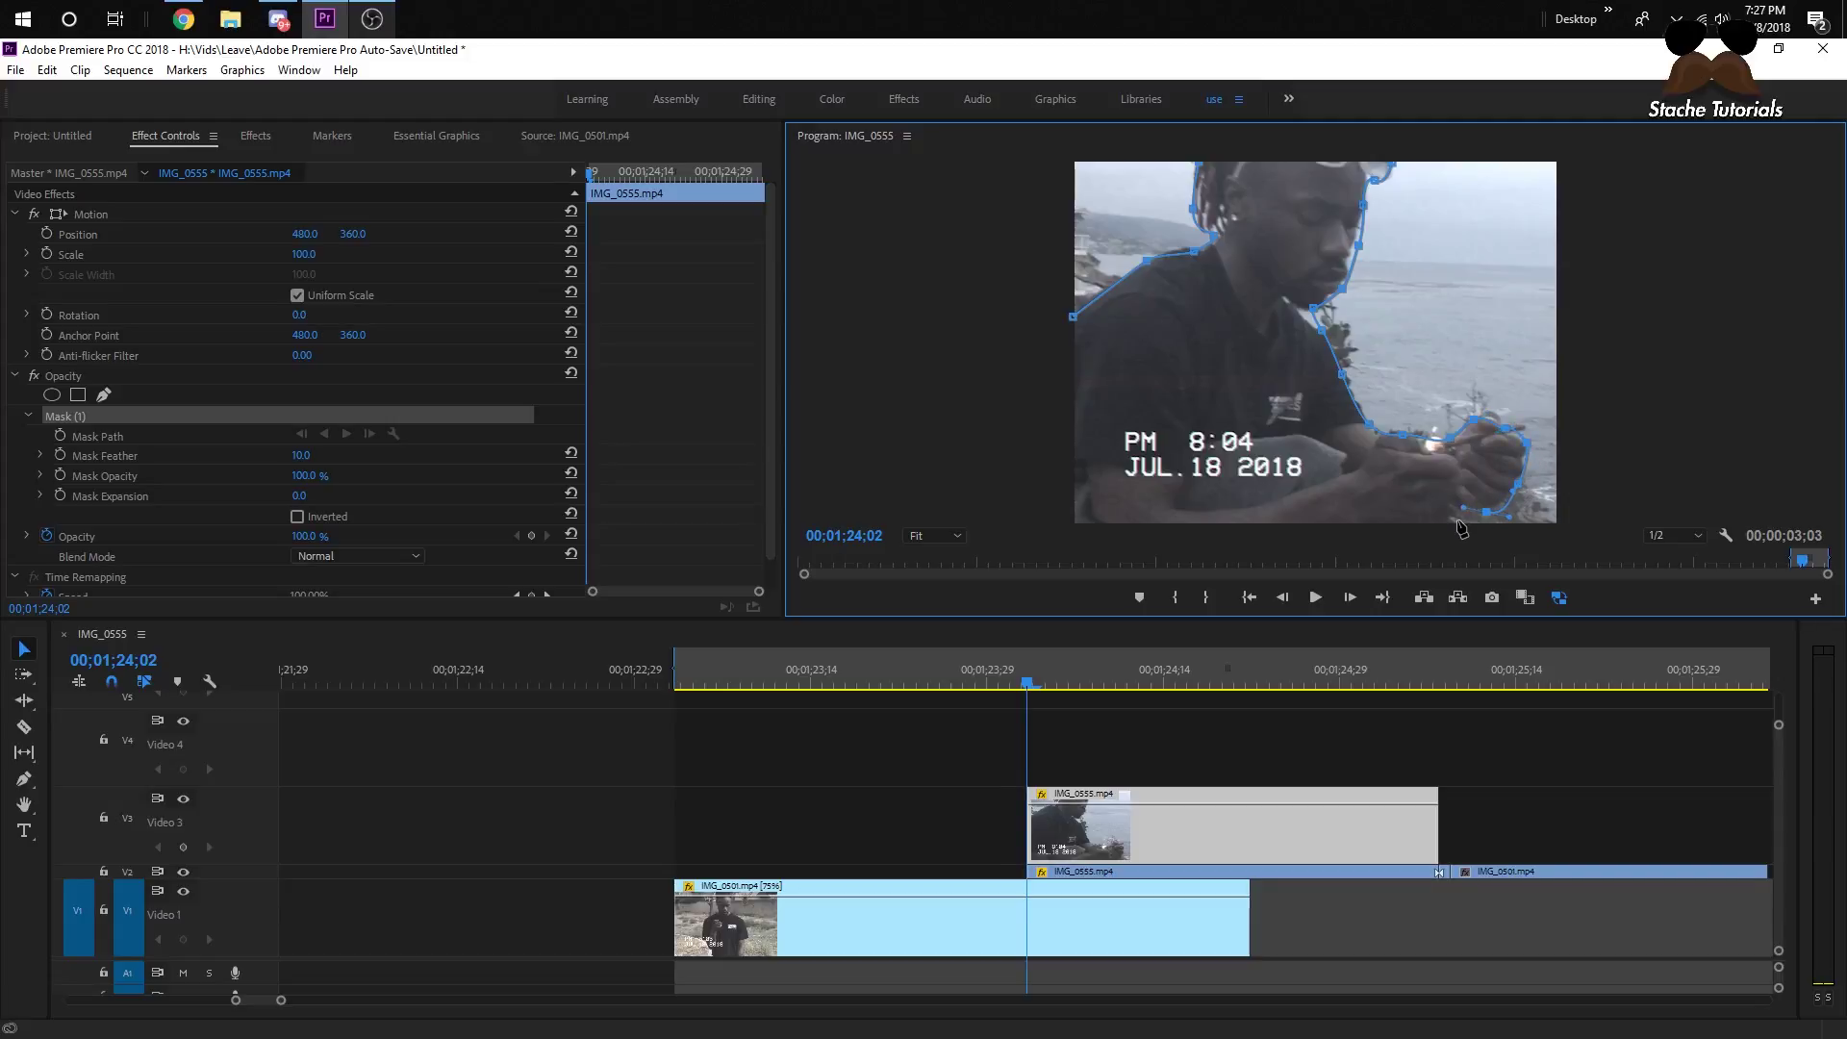
pyautogui.click(1075, 520)
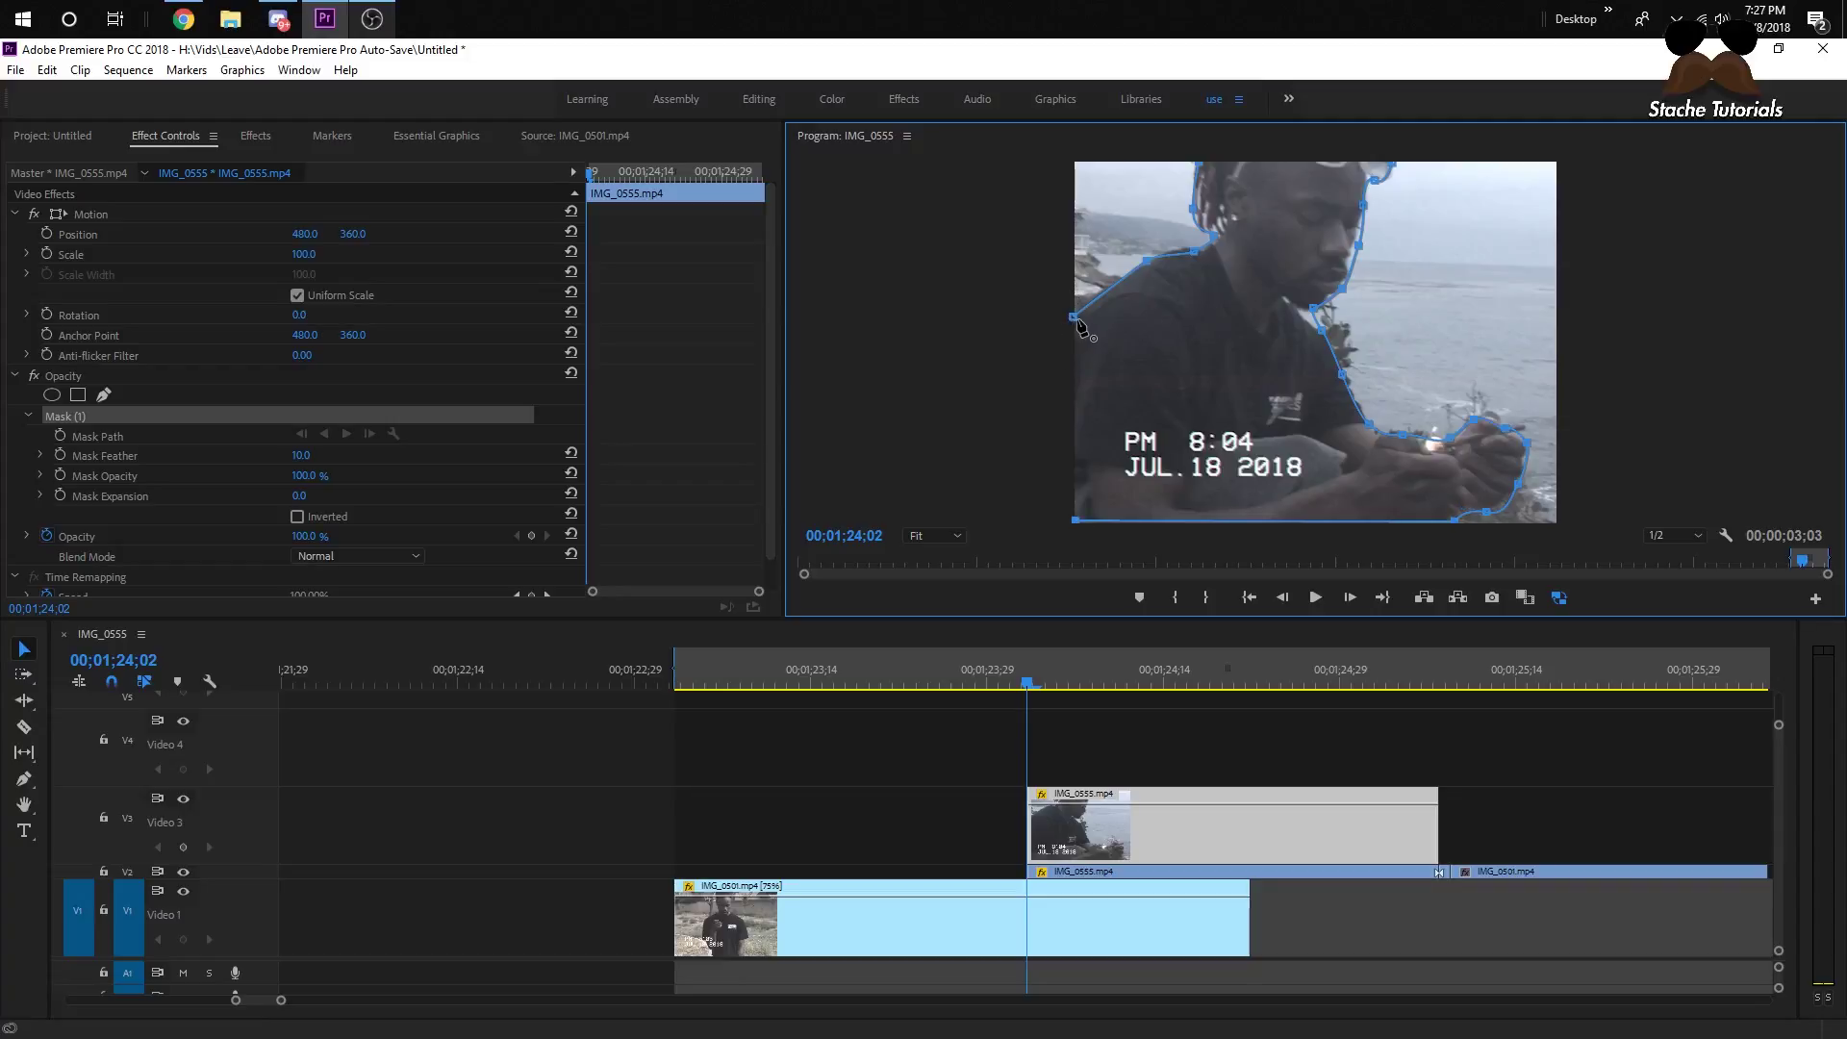
pyautogui.click(1073, 315)
# - Hide the Video 2 track and move the playhead to 00;01;24;05 to preview the masked man over the Video 1 clip
pyautogui.moveTo(1025, 683); pyautogui.dragTo(1063, 675)
pyautogui.click(183, 872)
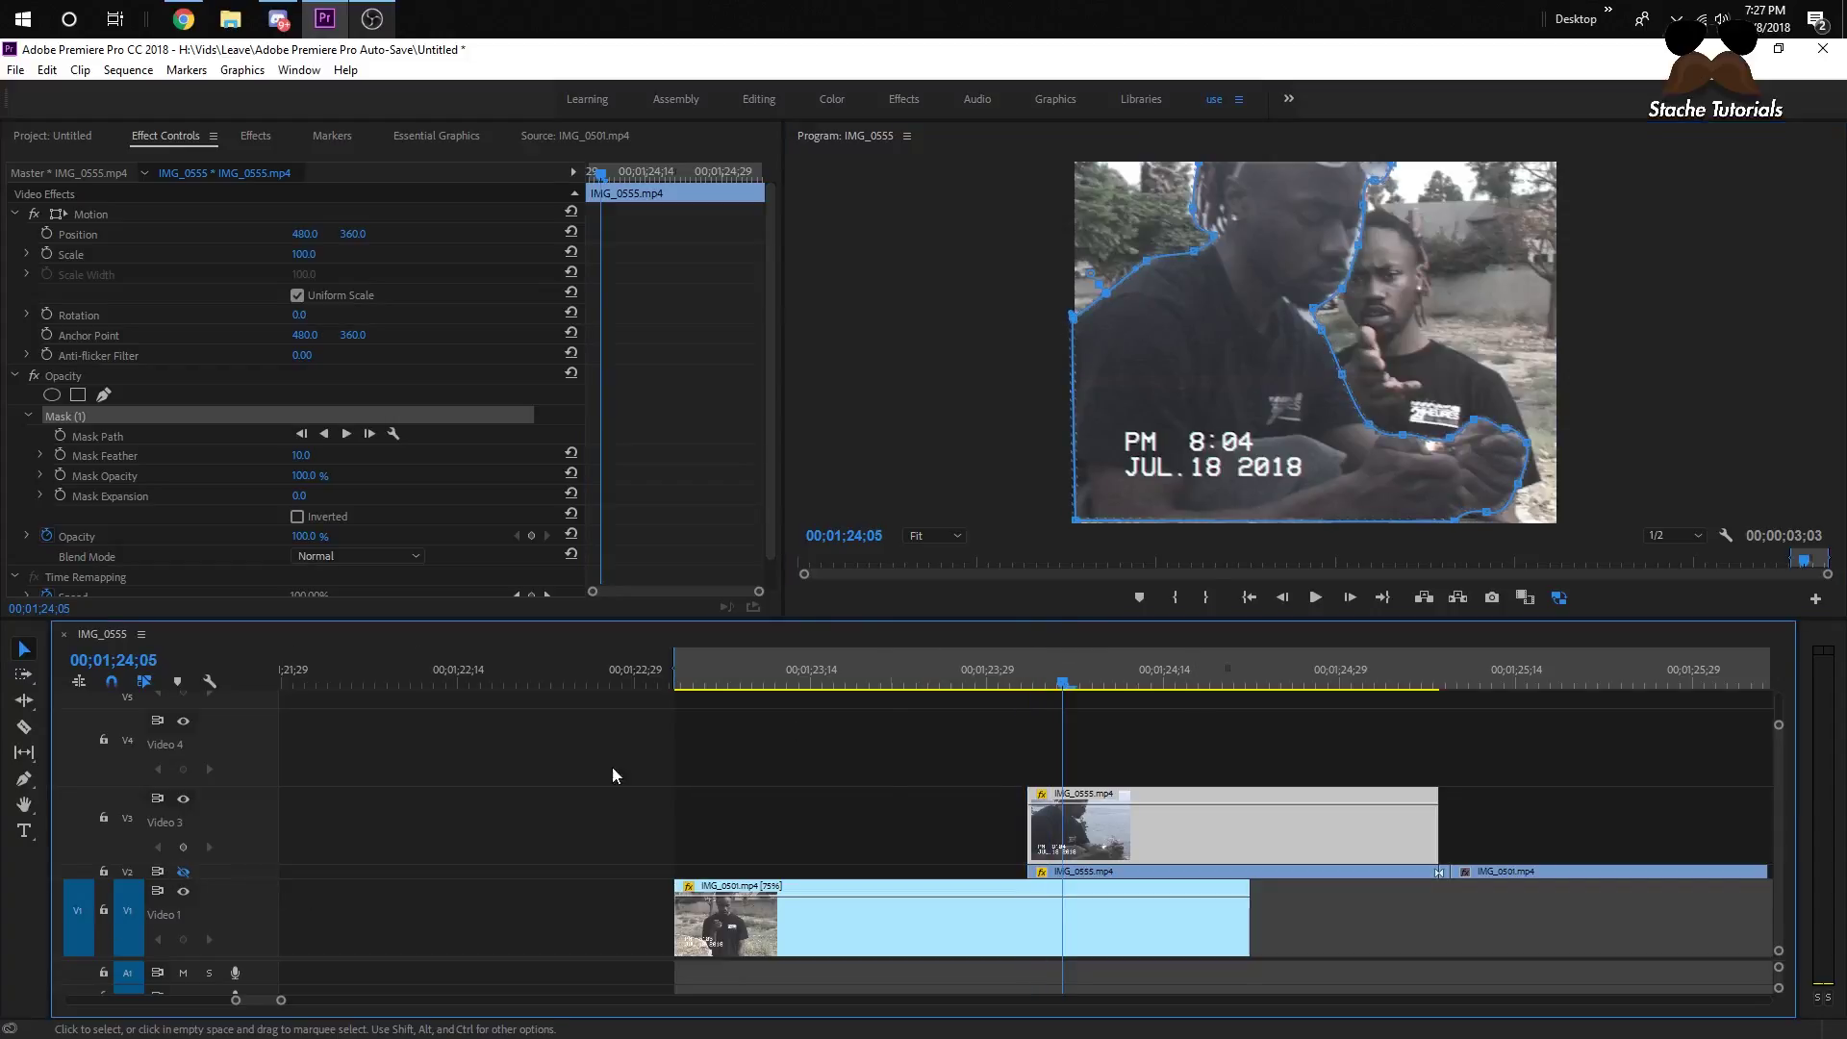
# - Hide the Video 1 track and place the crumpled paper image on Video 4, starting at 00;01;24;02
pyautogui.click(183, 891)
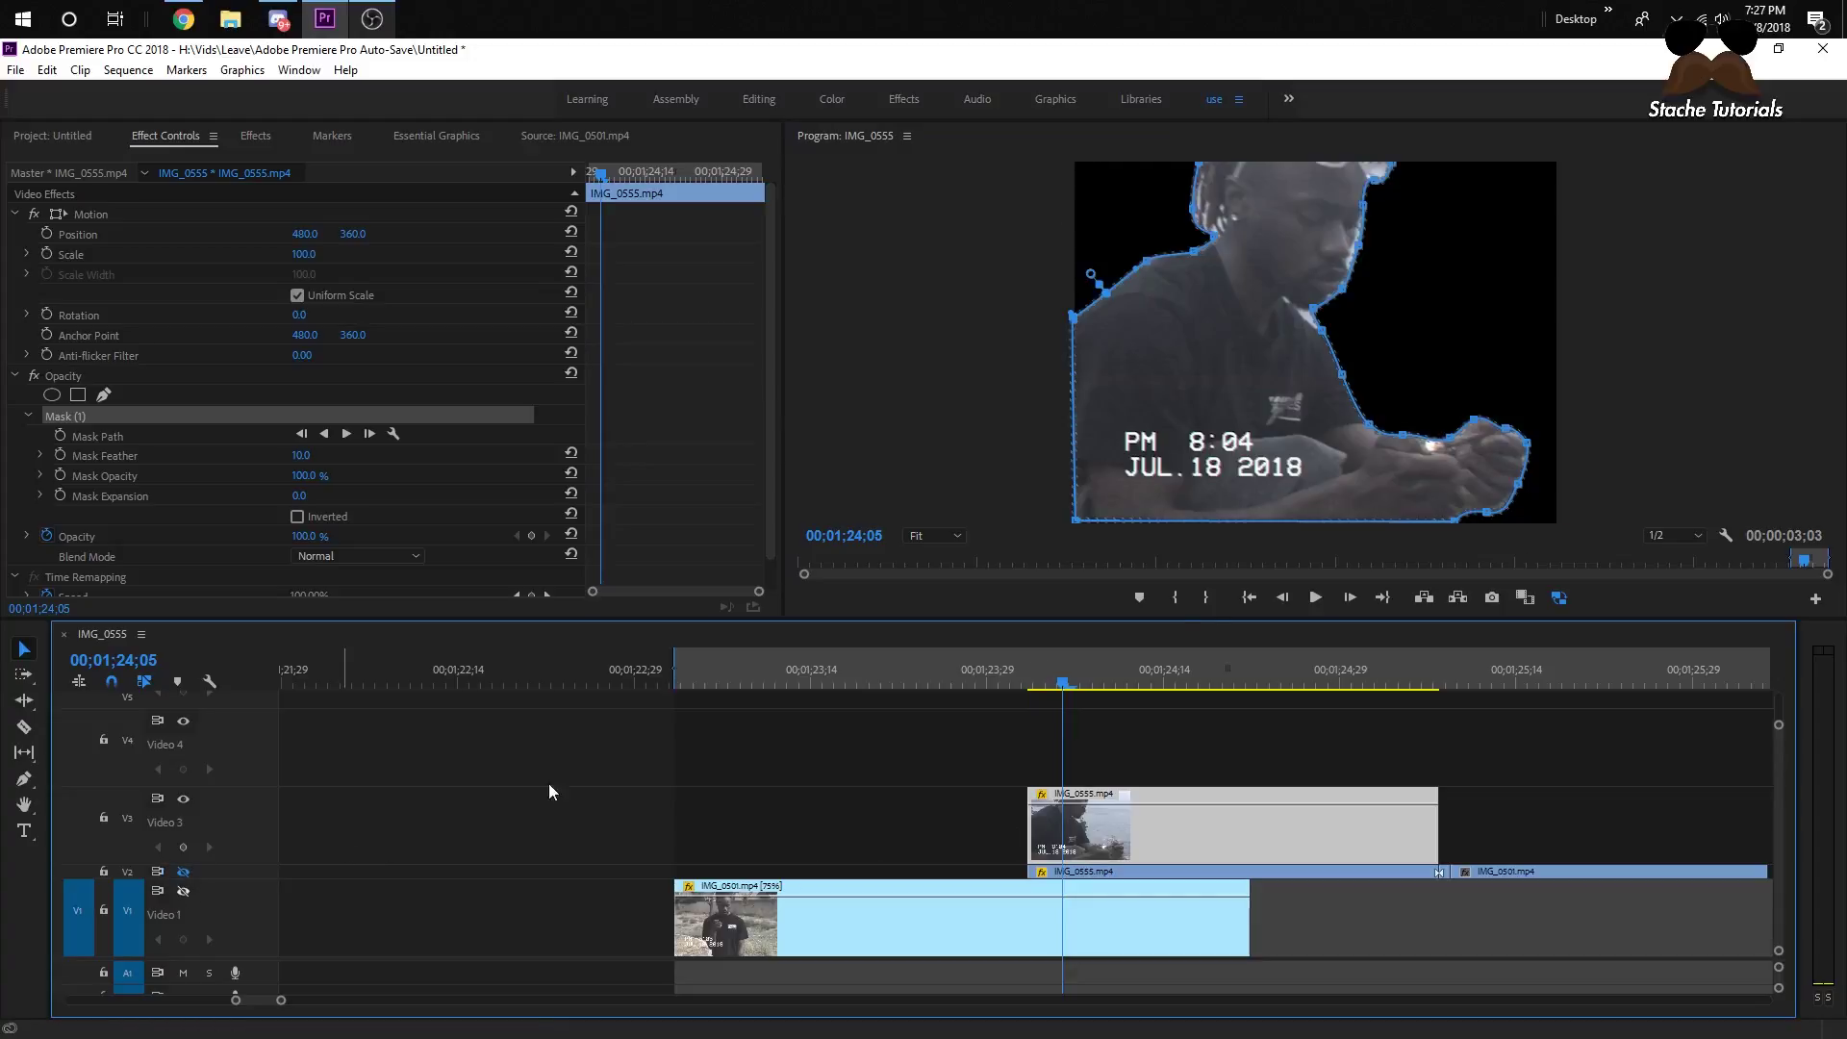
pyautogui.moveTo(1028, 685)
pyautogui.mouseDown()
pyautogui.moveTo(1044, 685)
pyautogui.moveTo(1026, 692)
pyautogui.mouseUp()
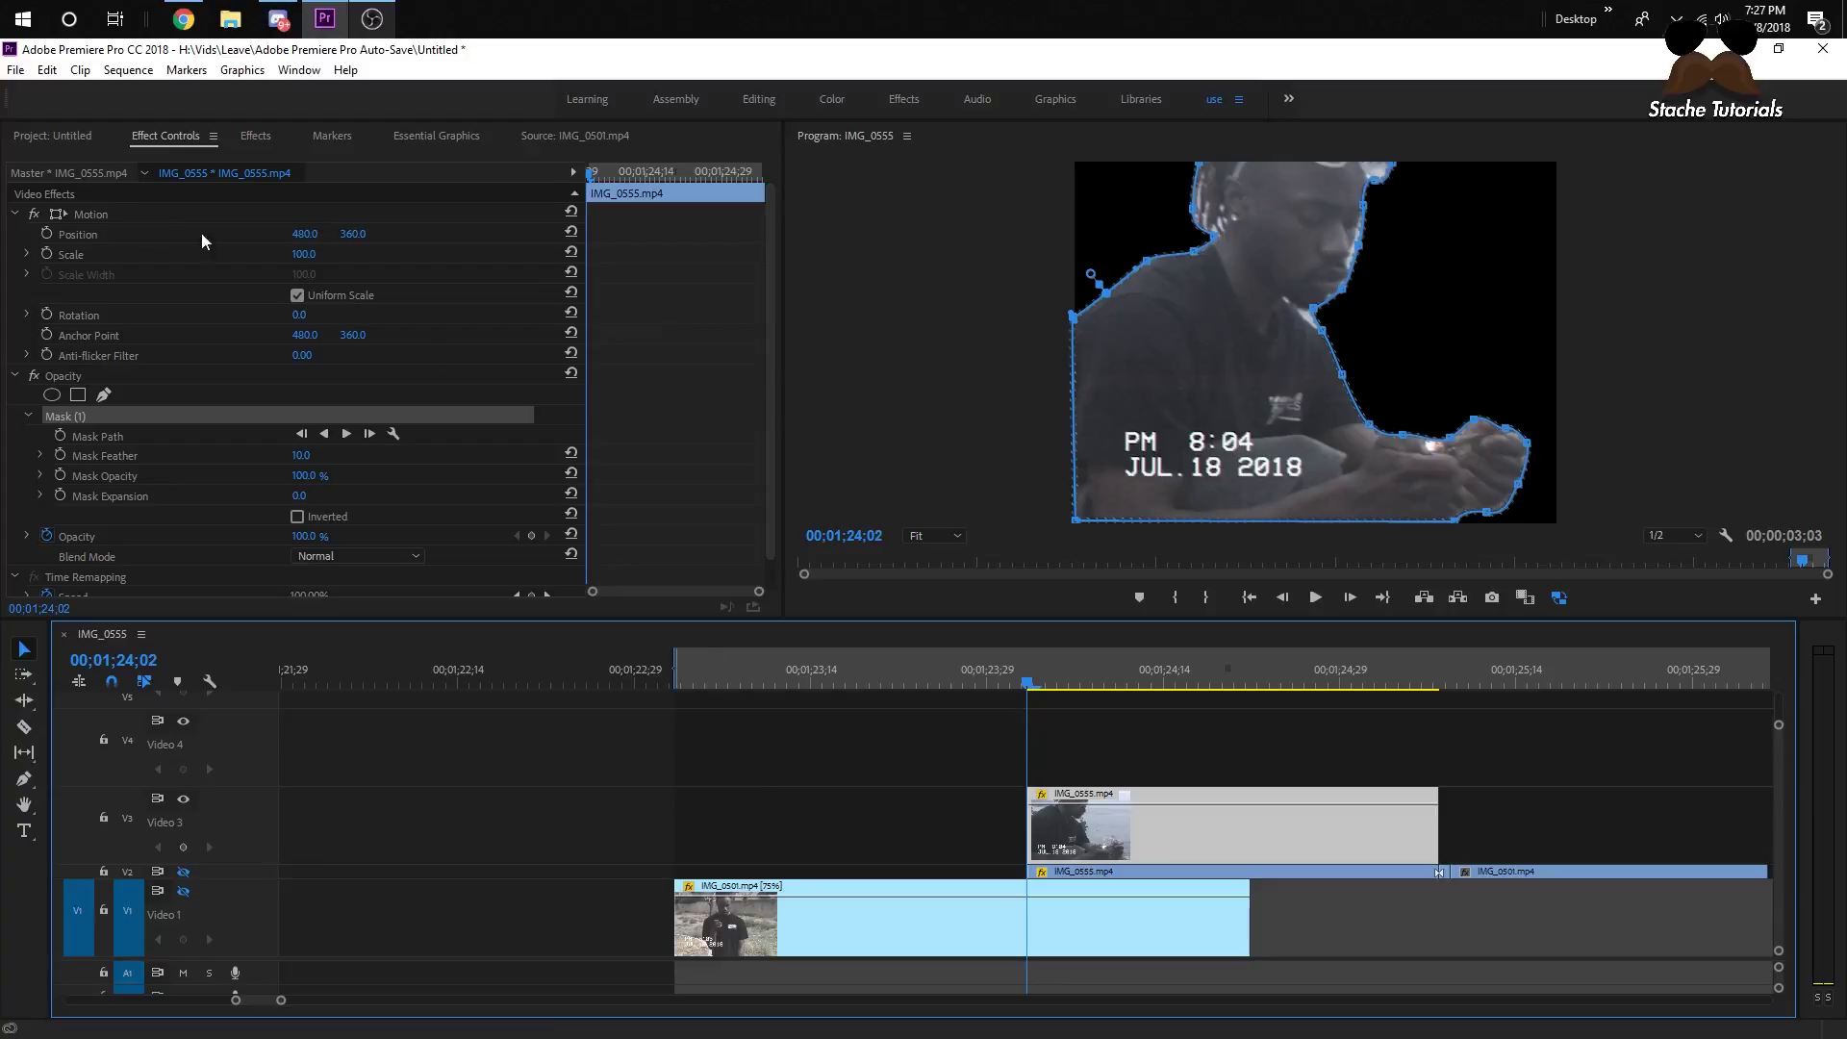
pyautogui.click(60, 137)
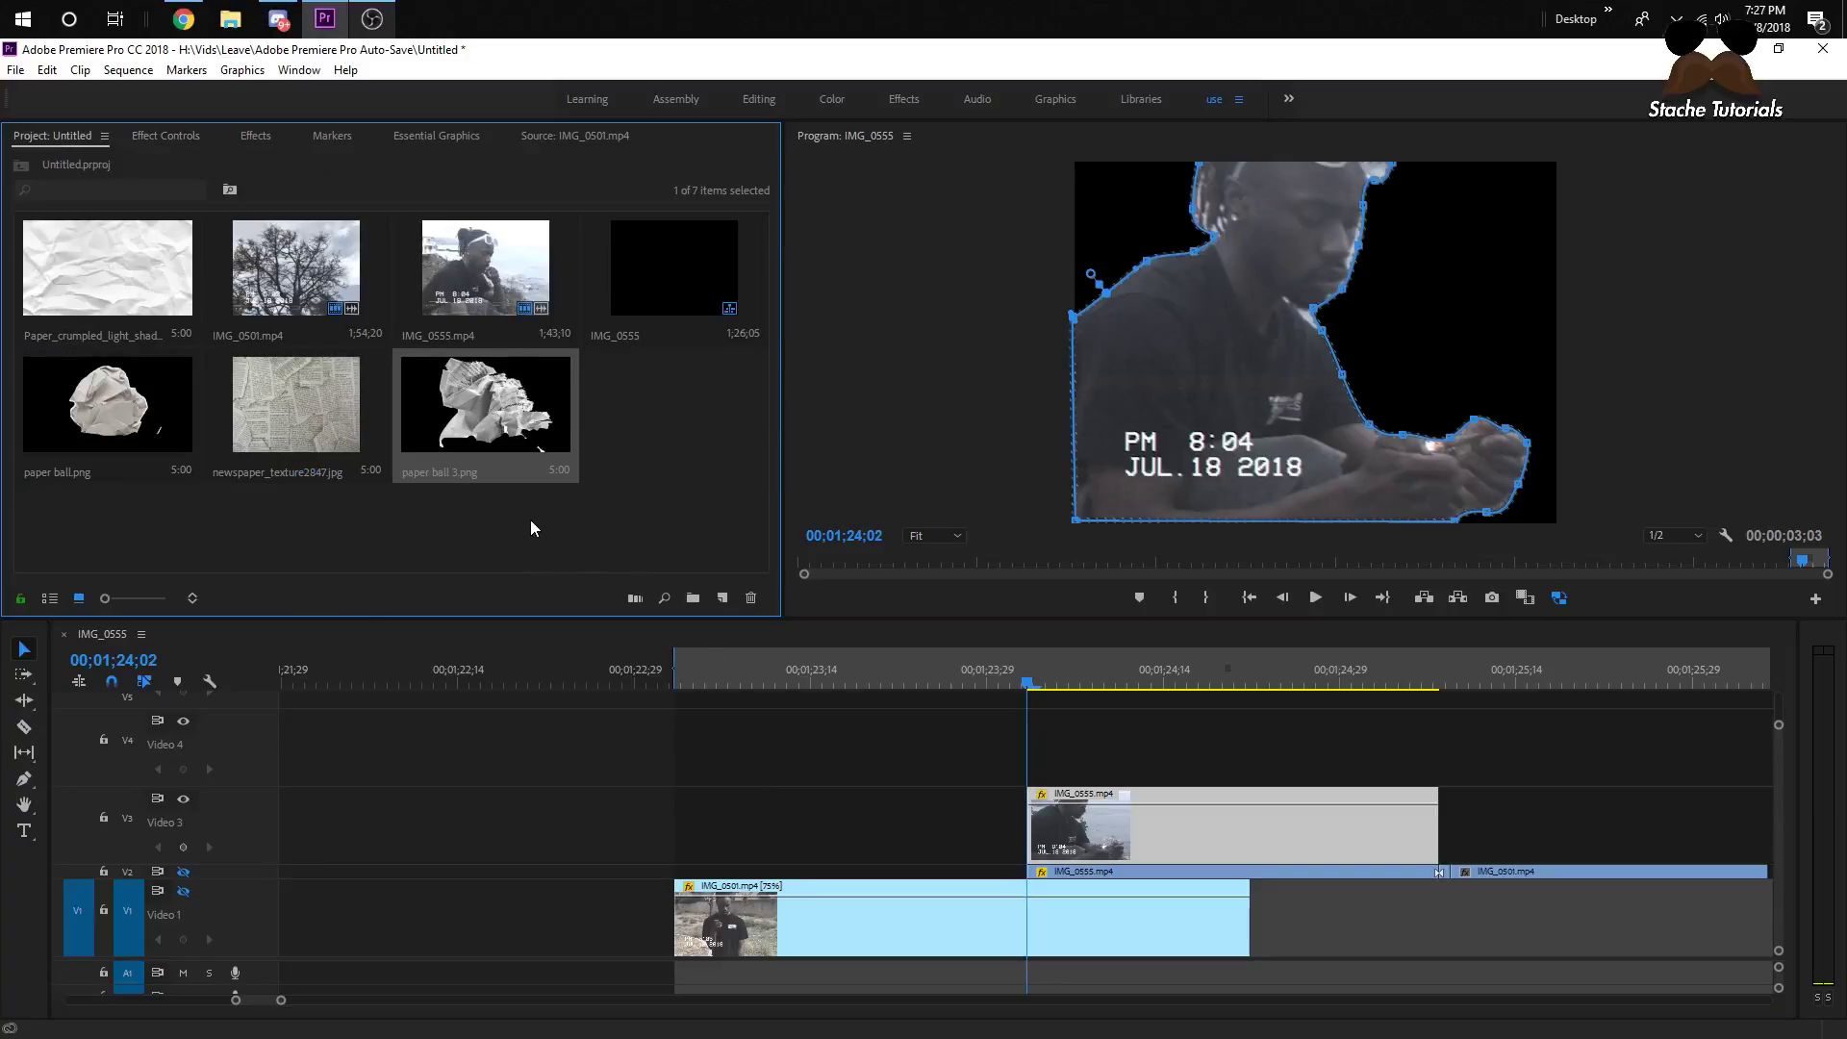
pyautogui.click(147, 263)
pyautogui.moveTo(137, 306); pyautogui.dragTo(1236, 758)
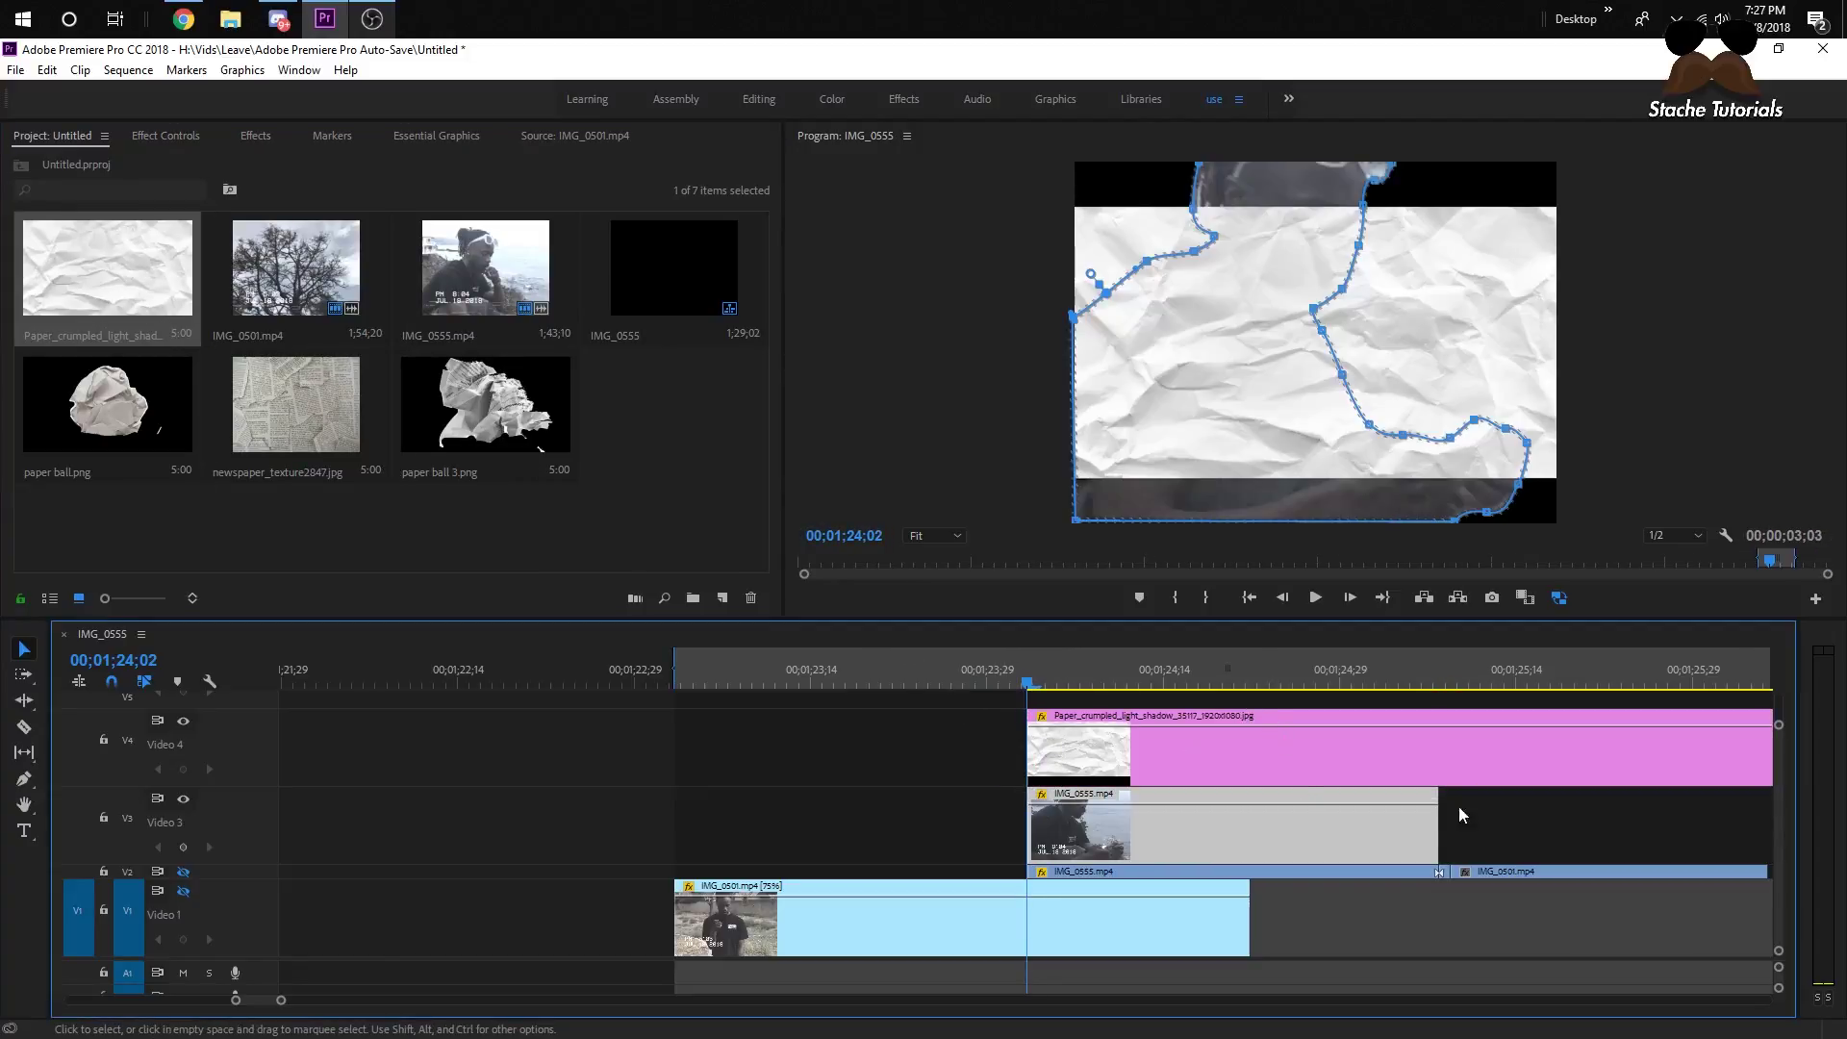
# - Cut the crumpled paper clip at 00;01;25;07 and delete the excess so it ends with the masked IMG_0555.mp4 copy
pyautogui.click(1440, 674)
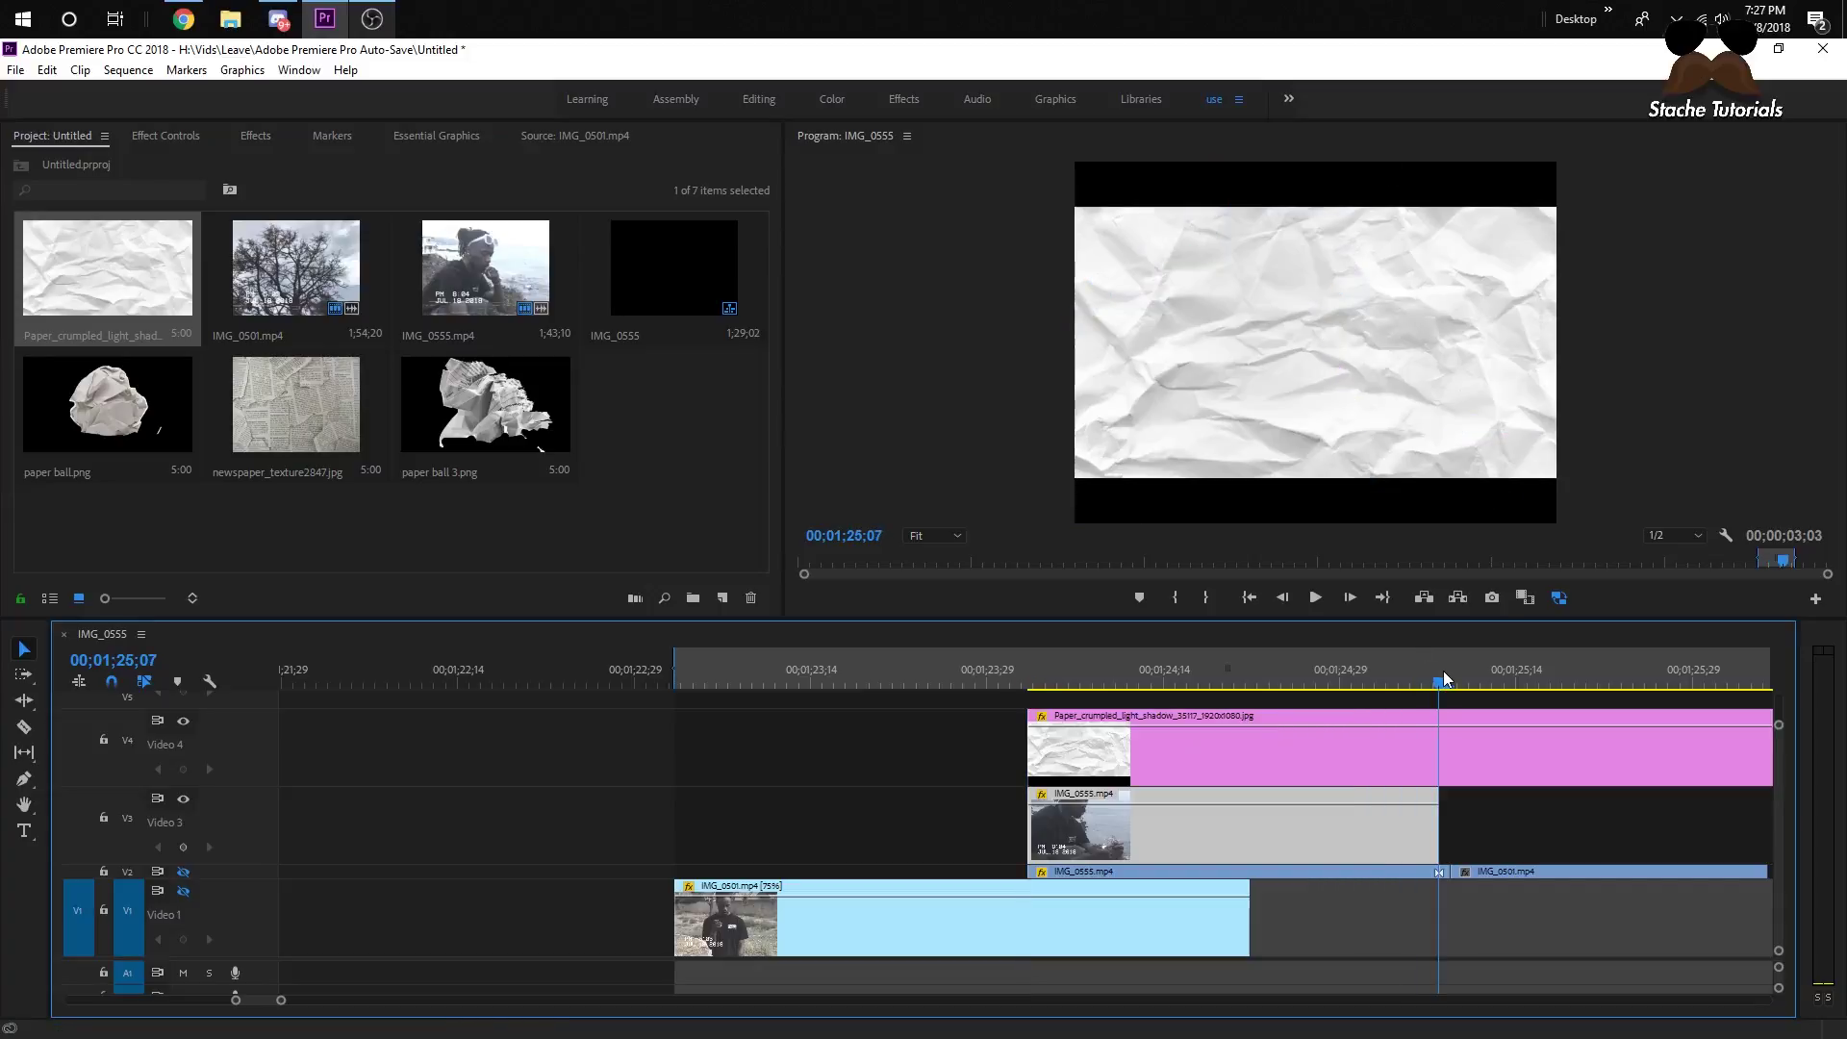
pyautogui.click(1460, 750)
pyautogui.hotkey('ctrl', 'k')
pyautogui.press('Delete')
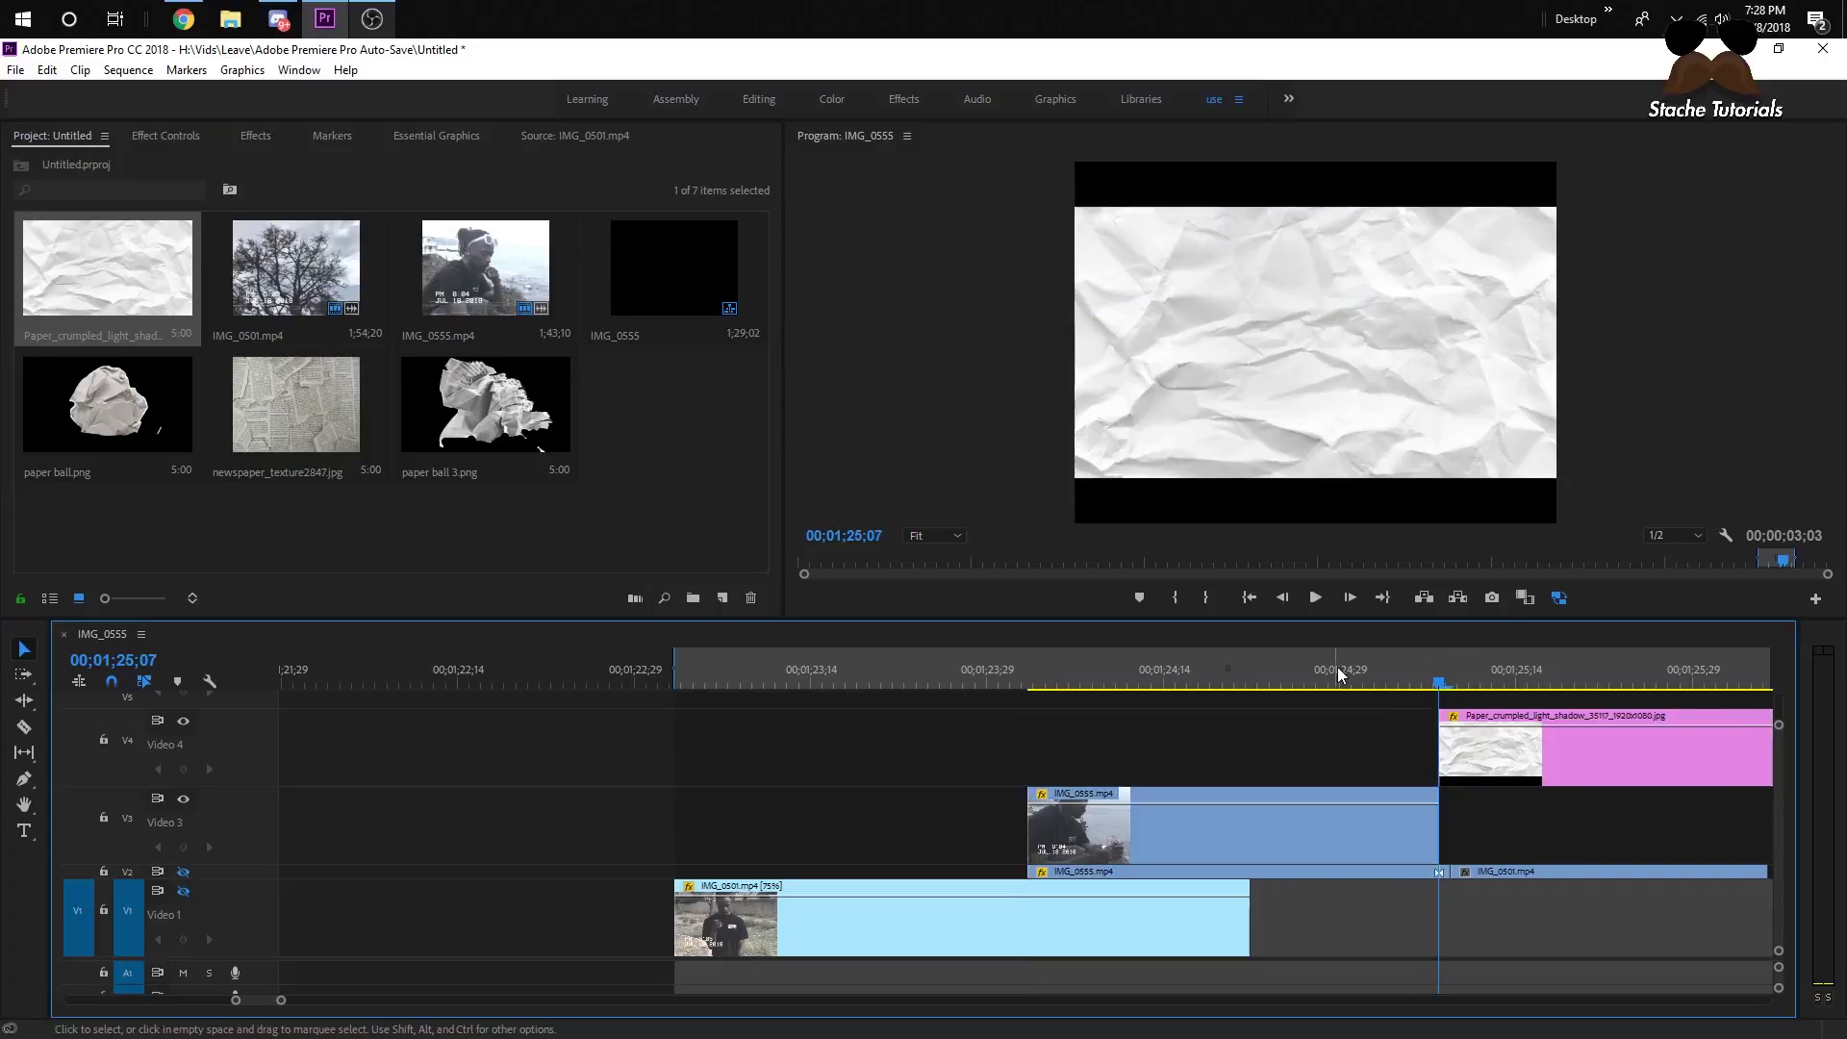
pyautogui.hotkey('ctrl', 'z')
pyautogui.click(1474, 740)
pyautogui.press('Delete')
# - Scale the crumpled paper clip to 70 so that it fills the frame at 00;01;24;02
pyautogui.moveTo(1281, 665); pyautogui.dragTo(1030, 663)
pyautogui.click(1085, 743)
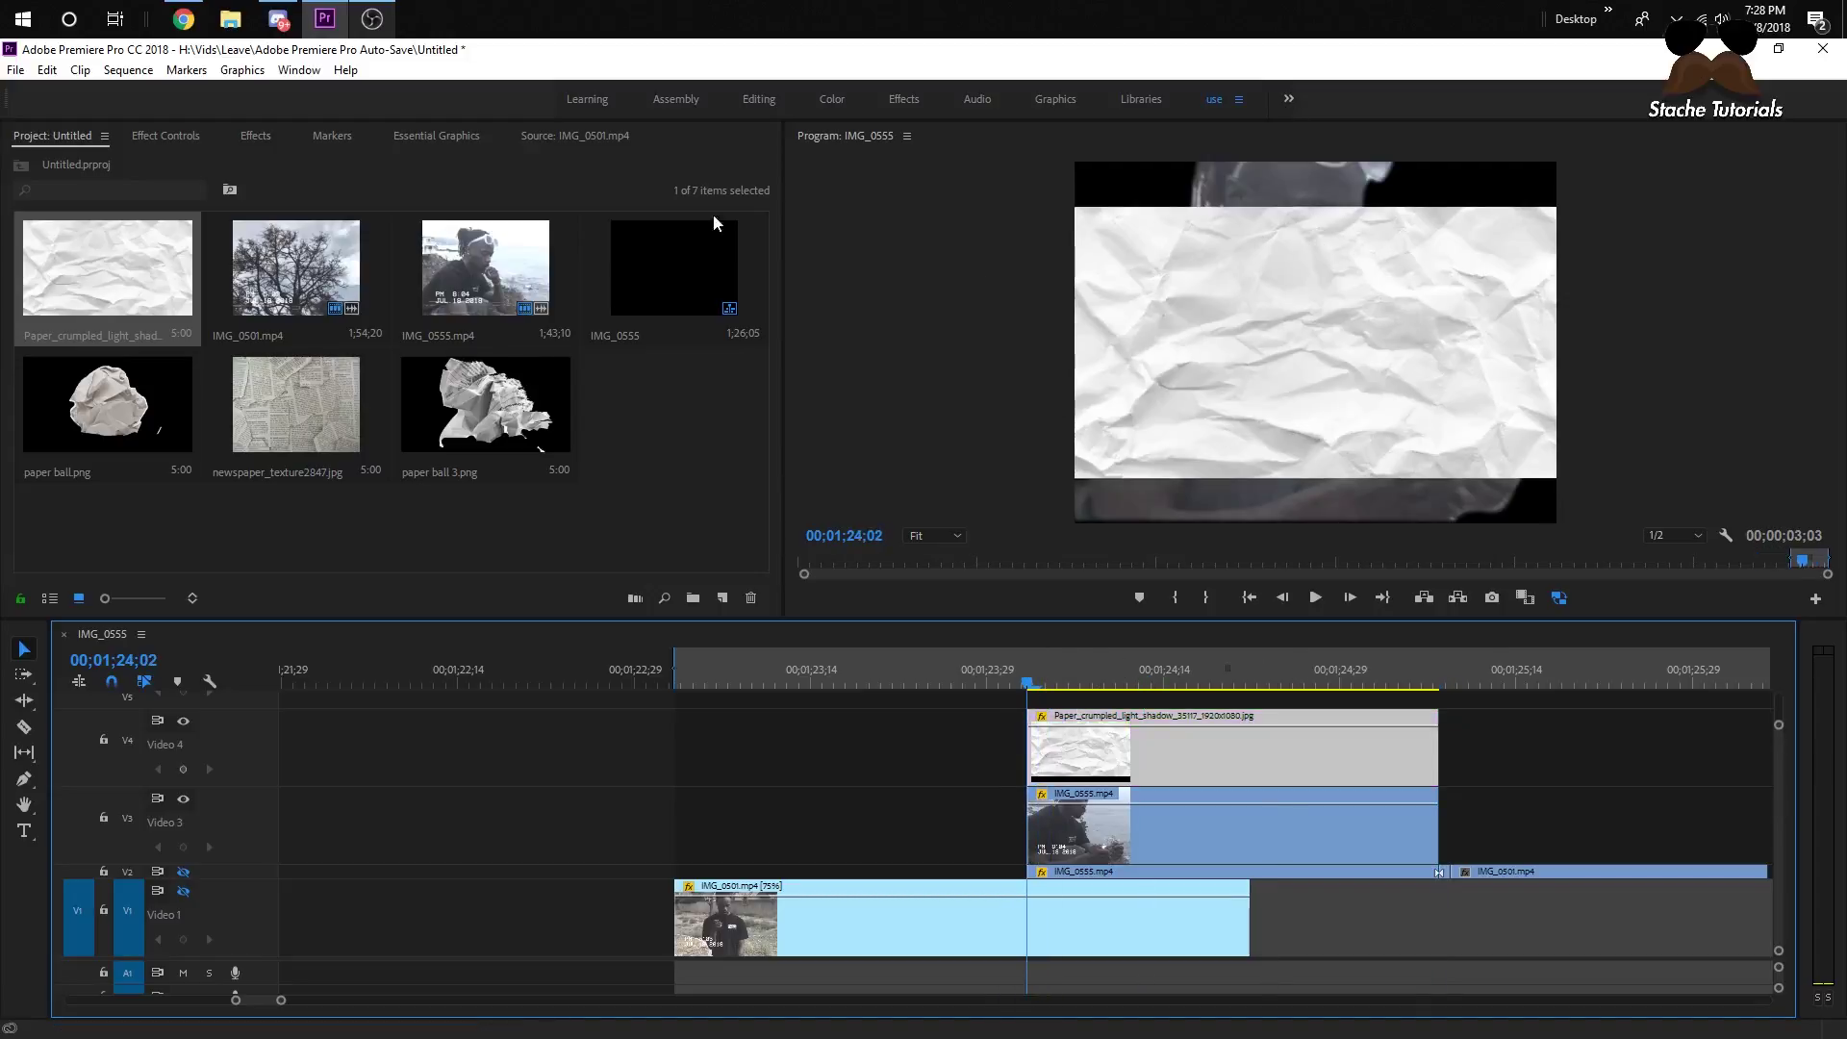
pyautogui.click(168, 136)
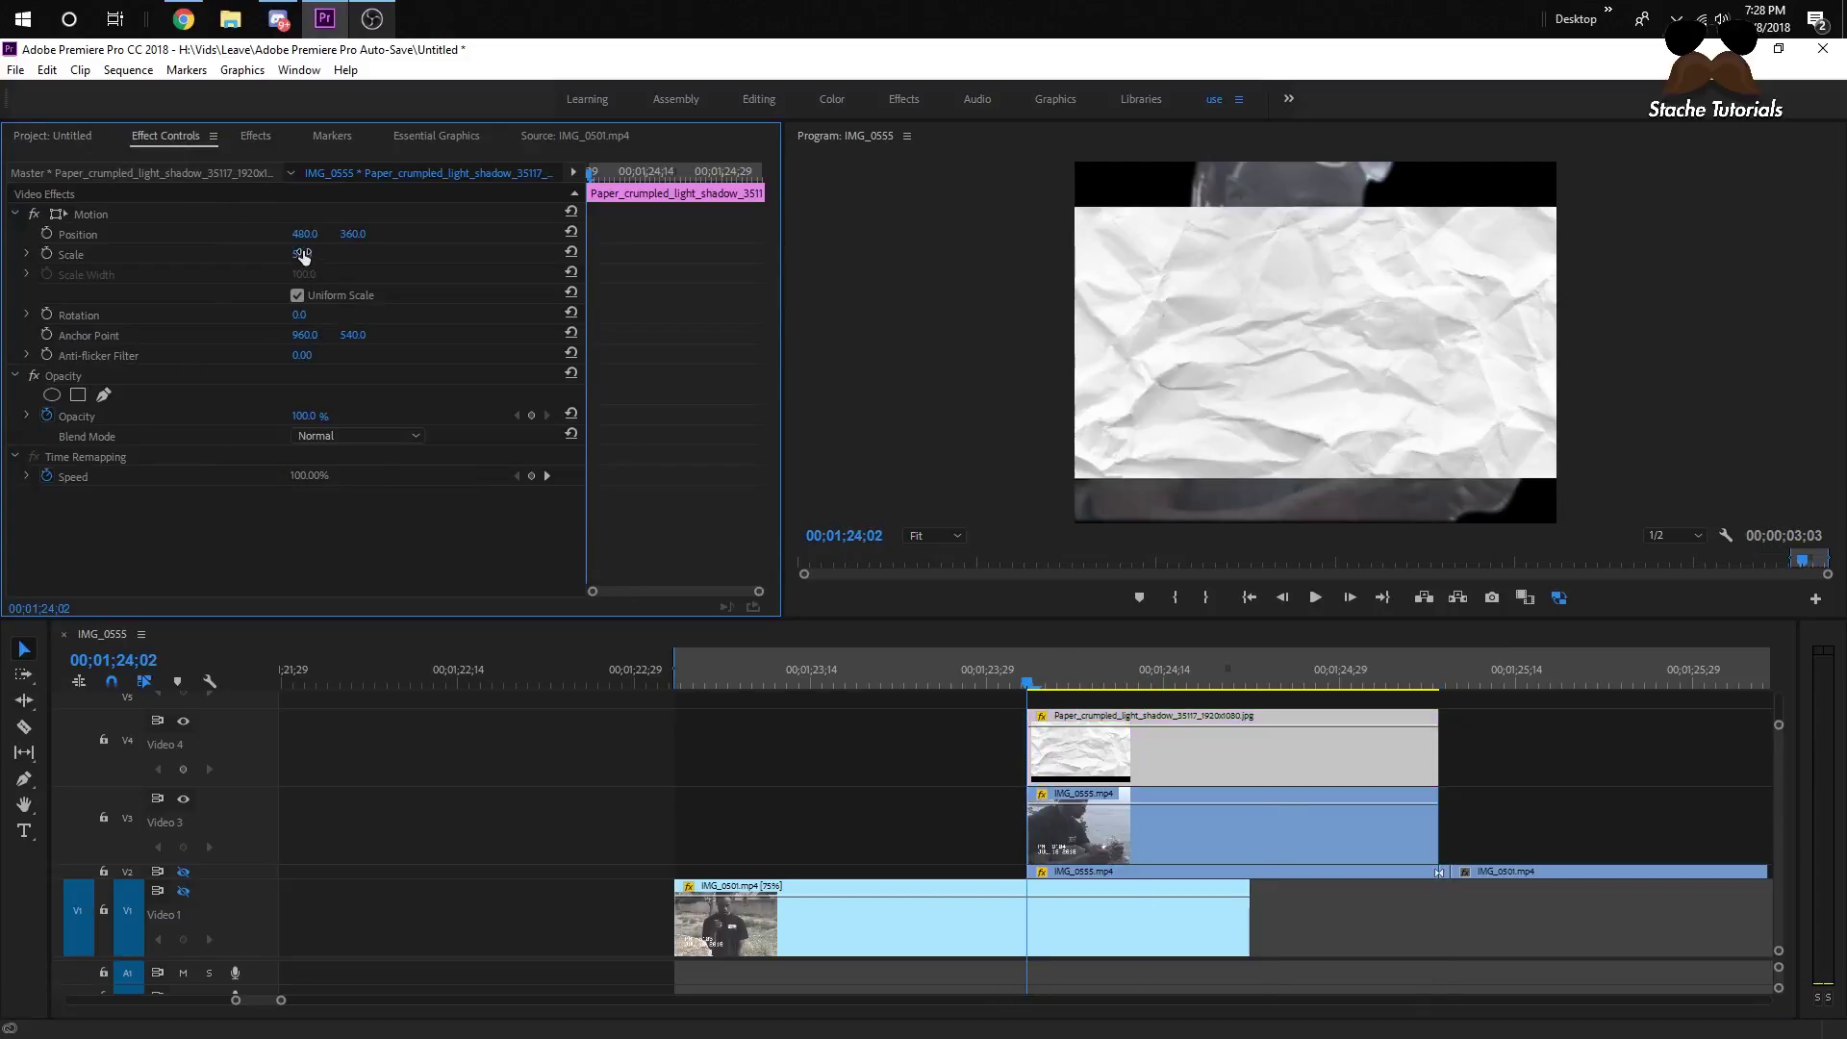
pyautogui.moveTo(301, 254); pyautogui.dragTo(296, 263)
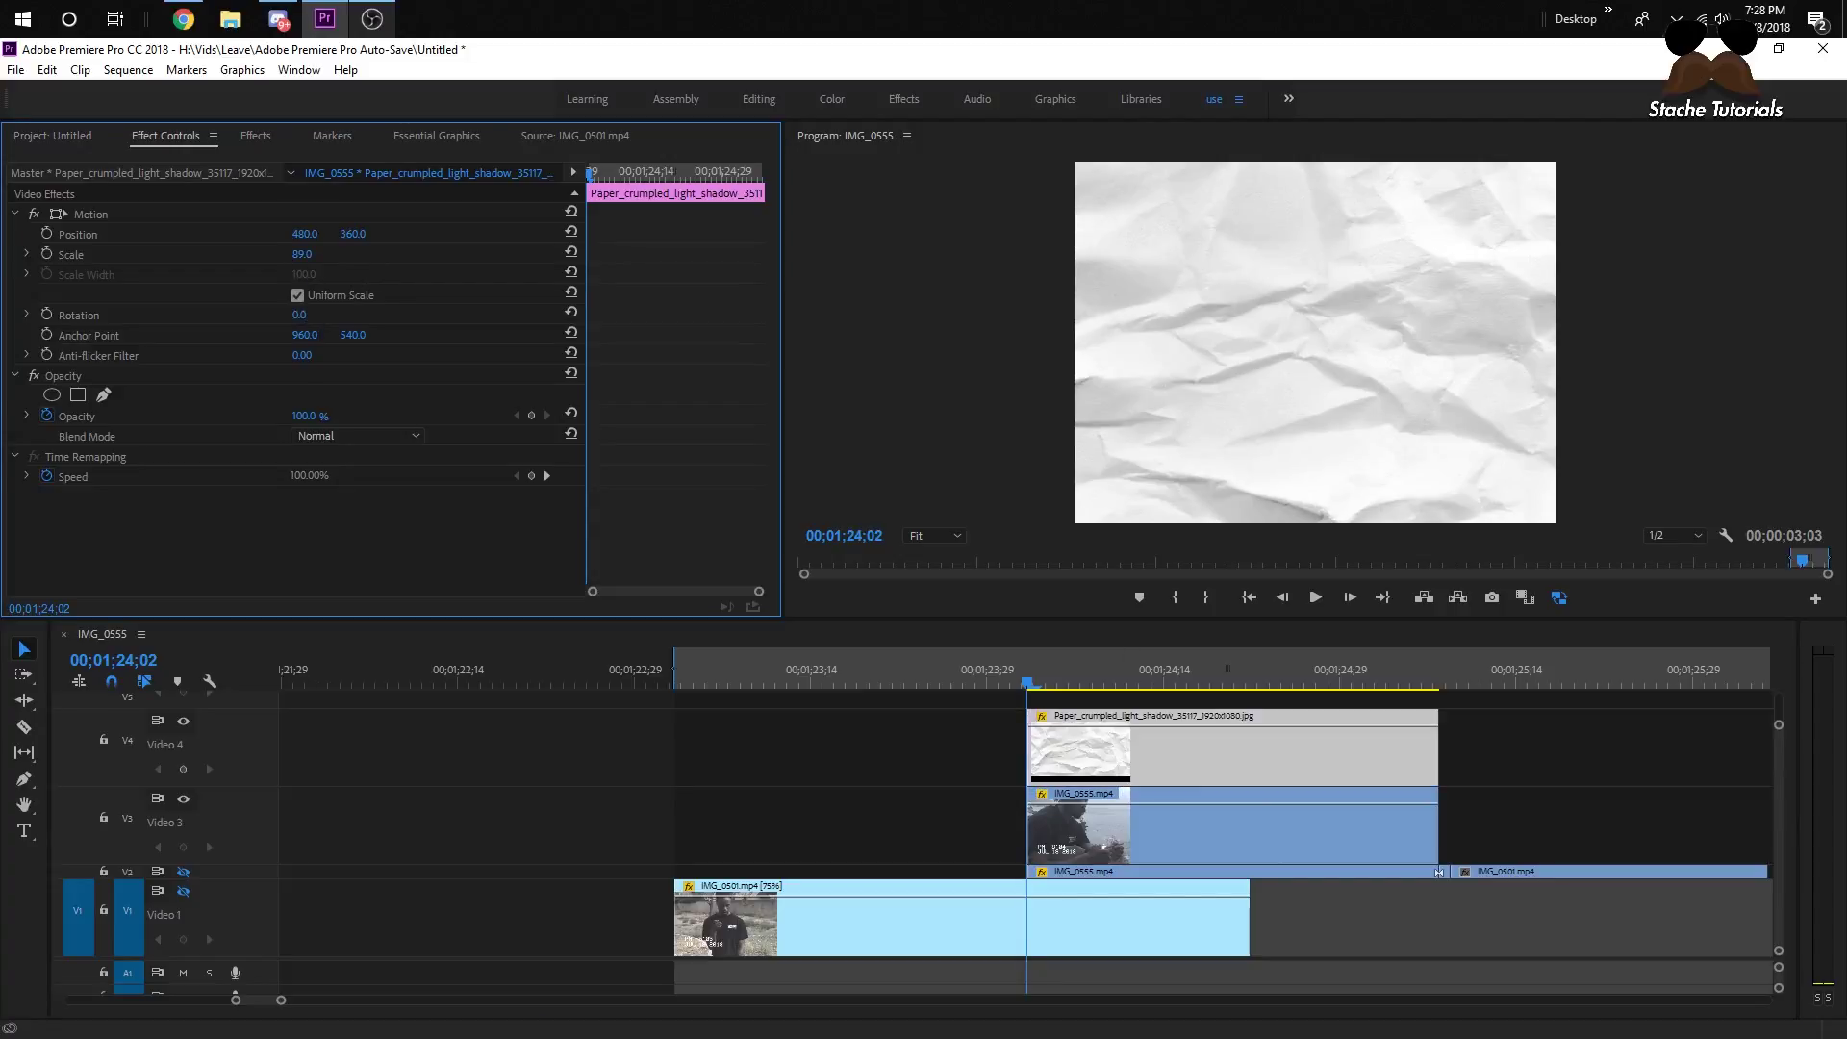
pyautogui.moveTo(327, 258)
pyautogui.mouseDown()
pyautogui.moveTo(274, 258)
pyautogui.moveTo(309, 258)
pyautogui.mouseUp()
# - Set the crumpled paper clip's blend mode to Multiply and return the playhead to 00;01;24;02
pyautogui.click(1050, 668)
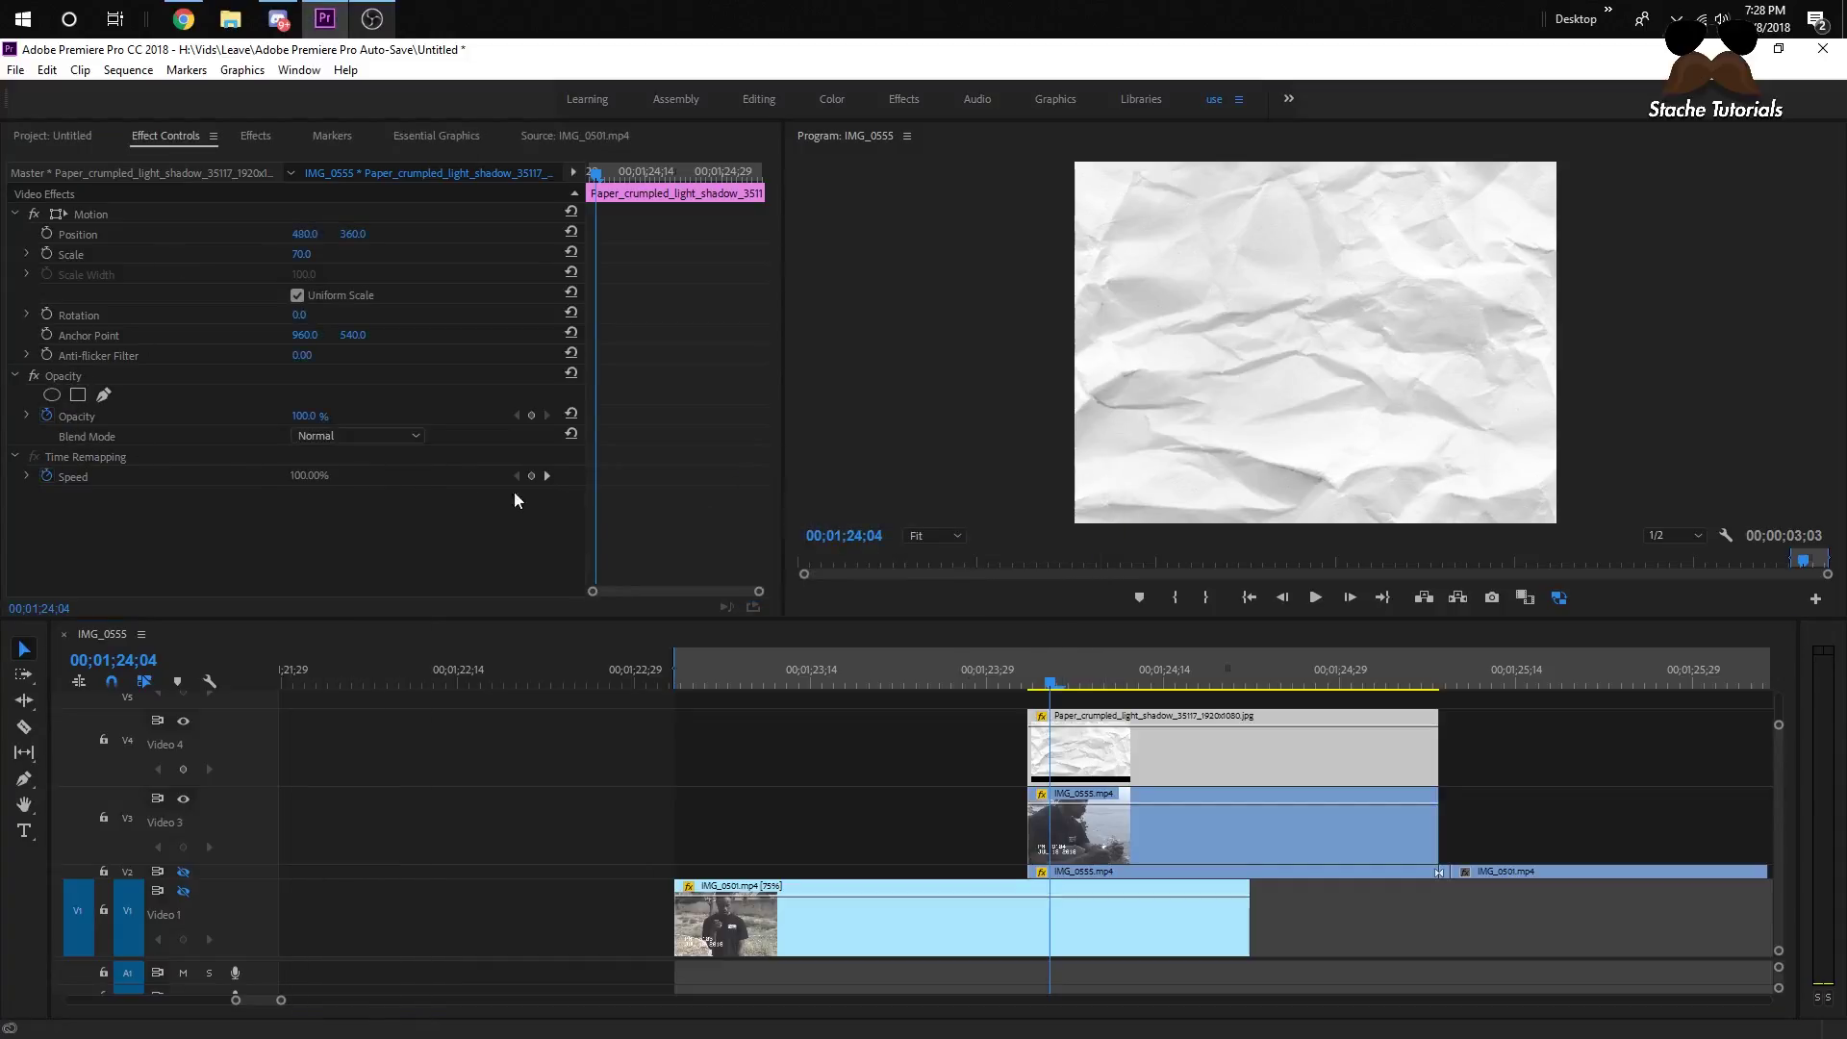
pyautogui.click(389, 438)
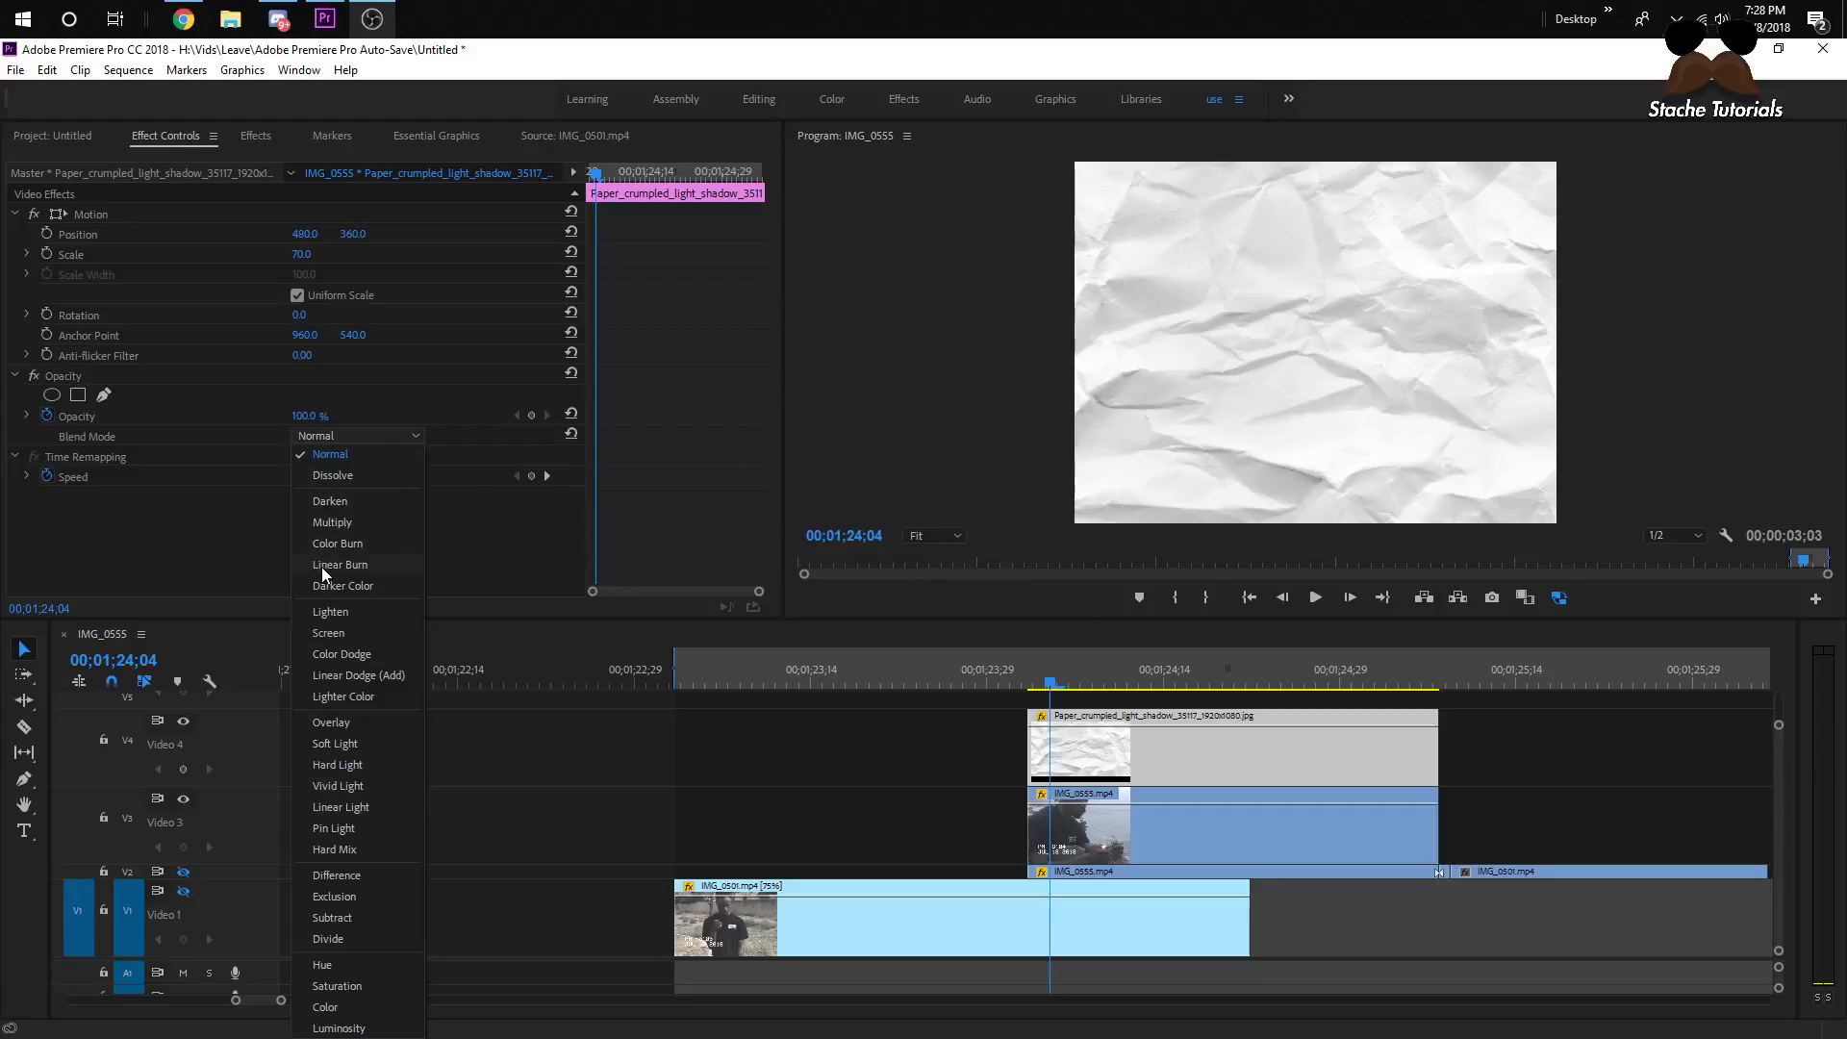
pyautogui.click(335, 522)
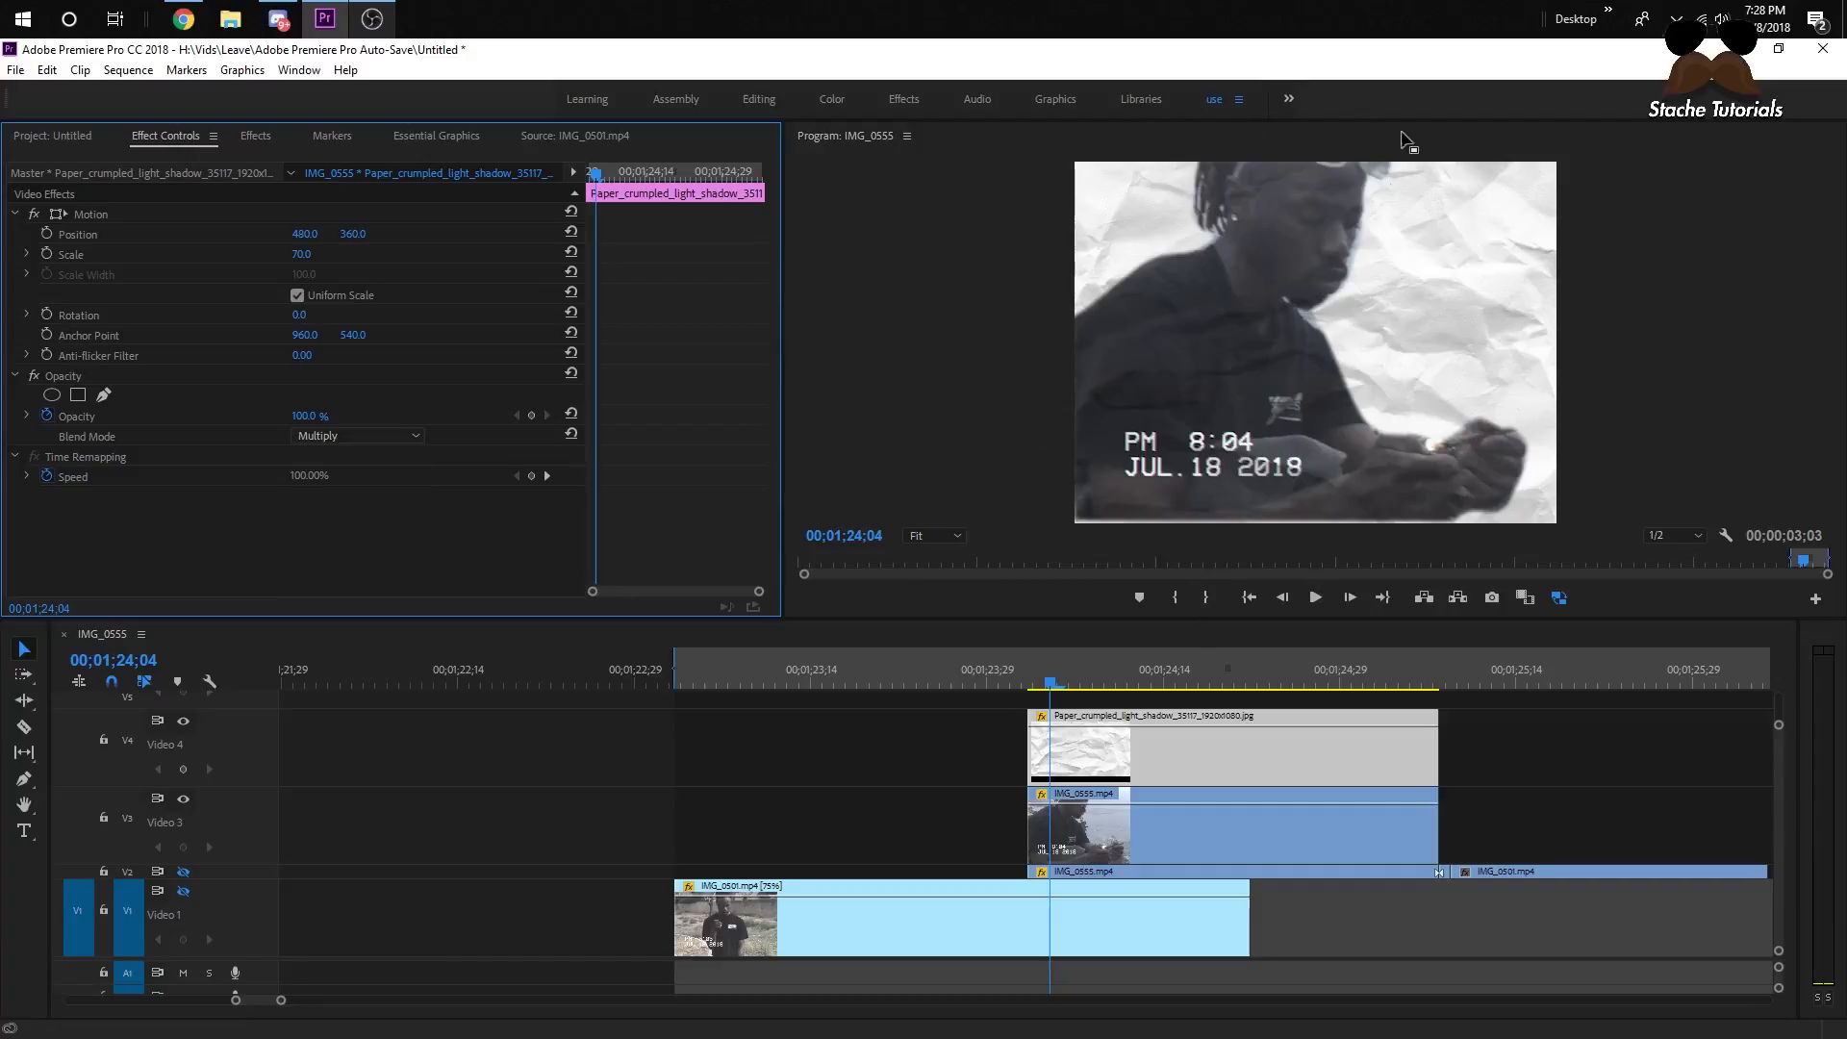
pyautogui.click(1048, 689)
pyautogui.moveTo(1048, 689); pyautogui.dragTo(1029, 690)
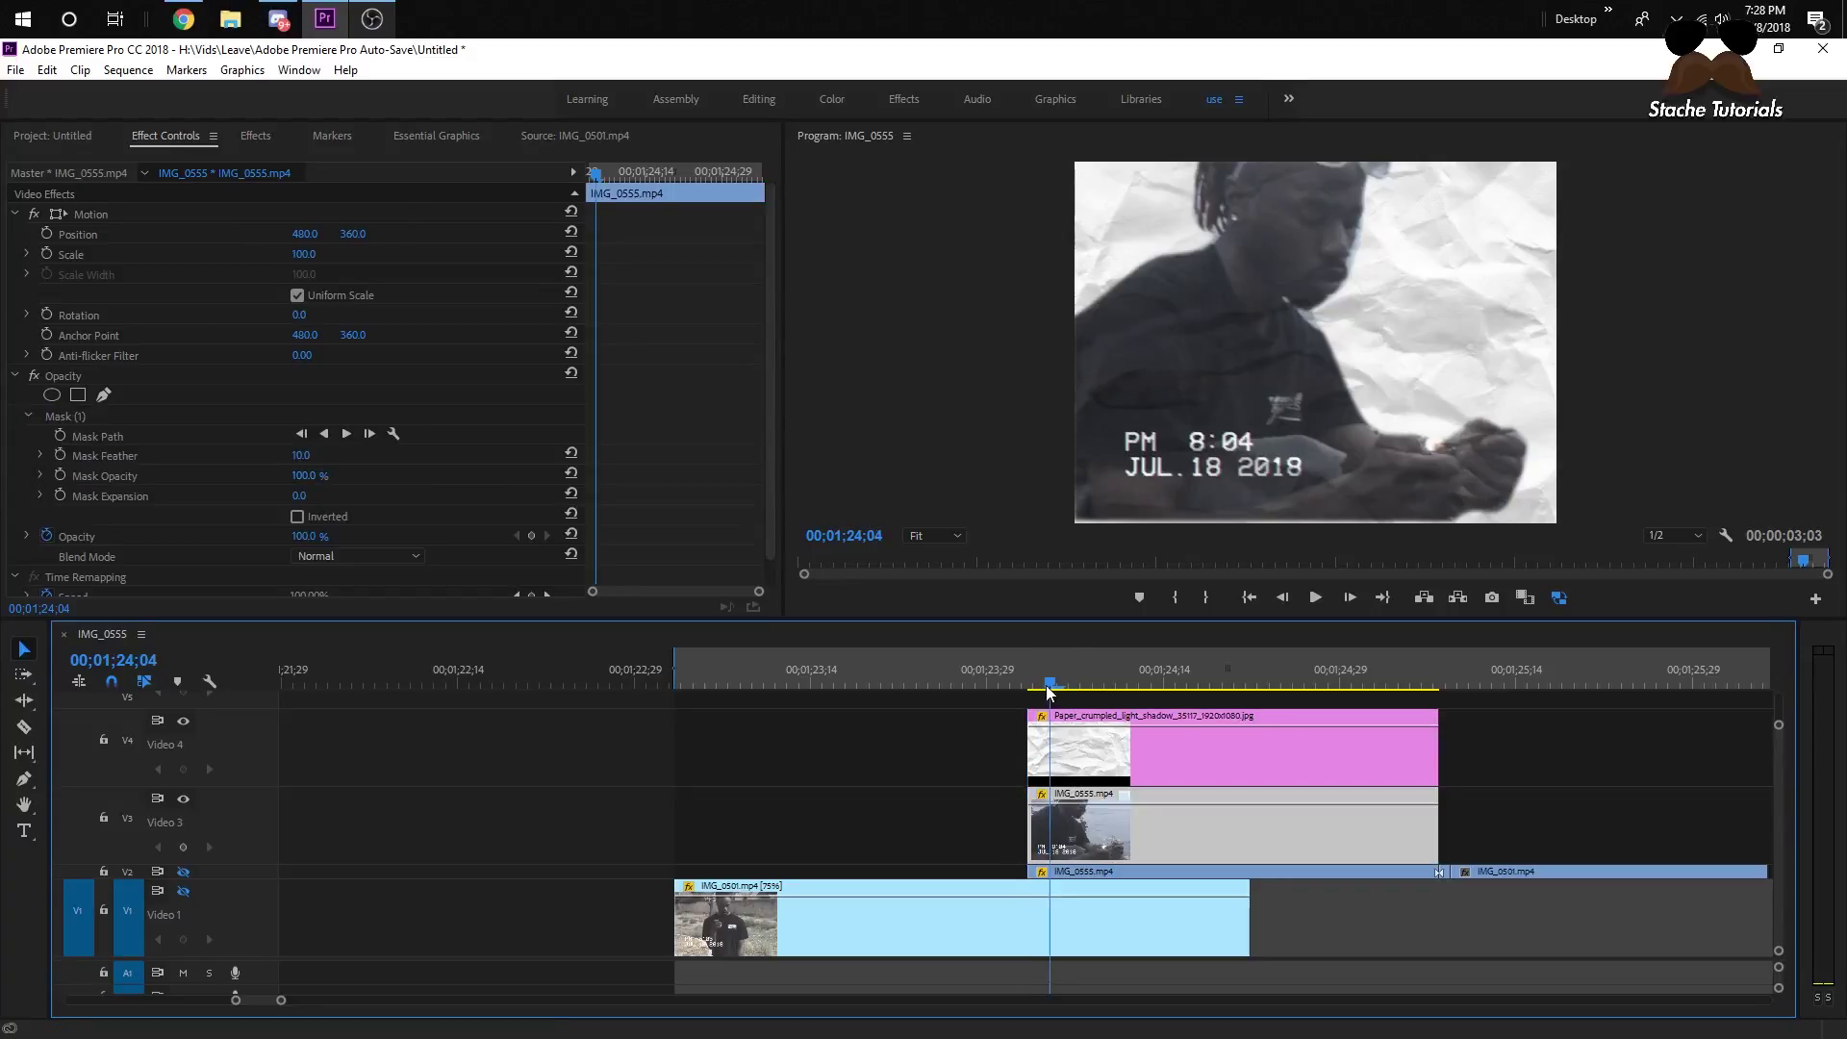
pyautogui.click(1053, 701)
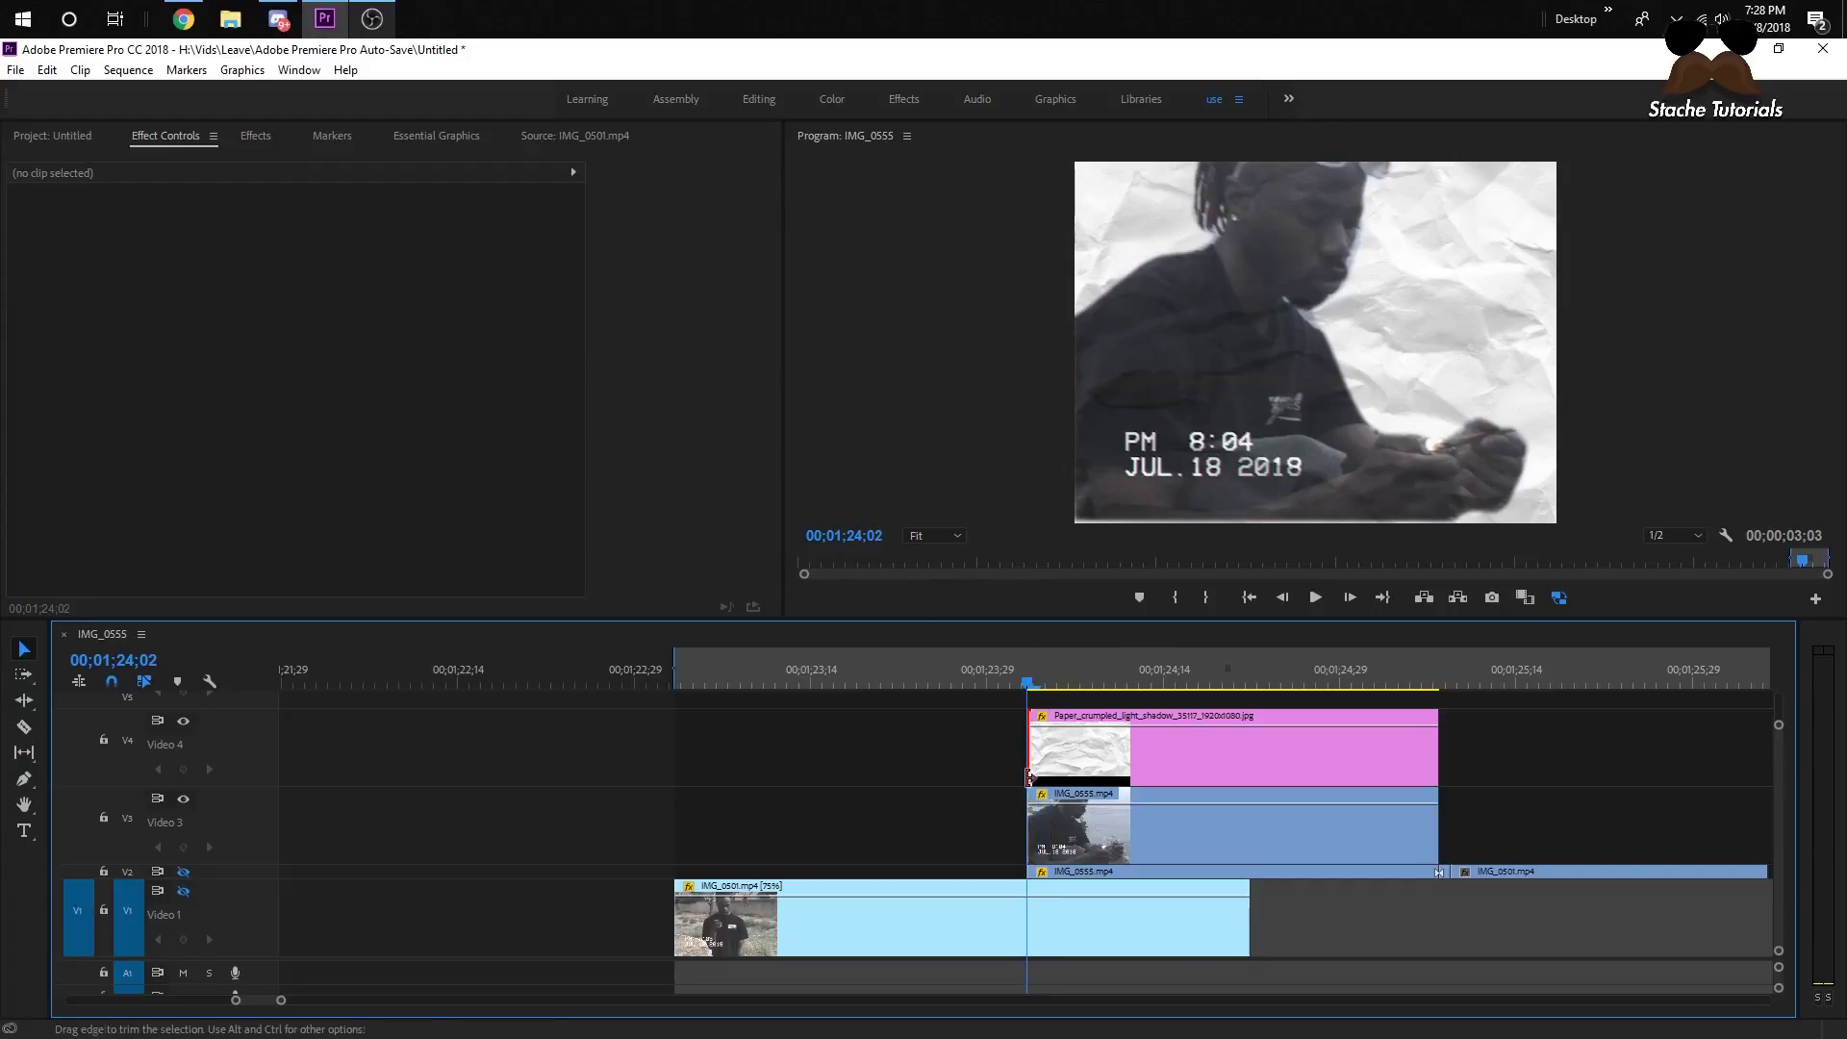
pyautogui.click(54, 134)
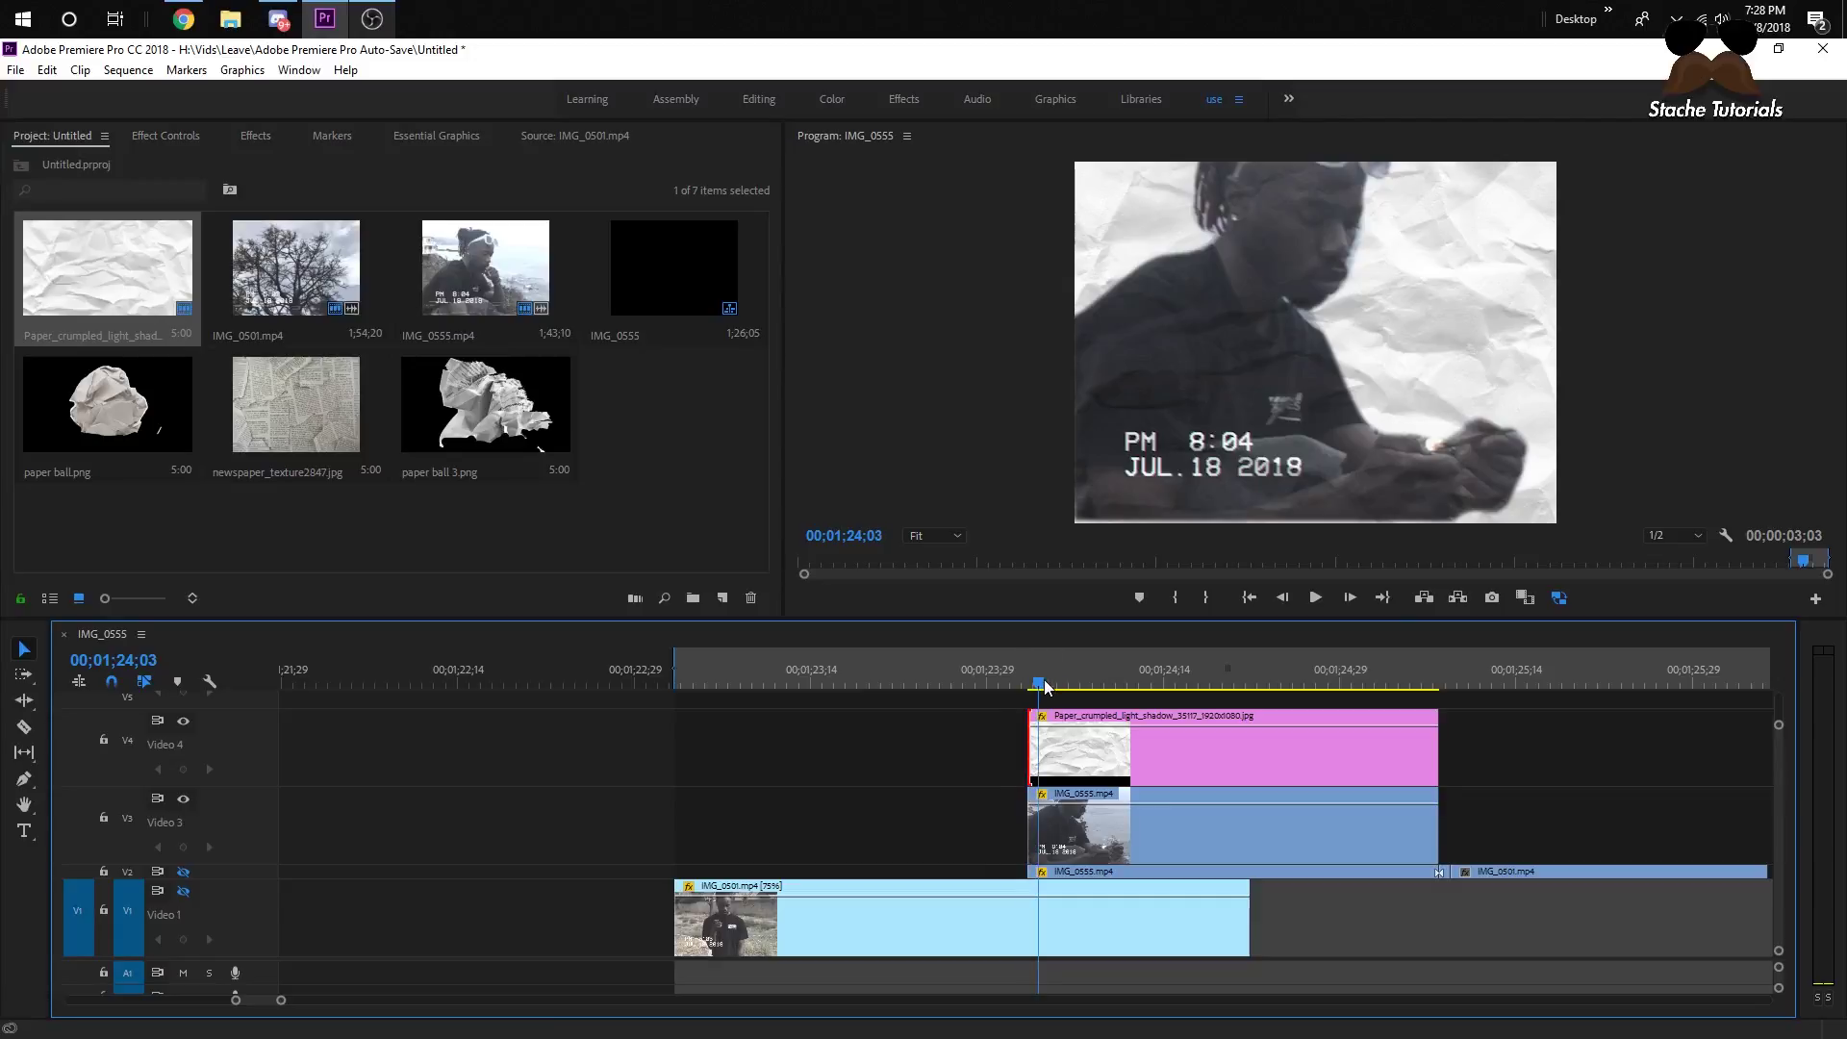
pyautogui.click(1062, 727)
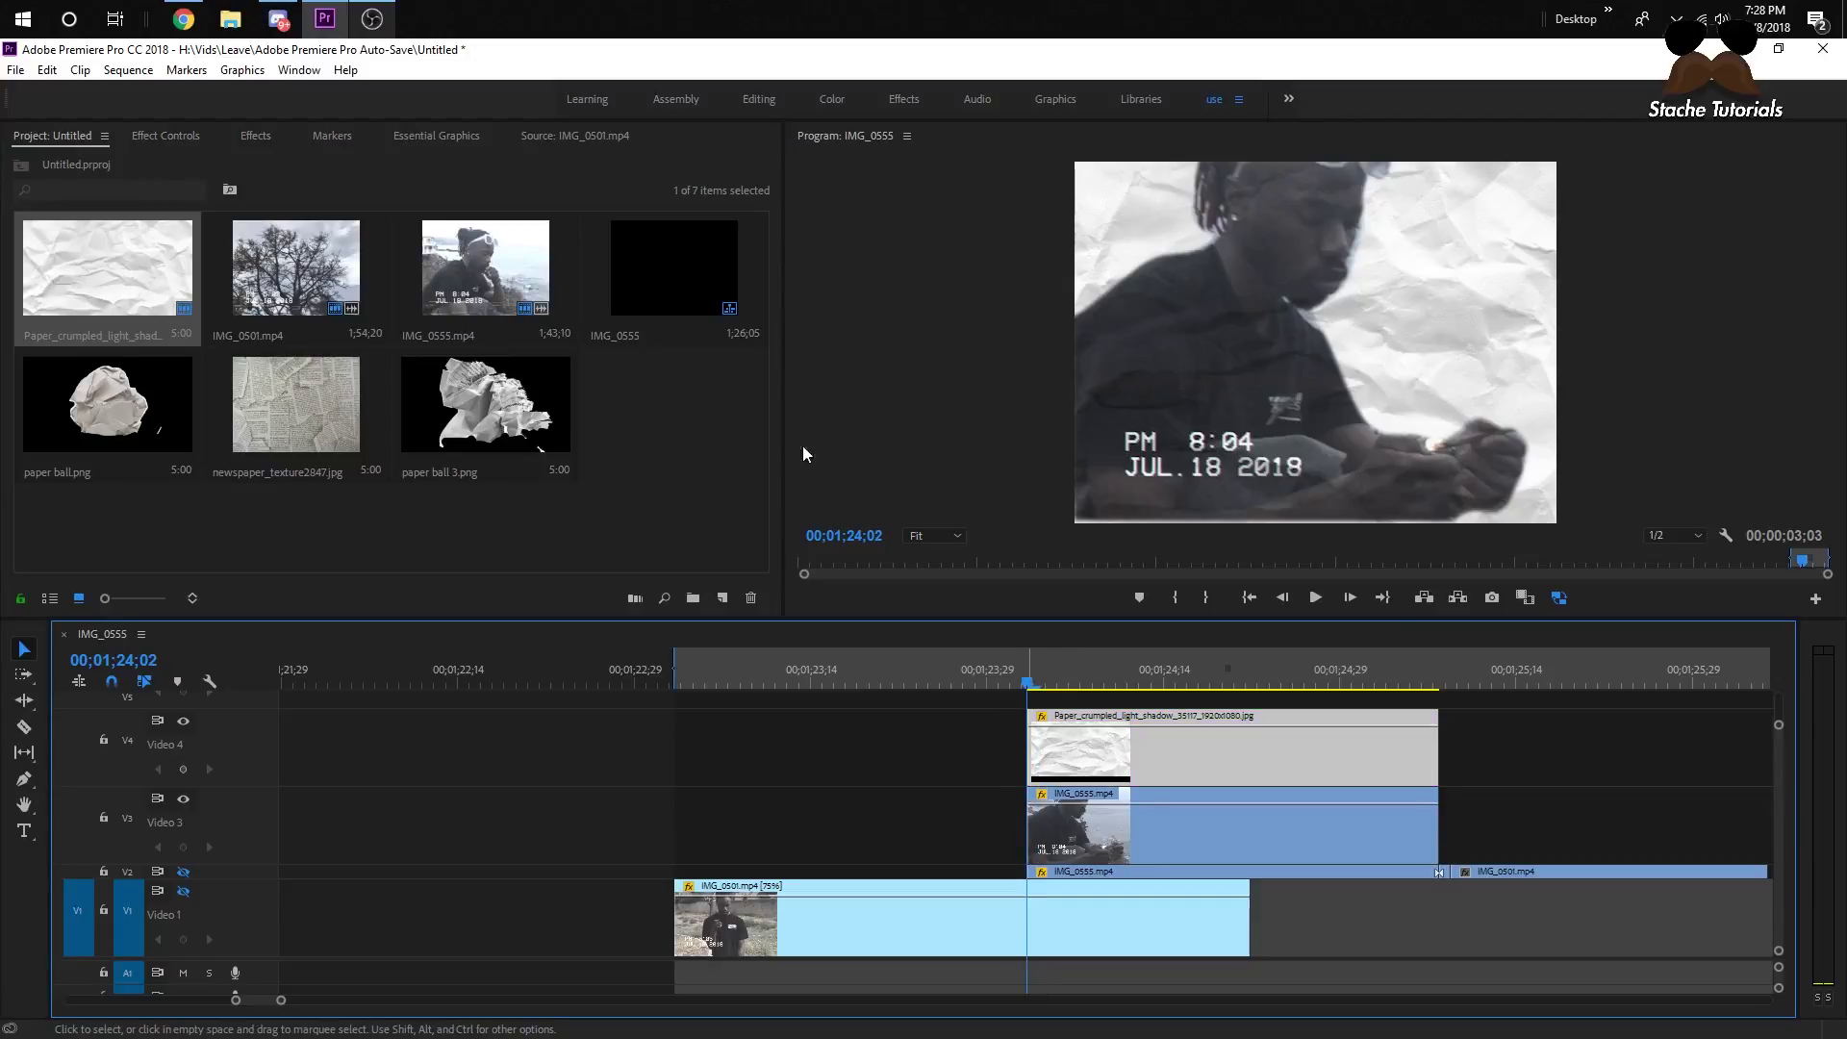
pyautogui.doubleClick(1071, 754)
pyautogui.click(51, 136)
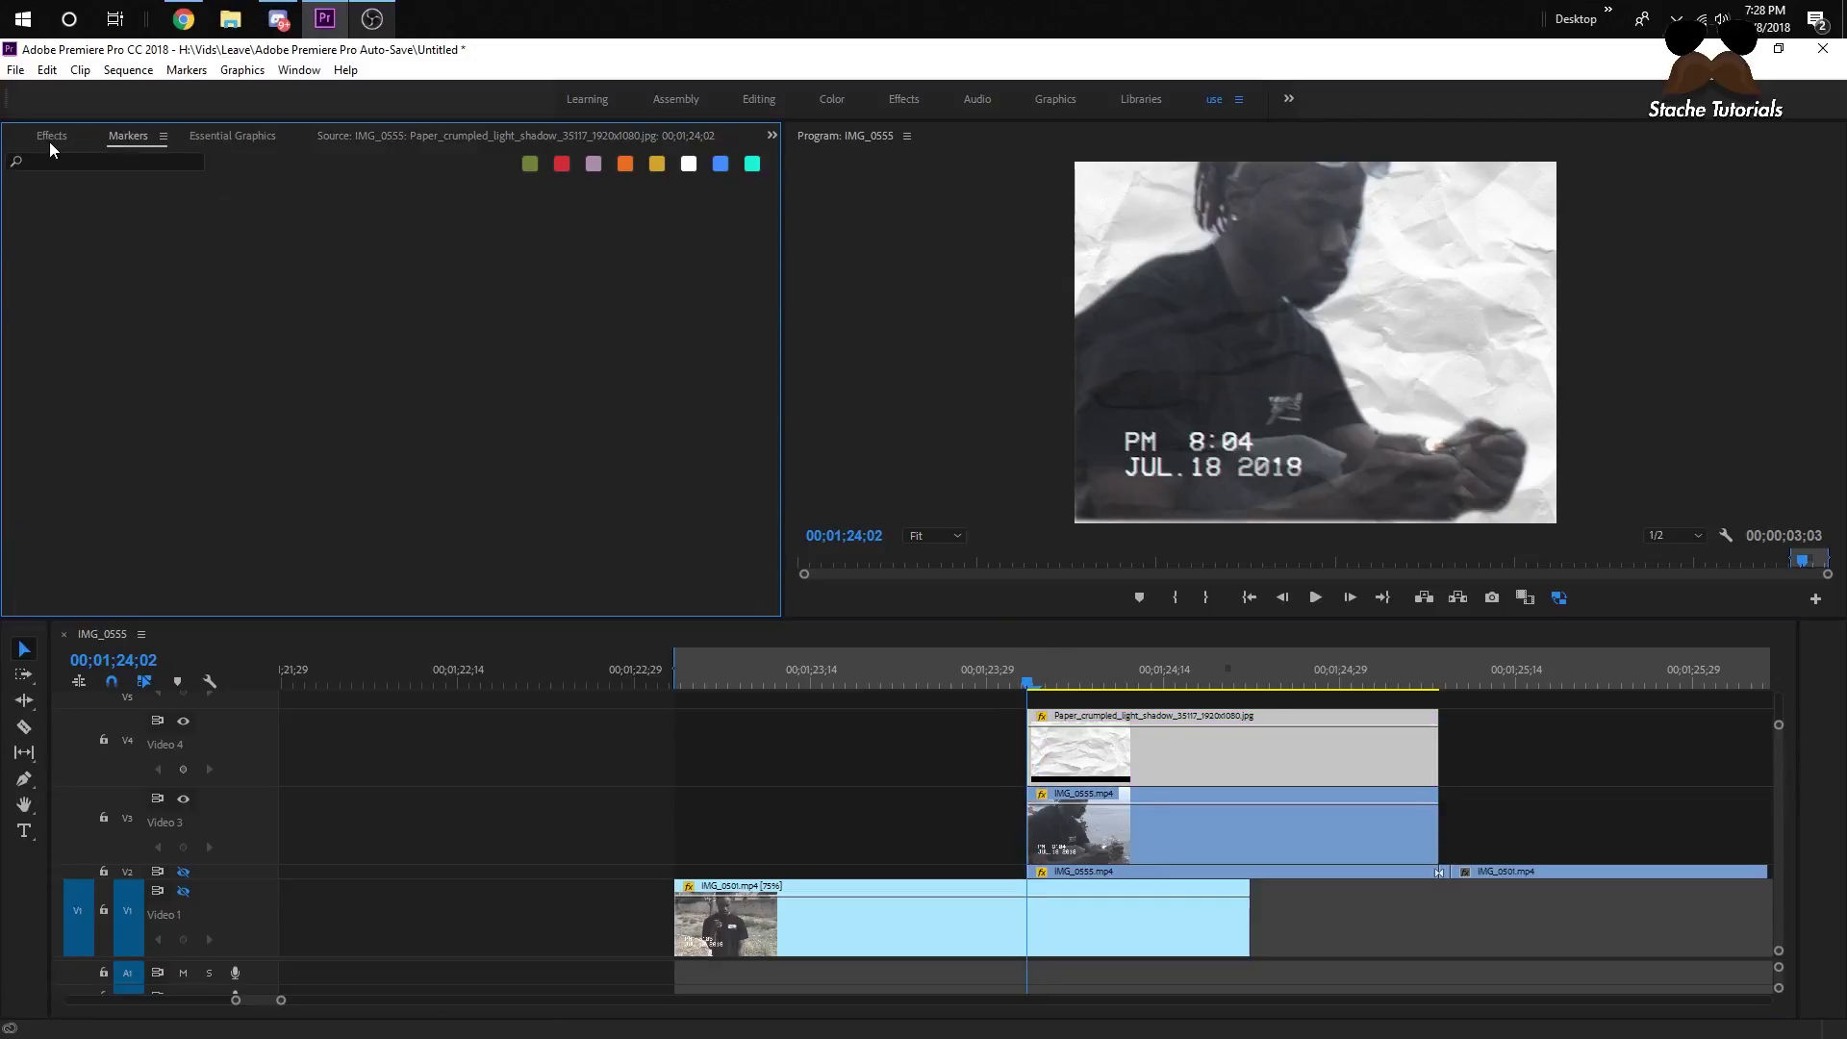
pyautogui.click(138, 134)
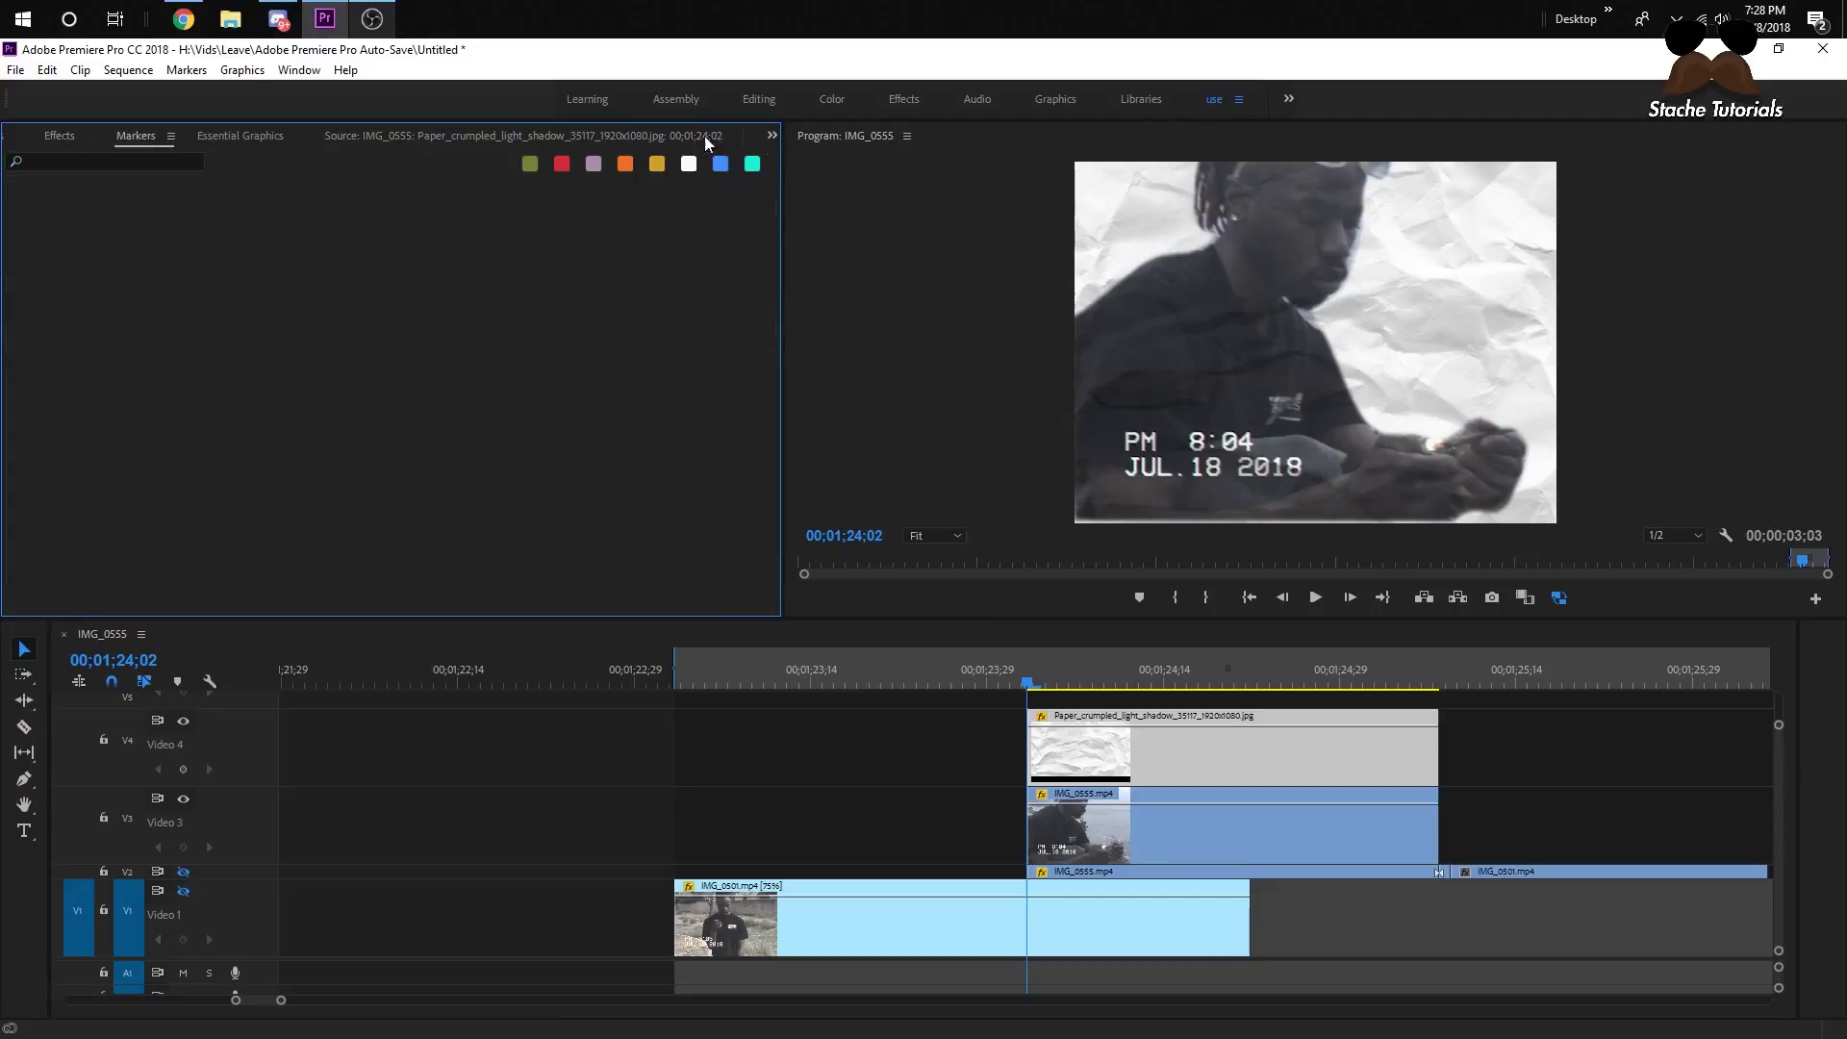
pyautogui.click(771, 135)
pyautogui.click(840, 181)
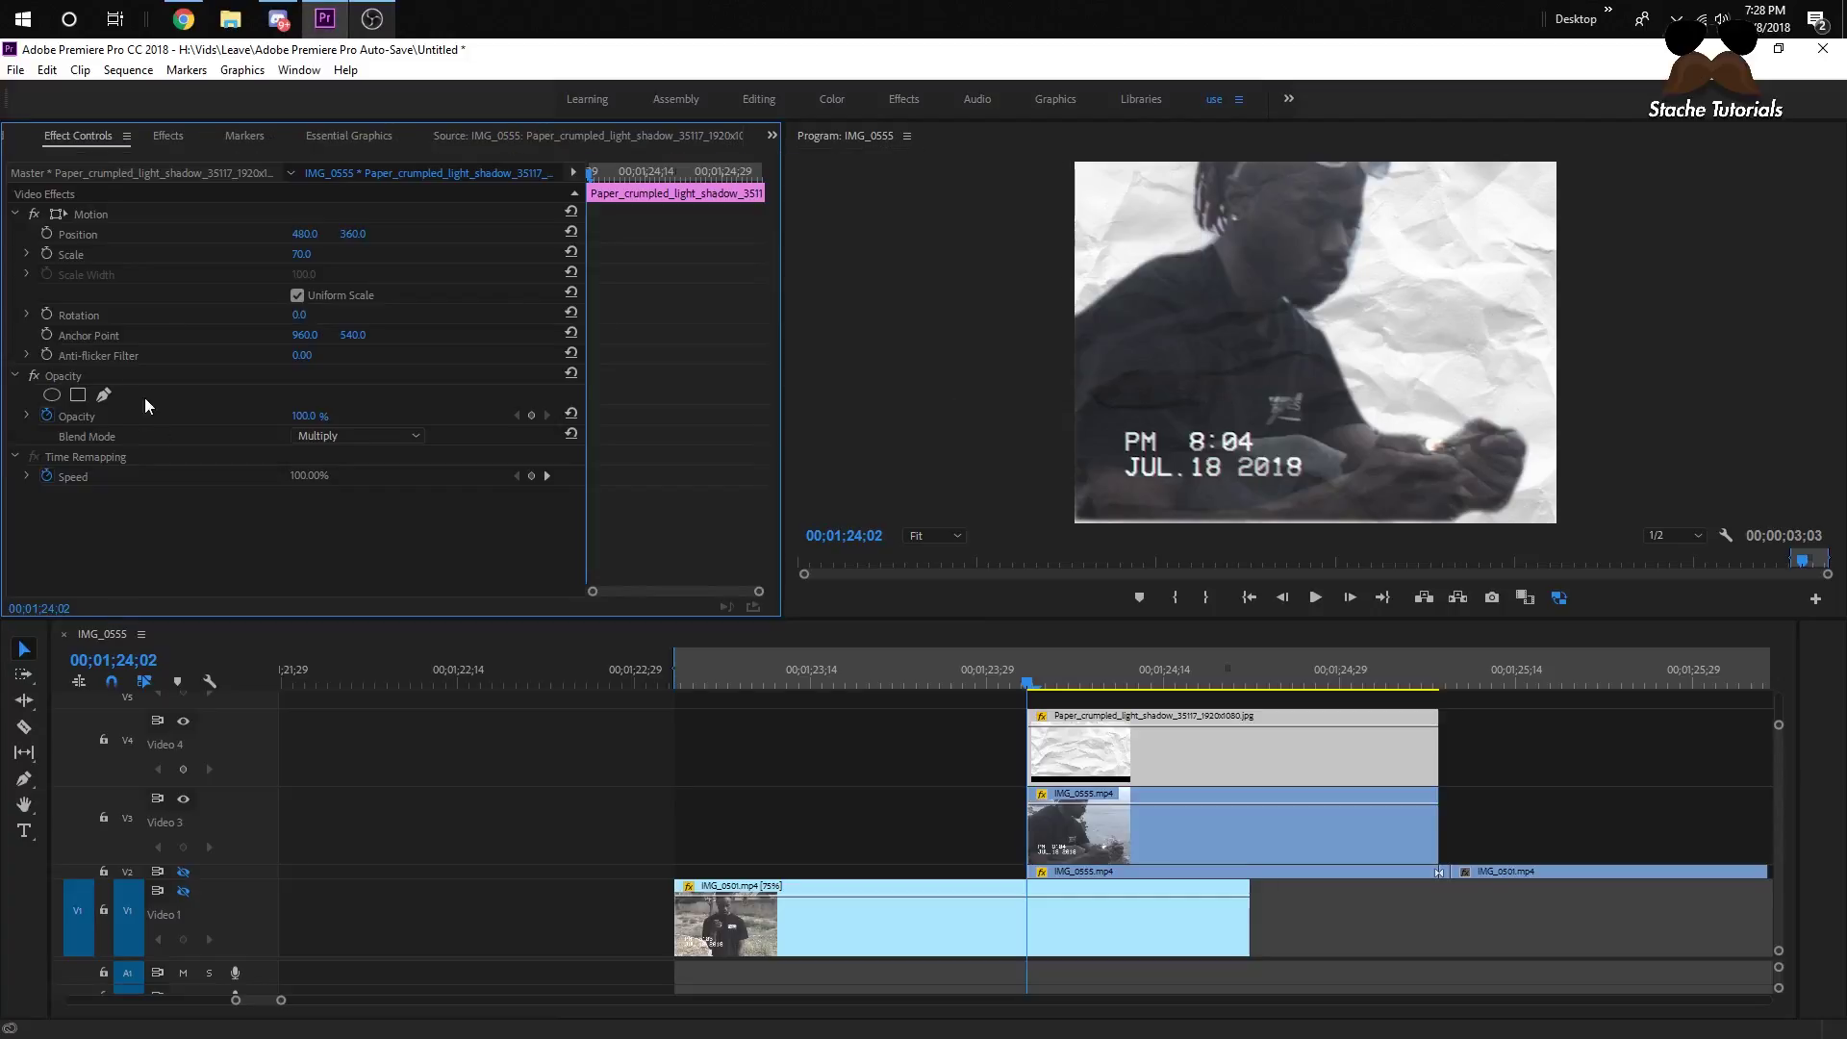
# - Set the mask feather of the IMG_0555.mp4 copy on Video 3 to 0
pyautogui.click(1111, 828)
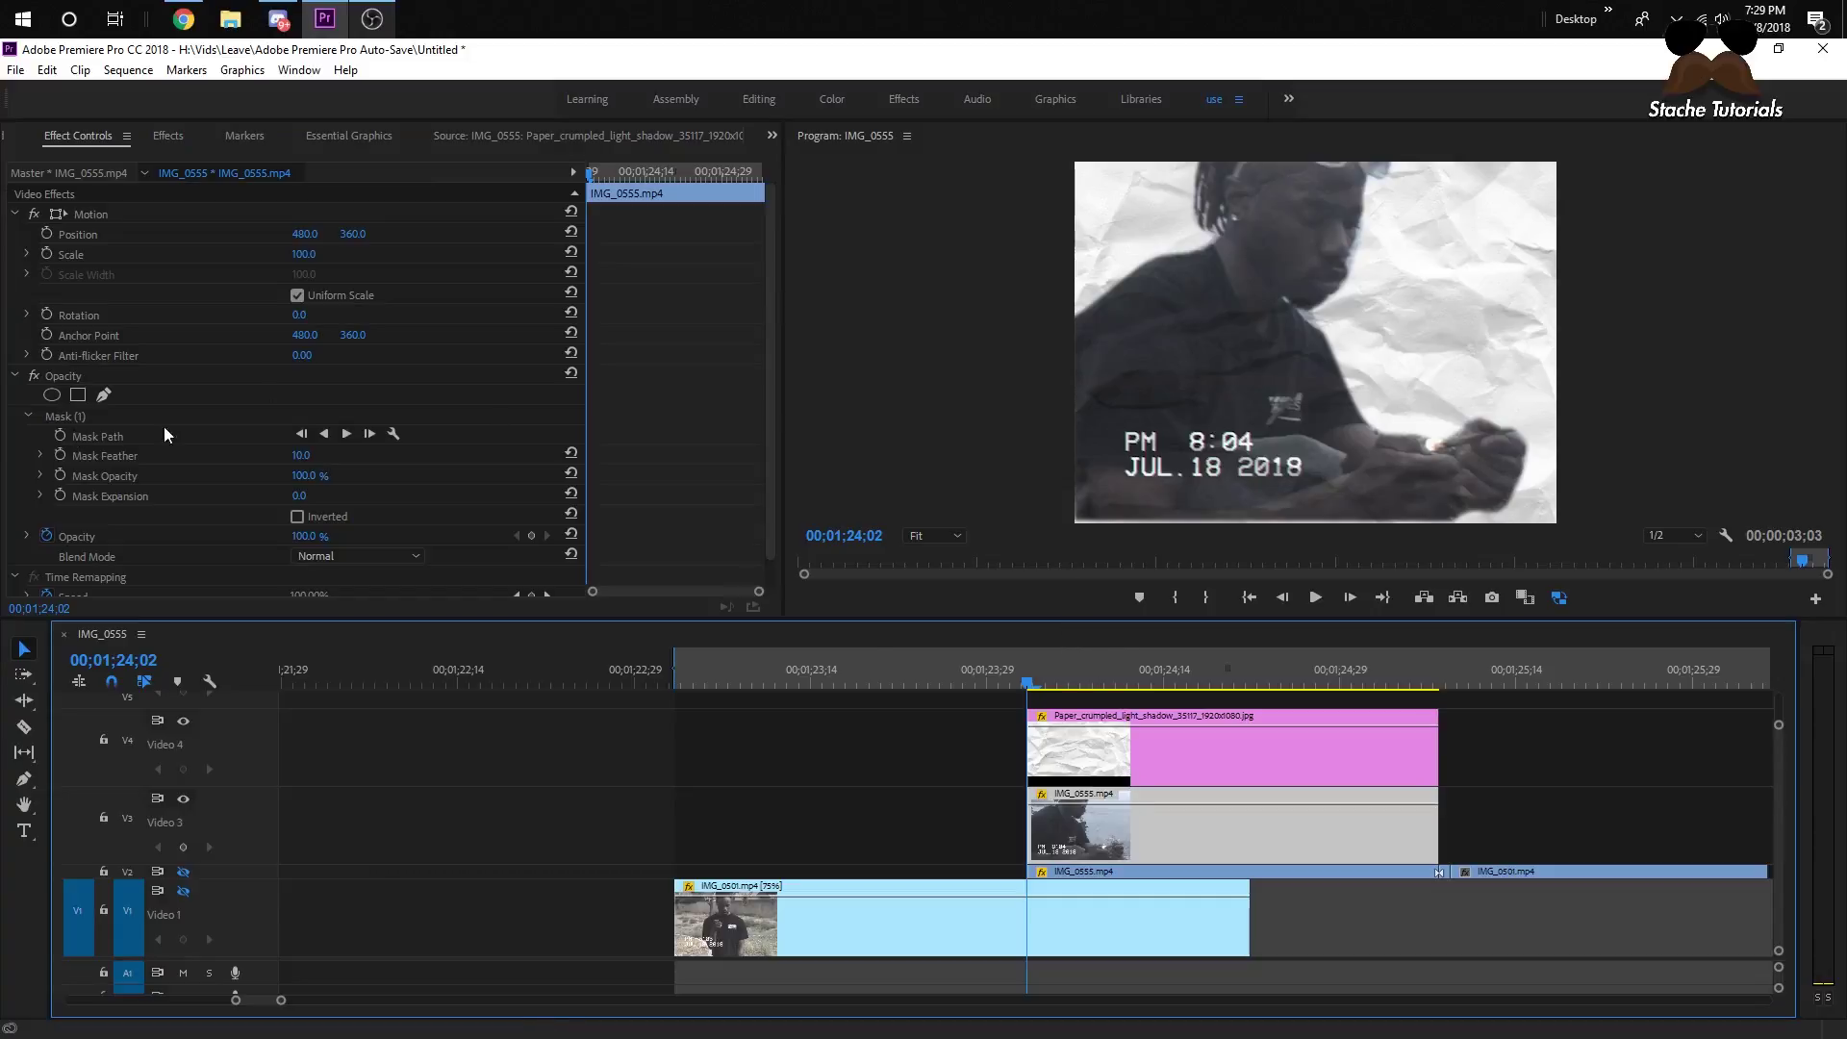
pyautogui.click(1068, 745)
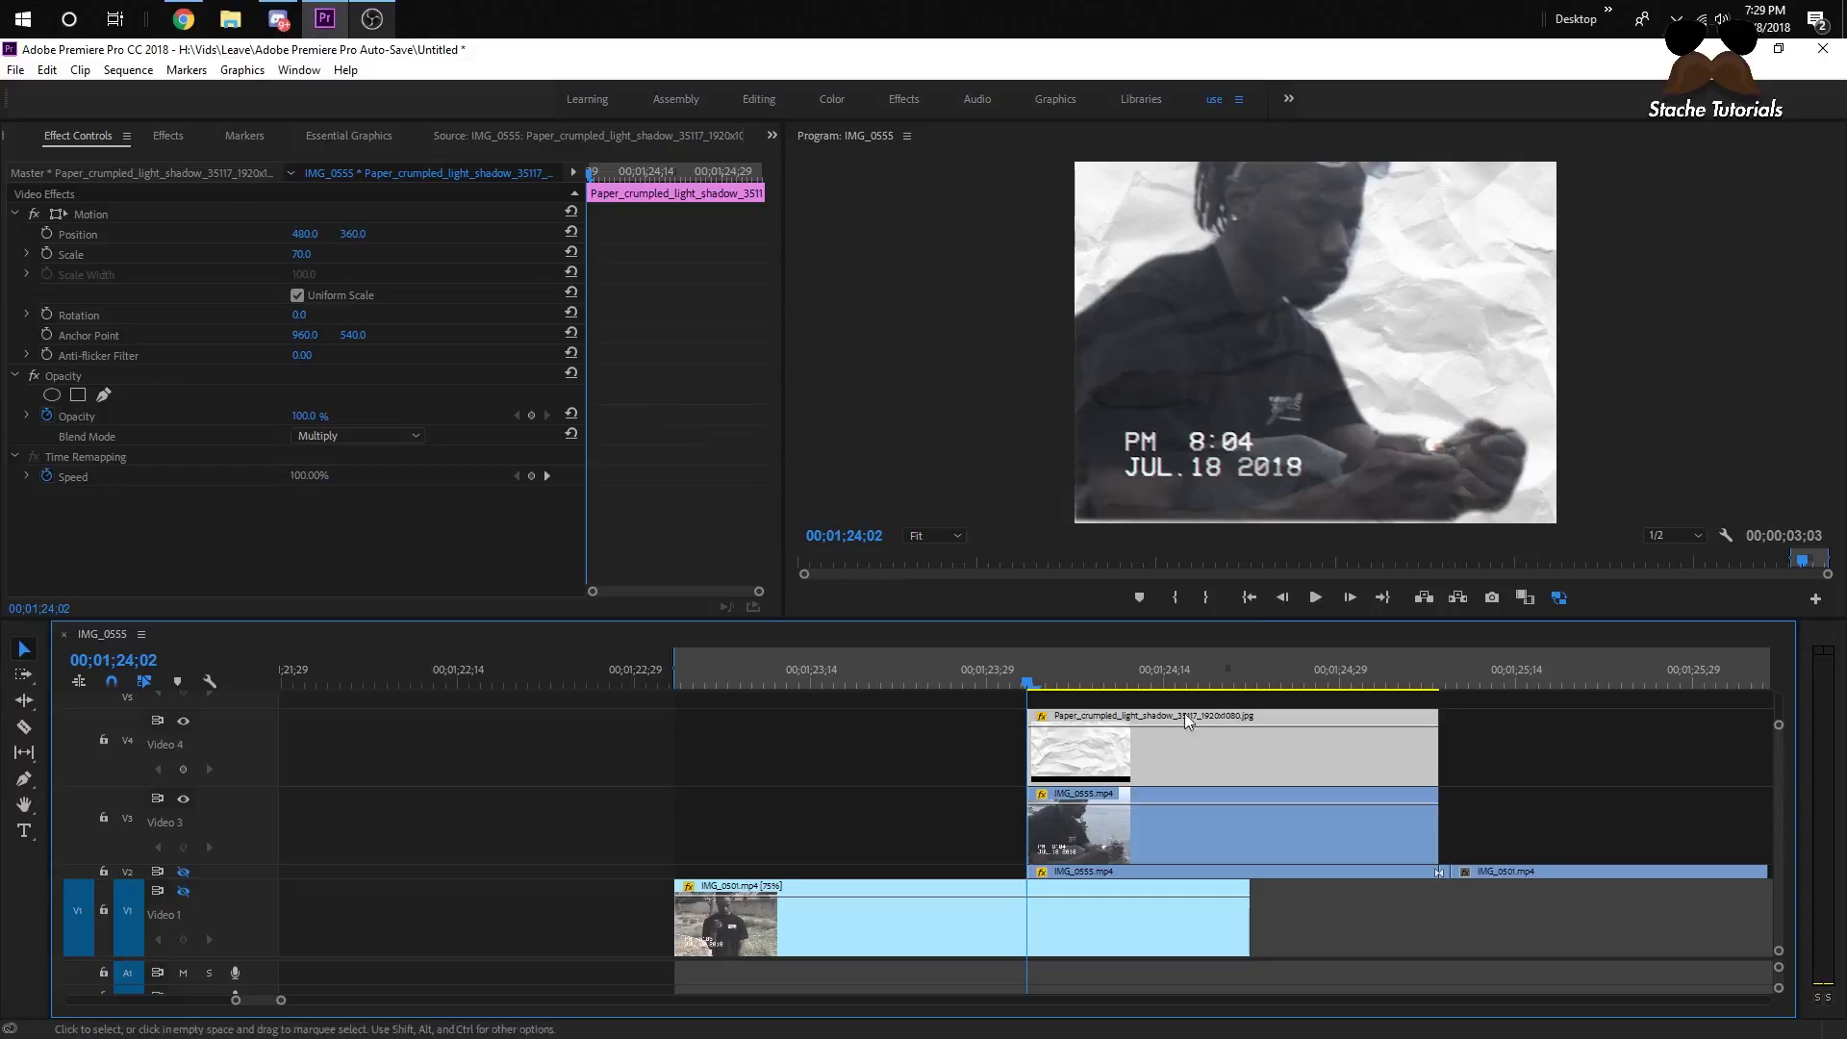
pyautogui.click(1084, 837)
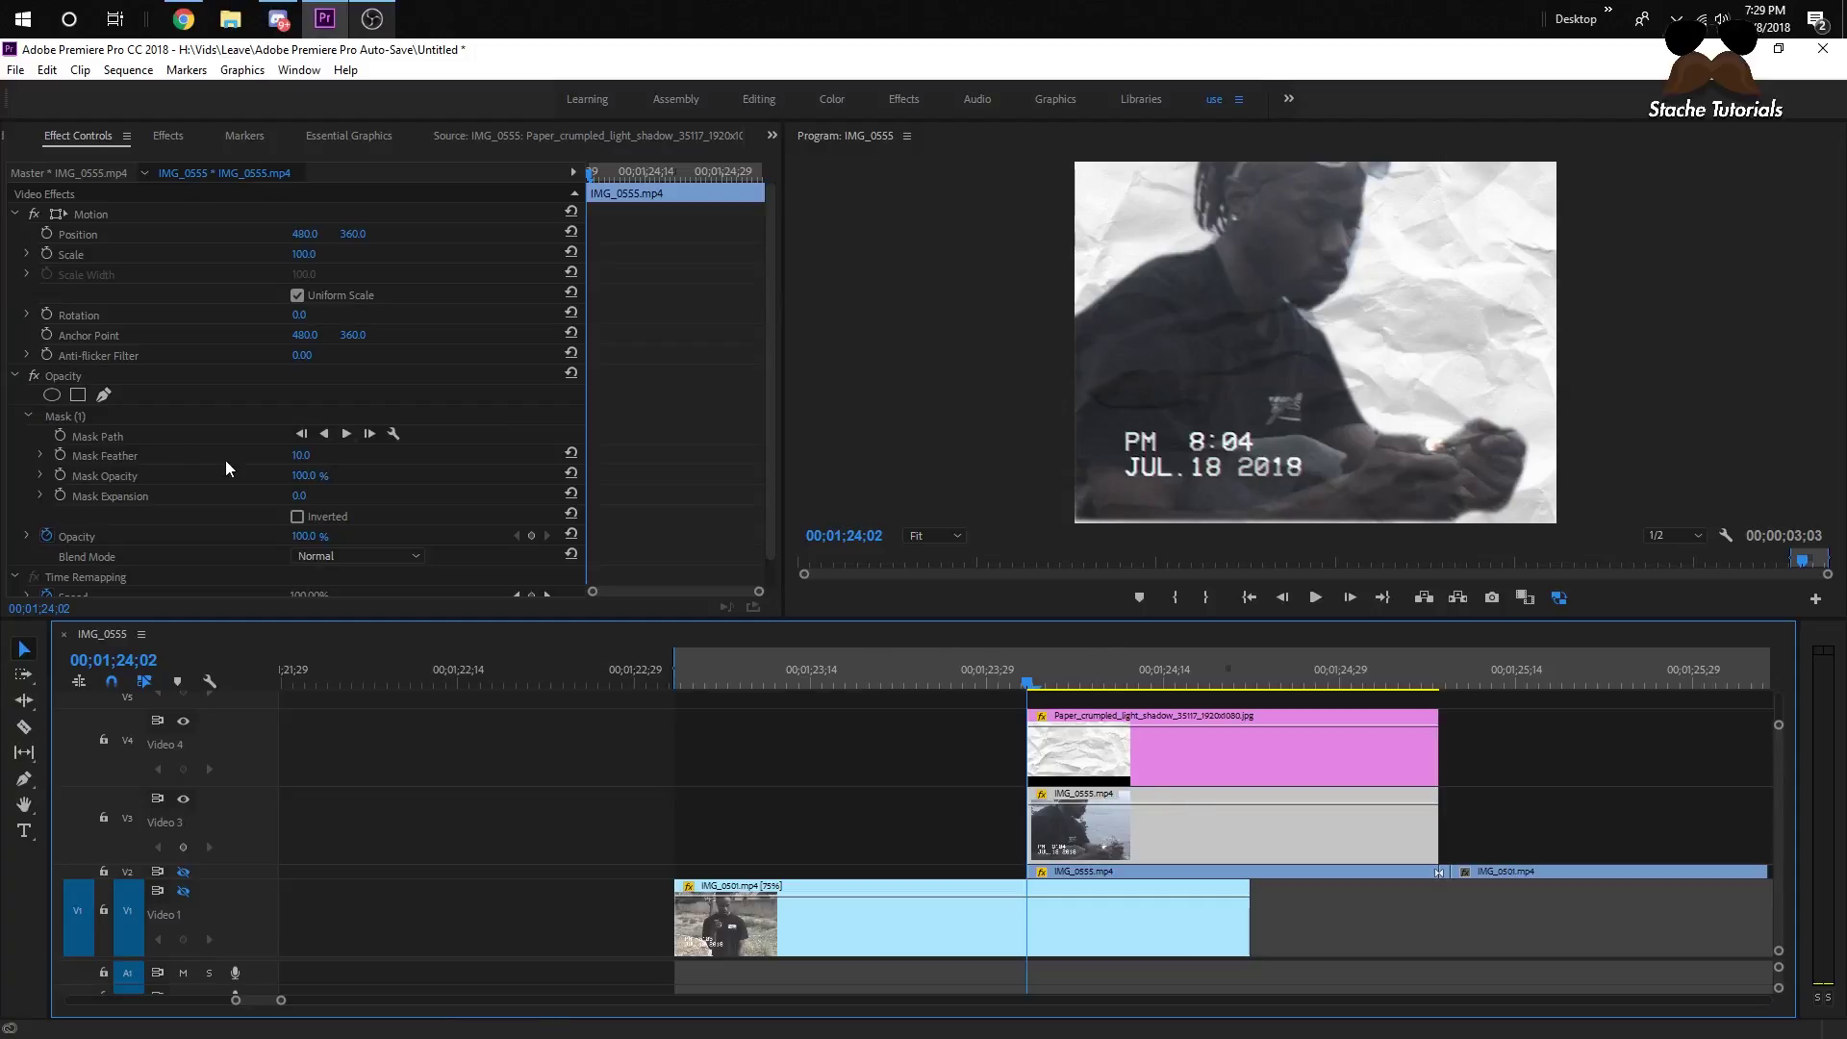
pyautogui.moveTo(300, 457); pyautogui.dragTo(272, 450)
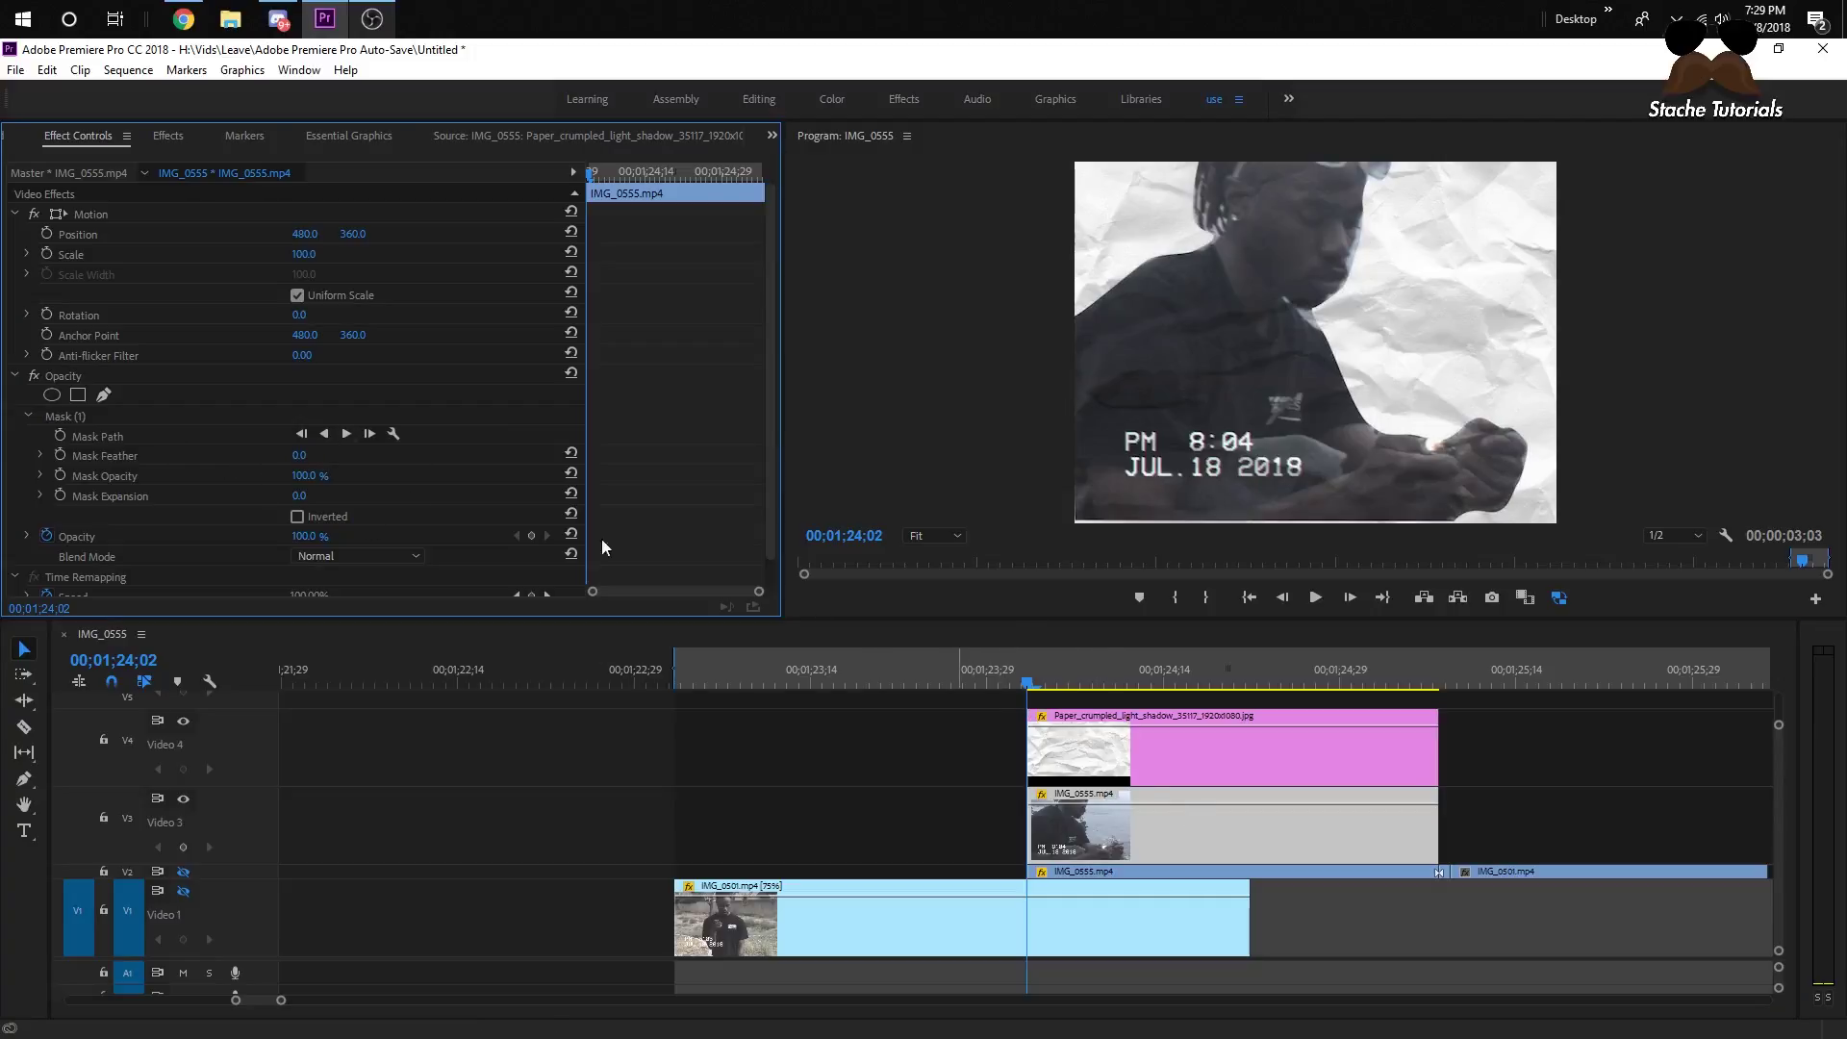
# - Draw a closed, jagged free-form opacity mask on the crumpled paper clip, leaving an uneven paper border around the man
pyautogui.click(1071, 746)
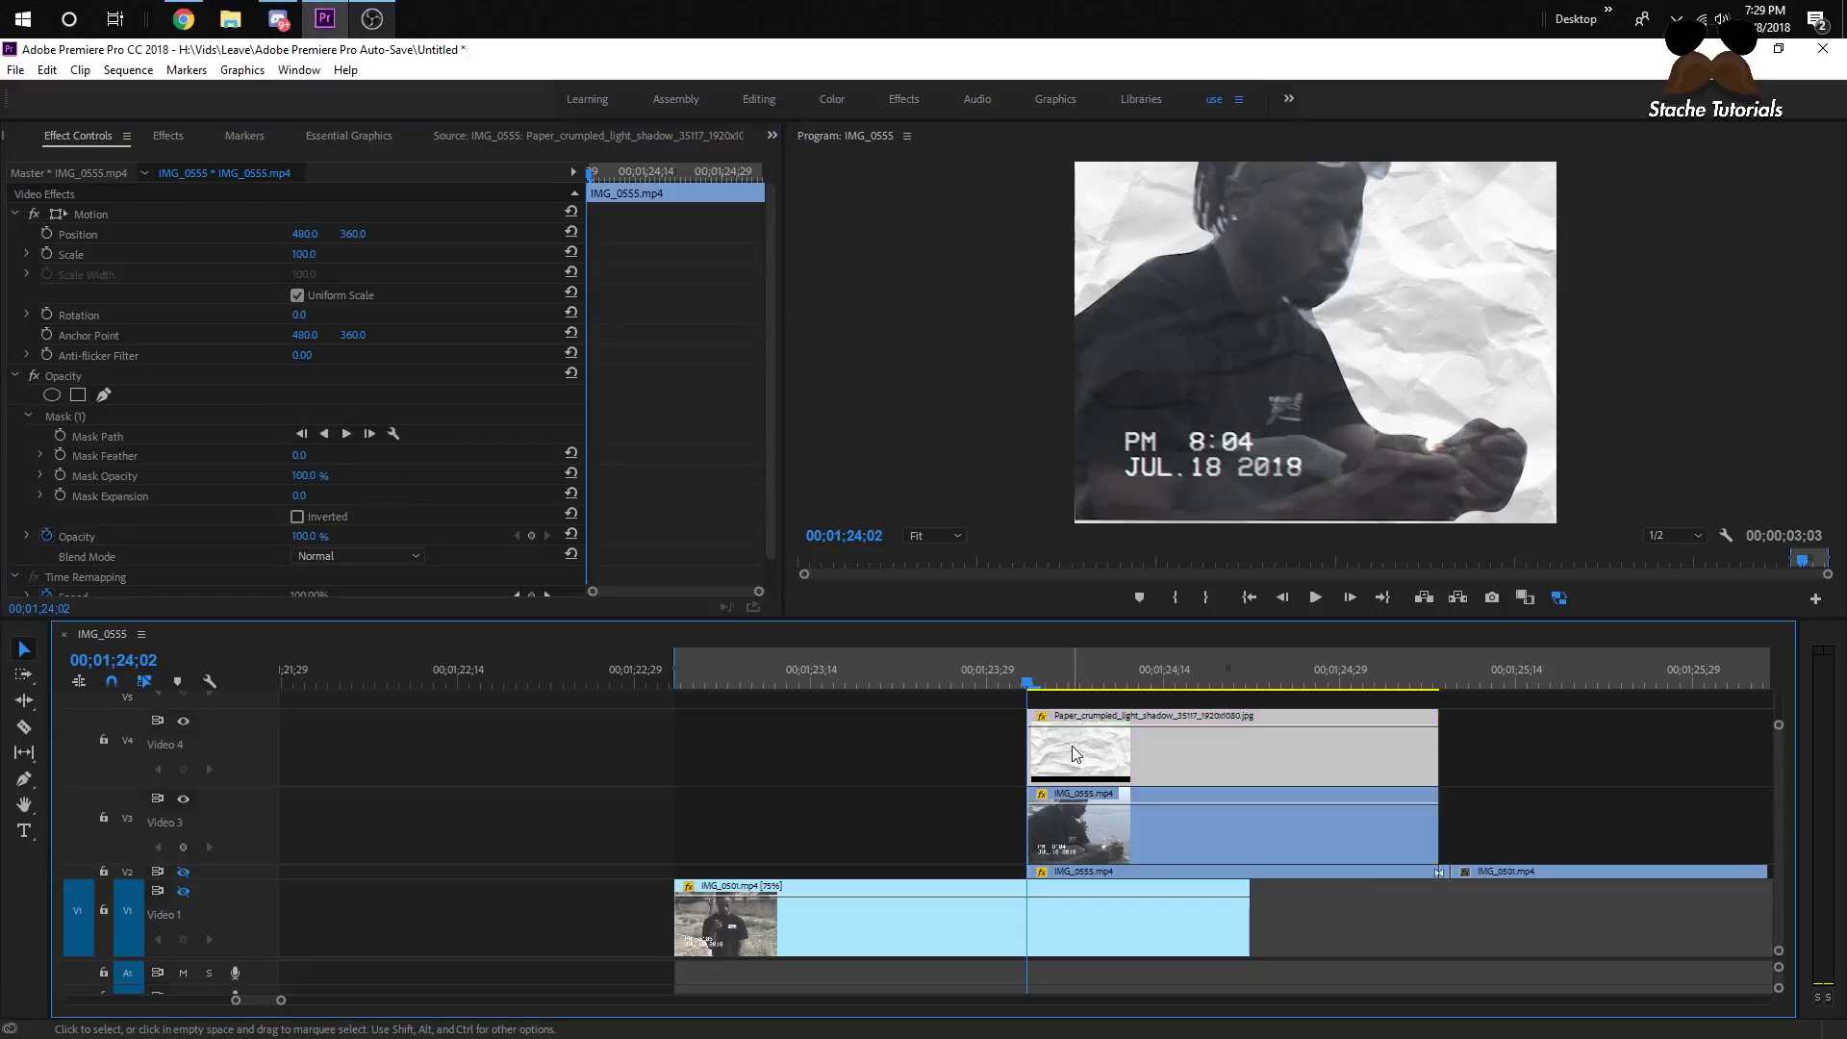
pyautogui.click(103, 396)
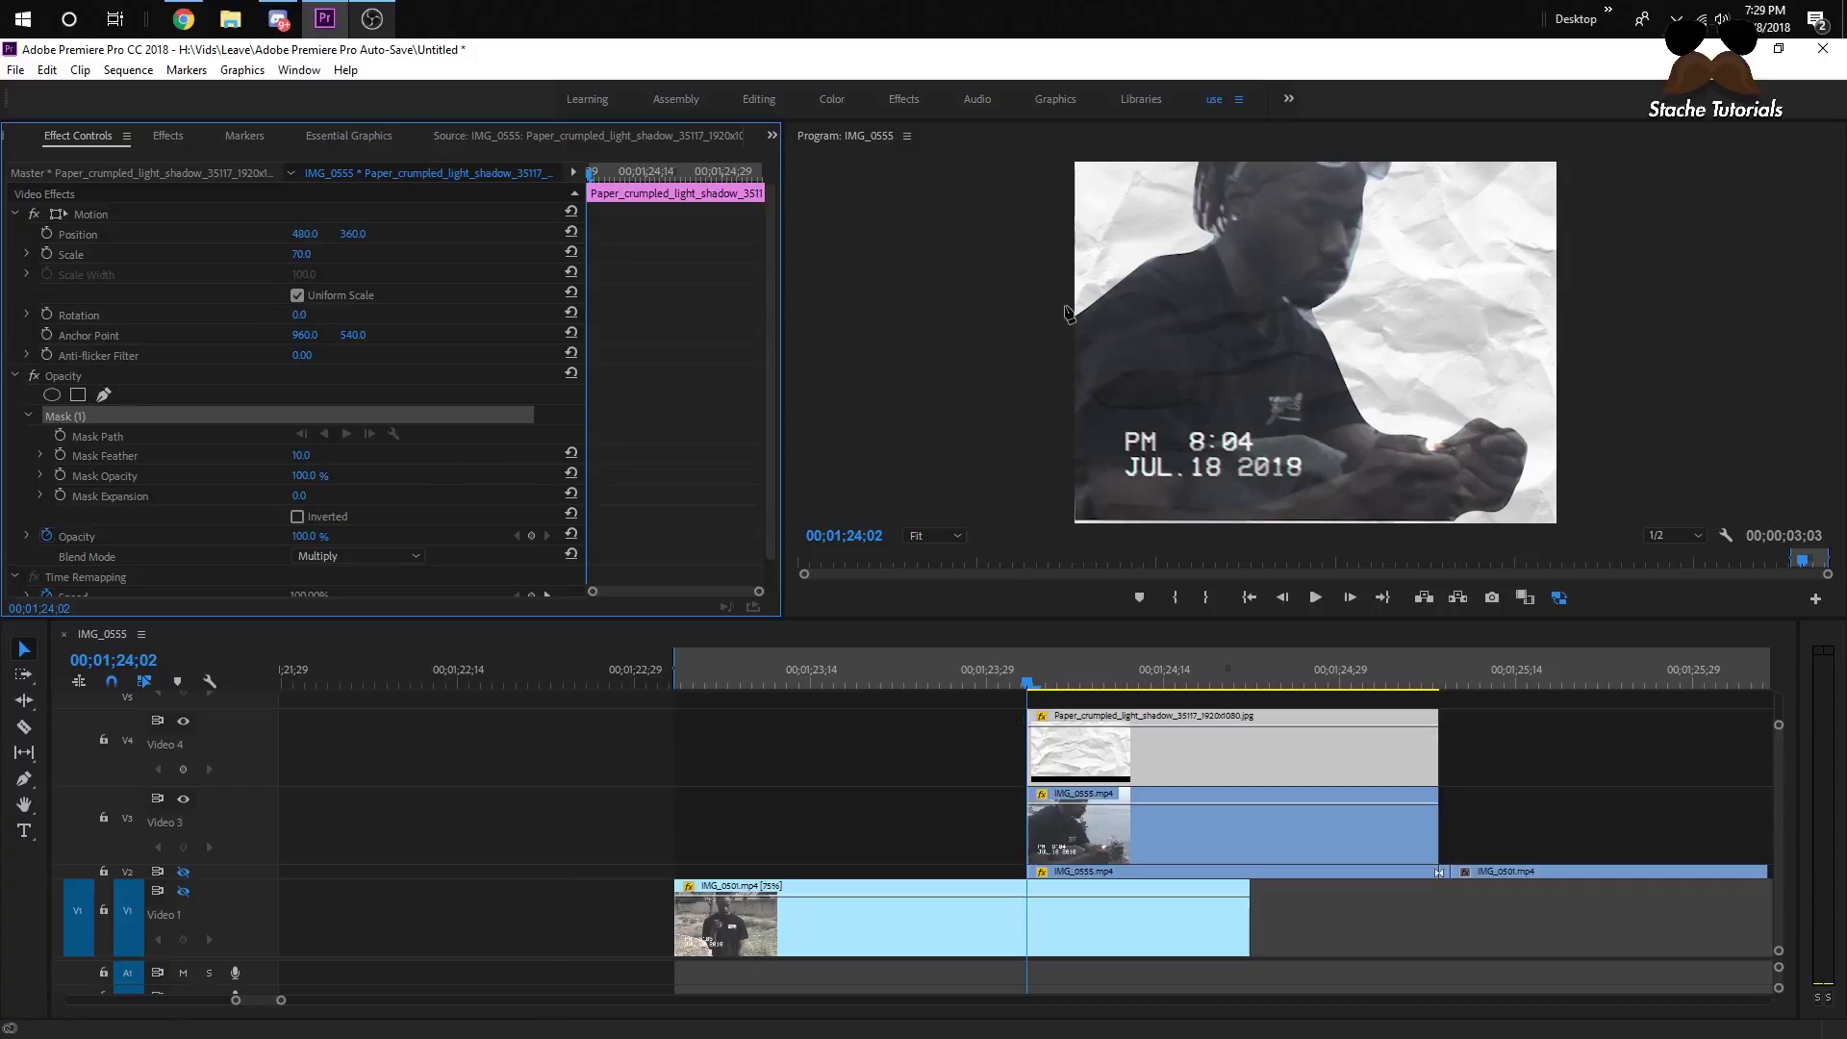
pyautogui.moveTo(1064, 306); pyautogui.dragTo(1069, 298)
pyautogui.click(1085, 249)
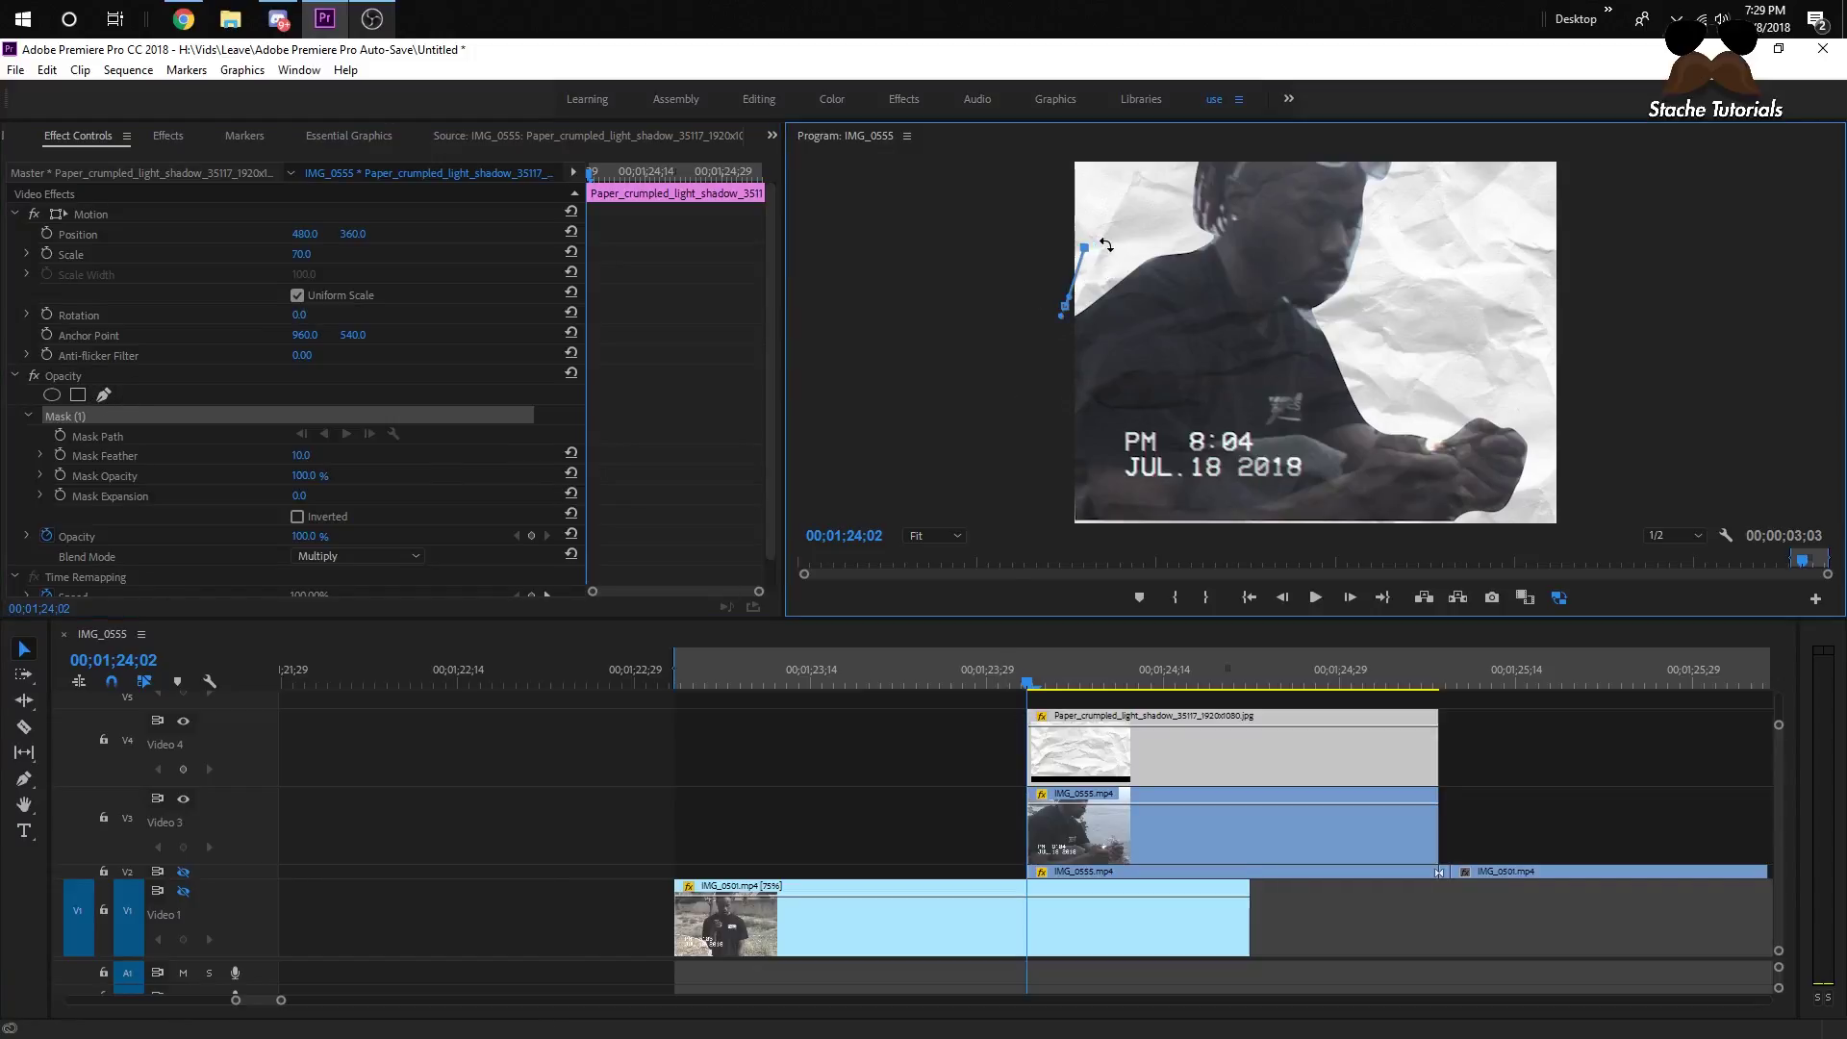
pyautogui.click(1132, 237)
pyautogui.click(1173, 225)
pyautogui.click(1172, 182)
pyautogui.click(1190, 166)
pyautogui.click(1397, 165)
pyautogui.click(1403, 206)
pyautogui.click(1381, 239)
pyautogui.click(1377, 279)
pyautogui.click(1412, 301)
pyautogui.click(1395, 351)
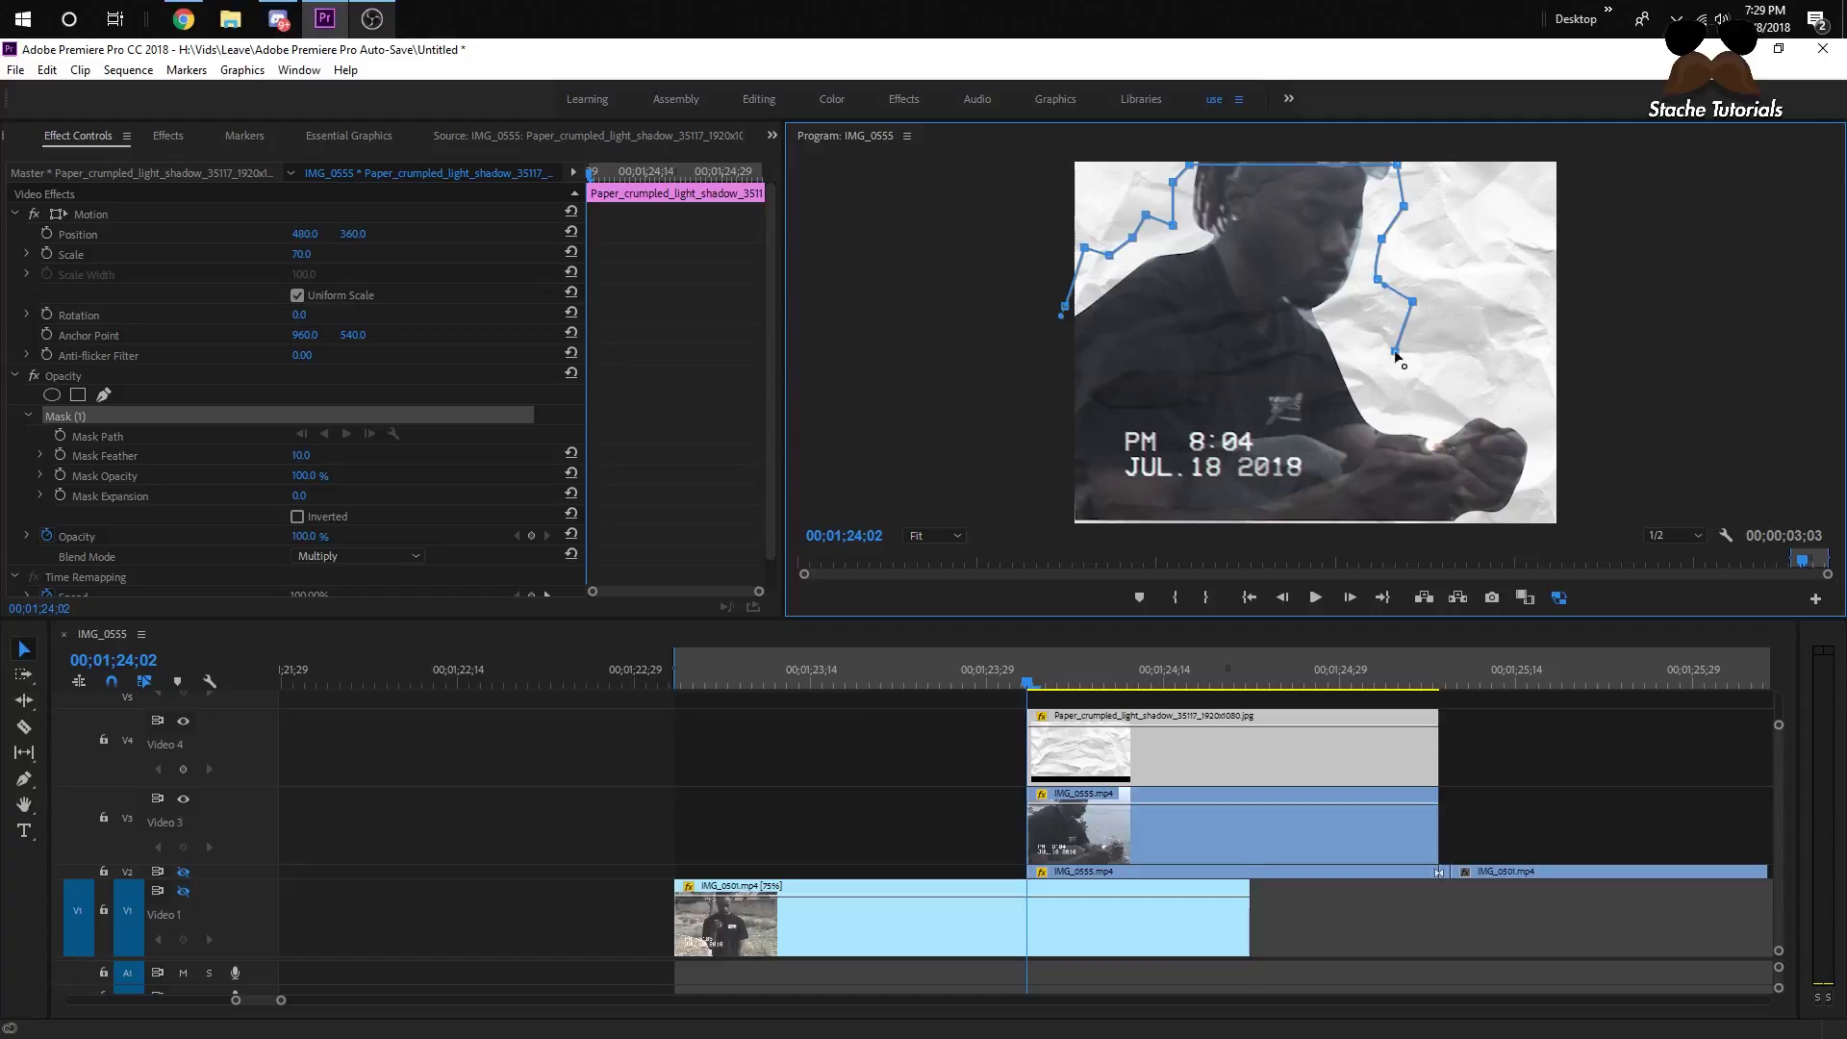
pyautogui.click(1385, 392)
pyautogui.click(1452, 380)
pyautogui.click(1462, 419)
pyautogui.click(1501, 403)
pyautogui.click(1530, 437)
pyautogui.click(1533, 492)
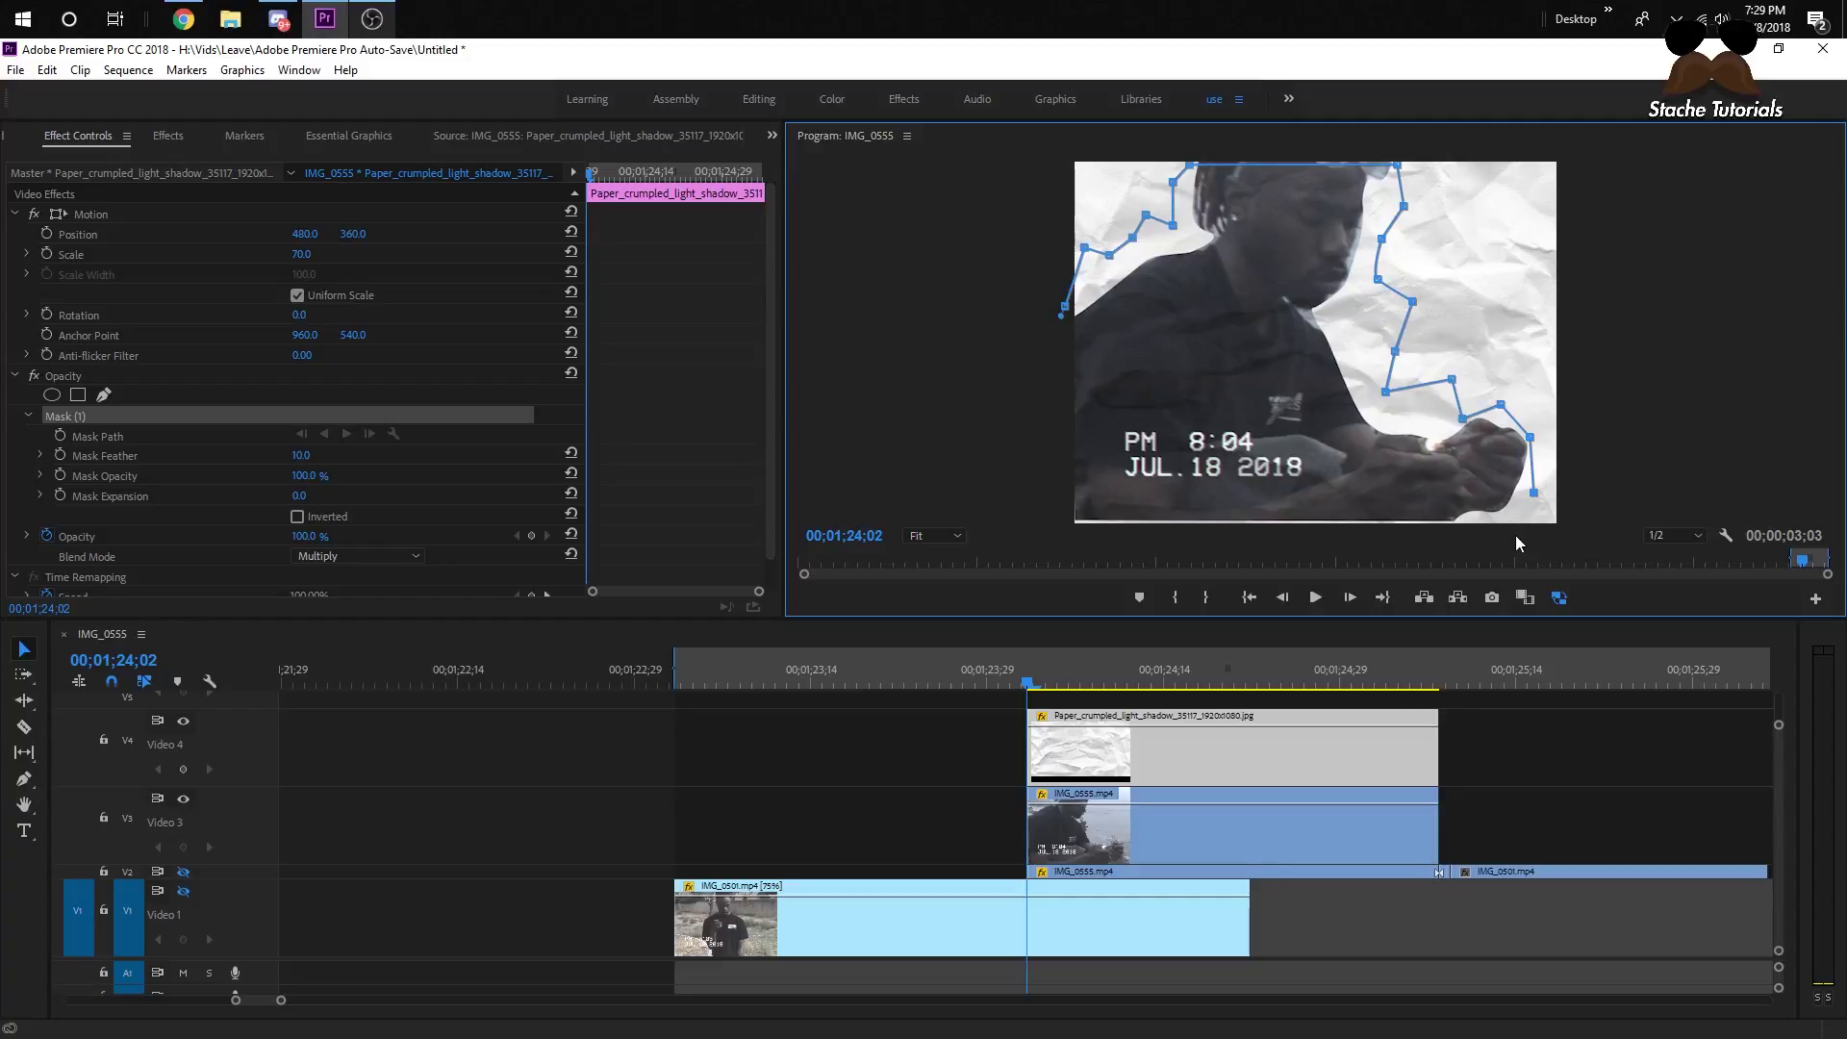
pyautogui.click(1504, 520)
pyautogui.click(1073, 521)
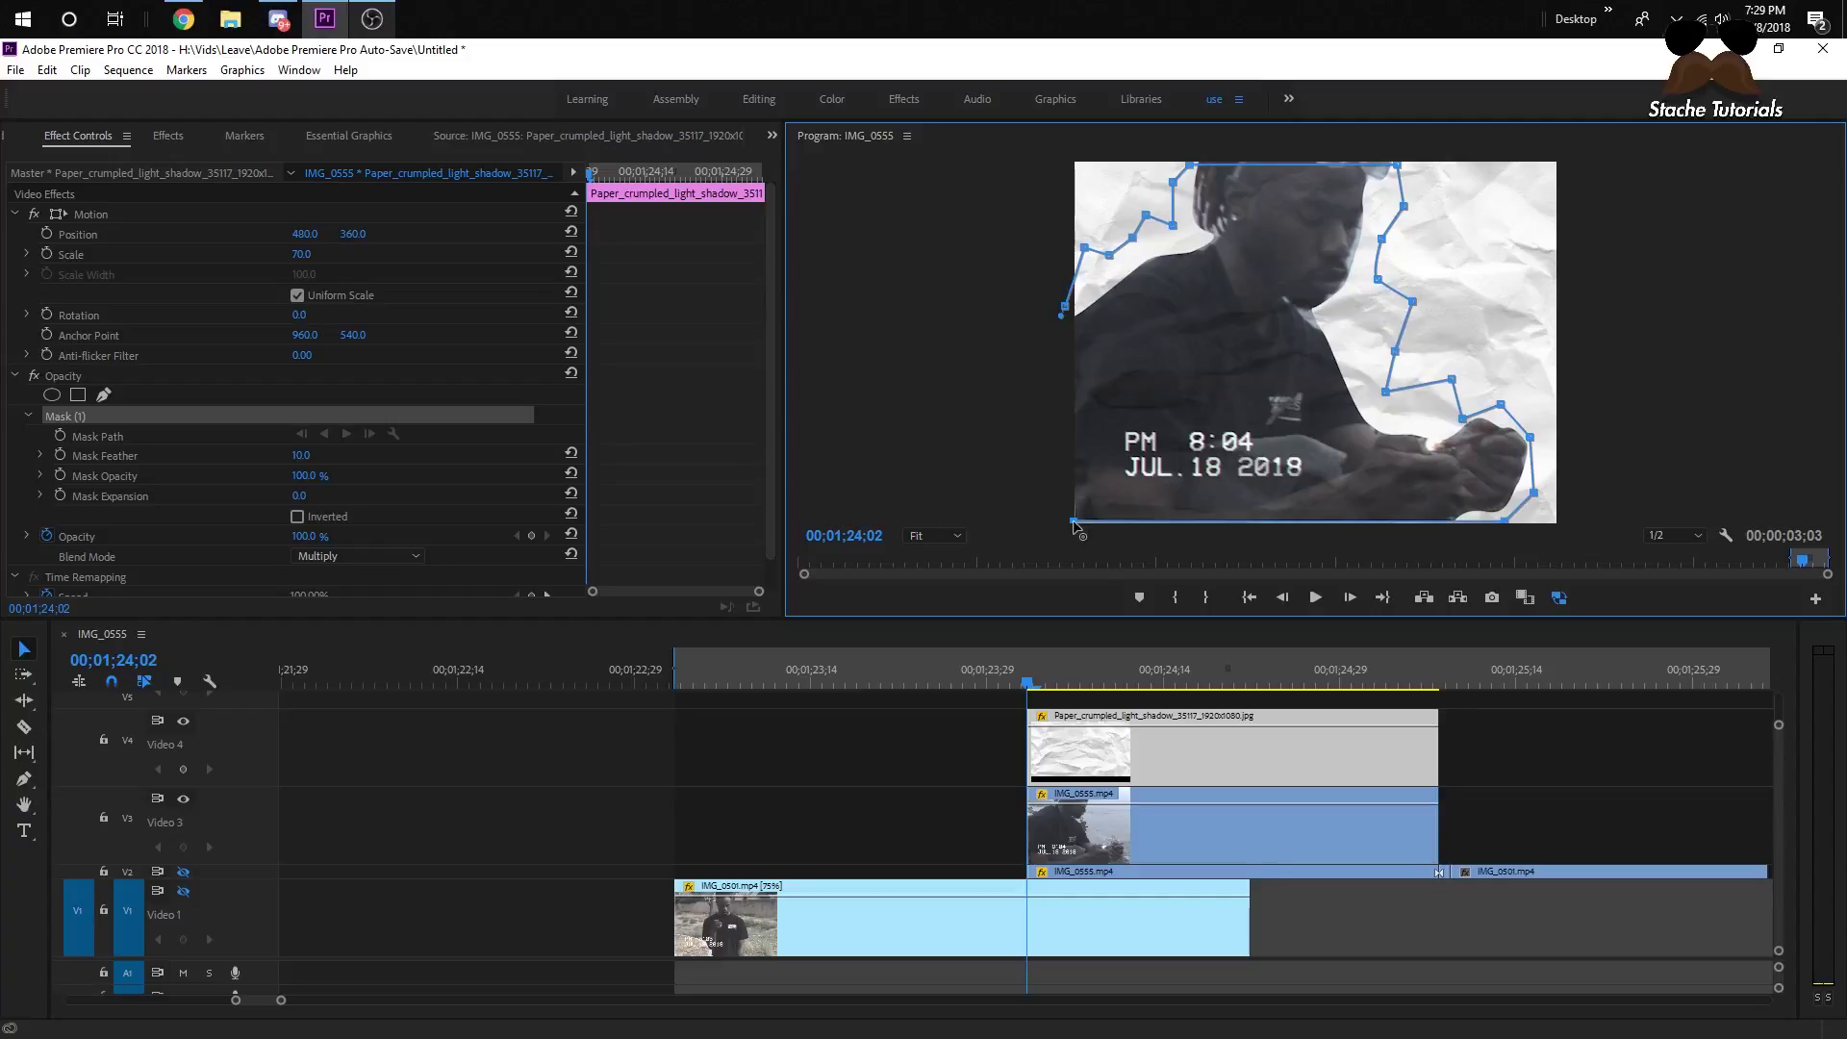
pyautogui.click(1064, 307)
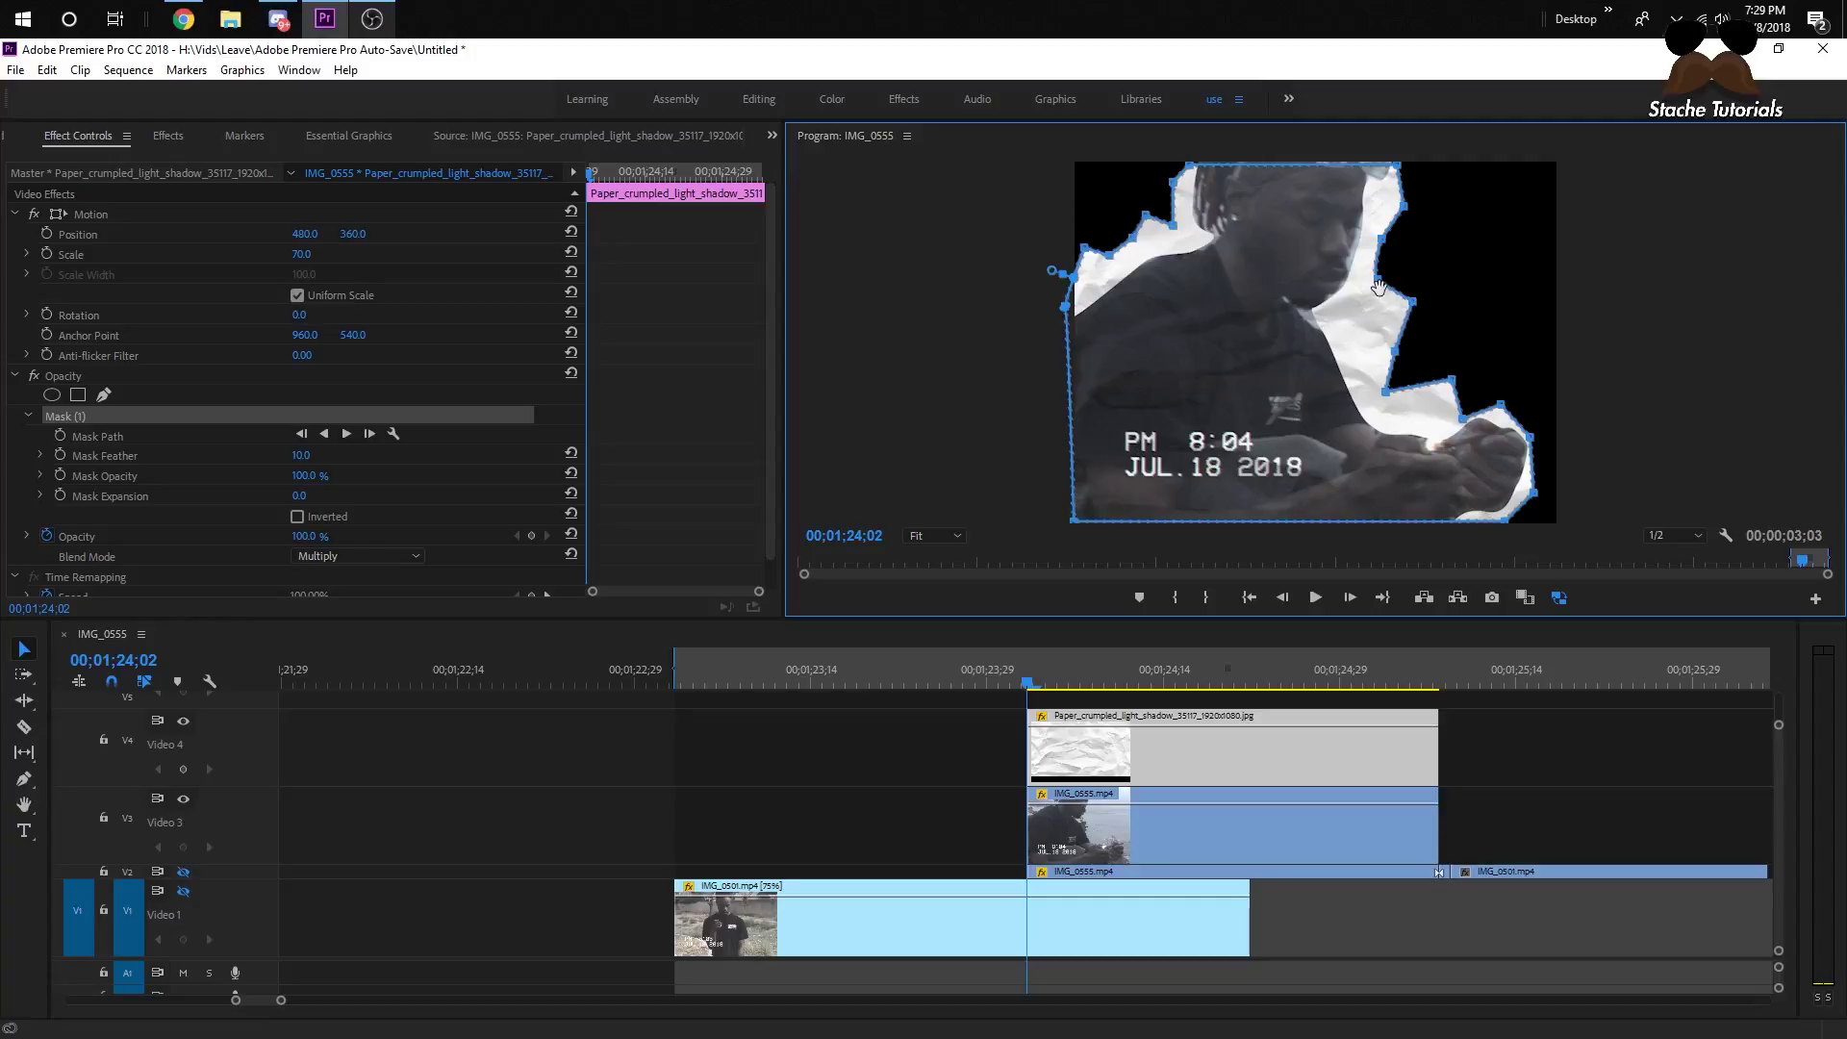
# - Slightly adjust the paper mask's point beside the man's chin
pyautogui.click(1093, 651)
pyautogui.press('Left')
pyautogui.press('Right')
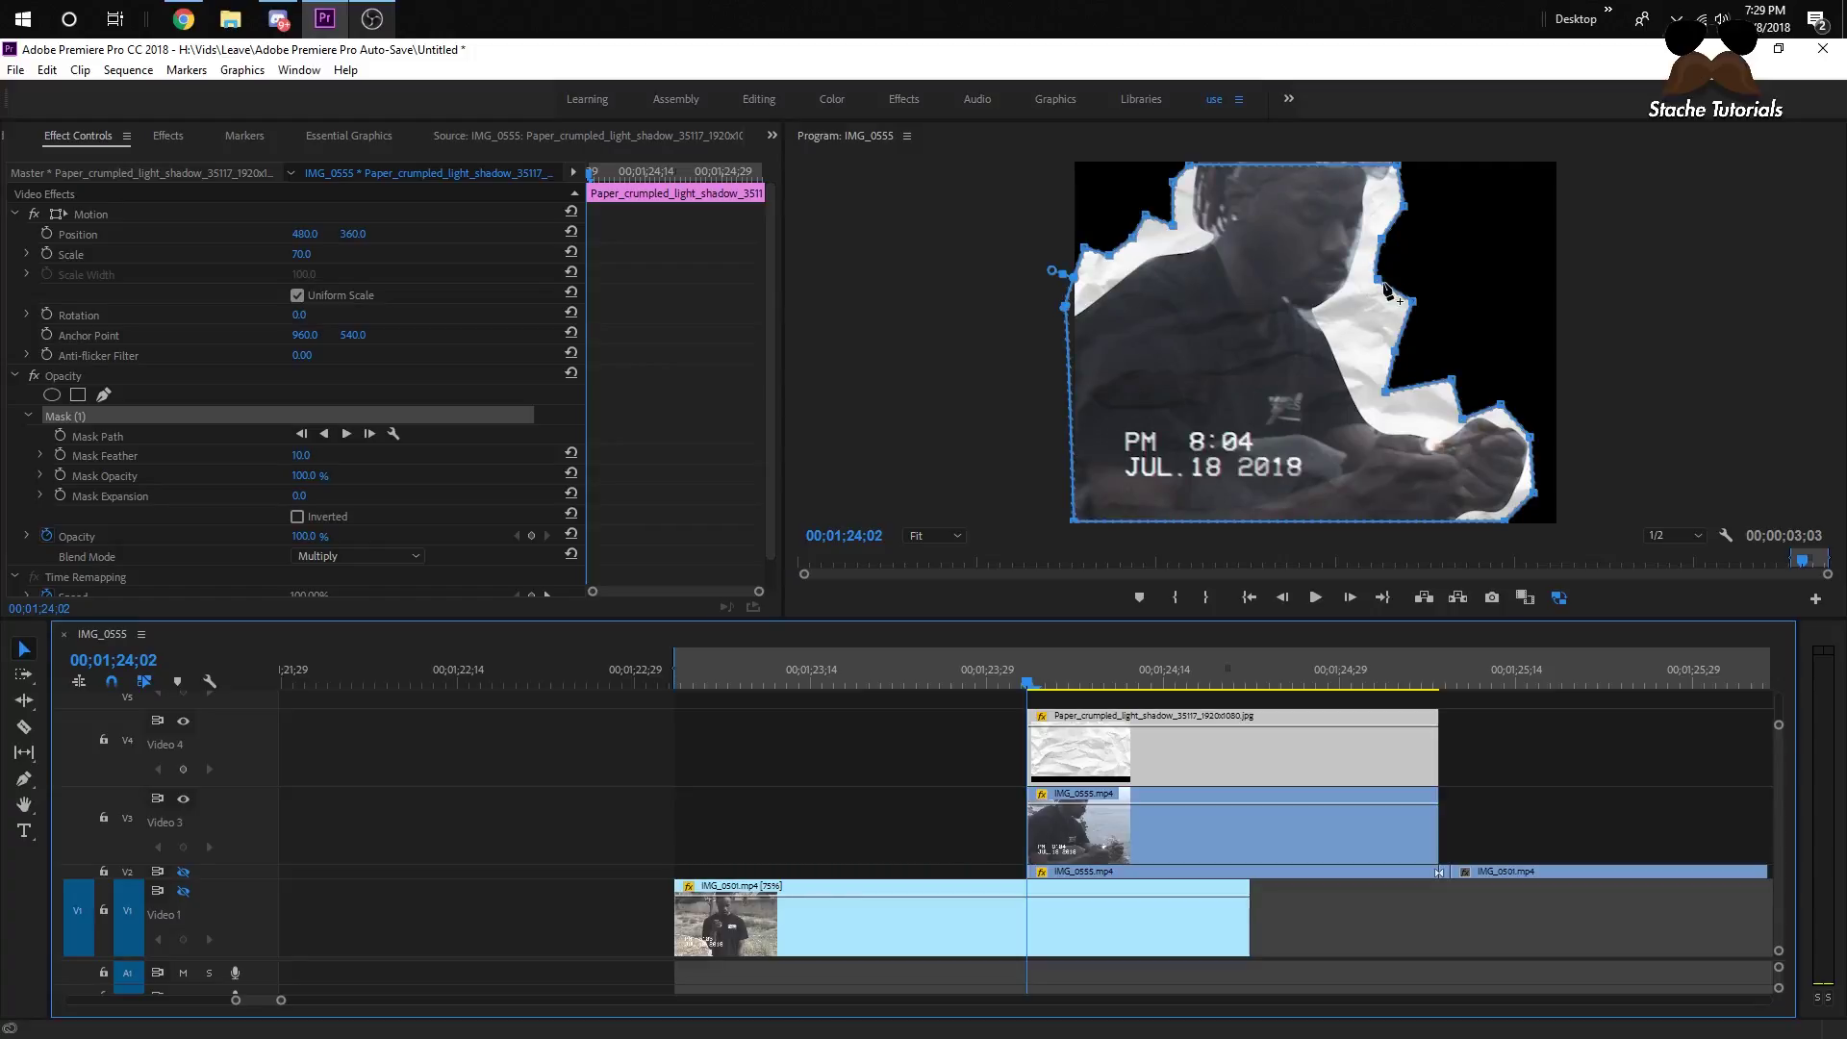
pyautogui.moveTo(1378, 280)
pyautogui.mouseDown()
pyautogui.moveTo(1359, 294)
pyautogui.moveTo(1383, 282)
pyautogui.mouseUp()
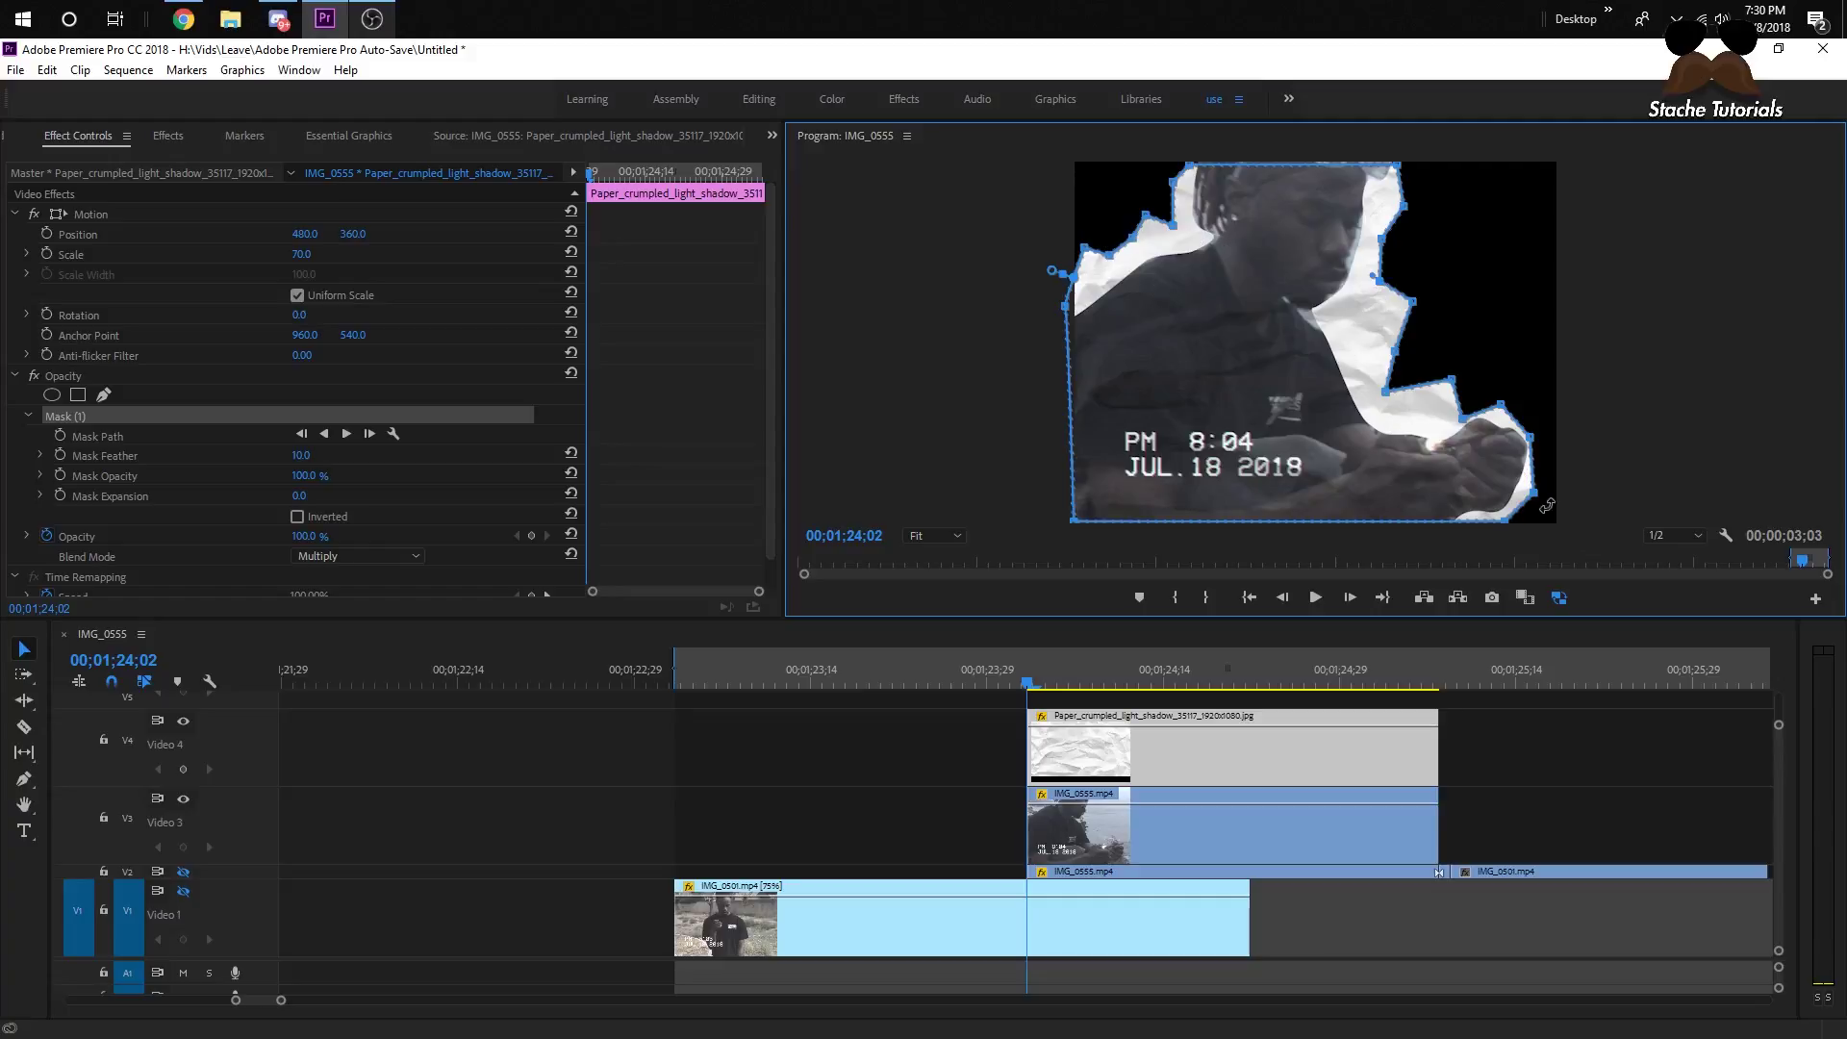
# - Export the frame at 00;01;24;02 as a PNG still and import it into the project
pyautogui.moveTo(1030, 689)
pyautogui.mouseDown()
pyautogui.moveTo(1064, 681)
pyautogui.moveTo(1038, 687)
pyautogui.mouseUp()
pyautogui.click(920, 731)
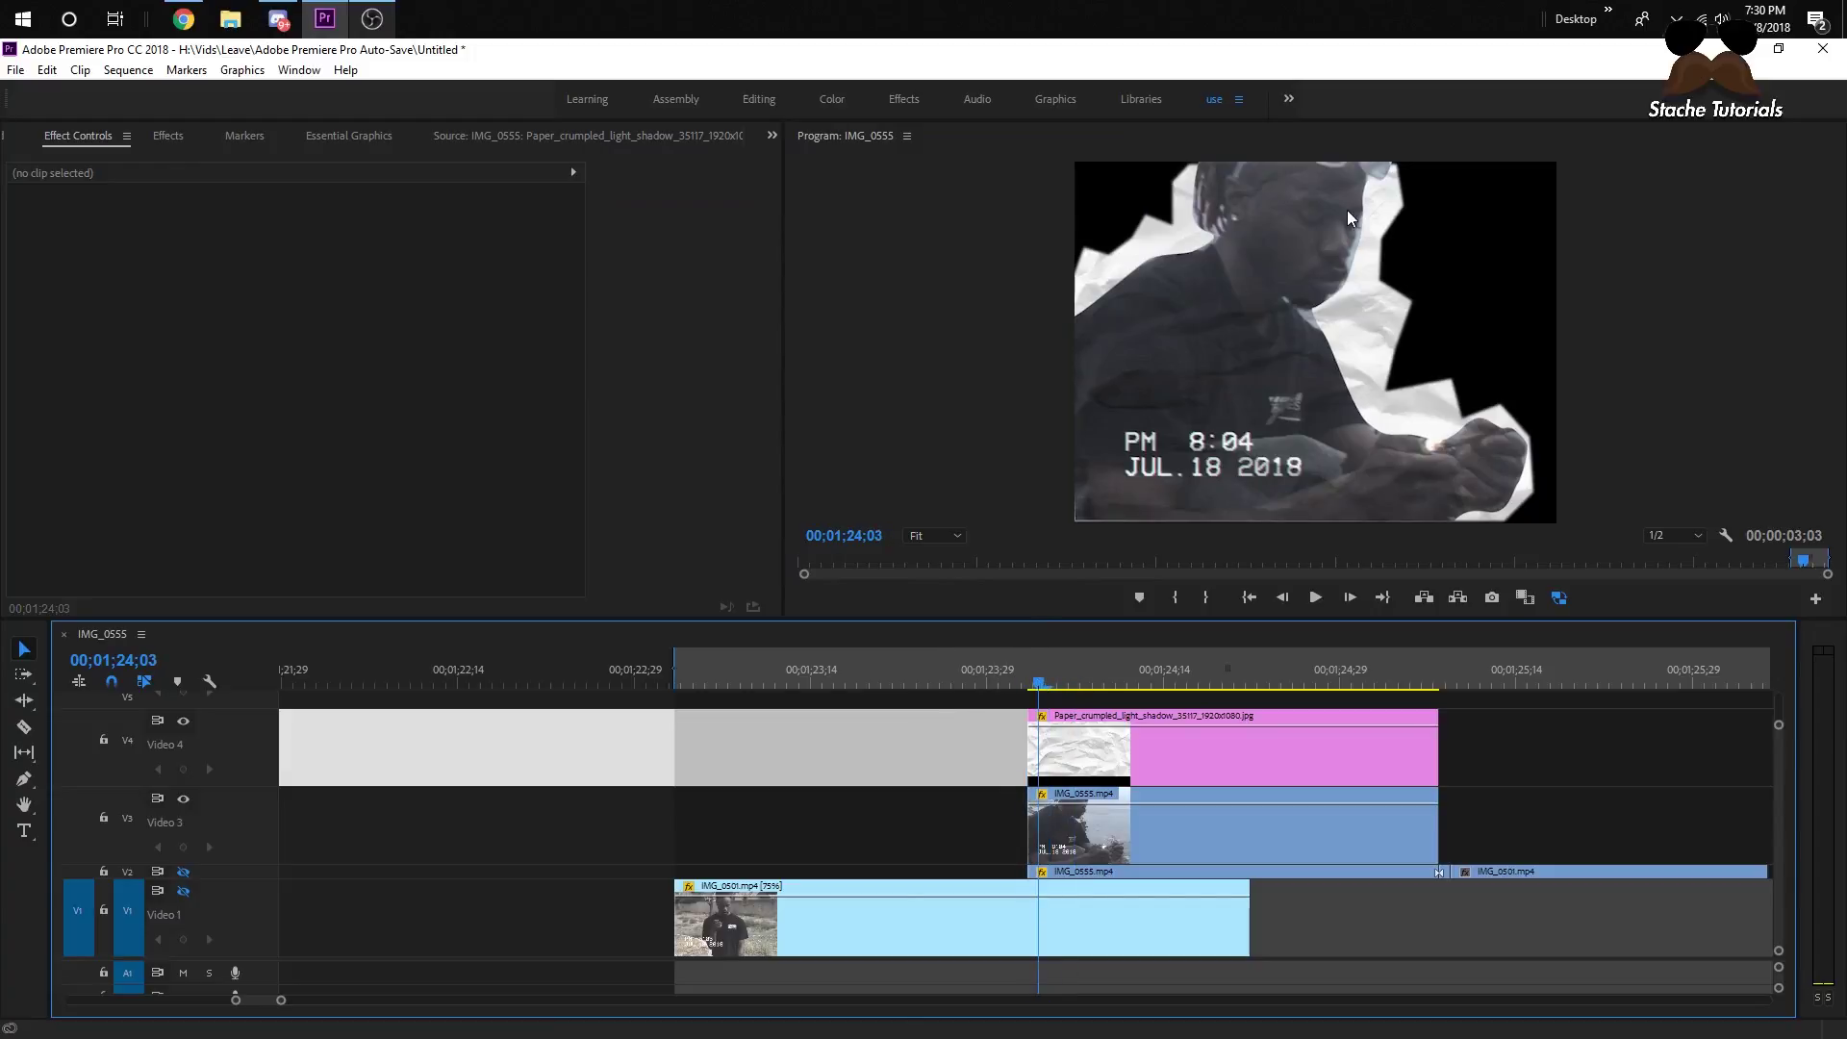
pyautogui.click(1027, 685)
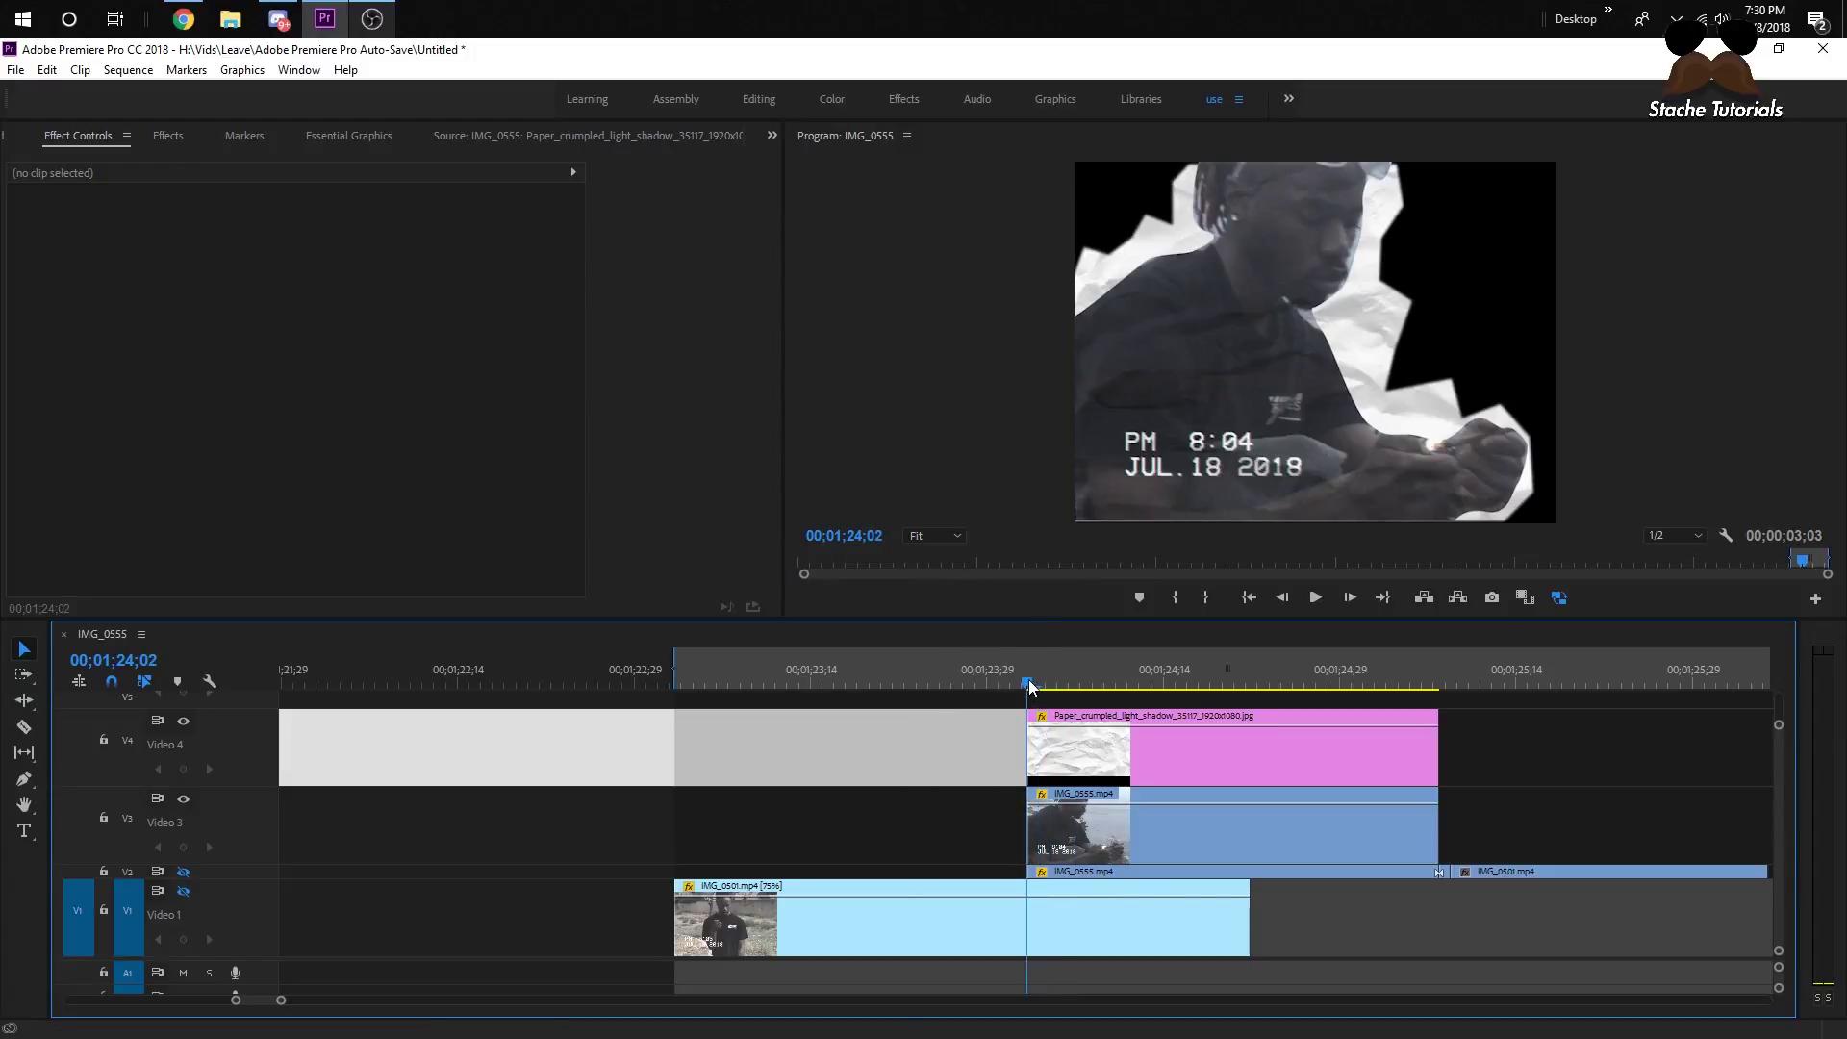
pyautogui.click(1491, 597)
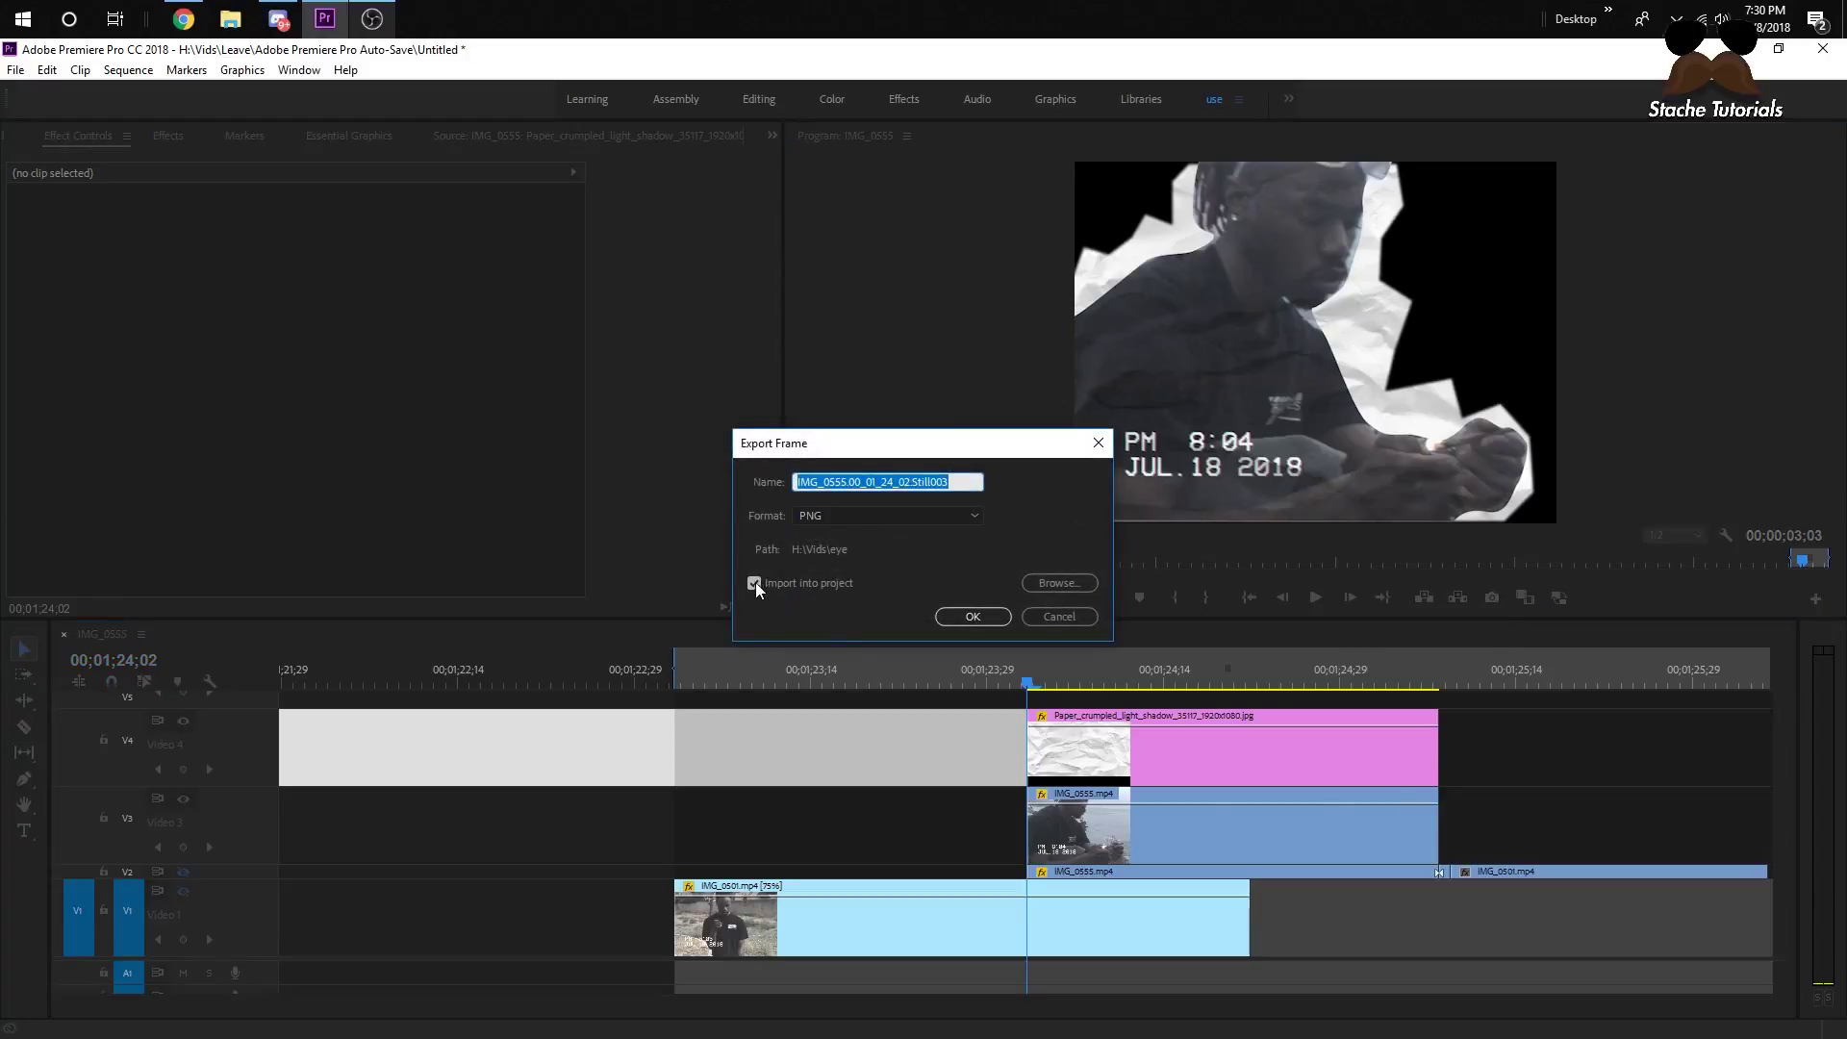
pyautogui.click(822, 517)
pyautogui.click(845, 642)
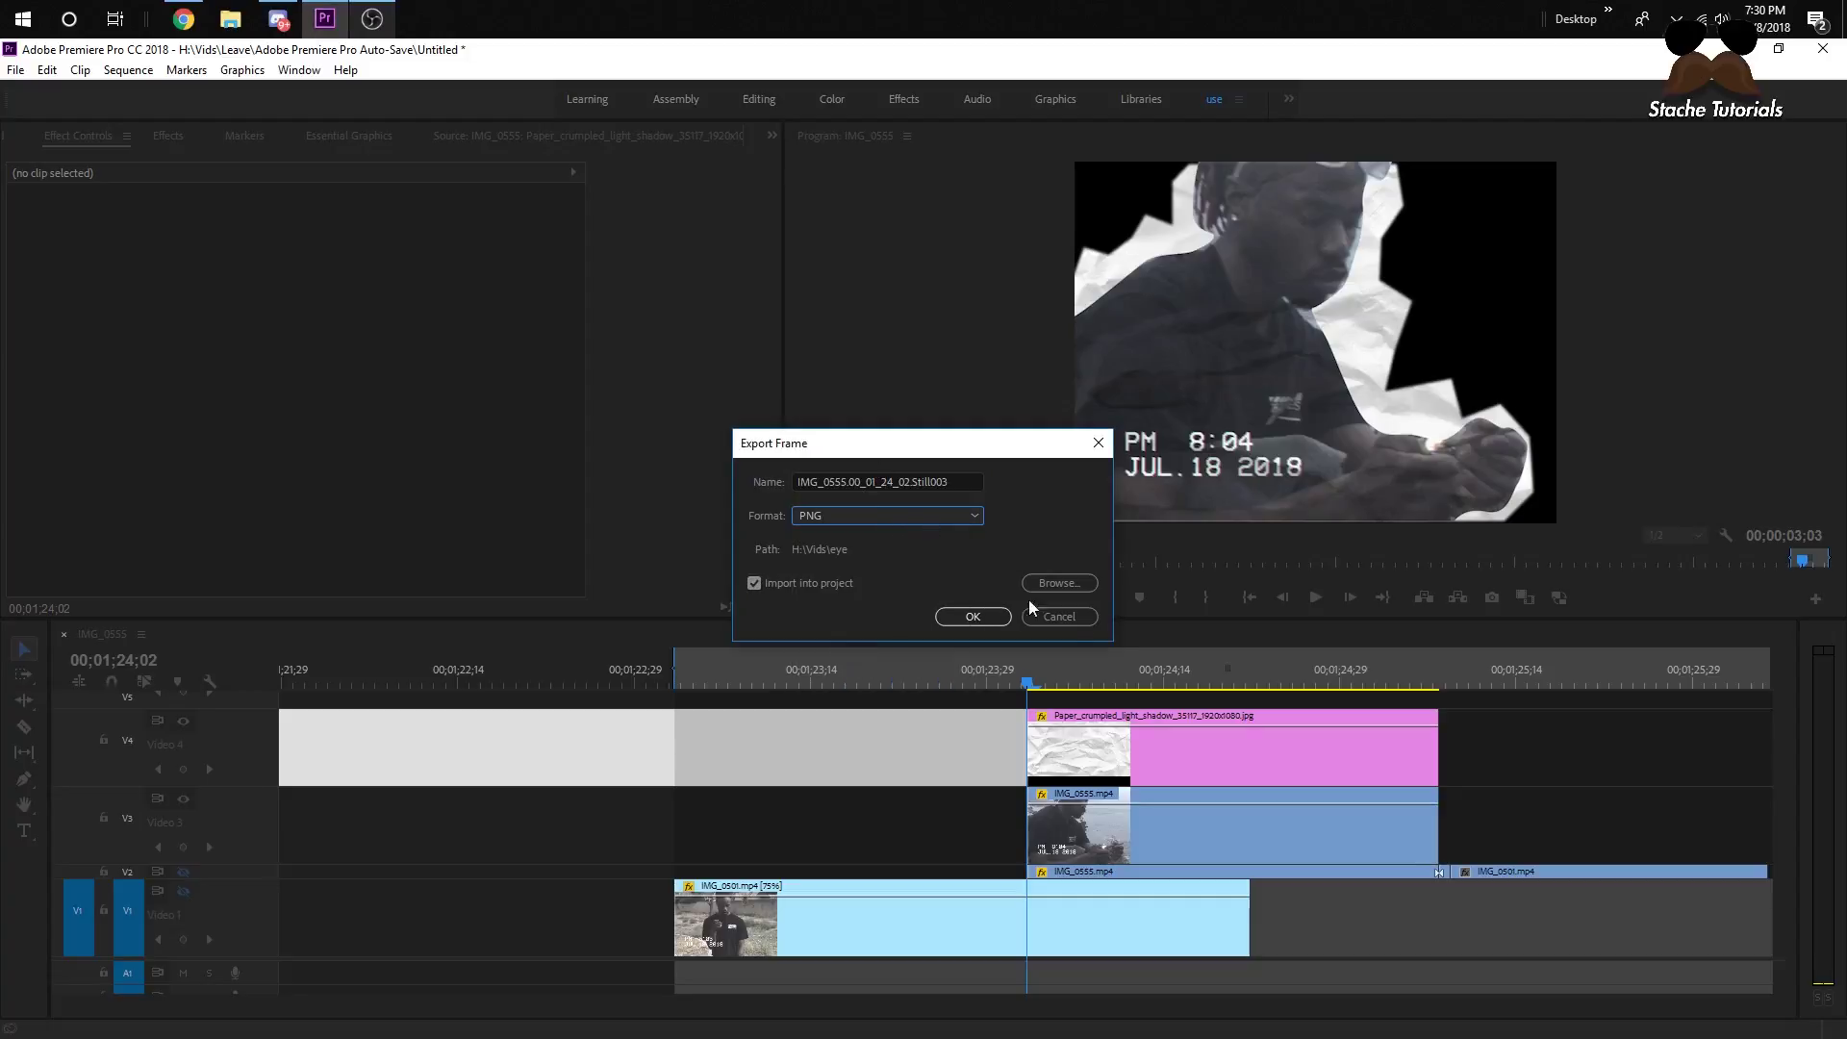
pyautogui.click(991, 618)
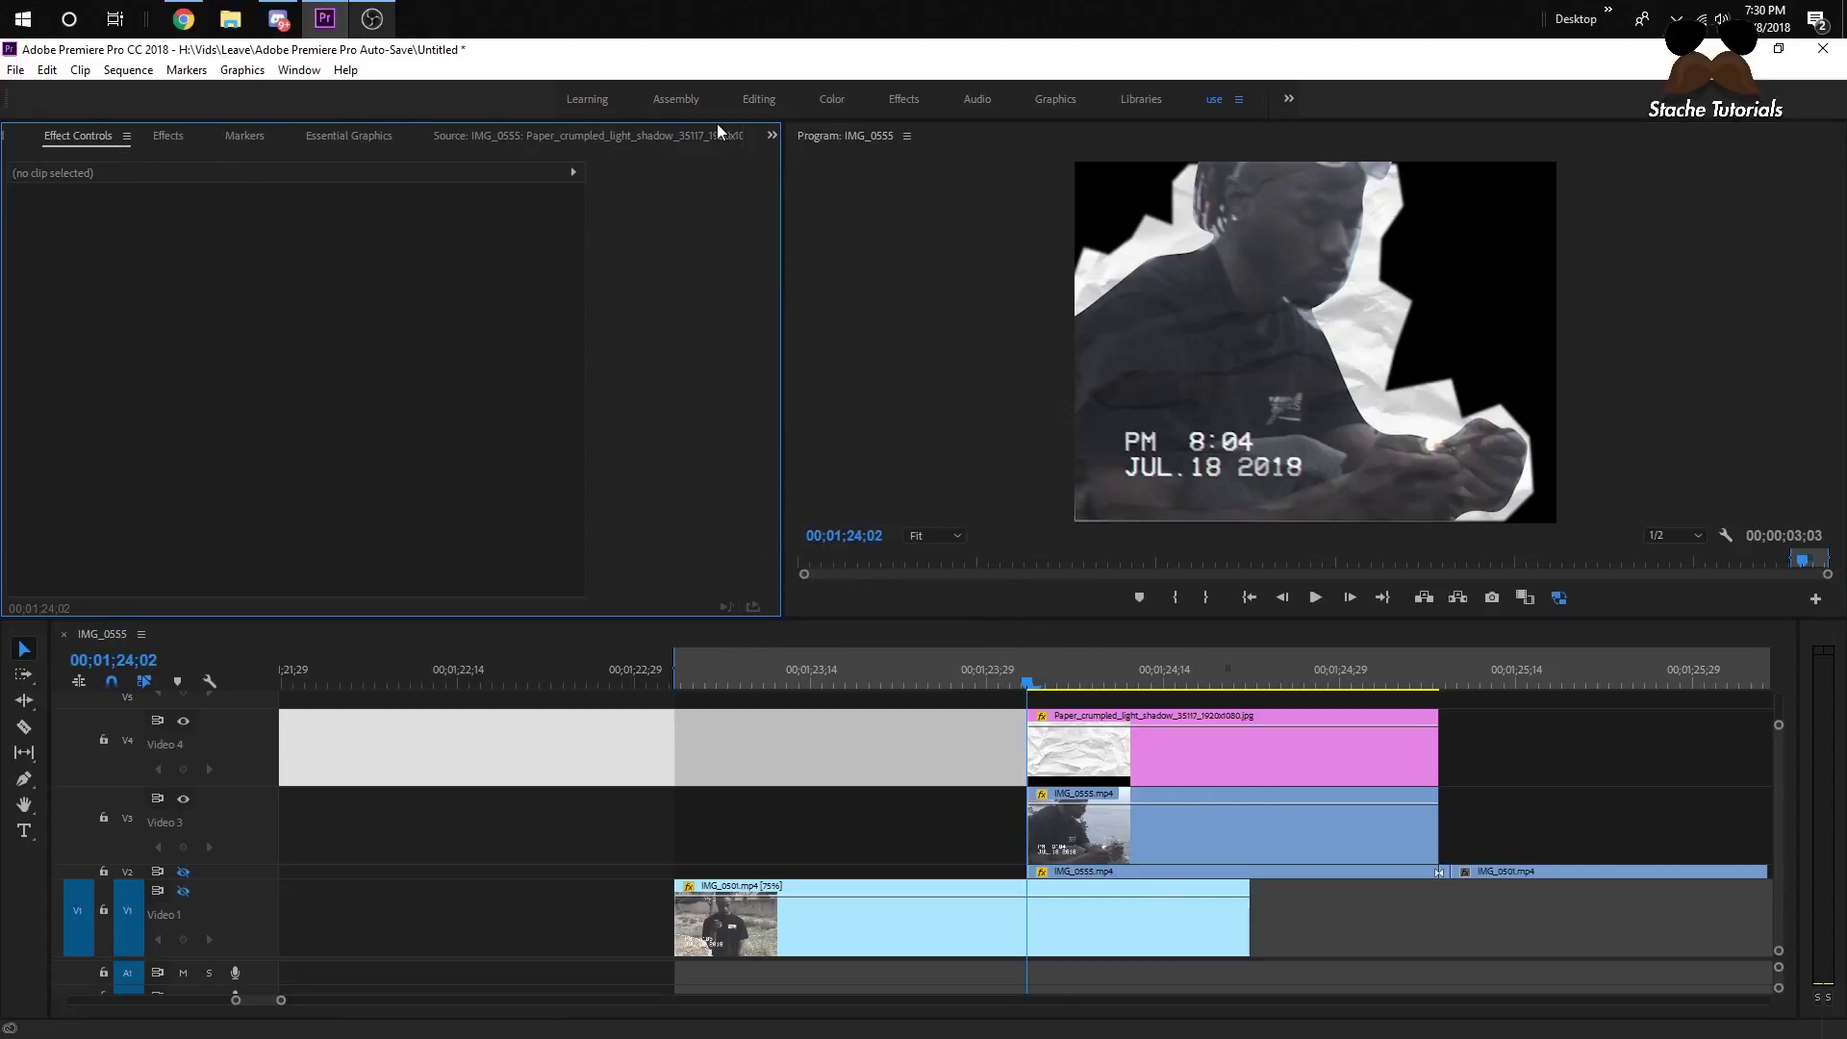
# - Show the project's media and delete the crumpled paper clip on Video 4 and the masked IMG_0555.mp4 copy on Video 3
pyautogui.click(772, 135)
pyautogui.click(797, 159)
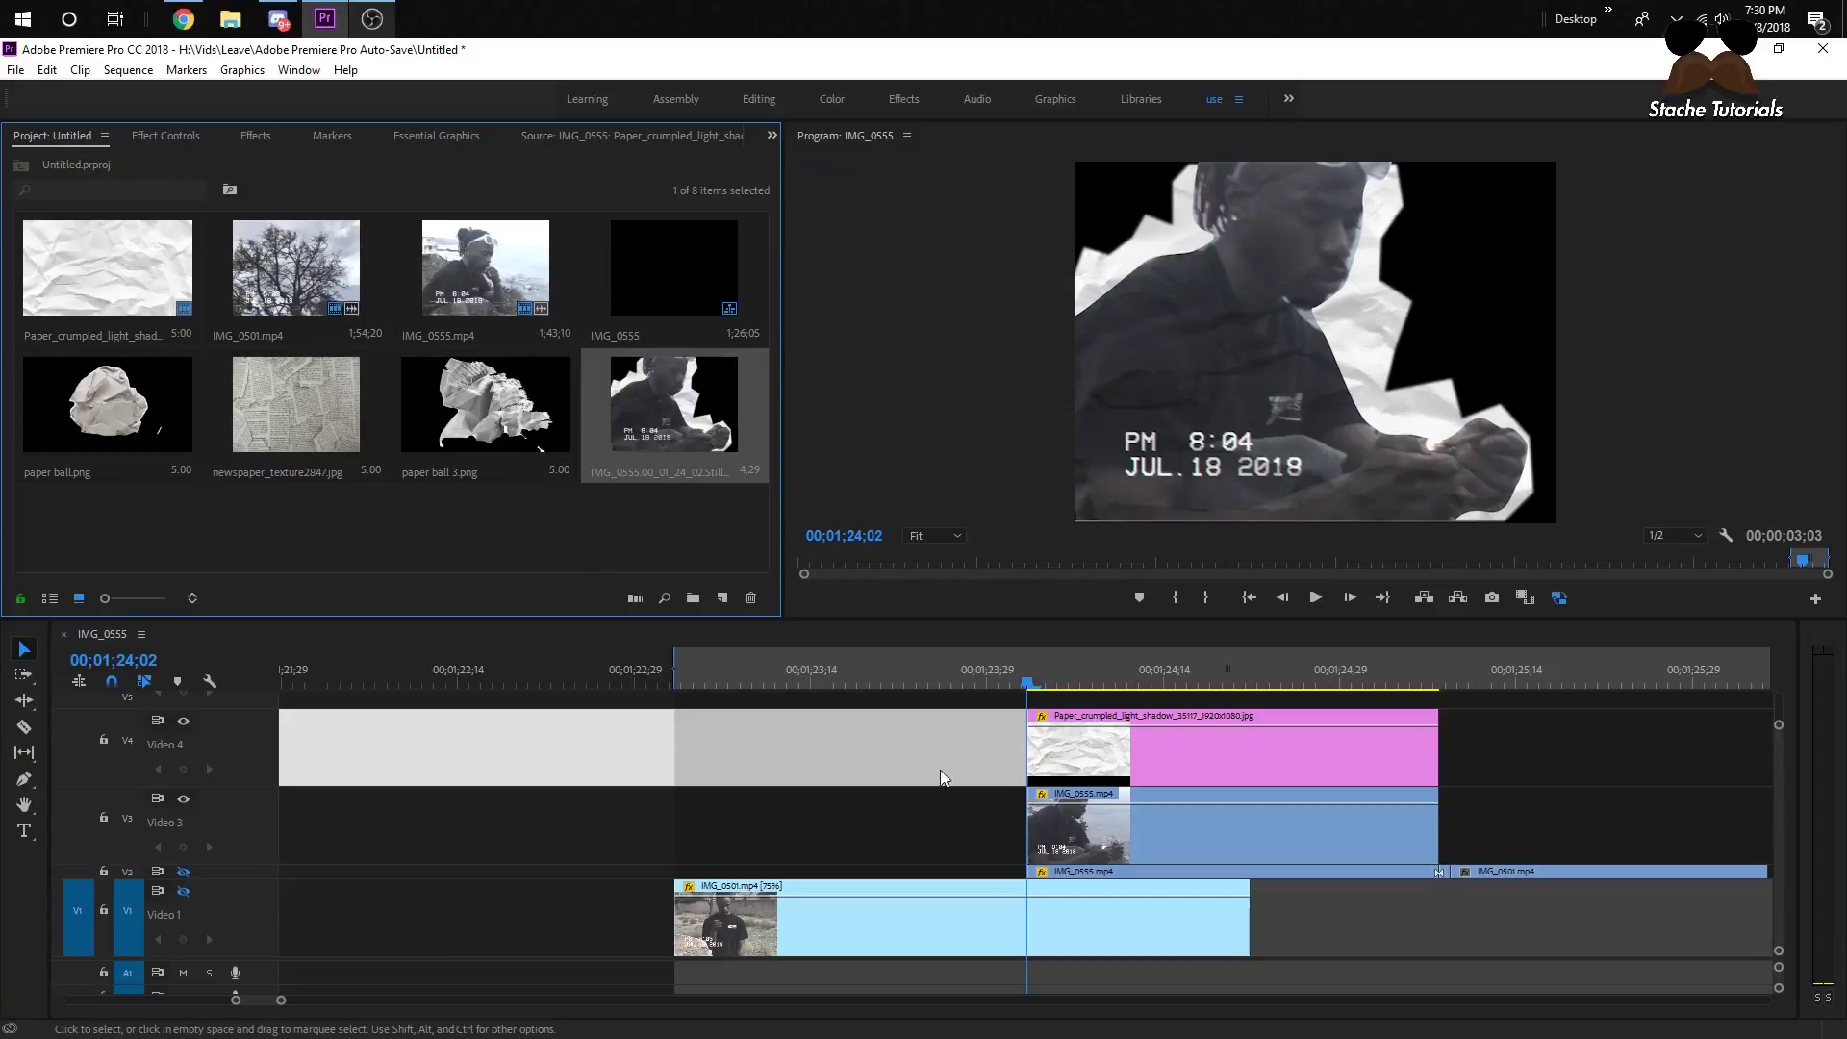
pyautogui.click(1077, 774)
pyautogui.press('Delete')
pyautogui.click(1075, 833)
pyautogui.press('Delete')
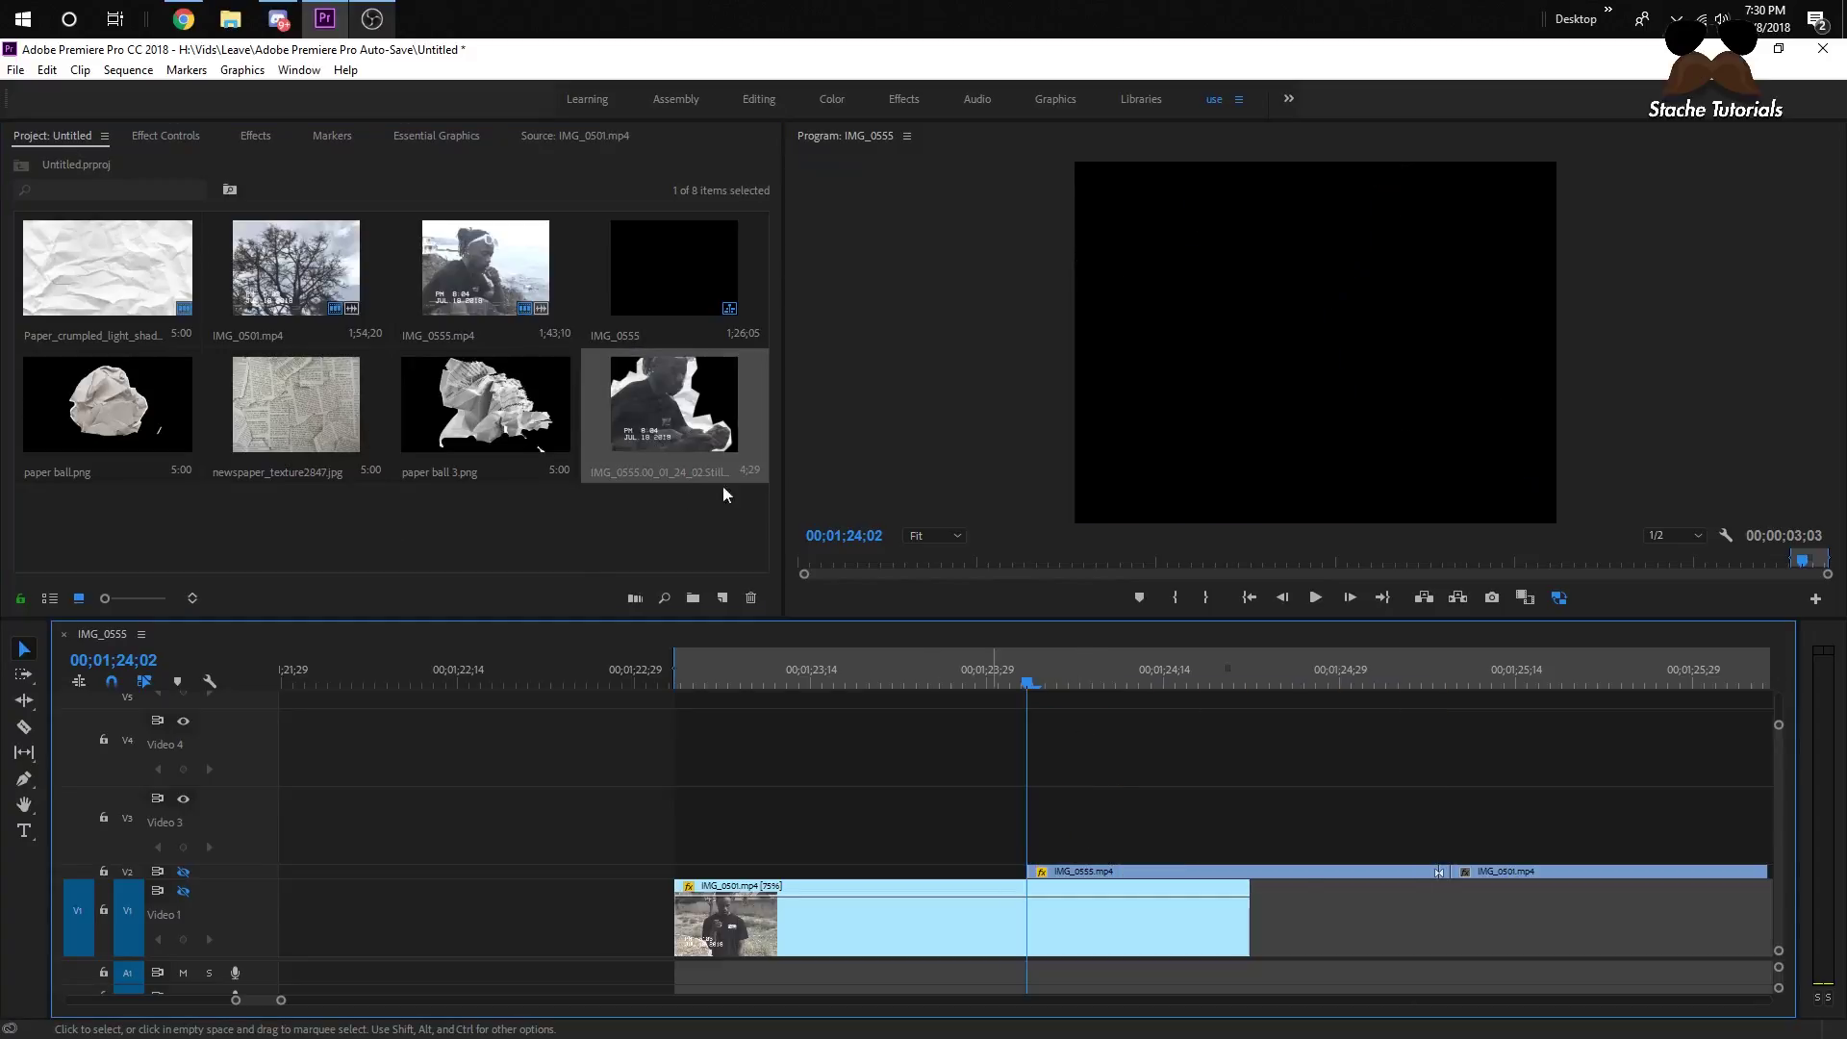
# - Place the exported cutout still on Video 3 at 00;01;24;02 and turn the output of Video 1 and Video 2 back on
pyautogui.moveTo(716, 464); pyautogui.dragTo(1084, 829)
pyautogui.click(183, 872)
pyautogui.click(183, 891)
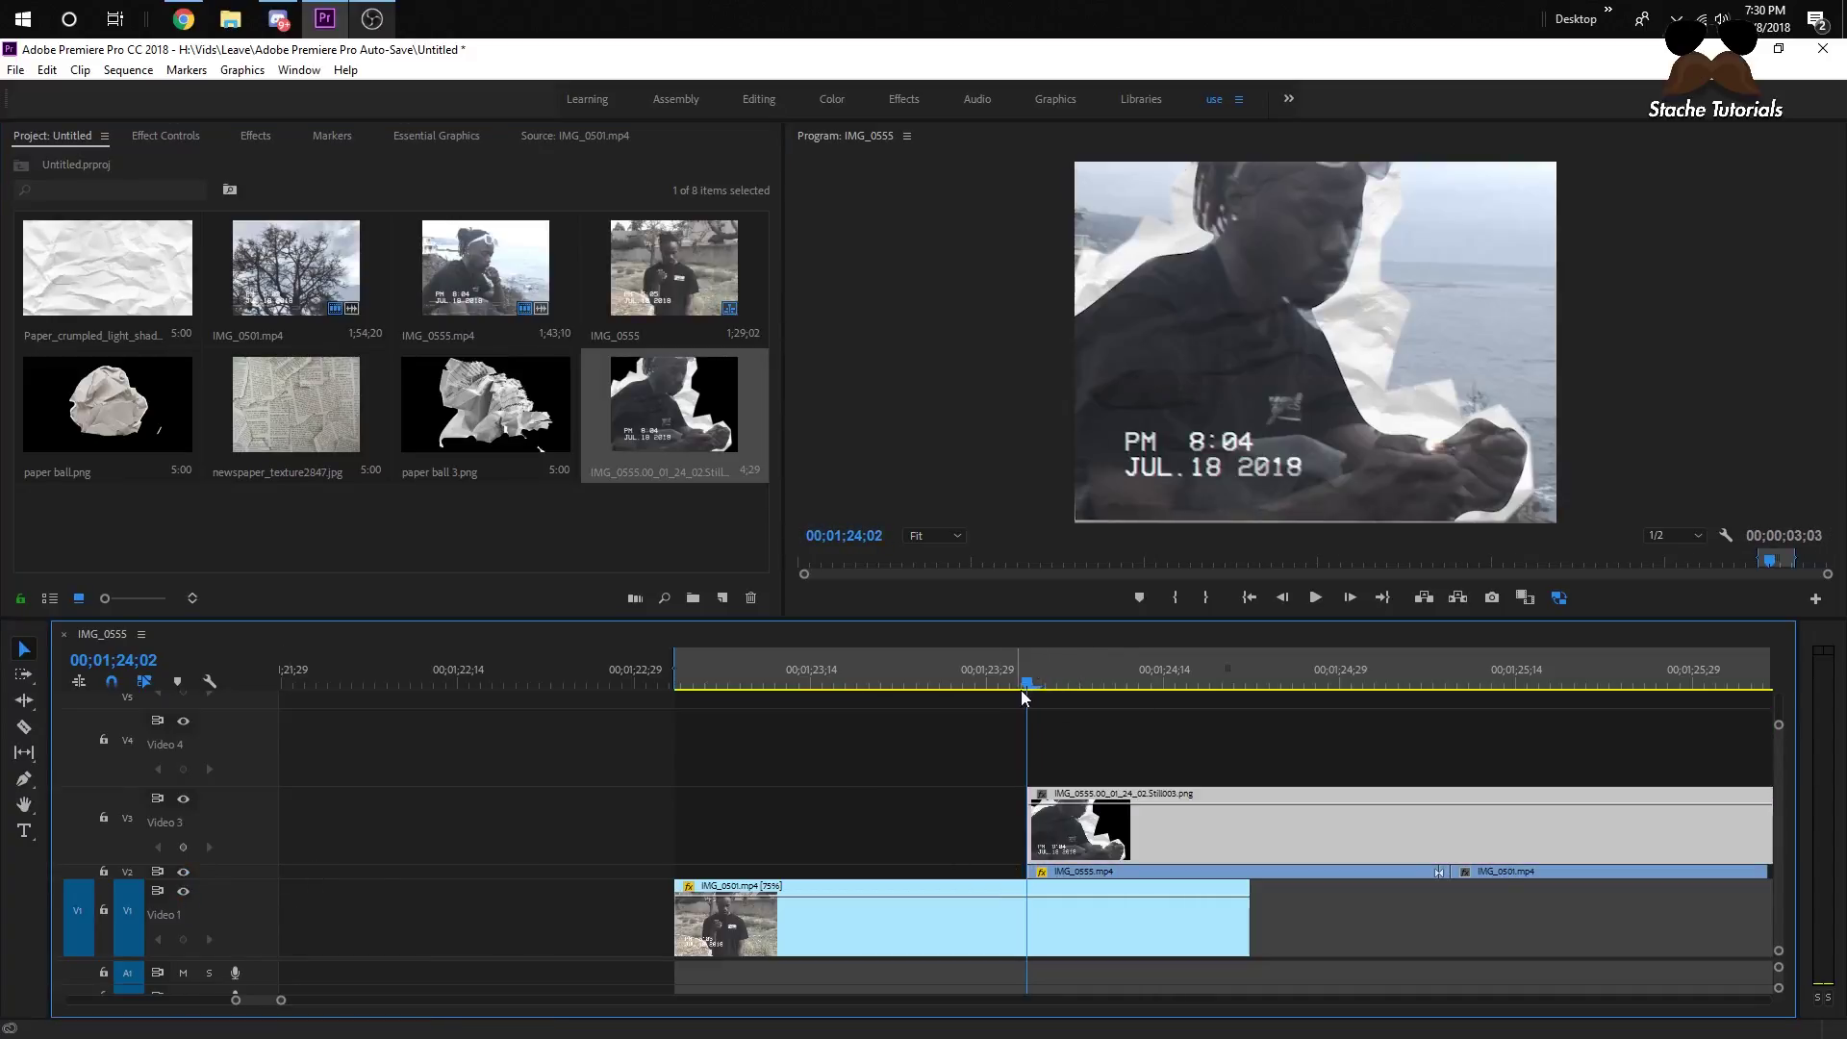
# - Move the still on Video 3 clear of the cut to check the IMG_0555 frame beneath it
pyautogui.click(981, 686)
pyautogui.moveTo(981, 689); pyautogui.dragTo(1028, 689)
pyautogui.moveTo(1073, 832); pyautogui.dragTo(1154, 836)
pyautogui.moveTo(1028, 687)
pyautogui.mouseDown()
pyautogui.moveTo(1049, 687)
pyautogui.moveTo(1026, 688)
pyautogui.mouseUp()
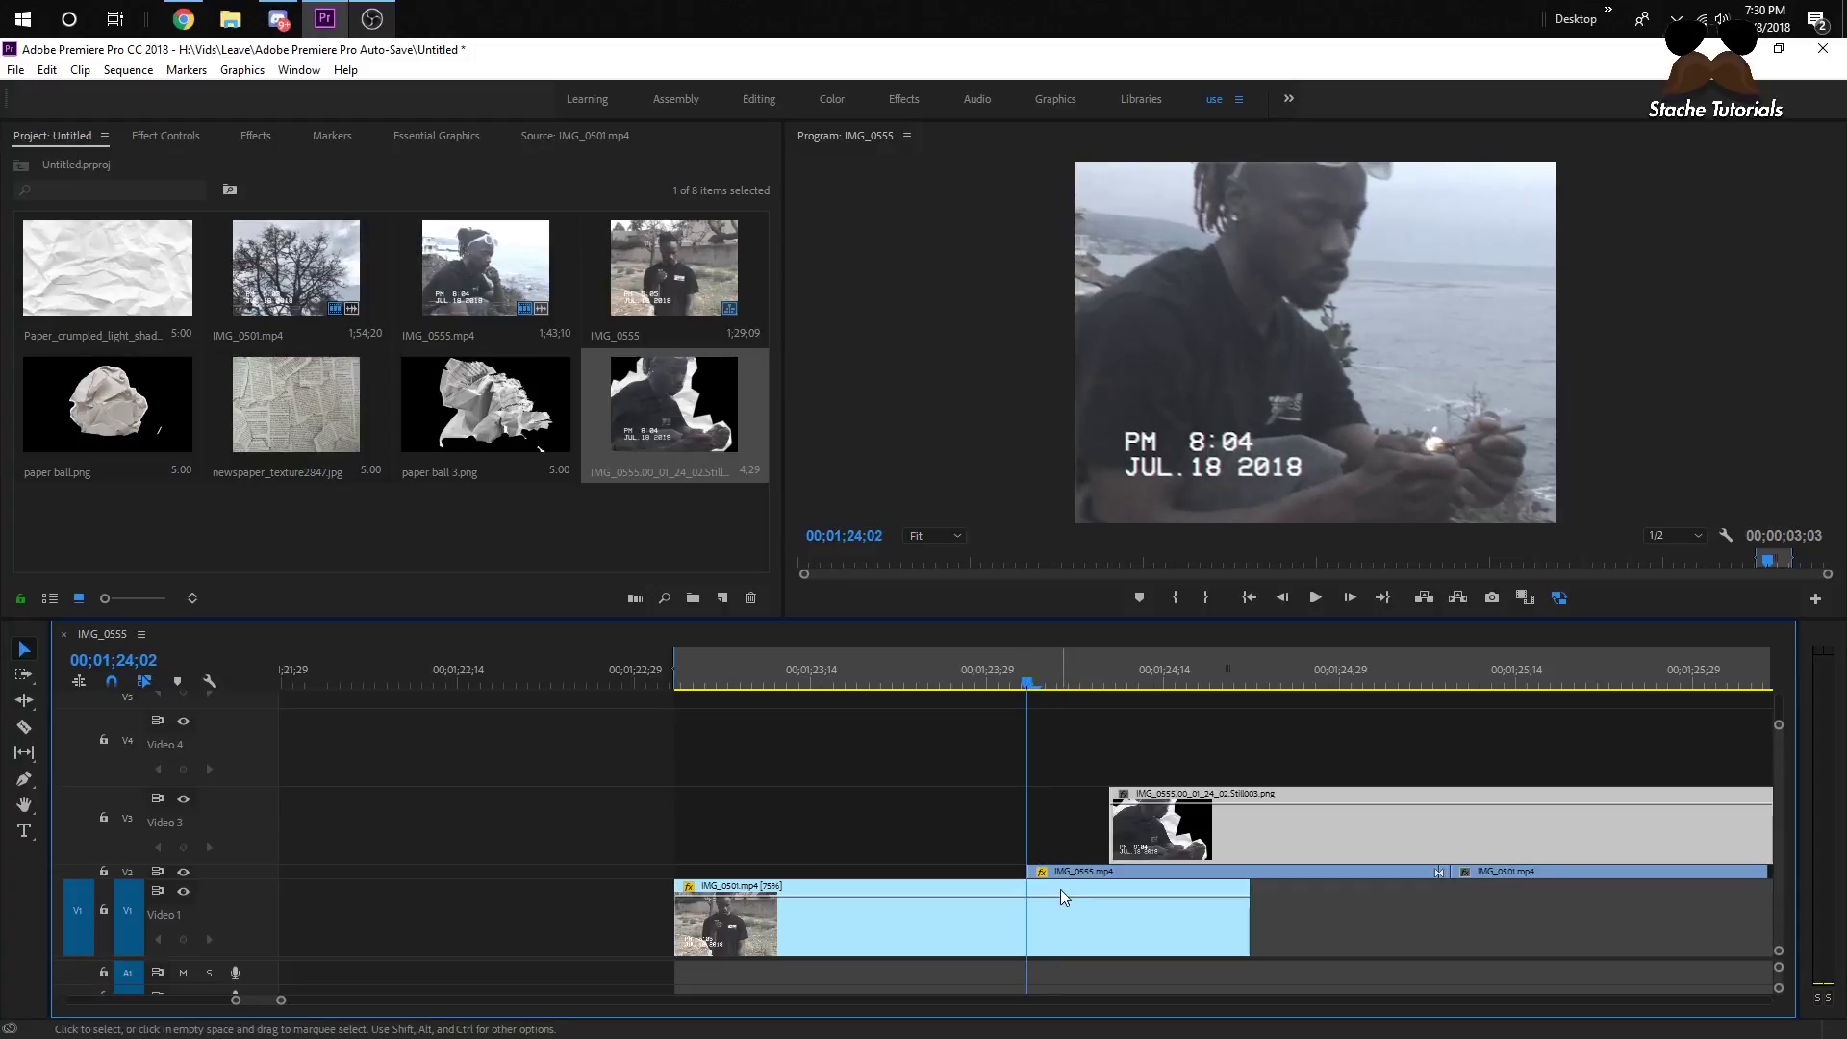
# - Expand the Video 2 track, move the still to start before the IMG_0555.mp4 clip, and return the playhead to 00;01;24;02
pyautogui.doubleClick(239, 867)
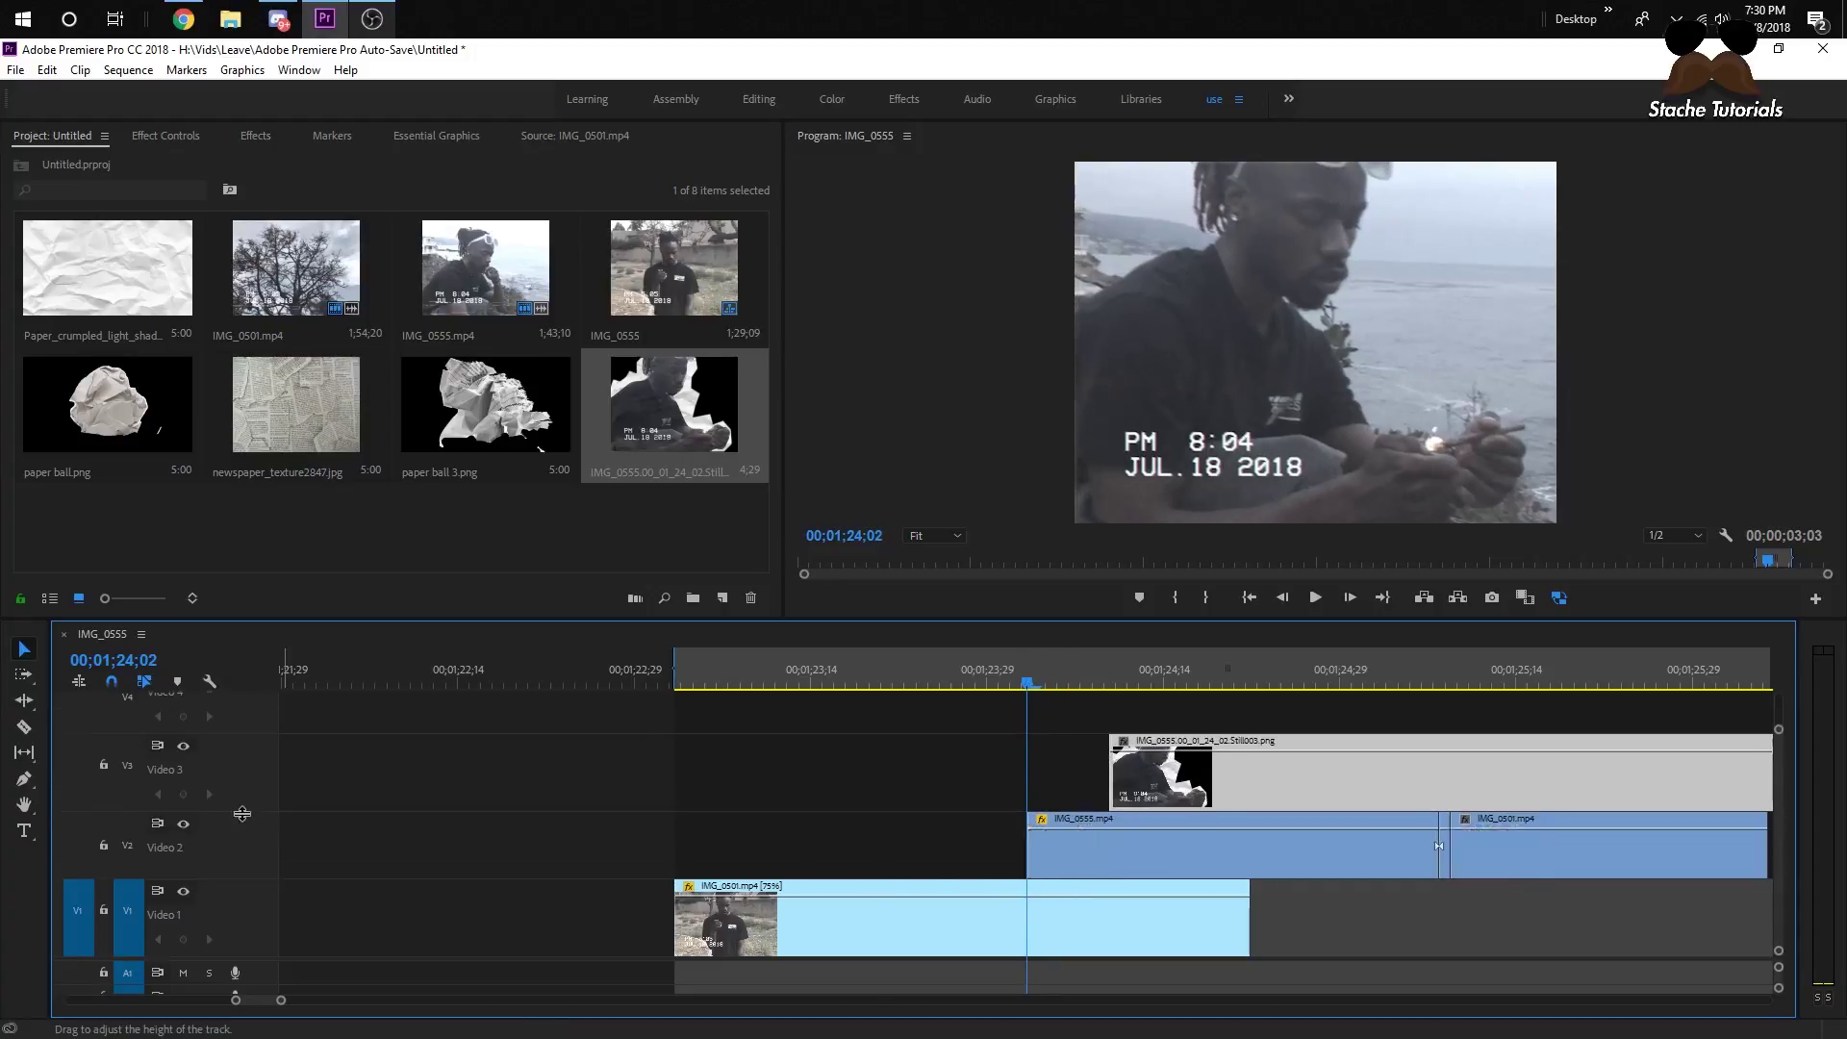
pyautogui.moveTo(1140, 775); pyautogui.dragTo(962, 765)
pyautogui.click(957, 683)
pyautogui.moveTo(962, 681); pyautogui.dragTo(1025, 684)
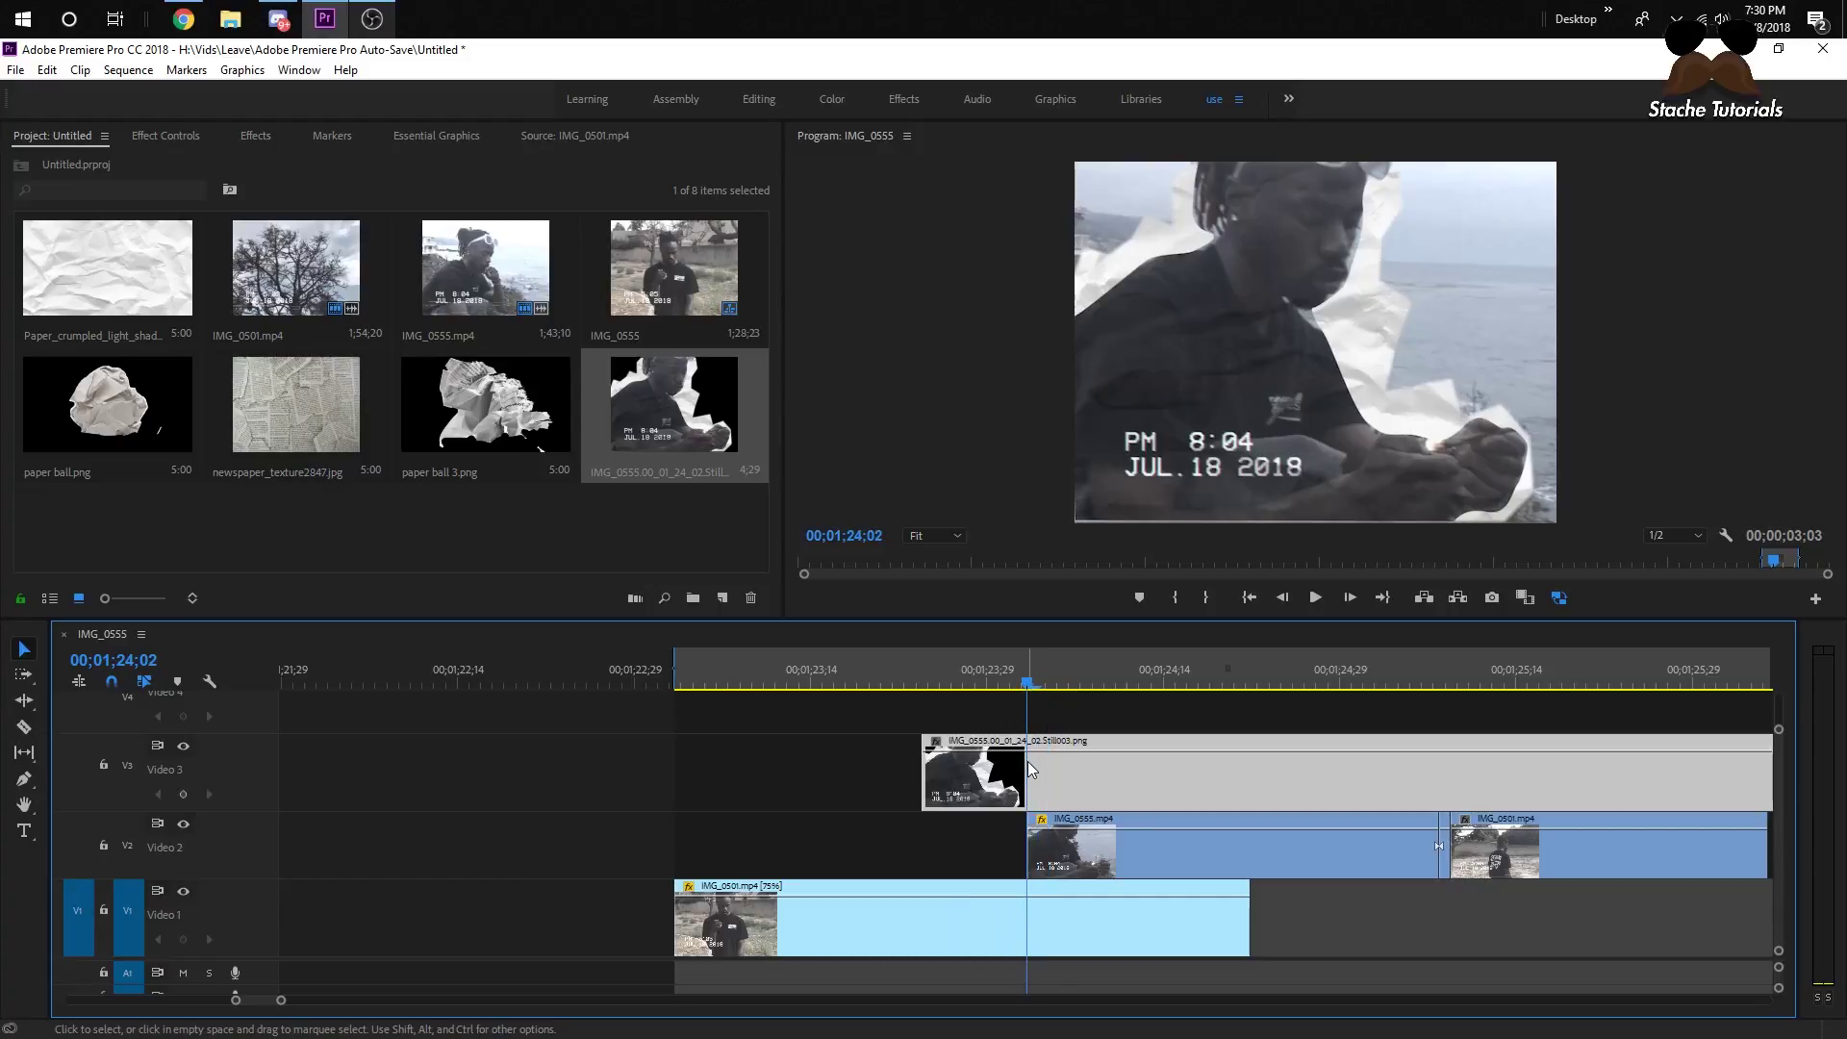
# - Split the still at 00;01;24;02 and delete the part that overlaps the IMG_0555.mp4 clip
pyautogui.hotkey('ctrl', 'k')
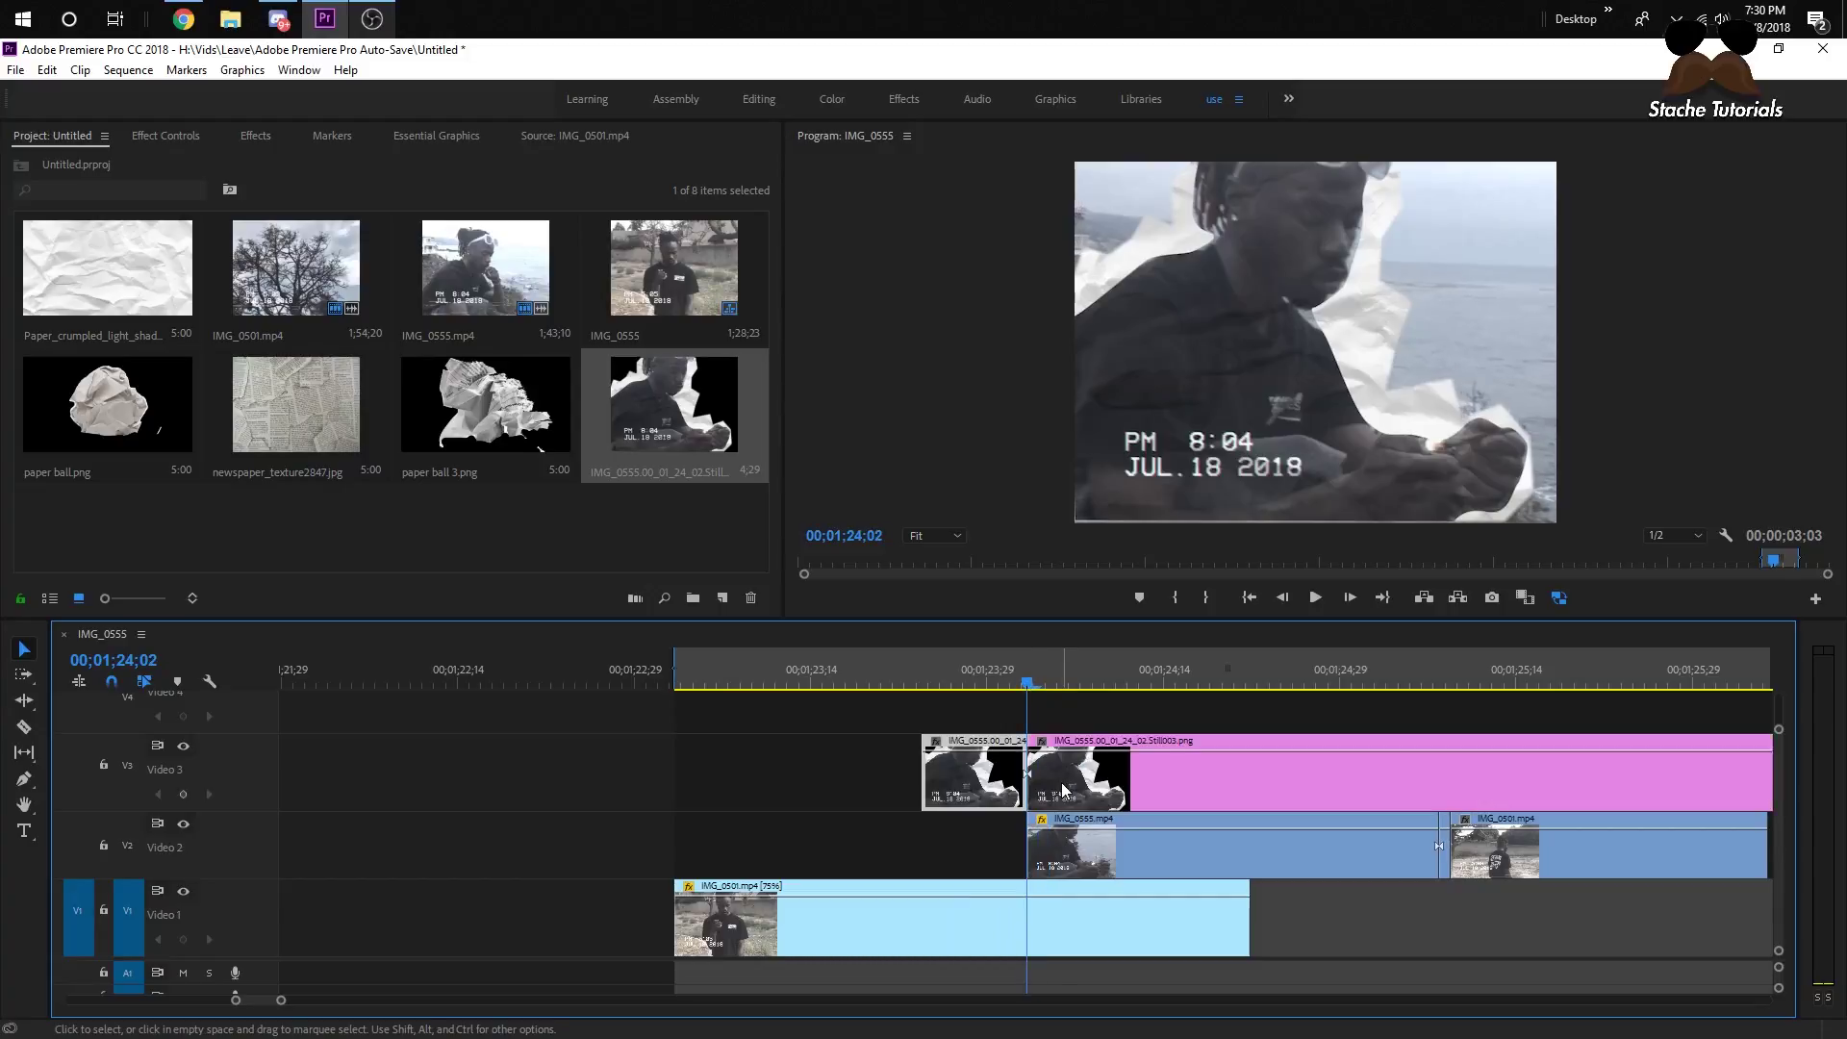
pyautogui.click(1060, 782)
pyautogui.press('Delete')
pyautogui.moveTo(1016, 680)
pyautogui.mouseDown()
pyautogui.moveTo(948, 683)
pyautogui.moveTo(1030, 684)
pyautogui.mouseUp()
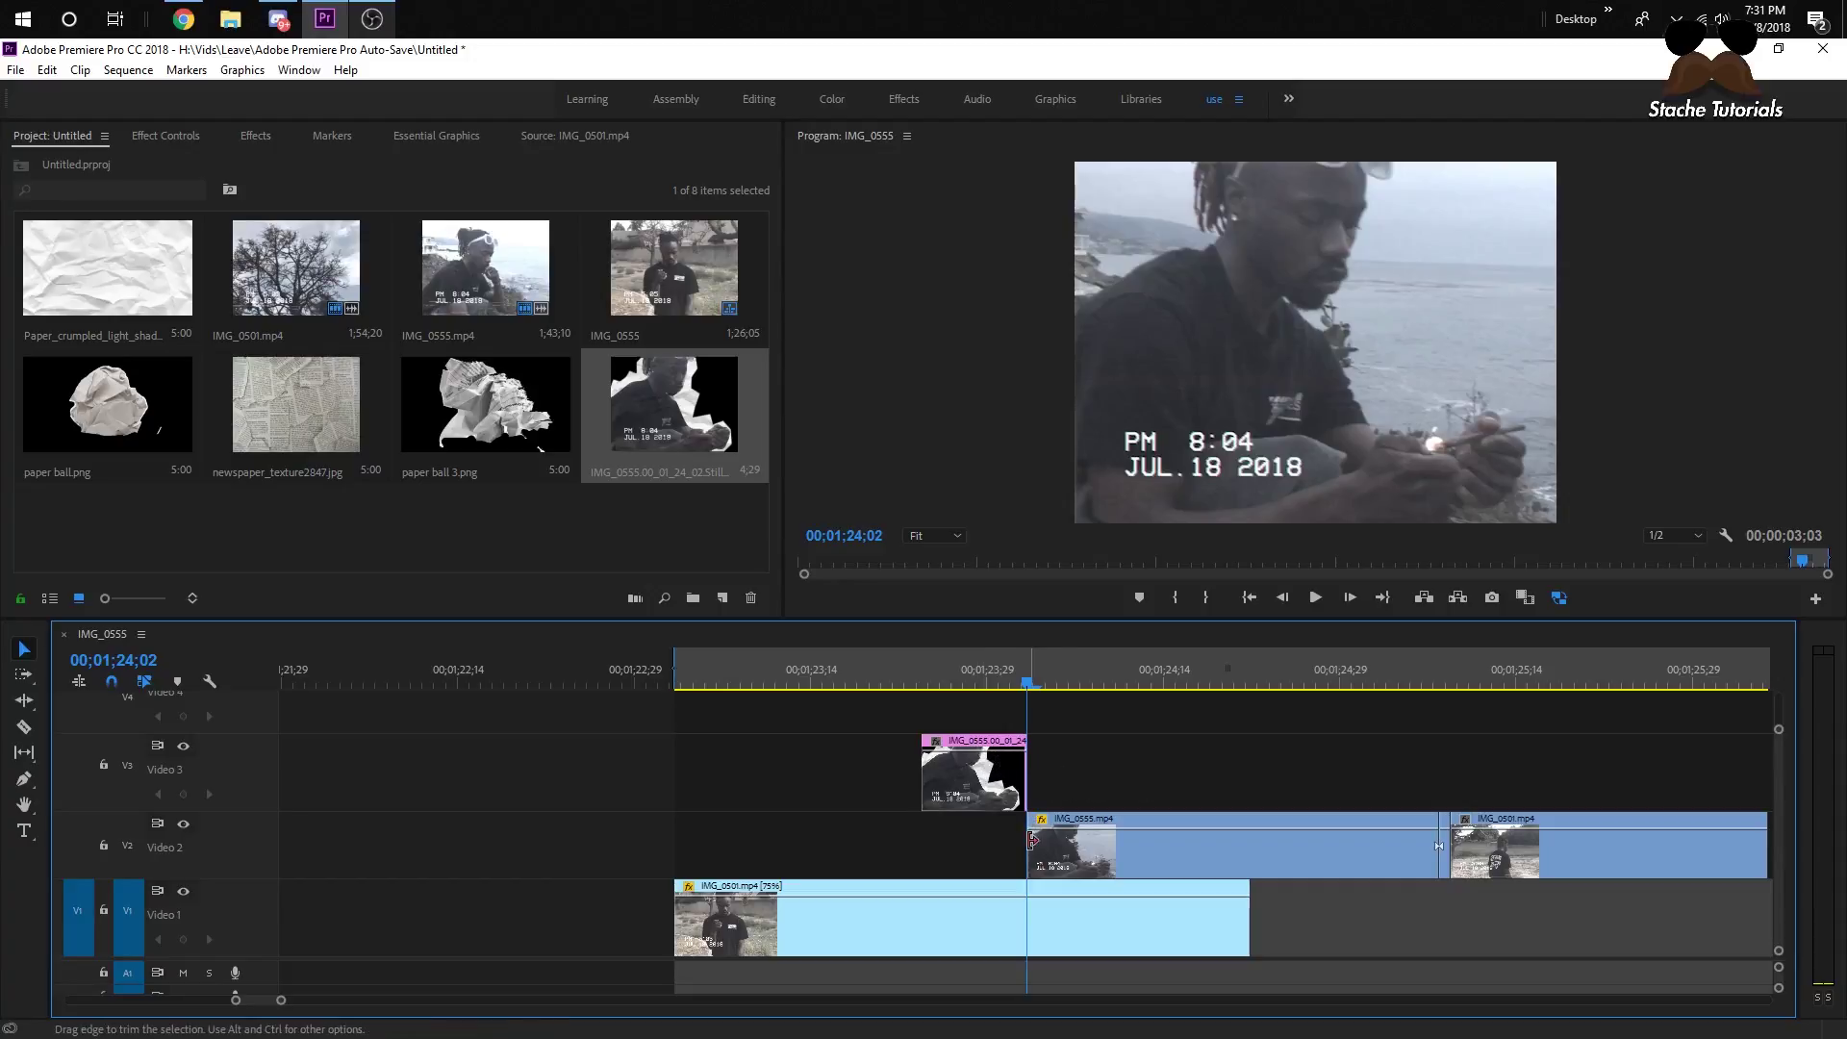
pyautogui.moveTo(1020, 680); pyautogui.dragTo(1022, 685)
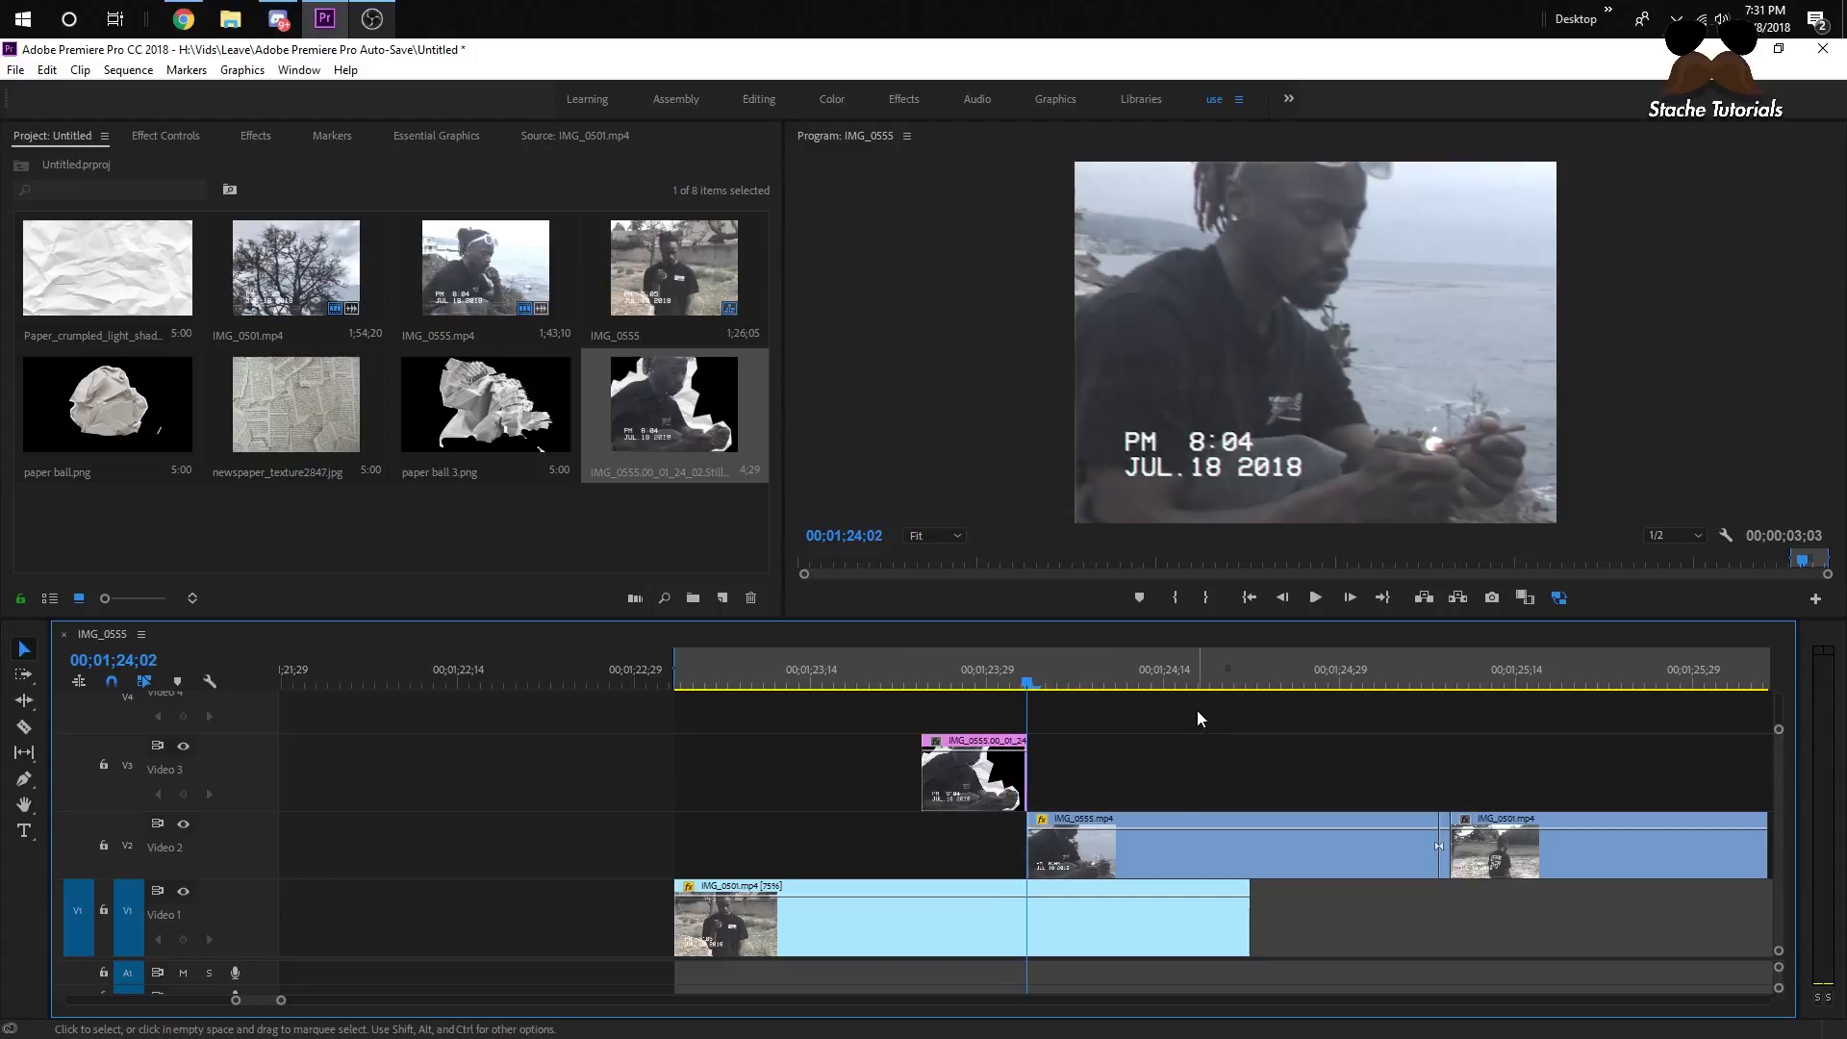
# - Step back 15 frames to 00;01;23;17 and extend the start of the still to that frame
pyautogui.click(1283, 597)
pyautogui.click(1282, 597)
pyautogui.click(1282, 597)
pyautogui.click(1282, 598)
pyautogui.click(1282, 598)
pyautogui.click(1282, 598)
pyautogui.click(1282, 597)
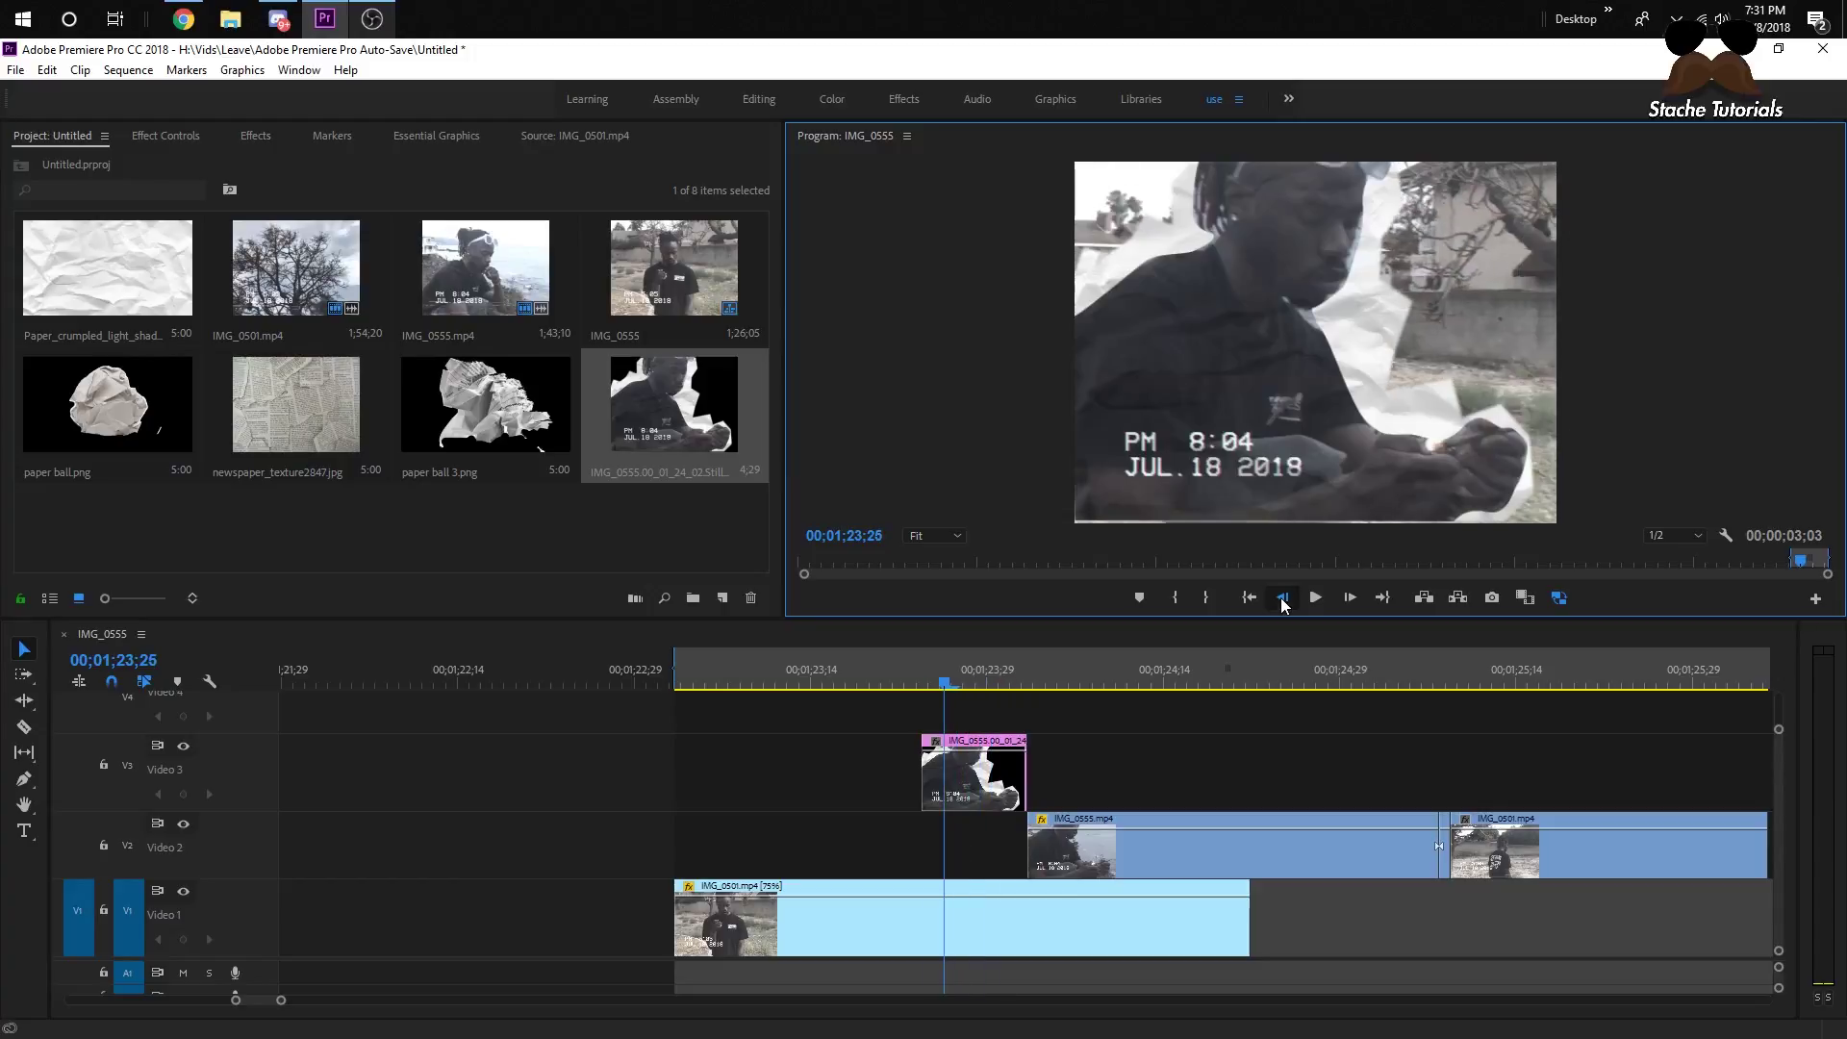
pyautogui.click(1282, 597)
pyautogui.click(1282, 597)
pyautogui.click(1282, 597)
pyautogui.click(1282, 597)
pyautogui.click(1282, 598)
pyautogui.click(1282, 598)
pyautogui.click(1282, 597)
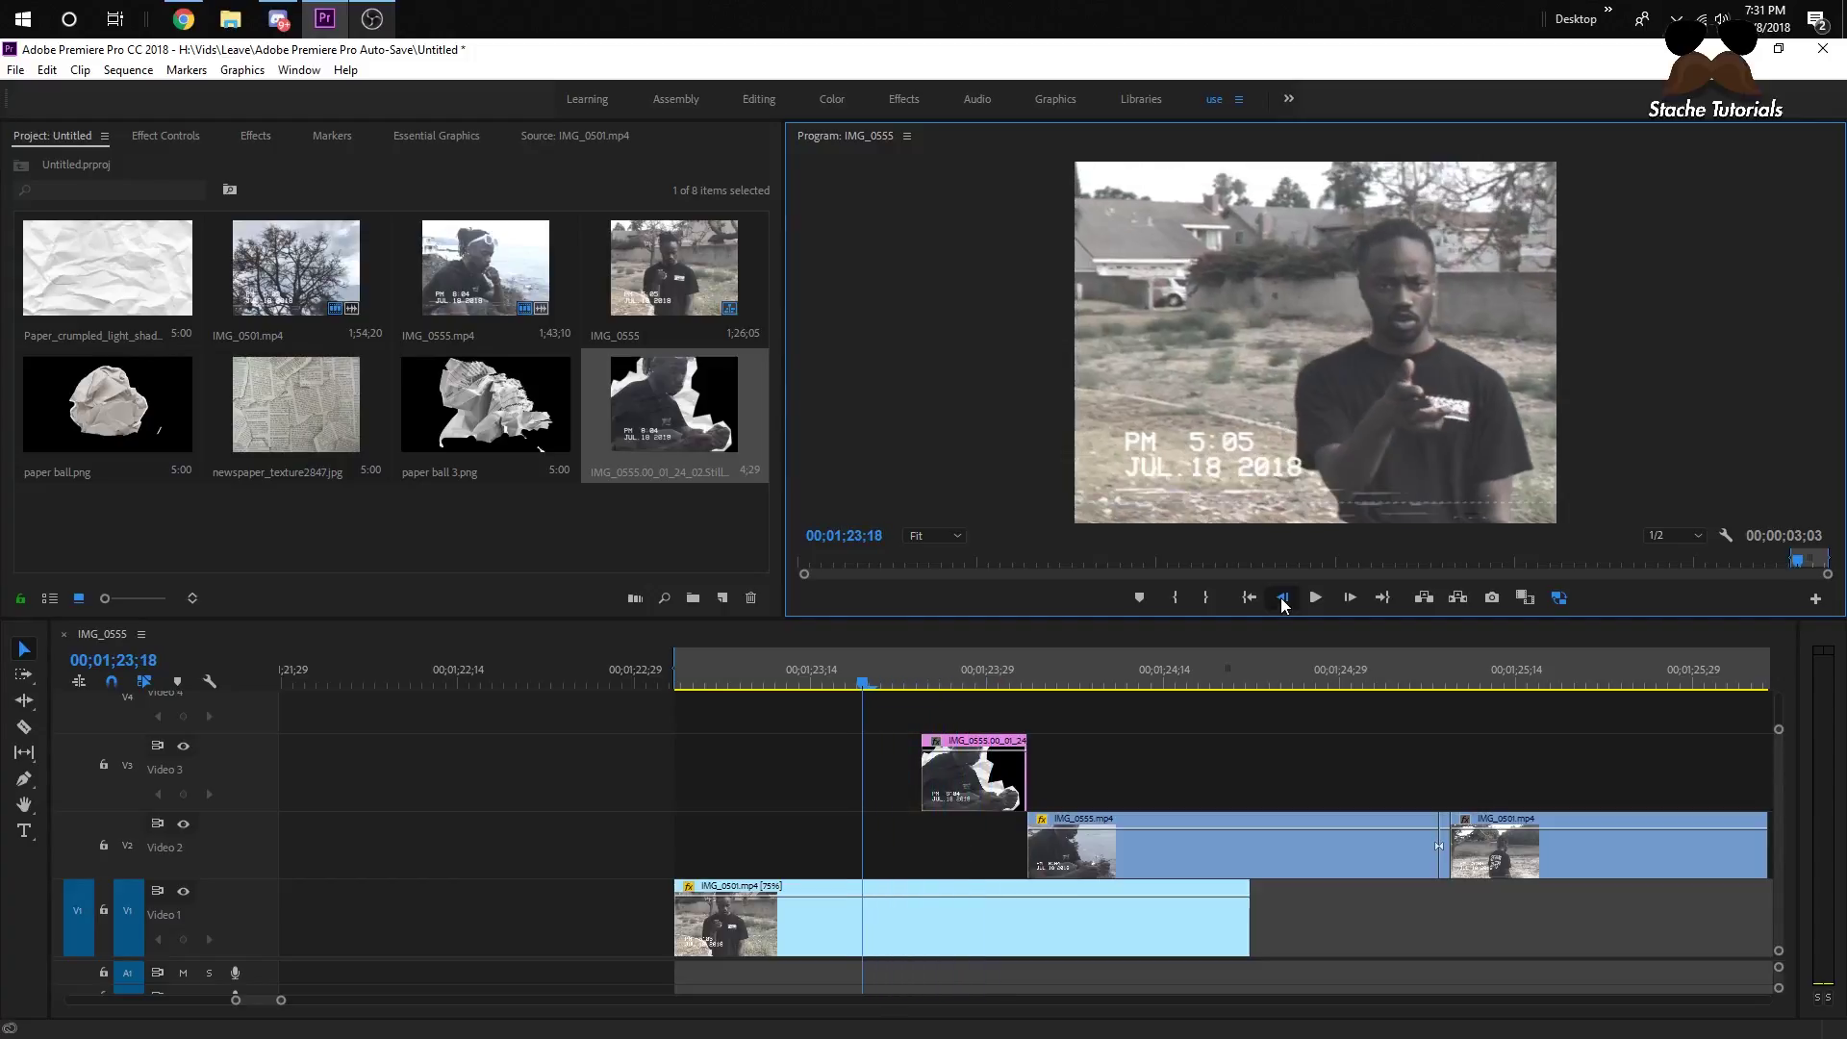
pyautogui.click(1282, 598)
pyautogui.moveTo(927, 791); pyautogui.dragTo(851, 792)
# - Play the transition several times to check when the cutout still appears over IMG_0501.mp4
pyautogui.click(805, 674)
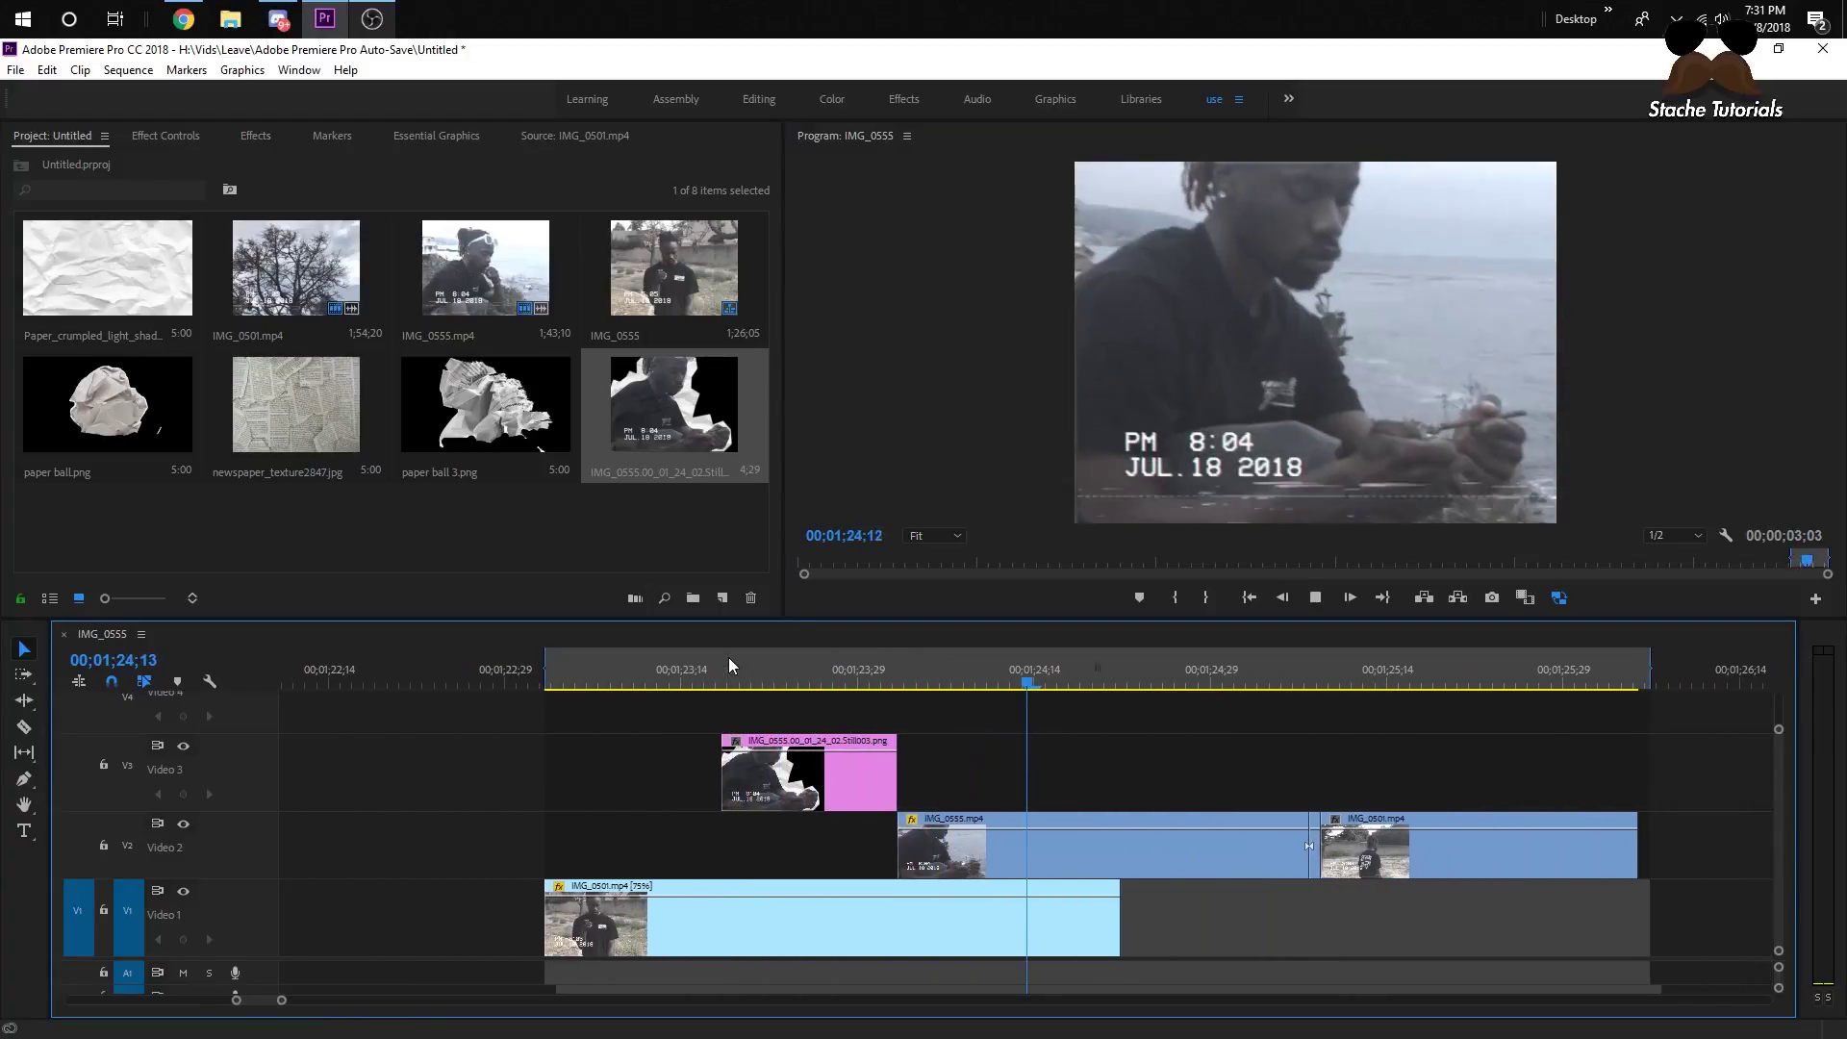
pyautogui.press('space')
pyautogui.click(632, 683)
pyautogui.press('space')
pyautogui.press('space')
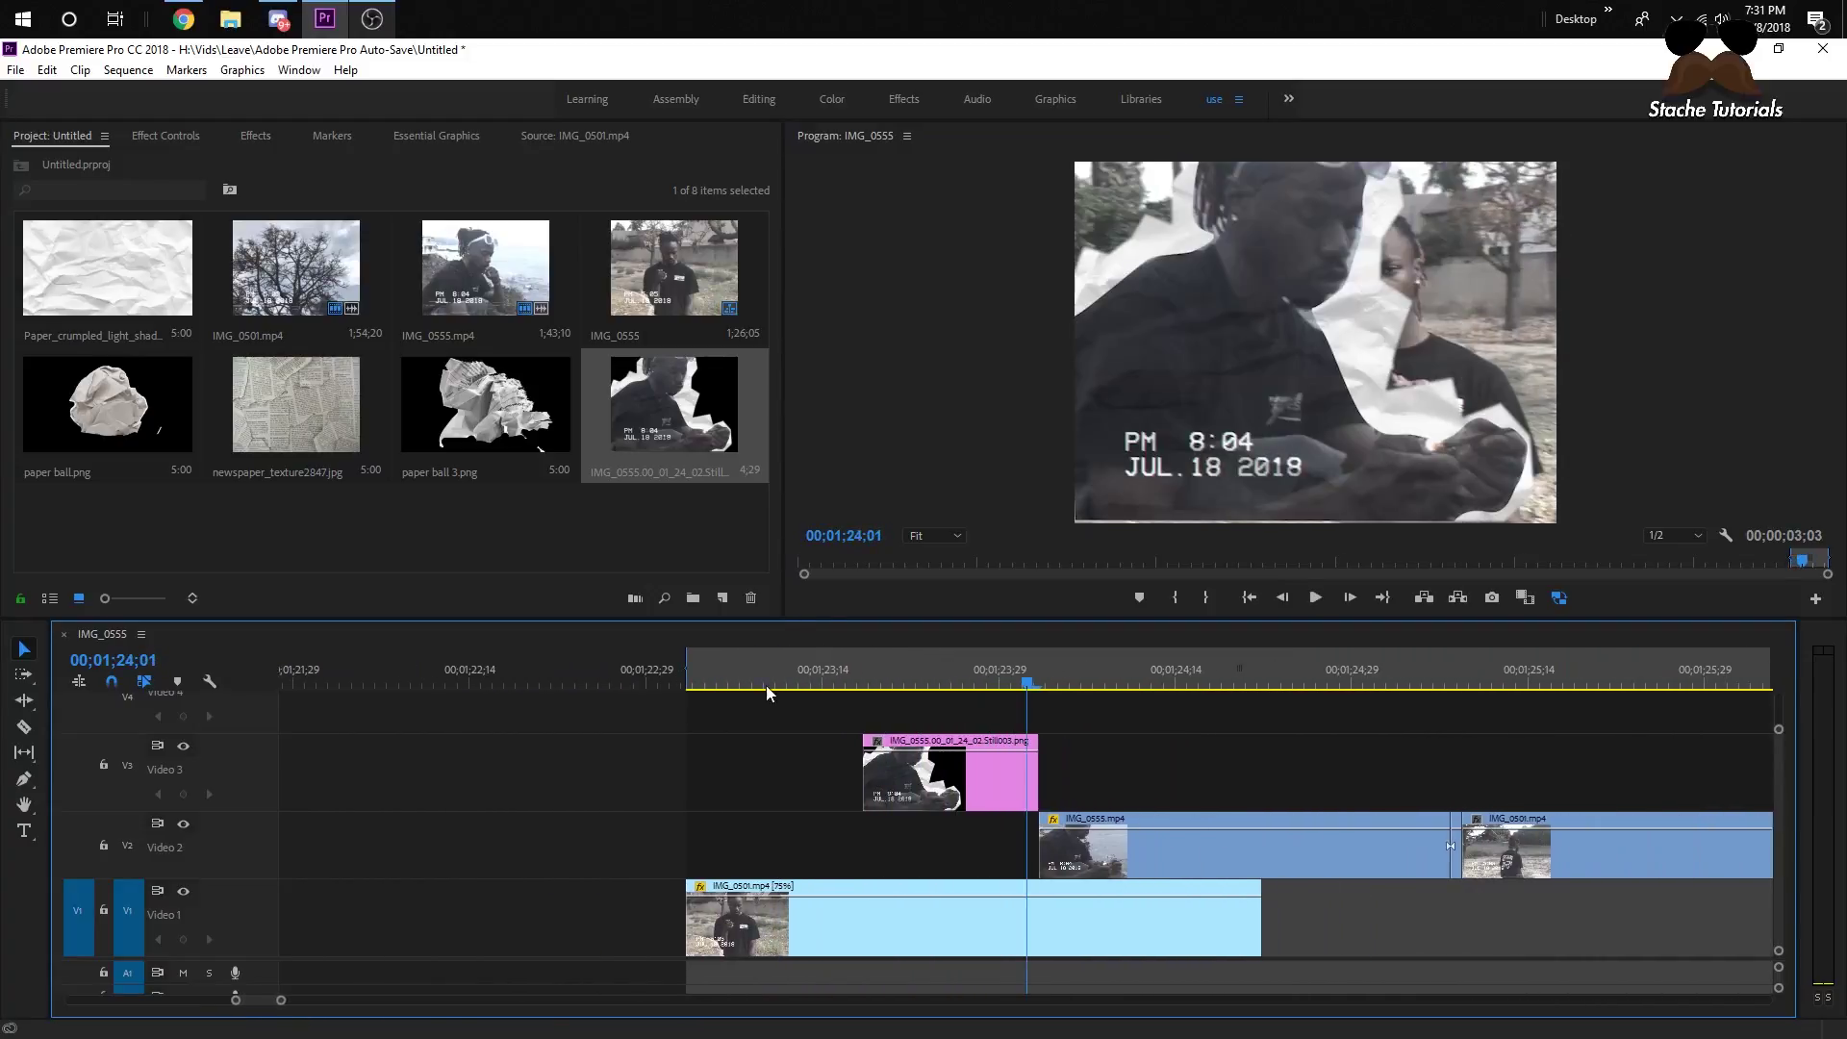
pyautogui.moveTo(797, 672); pyautogui.dragTo(880, 666)
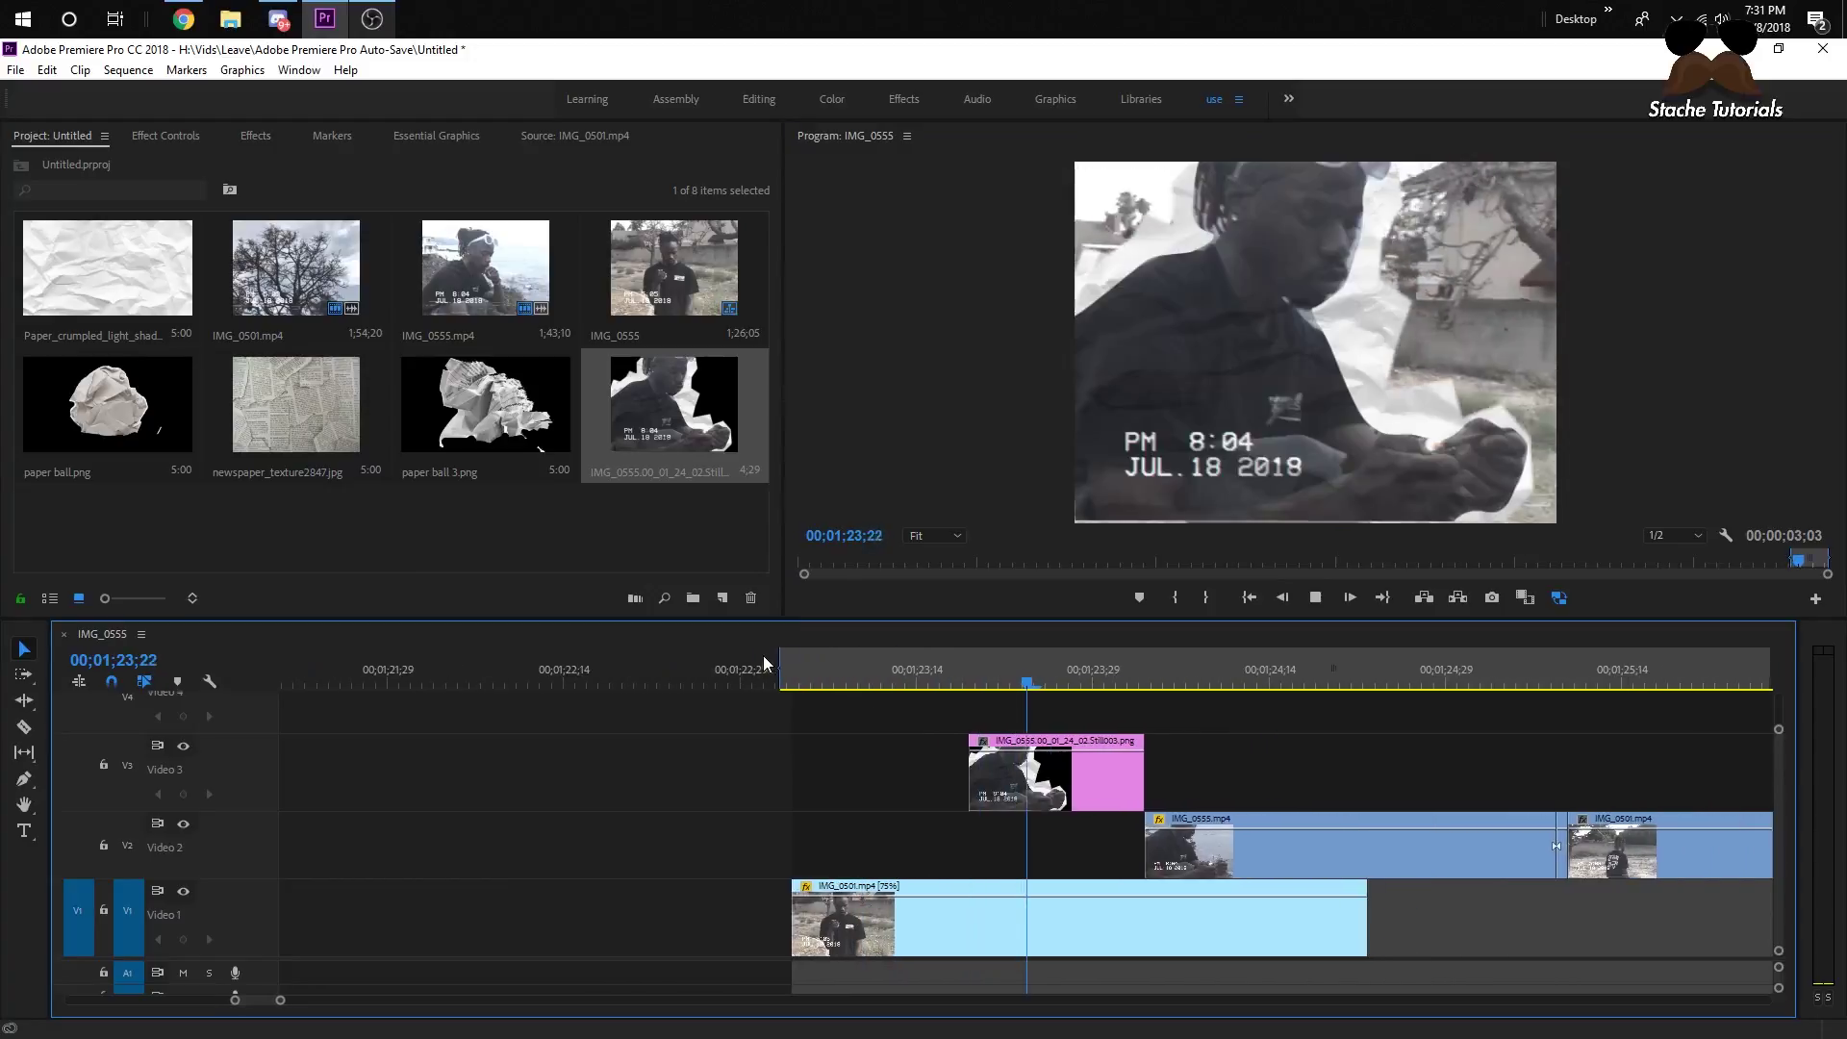
pyautogui.press('space')
pyautogui.click(674, 666)
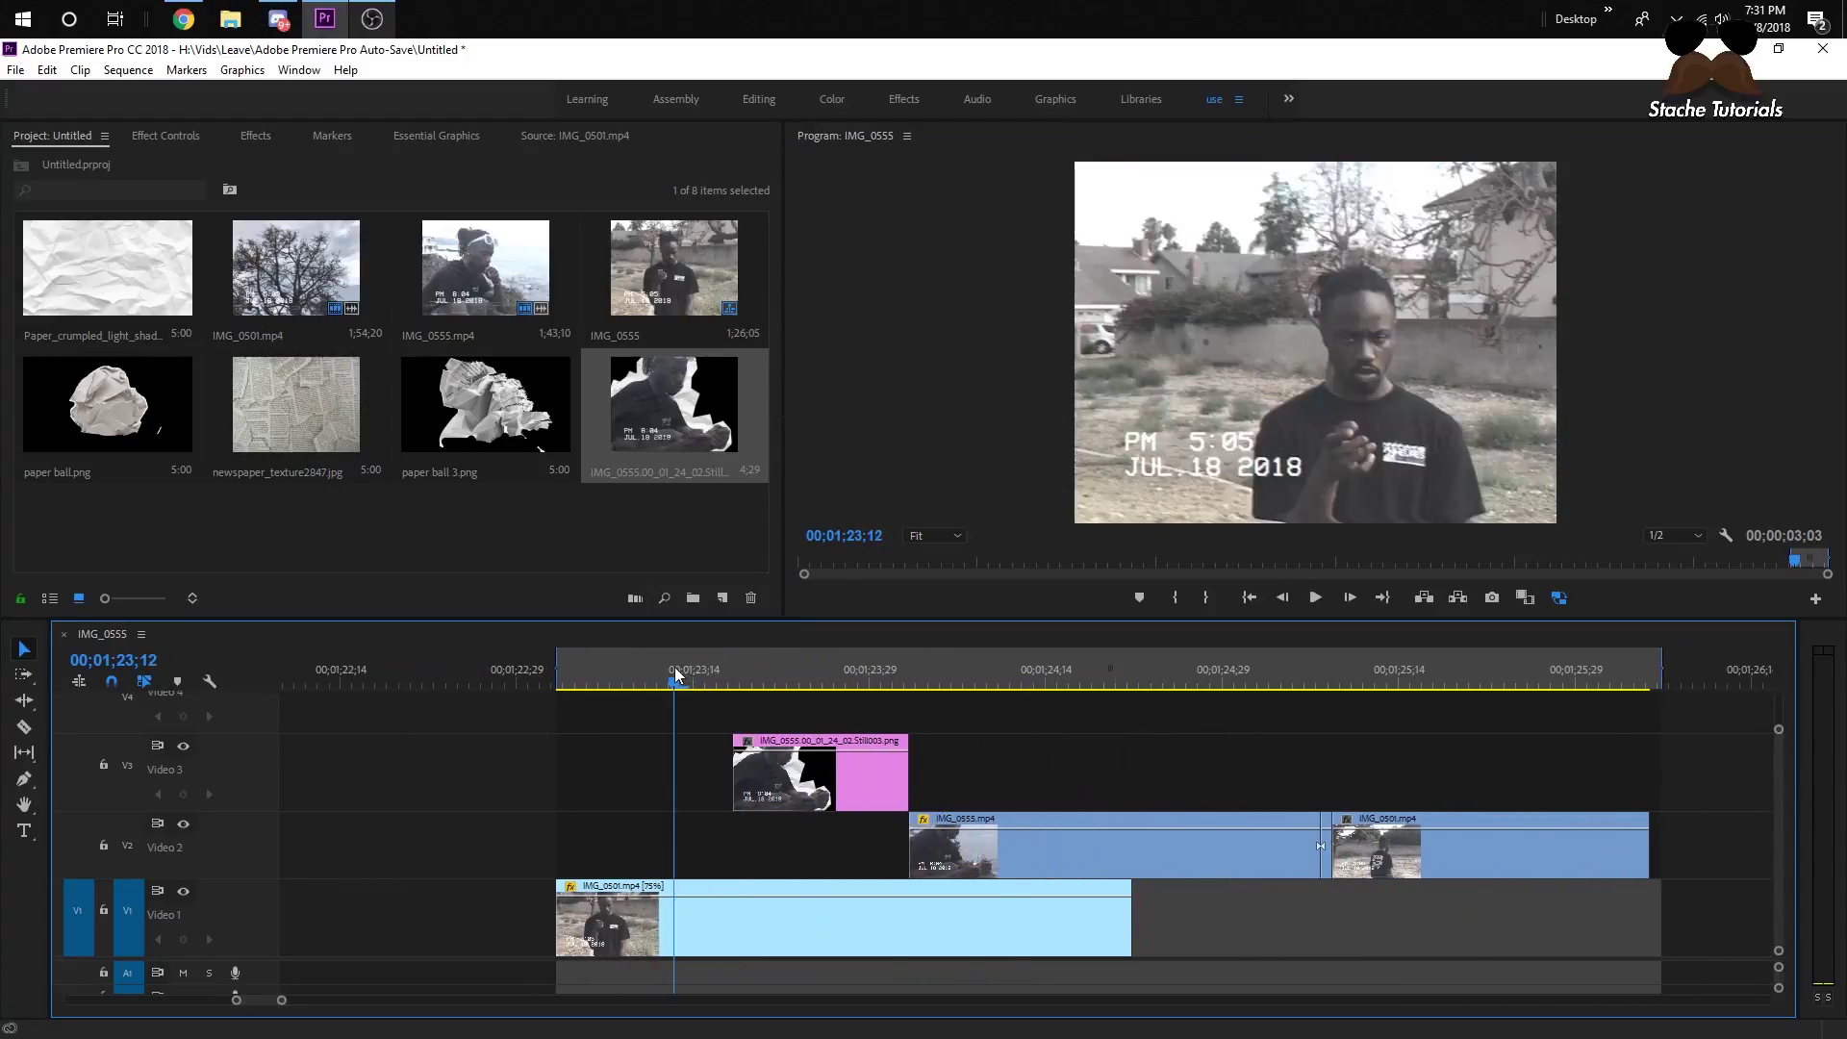
pyautogui.press('space')
pyautogui.click(673, 667)
pyautogui.press('space')
pyautogui.click(674, 667)
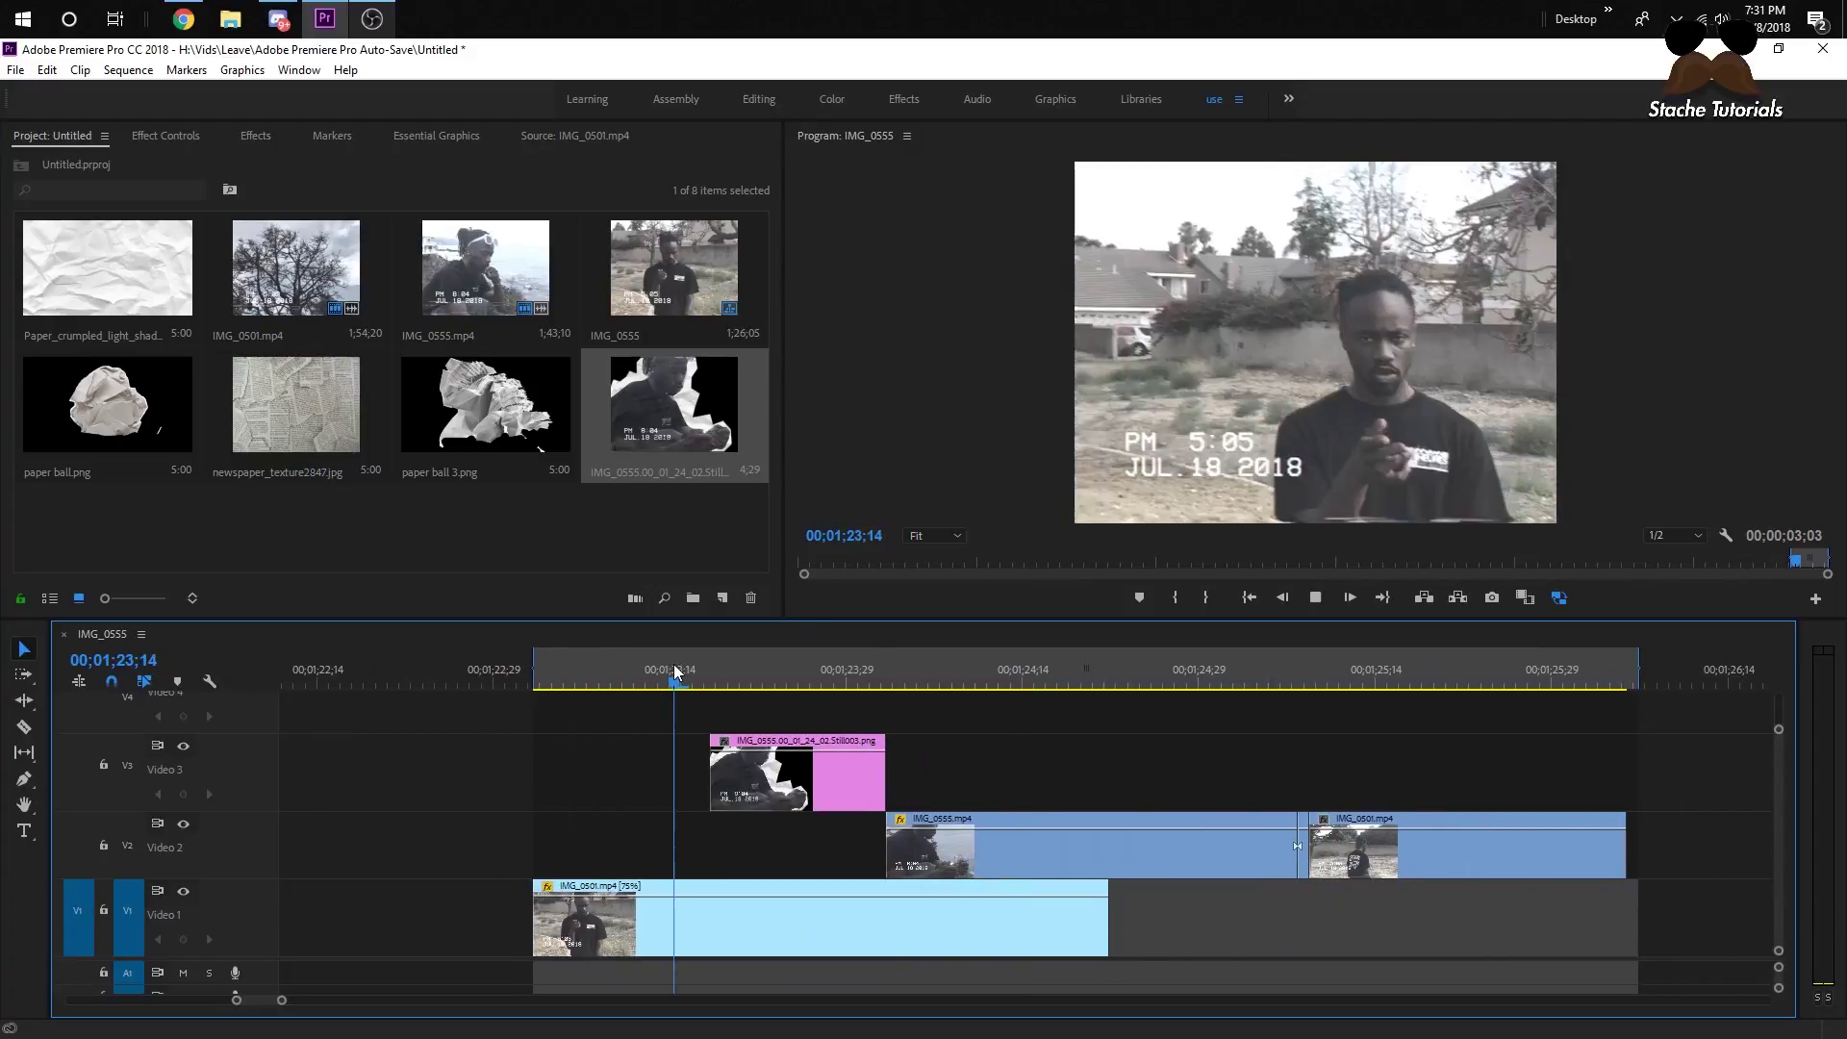
pyautogui.press('space')
pyautogui.click(739, 667)
pyautogui.moveTo(740, 671)
pyautogui.mouseDown()
pyautogui.moveTo(938, 700)
pyautogui.moveTo(695, 673)
pyautogui.moveTo(758, 685)
pyautogui.mouseUp()
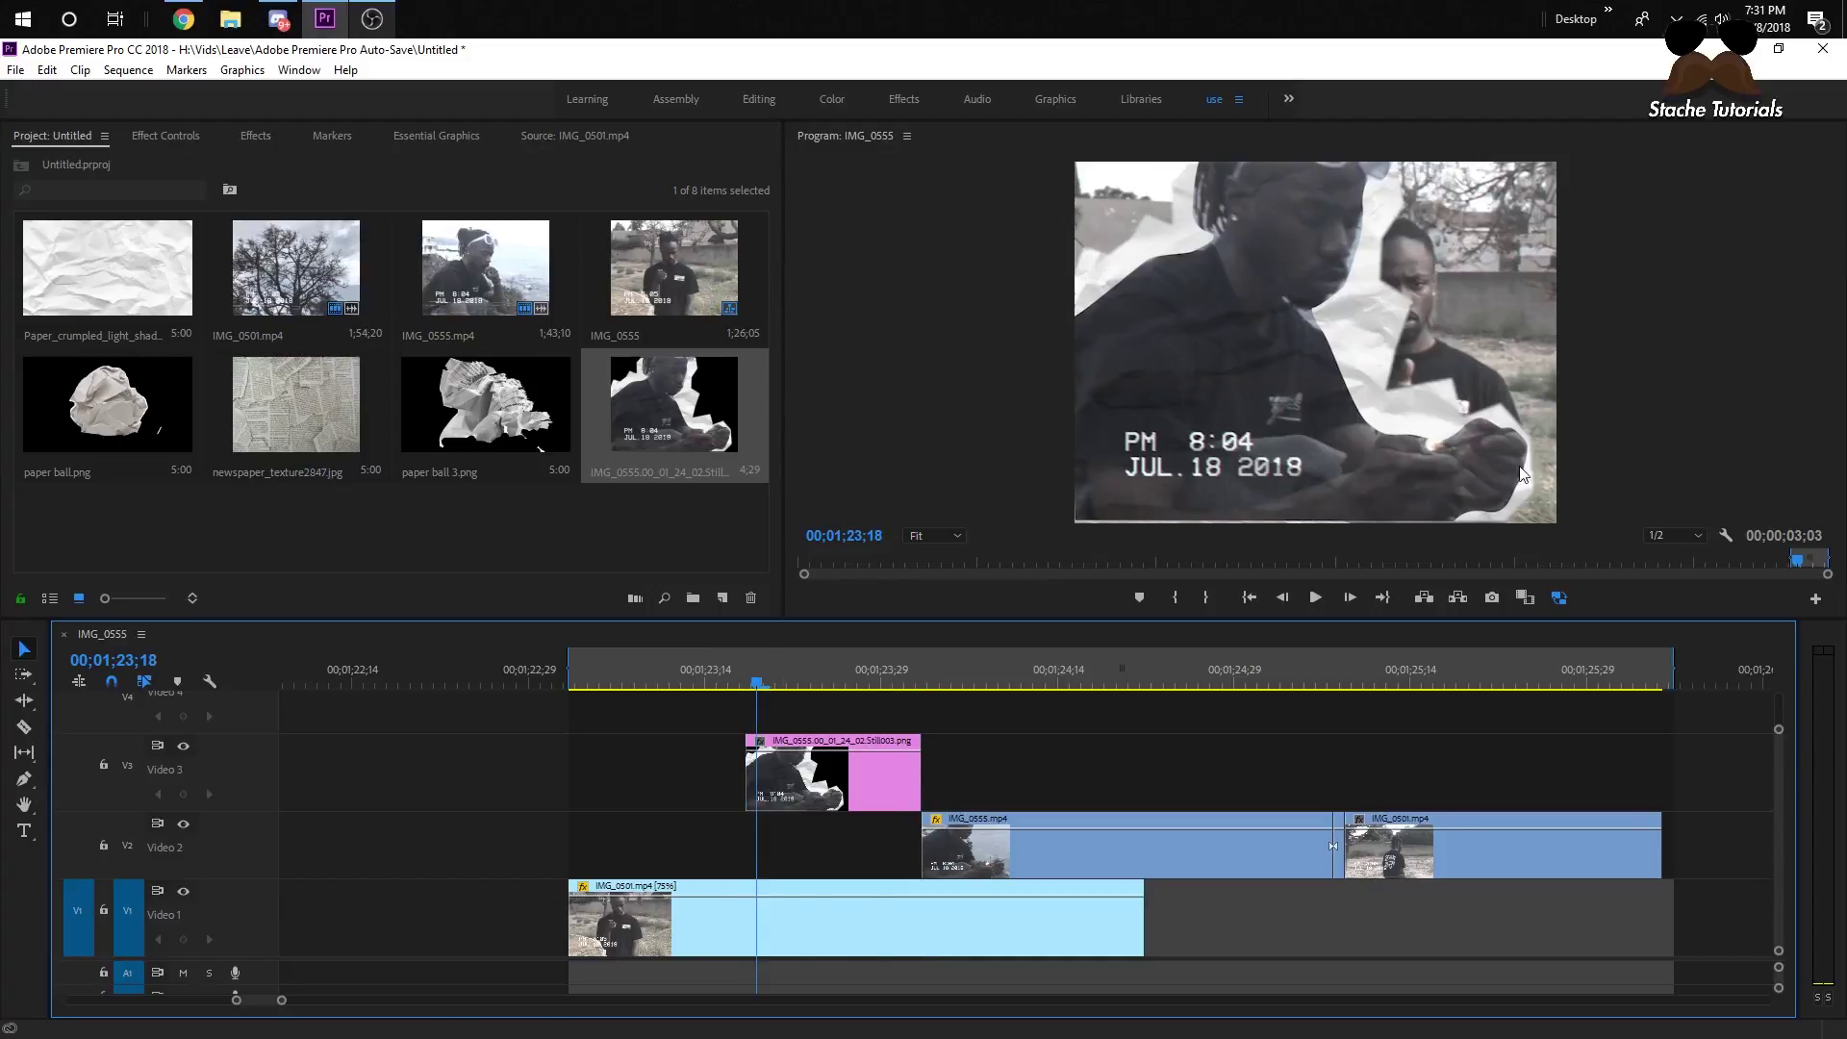
# - Draw a closed, jagged free-form opacity mask around the man's head on the still, with the playhead at 00;01;23;17
pyautogui.moveTo(796, 683); pyautogui.dragTo(745, 705)
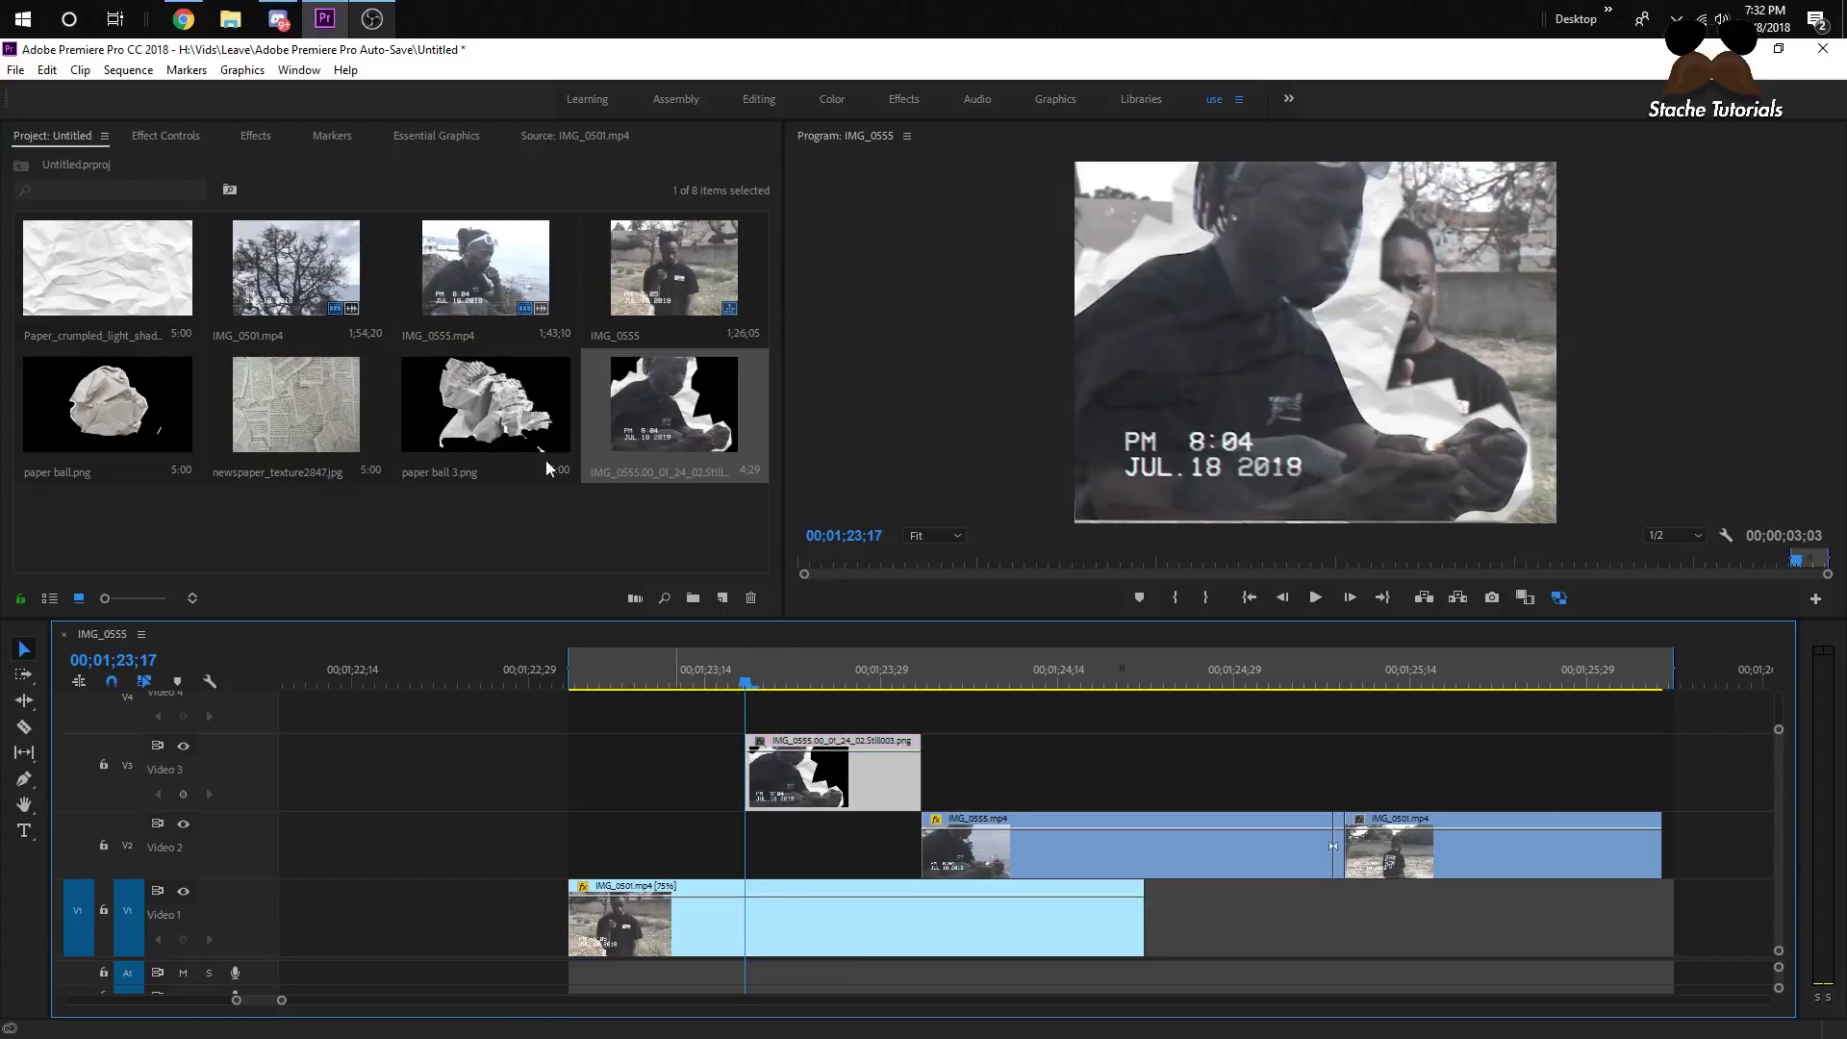
pyautogui.click(163, 137)
pyautogui.click(103, 394)
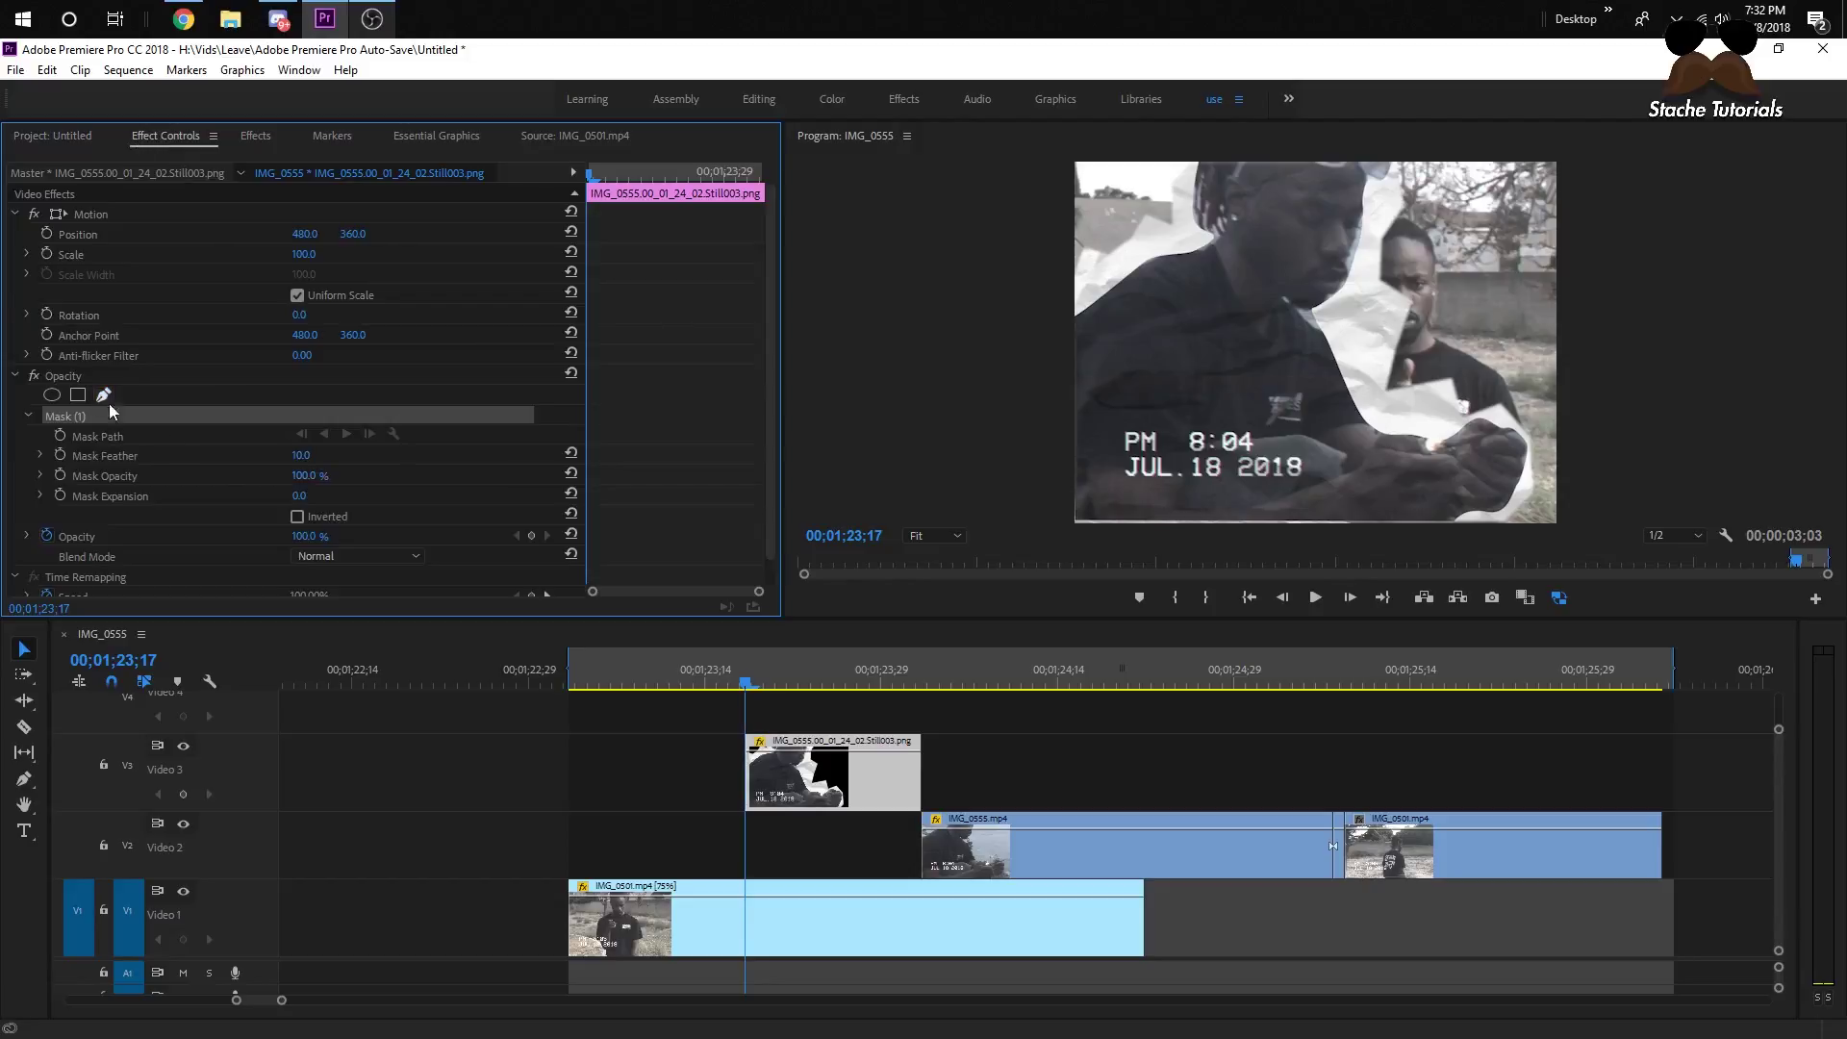
pyautogui.click(1155, 165)
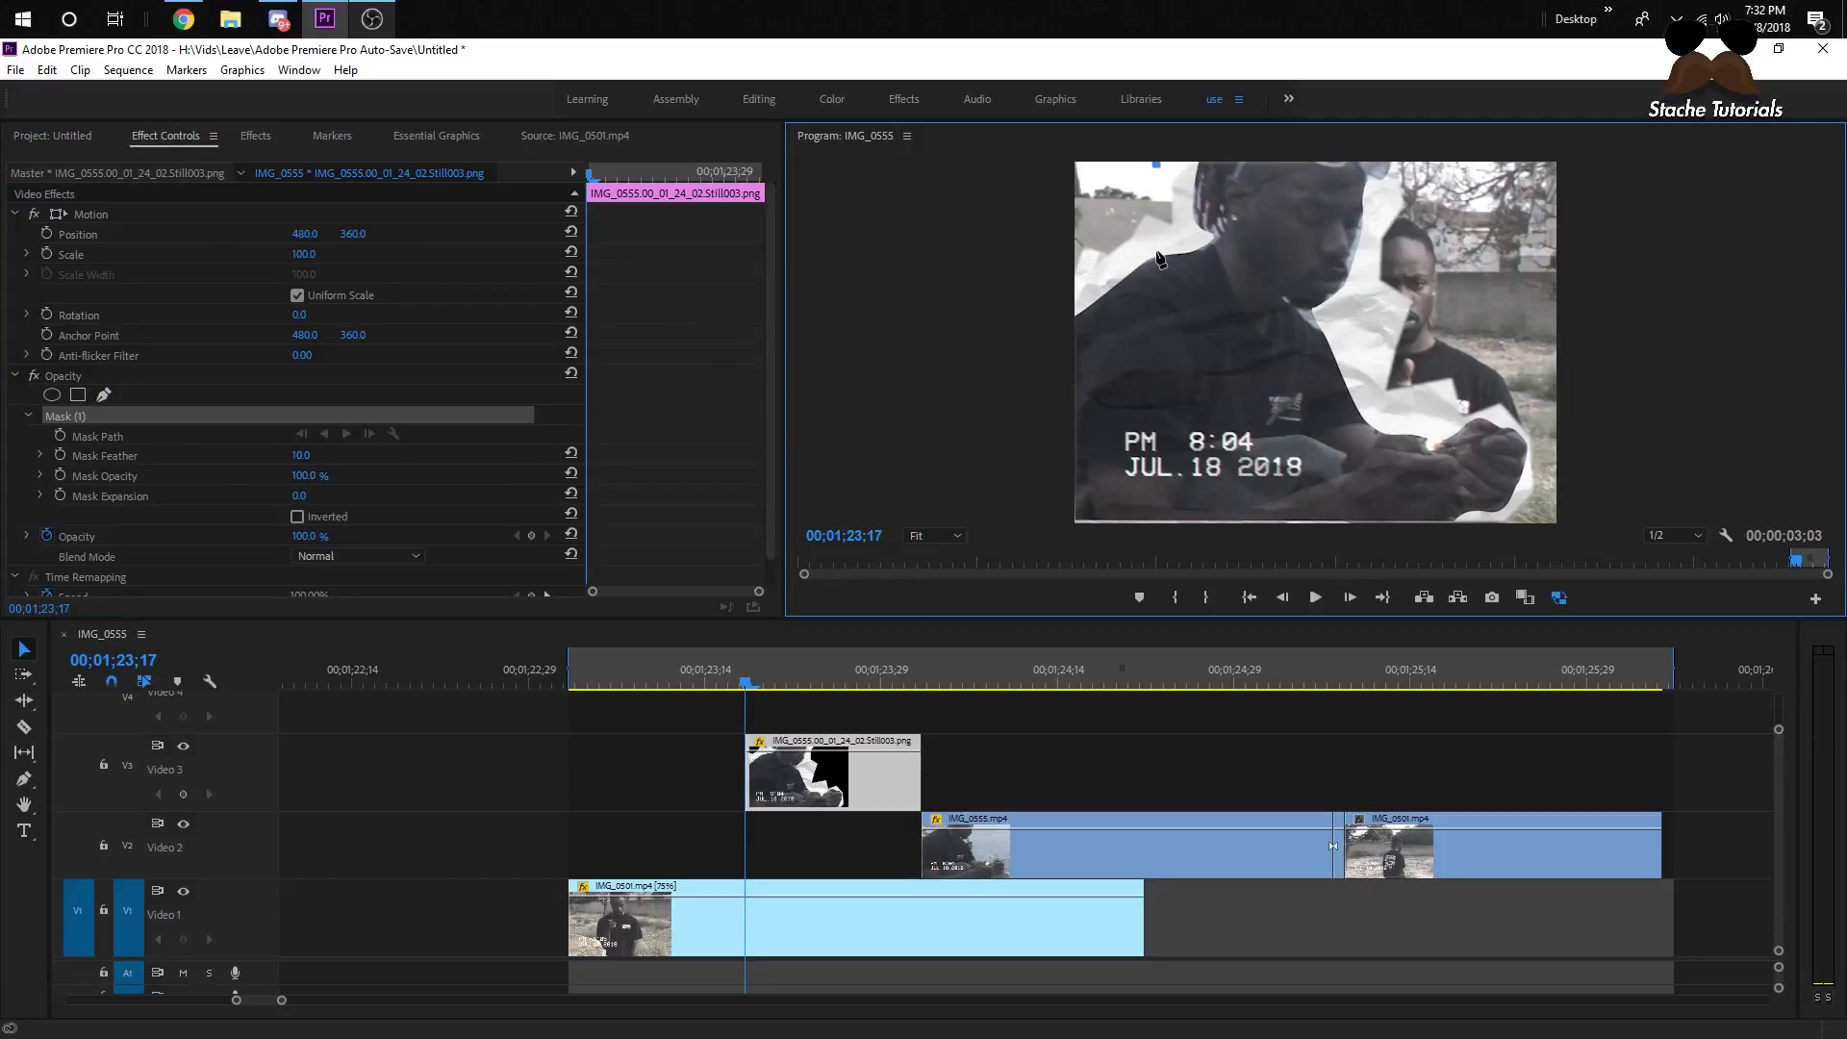
pyautogui.click(1172, 230)
pyautogui.click(1201, 265)
pyautogui.click(1241, 249)
pyautogui.click(1246, 280)
pyautogui.click(1308, 275)
pyautogui.click(1373, 266)
pyautogui.click(1375, 266)
pyautogui.click(1424, 250)
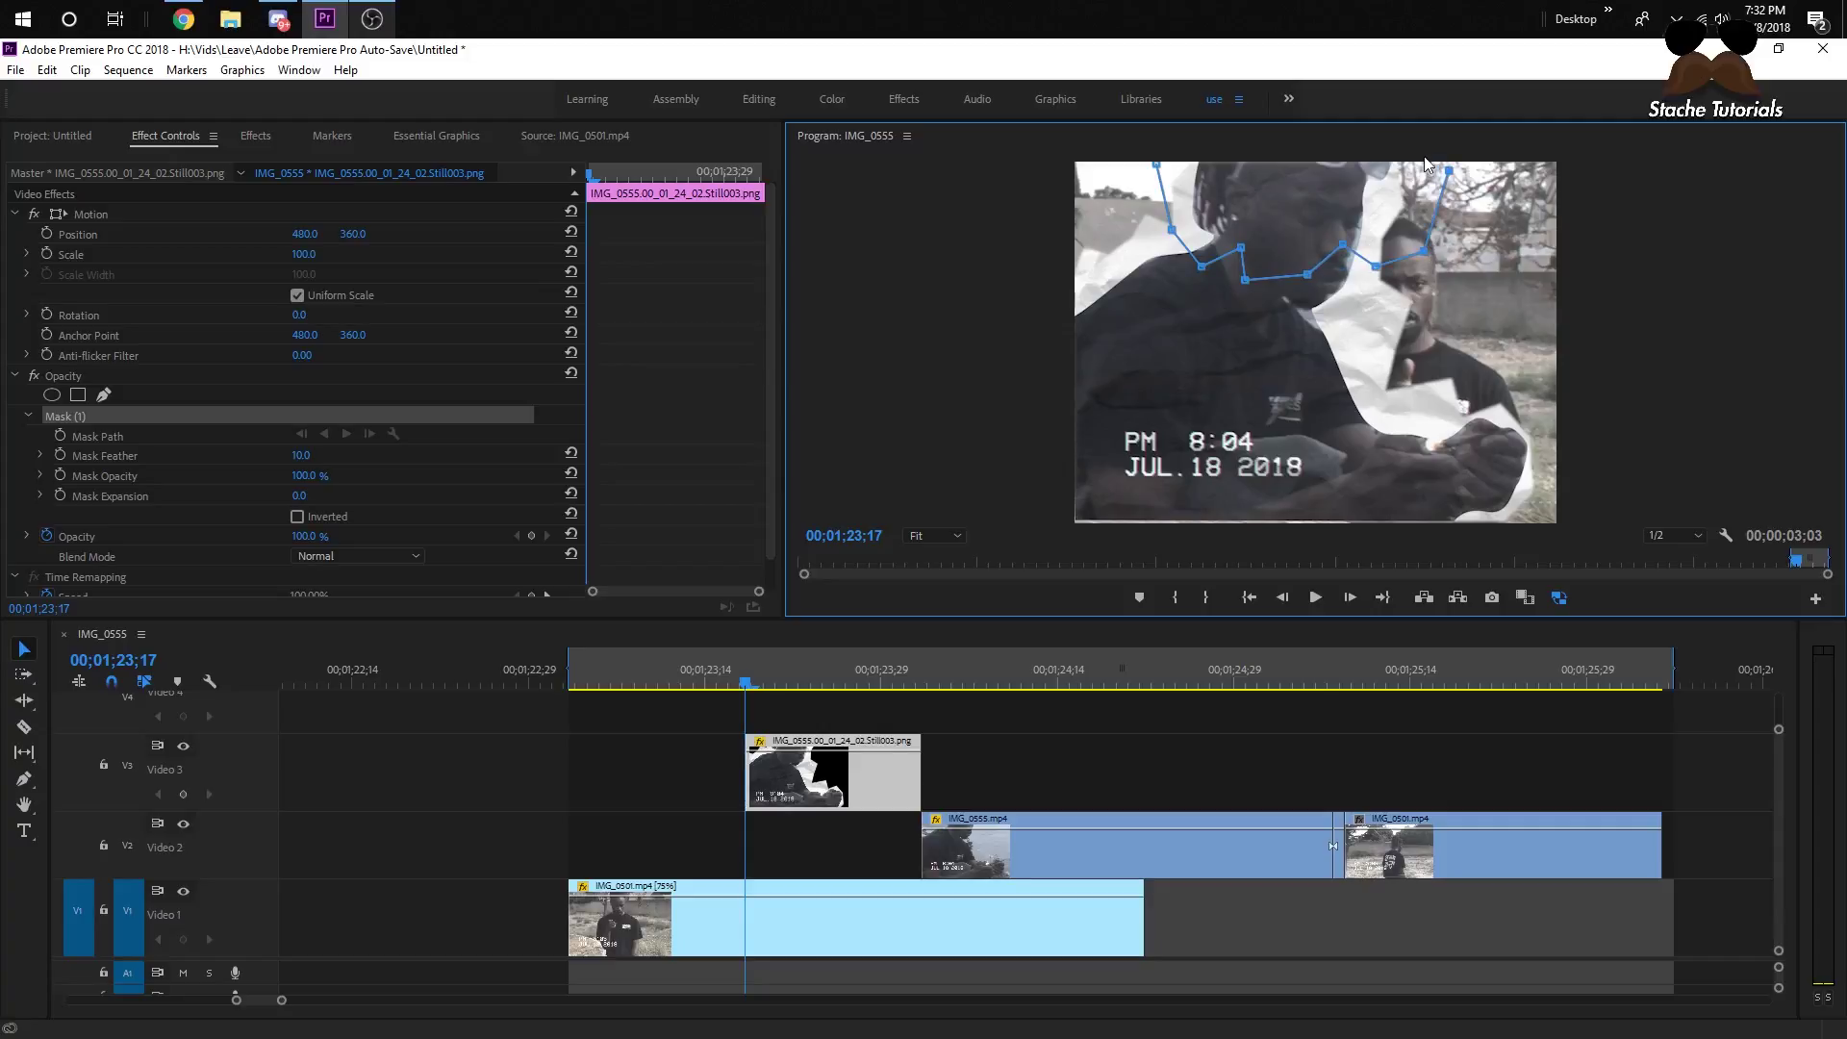
pyautogui.click(1157, 164)
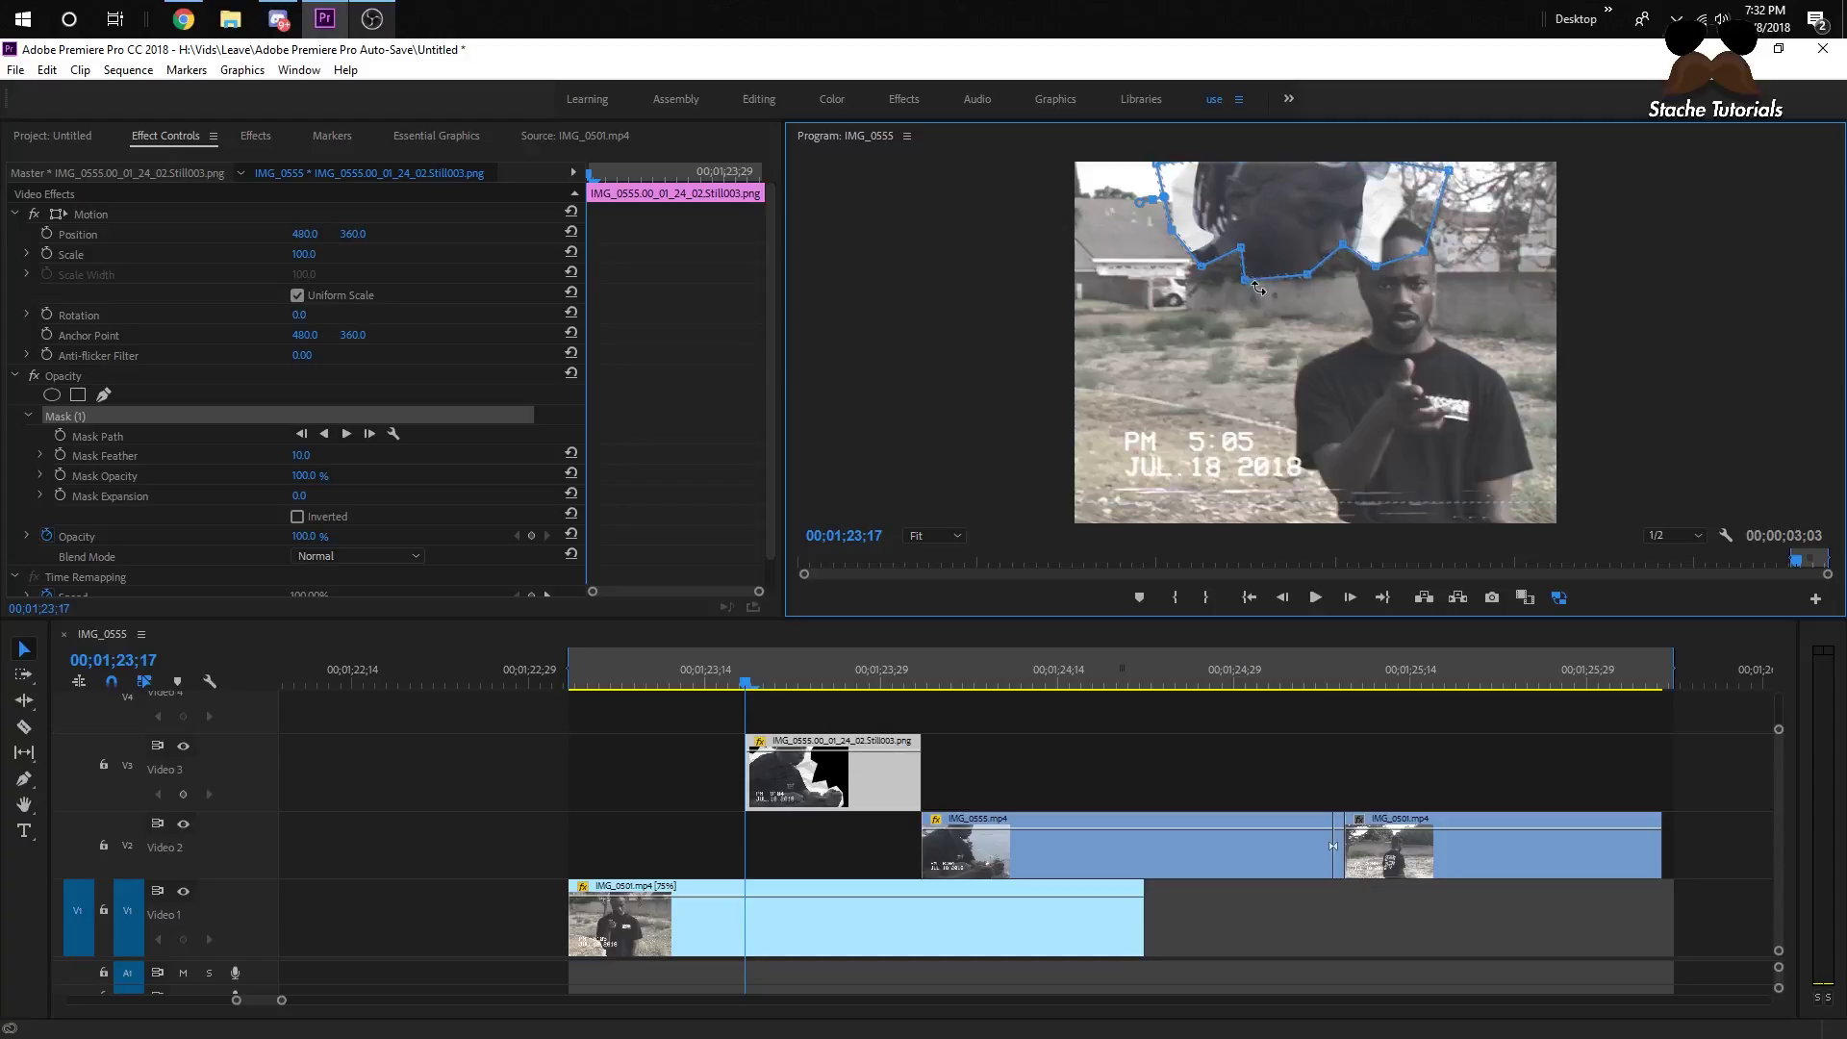
# - Pull the still's mask down into a sharp spike at the man's chin and move its upper left-edge point slightly inward
pyautogui.moveTo(1274, 274); pyautogui.dragTo(1270, 310)
pyautogui.moveTo(1173, 230); pyautogui.dragTo(1182, 225)
pyautogui.click(688, 681)
pyautogui.moveTo(690, 681); pyautogui.dragTo(748, 685)
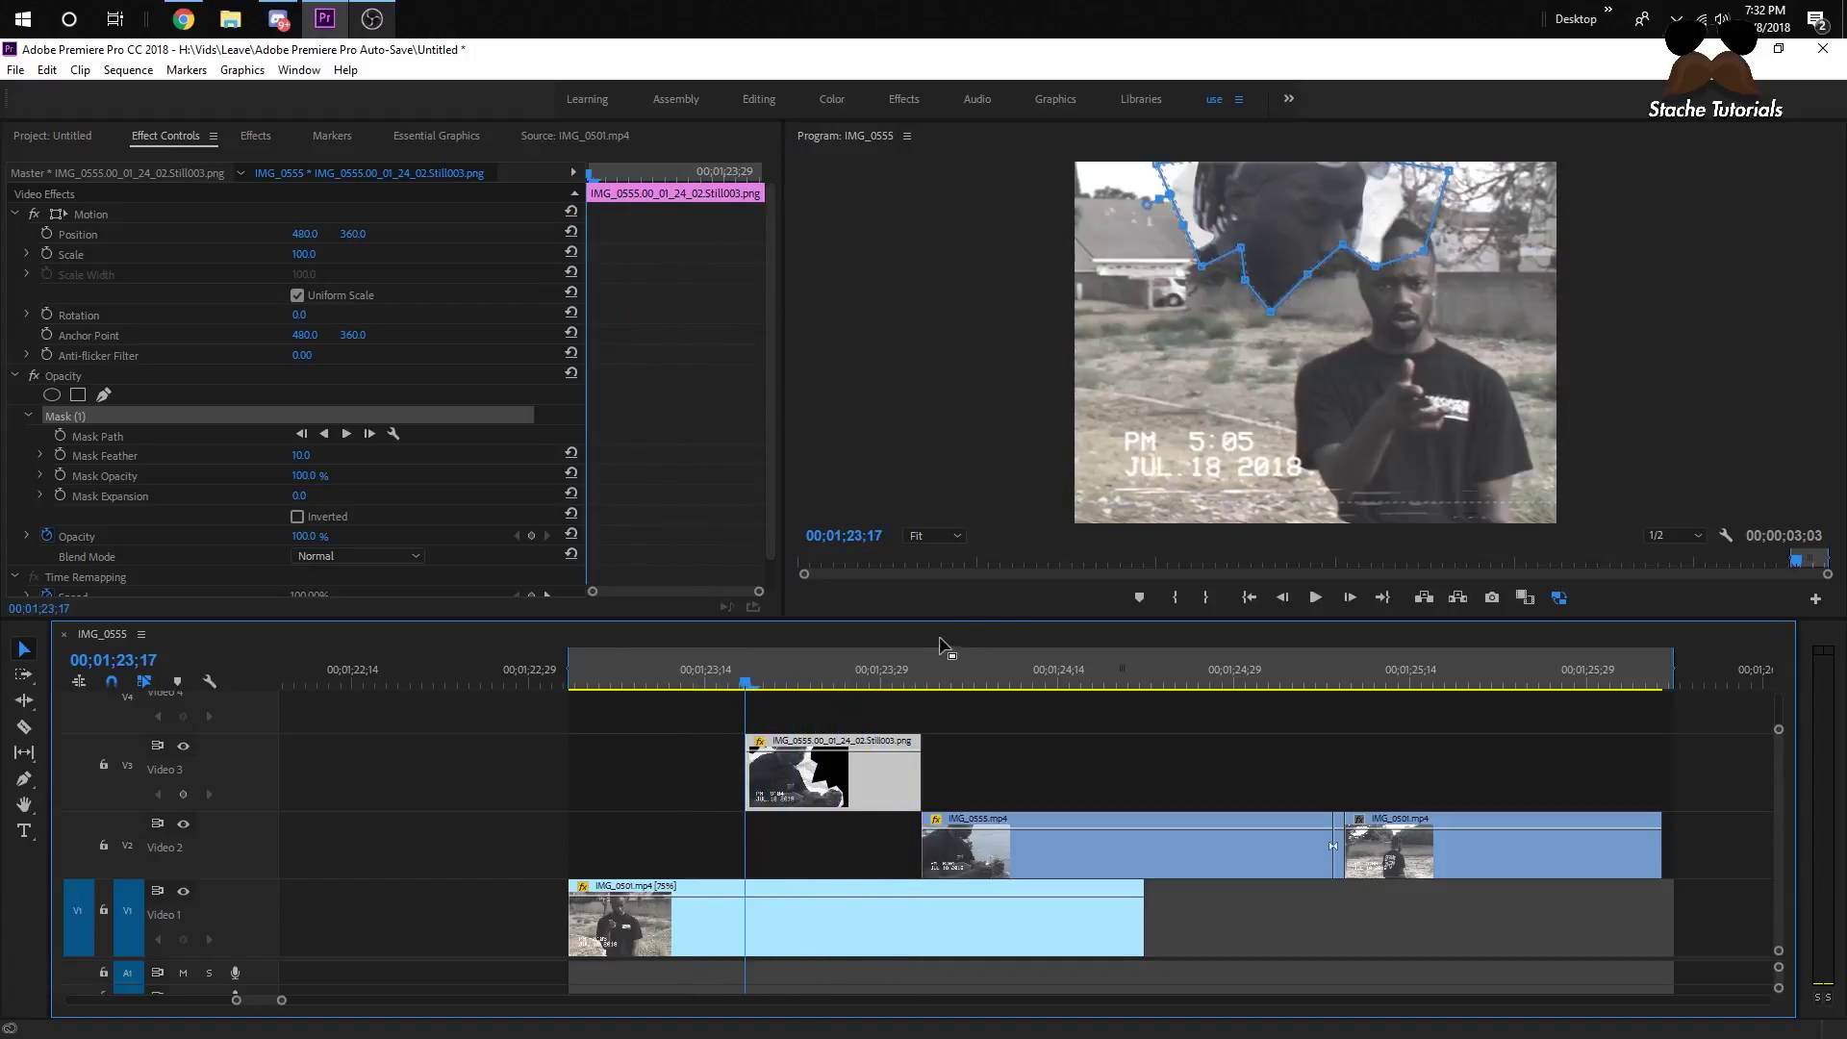
# - Advance three frames to 00;01;23;20 and split the masked still there
pyautogui.click(1350, 597)
pyautogui.click(1349, 597)
pyautogui.click(1349, 597)
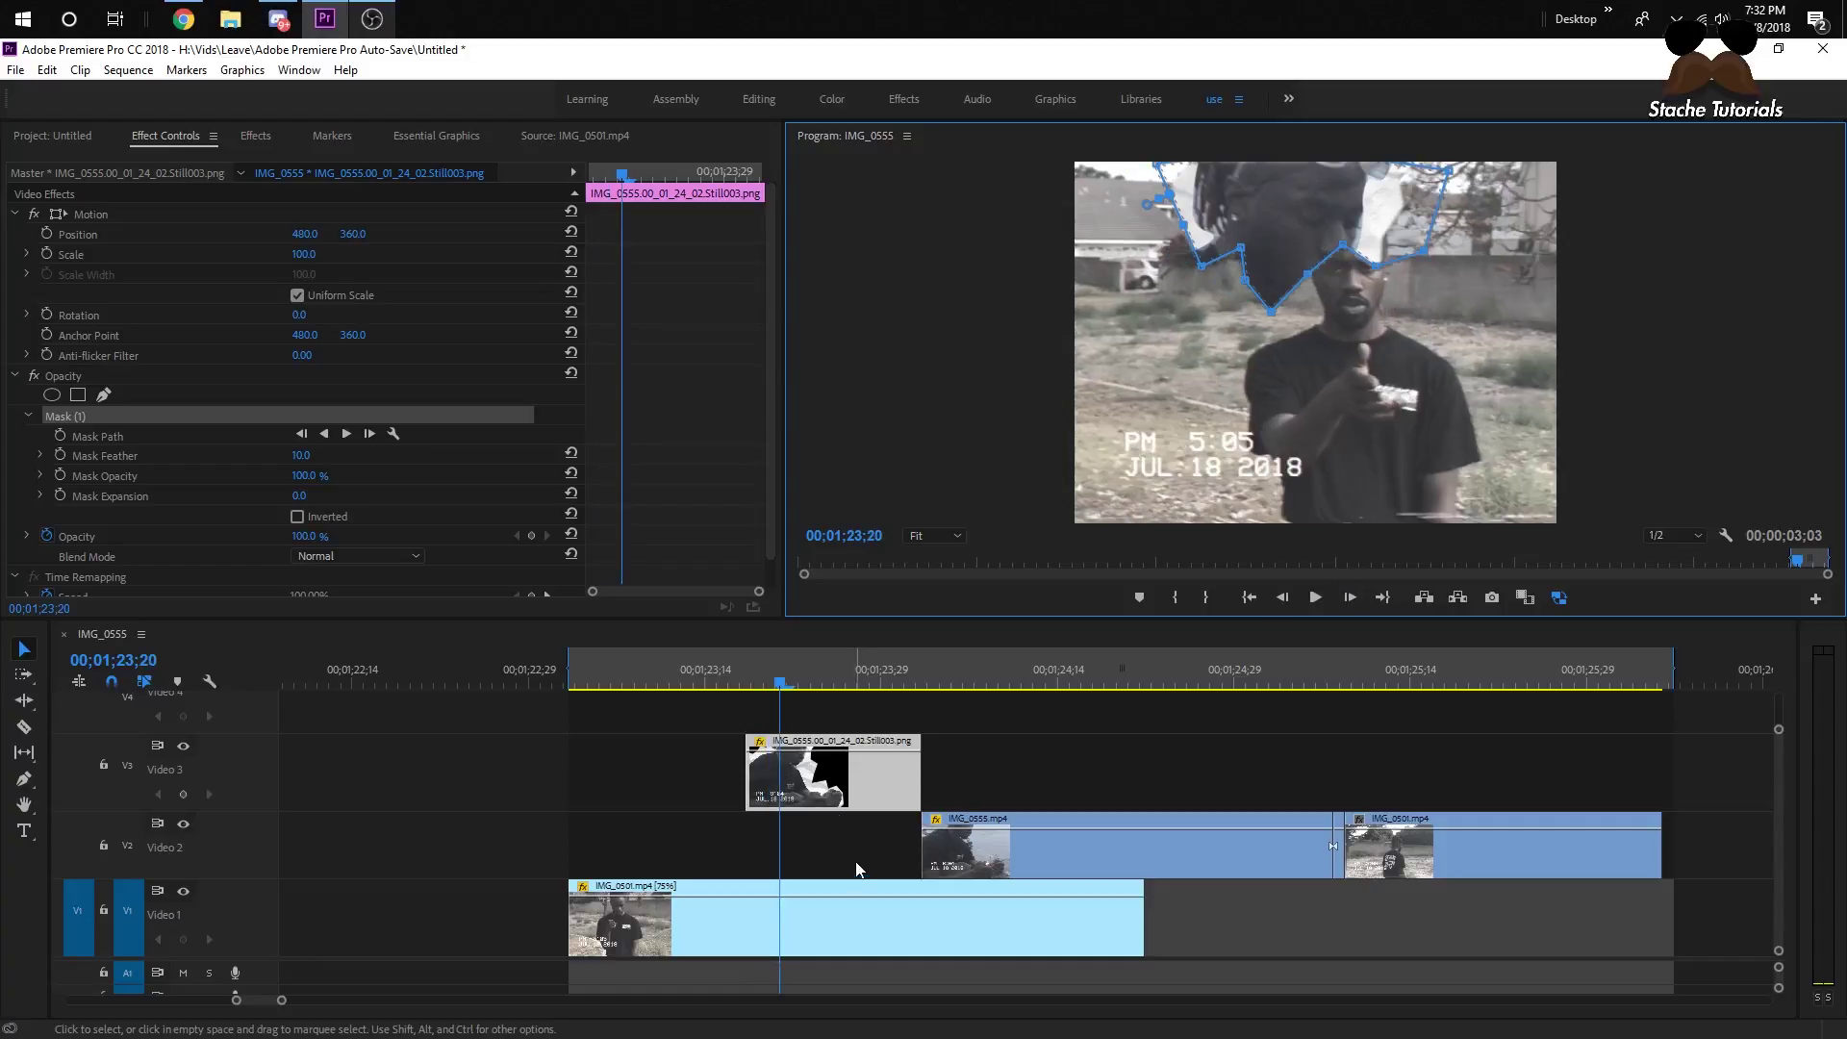
pyautogui.click(784, 777)
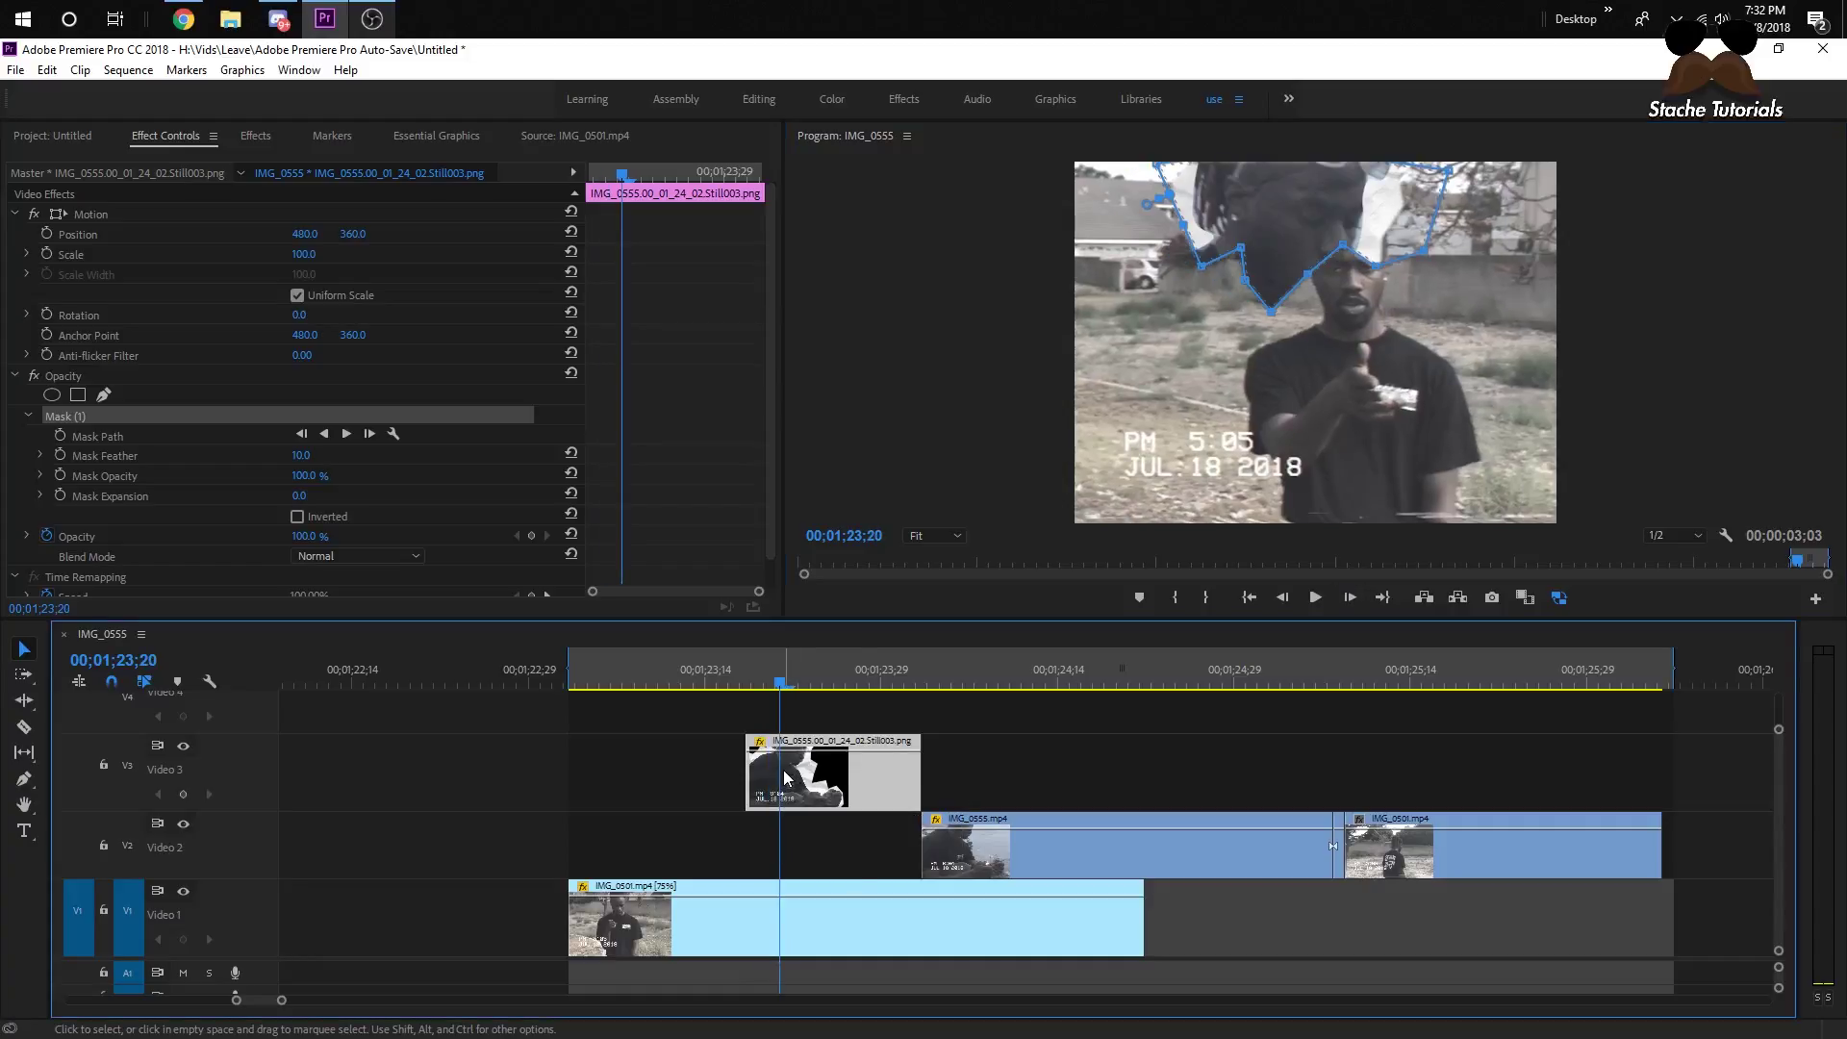
pyautogui.hotkey('ctrl', 'k')
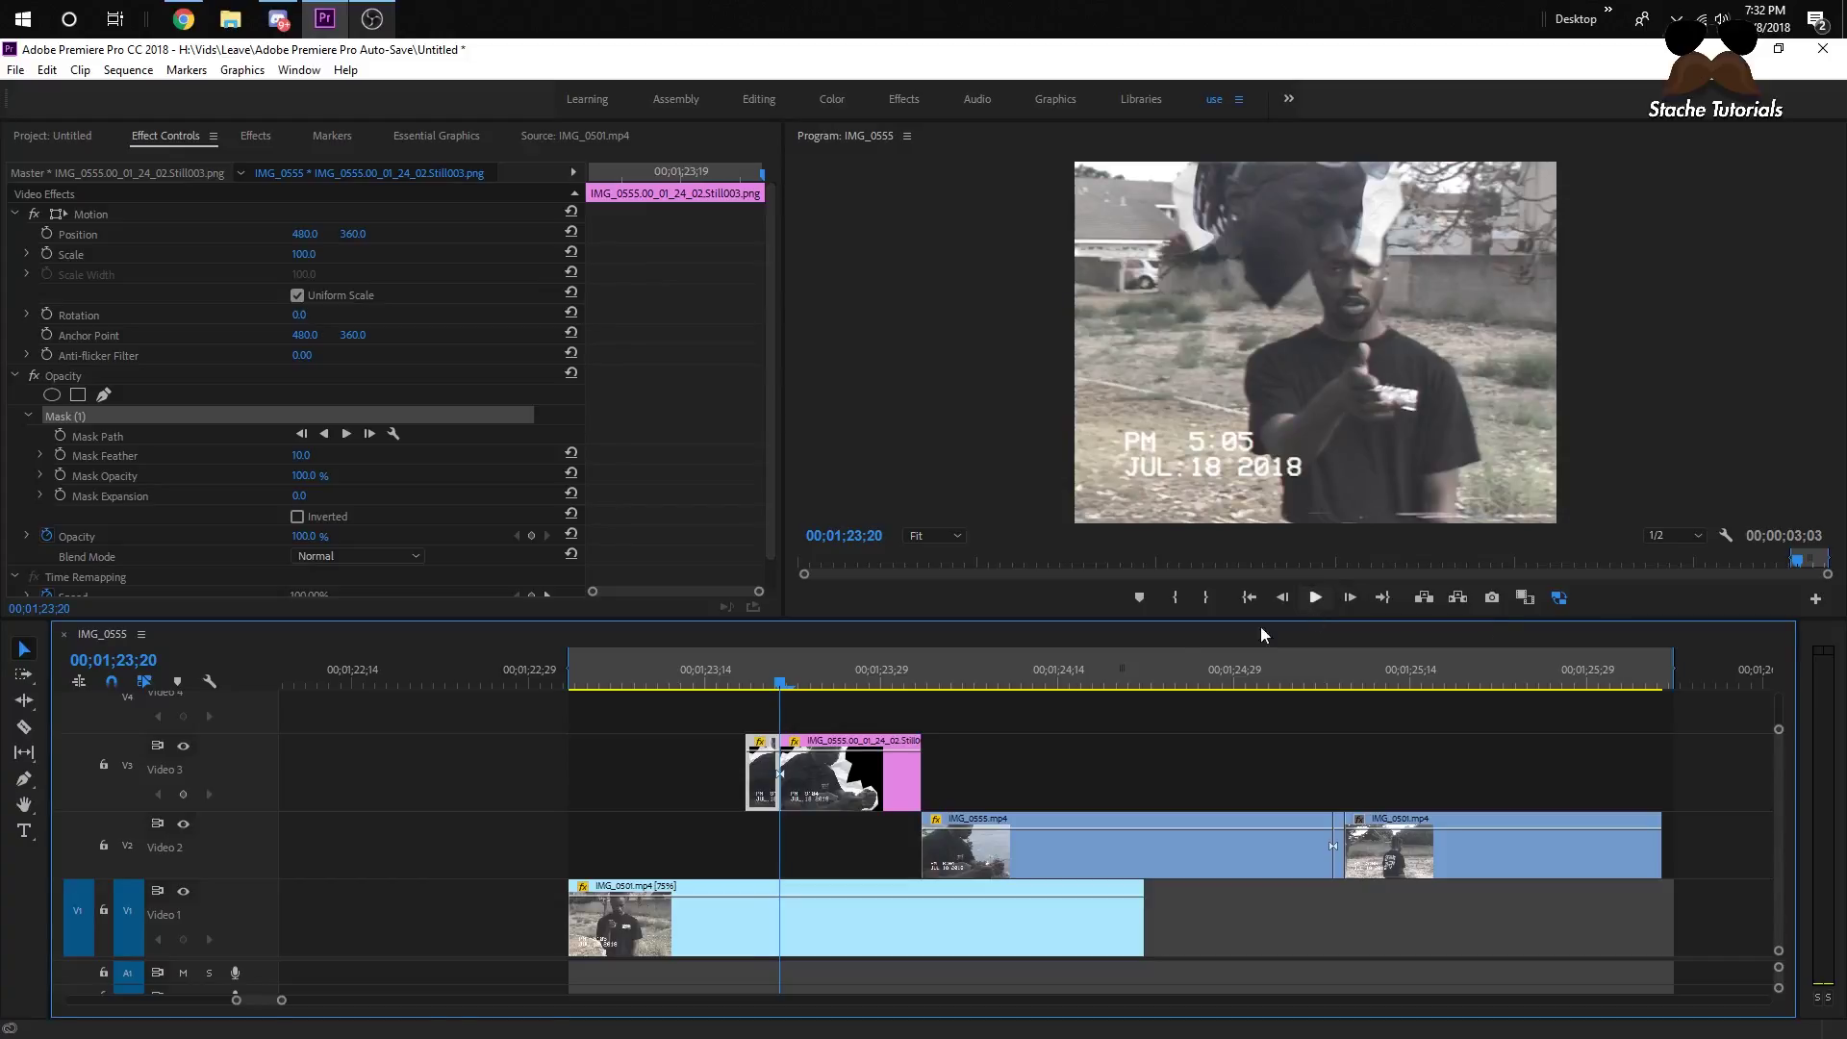
# - Reshape the mask on the still piece starting at 00;01;23;20, pulling jagged spikes outward to the left, toward the chest and below the face
pyautogui.click(810, 770)
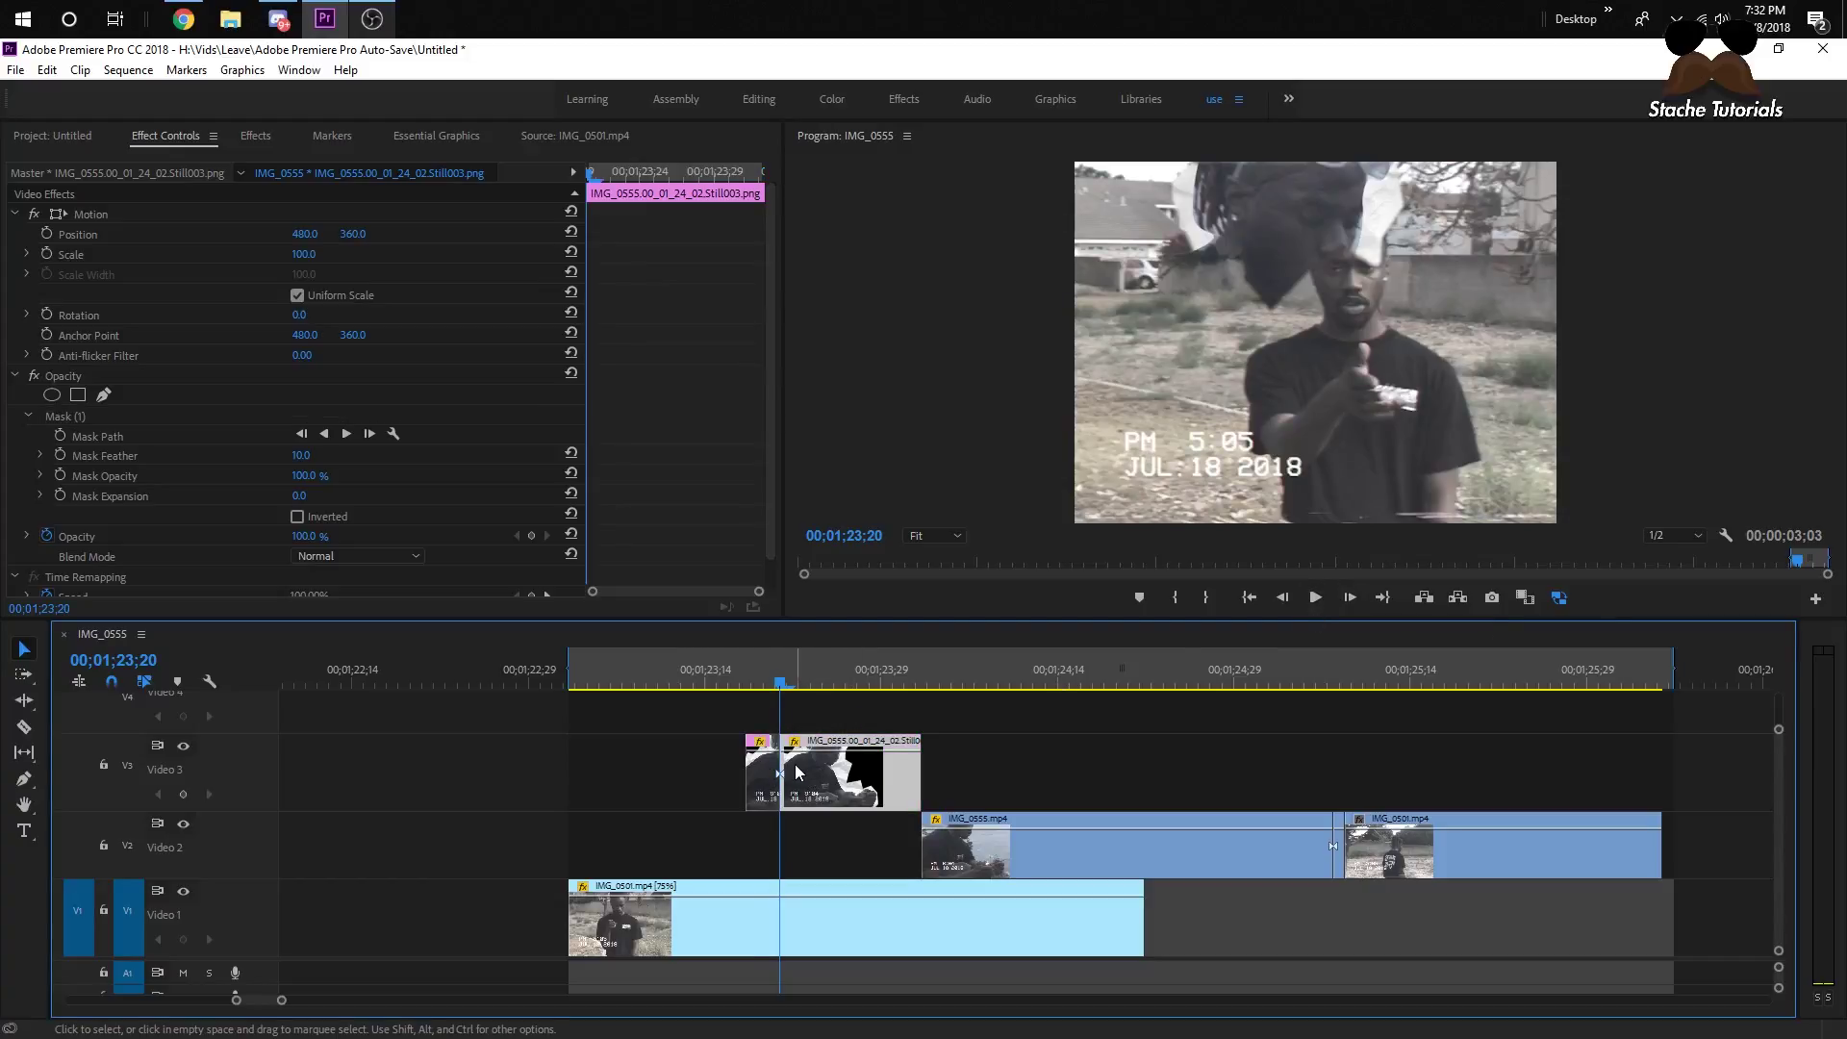
pyautogui.click(90, 417)
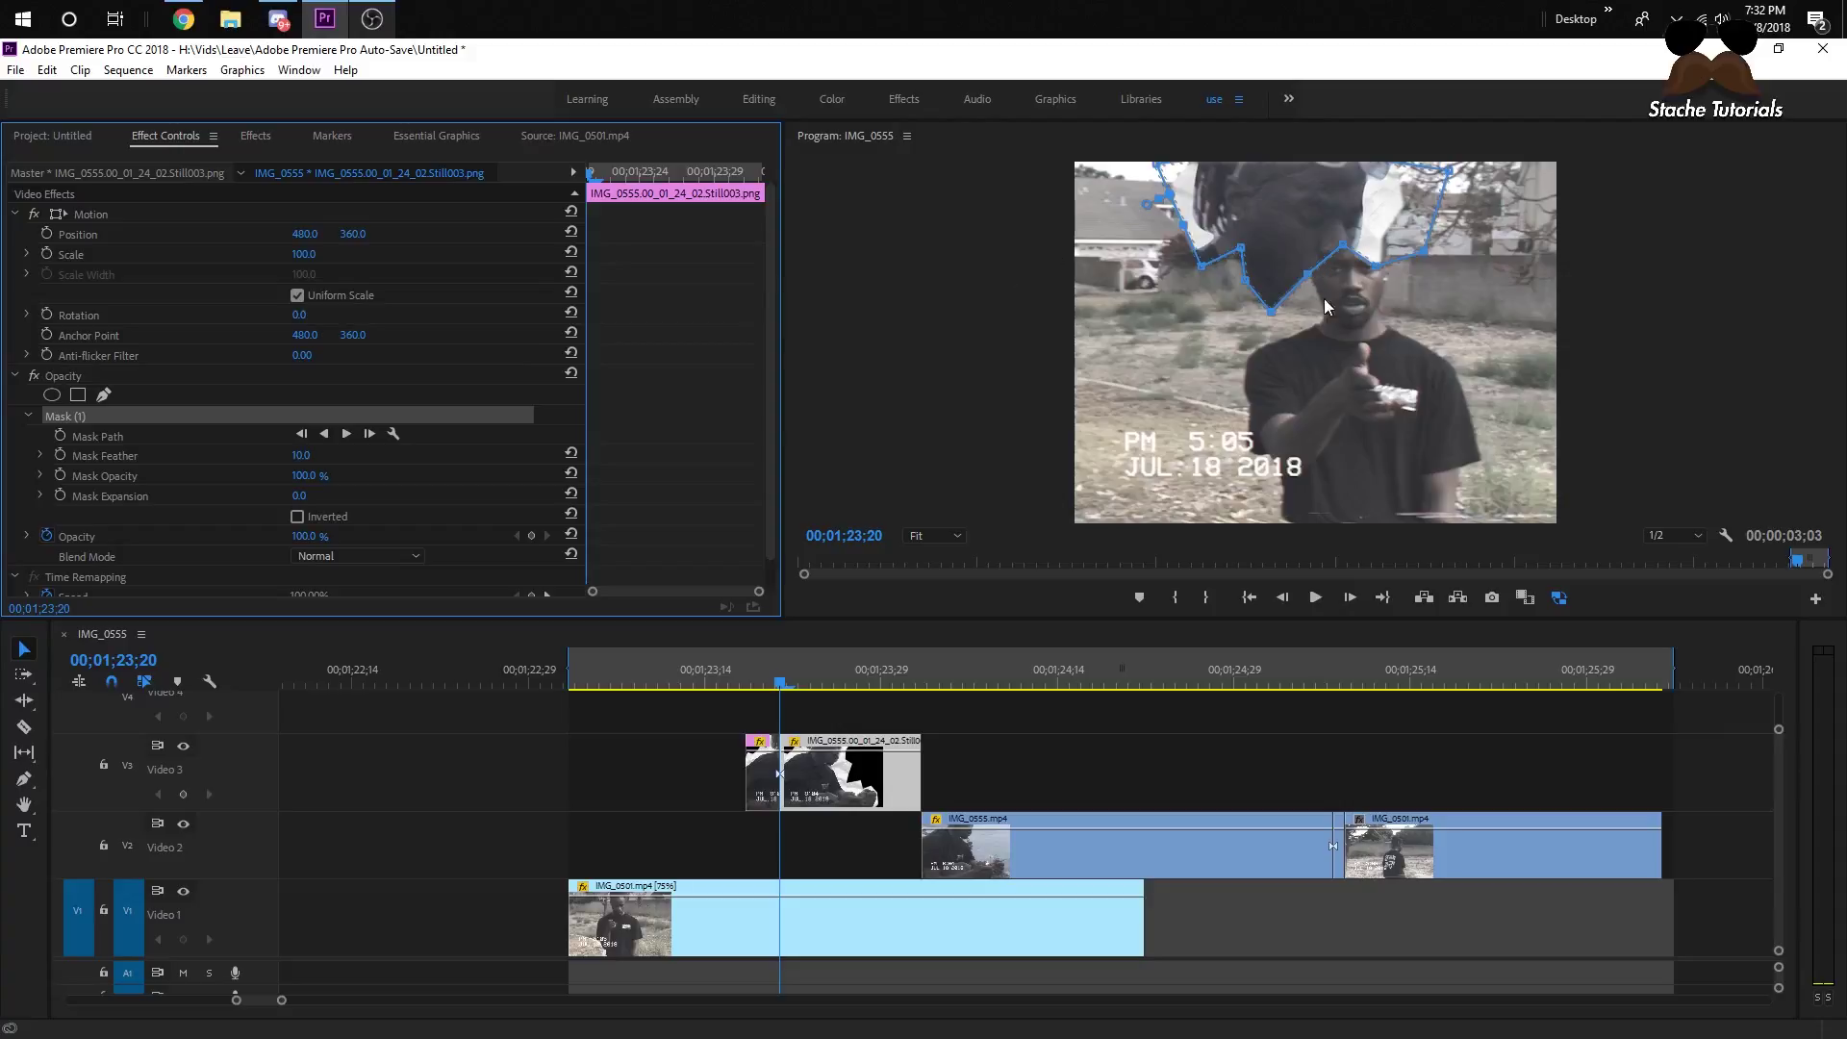
pyautogui.moveTo(1202, 269); pyautogui.dragTo(1128, 326)
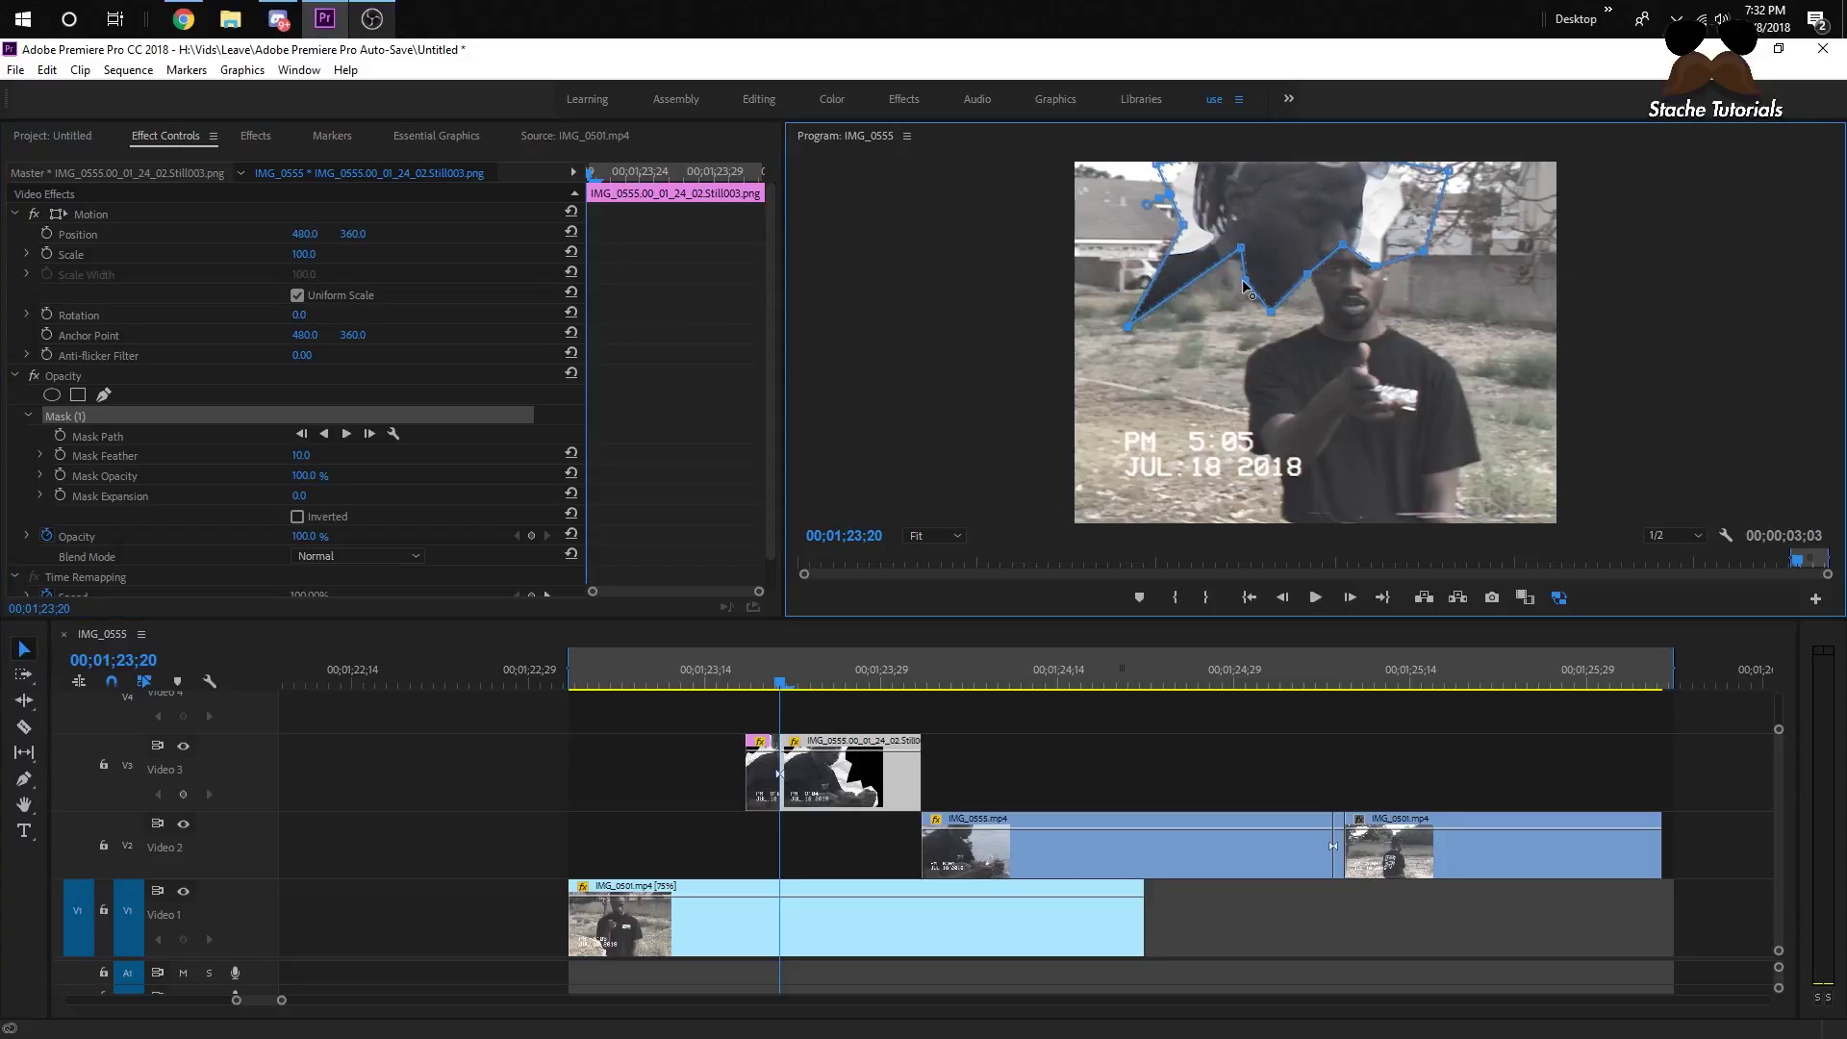
pyautogui.moveTo(1244, 281); pyautogui.dragTo(1362, 333)
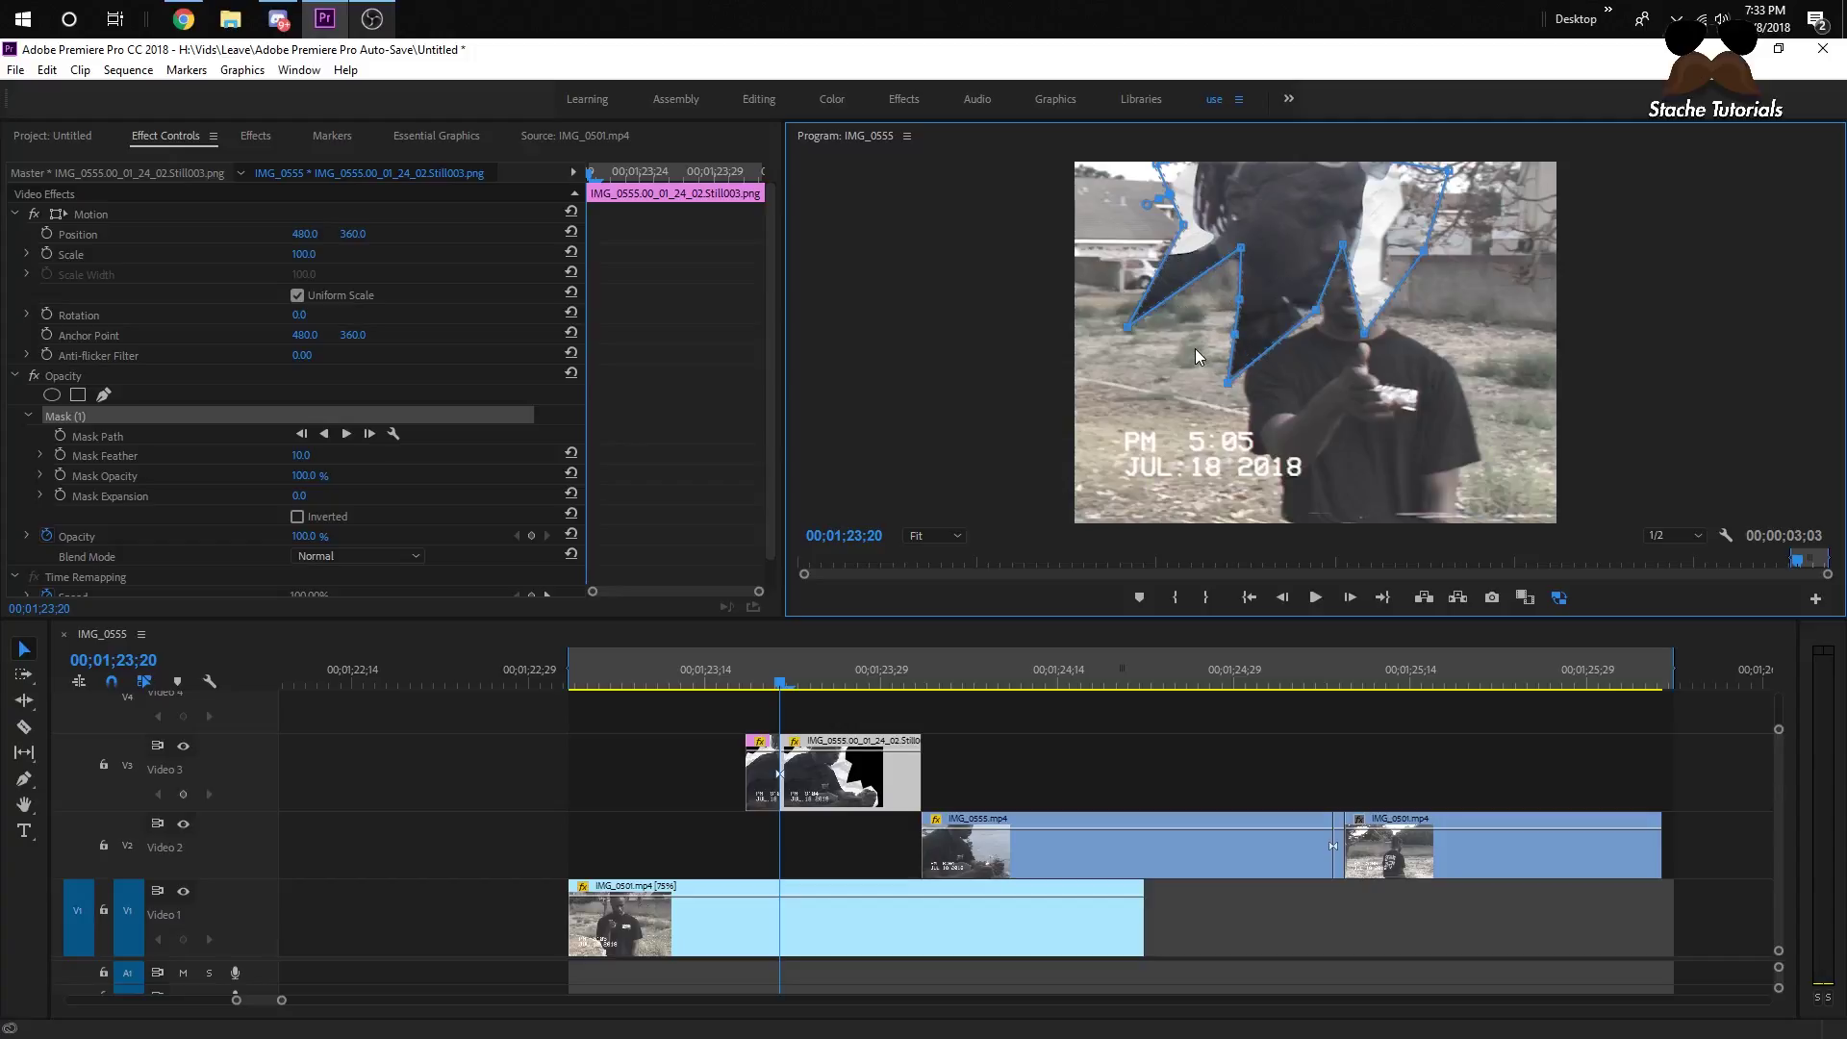
pyautogui.moveTo(1234, 335)
pyautogui.mouseDown()
pyautogui.moveTo(1174, 356)
pyautogui.moveTo(1234, 357)
pyautogui.mouseUp()
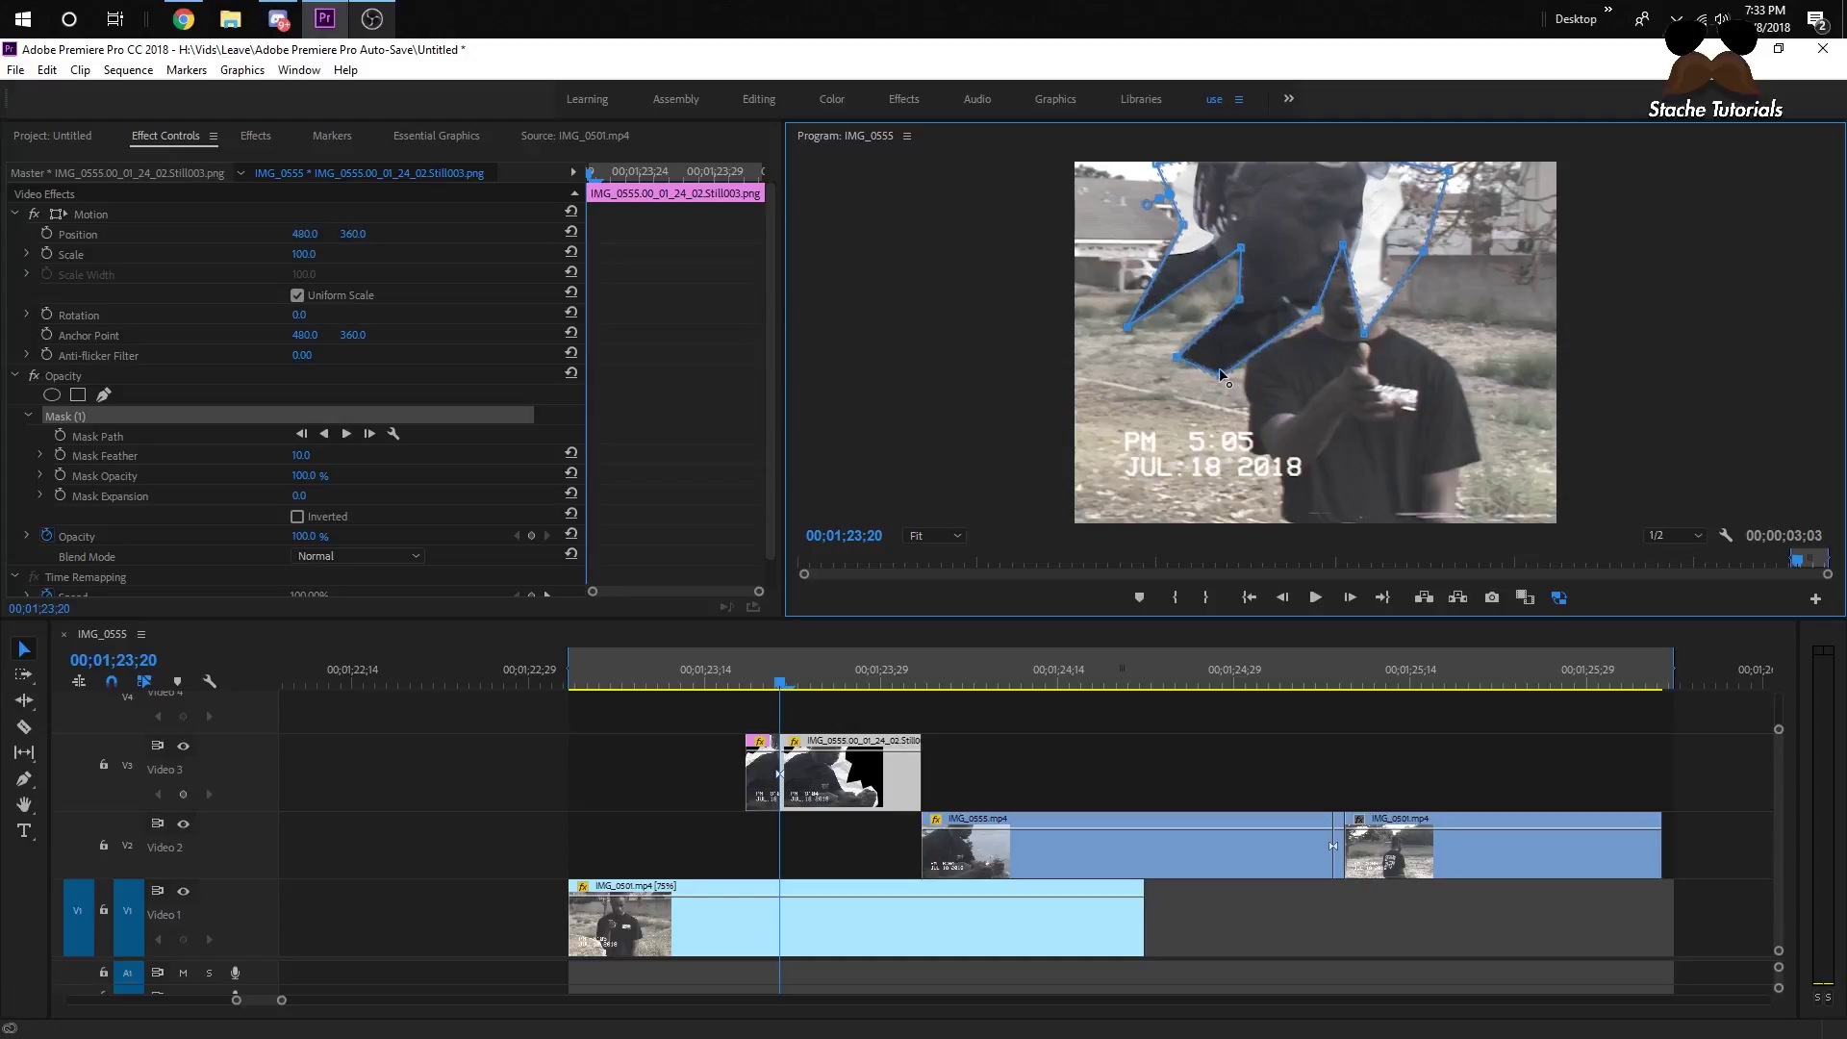
# - Set the mask feather to 0 on both masked still pieces
pyautogui.moveTo(777, 690)
pyautogui.mouseDown()
pyautogui.moveTo(731, 690)
pyautogui.moveTo(763, 691)
pyautogui.mouseUp()
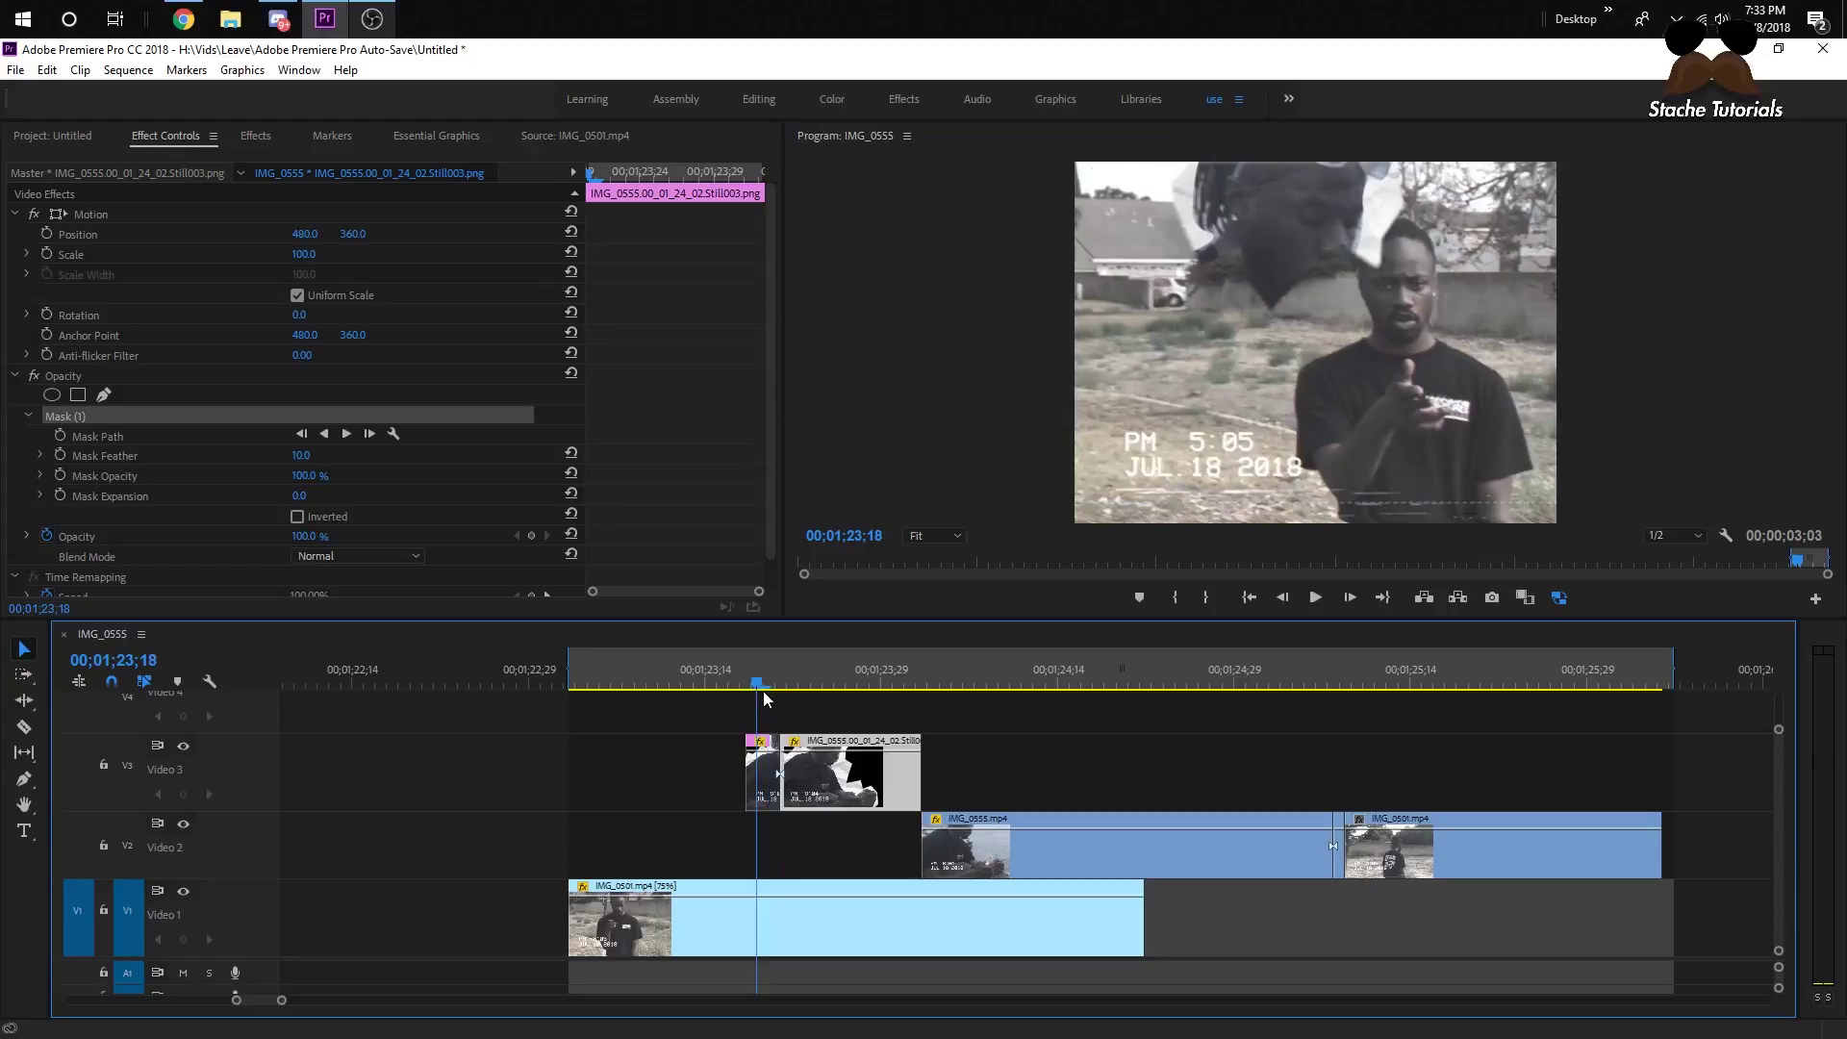
pyautogui.click(764, 788)
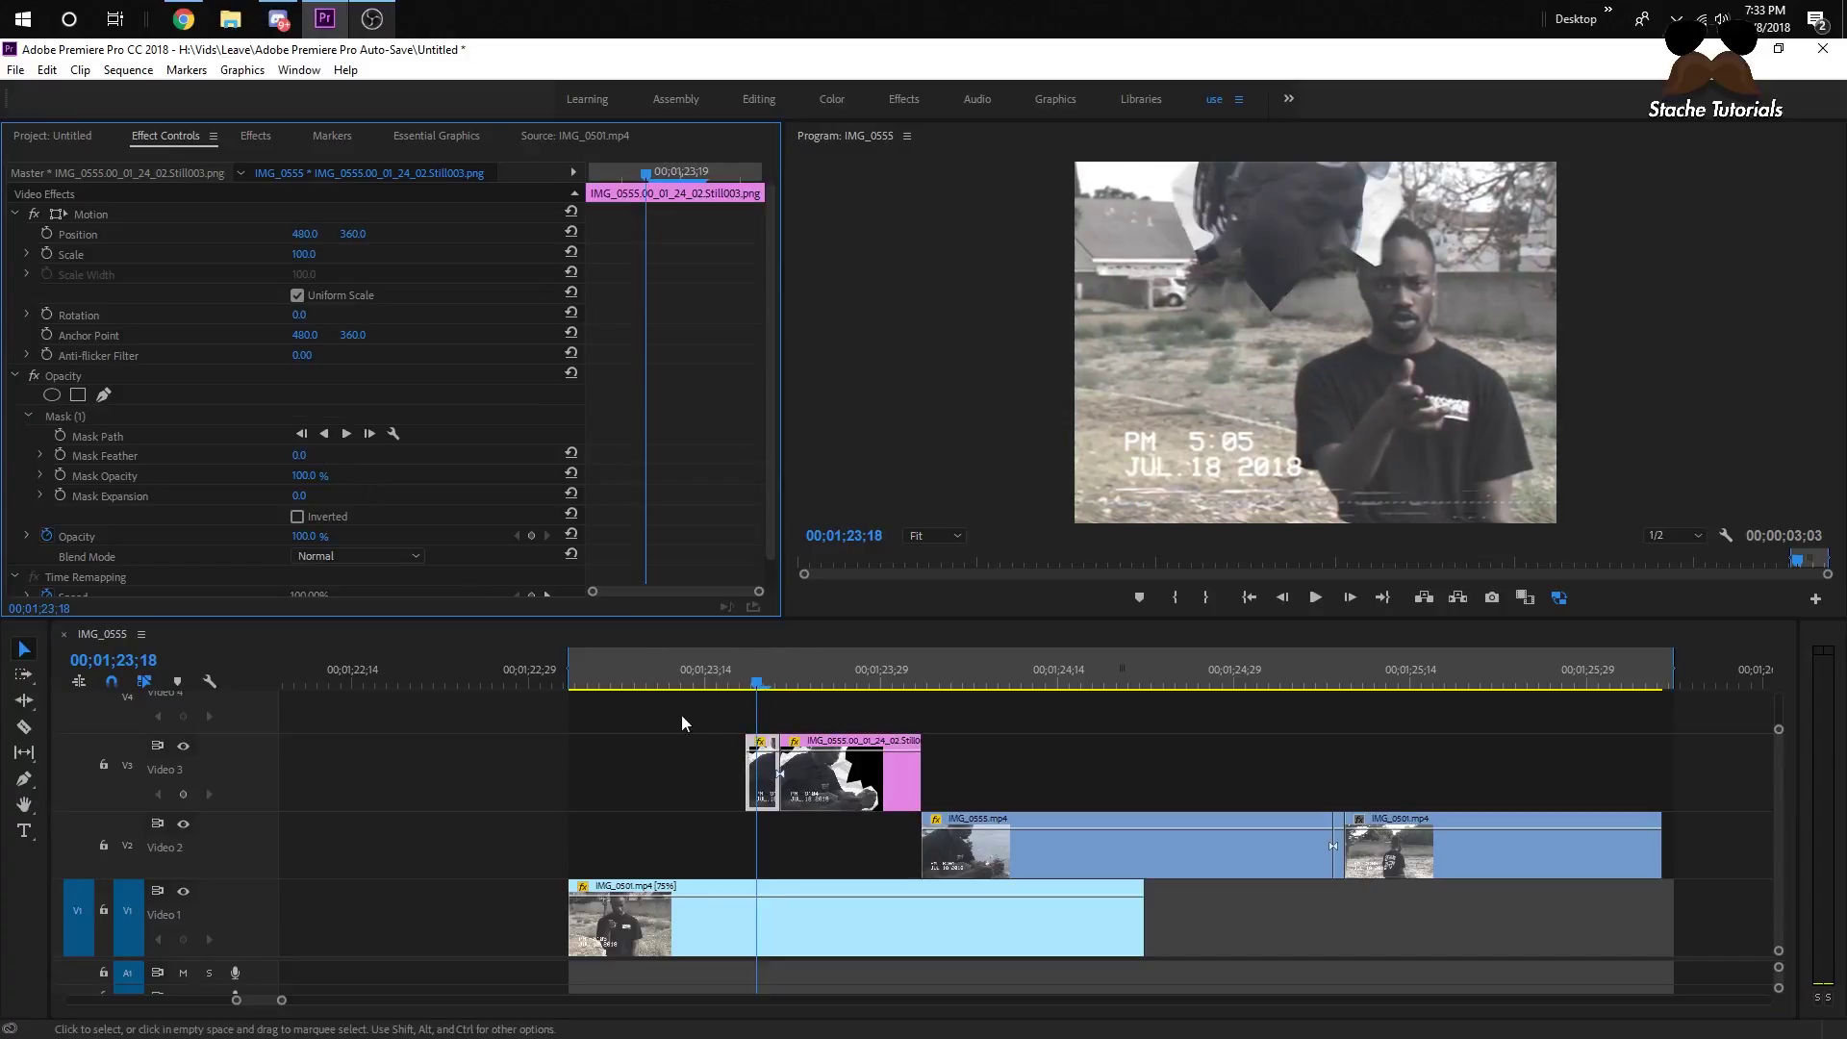
pyautogui.click(779, 684)
pyautogui.click(815, 756)
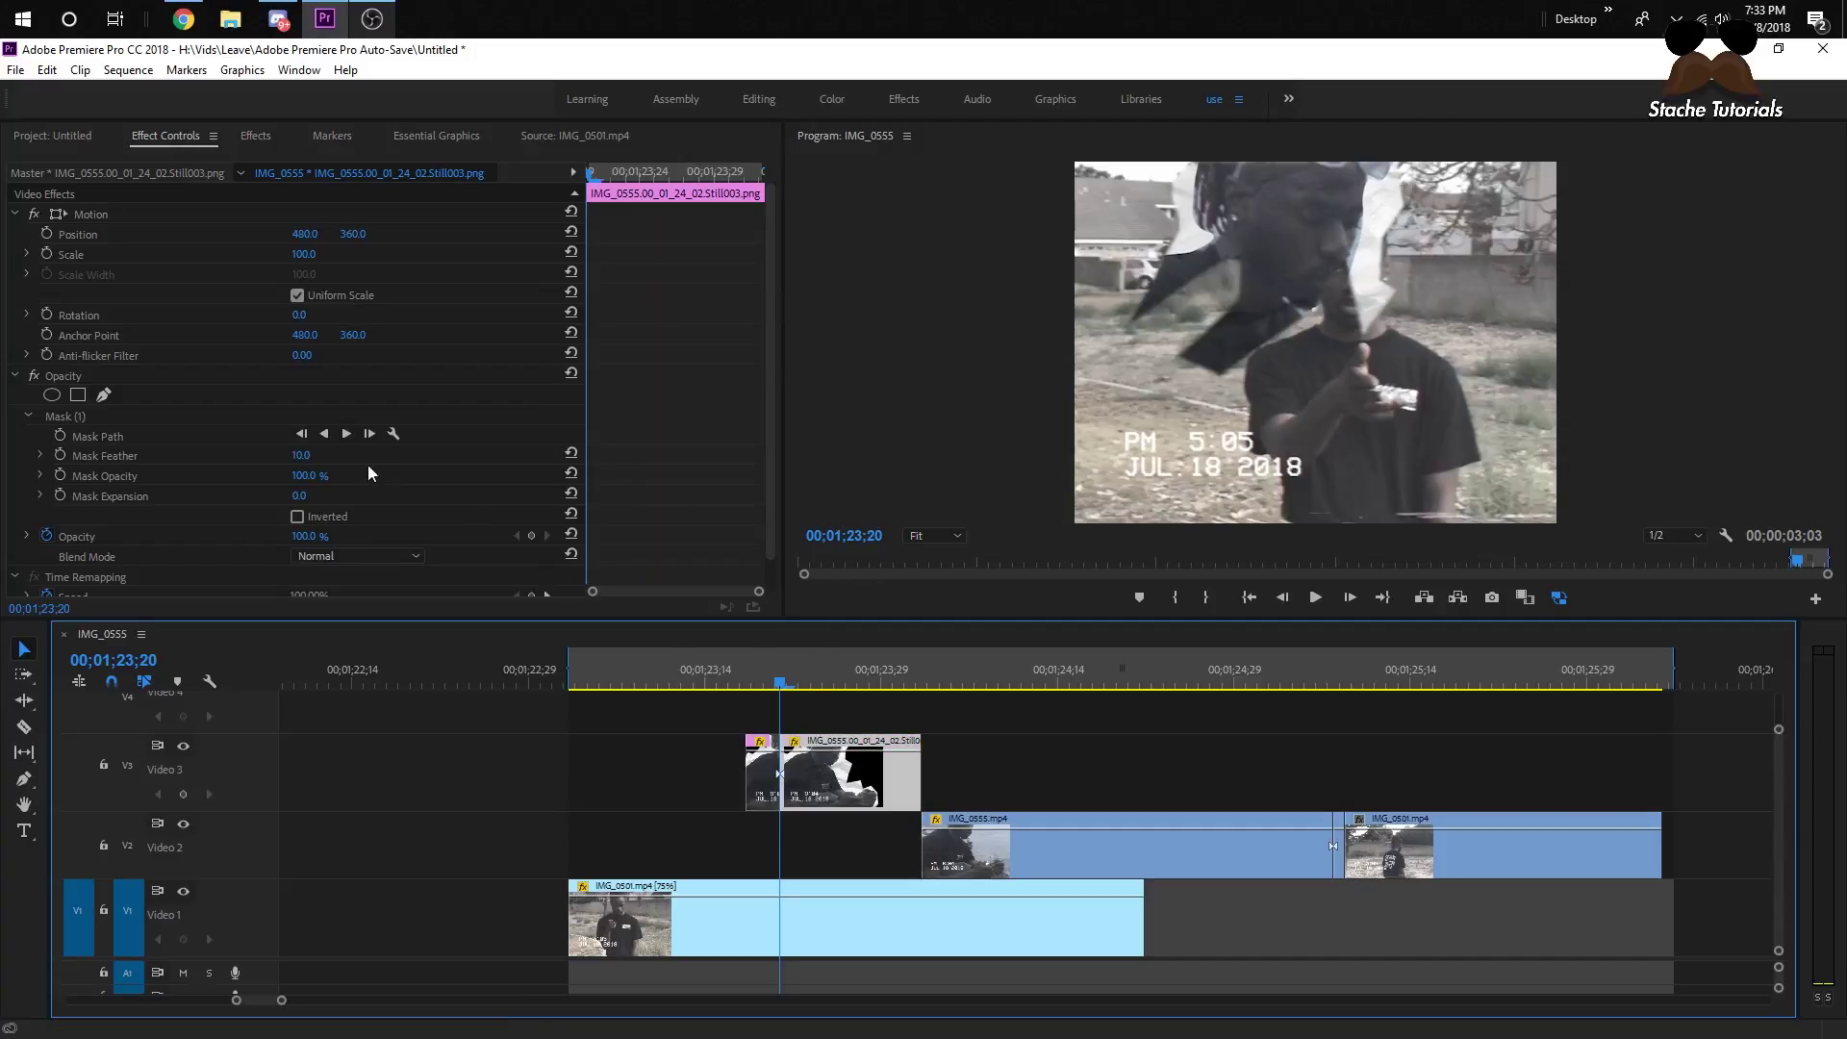
pyautogui.click(181, 437)
pyautogui.moveTo(306, 455); pyautogui.dragTo(287, 456)
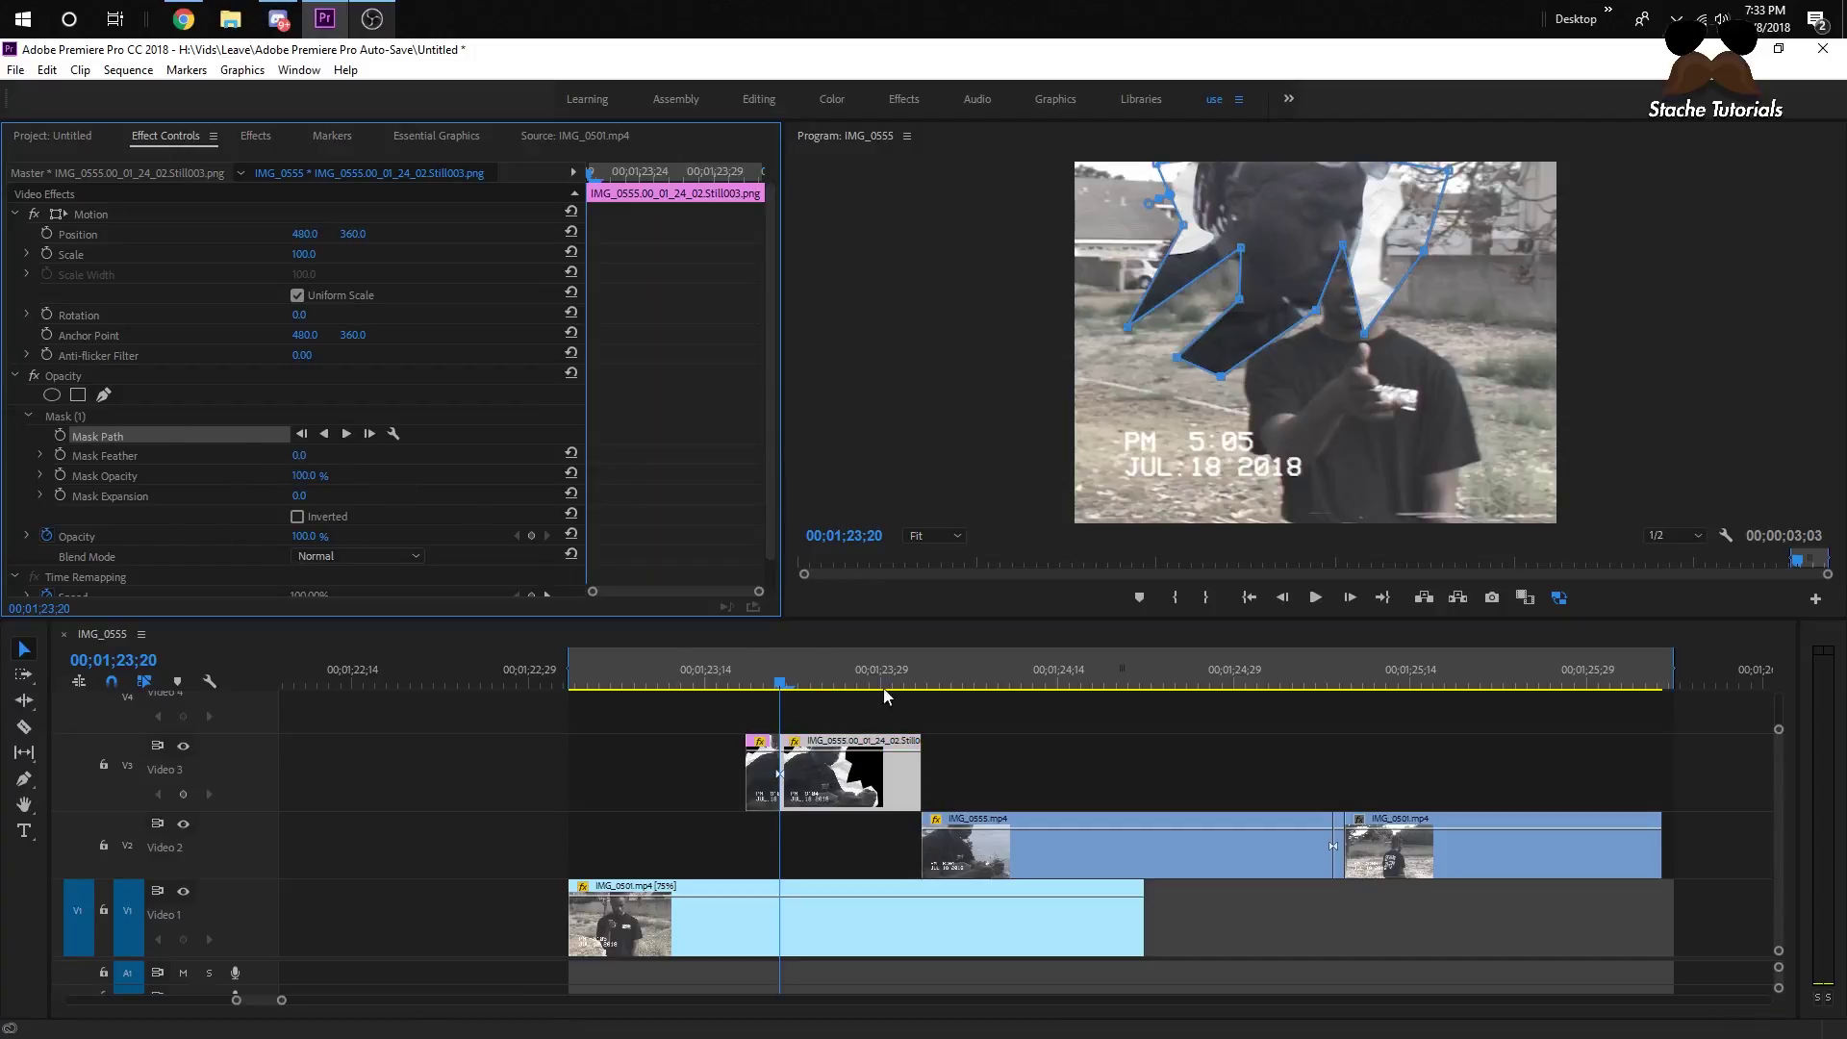
# - Advance three frames from the second piece's start to 00;01;23;23 and split the masked still there
pyautogui.moveTo(777, 667)
pyautogui.mouseDown()
pyautogui.moveTo(713, 663)
pyautogui.moveTo(803, 664)
pyautogui.mouseUp()
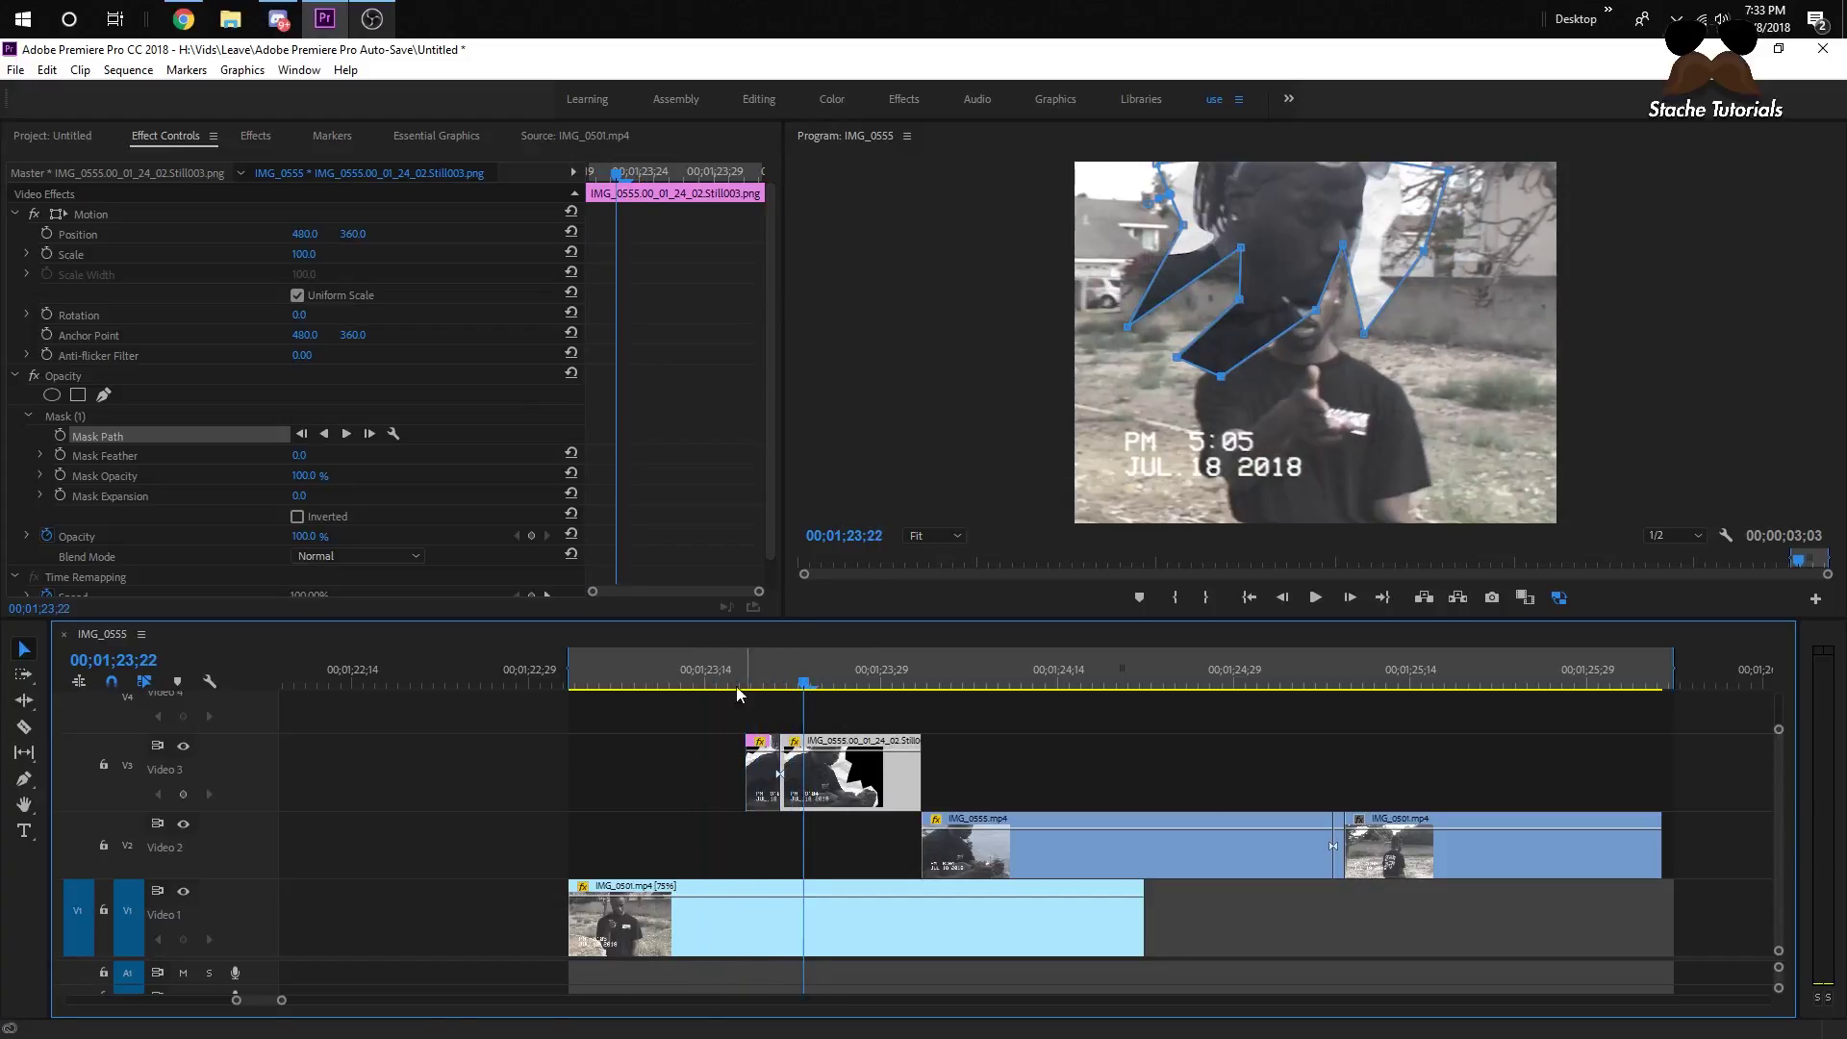
pyautogui.click(792, 683)
pyautogui.press('Left')
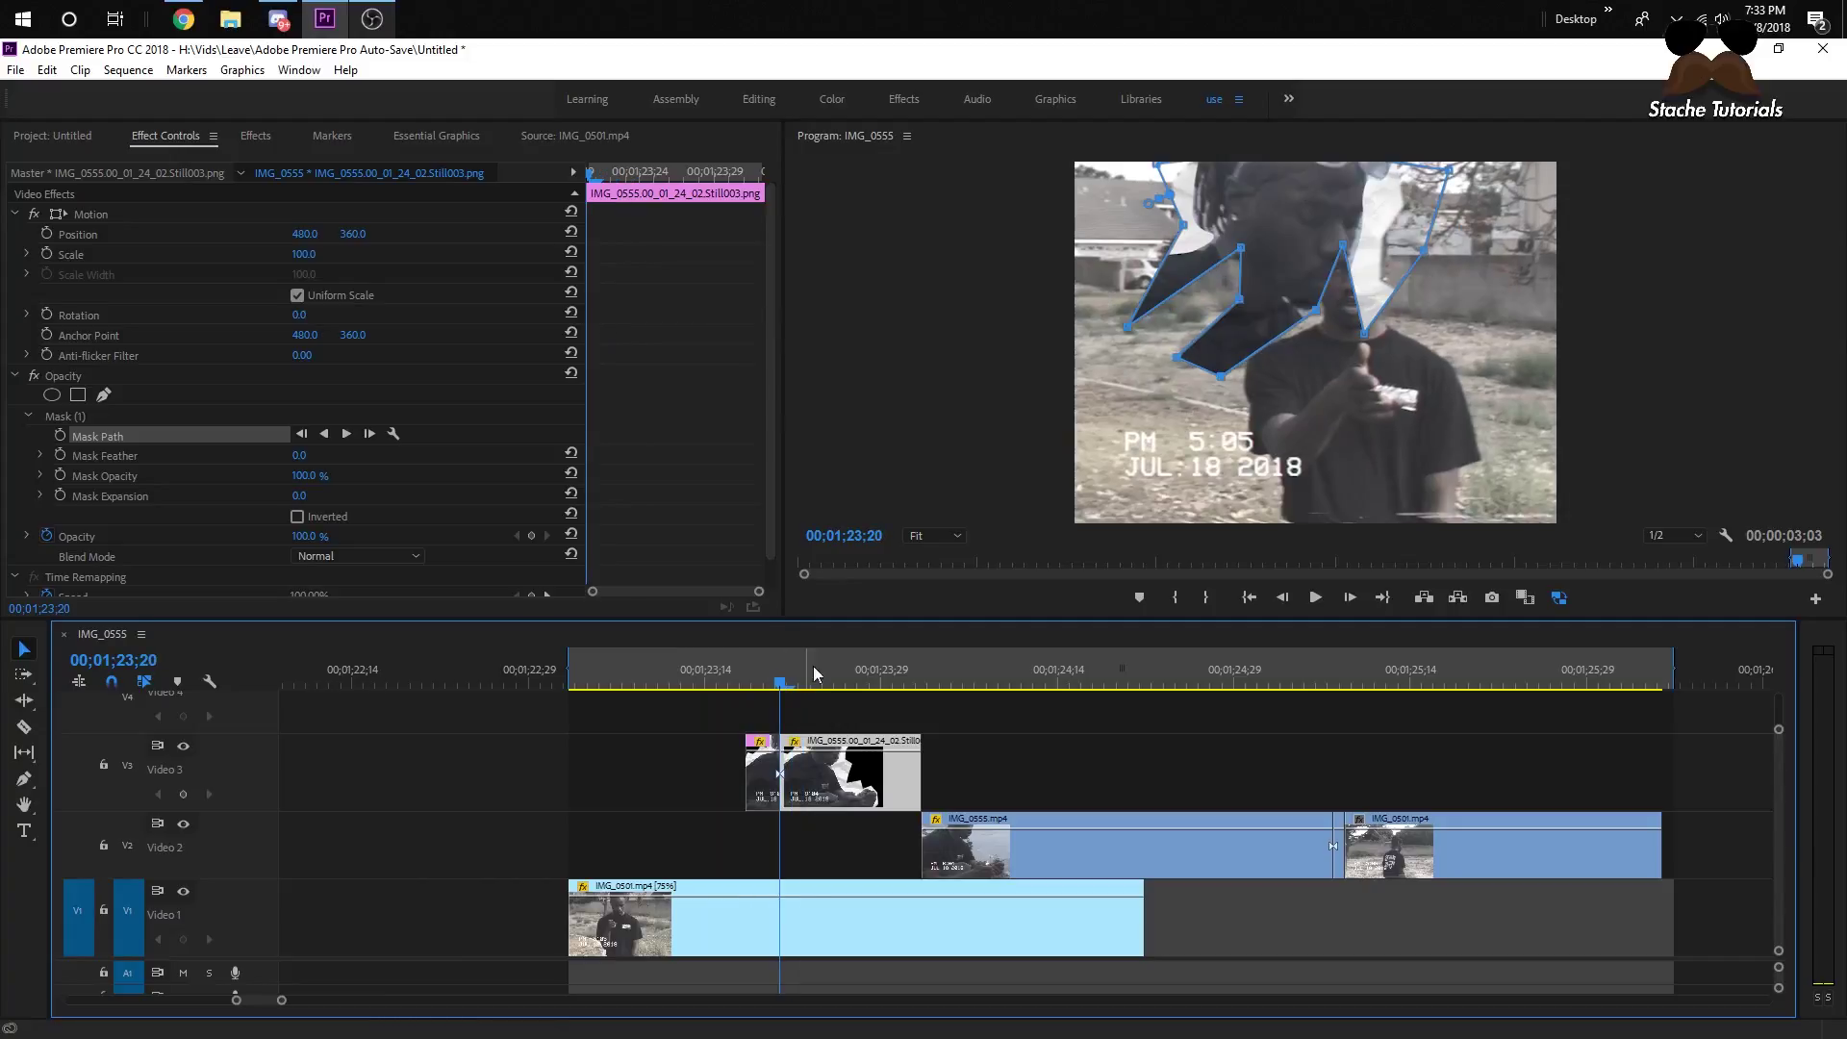
pyautogui.click(1351, 597)
pyautogui.click(1350, 597)
pyautogui.click(1351, 597)
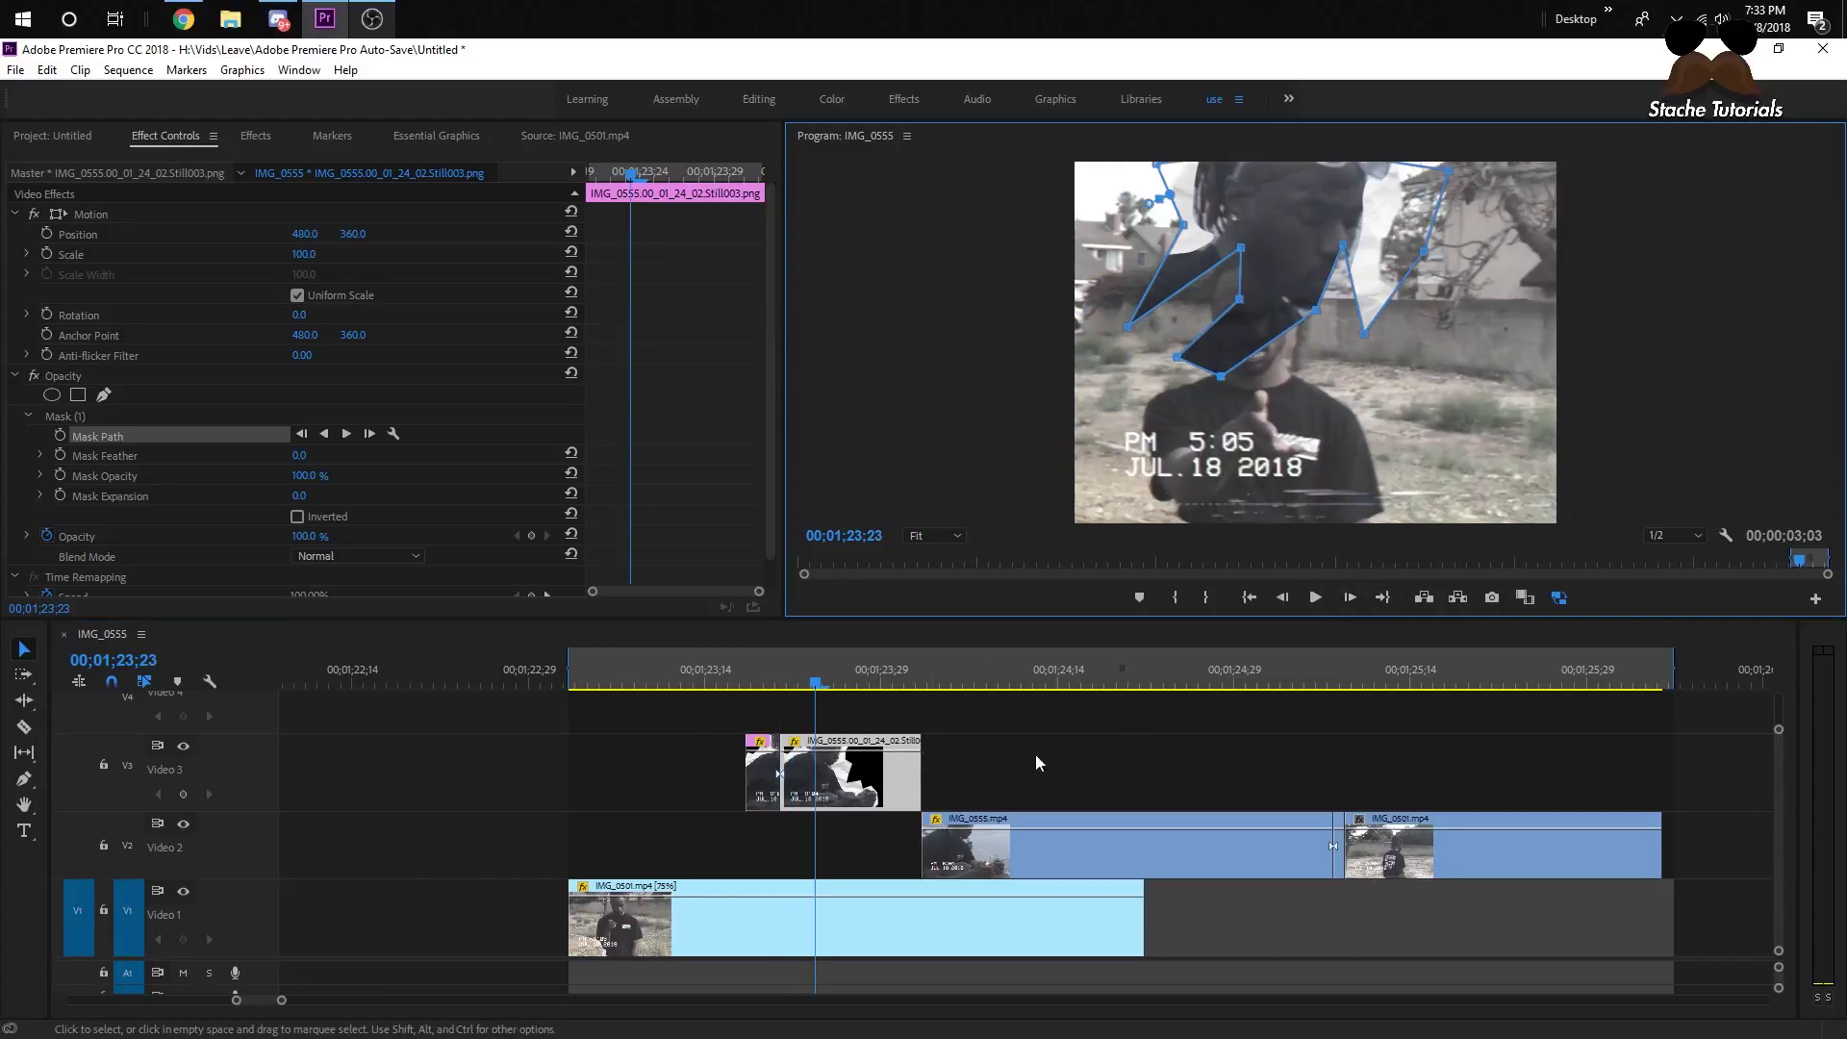
pyautogui.click(816, 773)
pyautogui.hotkey('ctrl', 'k')
# - Expand the third still piece's mask with a spike past the frame's left edge and two long spikes down over the chest
pyautogui.click(824, 770)
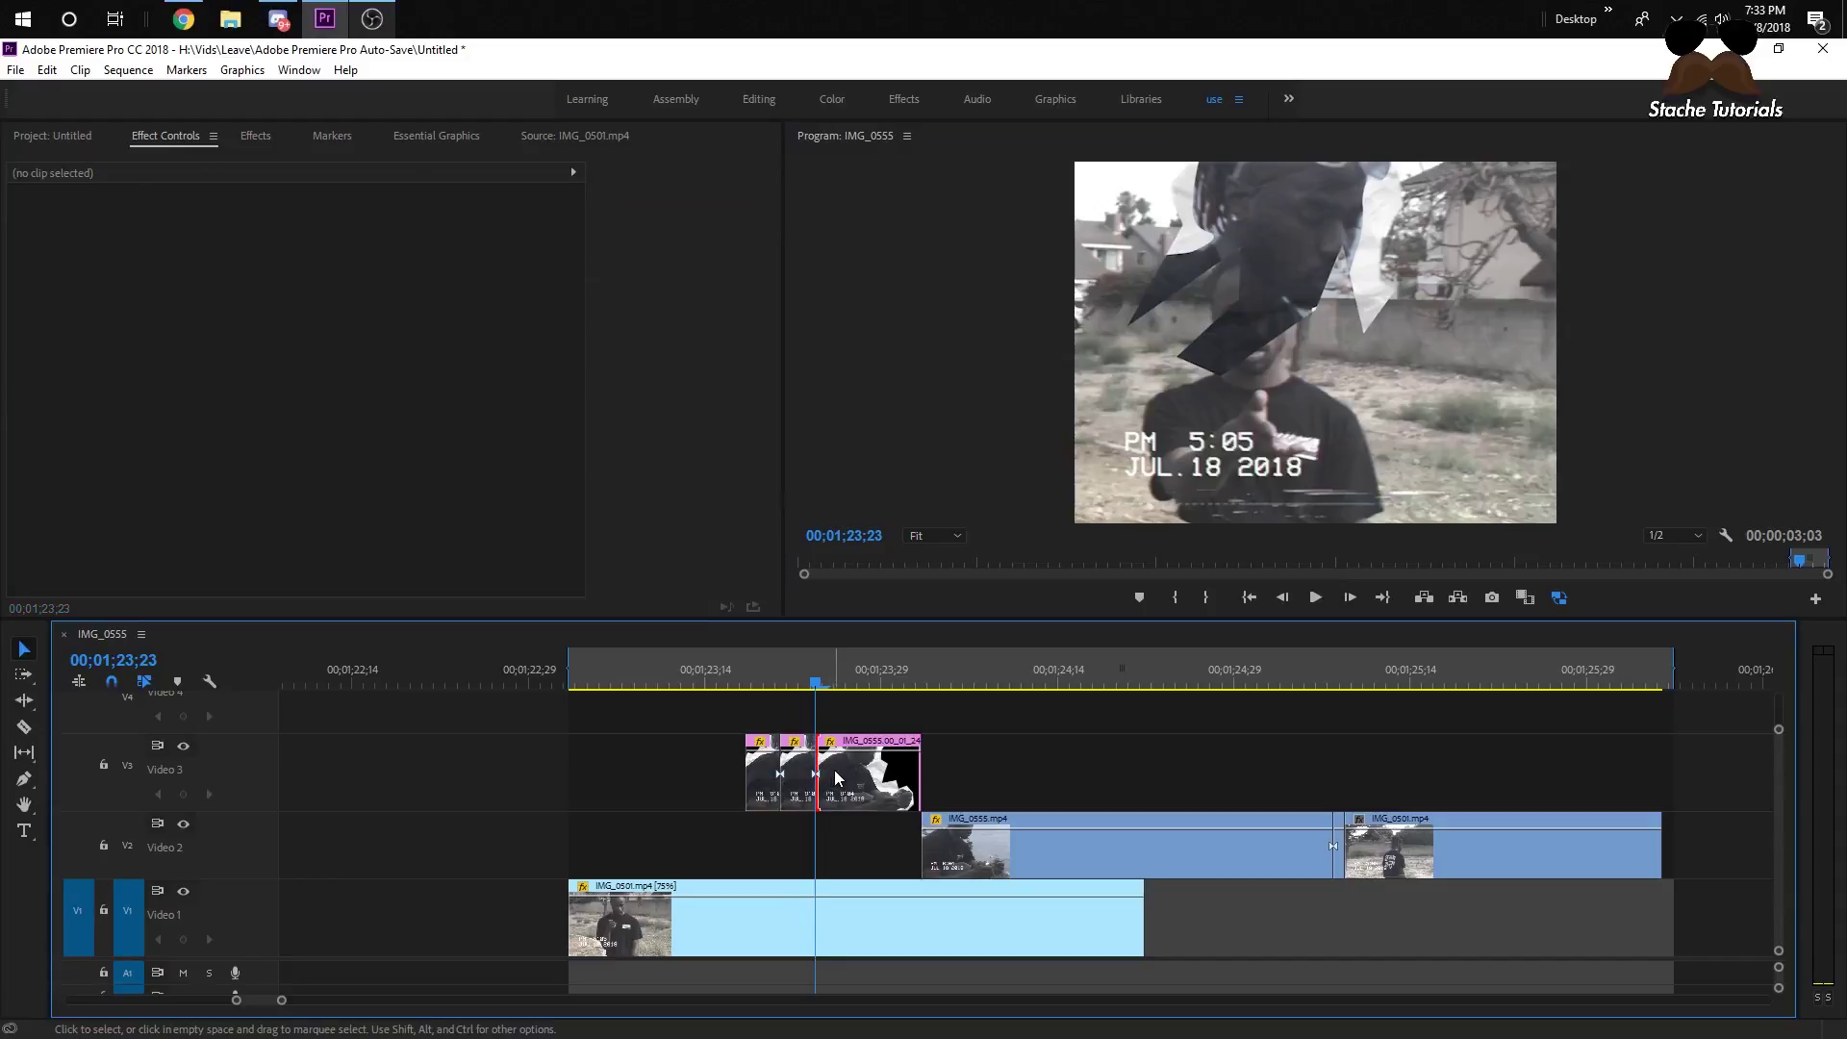
pyautogui.click(837, 770)
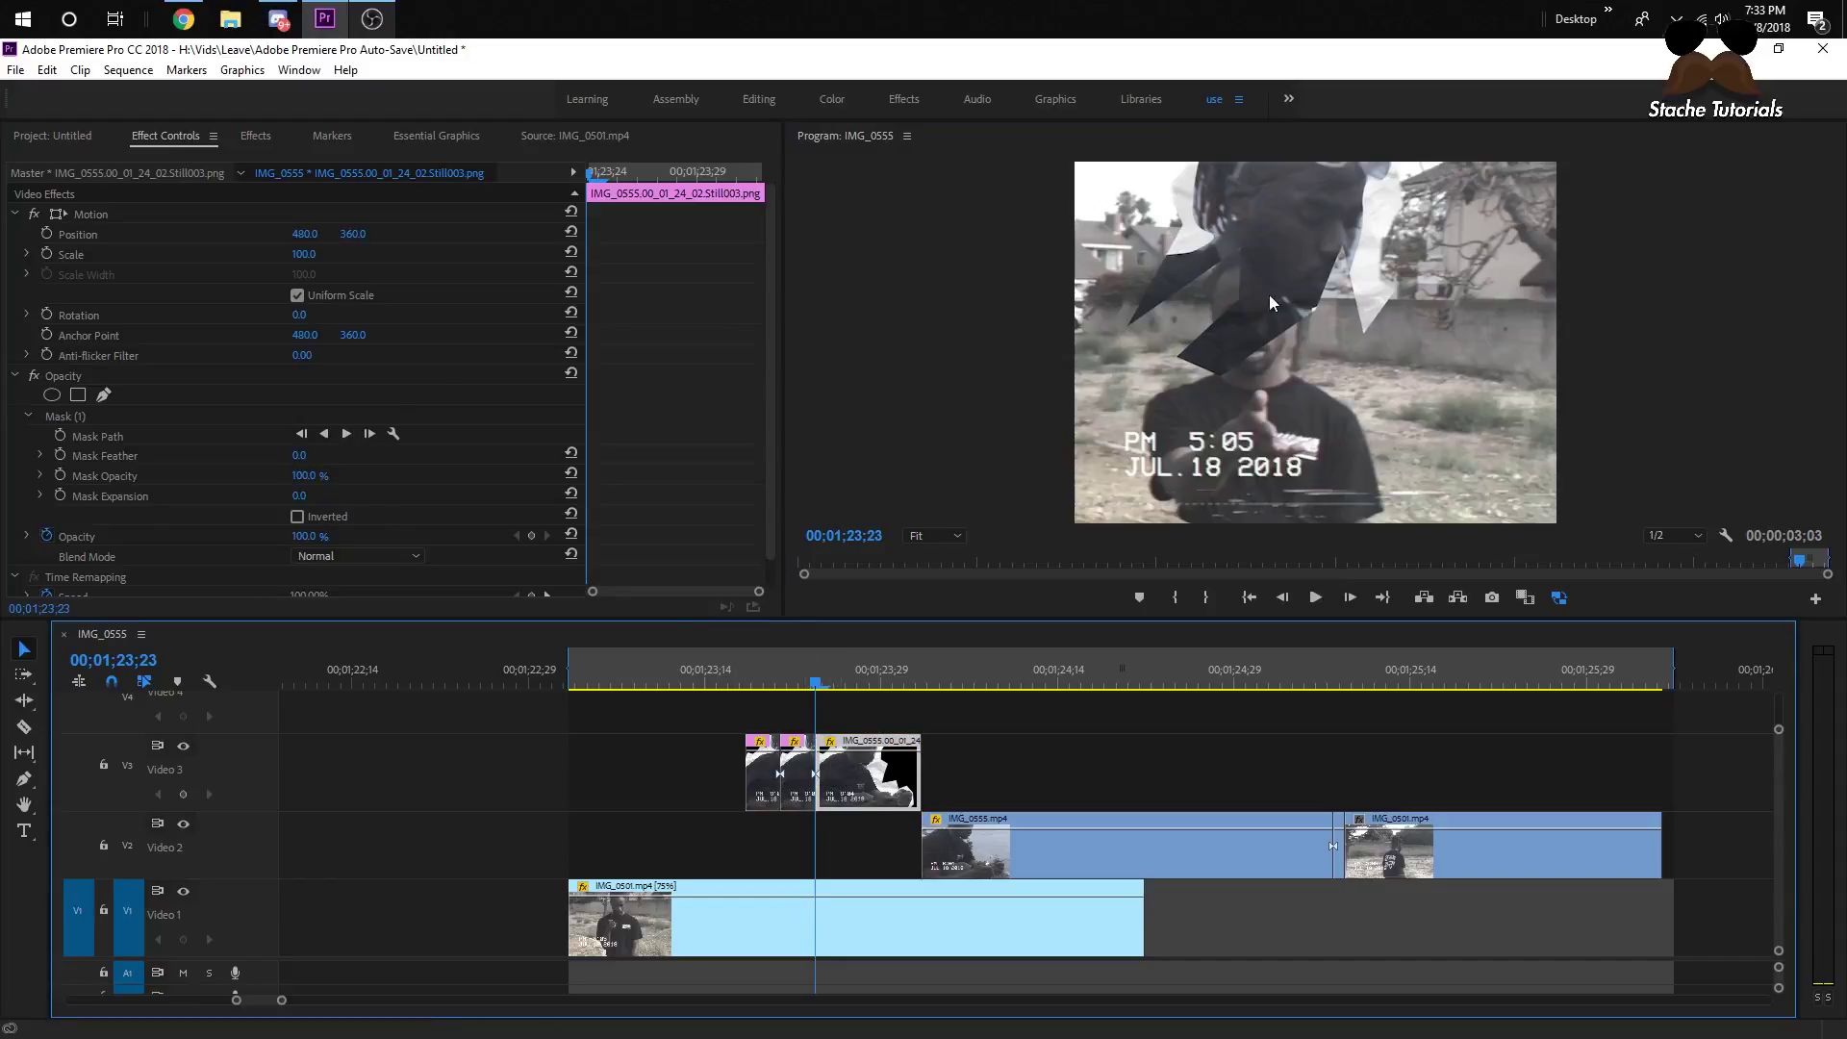
pyautogui.click(133, 421)
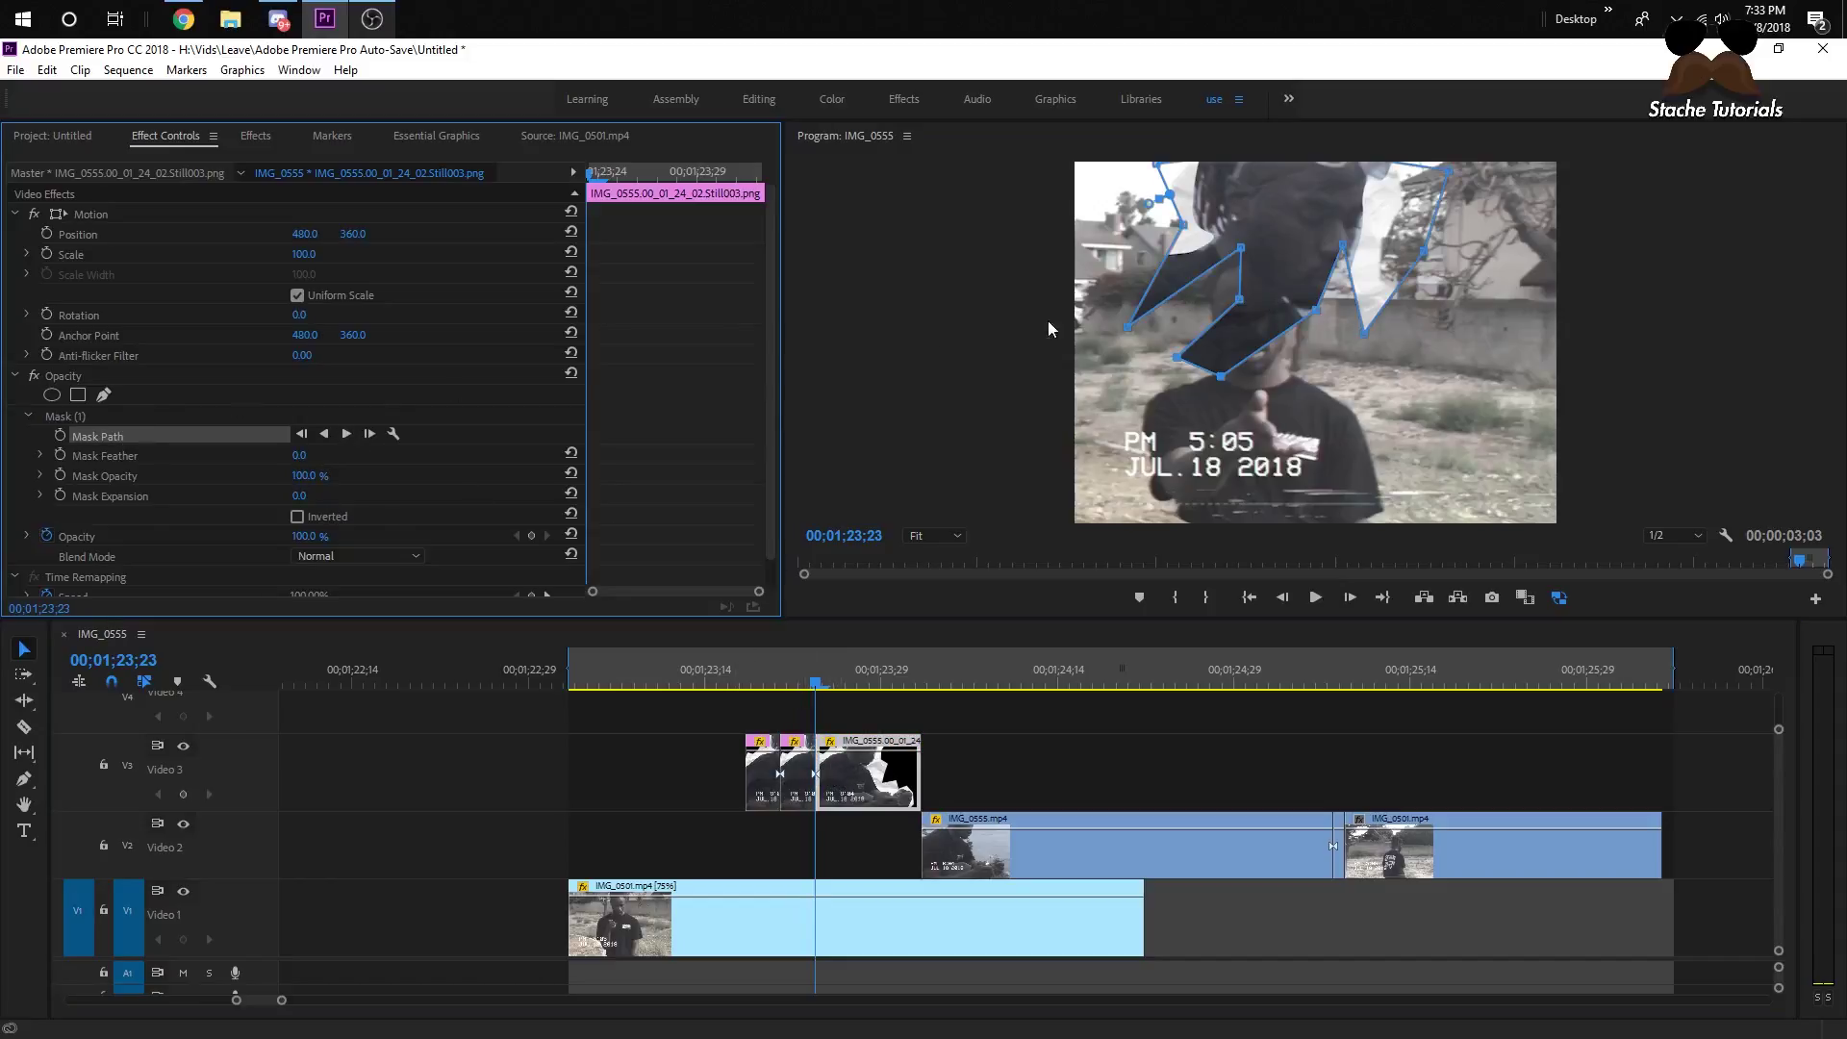
pyautogui.click(1158, 272)
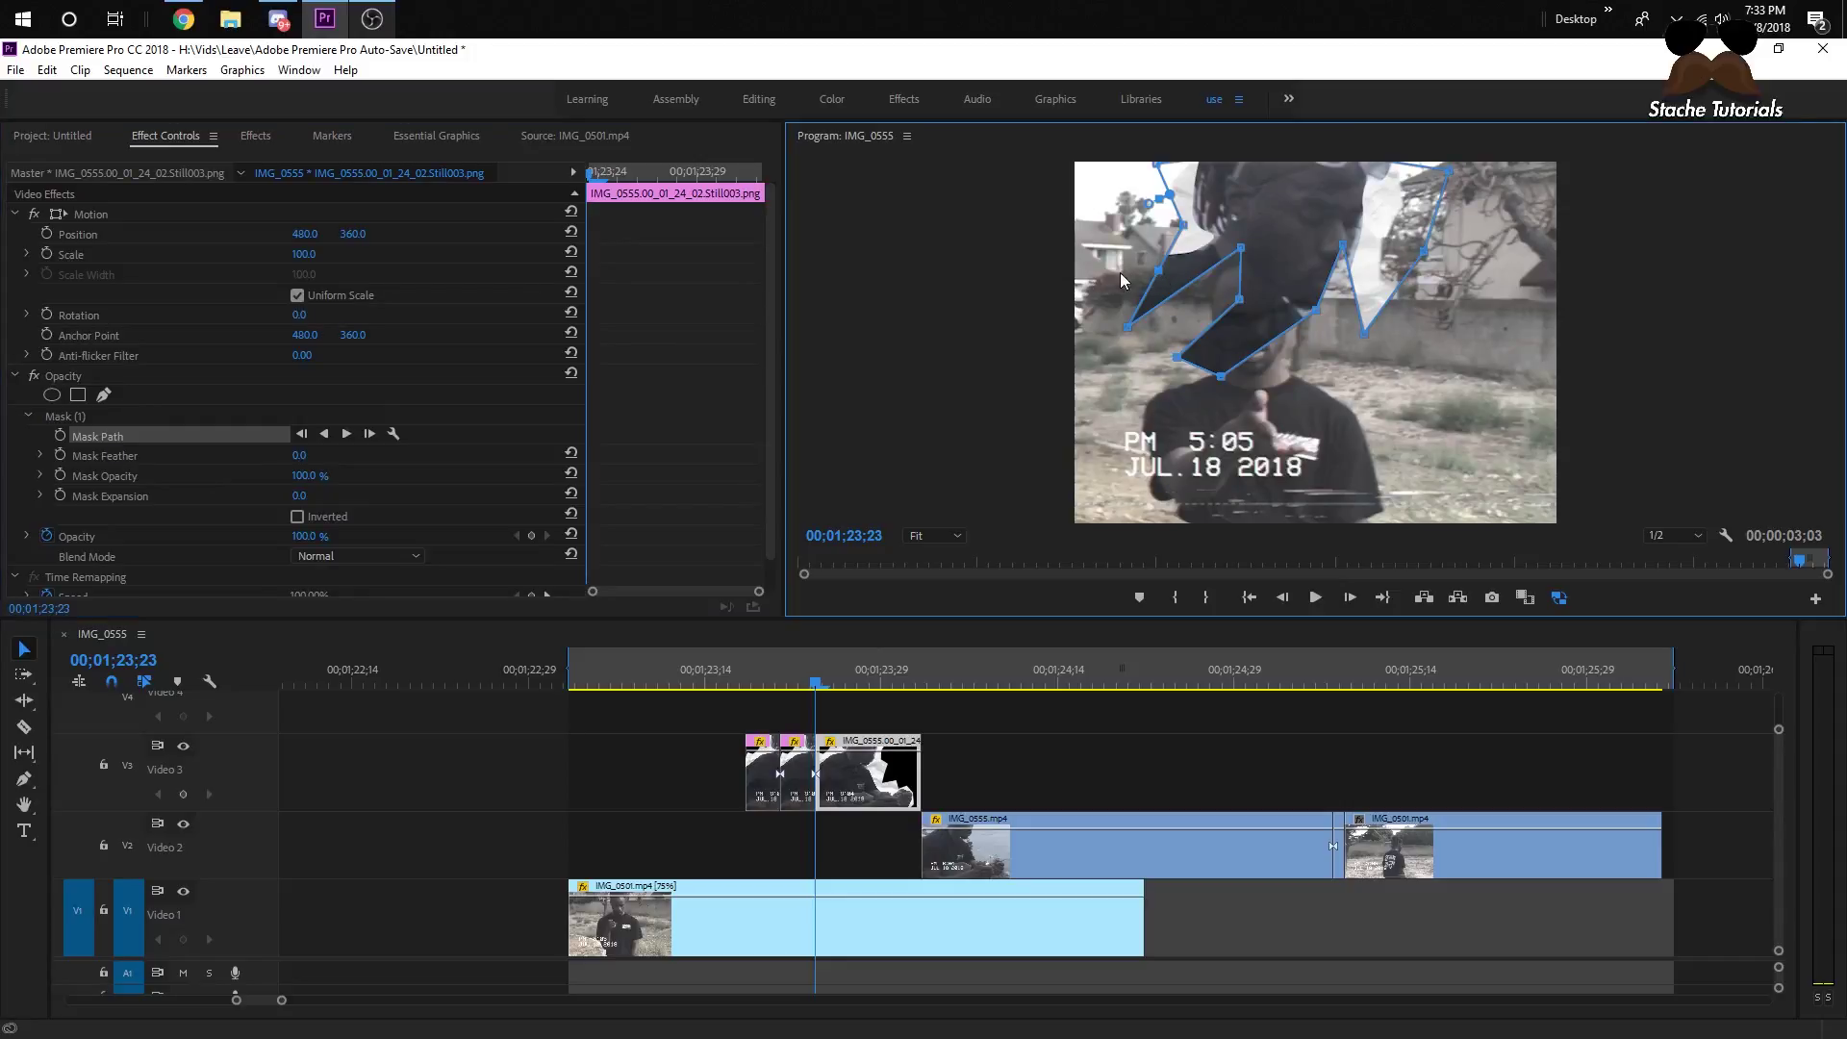
pyautogui.moveTo(1158, 272); pyautogui.dragTo(1035, 274)
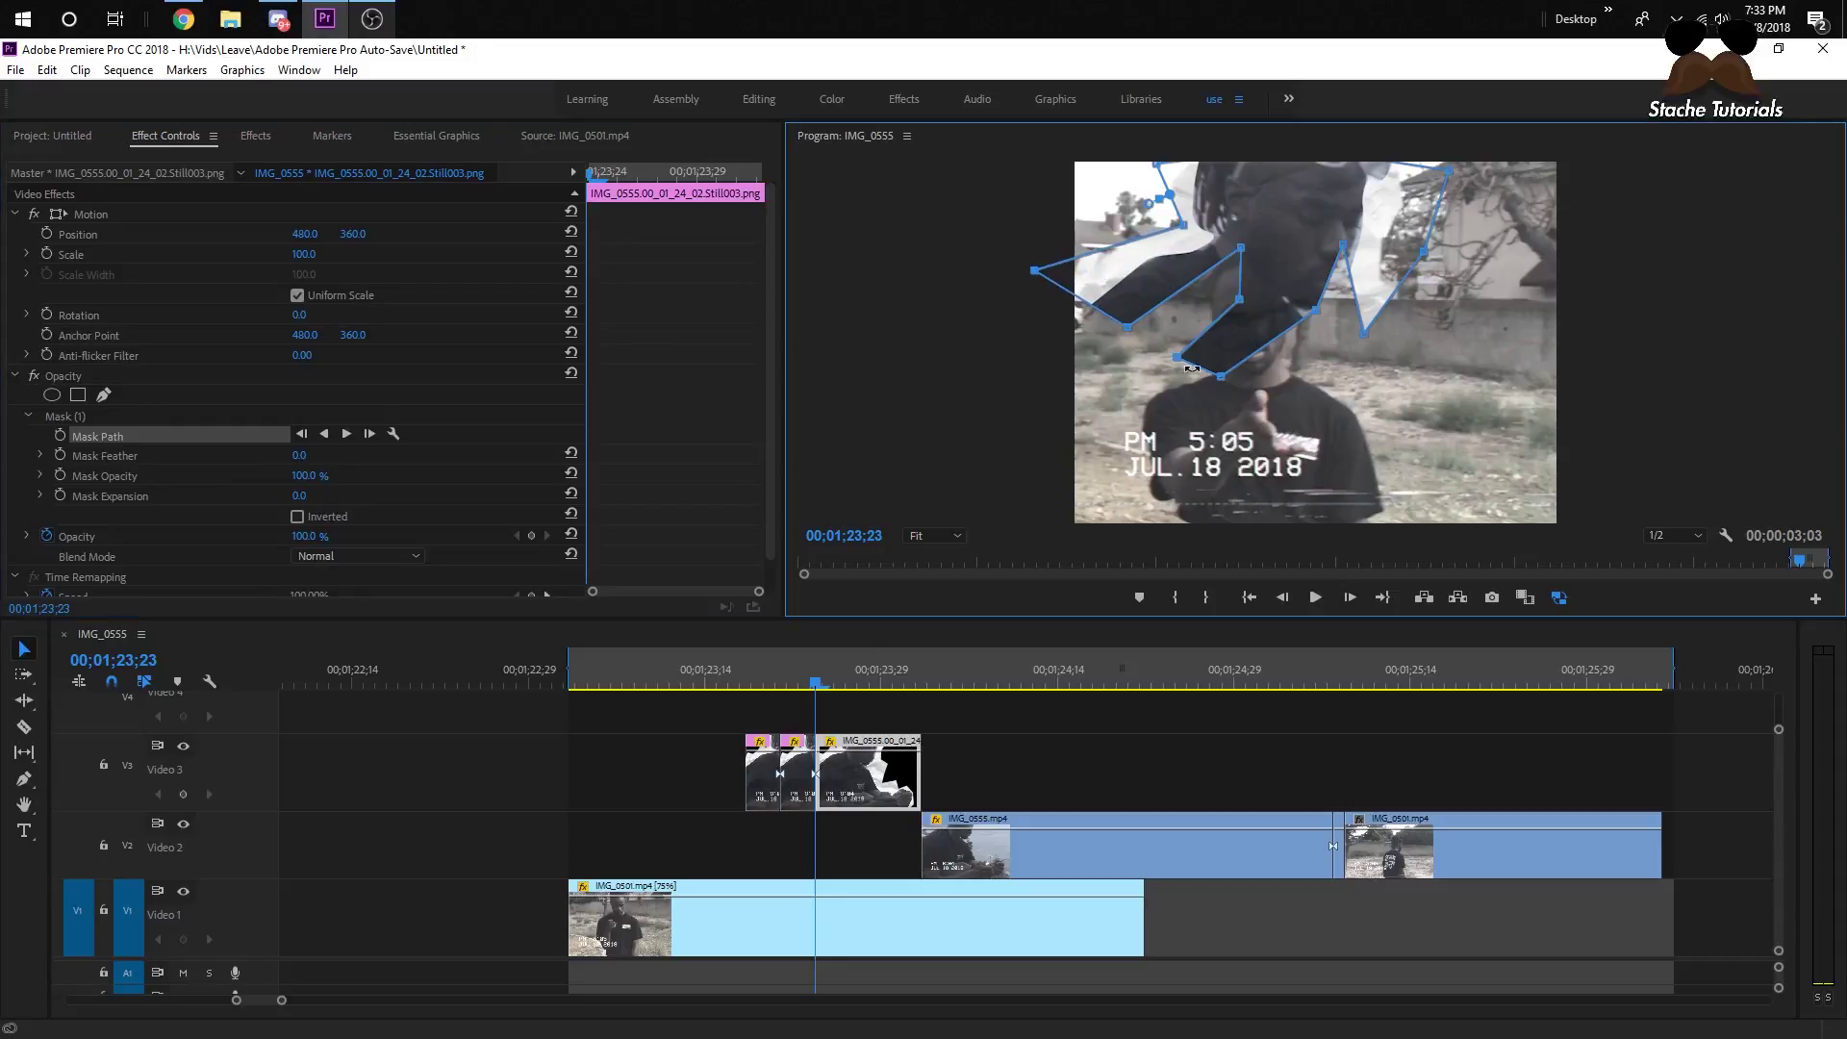
pyautogui.moveTo(1281, 339); pyautogui.dragTo(1322, 471)
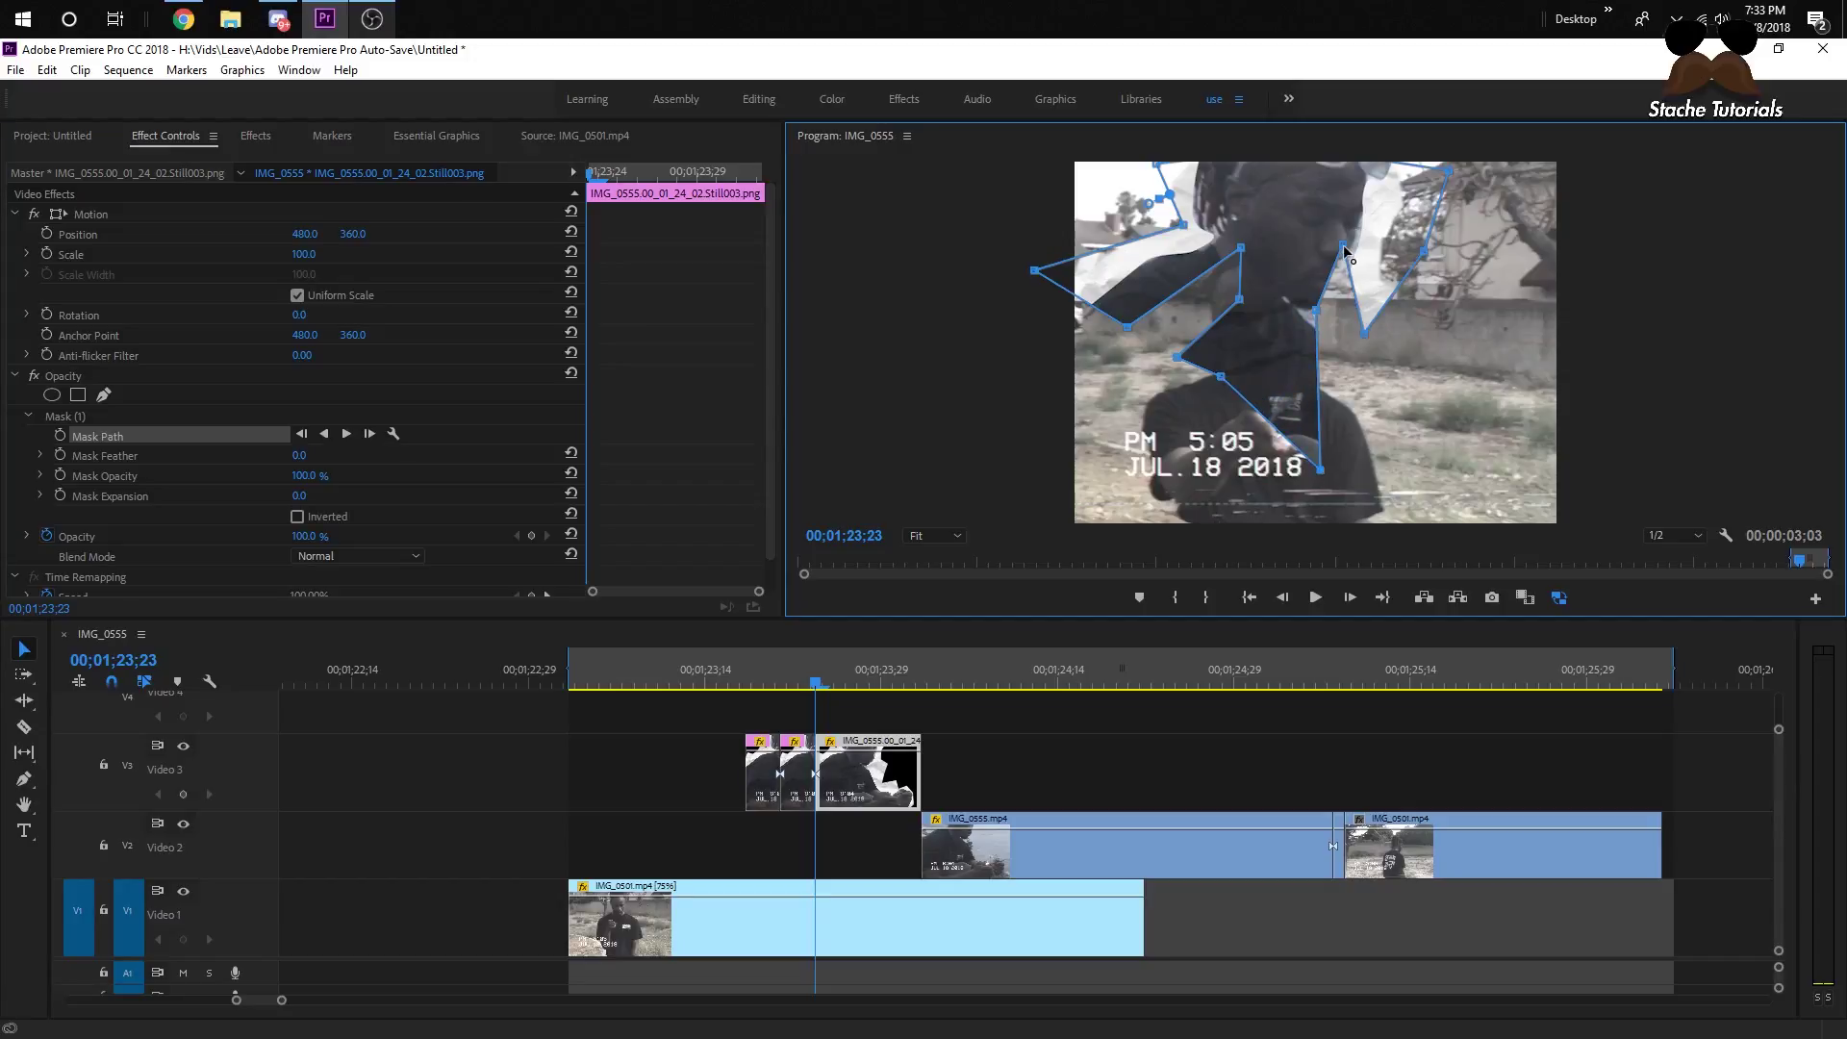
pyautogui.moveTo(1347, 370); pyautogui.dragTo(1350, 415)
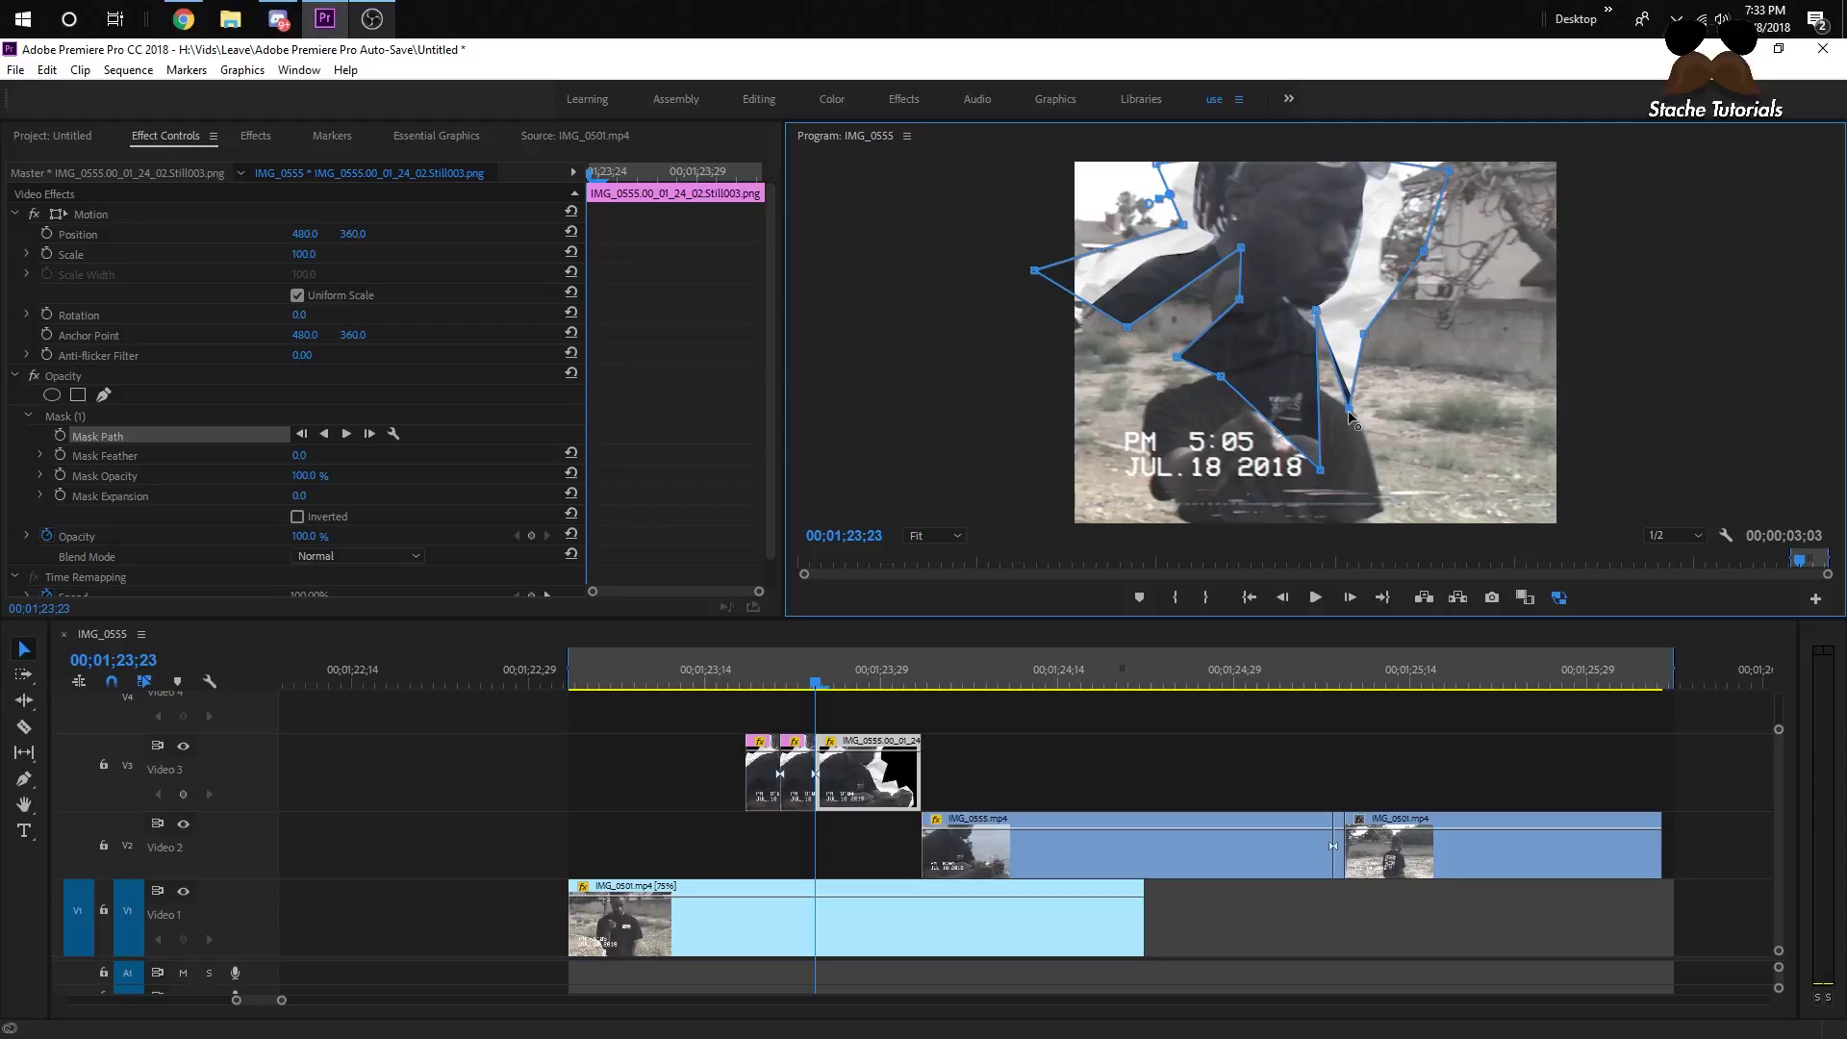
pyautogui.moveTo(1317, 312); pyautogui.dragTo(1332, 376)
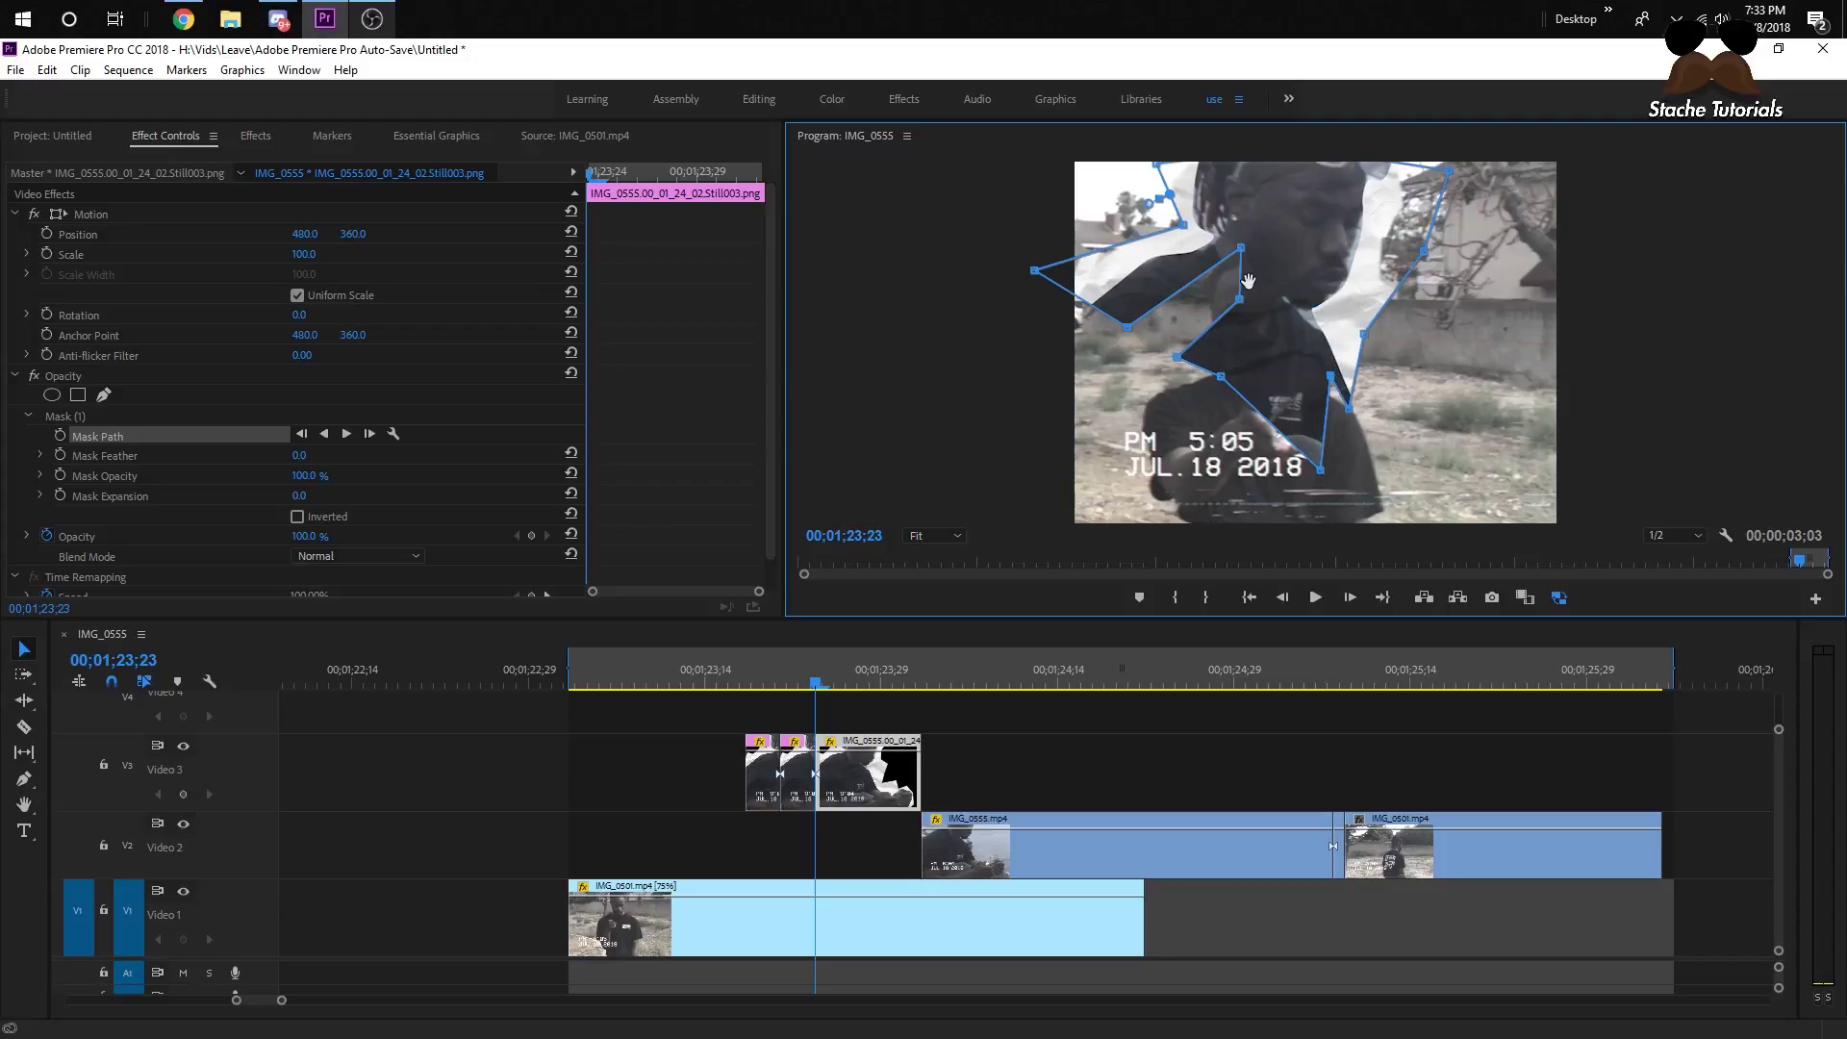
# - Rotate the third piece's mask clockwise around the man and pull its upper-left inner point out toward the frame's top edge
pyautogui.moveTo(1238, 288); pyautogui.dragTo(1243, 286)
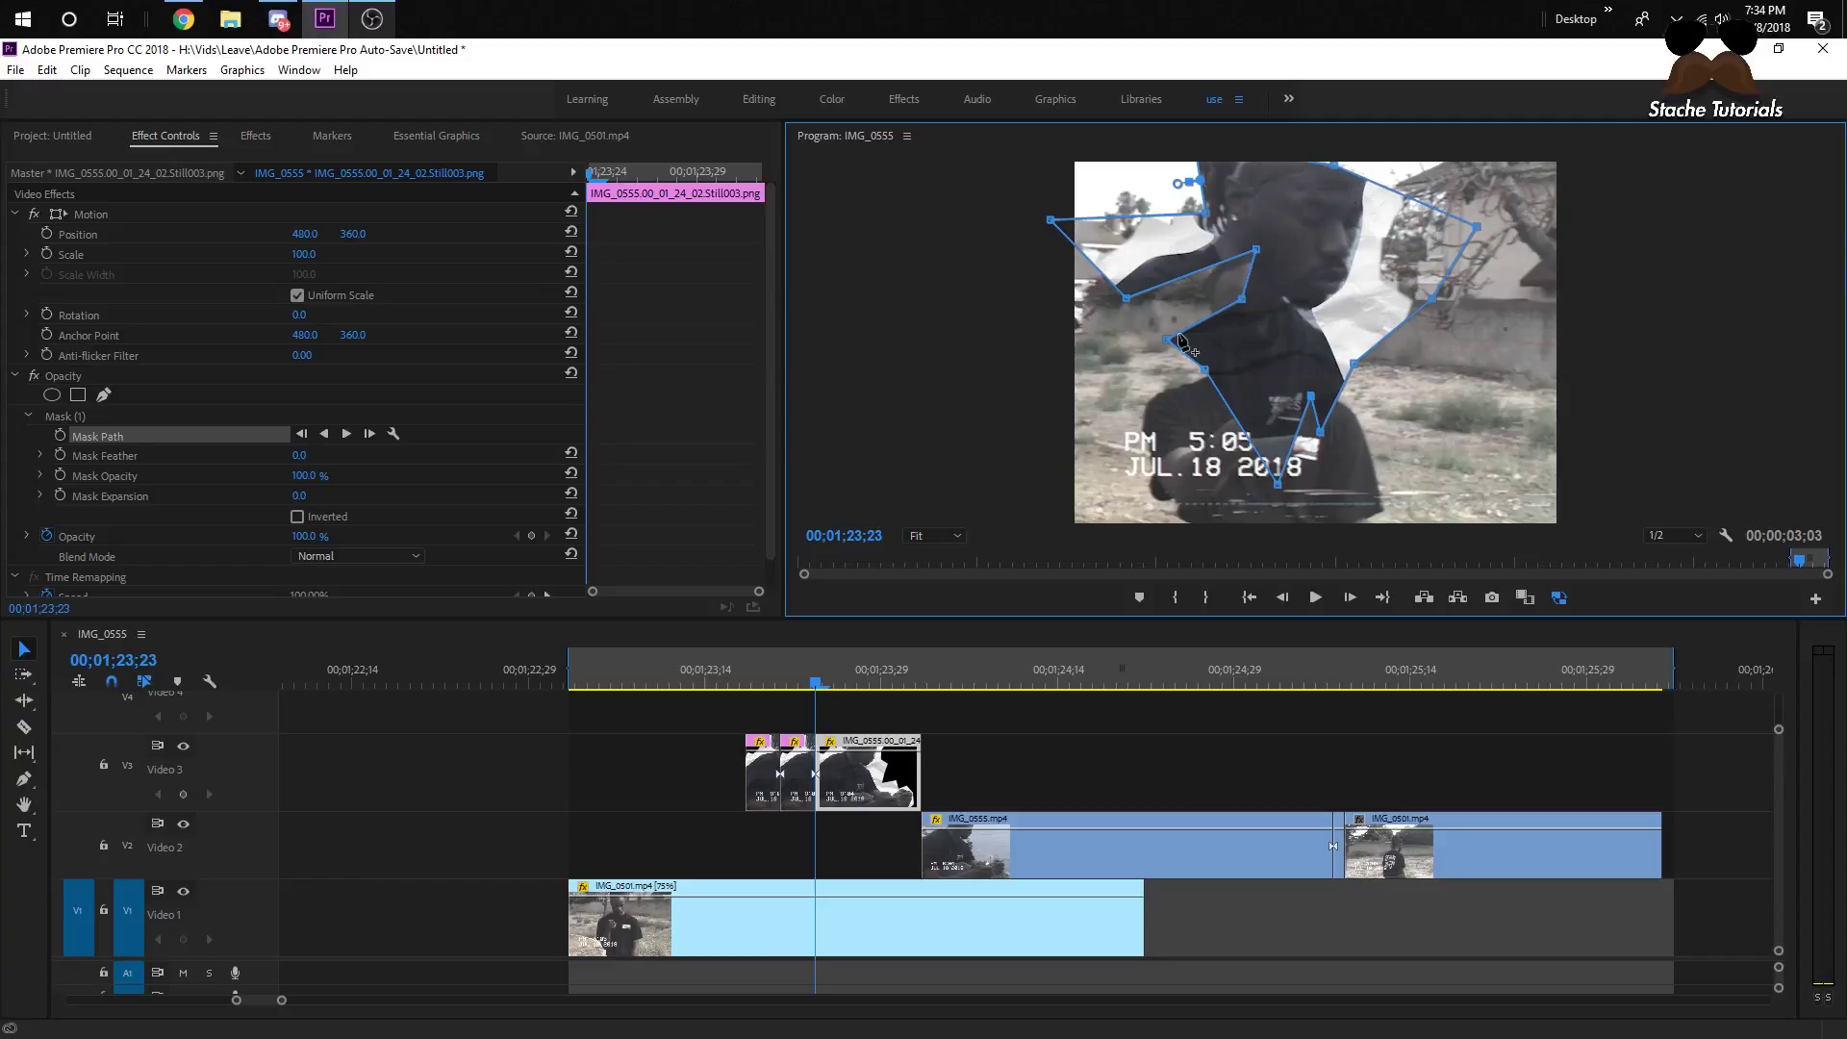
pyautogui.hotkey('ctrl', 'z')
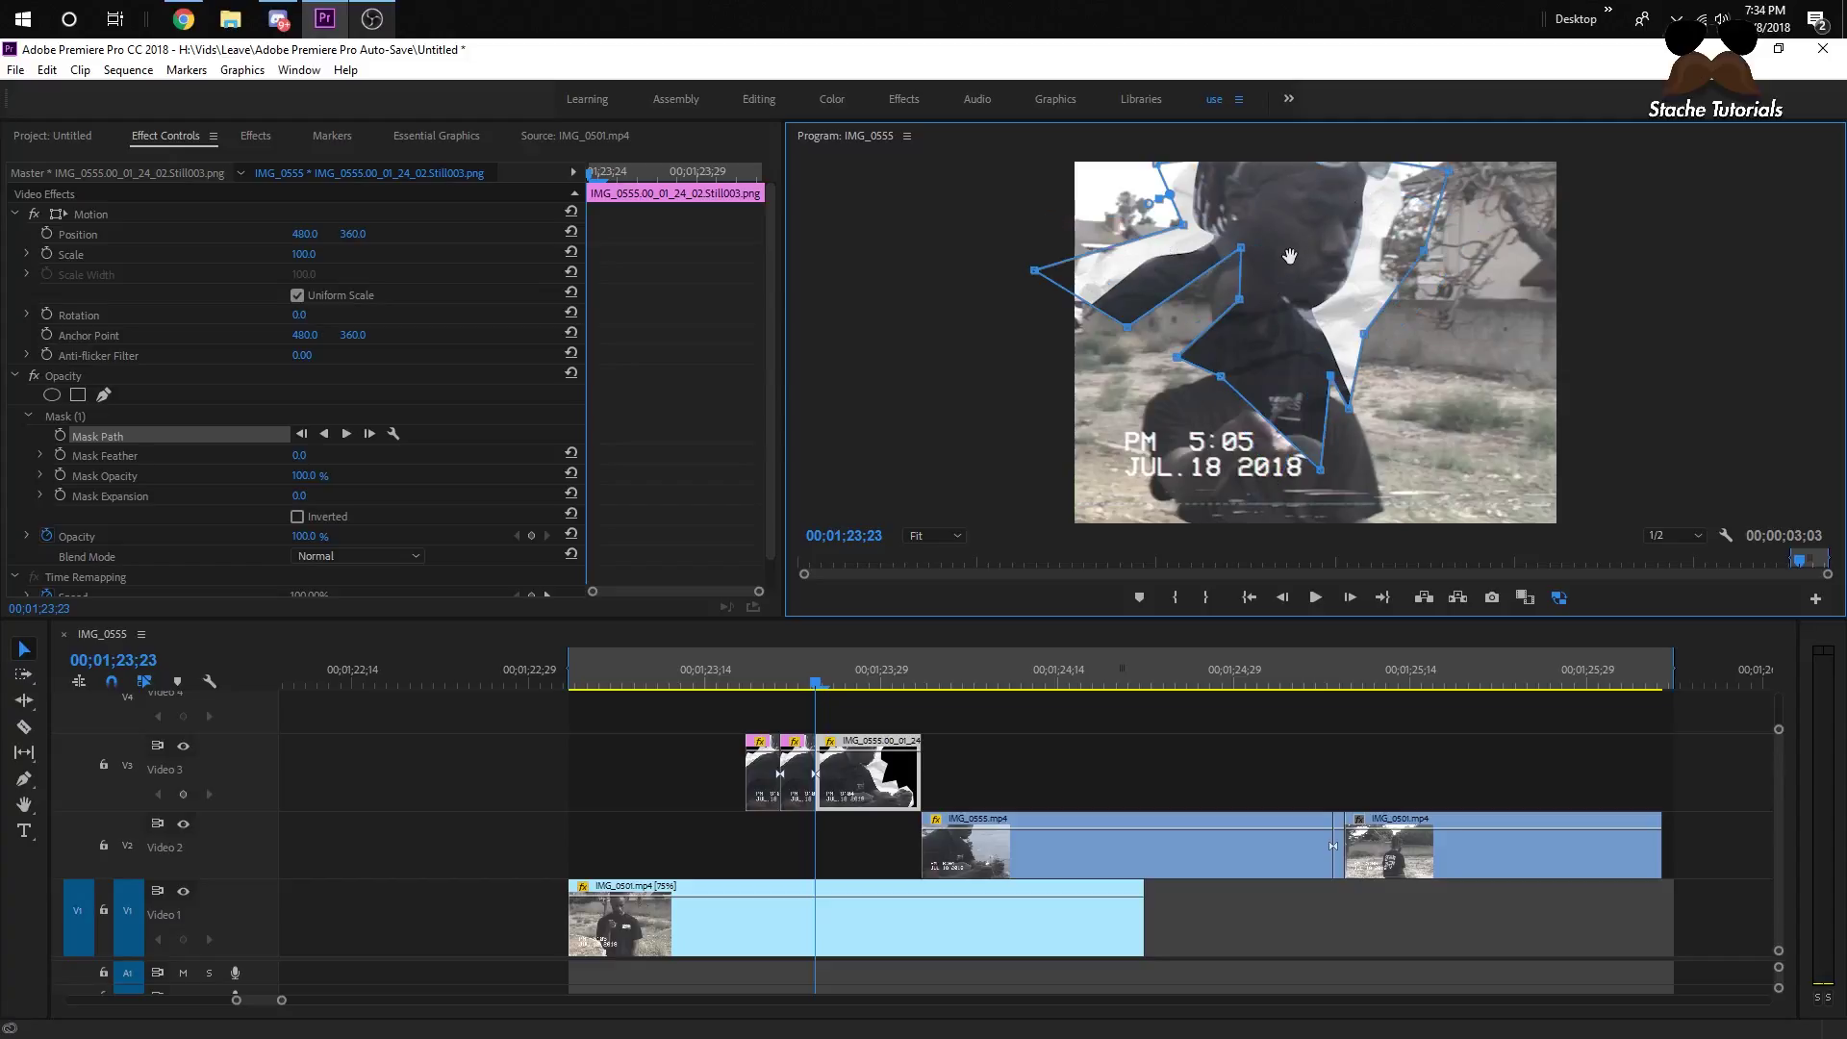
pyautogui.hotkey('ctrl', 'z')
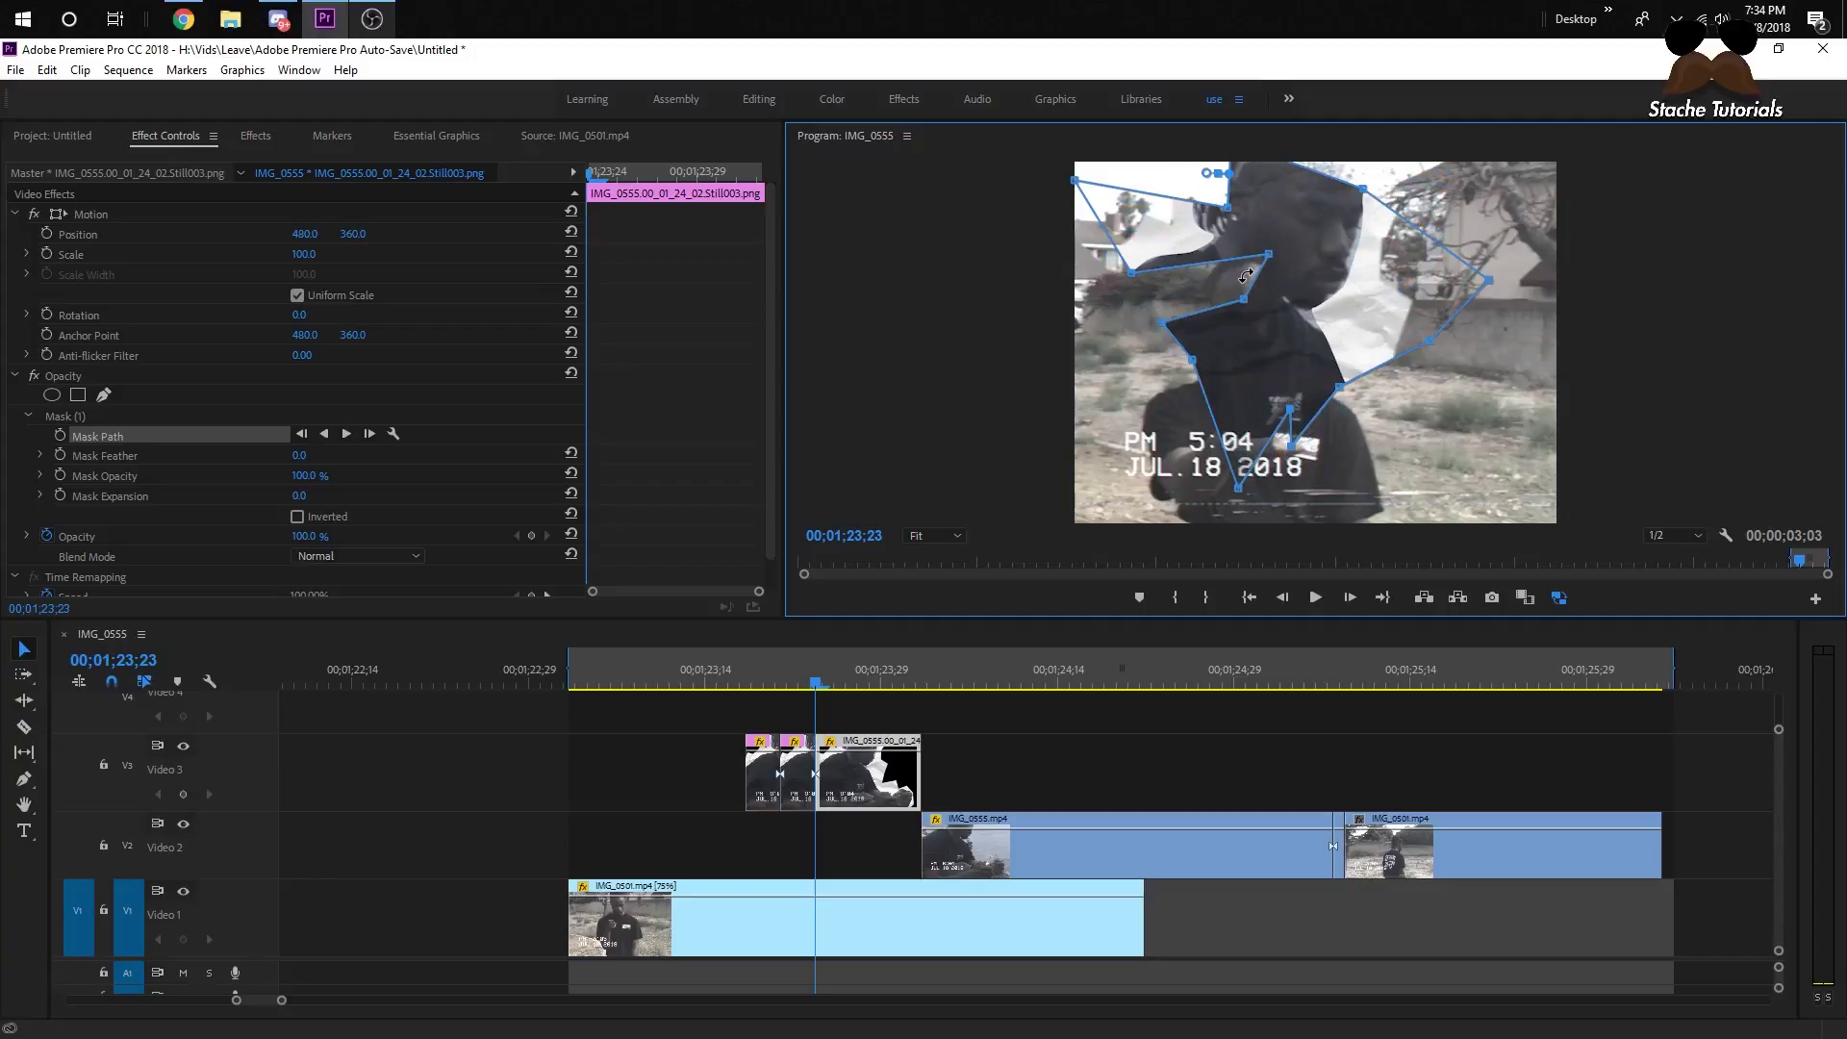
pyautogui.hotkey('ctrl', 'z')
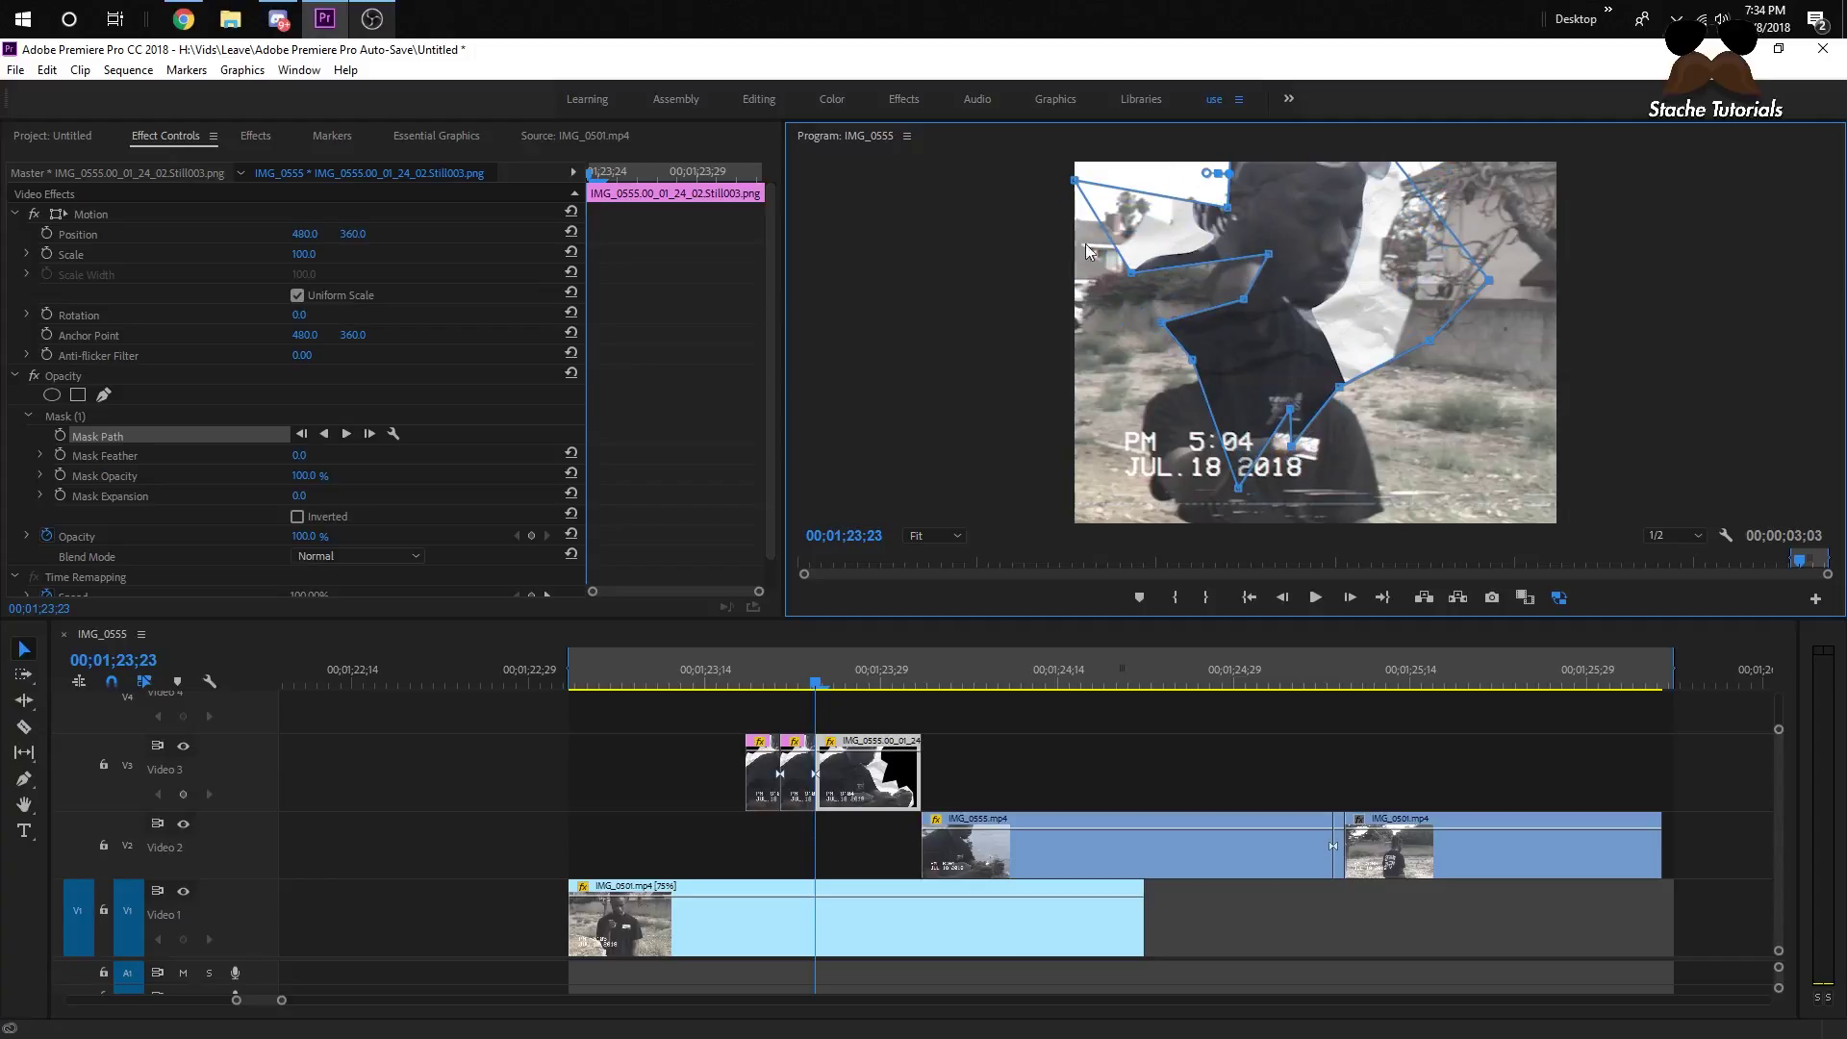
pyautogui.moveTo(1228, 207); pyautogui.dragTo(1183, 170)
# - Play the transition repeatedly from before the first masked piece to check how the three cutout shapes grow
pyautogui.moveTo(818, 678); pyautogui.dragTo(737, 668)
pyautogui.press('space')
pyautogui.press('space')
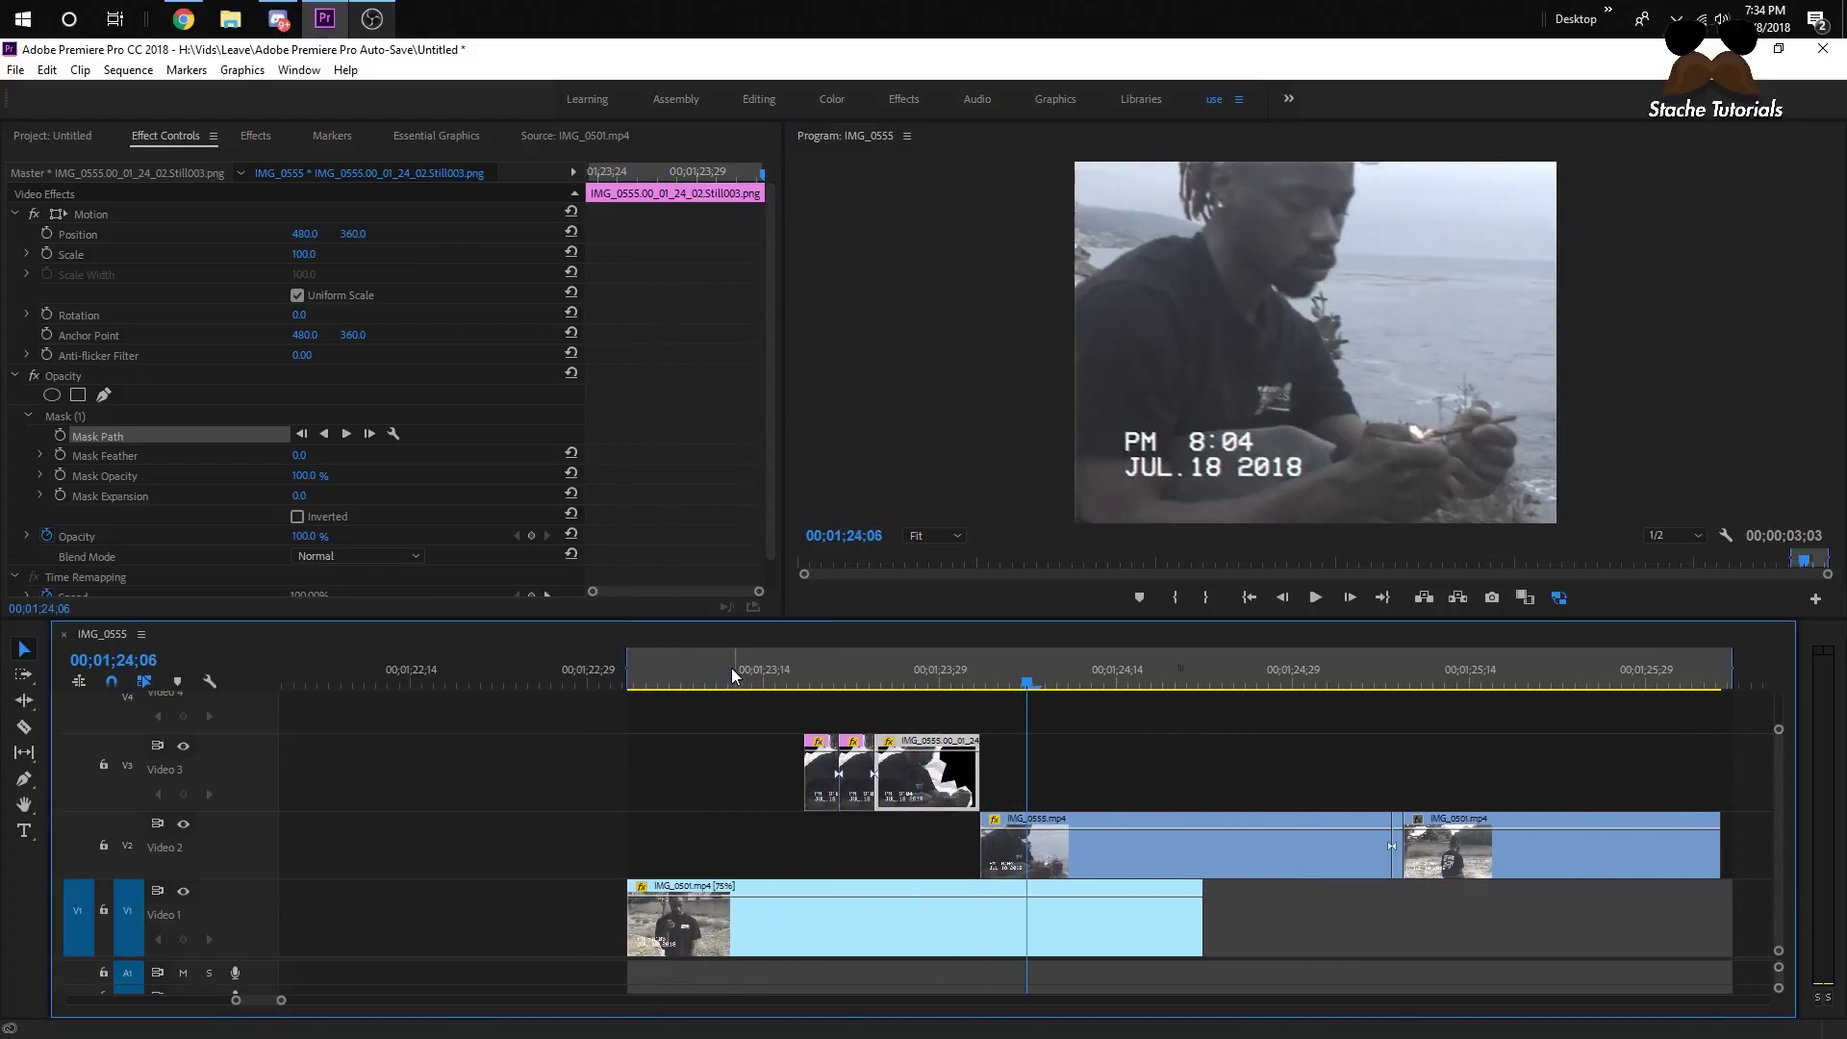
pyautogui.click(781, 677)
pyautogui.press('space')
pyautogui.press('space')
pyautogui.click(781, 677)
pyautogui.press('space')
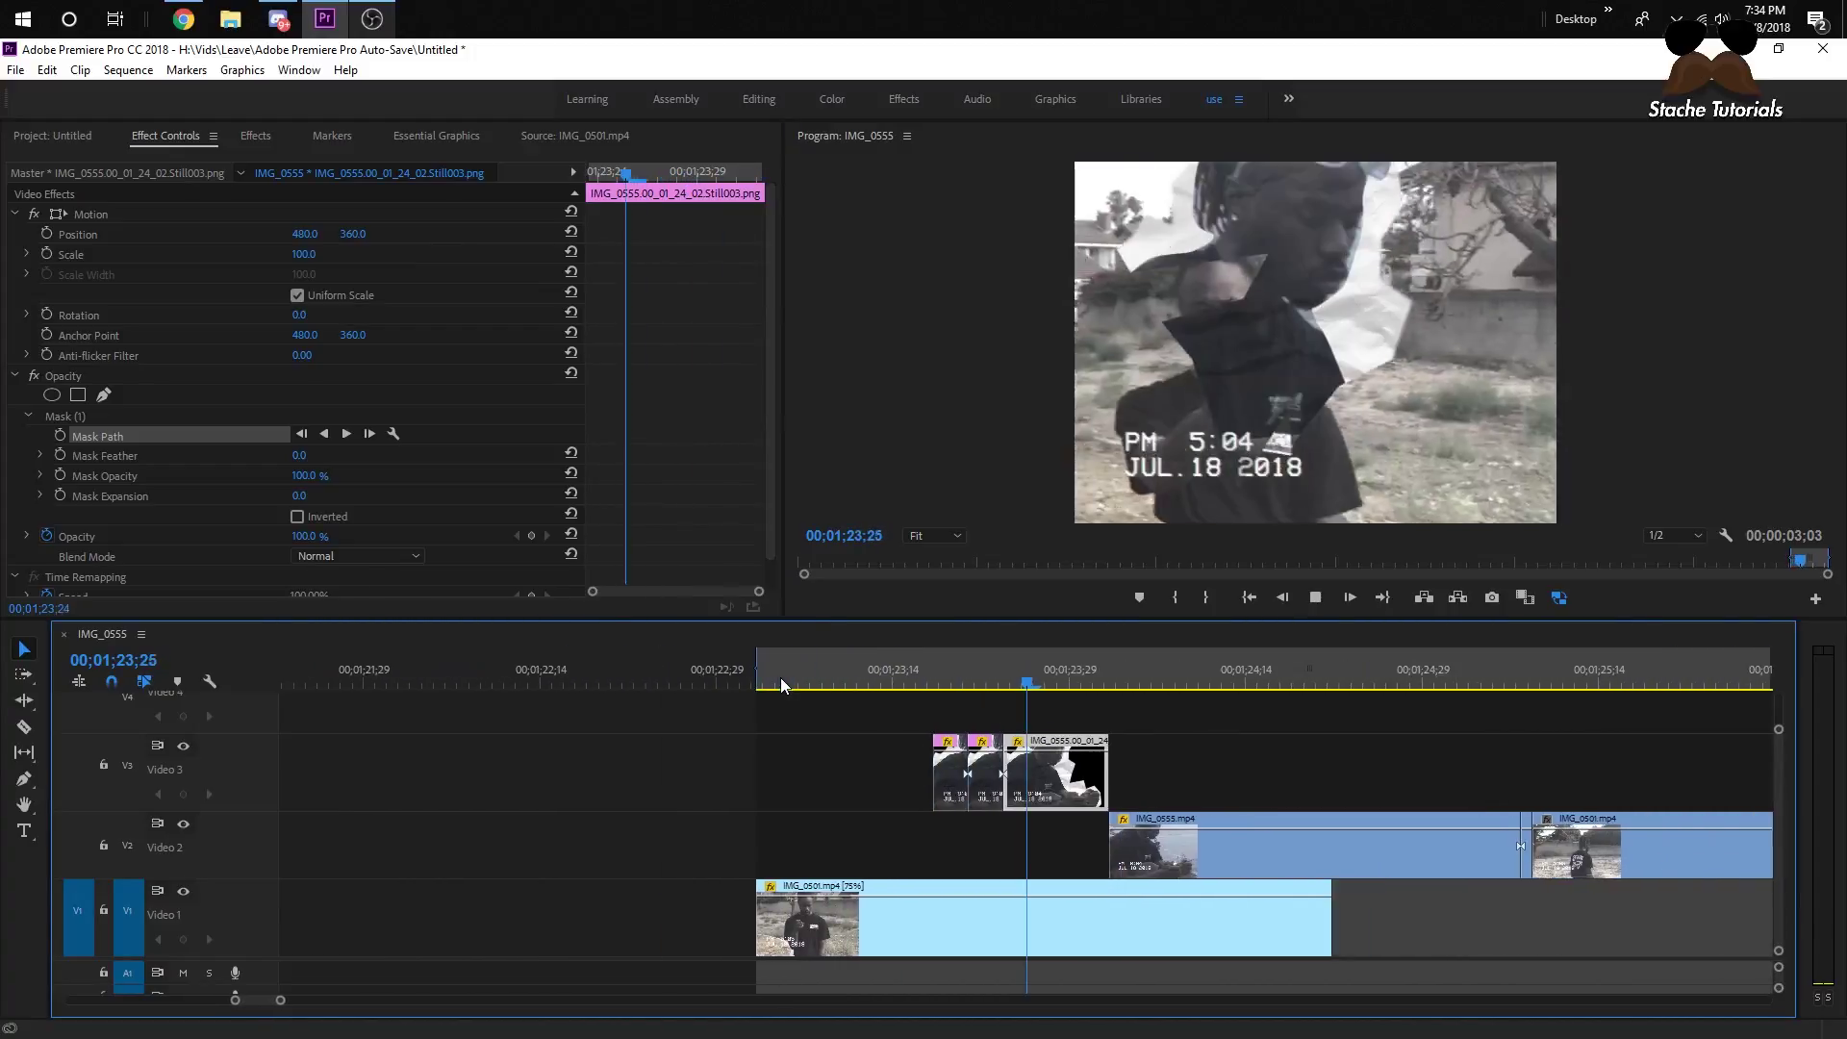
pyautogui.press('space')
pyautogui.click(771, 674)
pyautogui.press('space')
pyautogui.press('space')
pyautogui.click(879, 675)
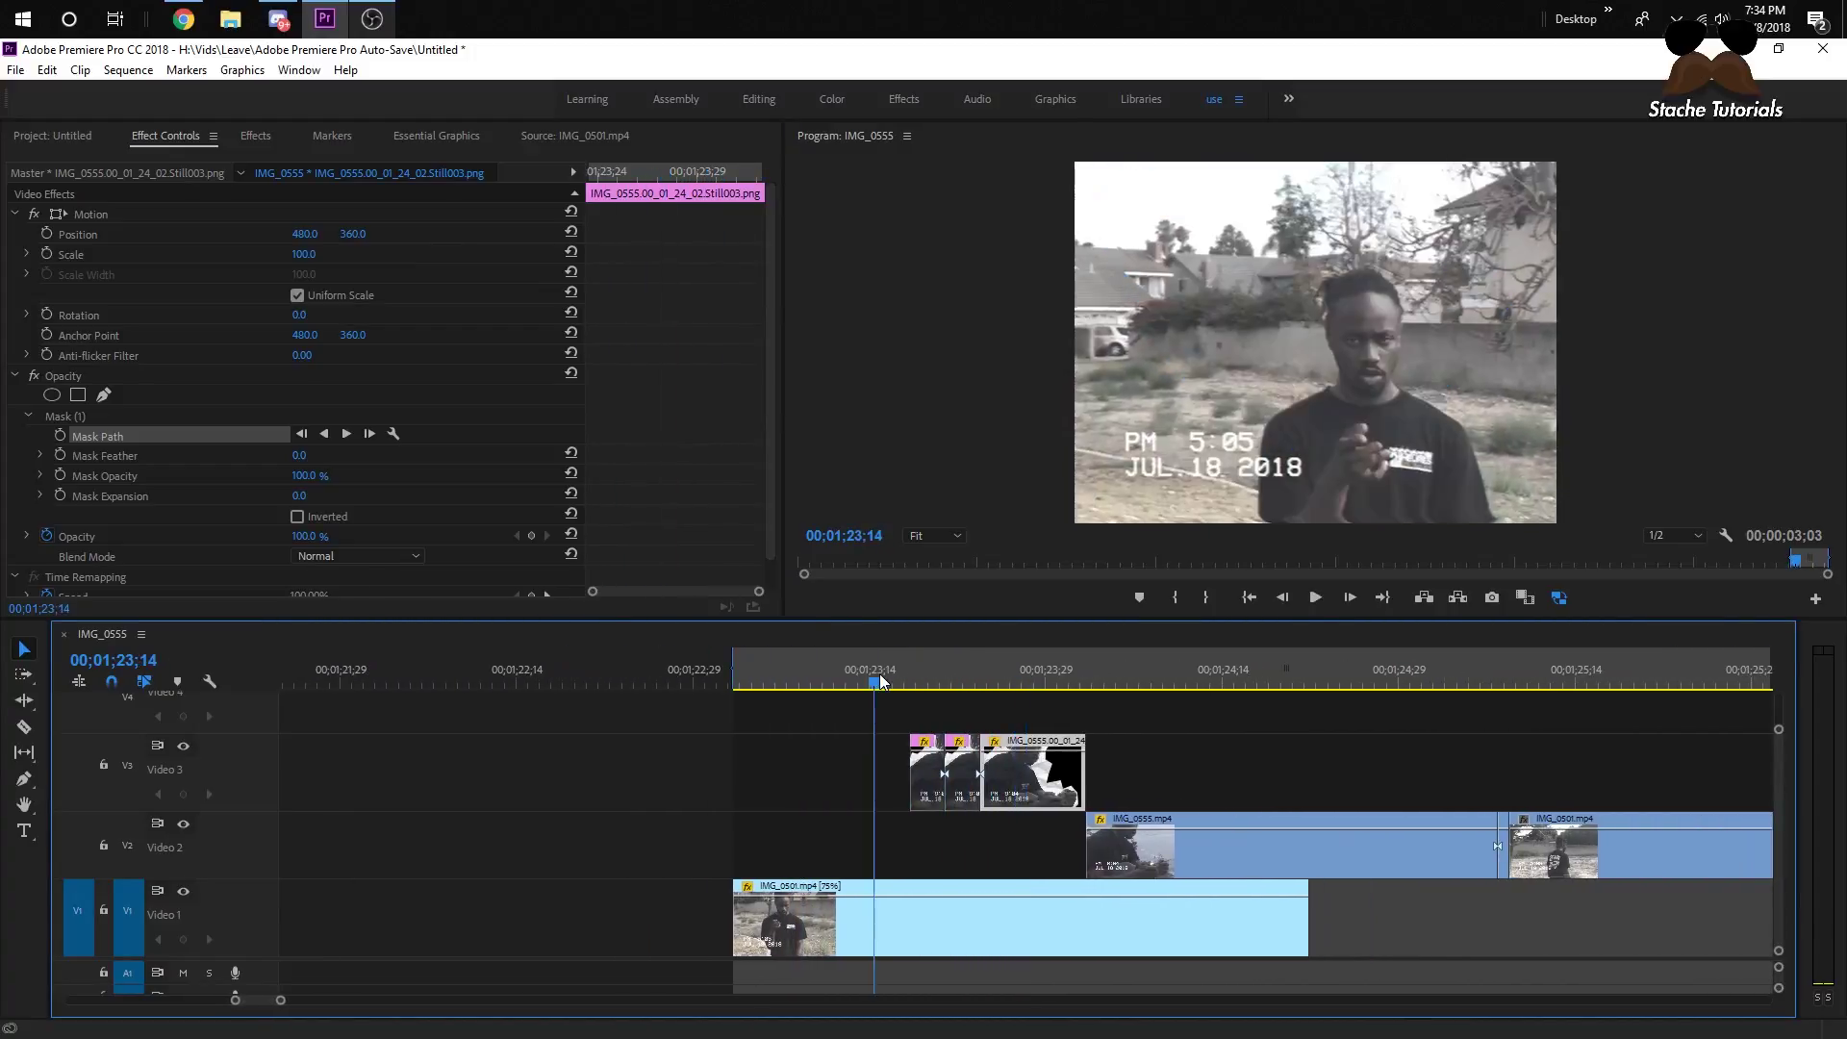
pyautogui.press('space')
pyautogui.press('space')
# - Advance three frames from the third piece's start to 00;01;23;26 and split the masked still there
pyautogui.click(945, 675)
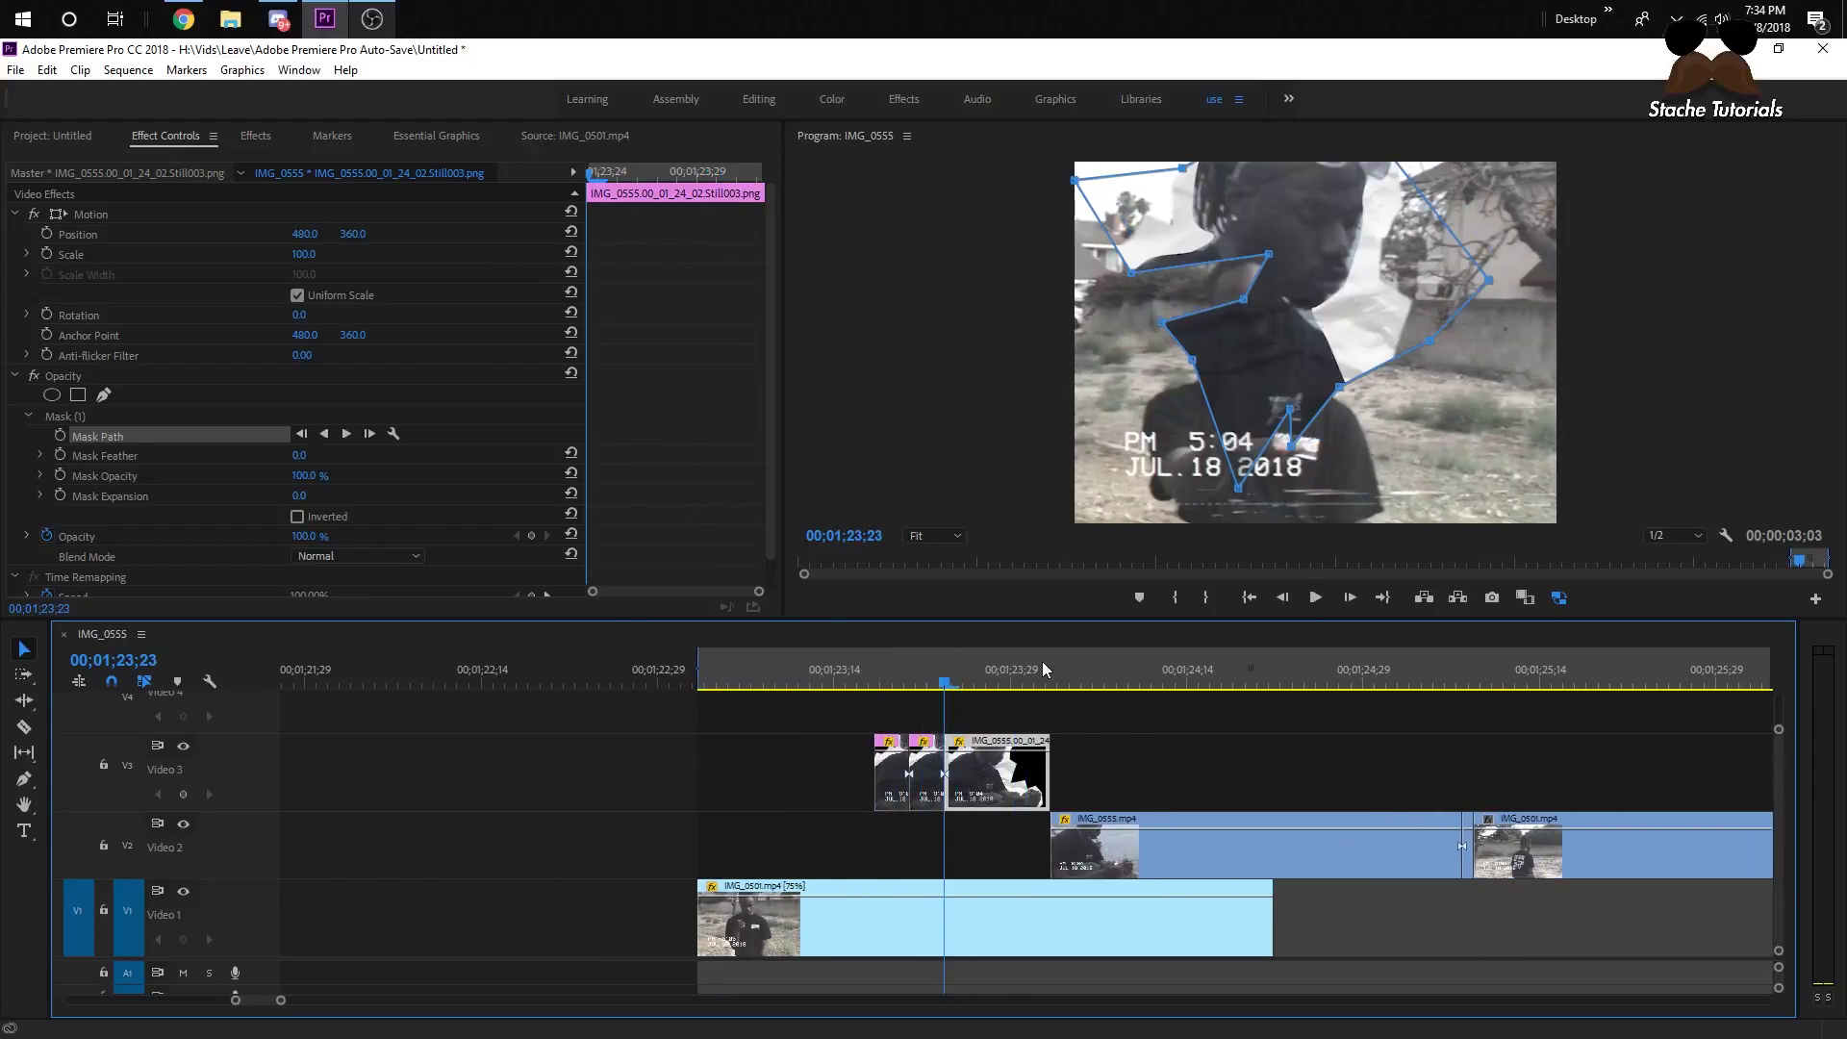
pyautogui.click(1341, 598)
pyautogui.click(1341, 598)
pyautogui.click(1341, 599)
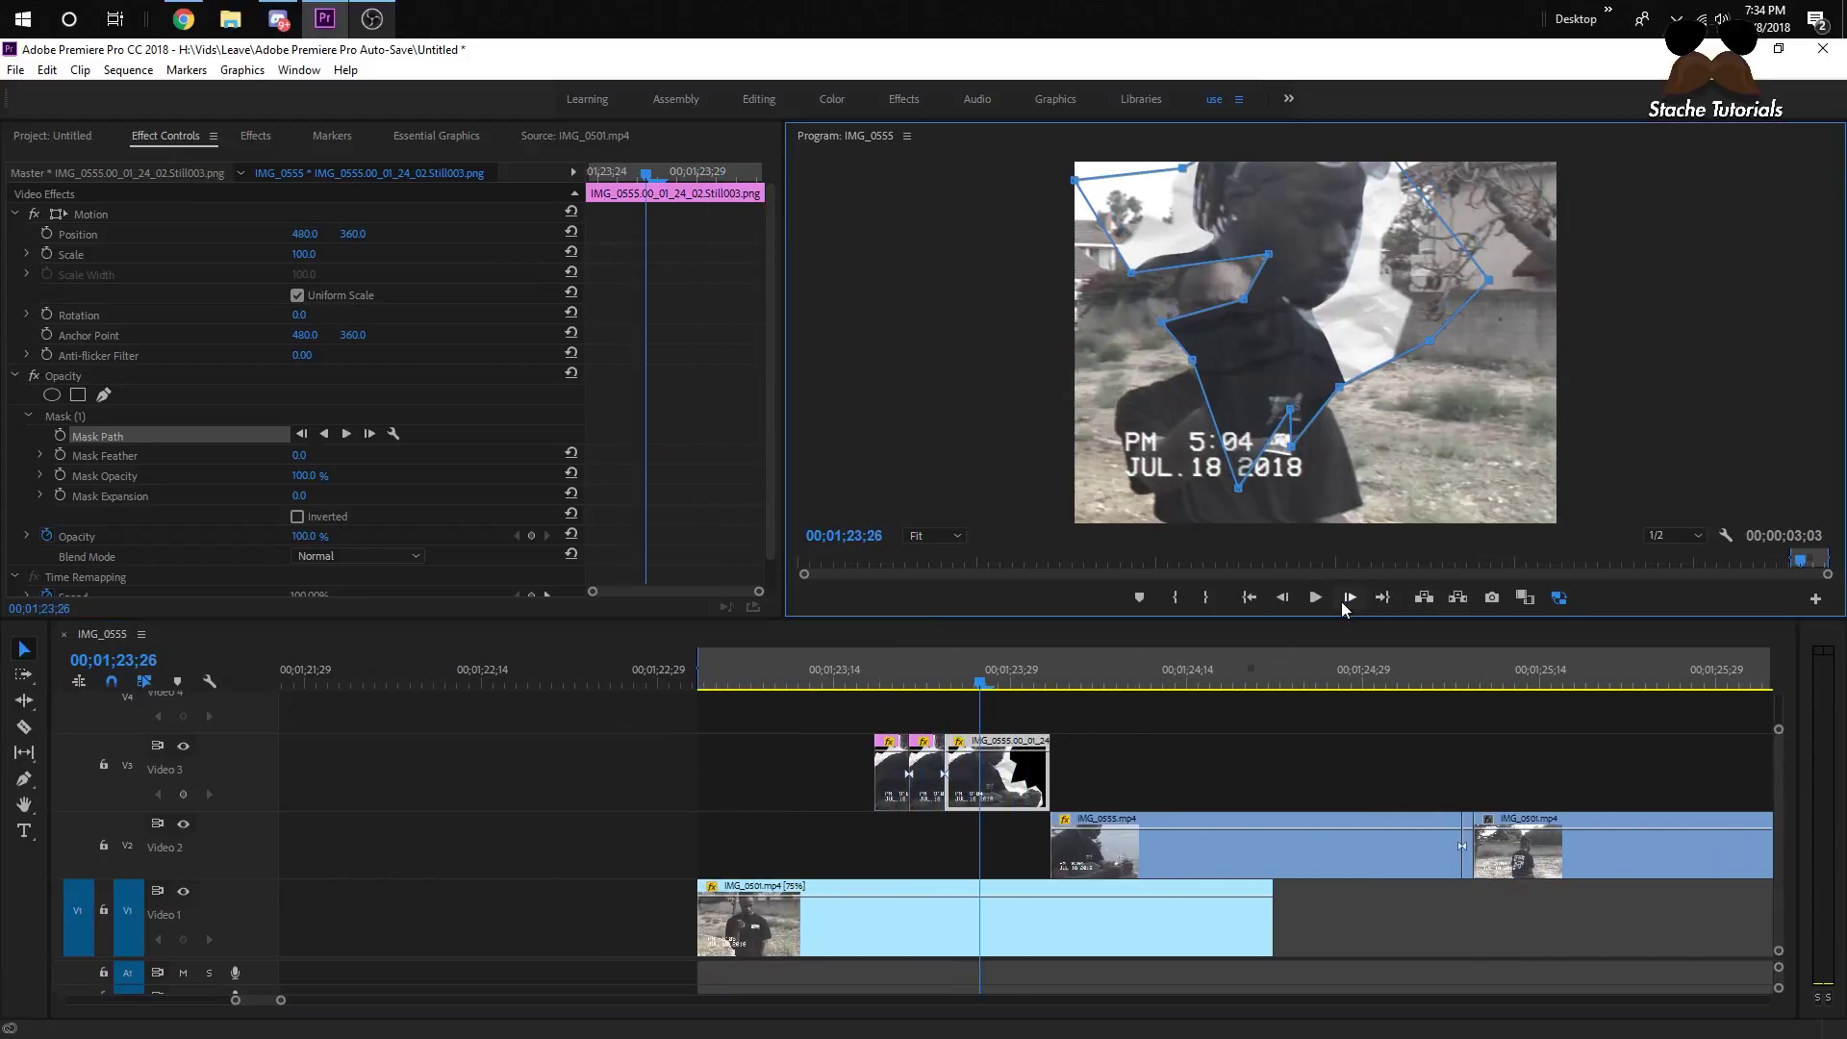
pyautogui.click(987, 776)
pyautogui.hotkey('ctrl', 'k')
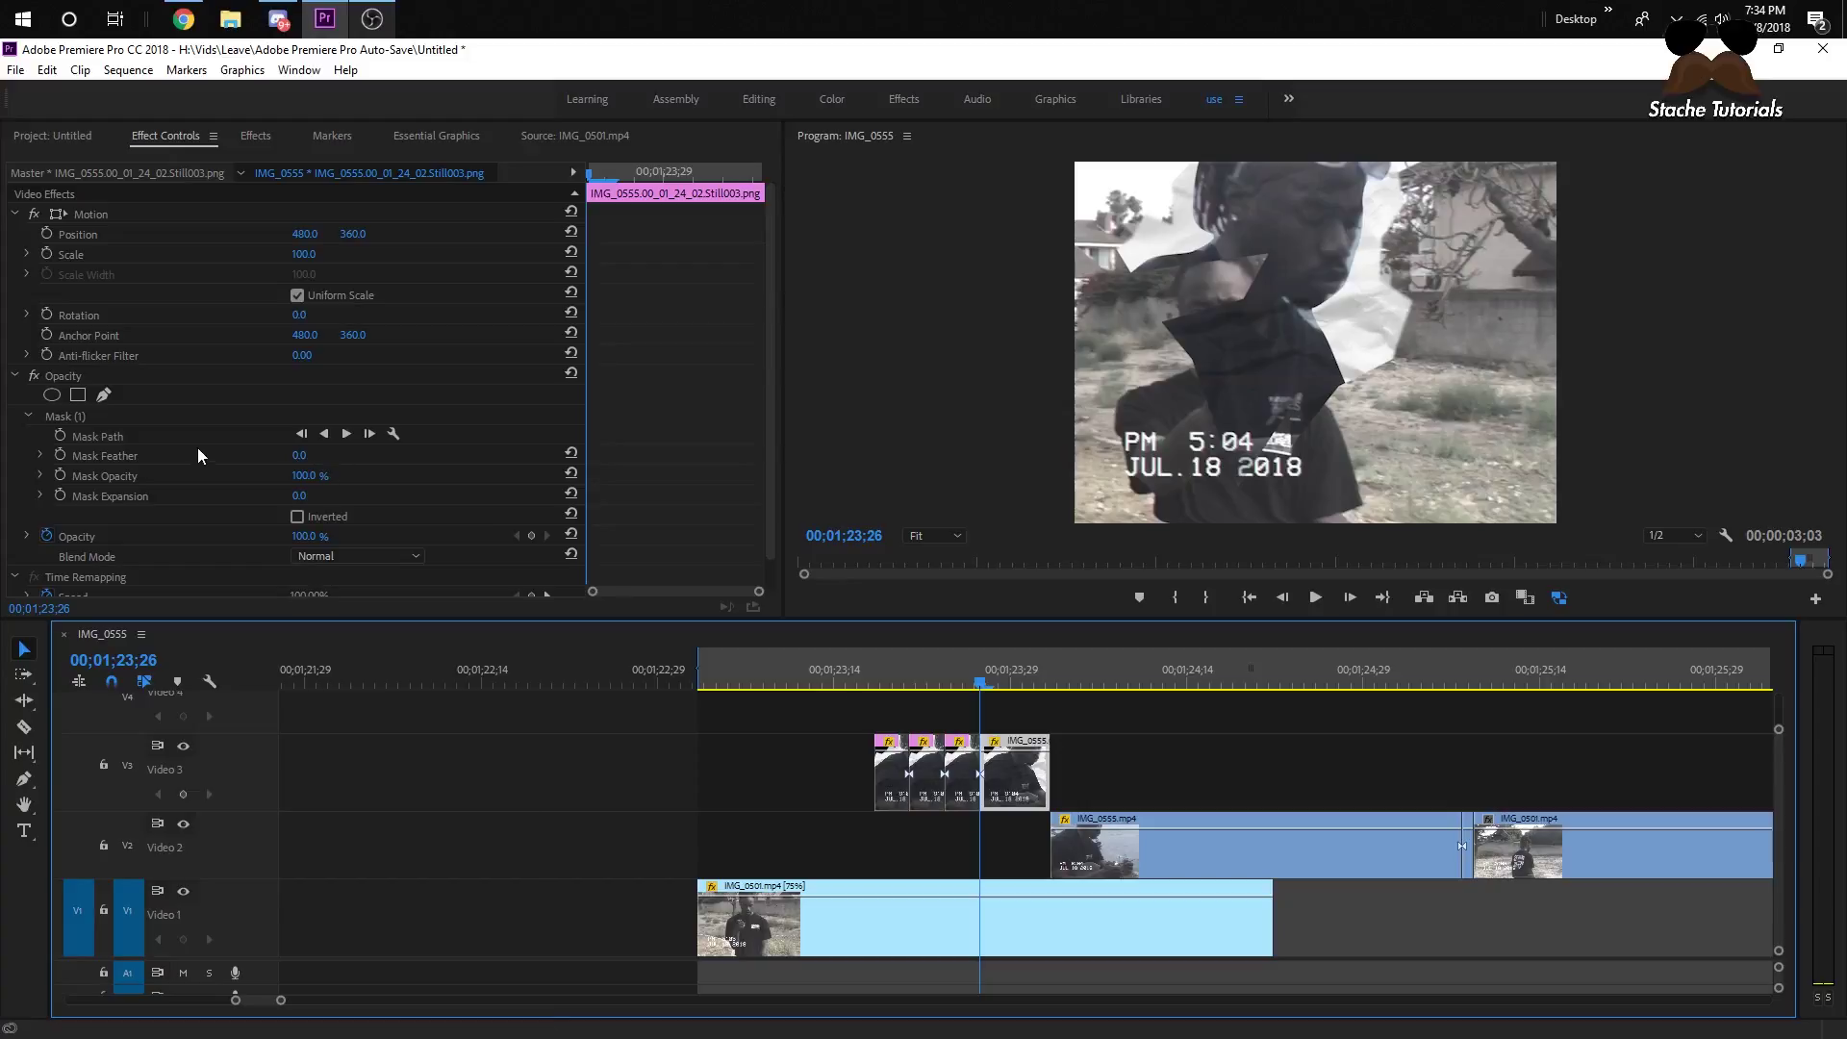
# - Expand the fourth still piece's mask with spikes toward the frame's left edge and lower-left corner, and one down past the bottom edge at right
pyautogui.click(259, 435)
pyautogui.moveTo(1268, 254); pyautogui.dragTo(1112, 311)
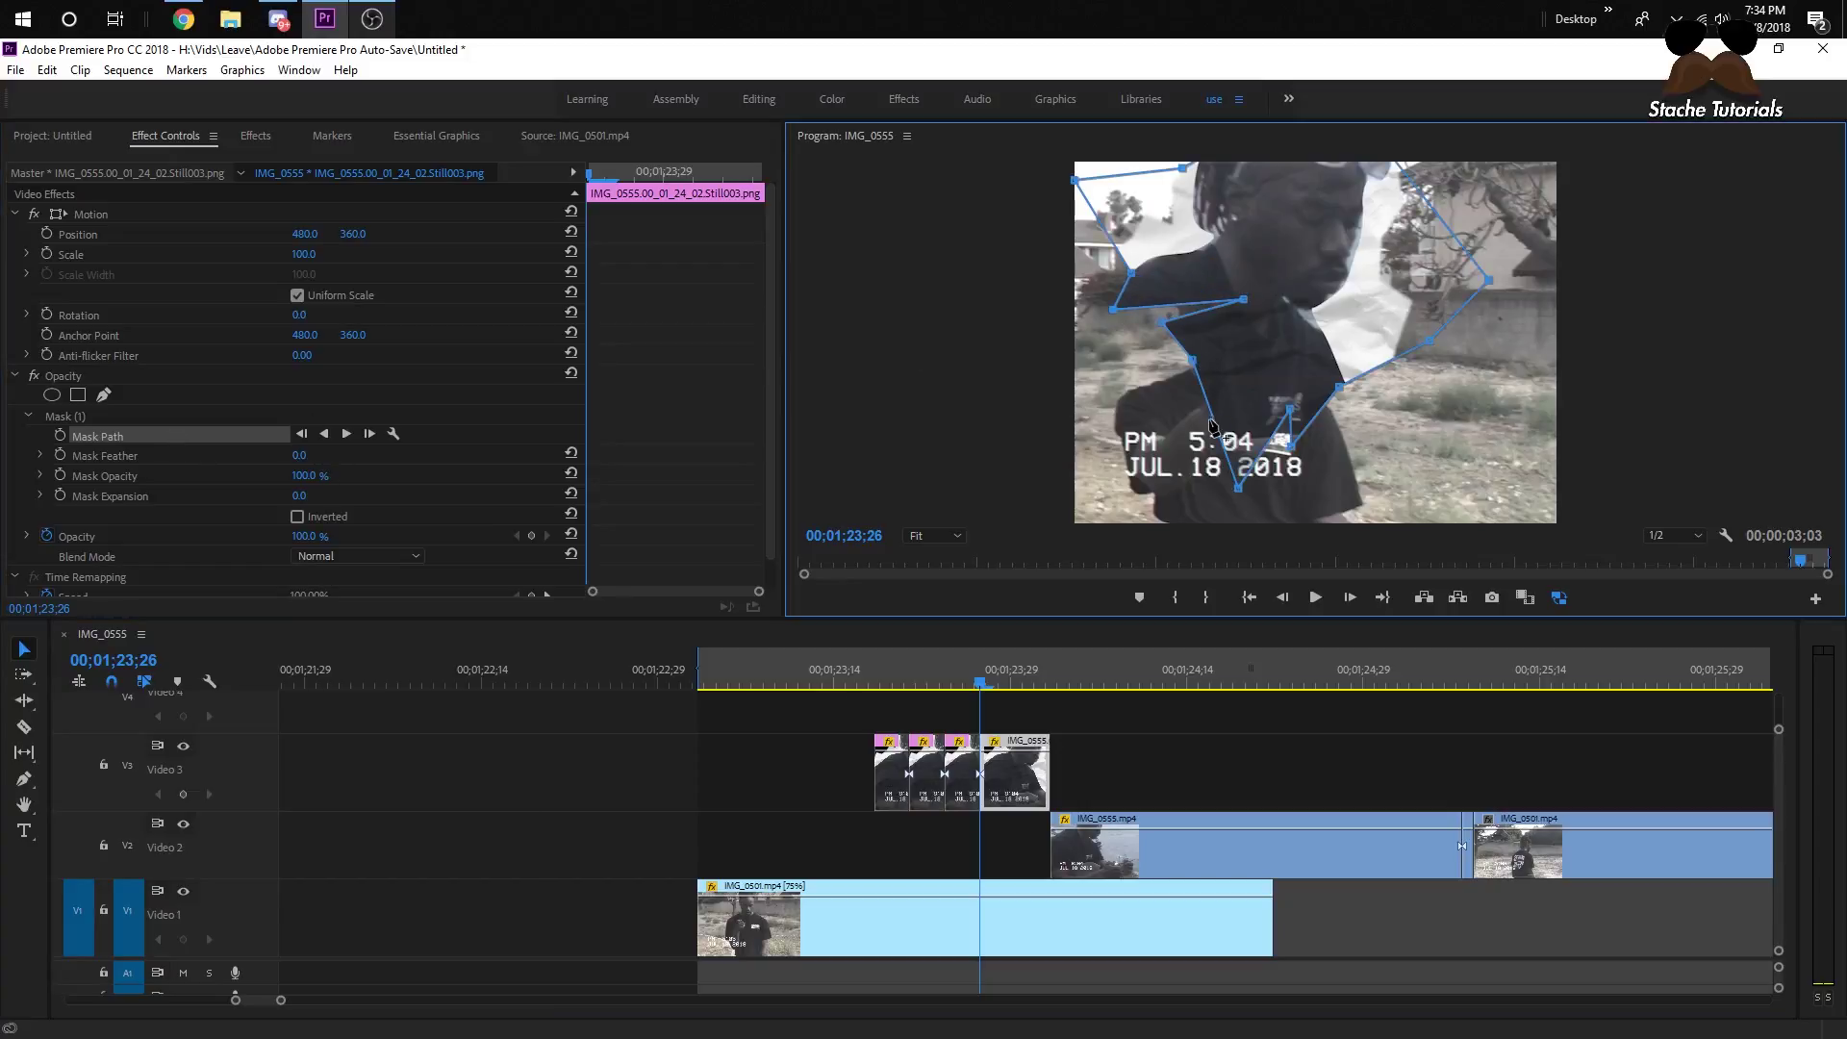
pyautogui.moveTo(1215, 428); pyautogui.dragTo(1083, 459)
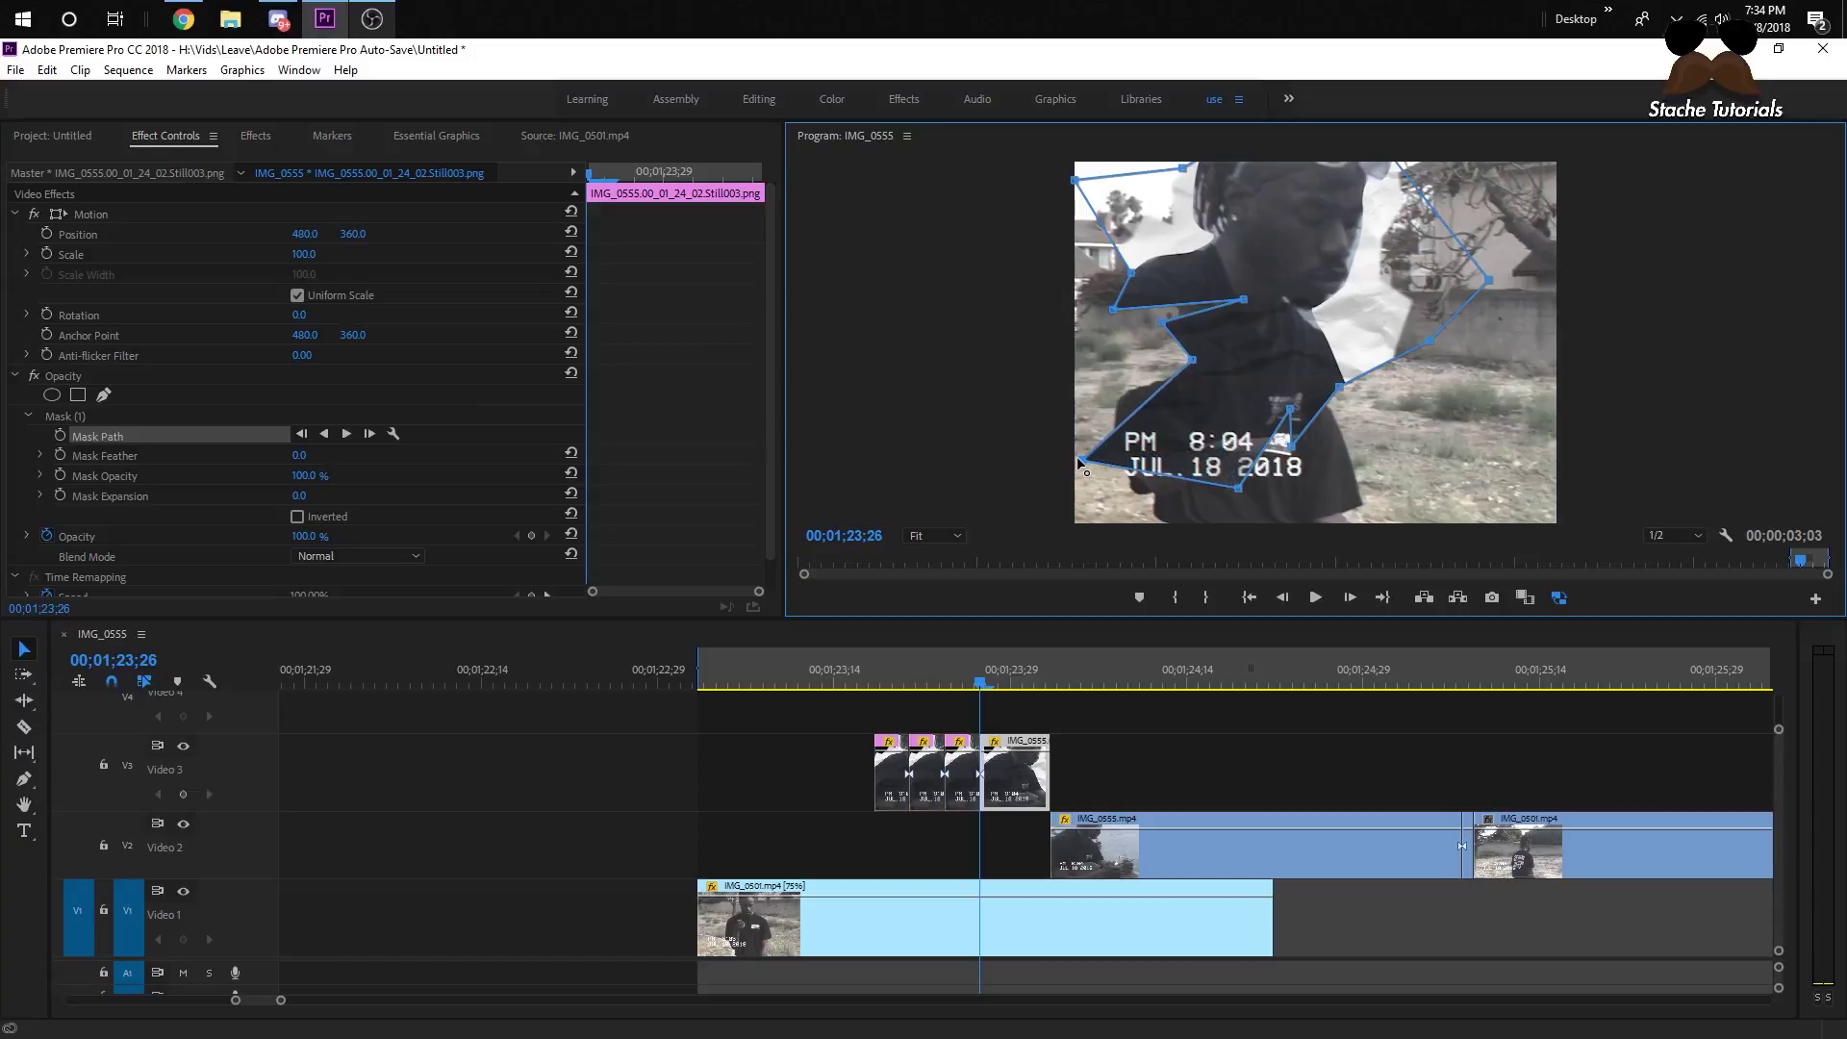
pyautogui.moveTo(1236, 488); pyautogui.dragTo(1226, 452)
pyautogui.click(1363, 374)
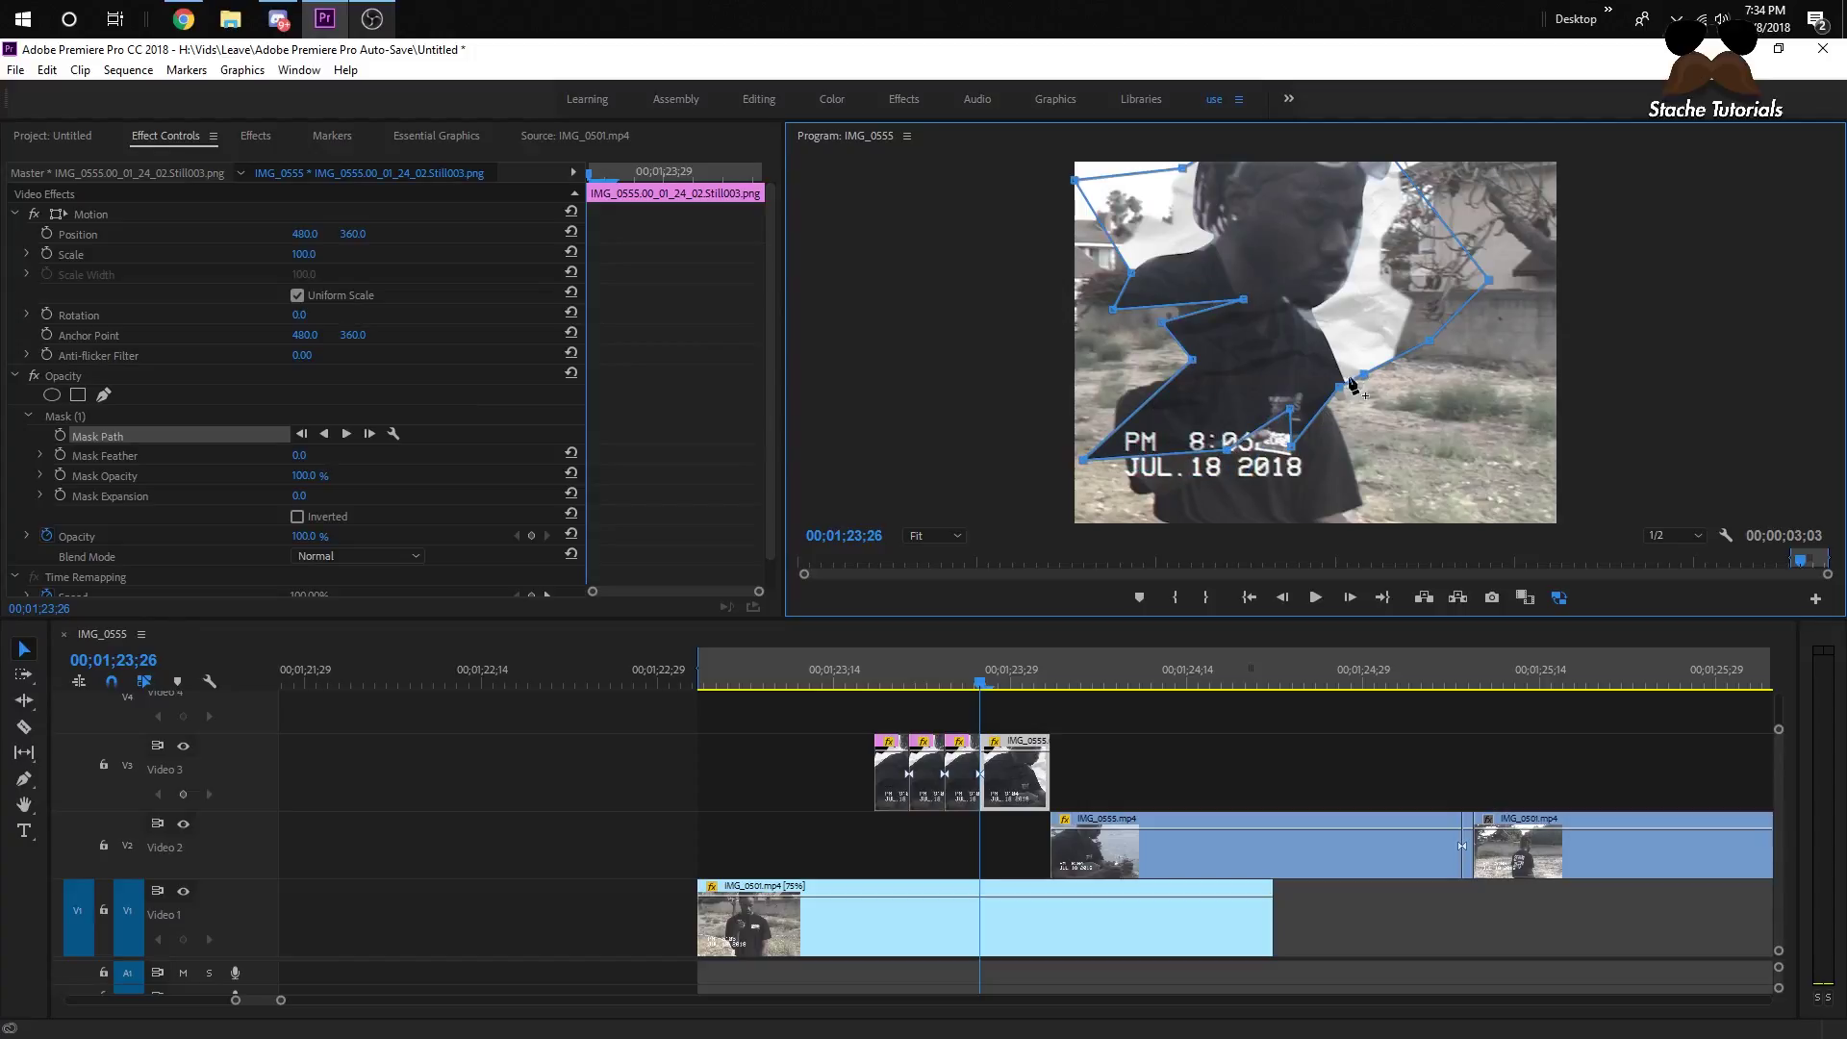
pyautogui.moveTo(1337, 390); pyautogui.dragTo(1386, 527)
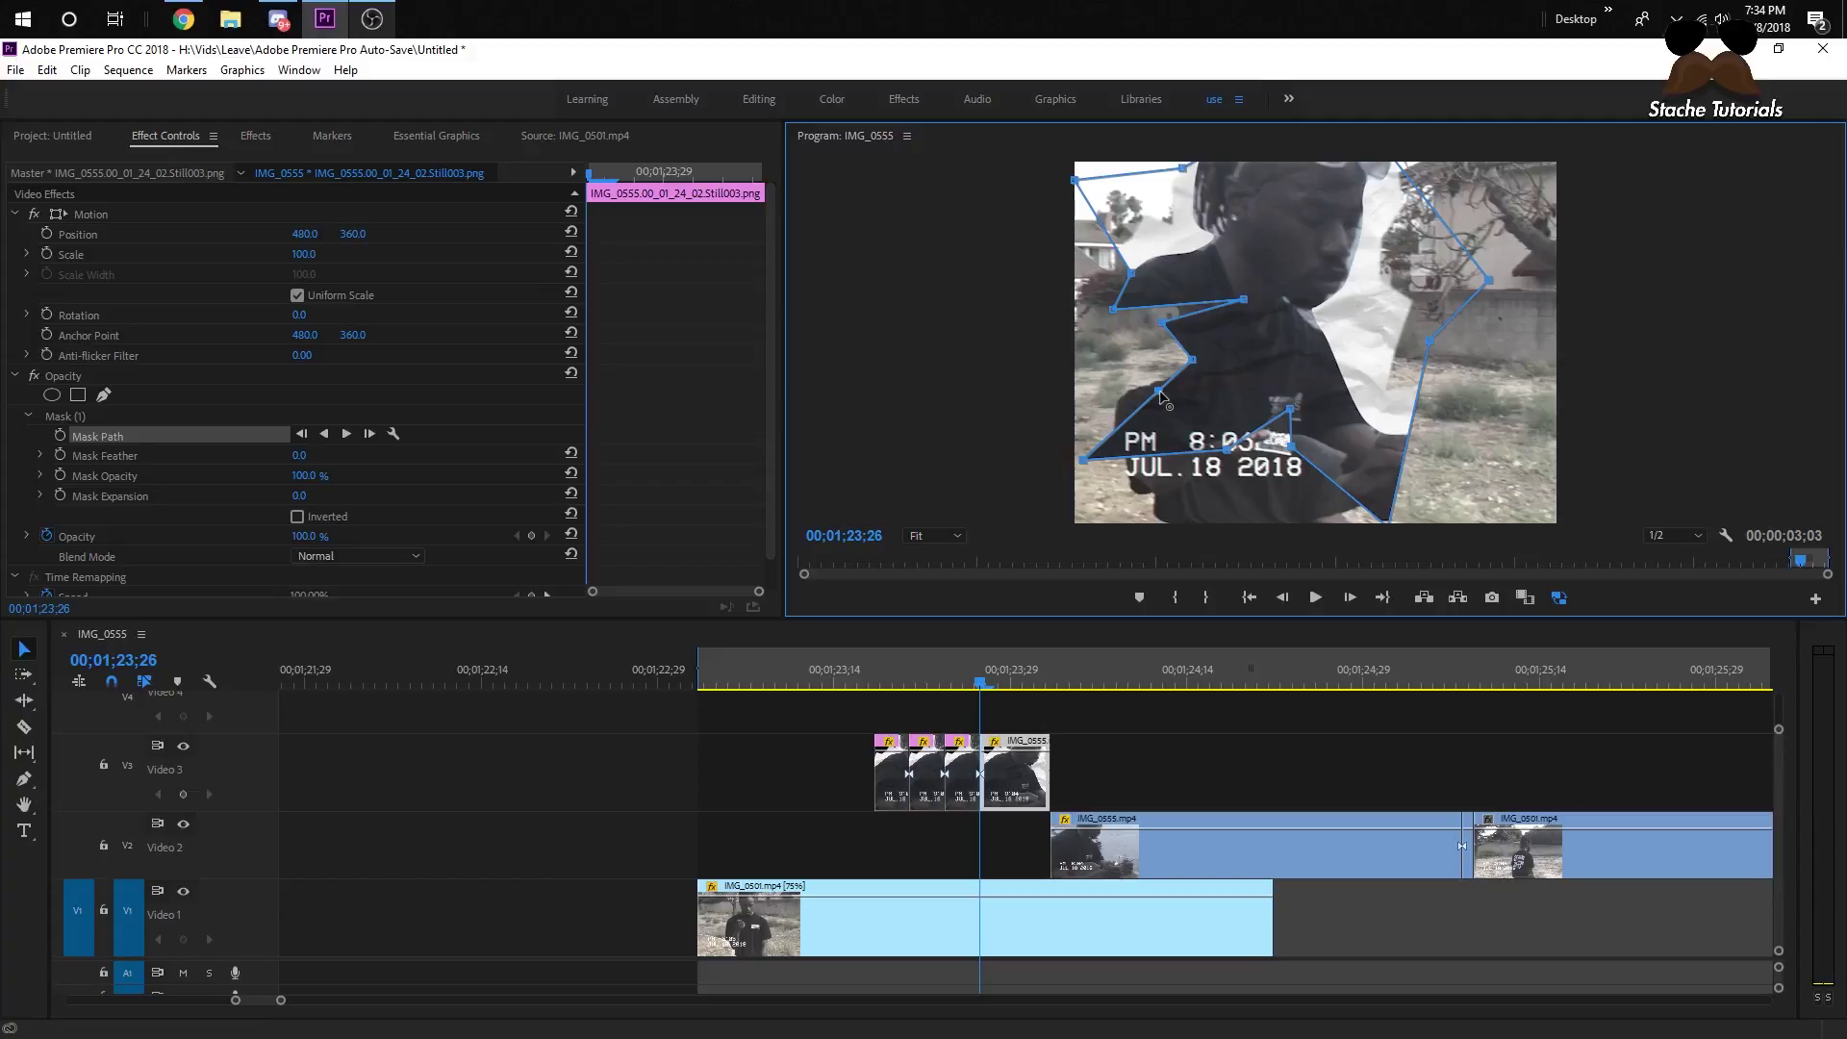
# - Push the fourth piece's left mask points past the frame's left and bottom edges and pull two jagged points down along its lower edge
pyautogui.moveTo(1160, 395); pyautogui.dragTo(1054, 373)
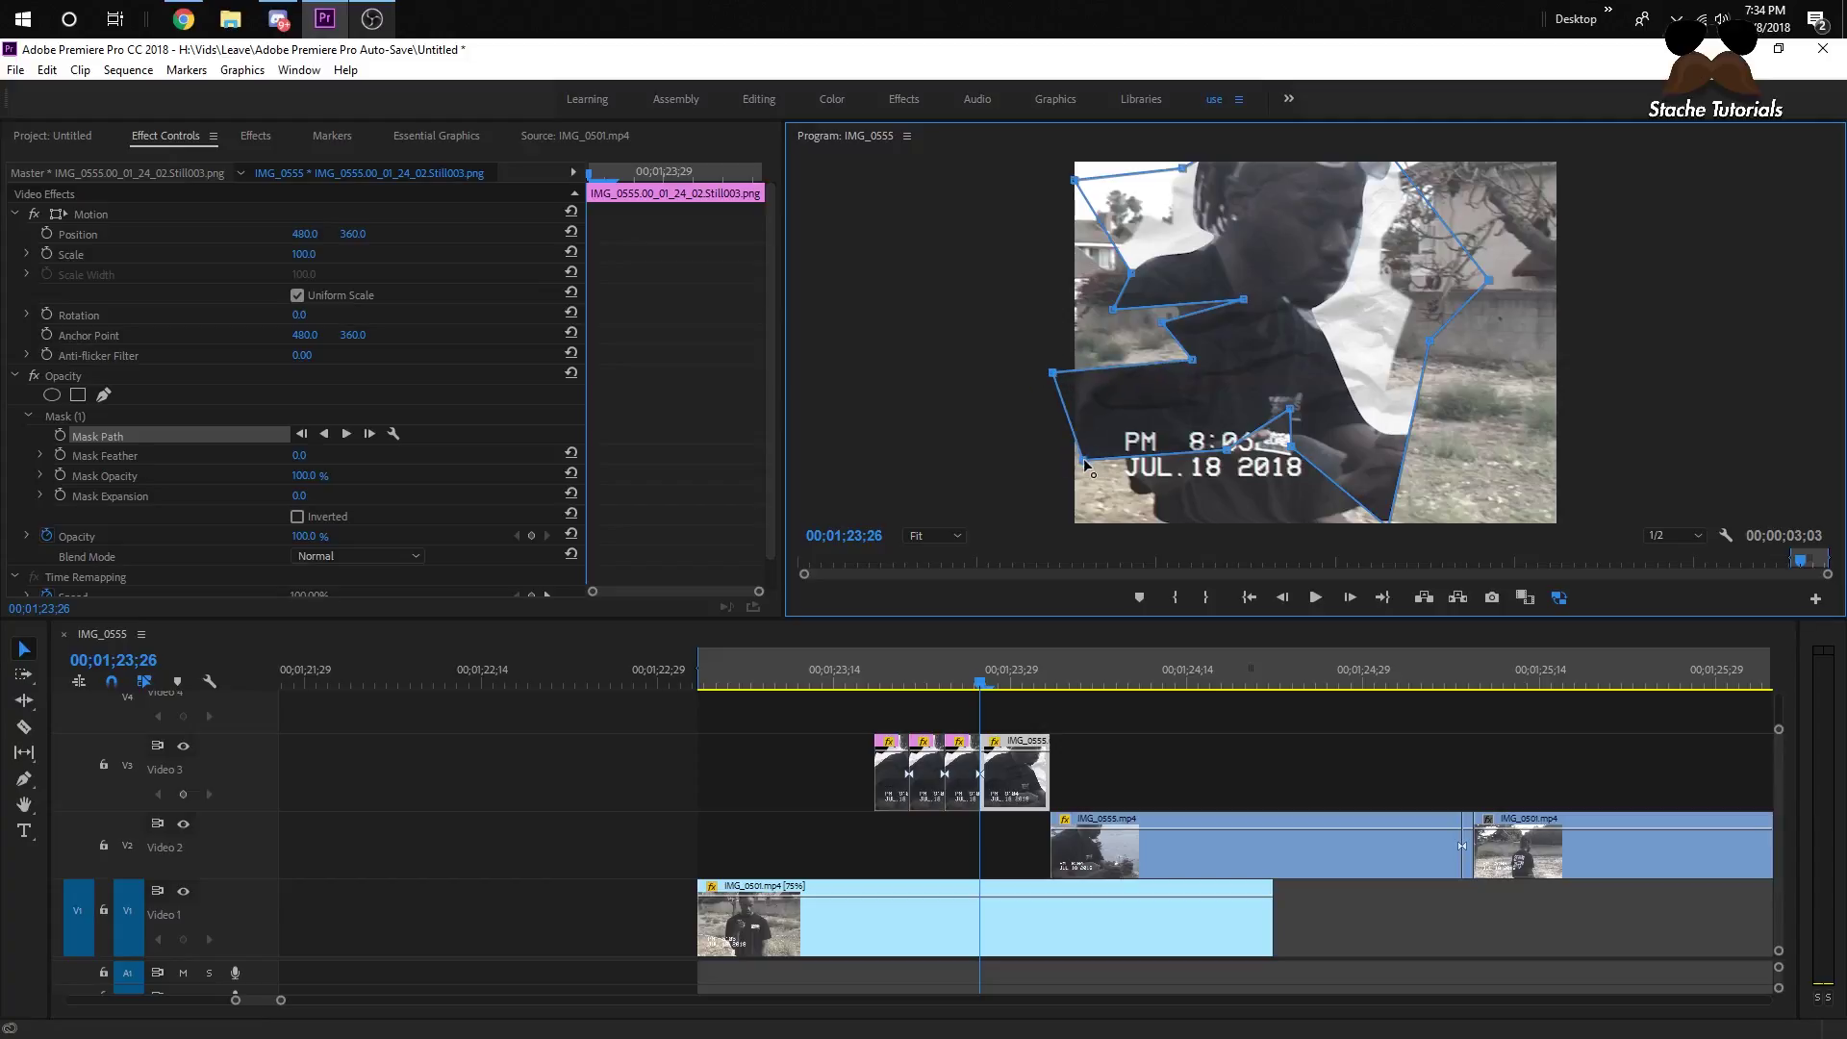
pyautogui.moveTo(1084, 462); pyautogui.dragTo(1116, 539)
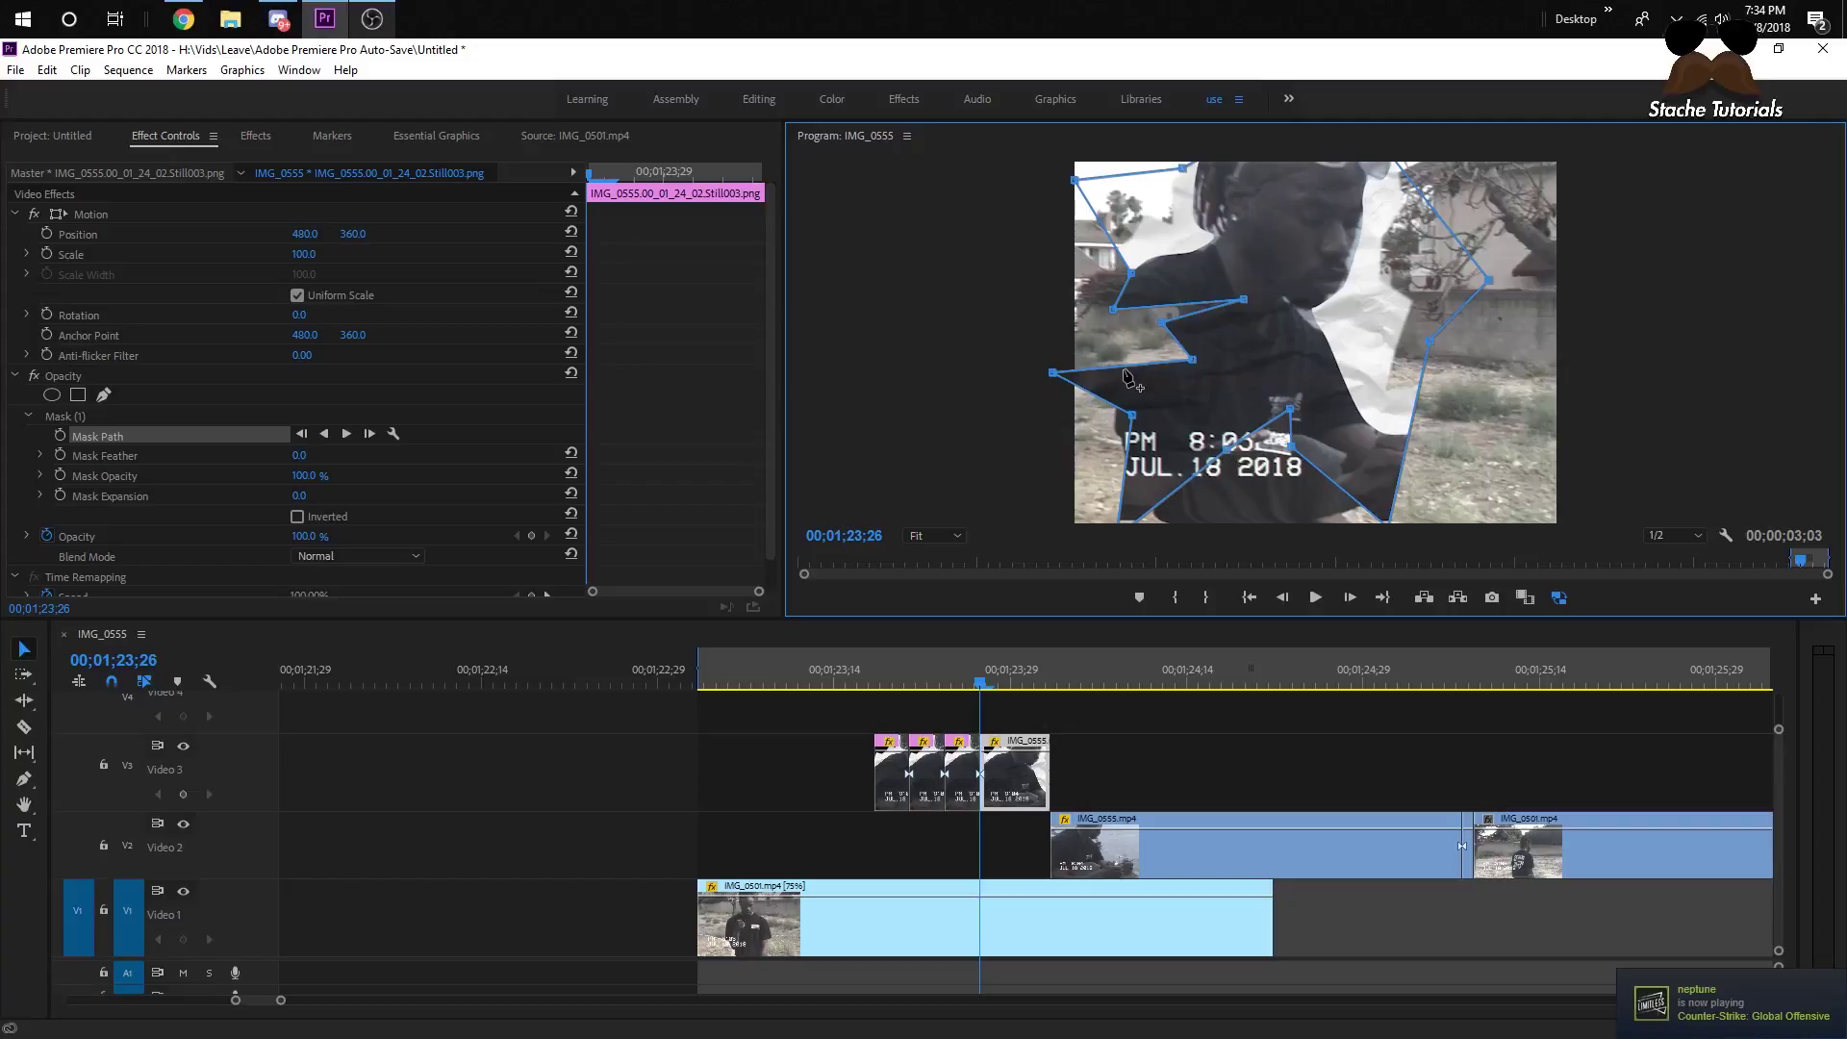
pyautogui.moveTo(1161, 324); pyautogui.dragTo(1025, 342)
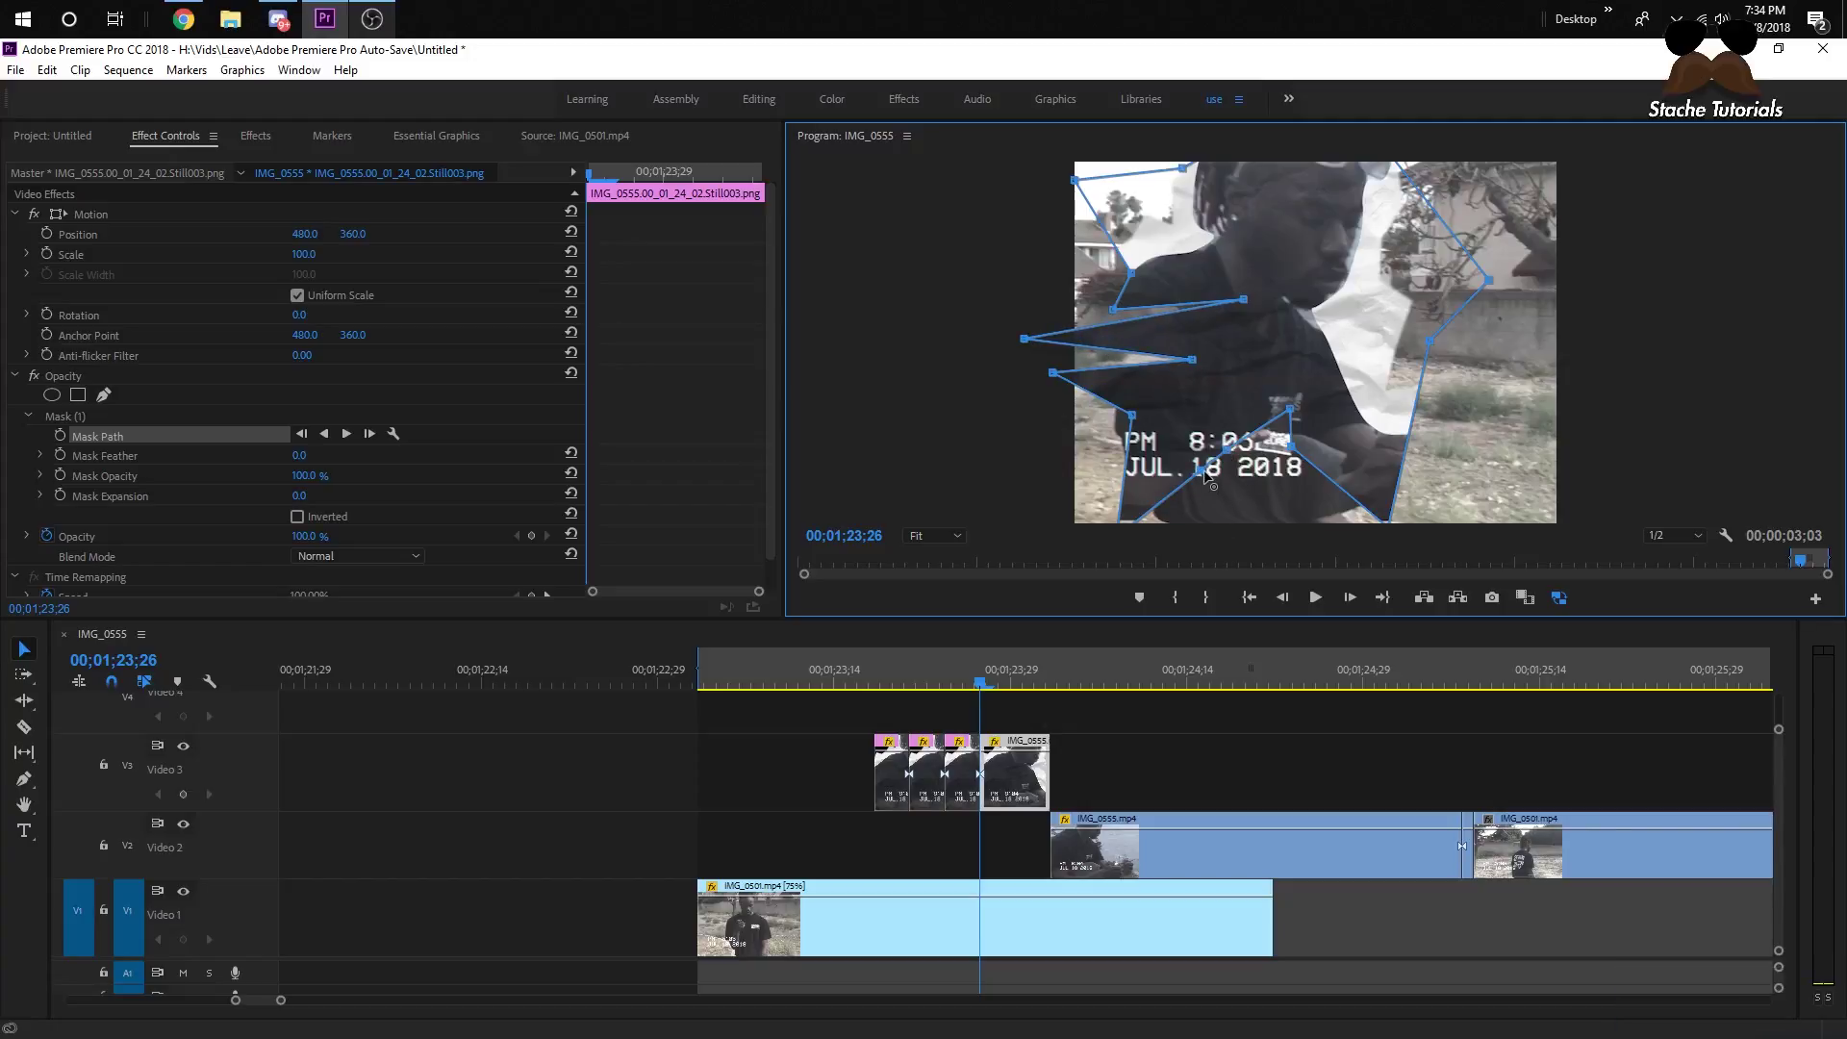
pyautogui.moveTo(1204, 476)
pyautogui.mouseDown()
pyautogui.moveTo(1250, 550)
pyautogui.moveTo(1206, 480)
pyautogui.moveTo(1185, 488)
pyautogui.moveTo(1195, 503)
pyautogui.mouseUp()
pyautogui.press('Right')
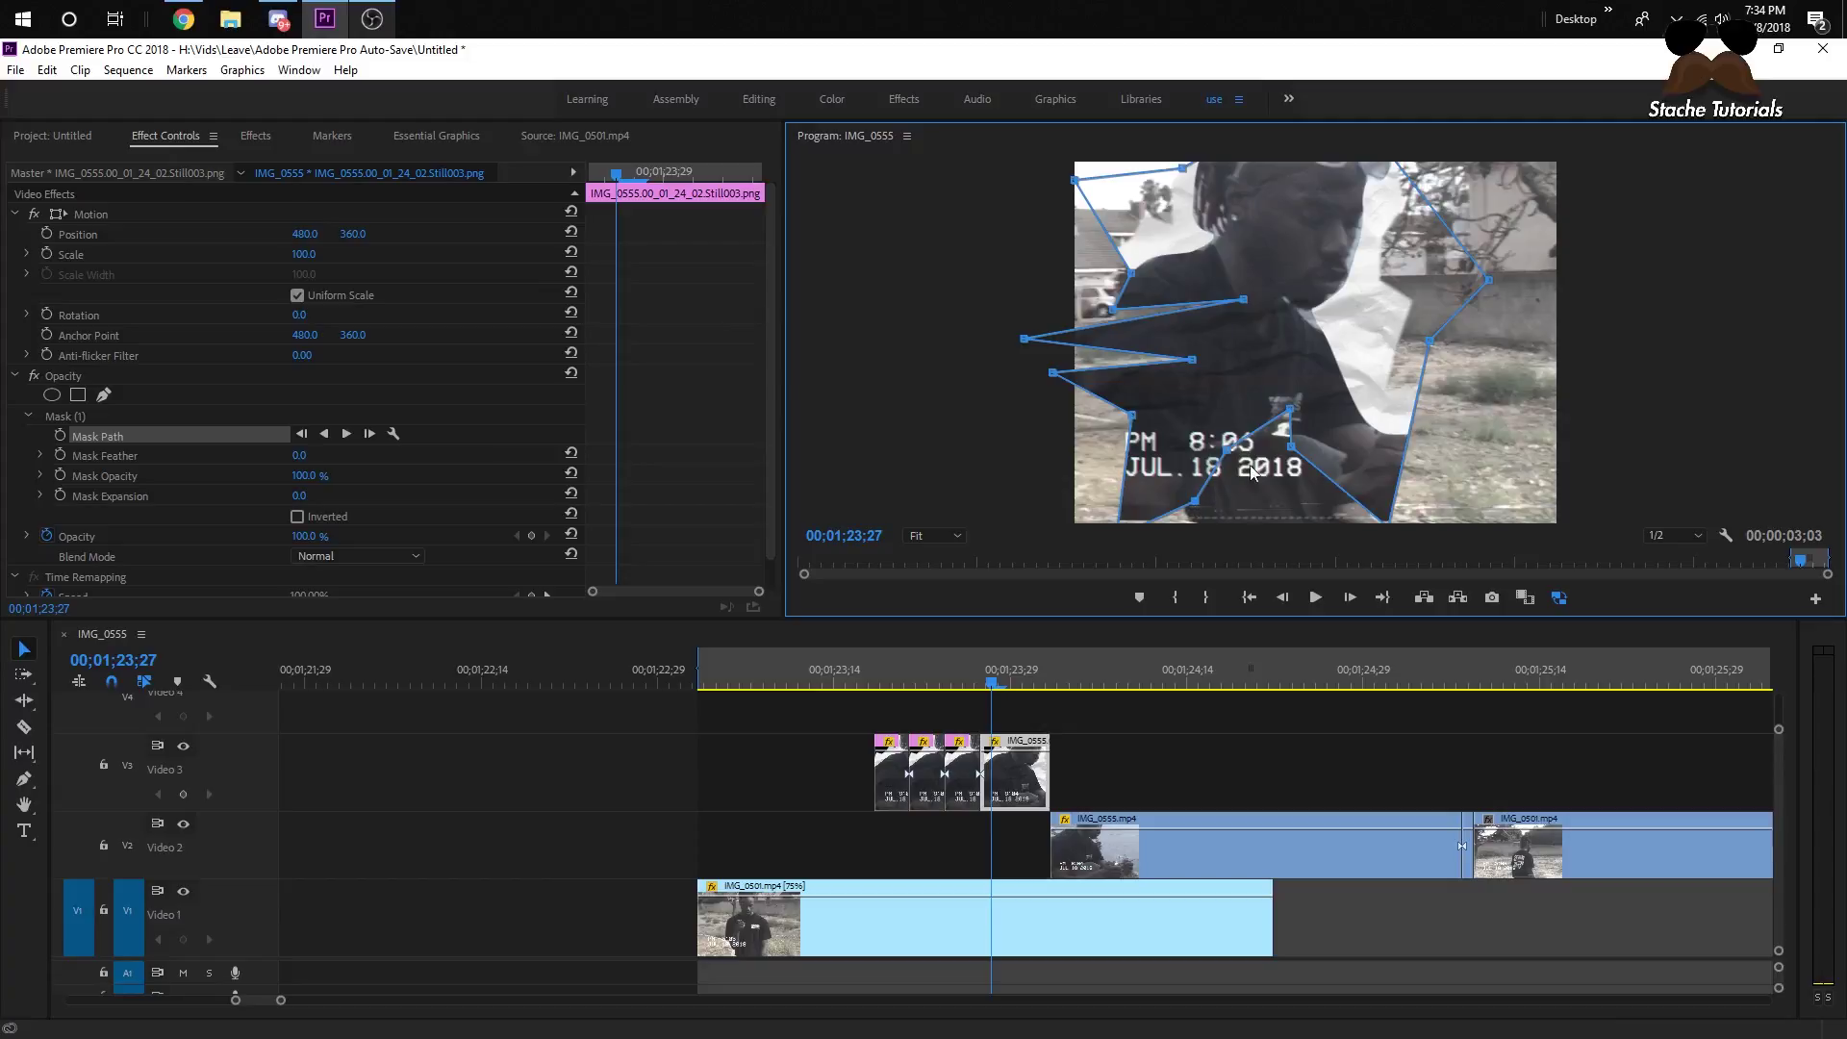
pyautogui.moveTo(1321, 476); pyautogui.dragTo(1324, 489)
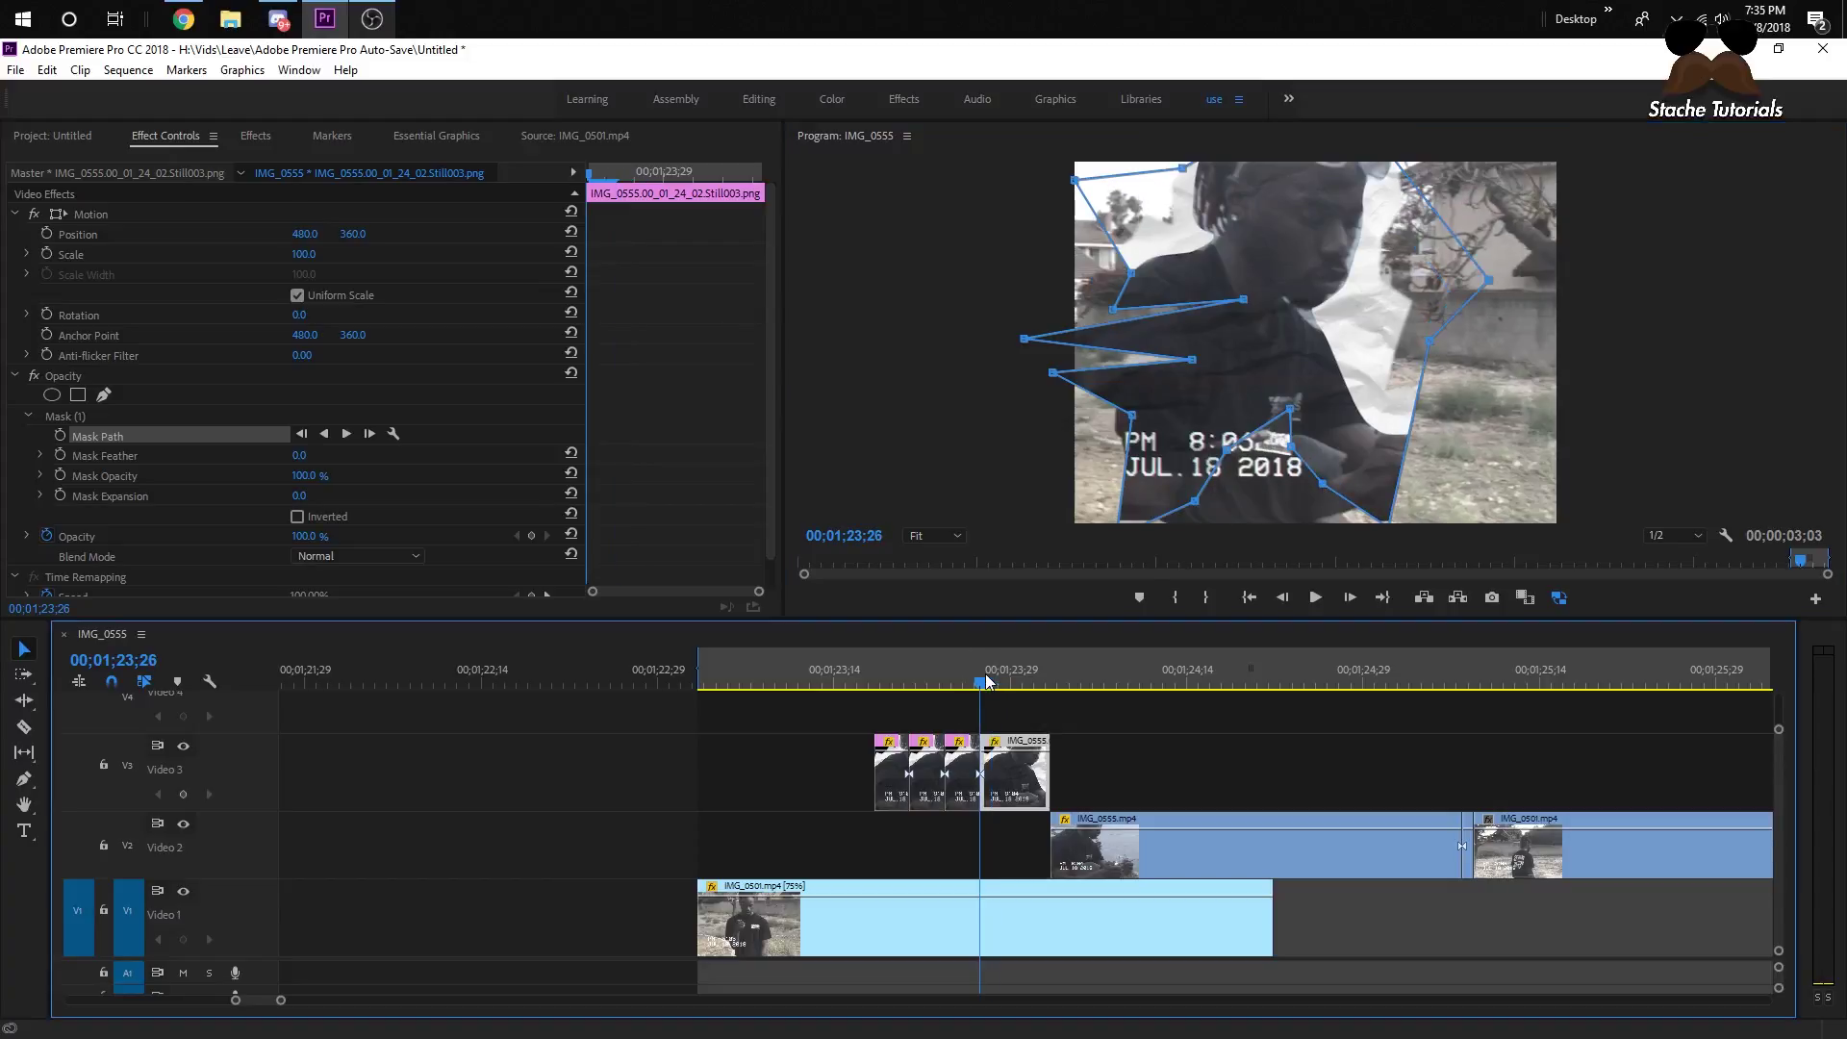
# - Preview the growing shapes and pull the fourth mask's inner point at the neck out past the frame's left edge
pyautogui.click(850, 679)
pyautogui.press('space')
pyautogui.moveTo(872, 671); pyautogui.dragTo(954, 668)
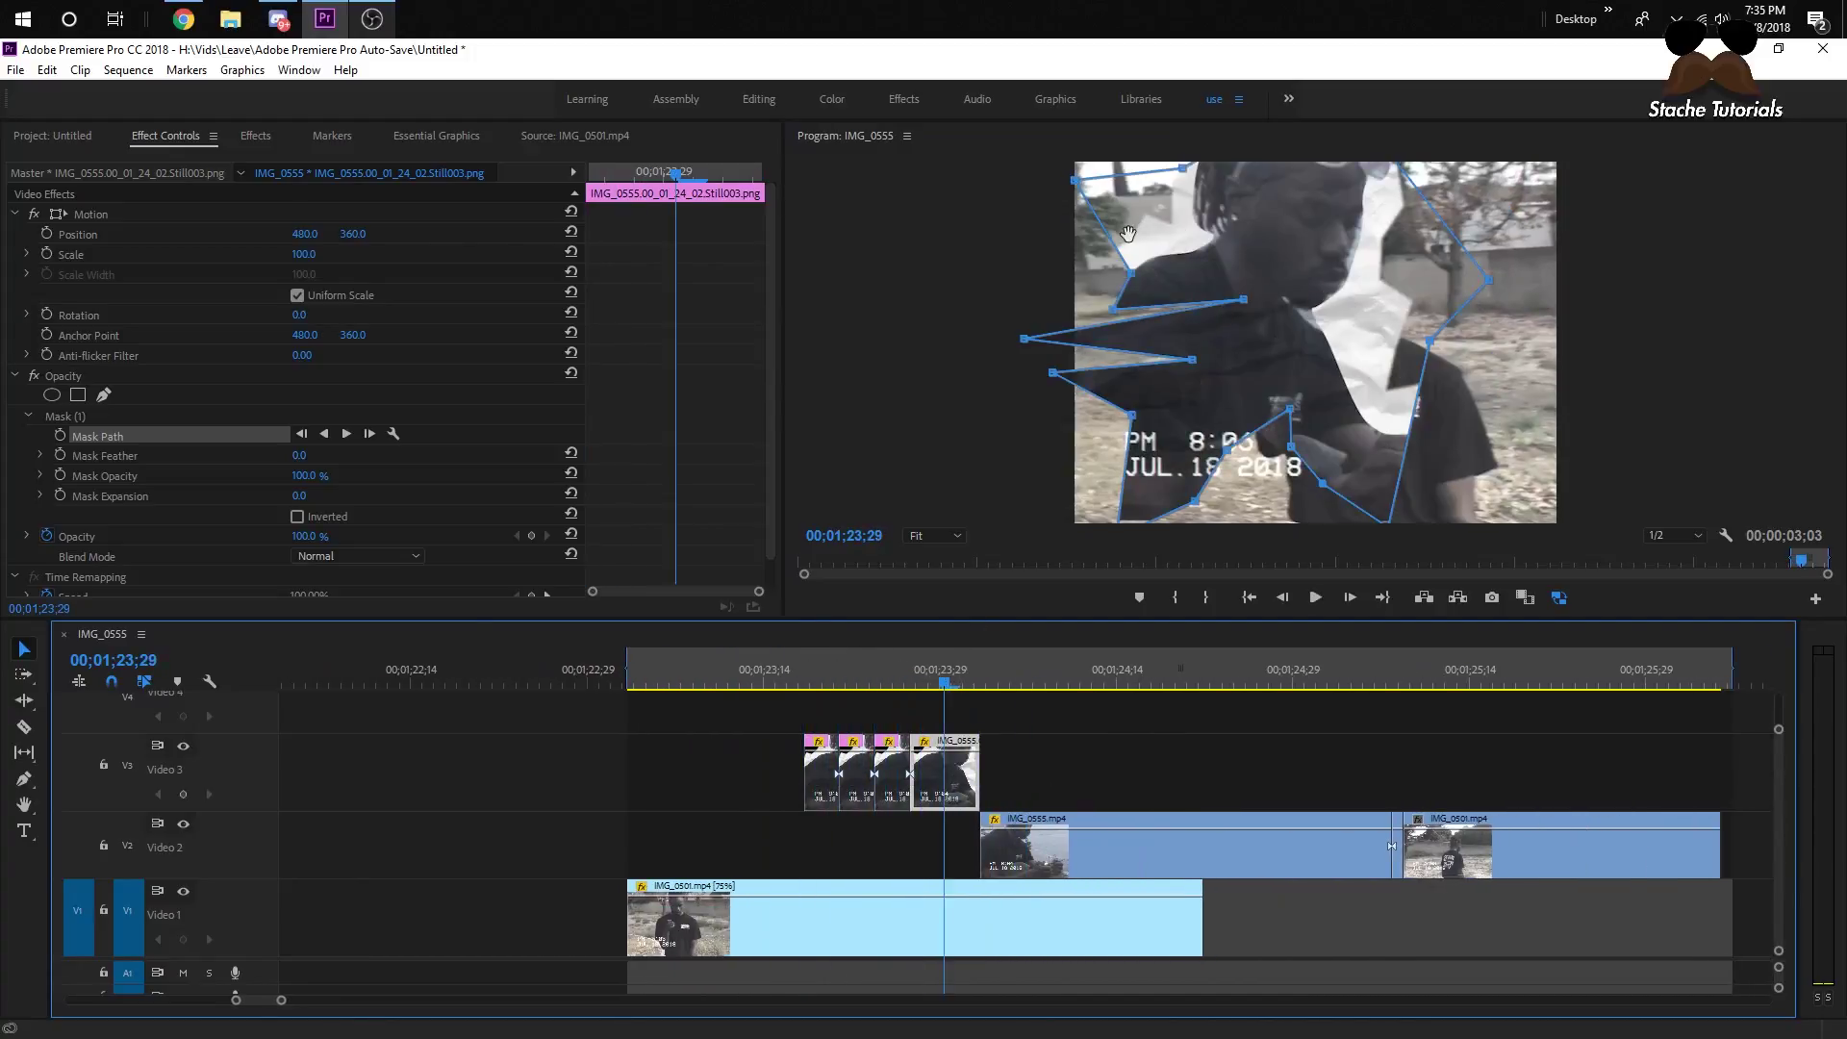
pyautogui.moveTo(1245, 302); pyautogui.dragTo(1040, 307)
# - Replay the transition and move the fourth mask's remaining inner notch on the arm close to the frame's left edge
pyautogui.click(787, 668)
pyautogui.press('space')
pyautogui.press('space')
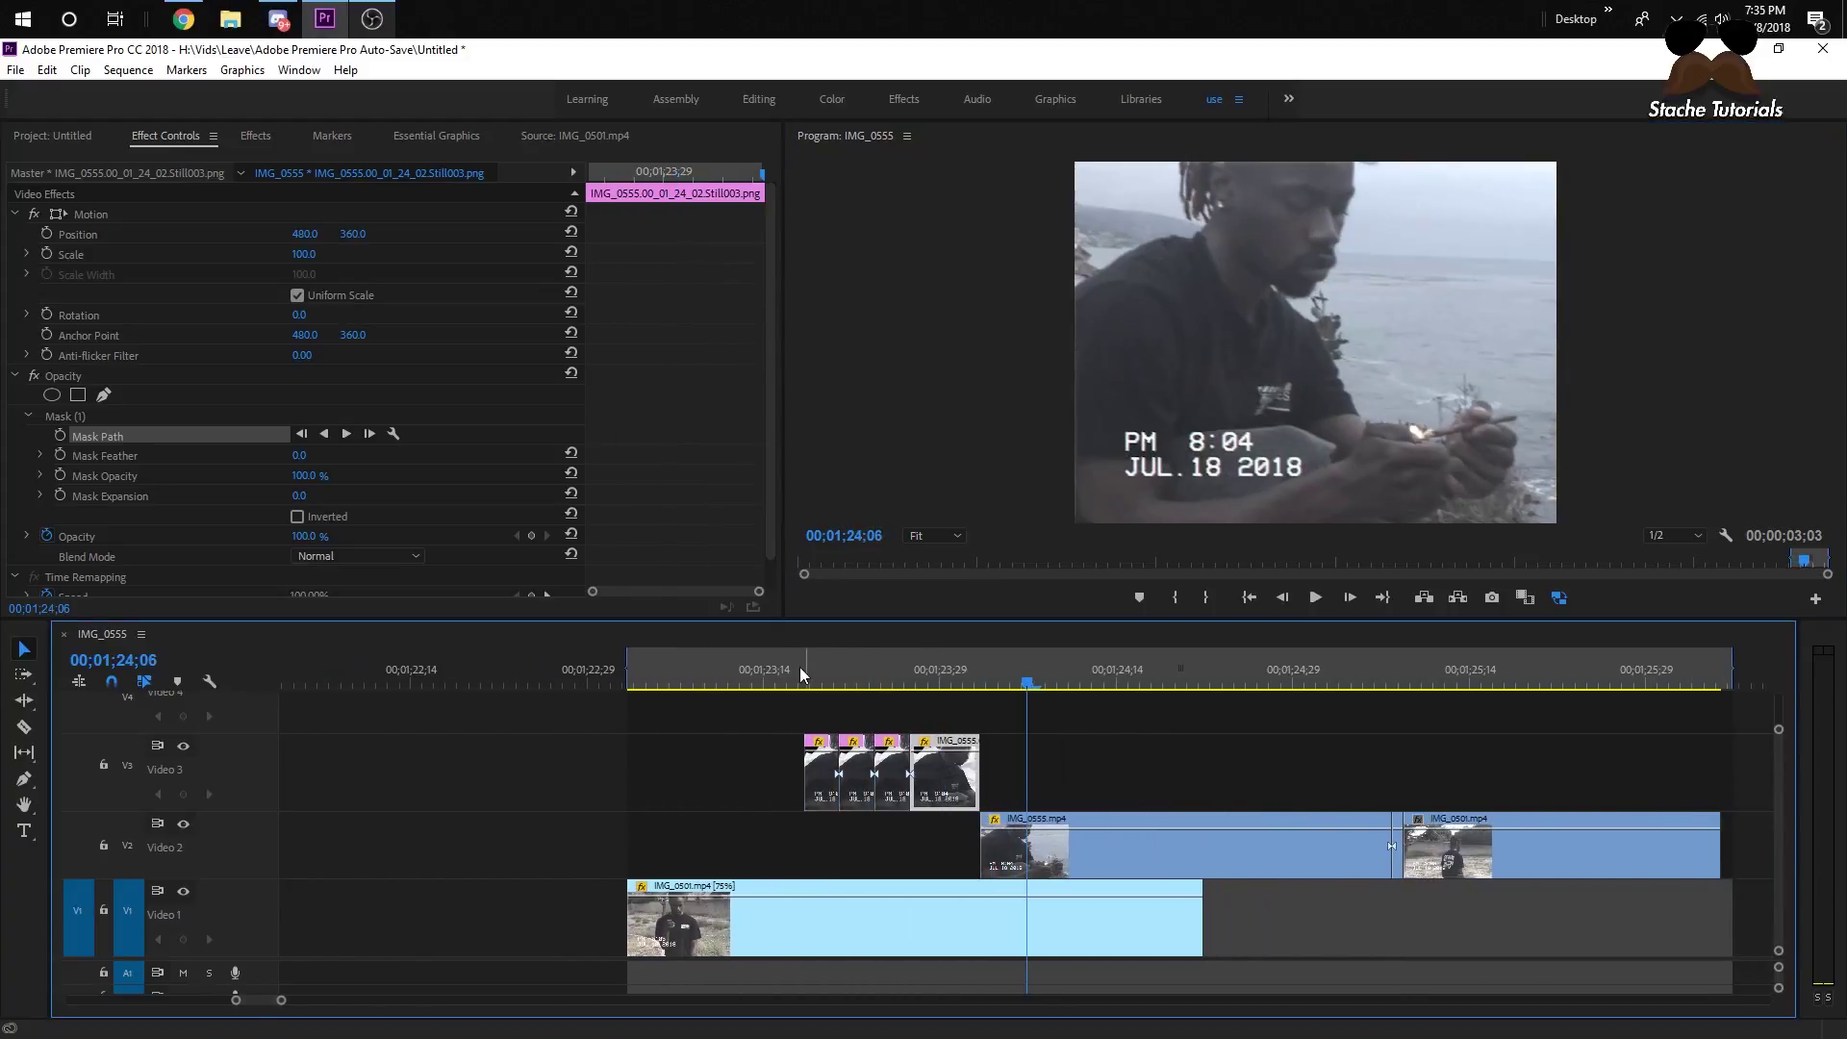
pyautogui.click(764, 667)
pyautogui.press('space')
pyautogui.moveTo(775, 668); pyautogui.dragTo(985, 690)
pyautogui.click(1095, 352)
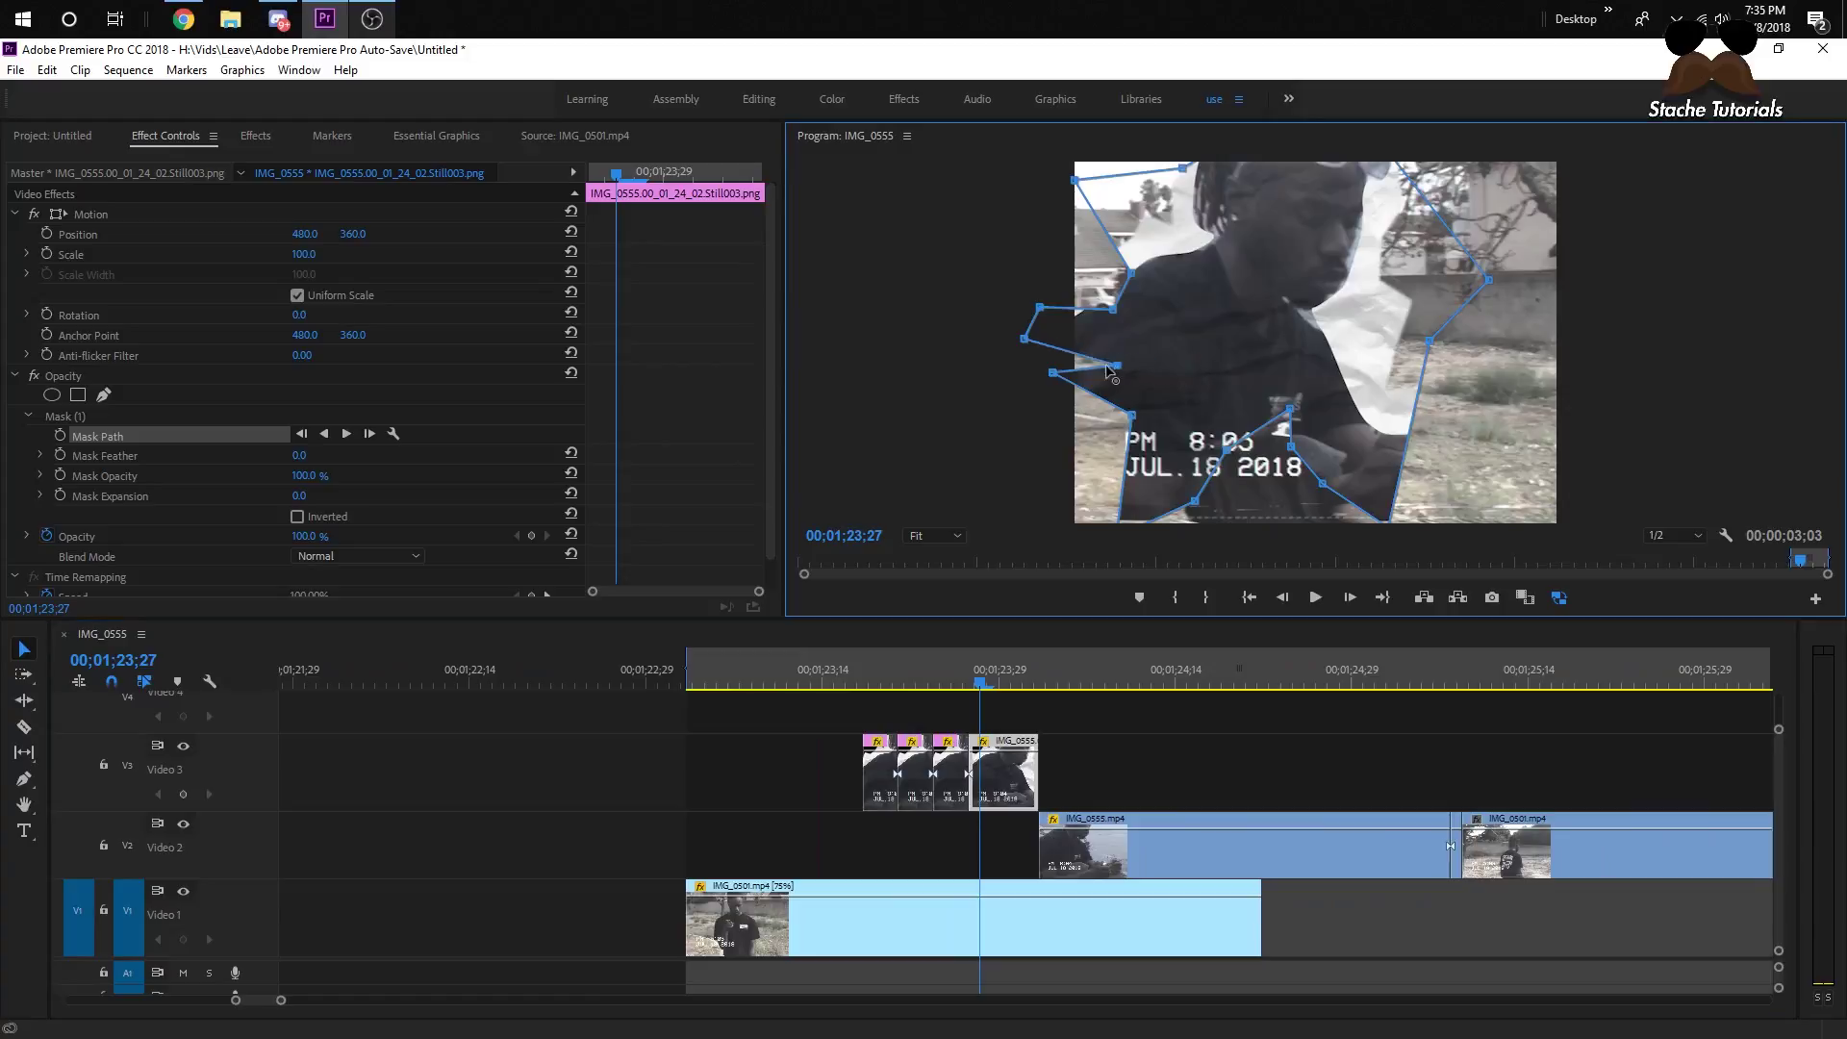
# - Shrink the deep notch in the third piece's mask by pulling its inner points left over the man's shoulder
pyautogui.click(966, 664)
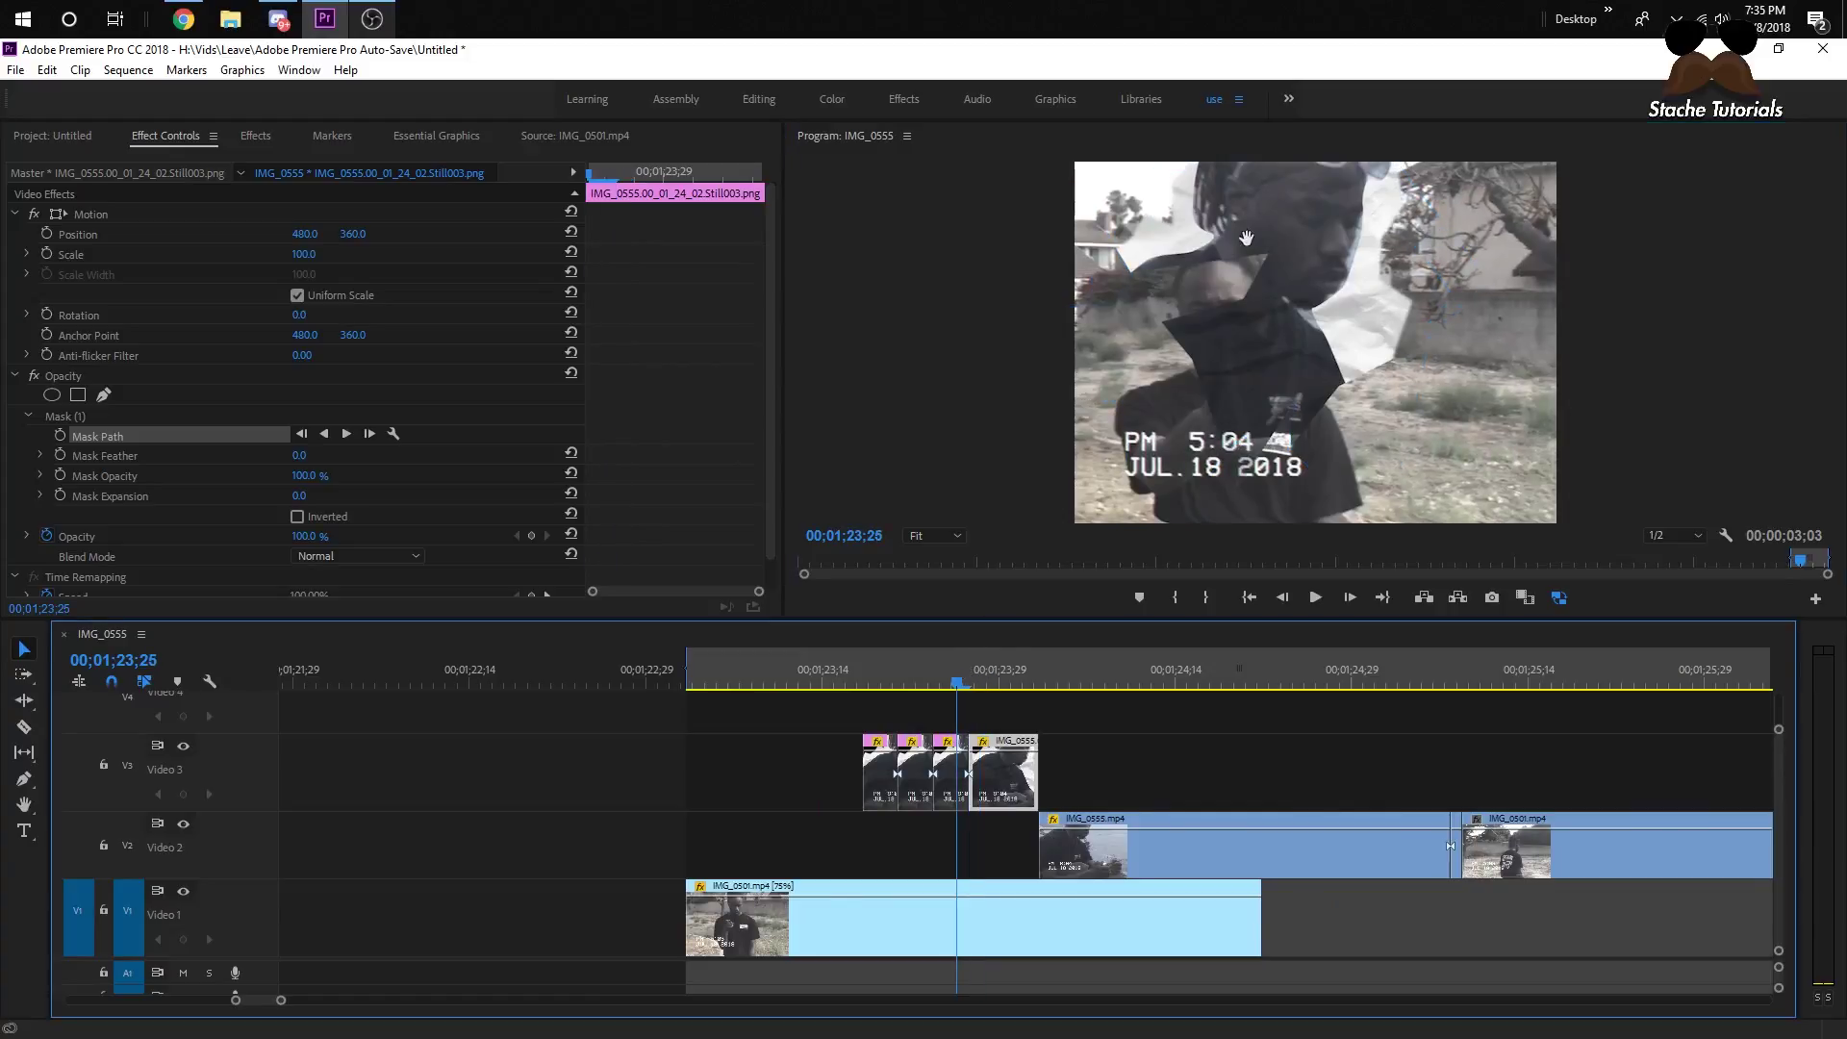
pyautogui.click(948, 772)
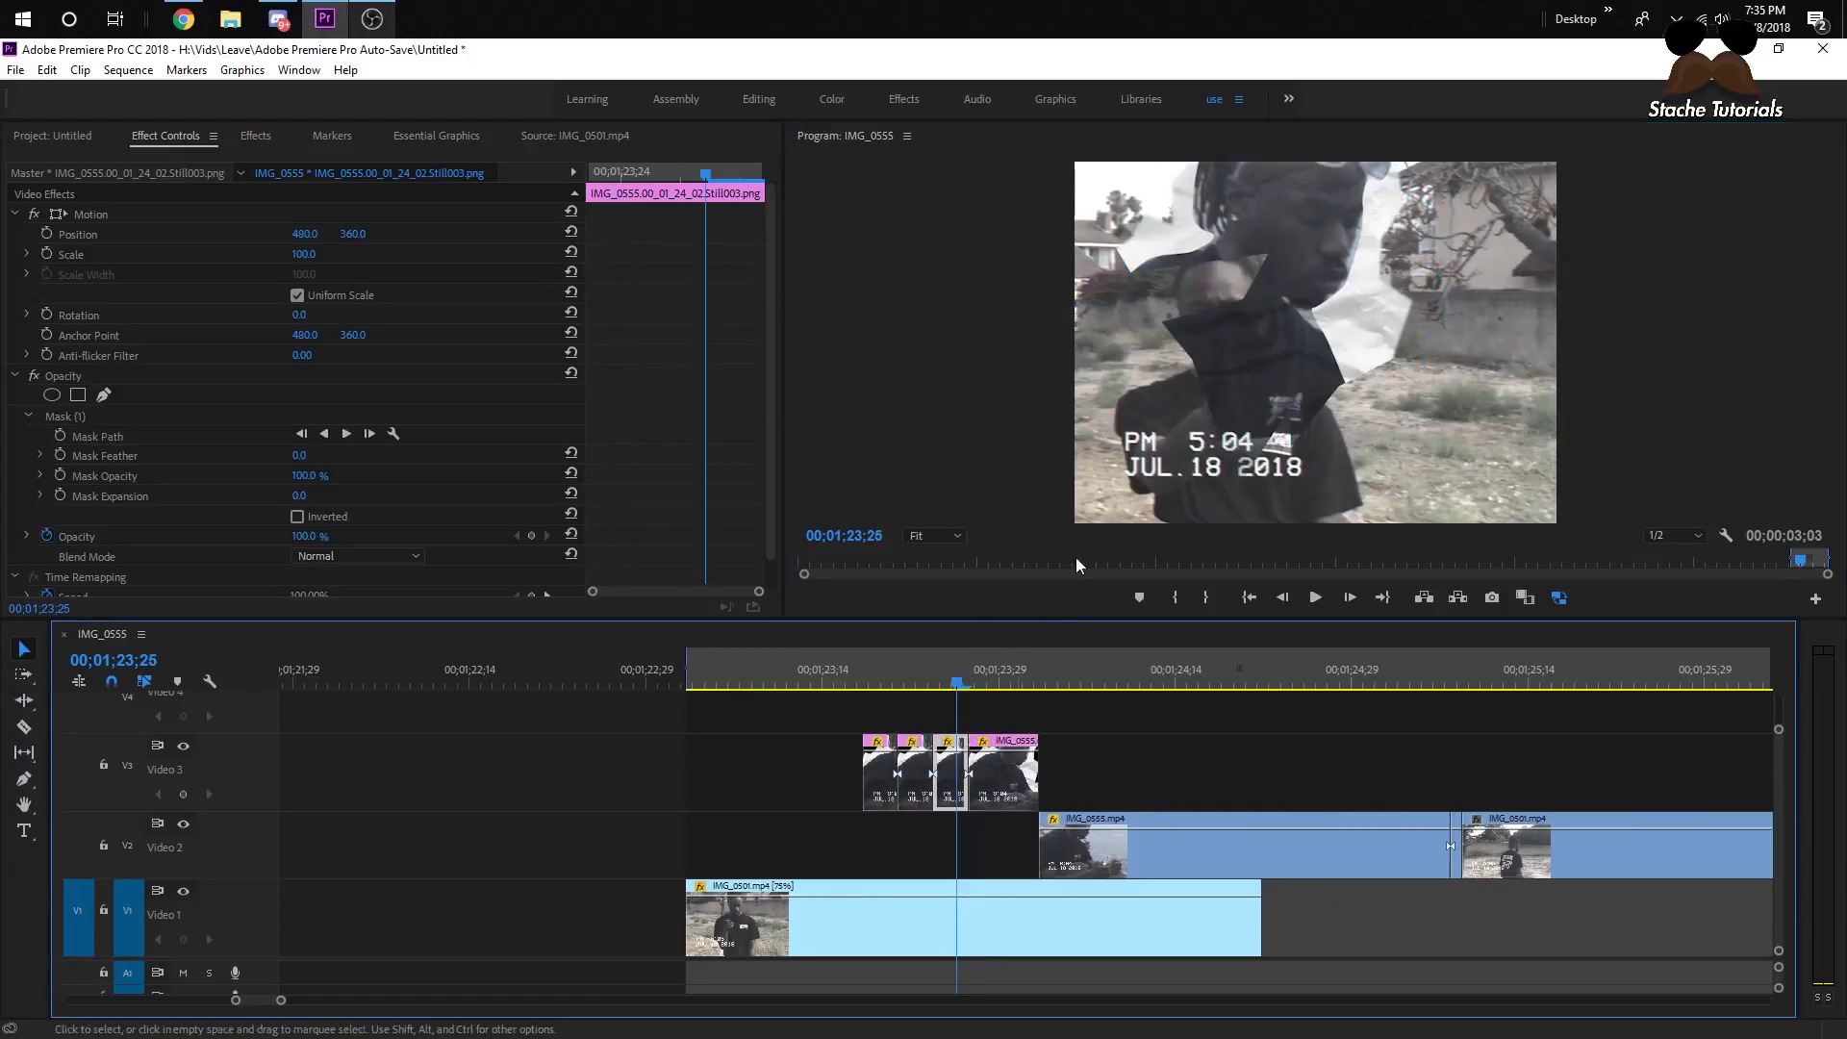
pyautogui.click(138, 437)
pyautogui.moveTo(1243, 298); pyautogui.dragTo(1152, 302)
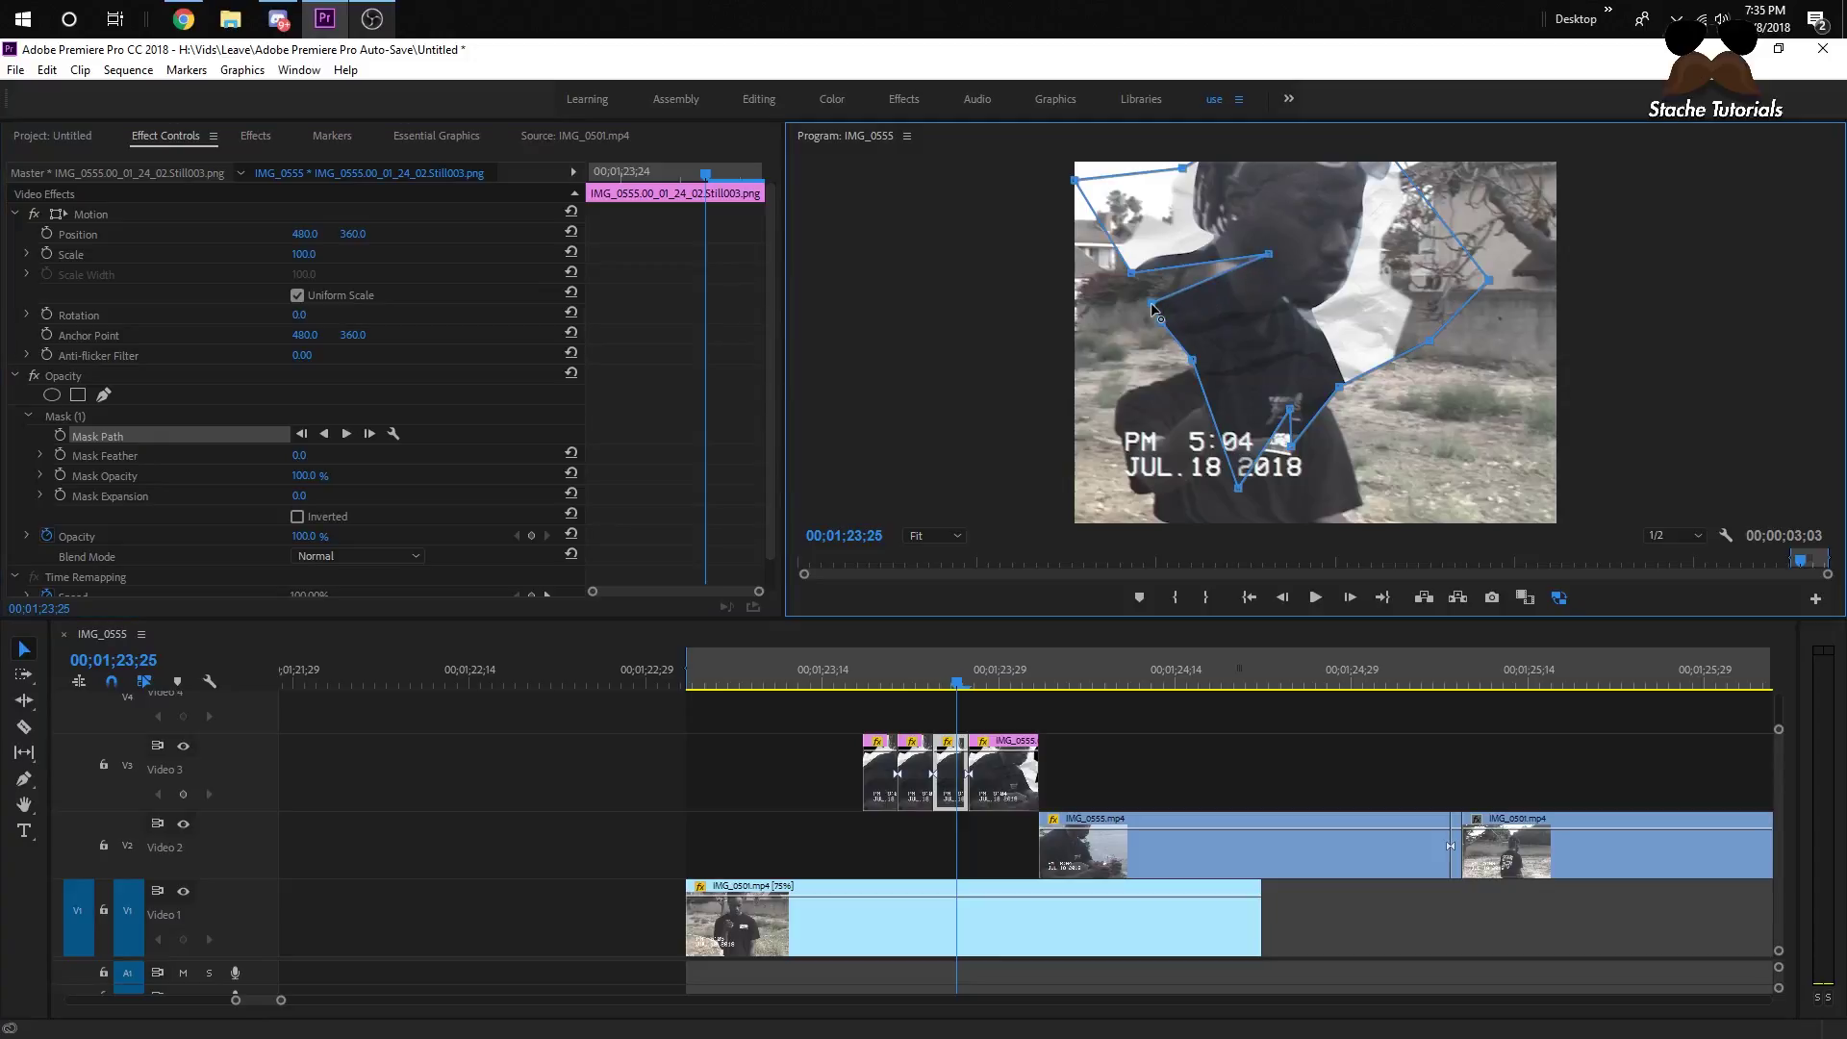
pyautogui.moveTo(1262, 254); pyautogui.dragTo(1201, 270)
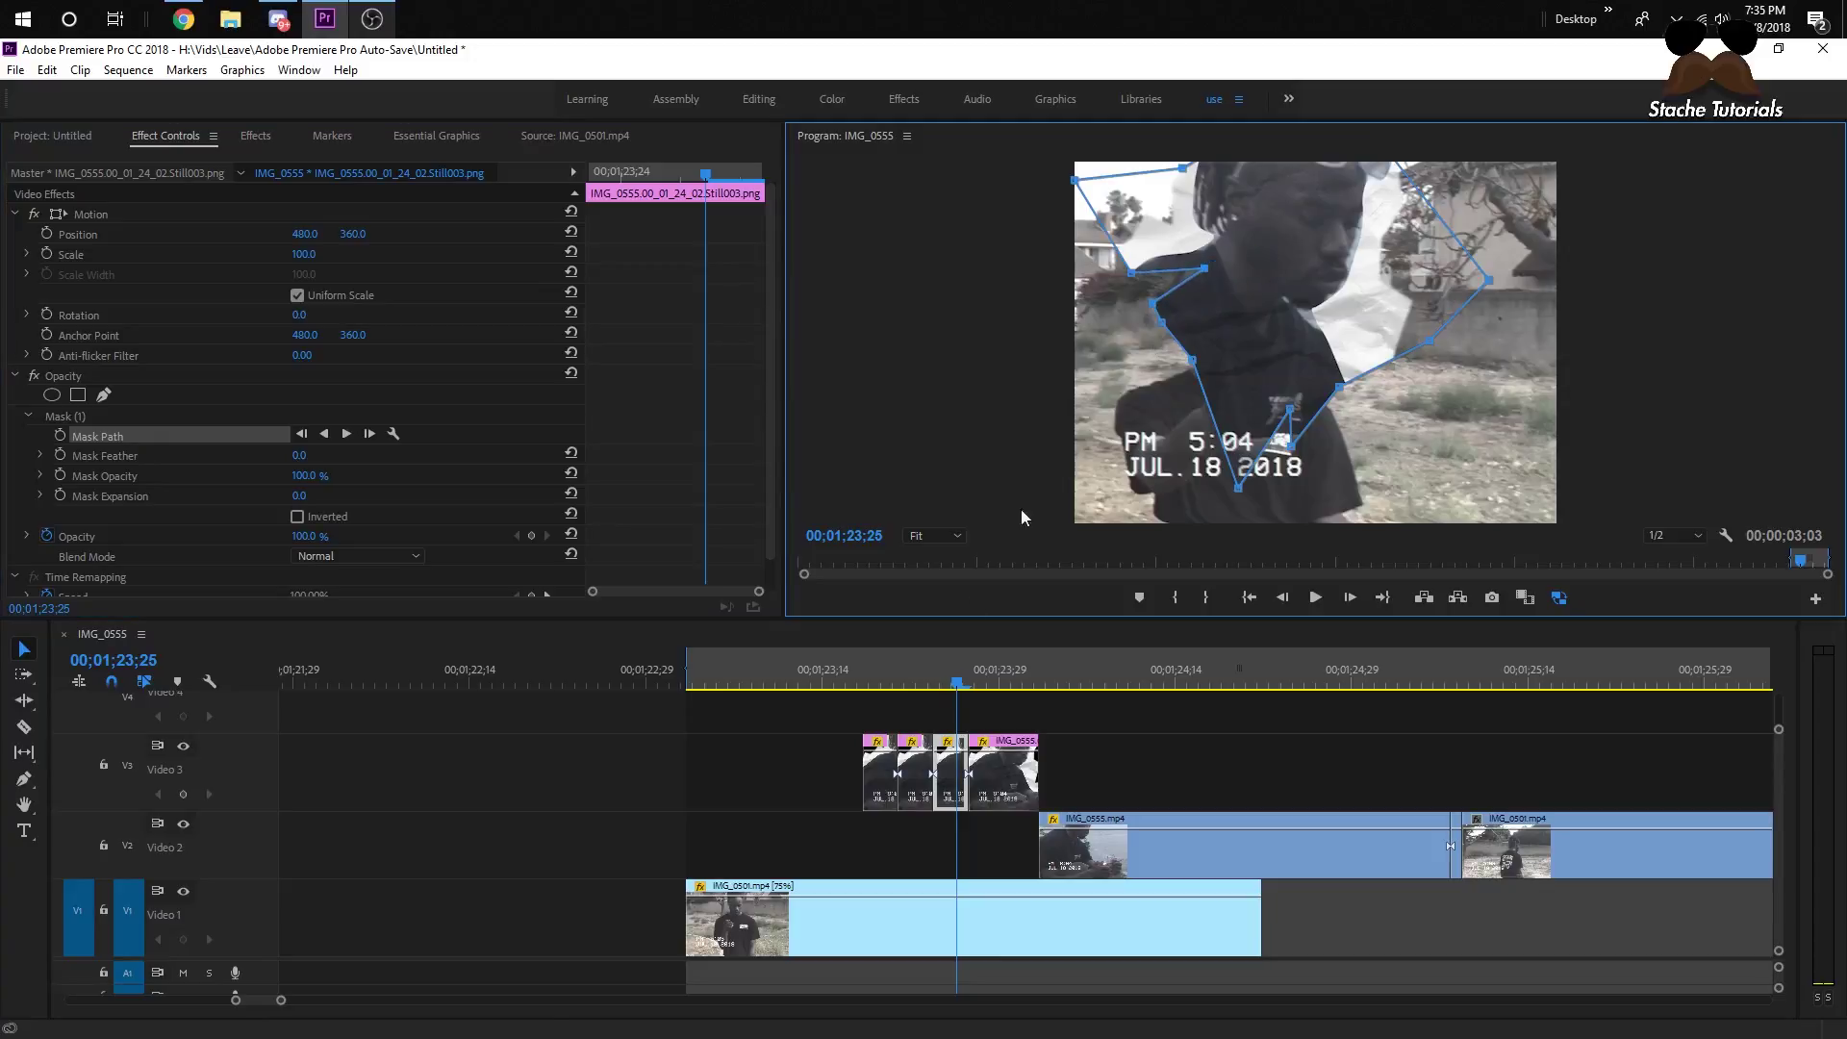
# - Advance three frames from the fourth piece's start to 00;01;23;29 and split the masked still there
pyautogui.moveTo(953, 681)
pyautogui.mouseDown()
pyautogui.moveTo(873, 683)
pyautogui.moveTo(1030, 681)
pyautogui.moveTo(825, 681)
pyautogui.moveTo(974, 681)
pyautogui.mouseUp()
pyautogui.press('space')
pyautogui.press('space')
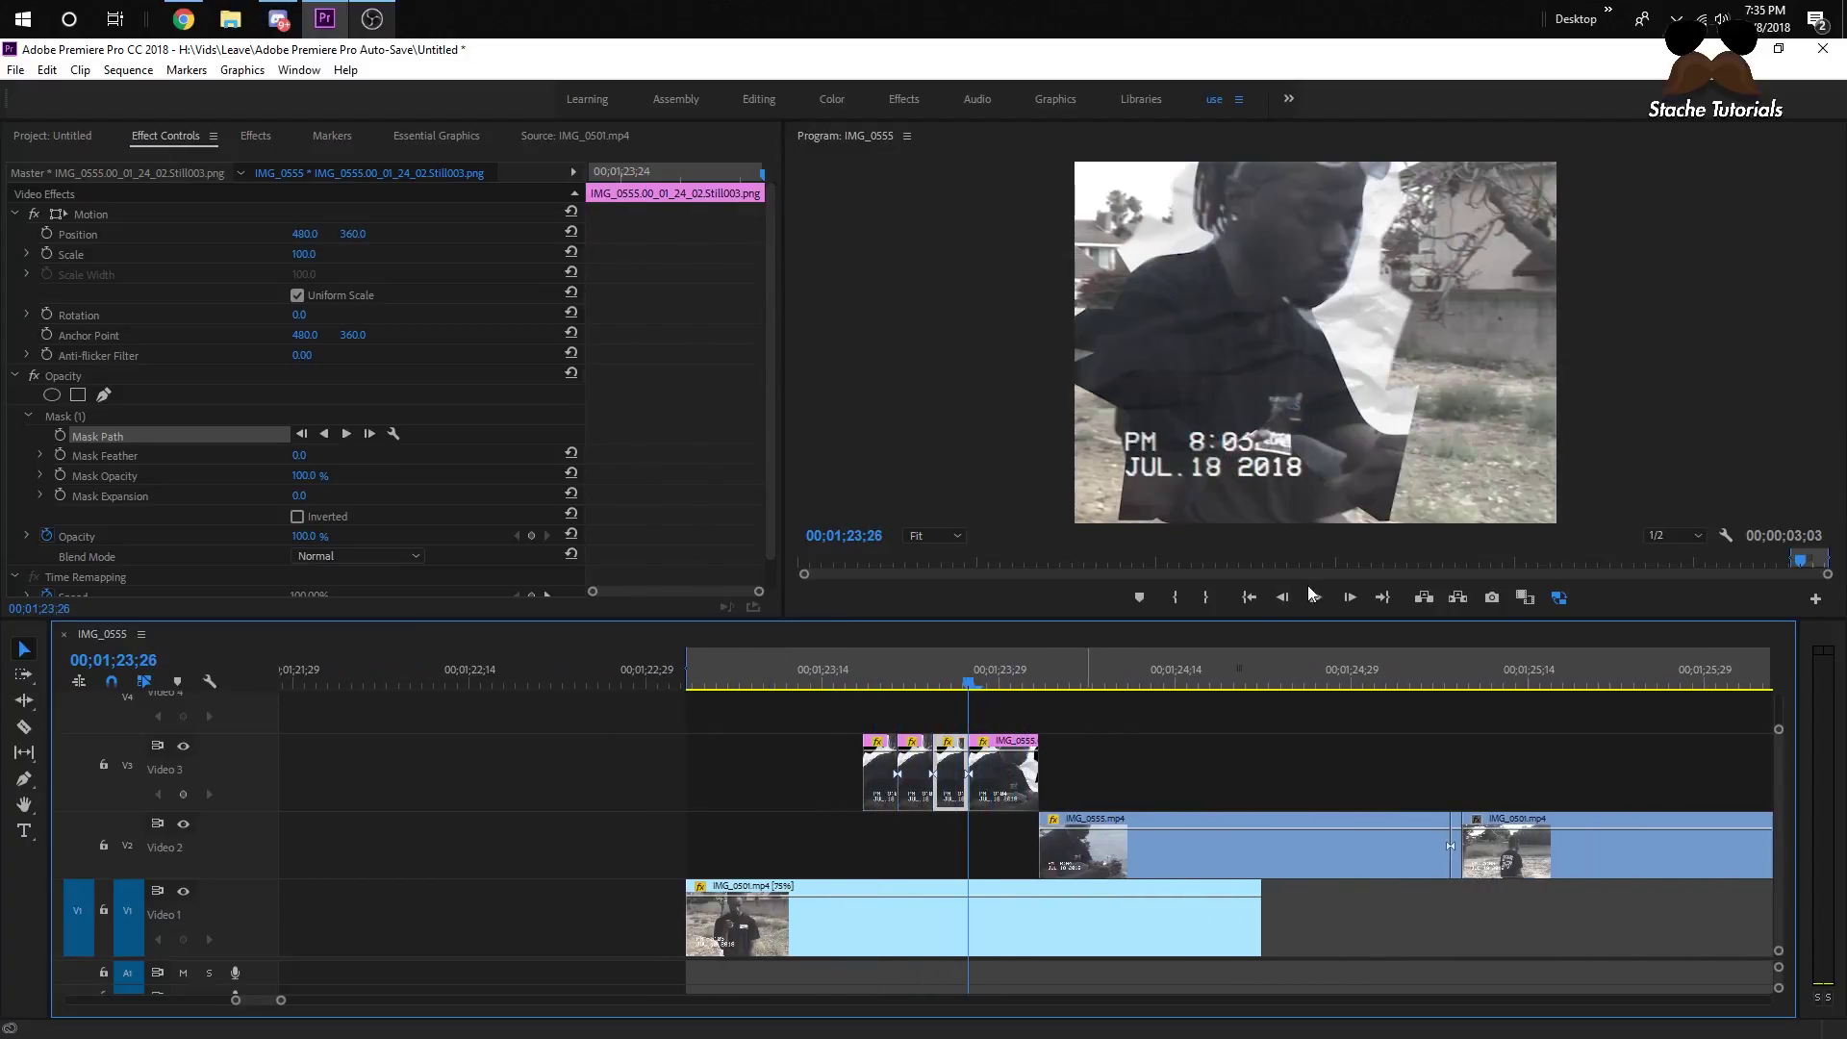
pyautogui.click(1349, 596)
pyautogui.click(1349, 596)
pyautogui.click(1350, 596)
pyautogui.click(1021, 770)
pyautogui.hotkey('ctrl', 'k')
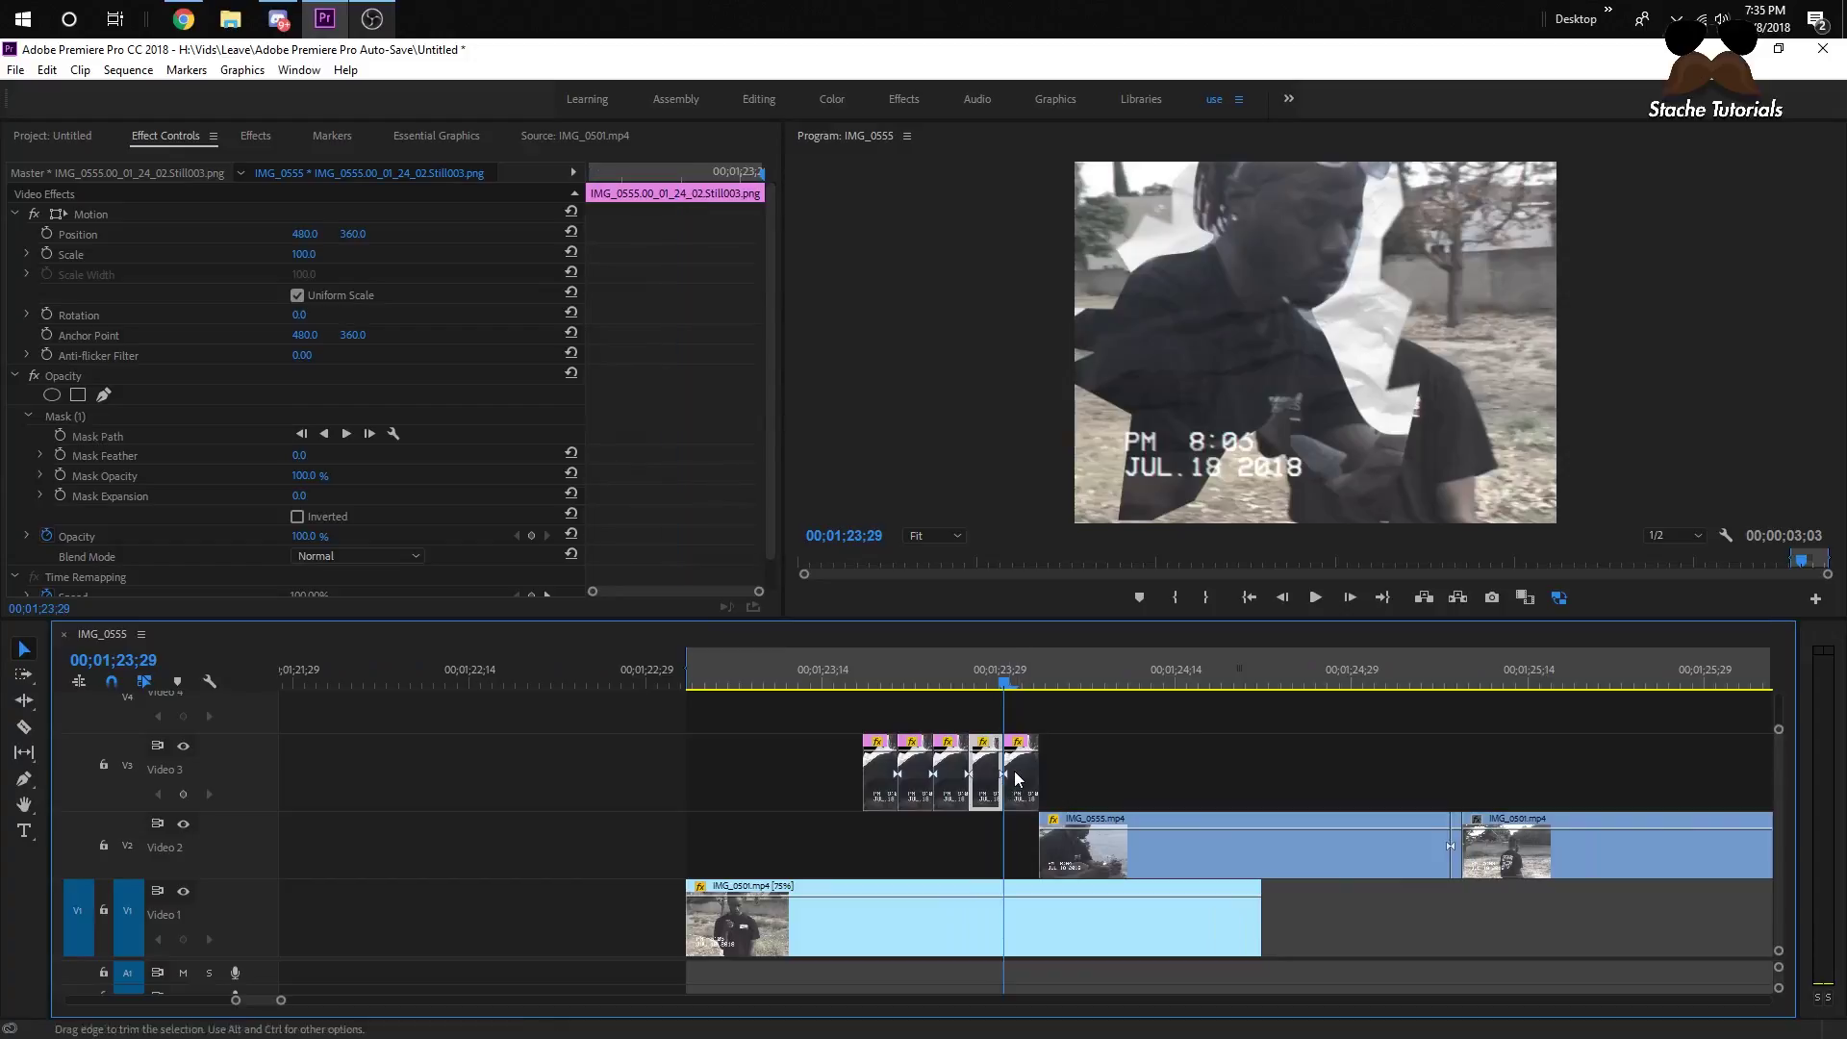
# - Push the fifth piece's lower-left and bottom mask points outside the frame and delete the two leftover points inside its lower edge
pyautogui.click(1021, 770)
pyautogui.click(100, 418)
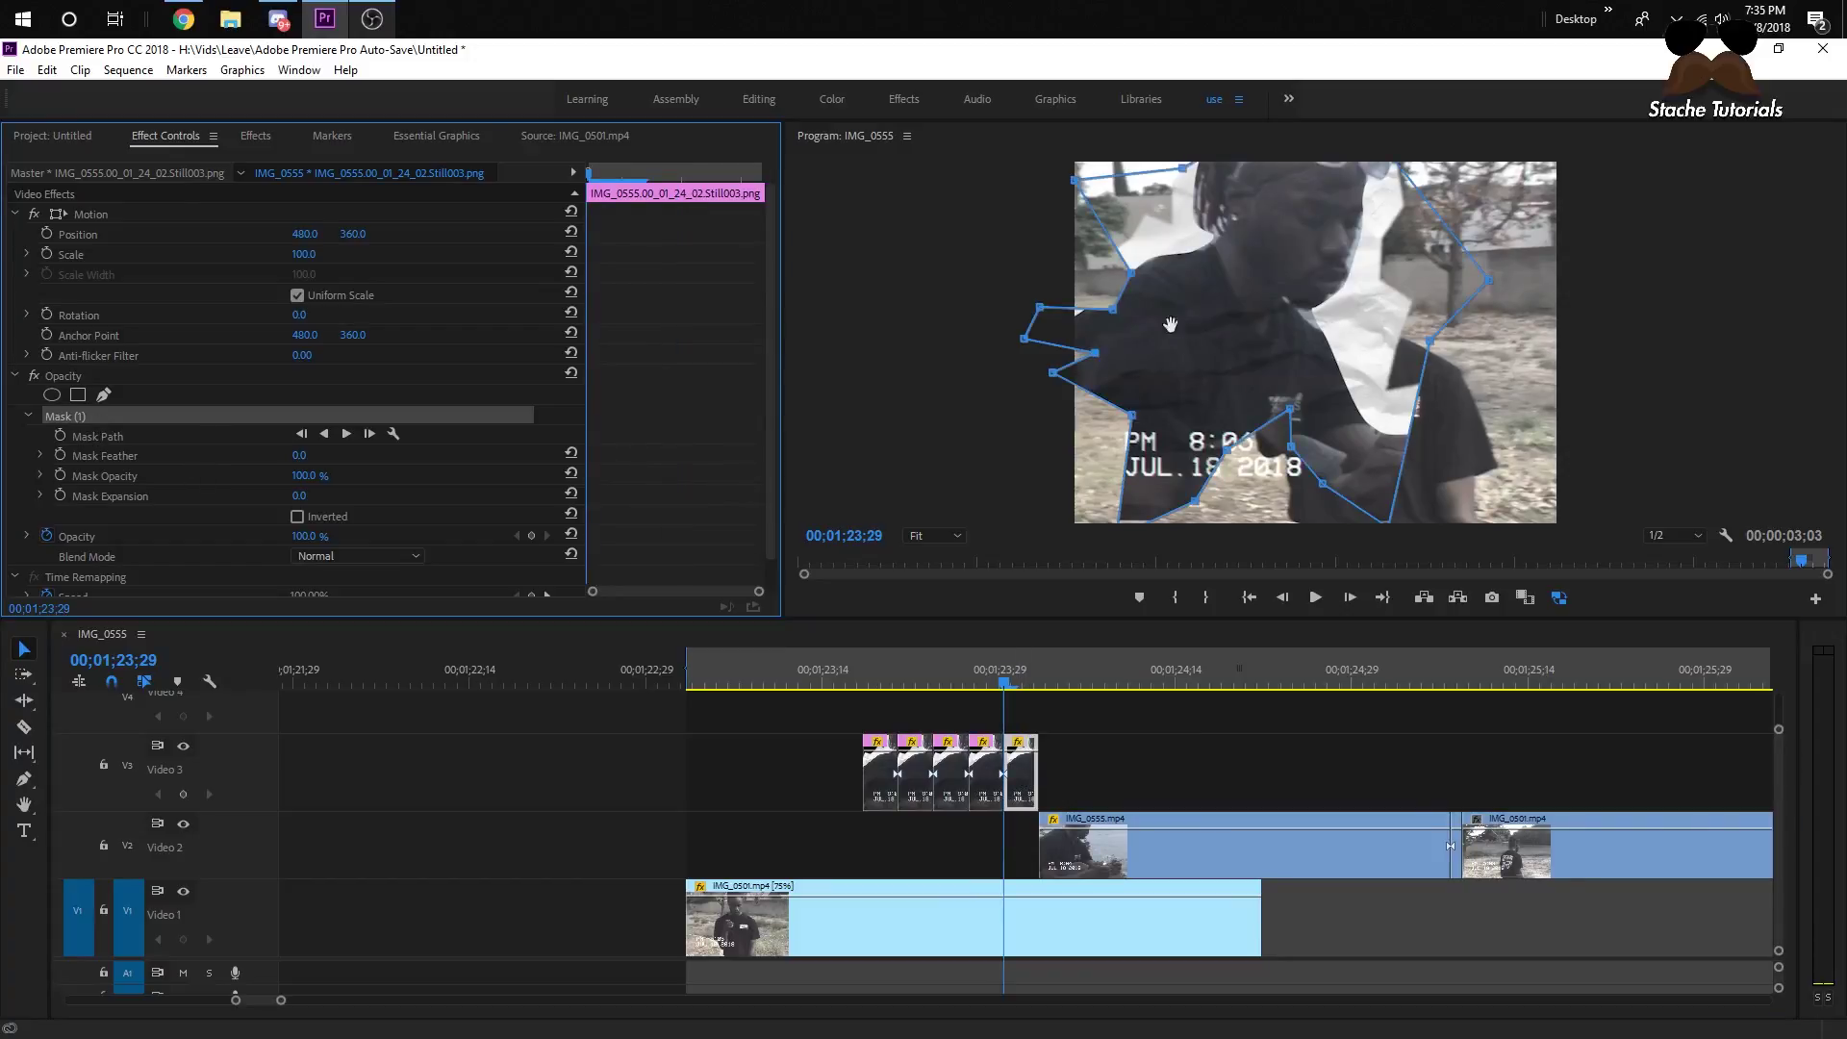
pyautogui.moveTo(1125, 416); pyautogui.dragTo(842, 496)
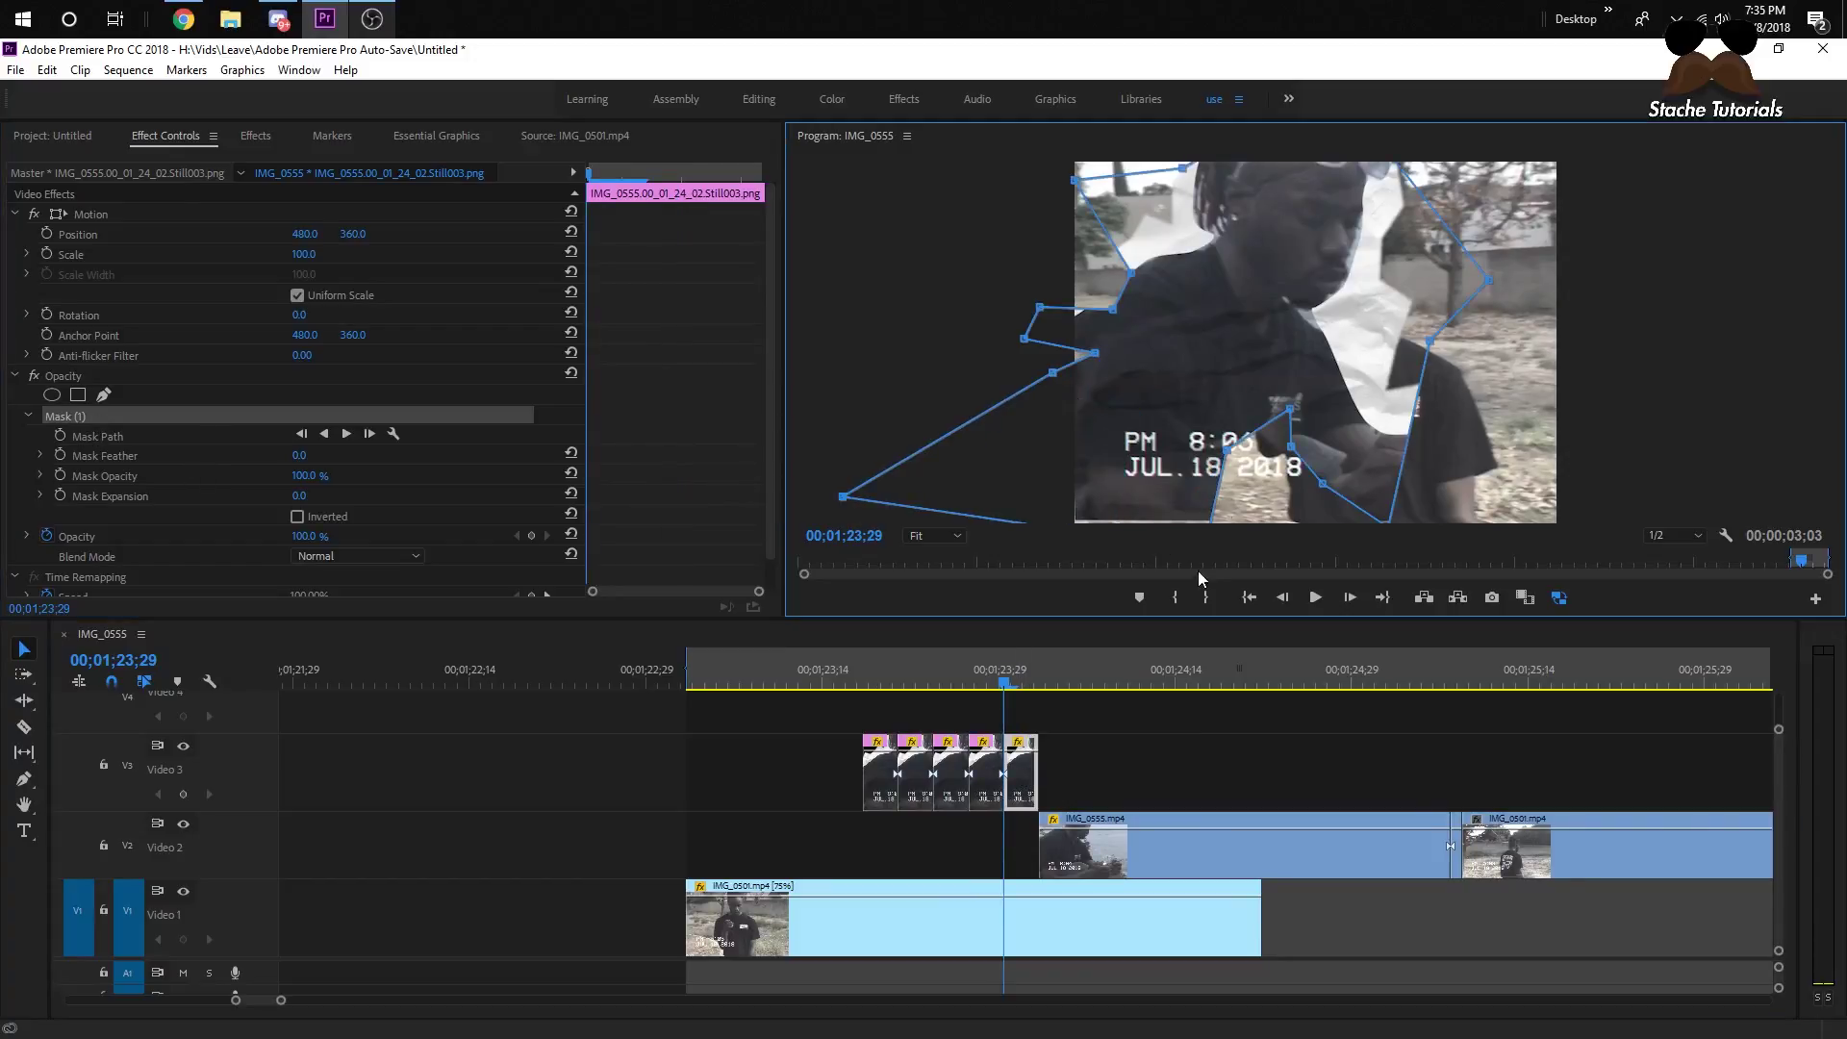
pyautogui.moveTo(1229, 448); pyautogui.dragTo(1317, 597)
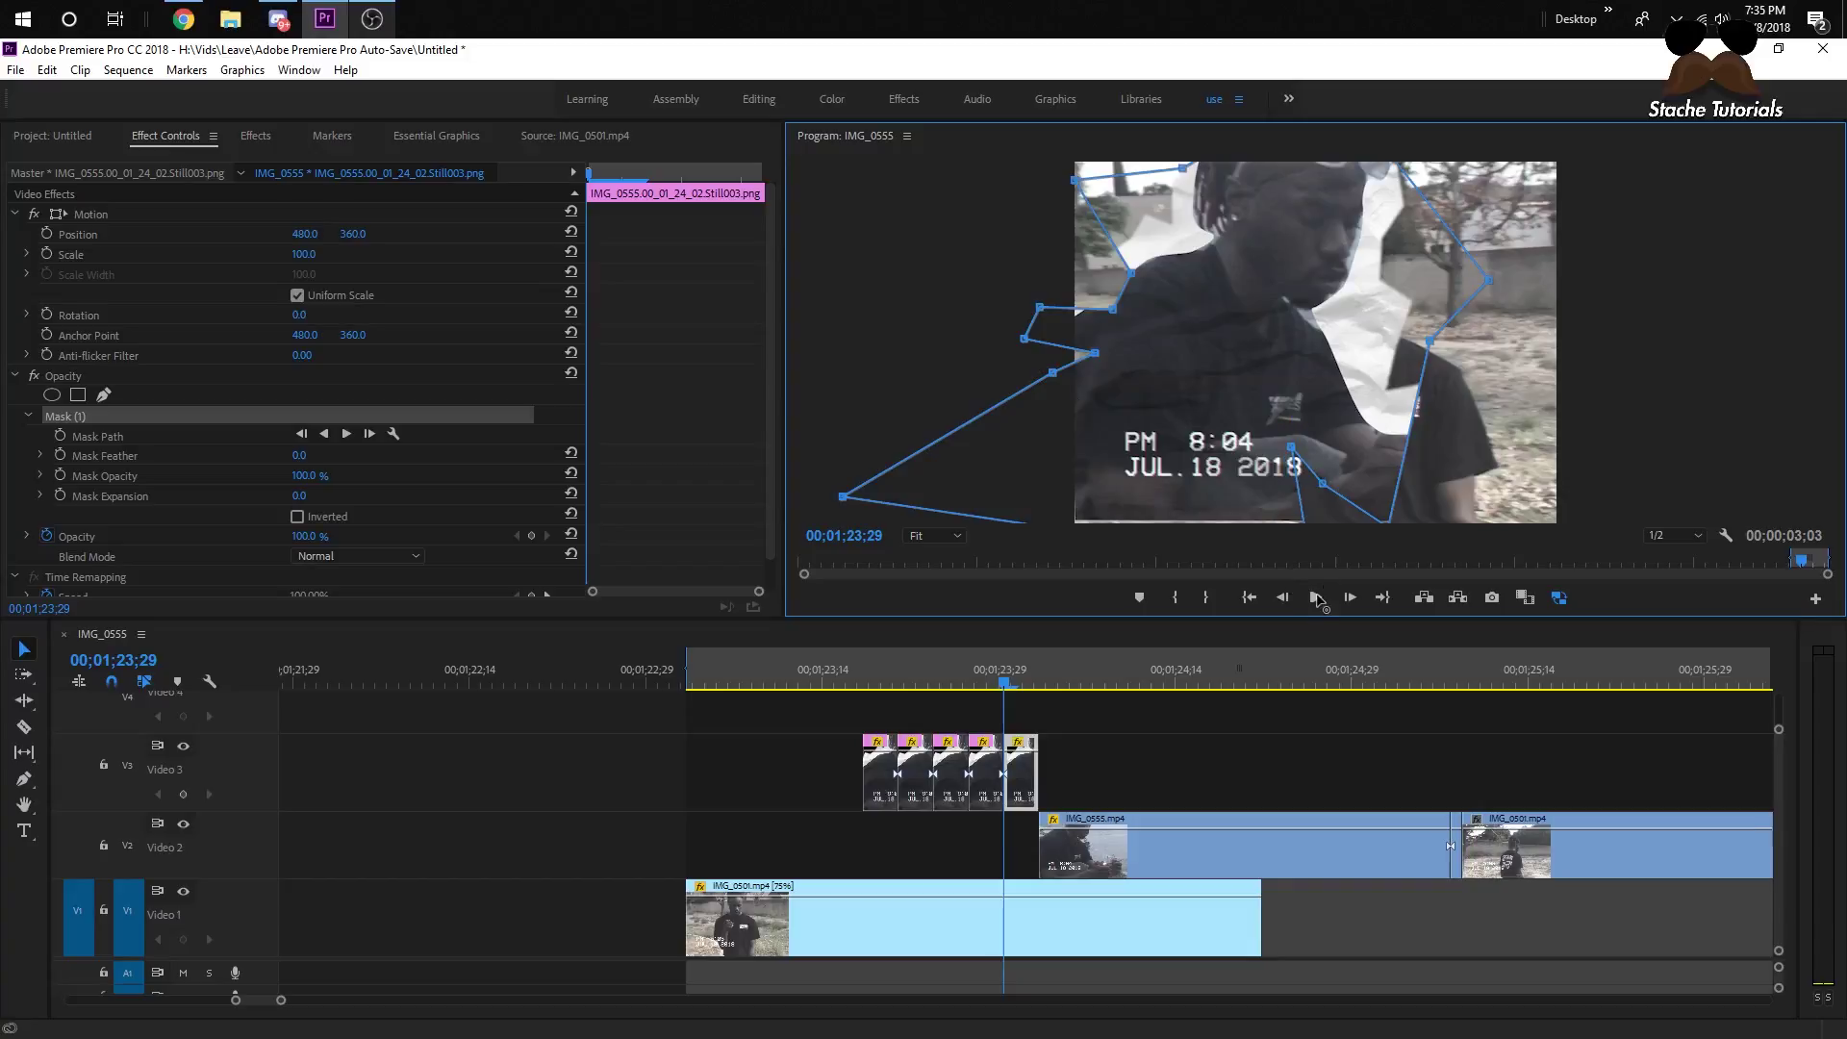
pyautogui.keyDown('ctrl'); pyautogui.click(1291, 447); pyautogui.keyUp('ctrl')
pyautogui.keyDown('ctrl'); pyautogui.click(1323, 483); pyautogui.keyUp('ctrl')
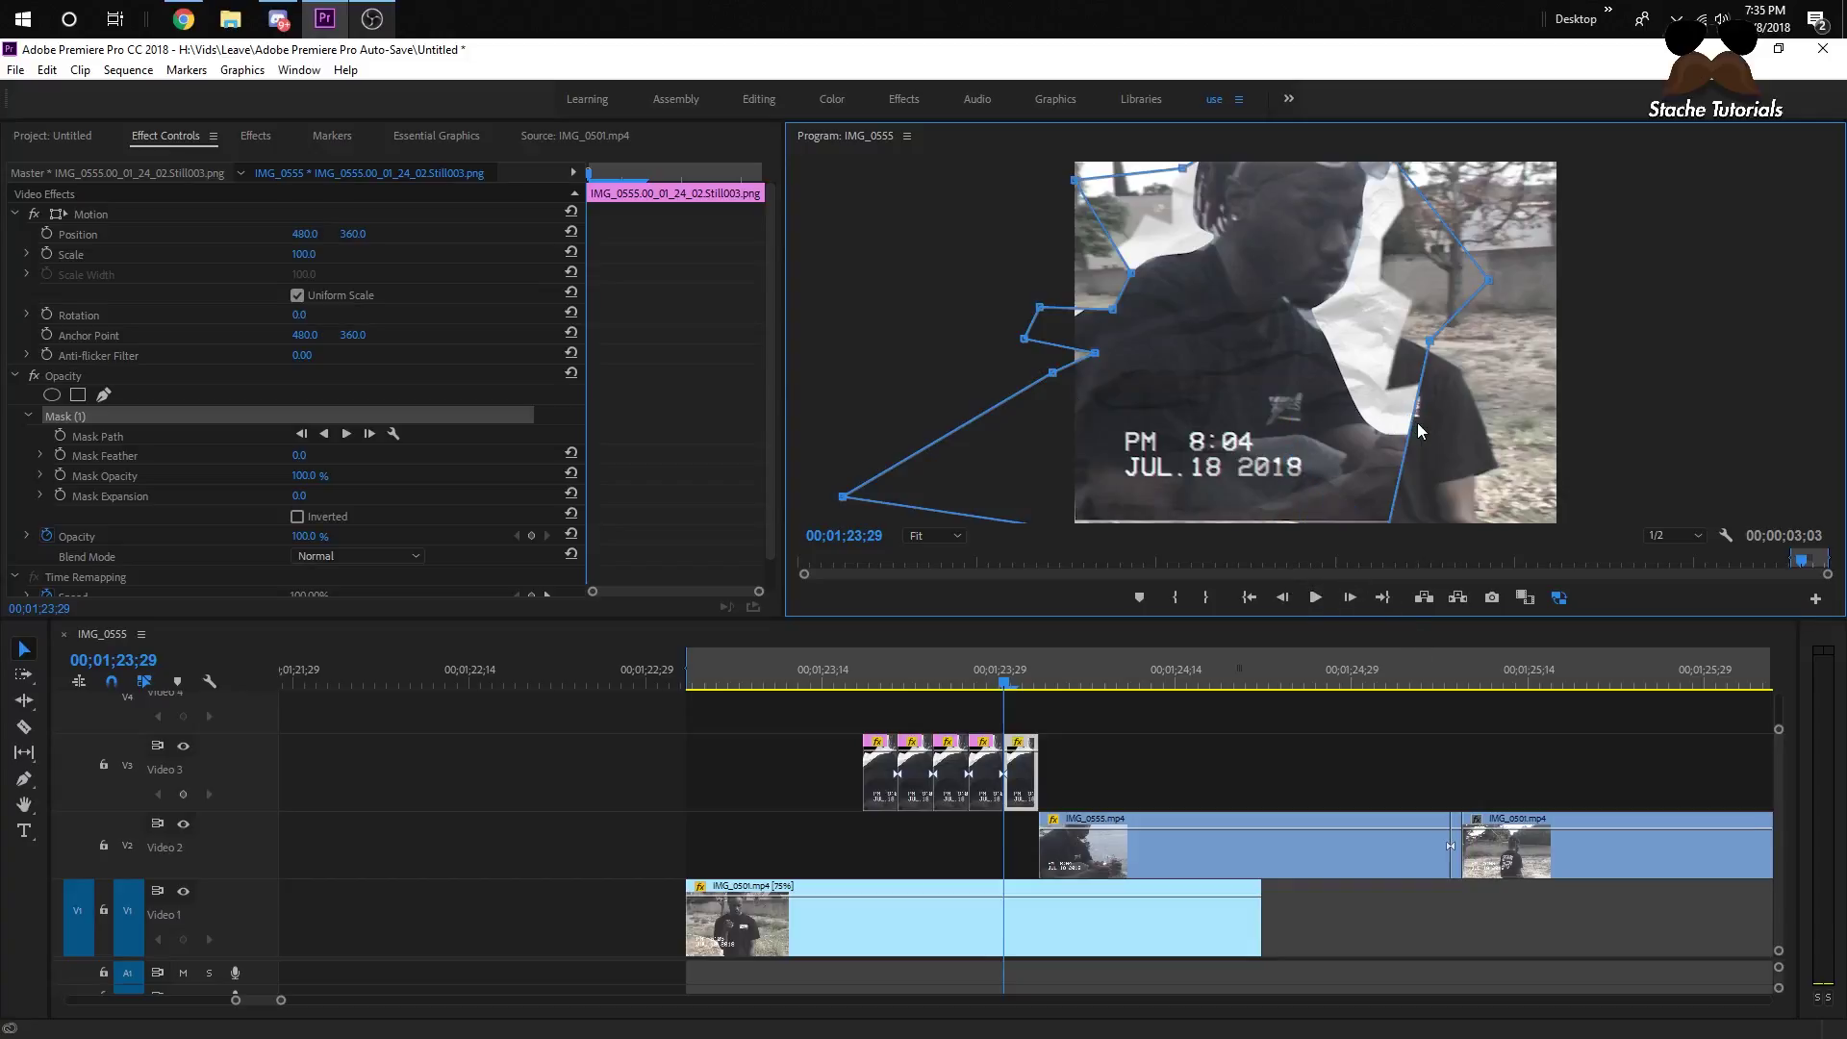
# - Extend the fifth piece's mask beyond the frame's lower-right corner and pull its remaining inner left points far outside the left edge
pyautogui.moveTo(1409, 437); pyautogui.dragTo(1676, 516)
pyautogui.moveTo(1114, 310); pyautogui.dragTo(912, 247)
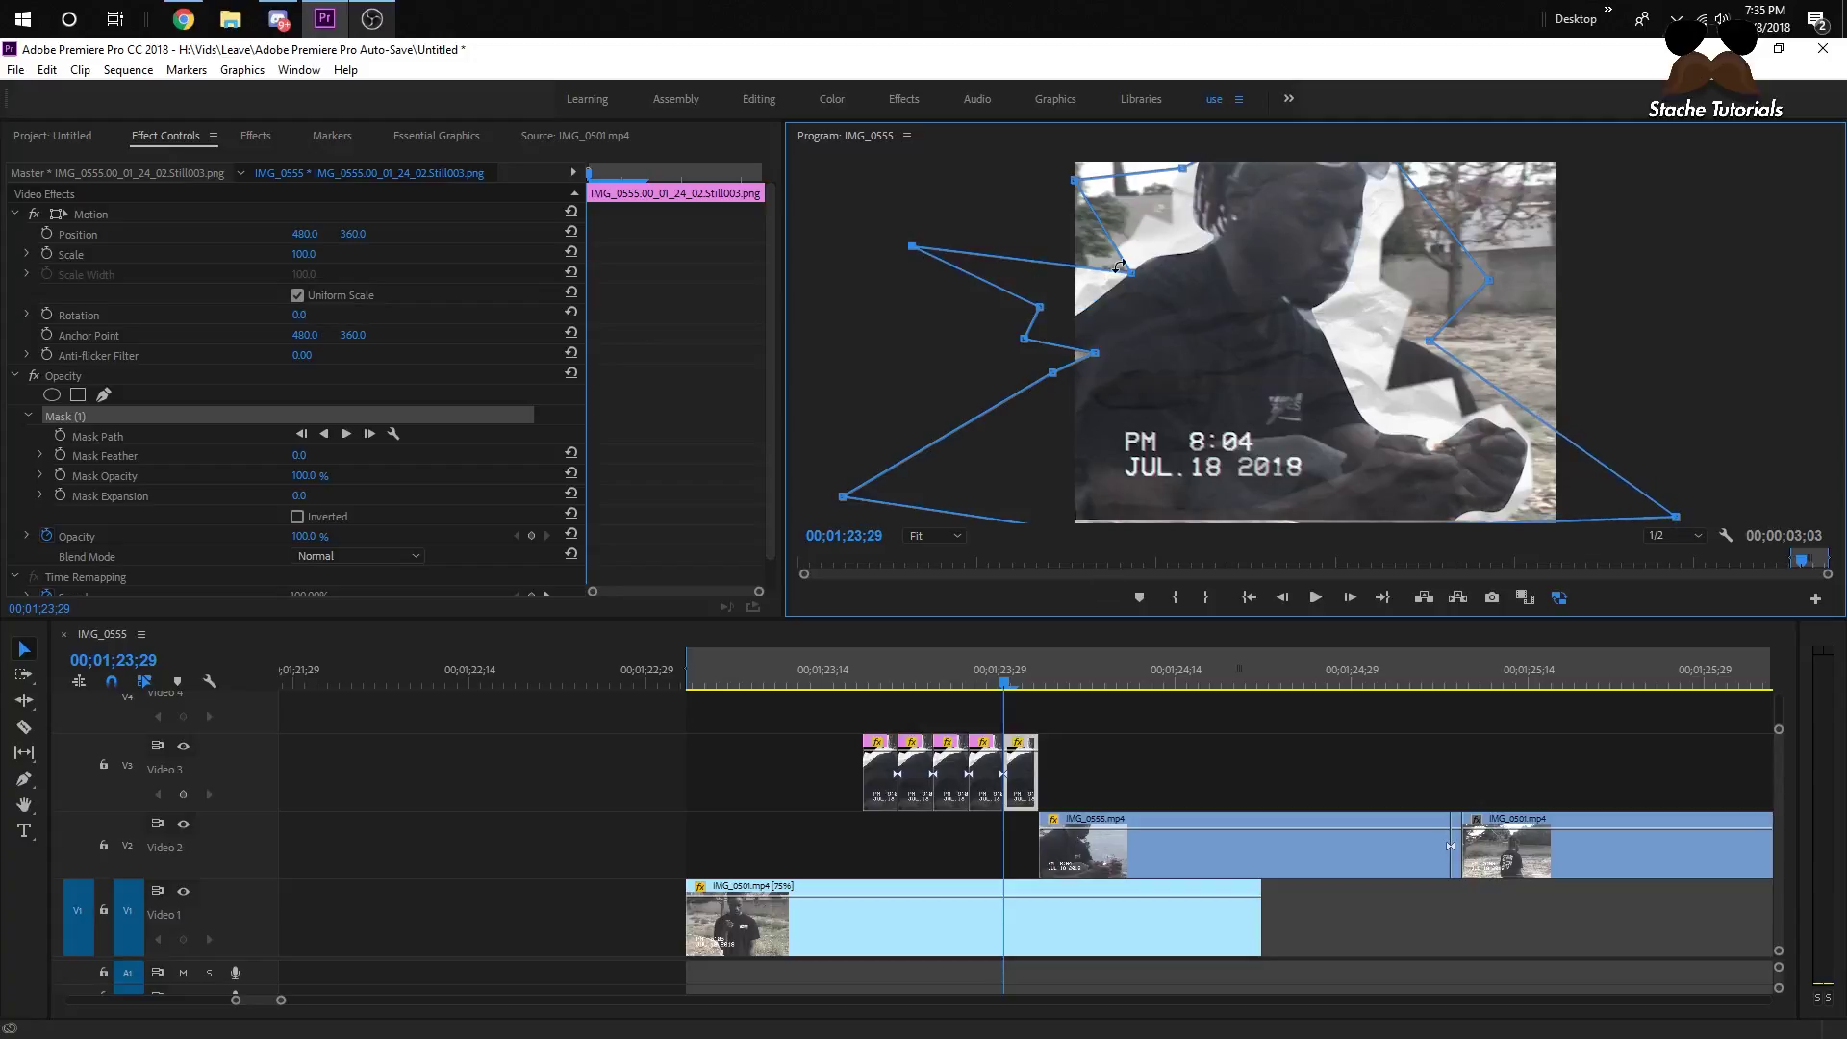
pyautogui.moveTo(1131, 274); pyautogui.dragTo(832, 216)
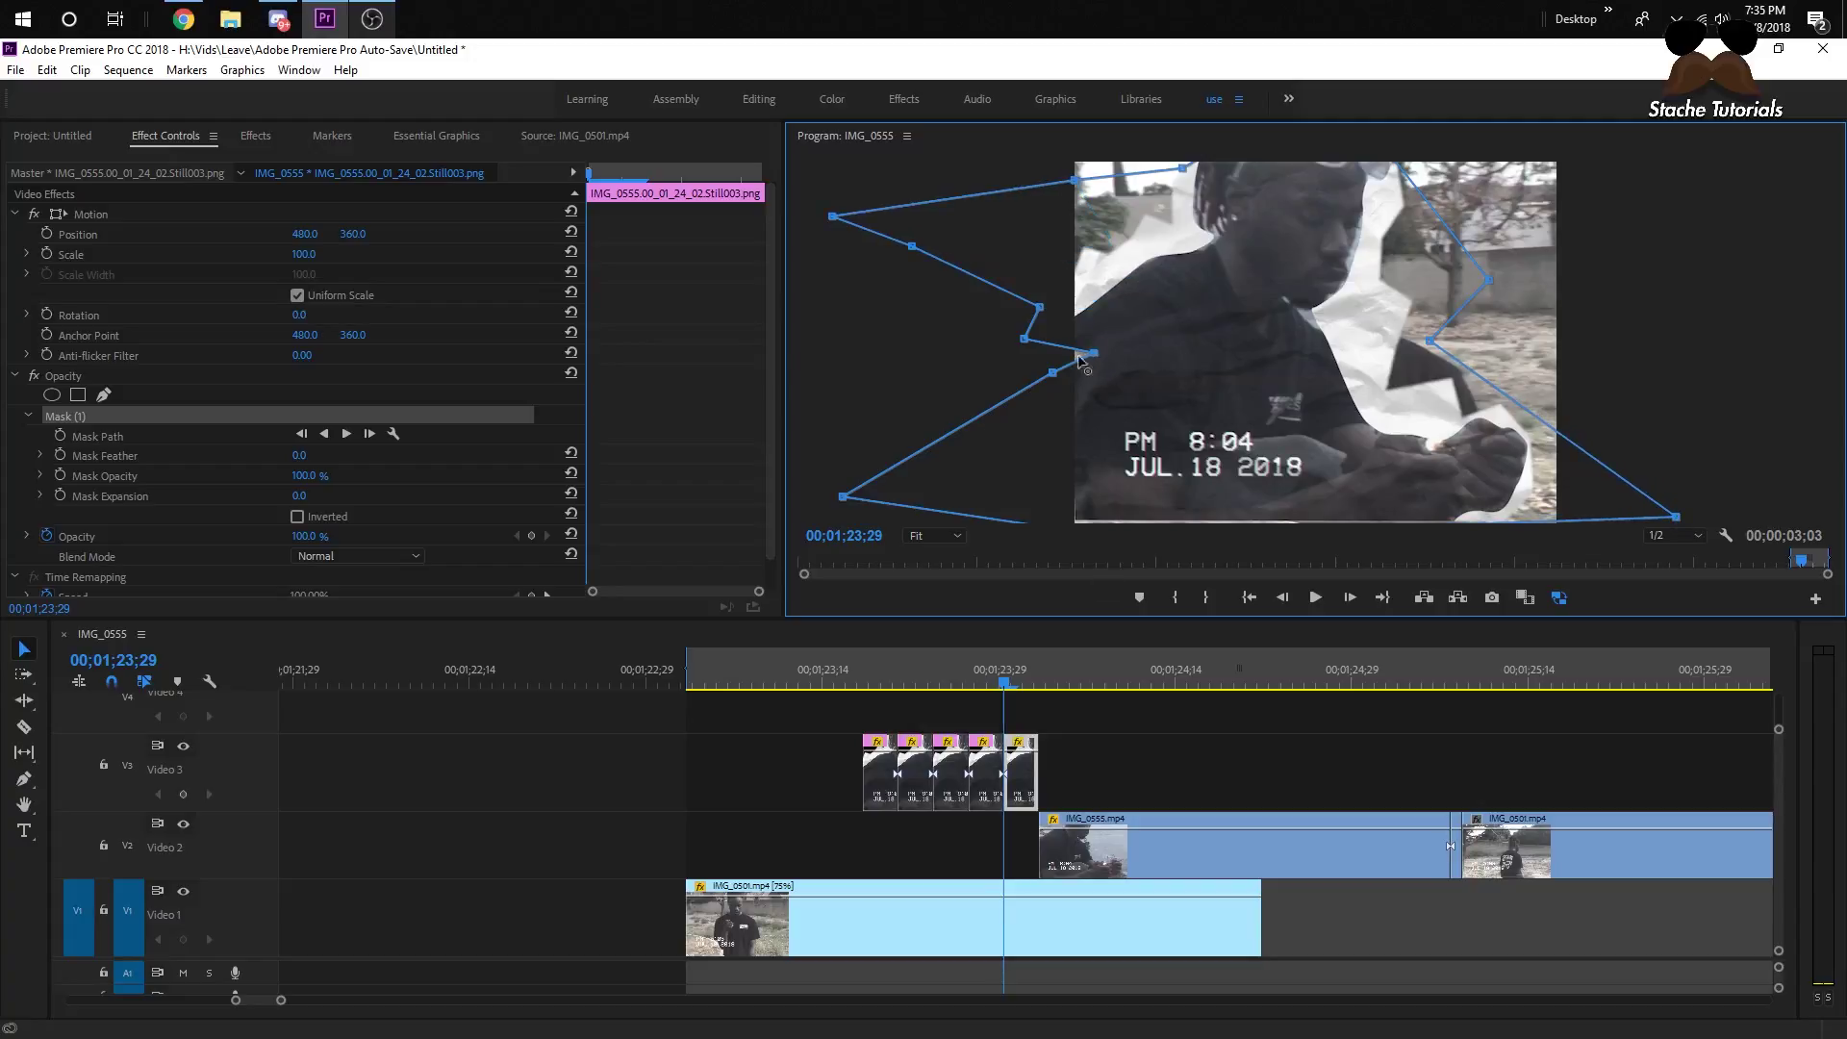
pyautogui.moveTo(1079, 357); pyautogui.dragTo(817, 356)
# - Play back the transition and soften the second piece's mask by pulling its inner left notch outward and its notch over the face downward
pyautogui.click(775, 670)
pyautogui.press('space')
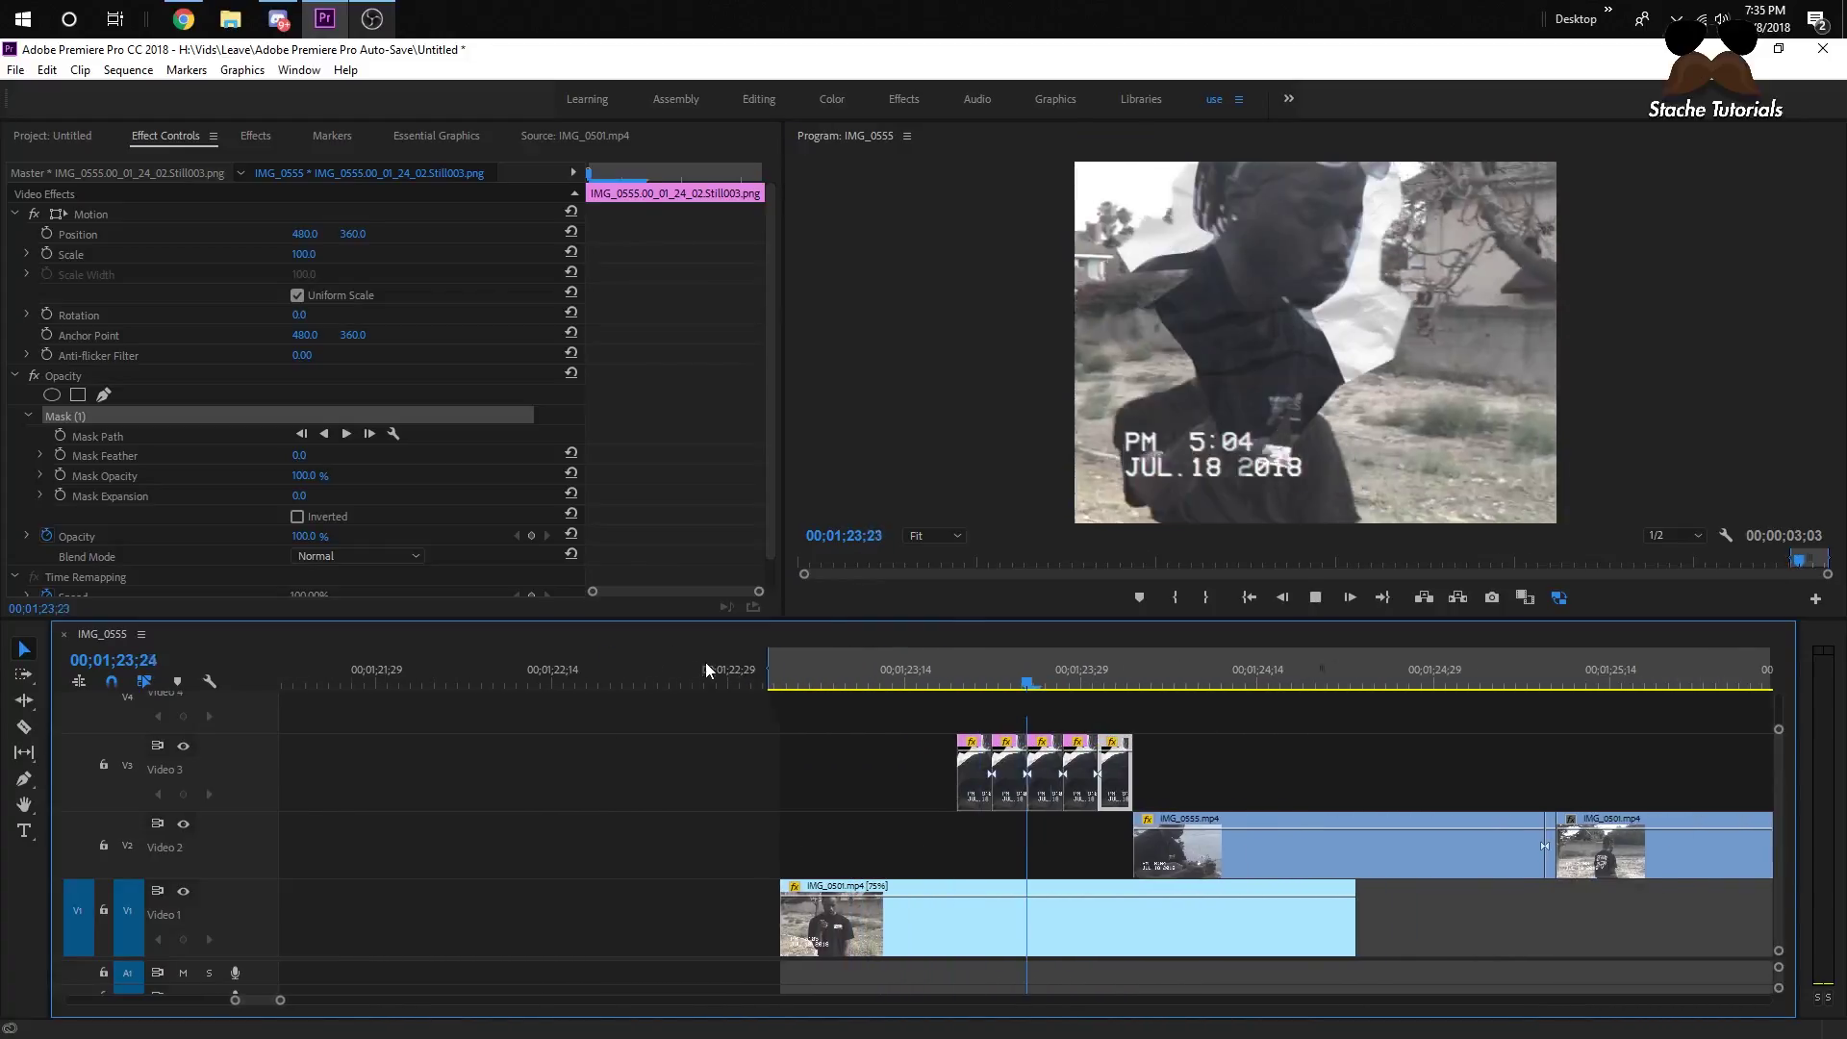
pyautogui.moveTo(818, 683); pyautogui.dragTo(863, 683)
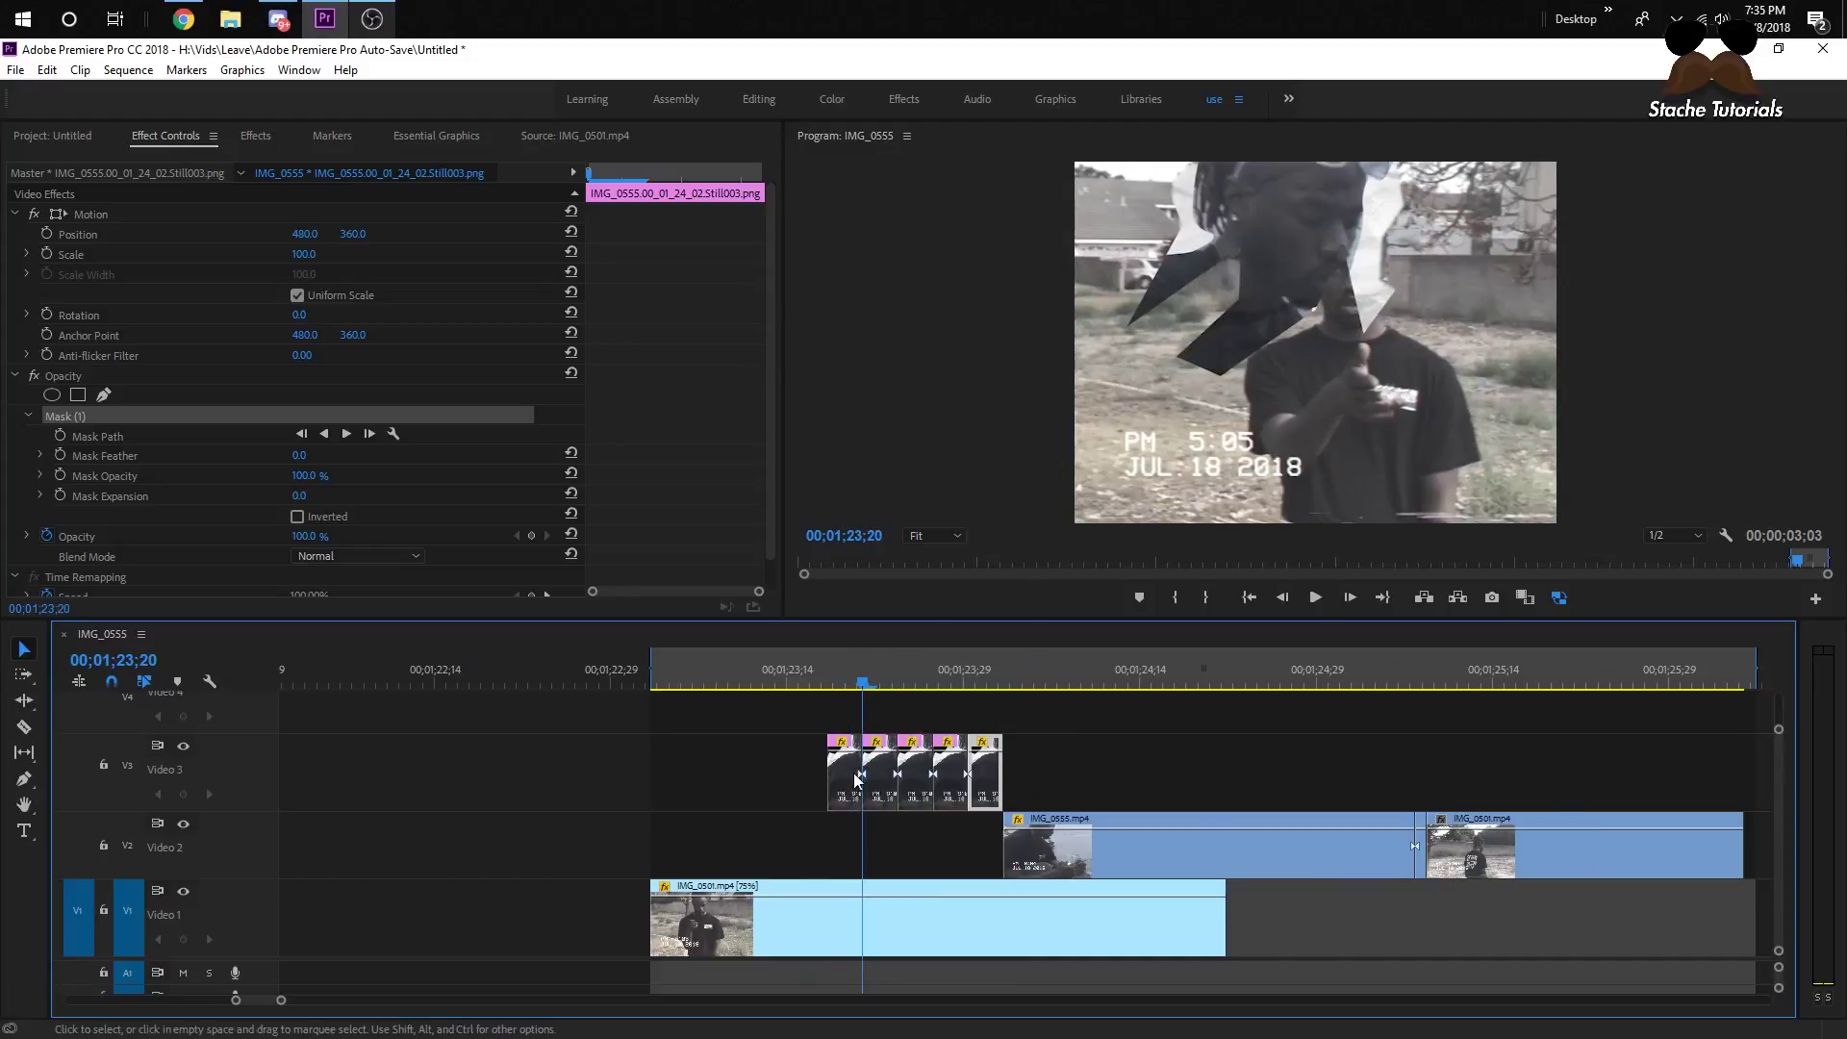
pyautogui.click(878, 774)
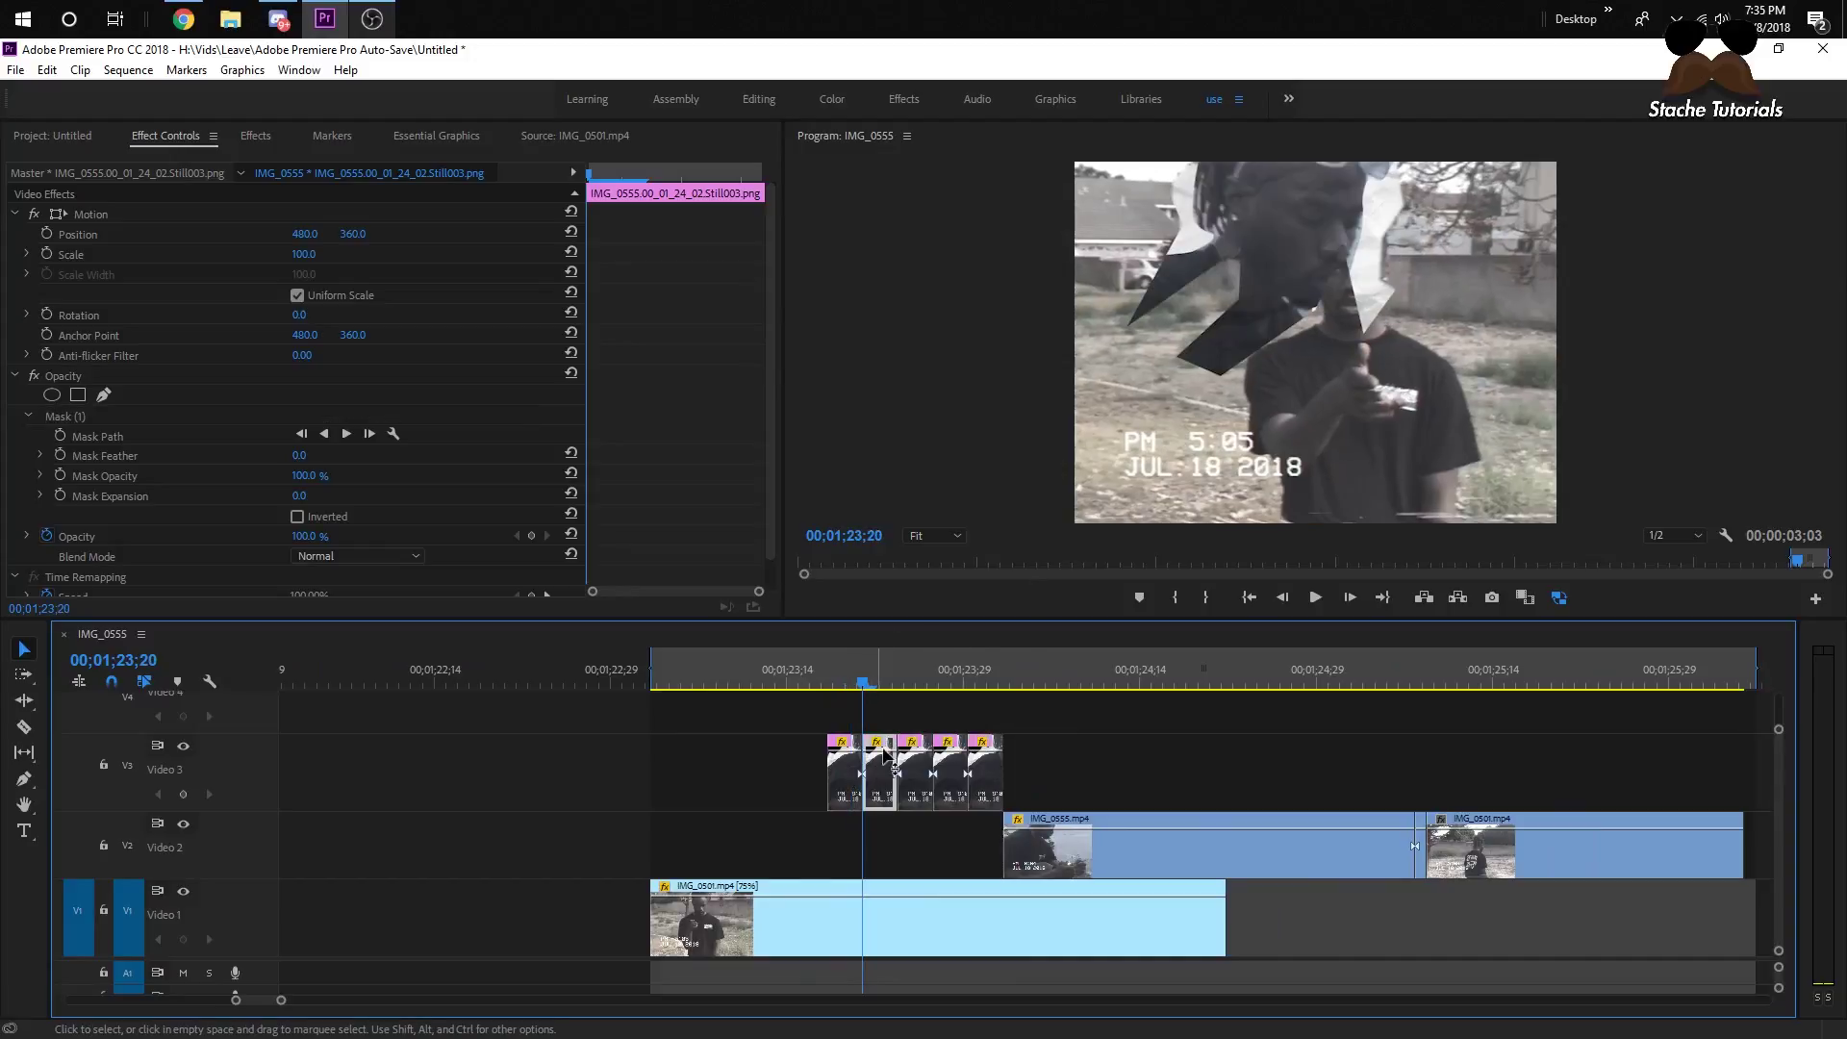
pyautogui.click(135, 439)
pyautogui.moveTo(1241, 248); pyautogui.dragTo(1176, 309)
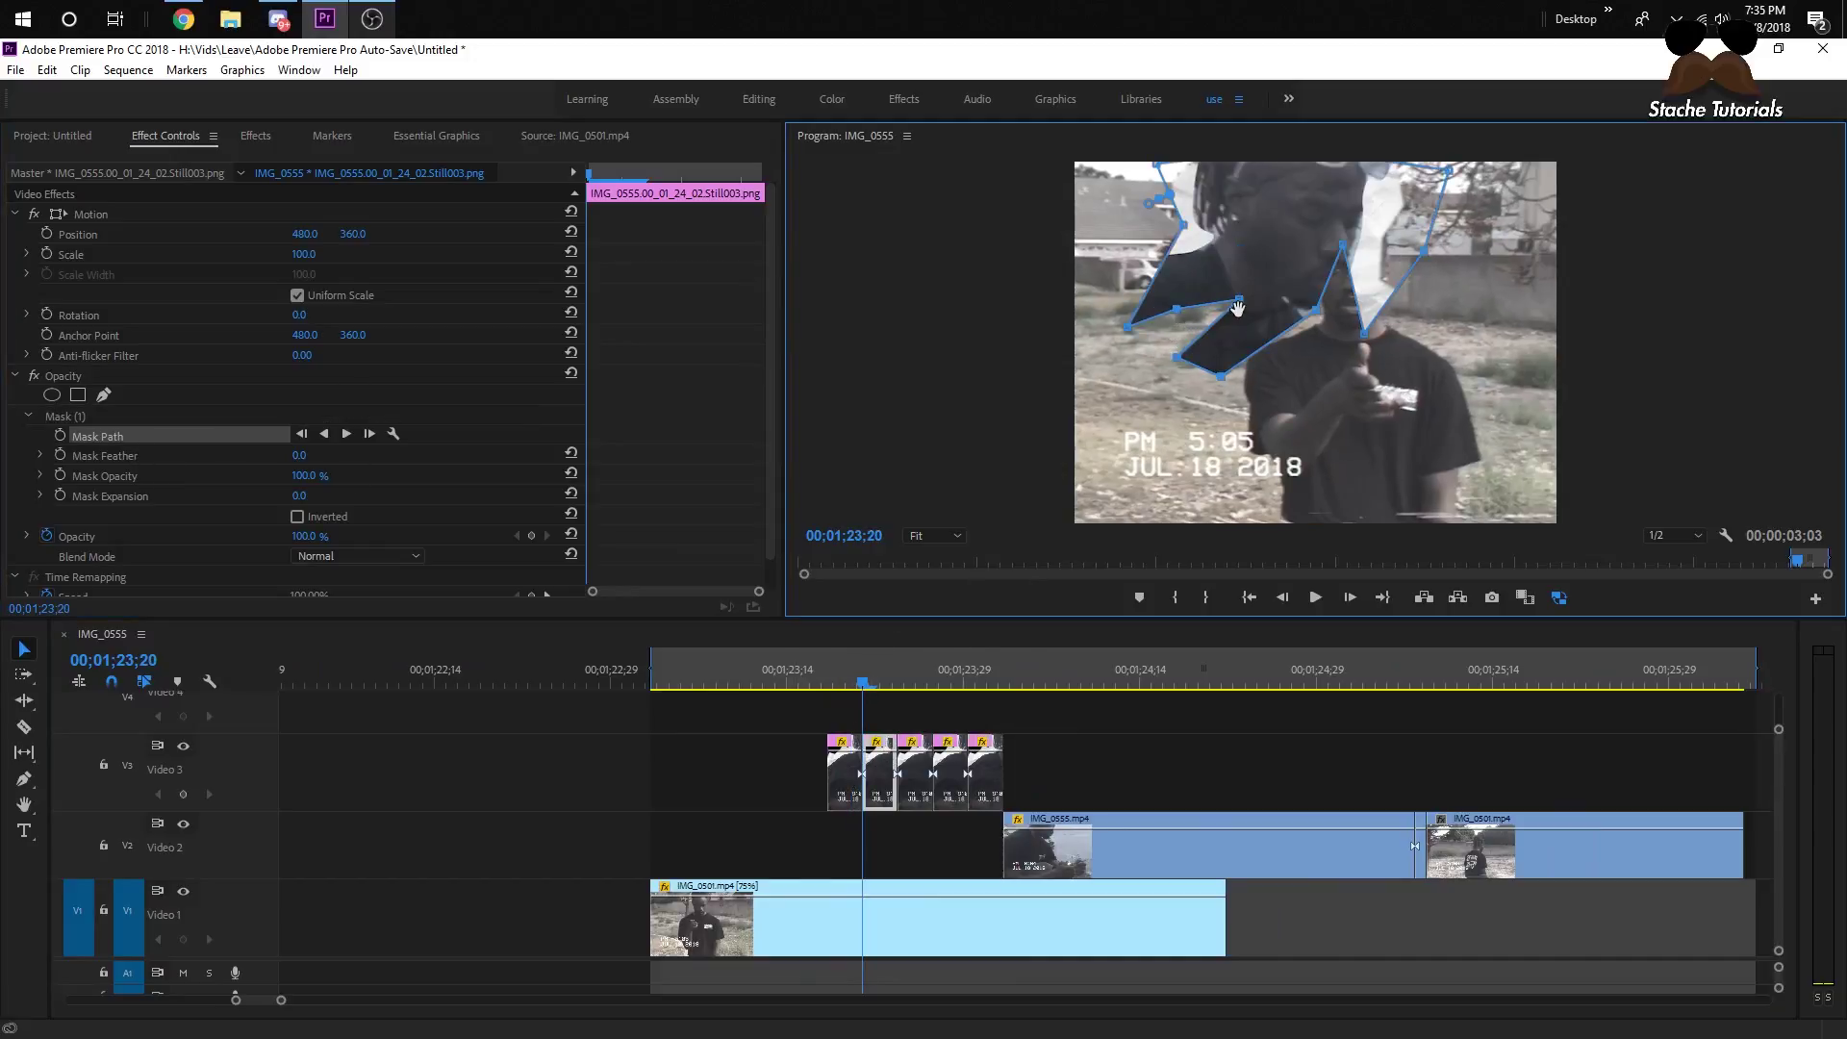
pyautogui.moveTo(1335, 263); pyautogui.dragTo(1329, 310)
# - Play the transition repeatedly from before the first masked piece to check how the five cutout shapes lead into IMG_0555
pyautogui.click(793, 681)
pyautogui.press('space')
pyautogui.press('space')
pyautogui.click(750, 662)
pyautogui.press('space')
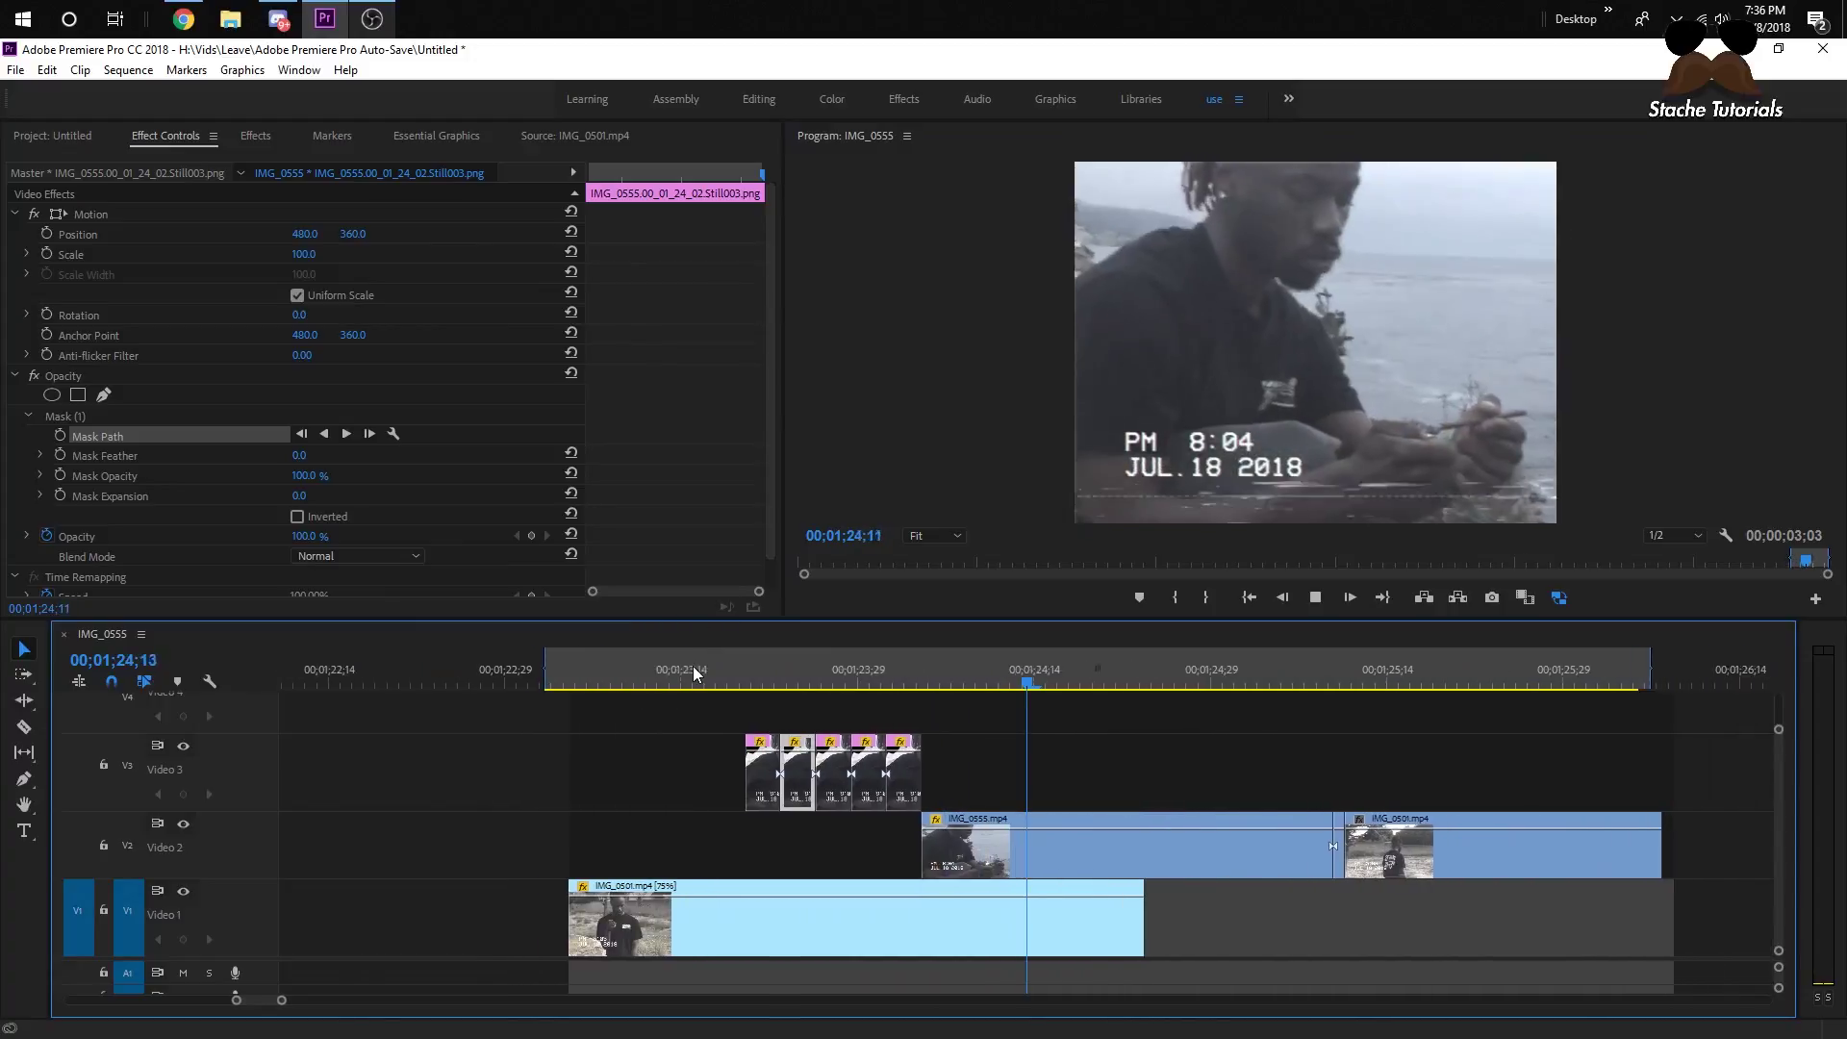
pyautogui.click(693, 666)
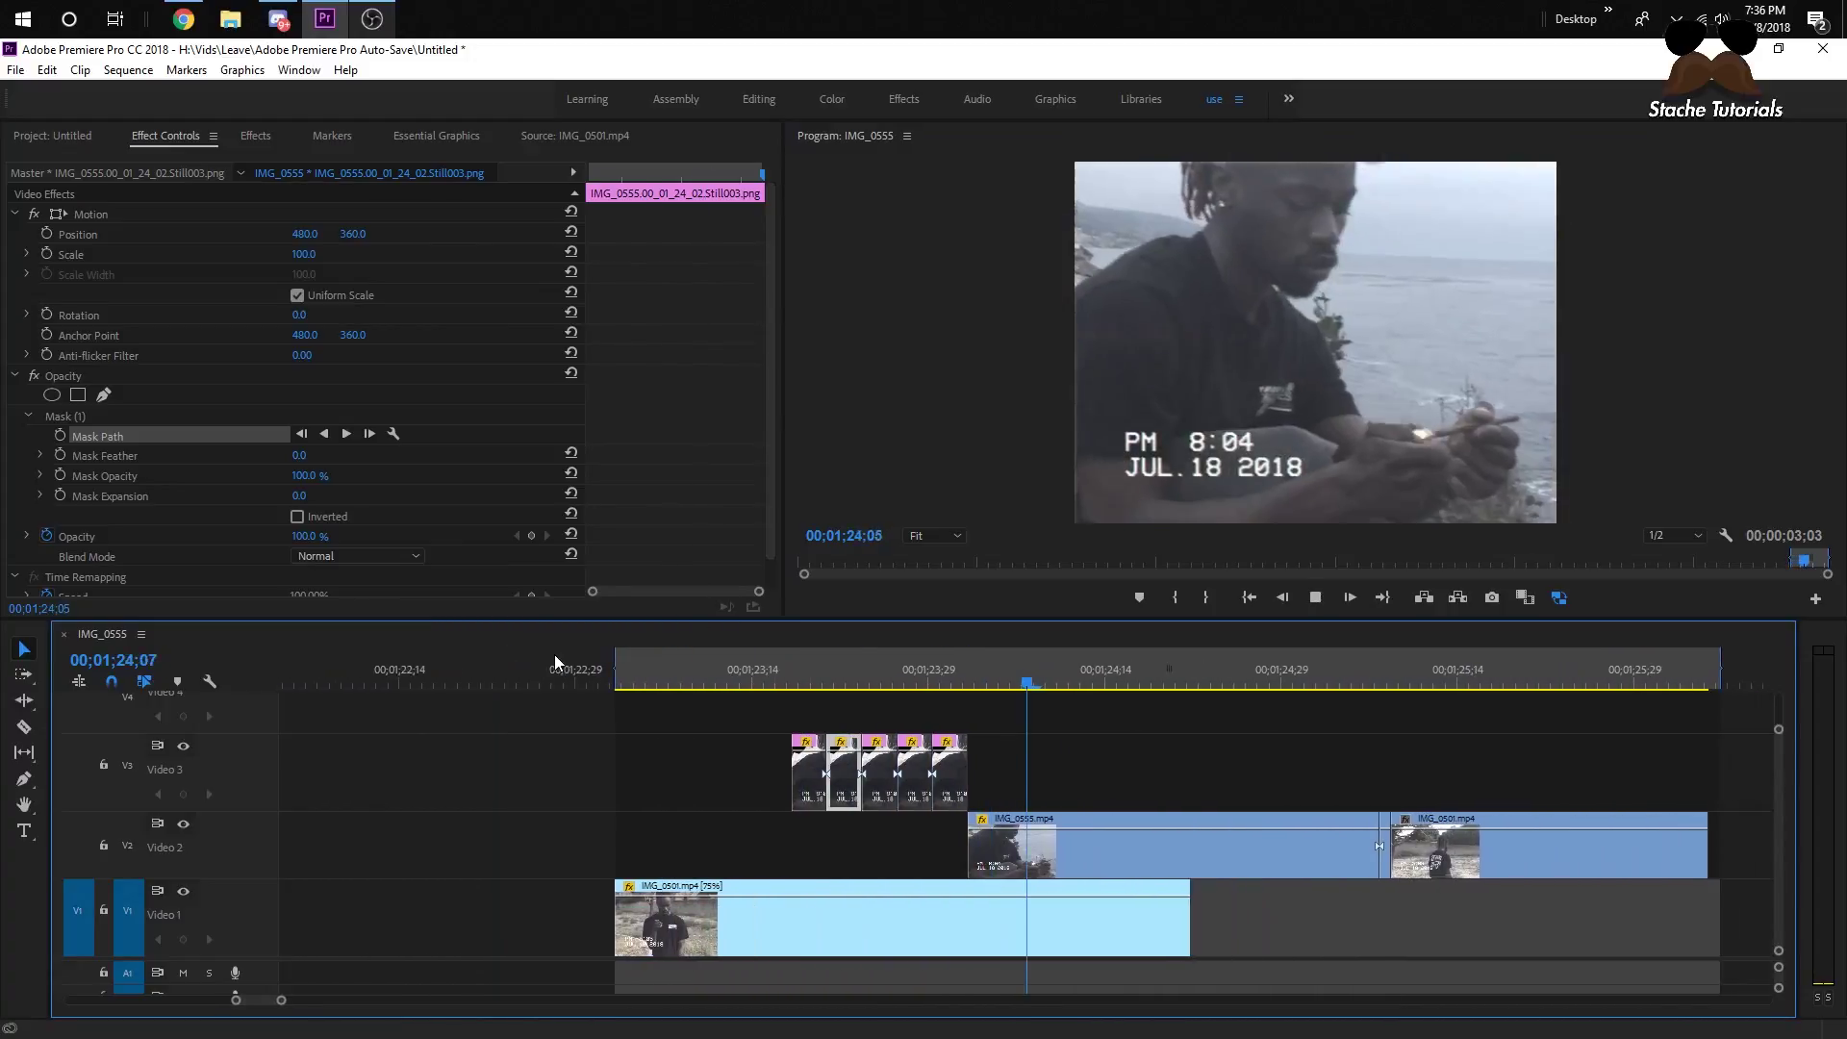
pyautogui.click(646, 654)
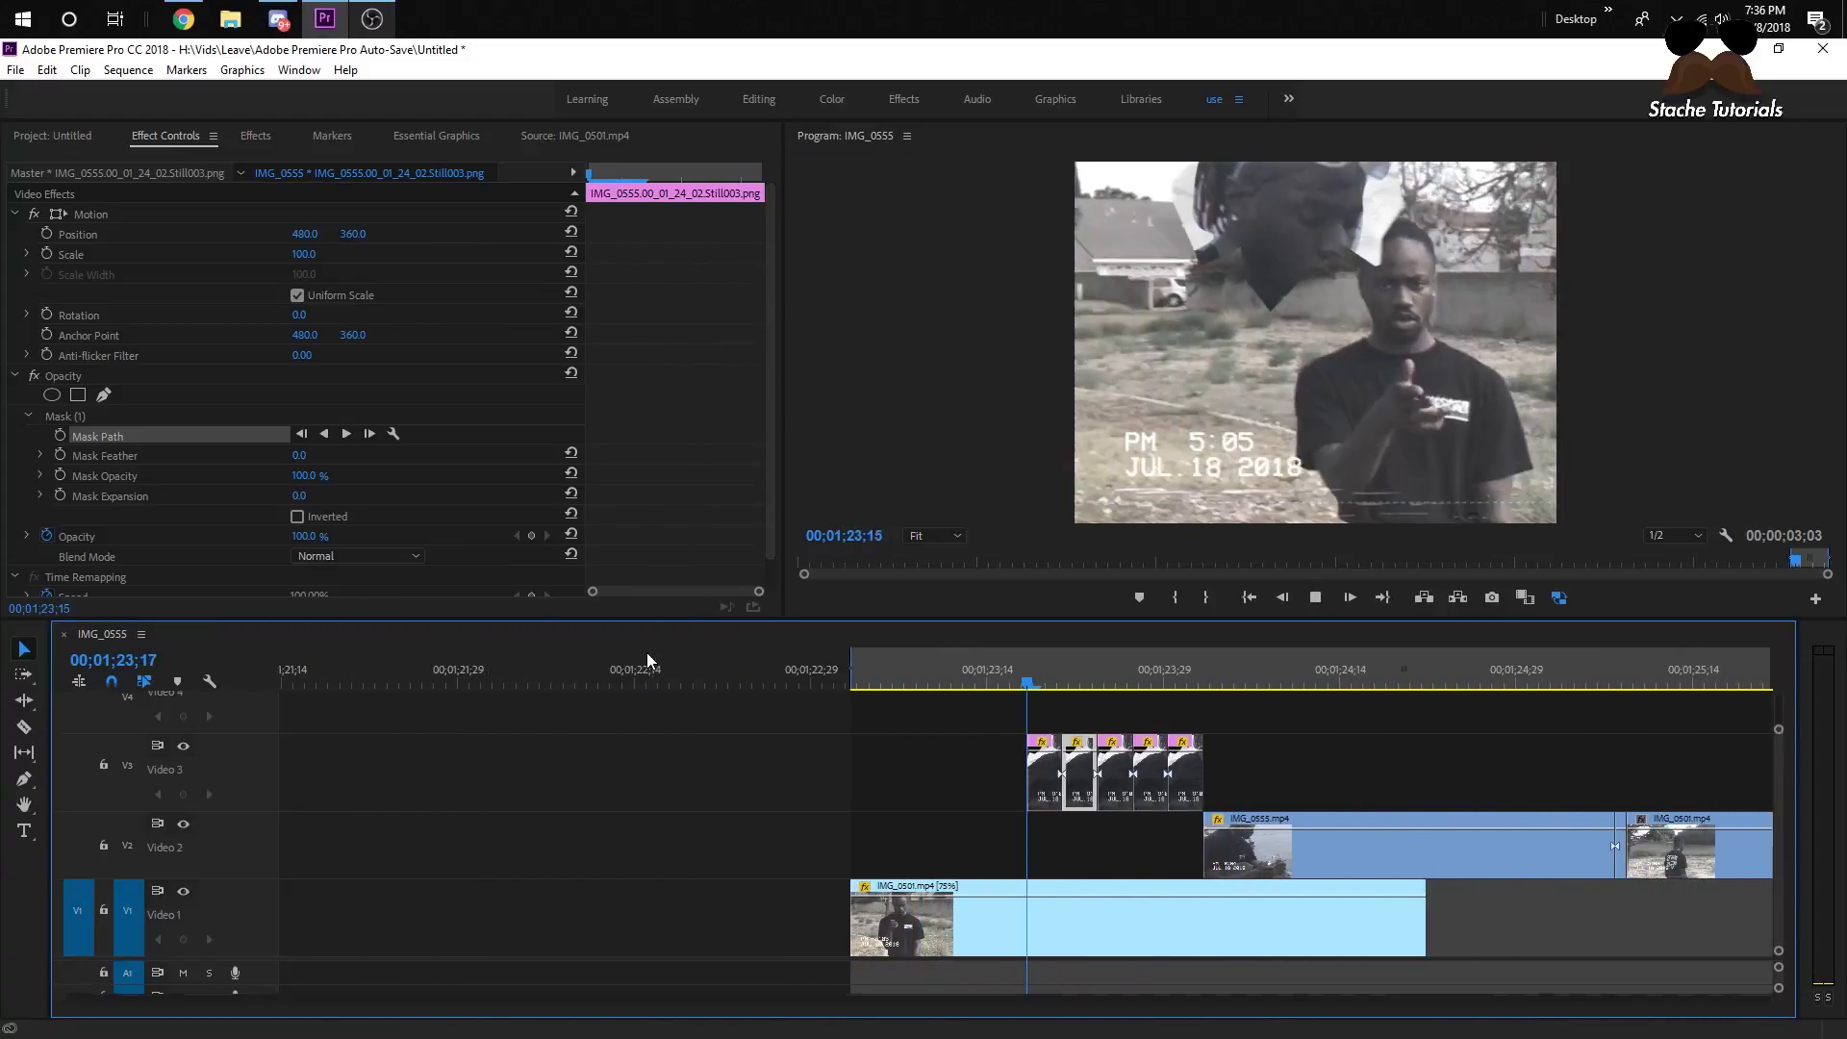
pyautogui.press('space')
# - Scrub across the cut from IMG_0555 to the following IMG_0501 clip on Video 2 to examine the next scene change
pyautogui.moveTo(636, 667); pyautogui.dragTo(1423, 746)
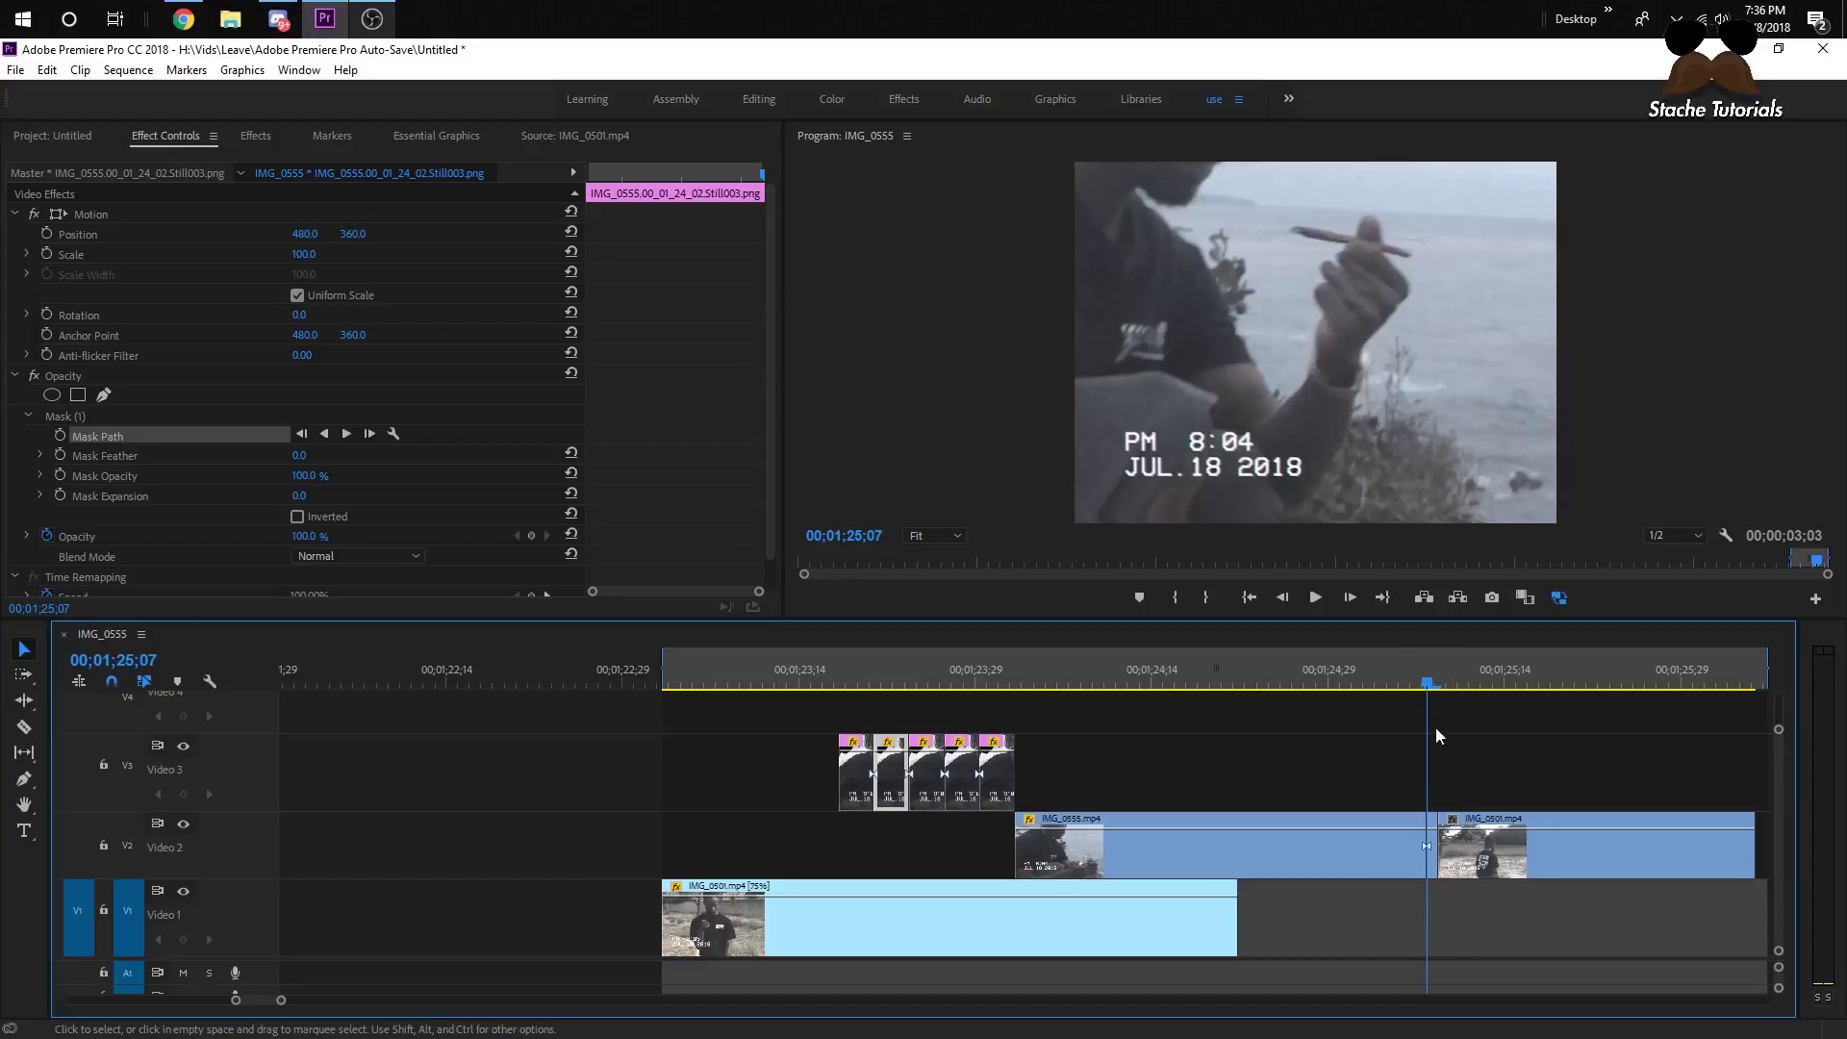
pyautogui.click(1439, 685)
pyautogui.moveTo(1439, 685); pyautogui.dragTo(1449, 688)
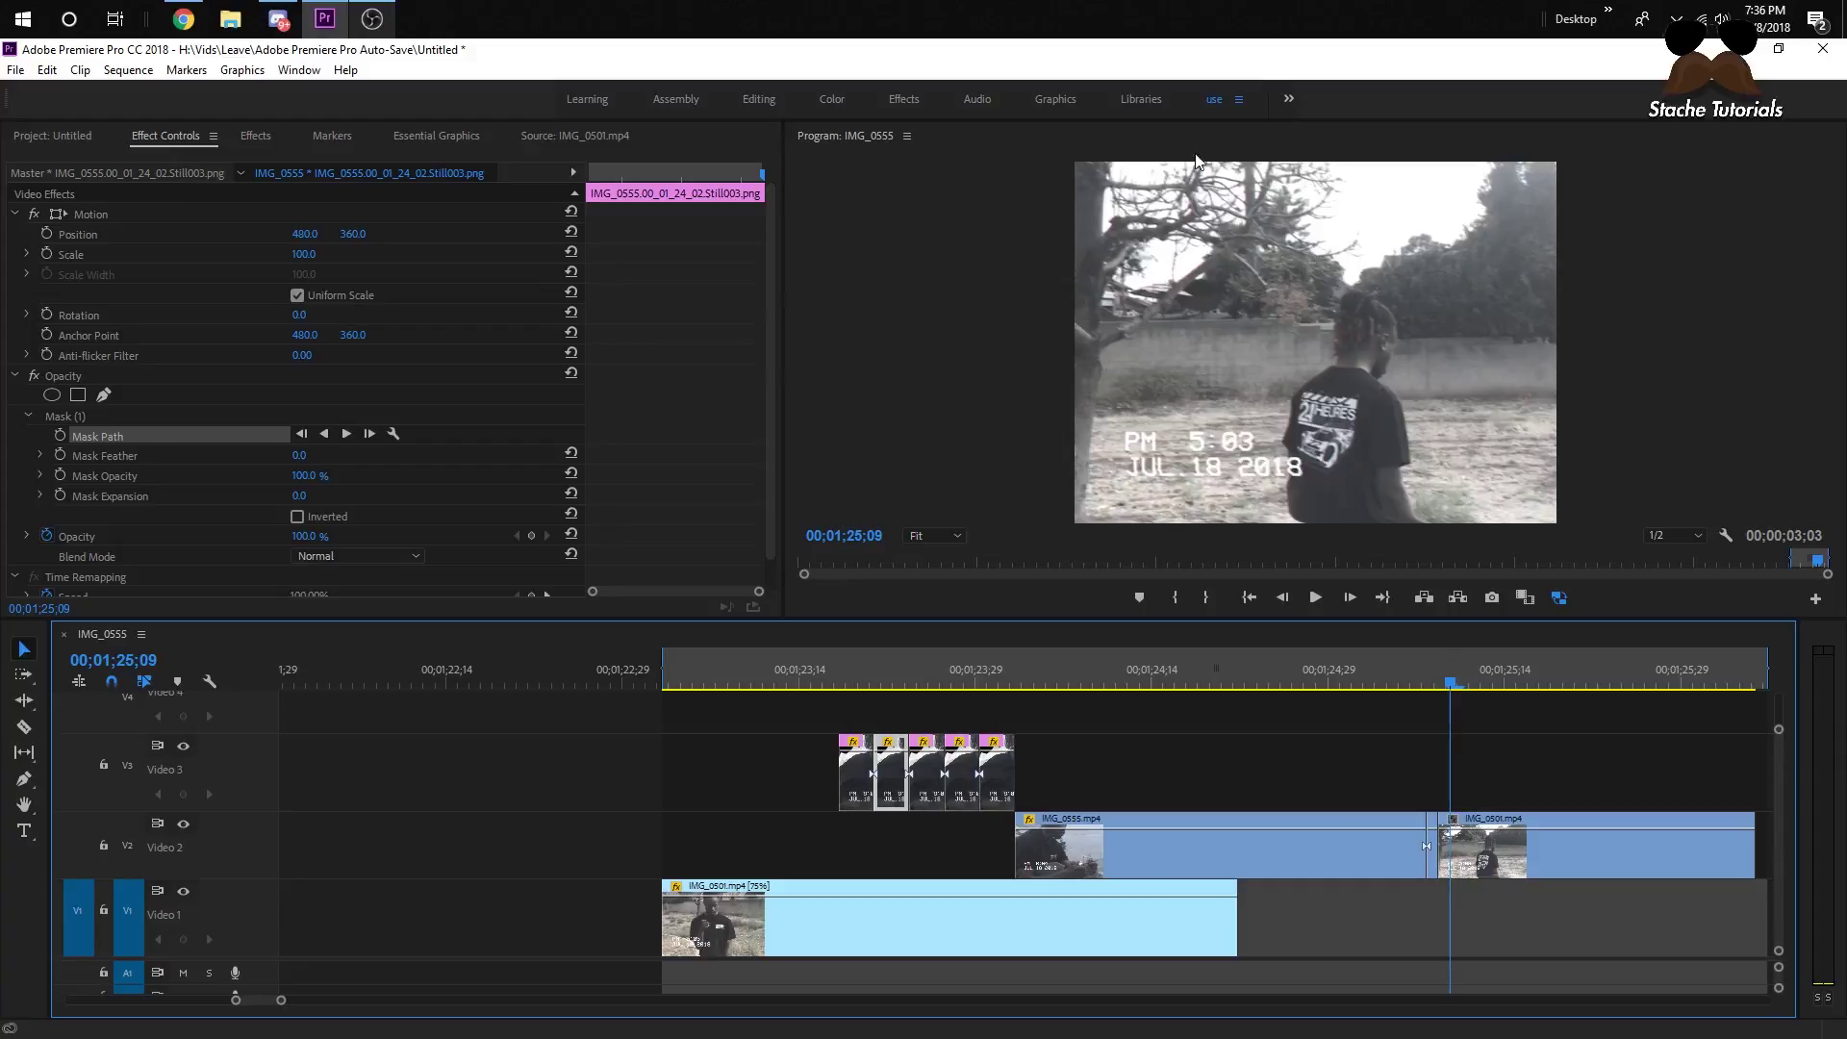
pyautogui.moveTo(1449, 683); pyautogui.dragTo(1520, 684)
# - Replay the torn-paper transition from its lead-in and scrub into the second masked piece at 00;01;23;21 to inspect its shape
pyautogui.click(831, 666)
pyautogui.press('space')
pyautogui.click(787, 672)
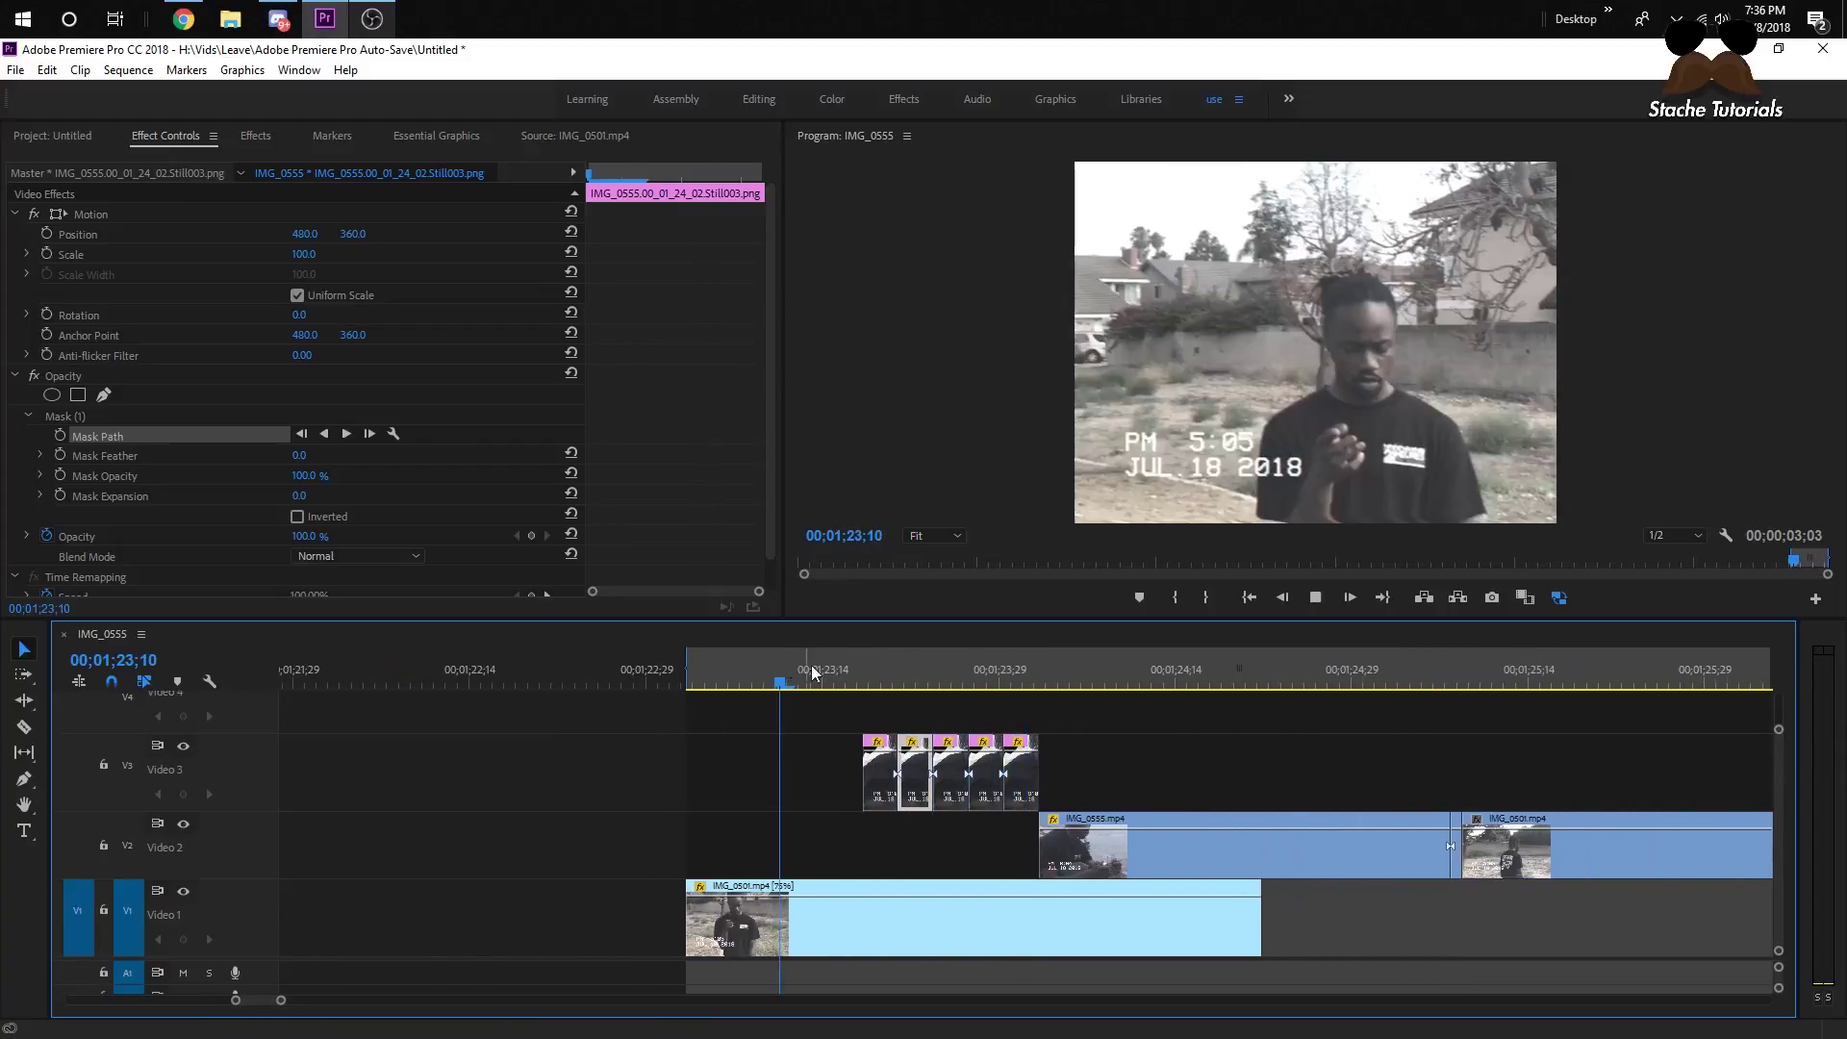
pyautogui.press('space')
pyautogui.moveTo(811, 666); pyautogui.dragTo(932, 663)
pyautogui.press('space')
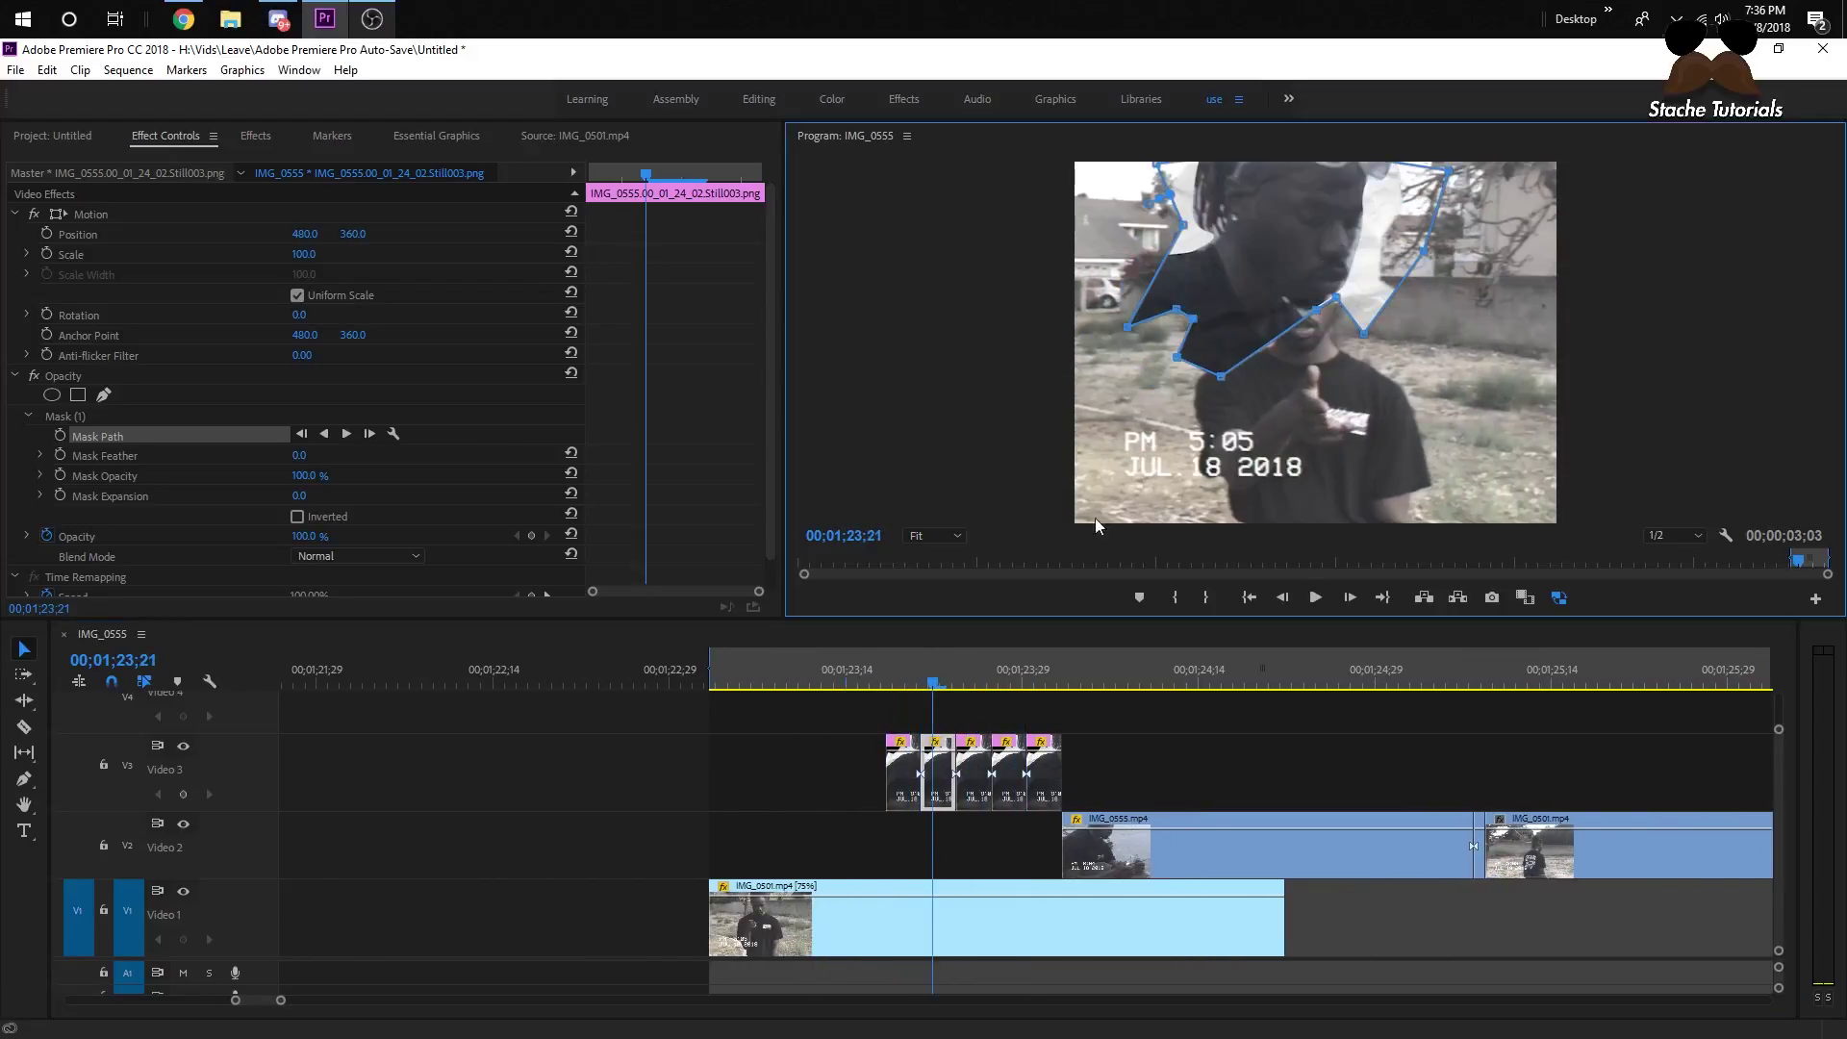
# - Play the sequence around the second masked piece and step back frame by frame to recheck its cutout
pyautogui.moveTo(850, 667); pyautogui.dragTo(931, 675)
pyautogui.press('space')
pyautogui.press('space')
pyautogui.press('Left')
pyautogui.press('Left')
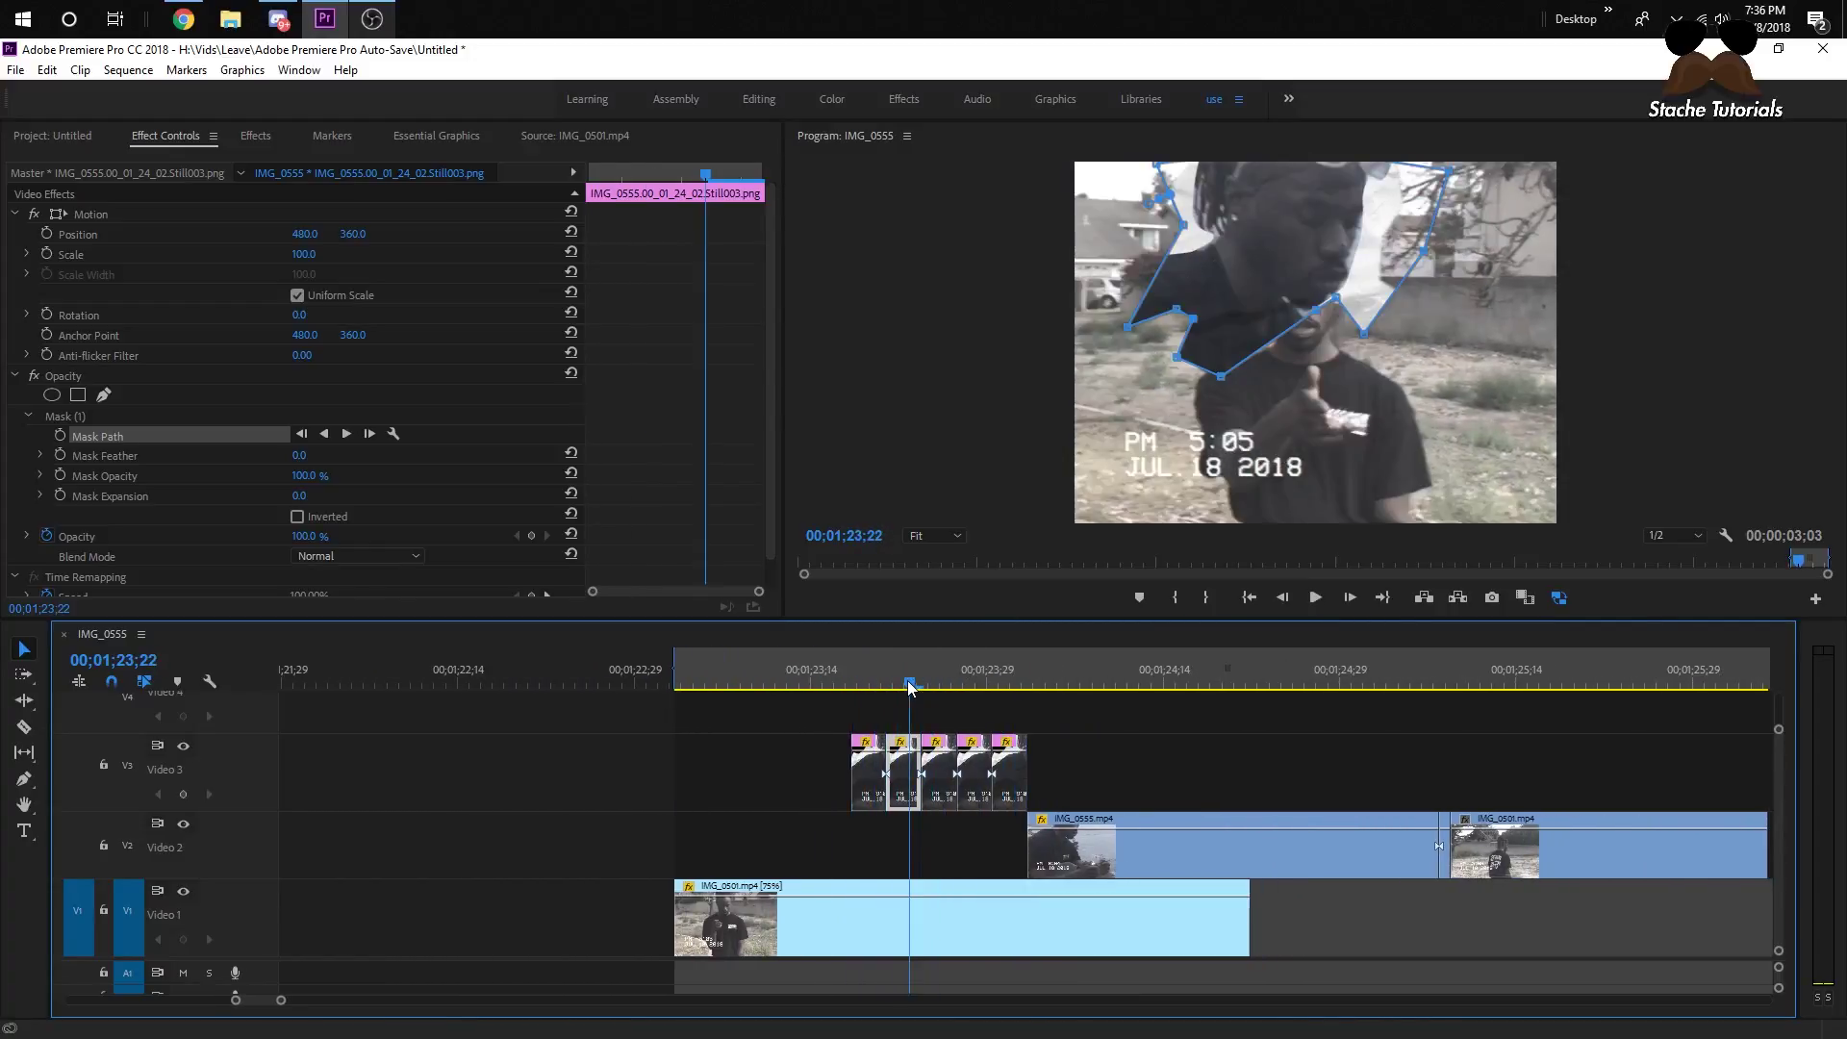
# - Pull the inner left notch of the third masked piece outward at 00;01;23;24
pyautogui.click(921, 676)
pyautogui.click(927, 771)
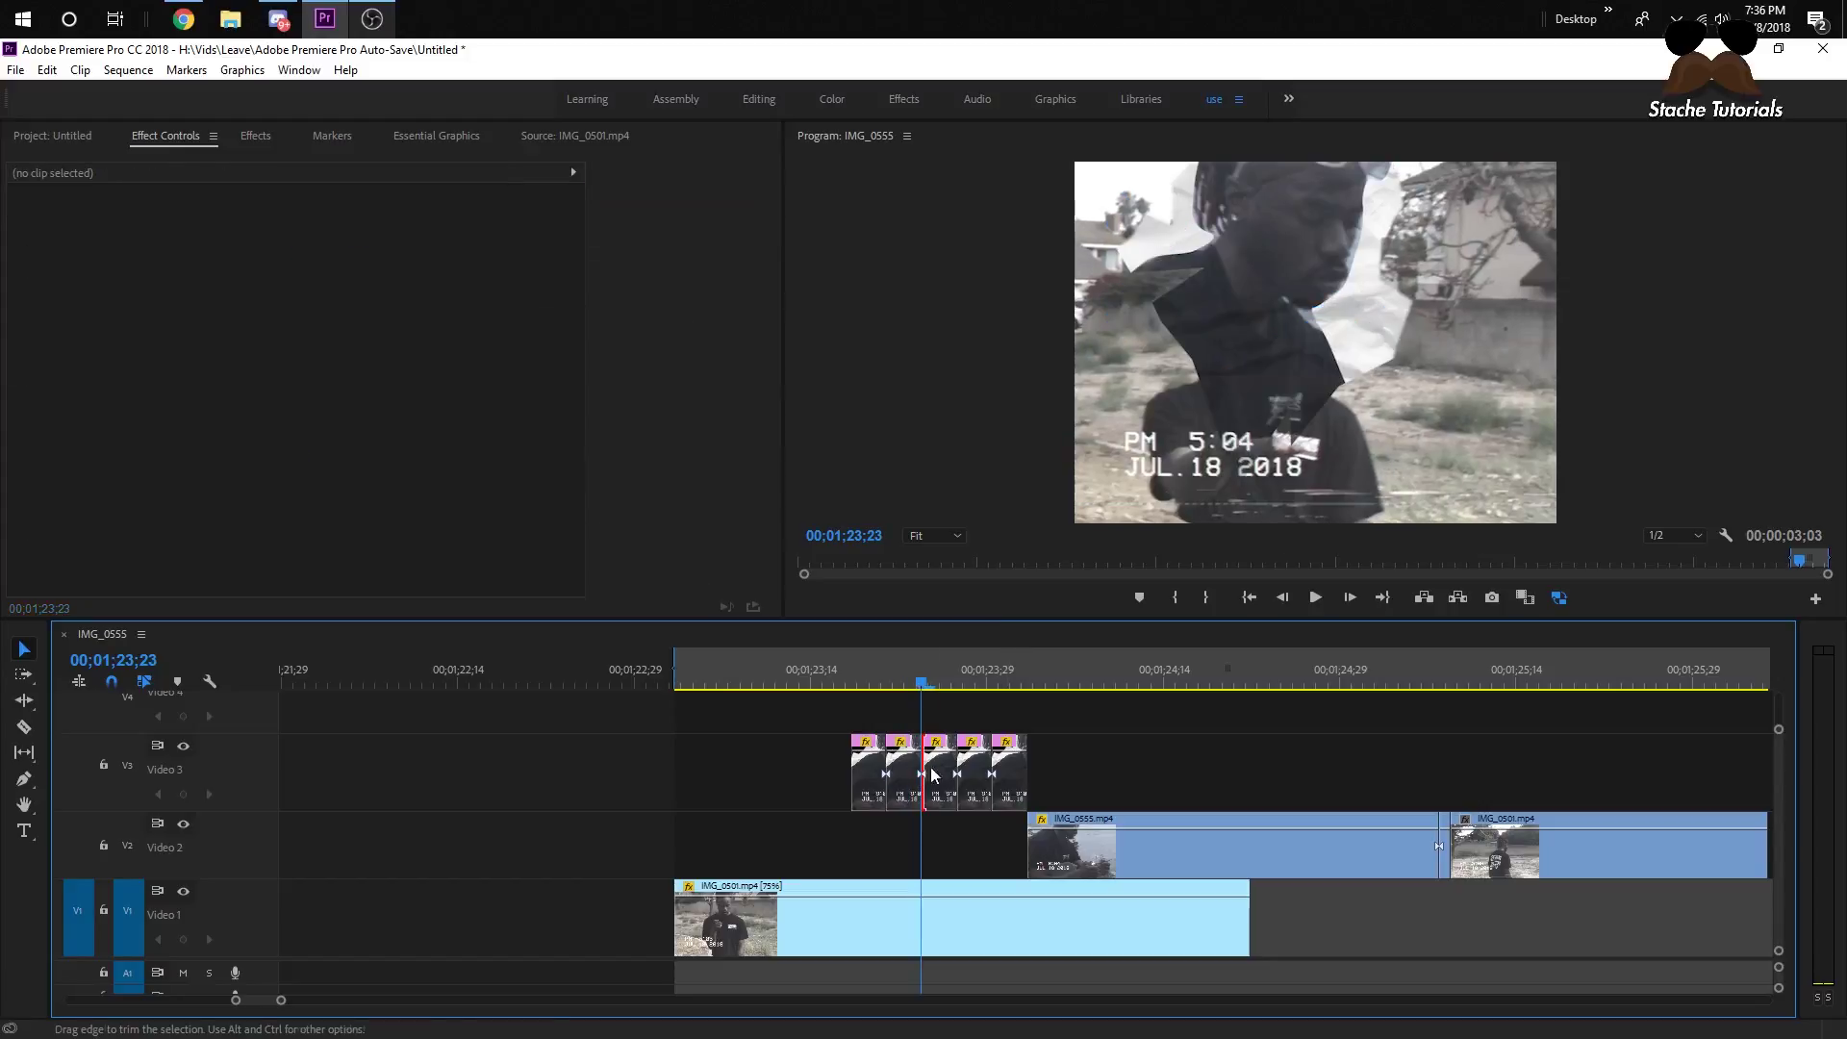
pyautogui.moveTo(928, 685); pyautogui.dragTo(948, 666)
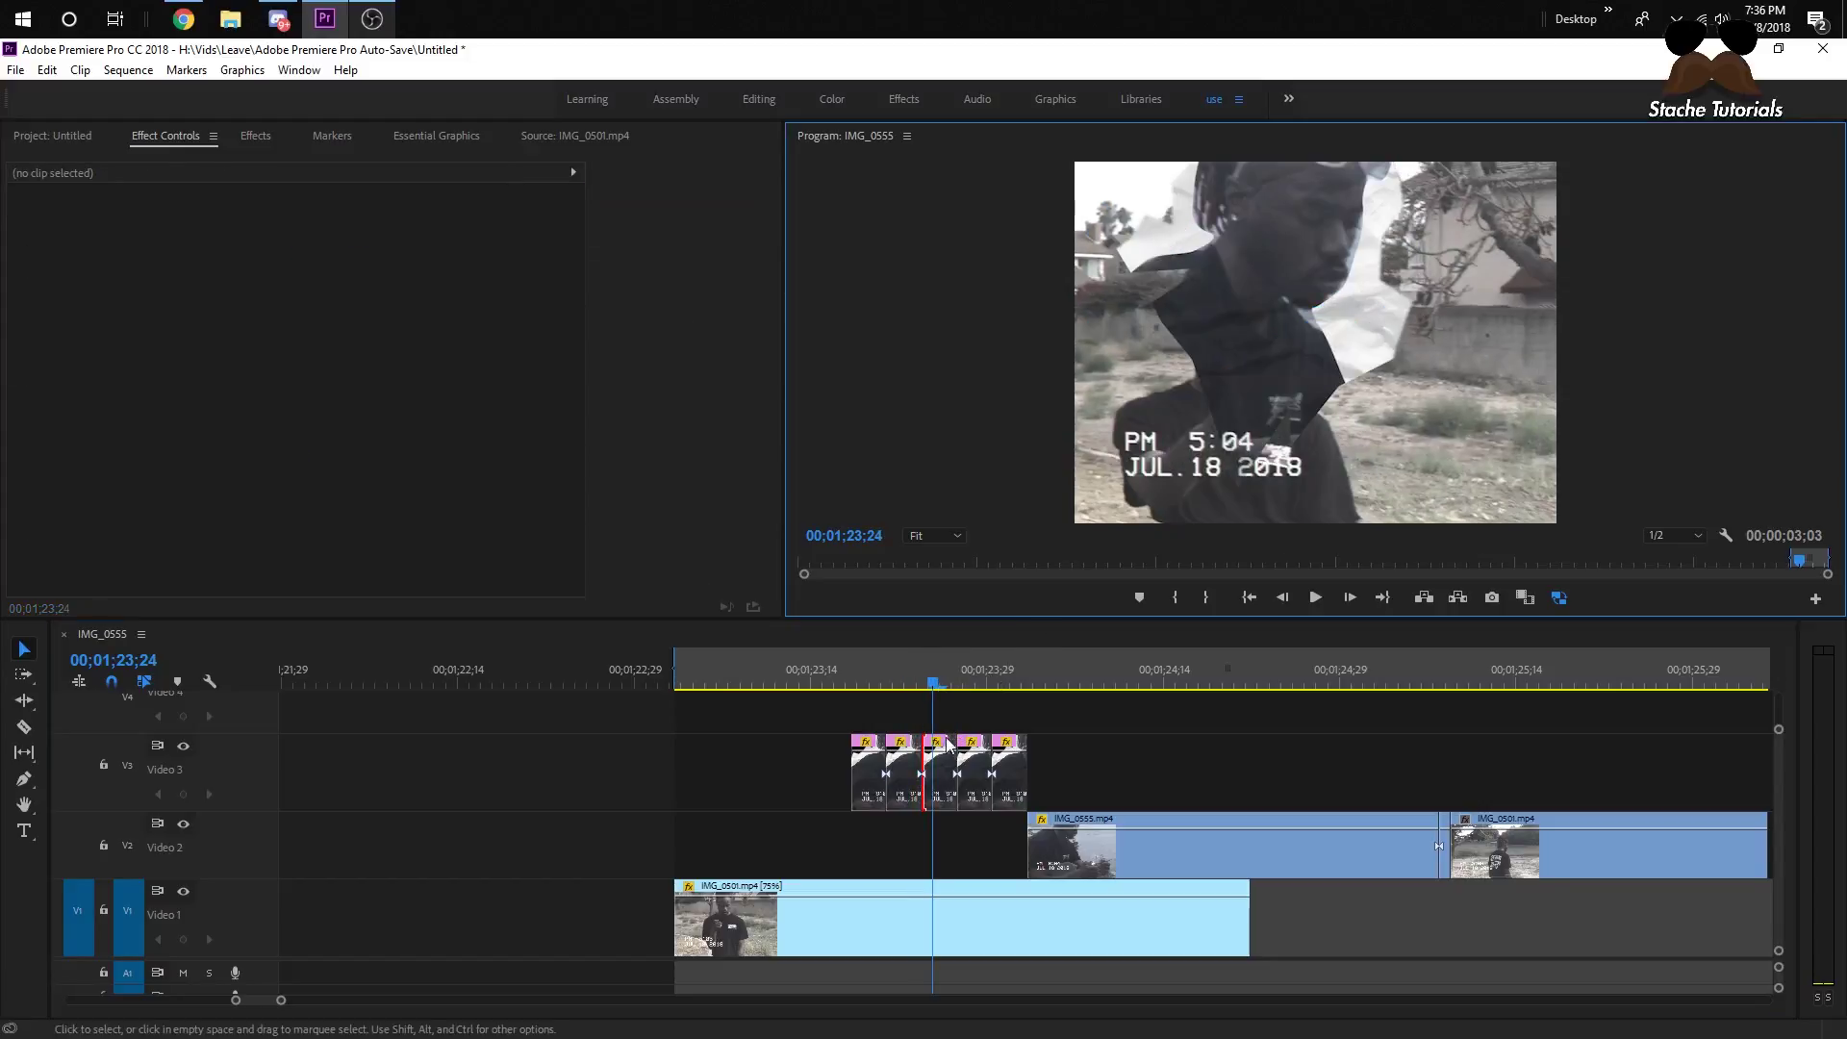
pyautogui.click(935, 787)
pyautogui.click(176, 417)
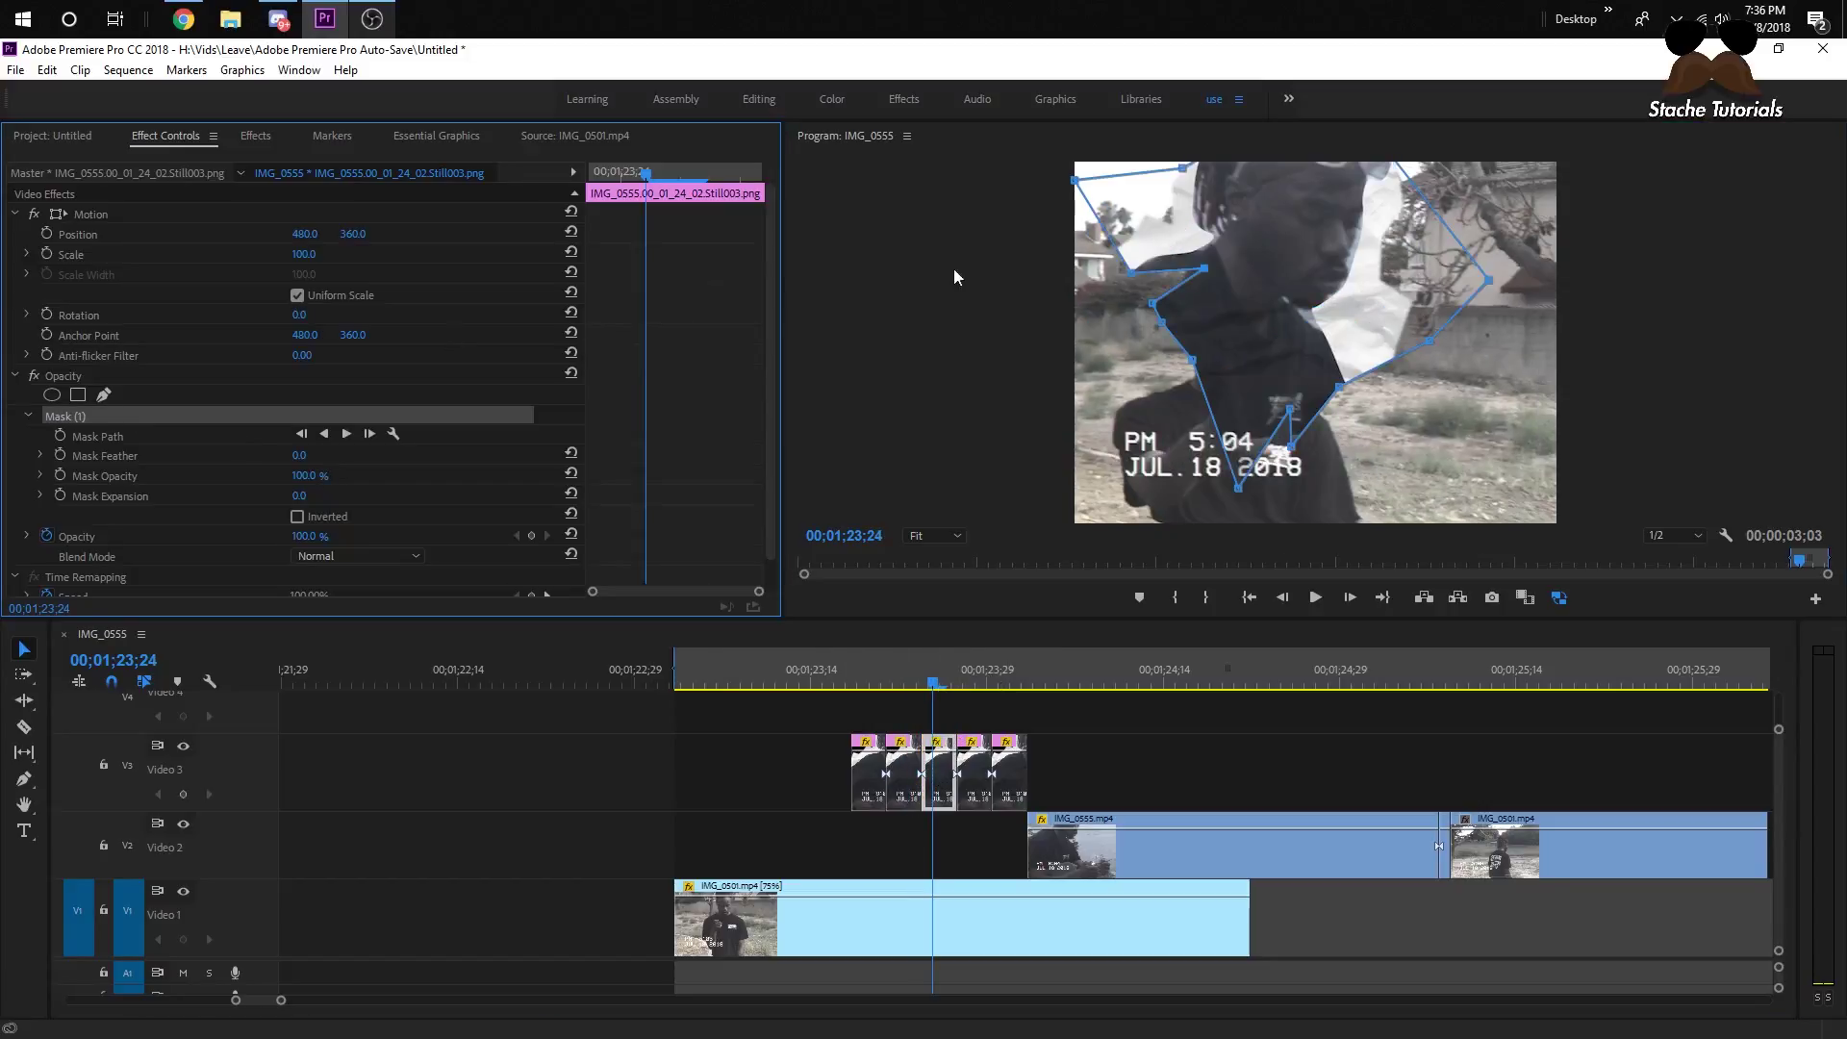
pyautogui.moveTo(1210, 273); pyautogui.dragTo(1165, 282)
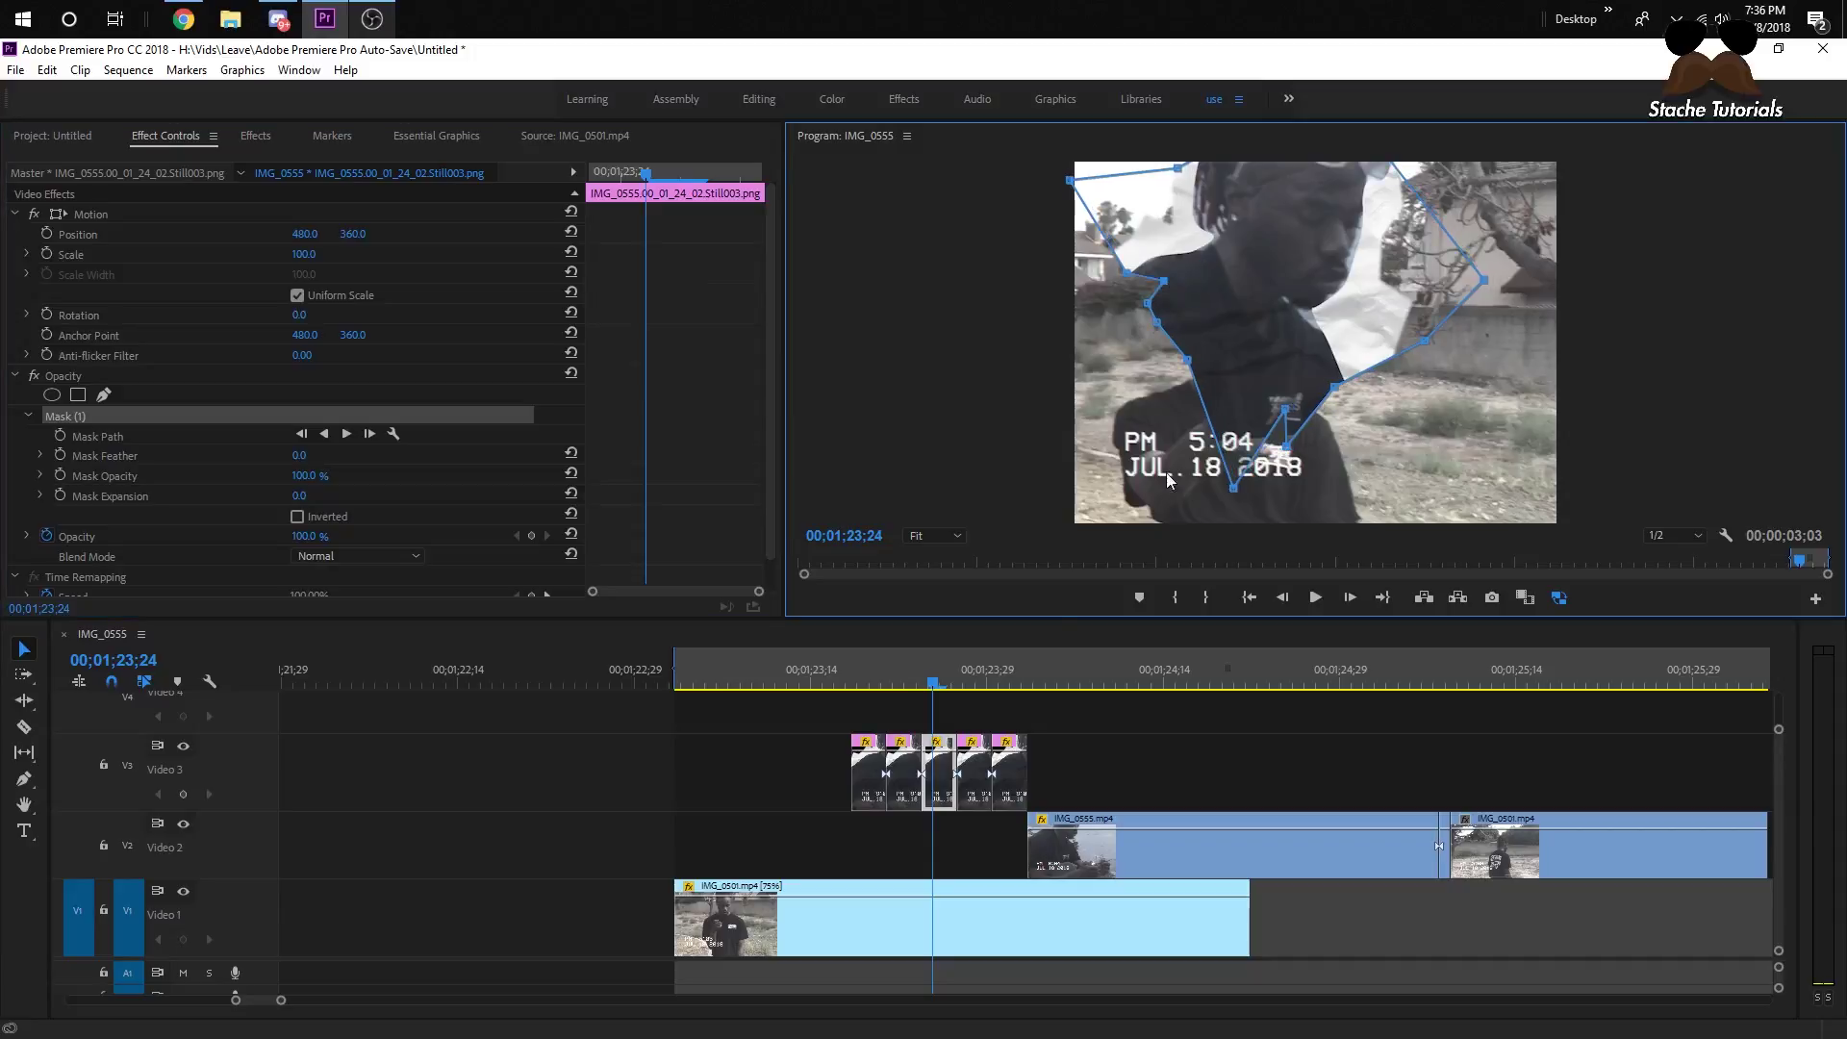
# - Play the transition twice from its lead-in to check the reshaped third cutout in motion
pyautogui.click(798, 679)
pyautogui.press('space')
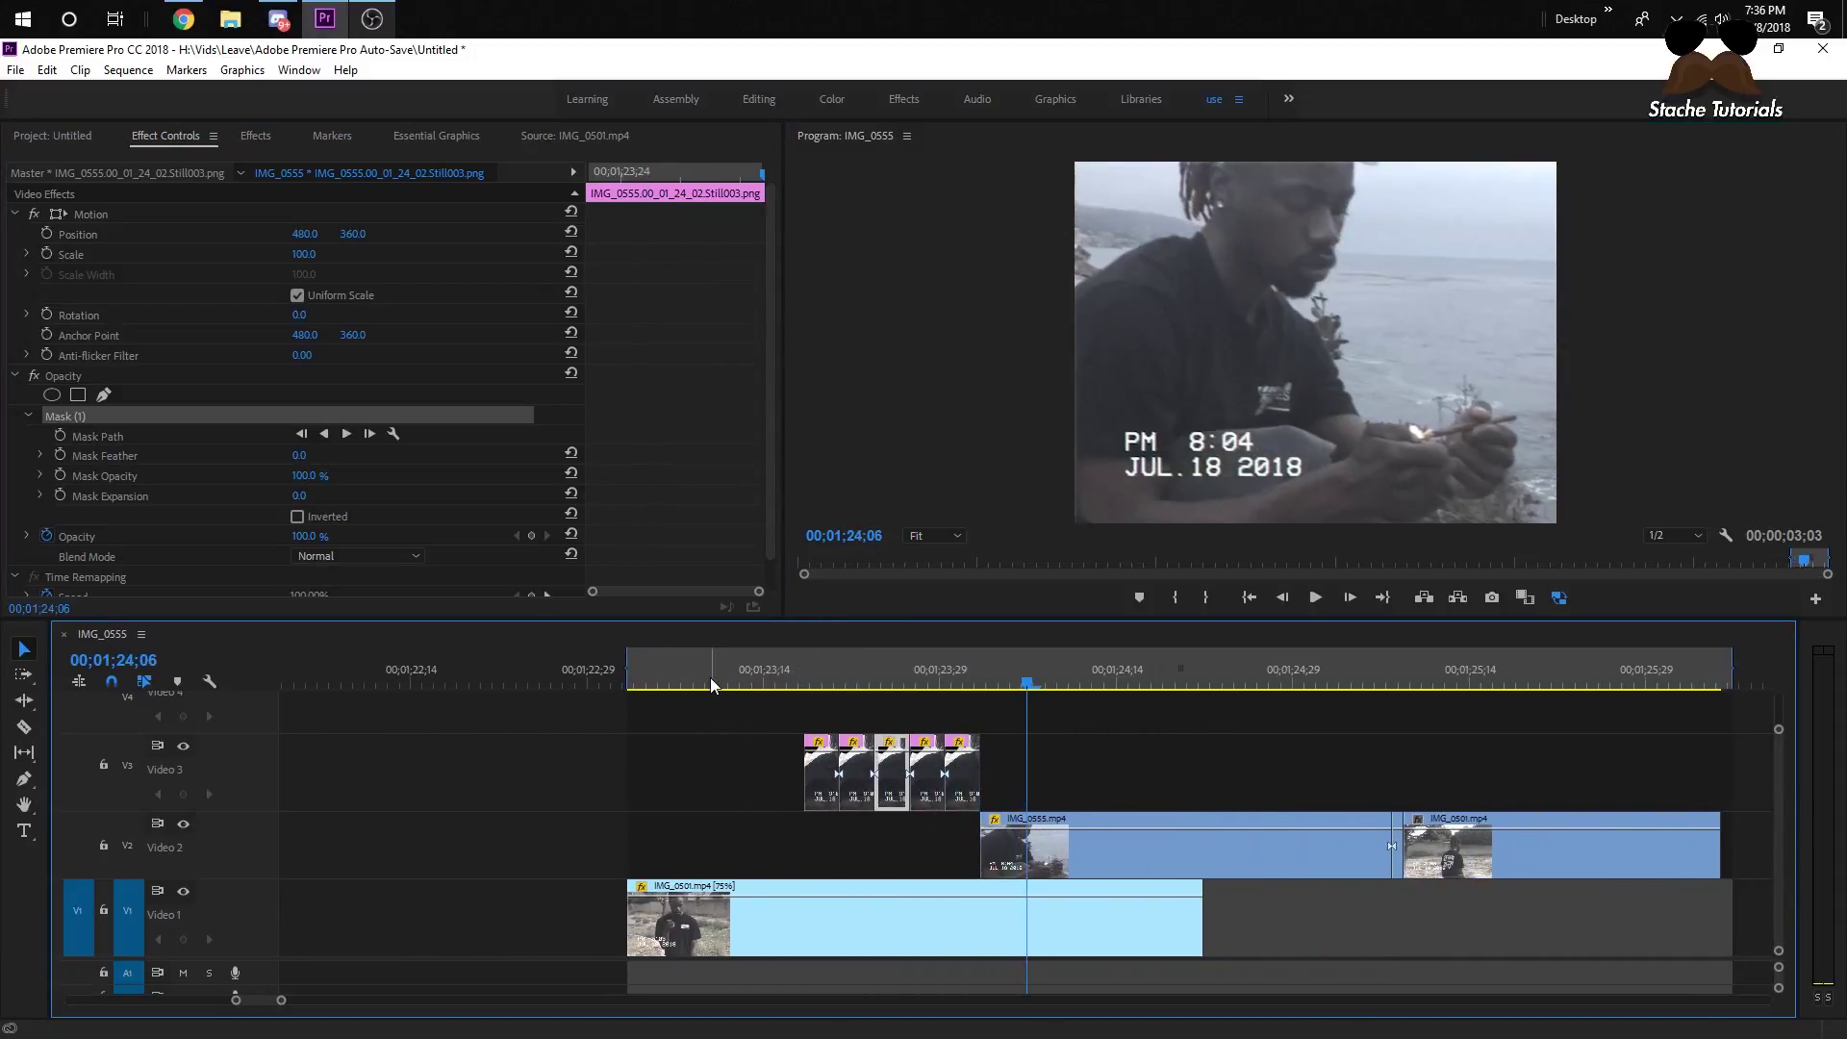
pyautogui.press('space')
pyautogui.click(662, 666)
pyautogui.press('space')
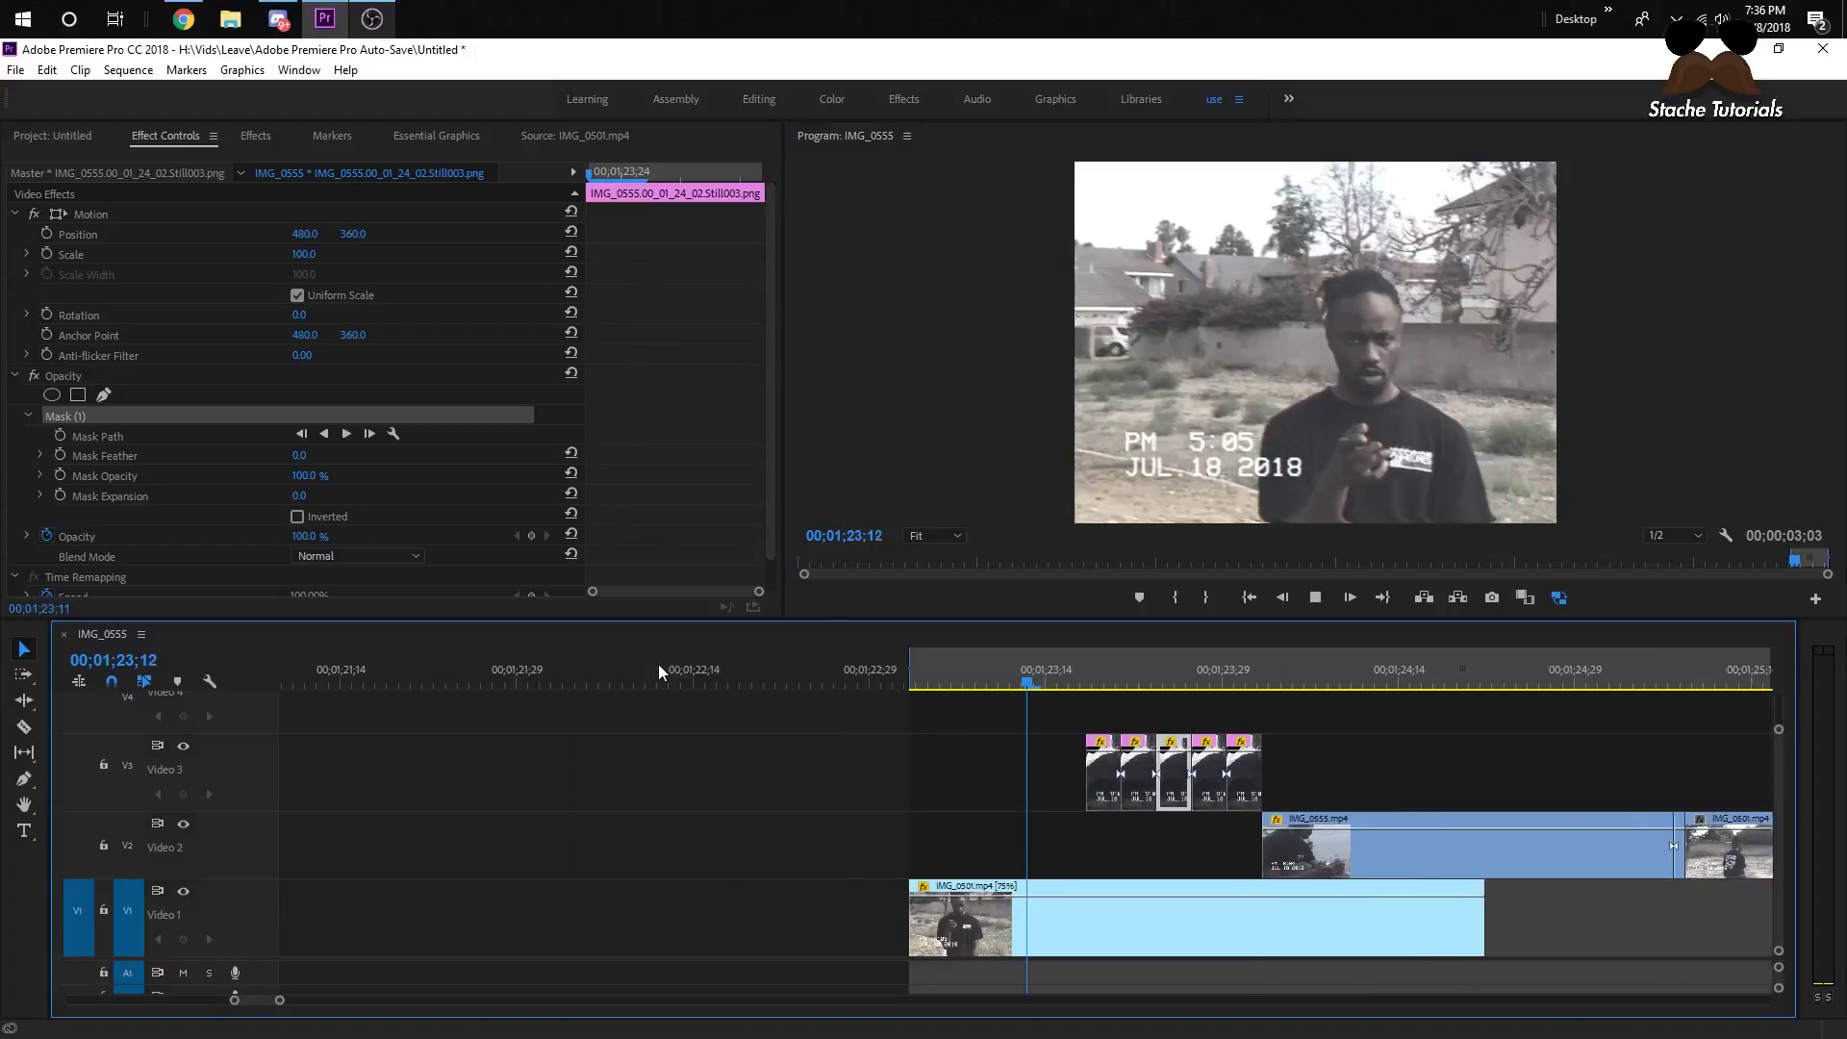
pyautogui.press('space')
# - Place paper ball 3.png on Video 4 above the first masked piece and cut it to end at 00;01;23;20
pyautogui.click(58, 136)
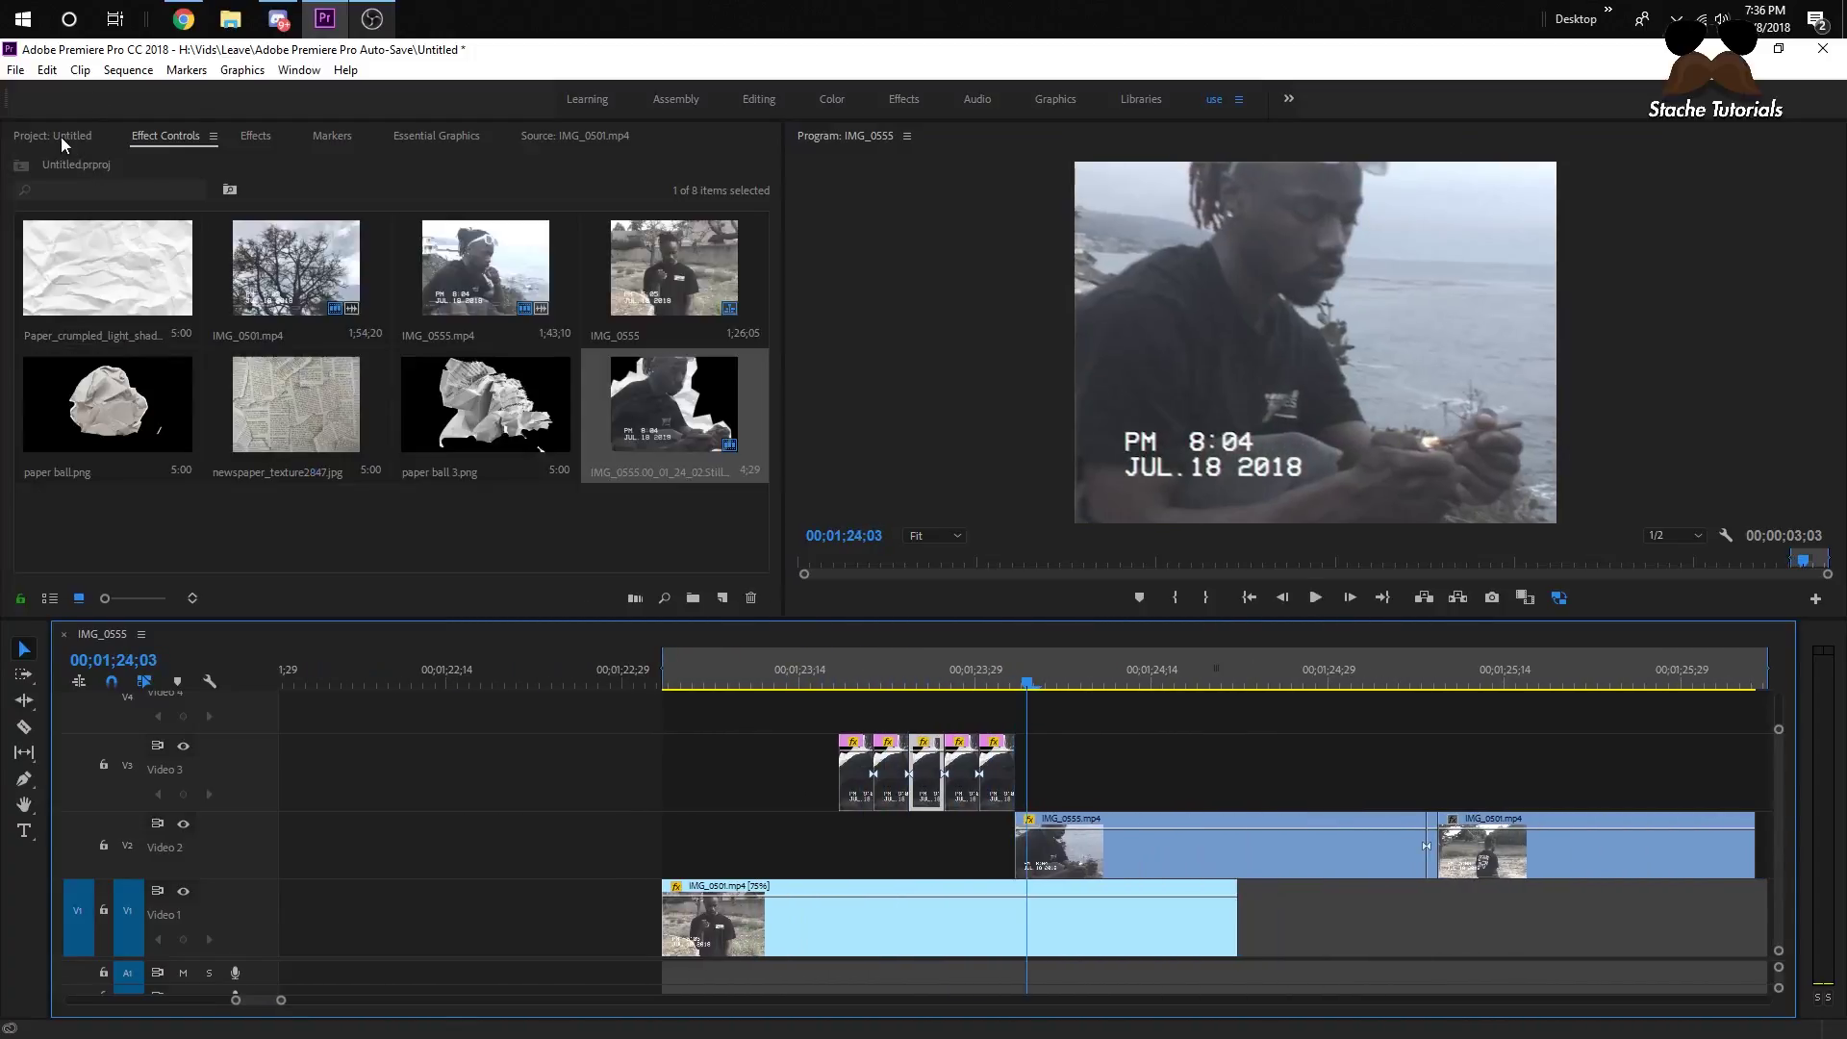
pyautogui.click(80, 433)
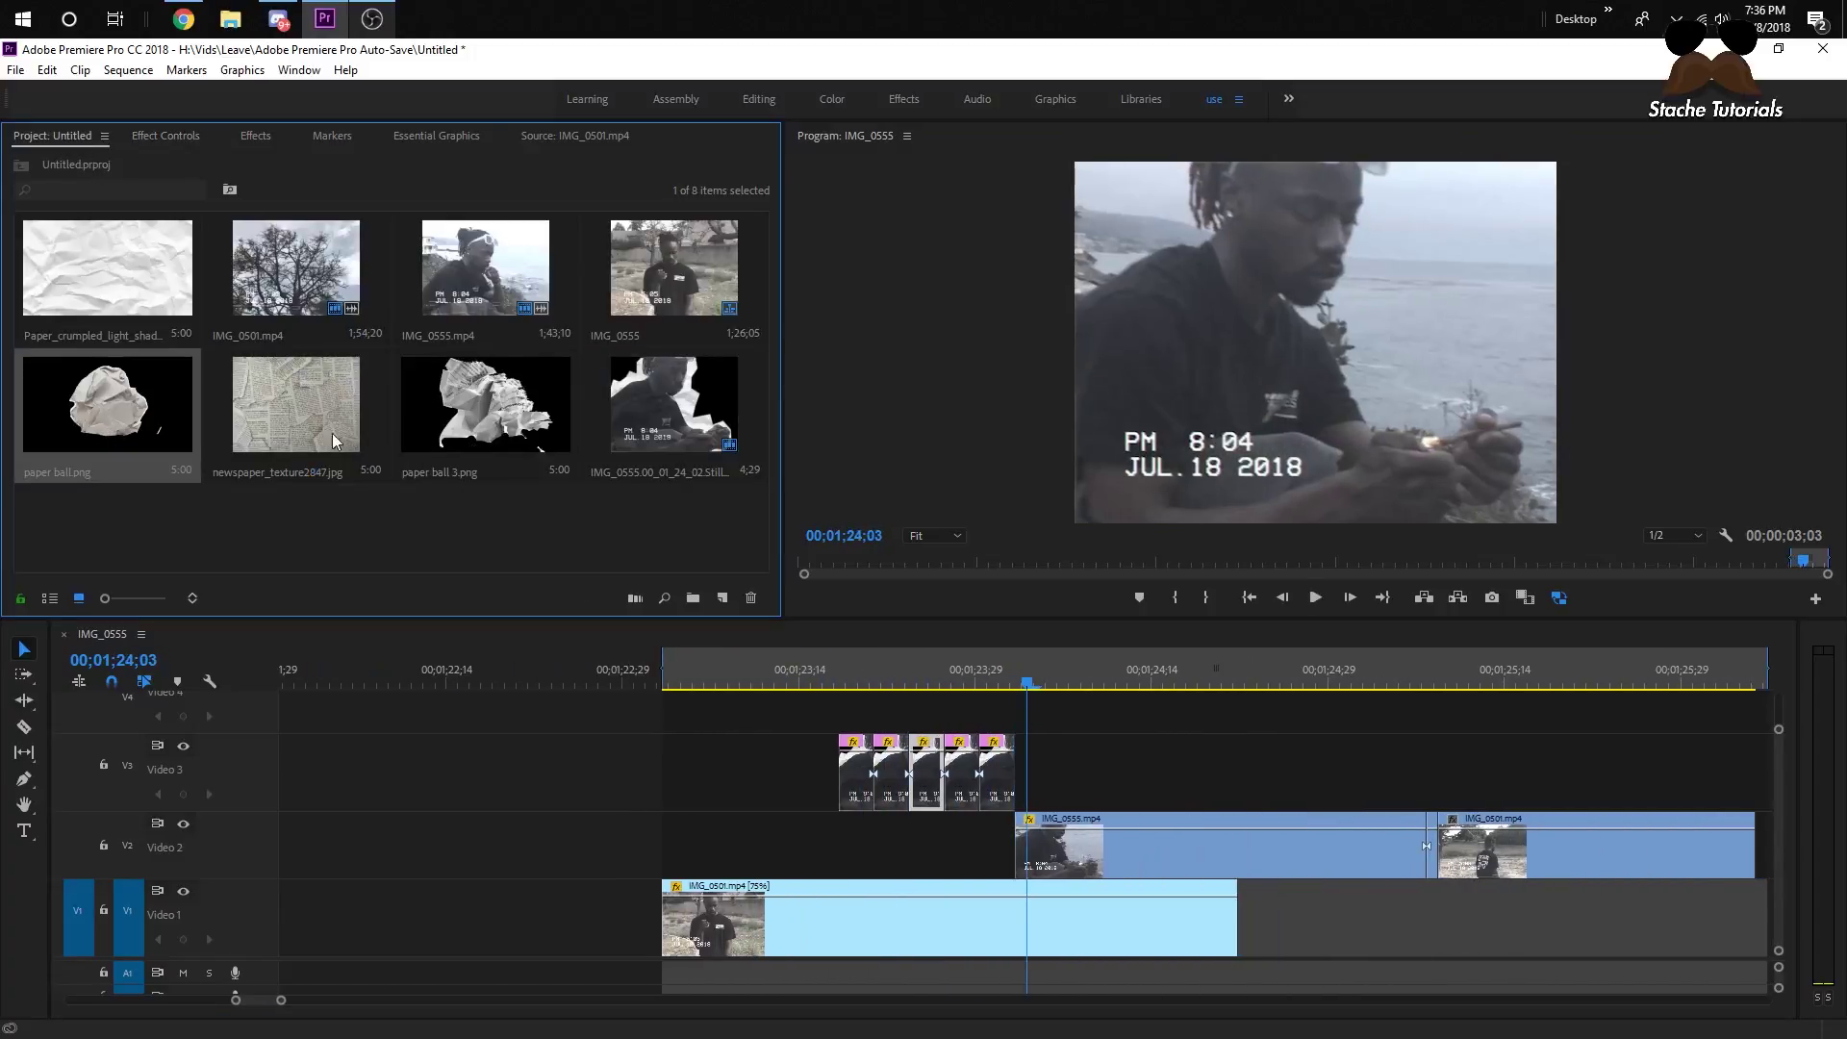
pyautogui.scroll(1, 623, 712)
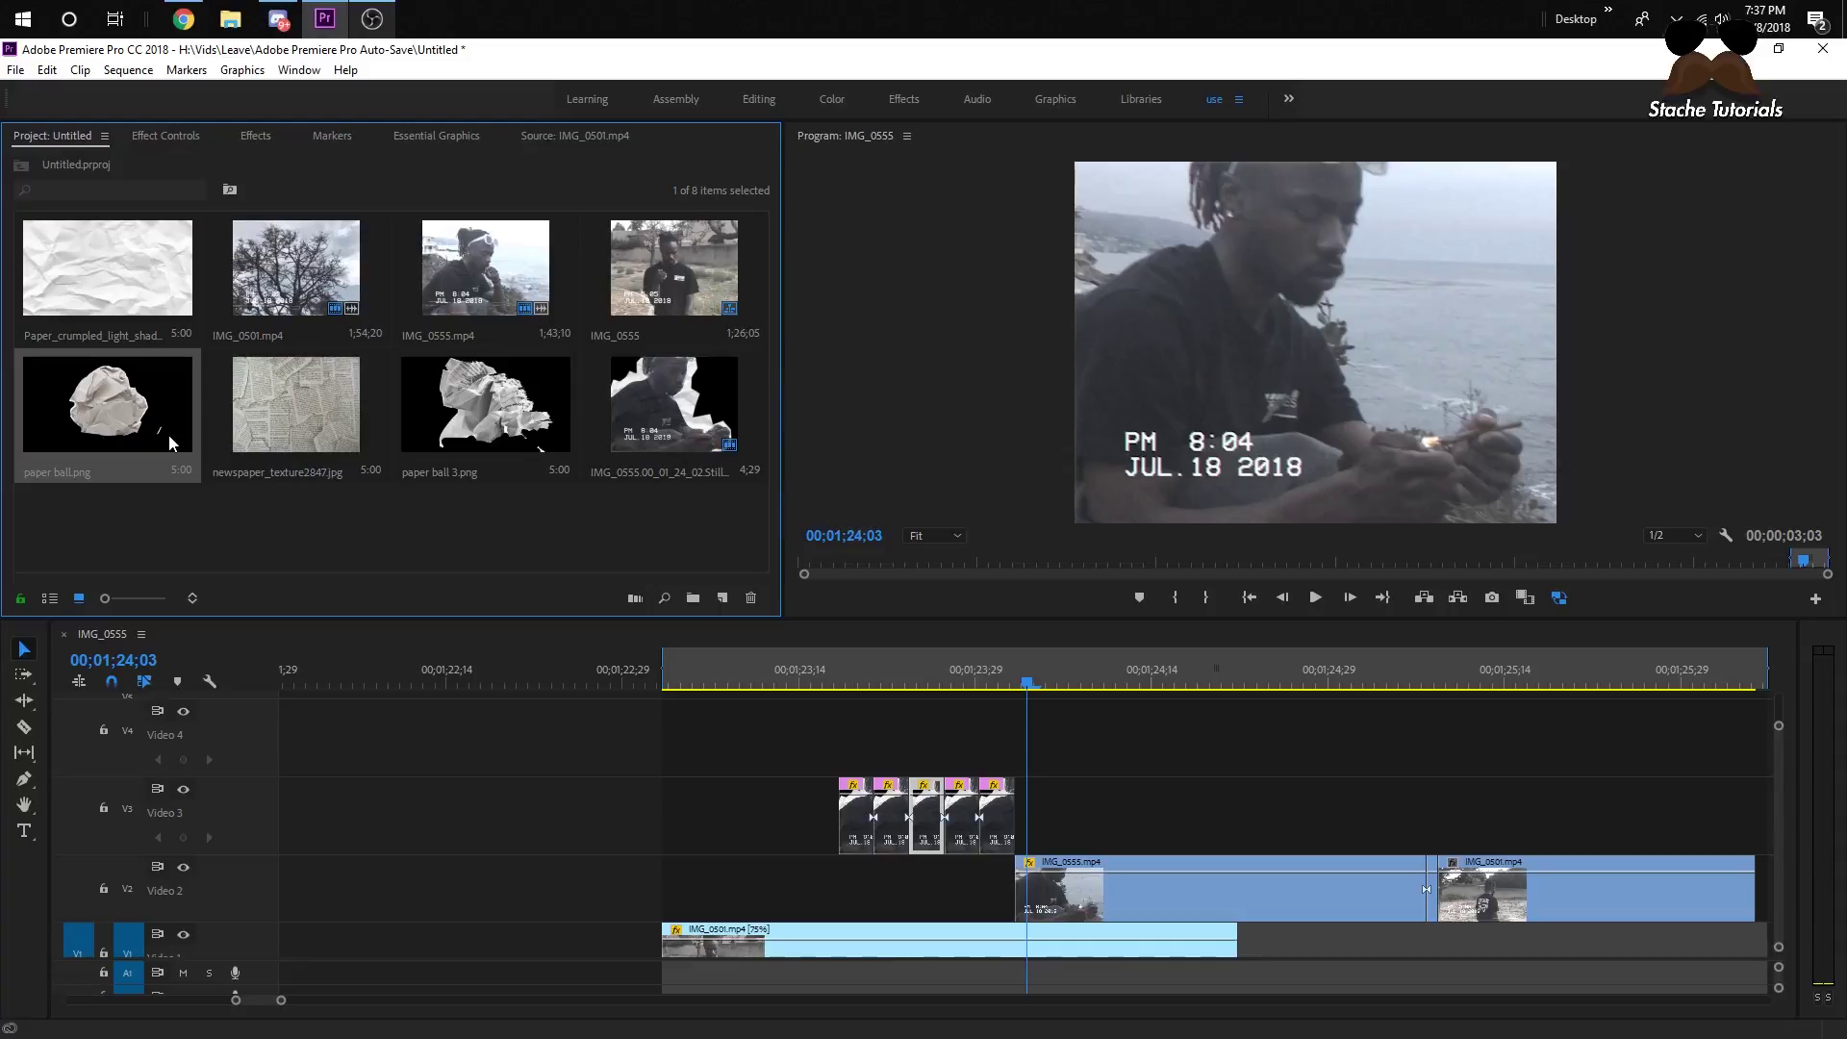
pyautogui.moveTo(452, 430); pyautogui.dragTo(837, 753)
pyautogui.click(853, 684)
pyautogui.moveTo(853, 688)
pyautogui.mouseDown()
pyautogui.moveTo(882, 685)
pyautogui.moveTo(828, 688)
pyautogui.moveTo(874, 684)
pyautogui.mouseUp()
pyautogui.click(881, 710)
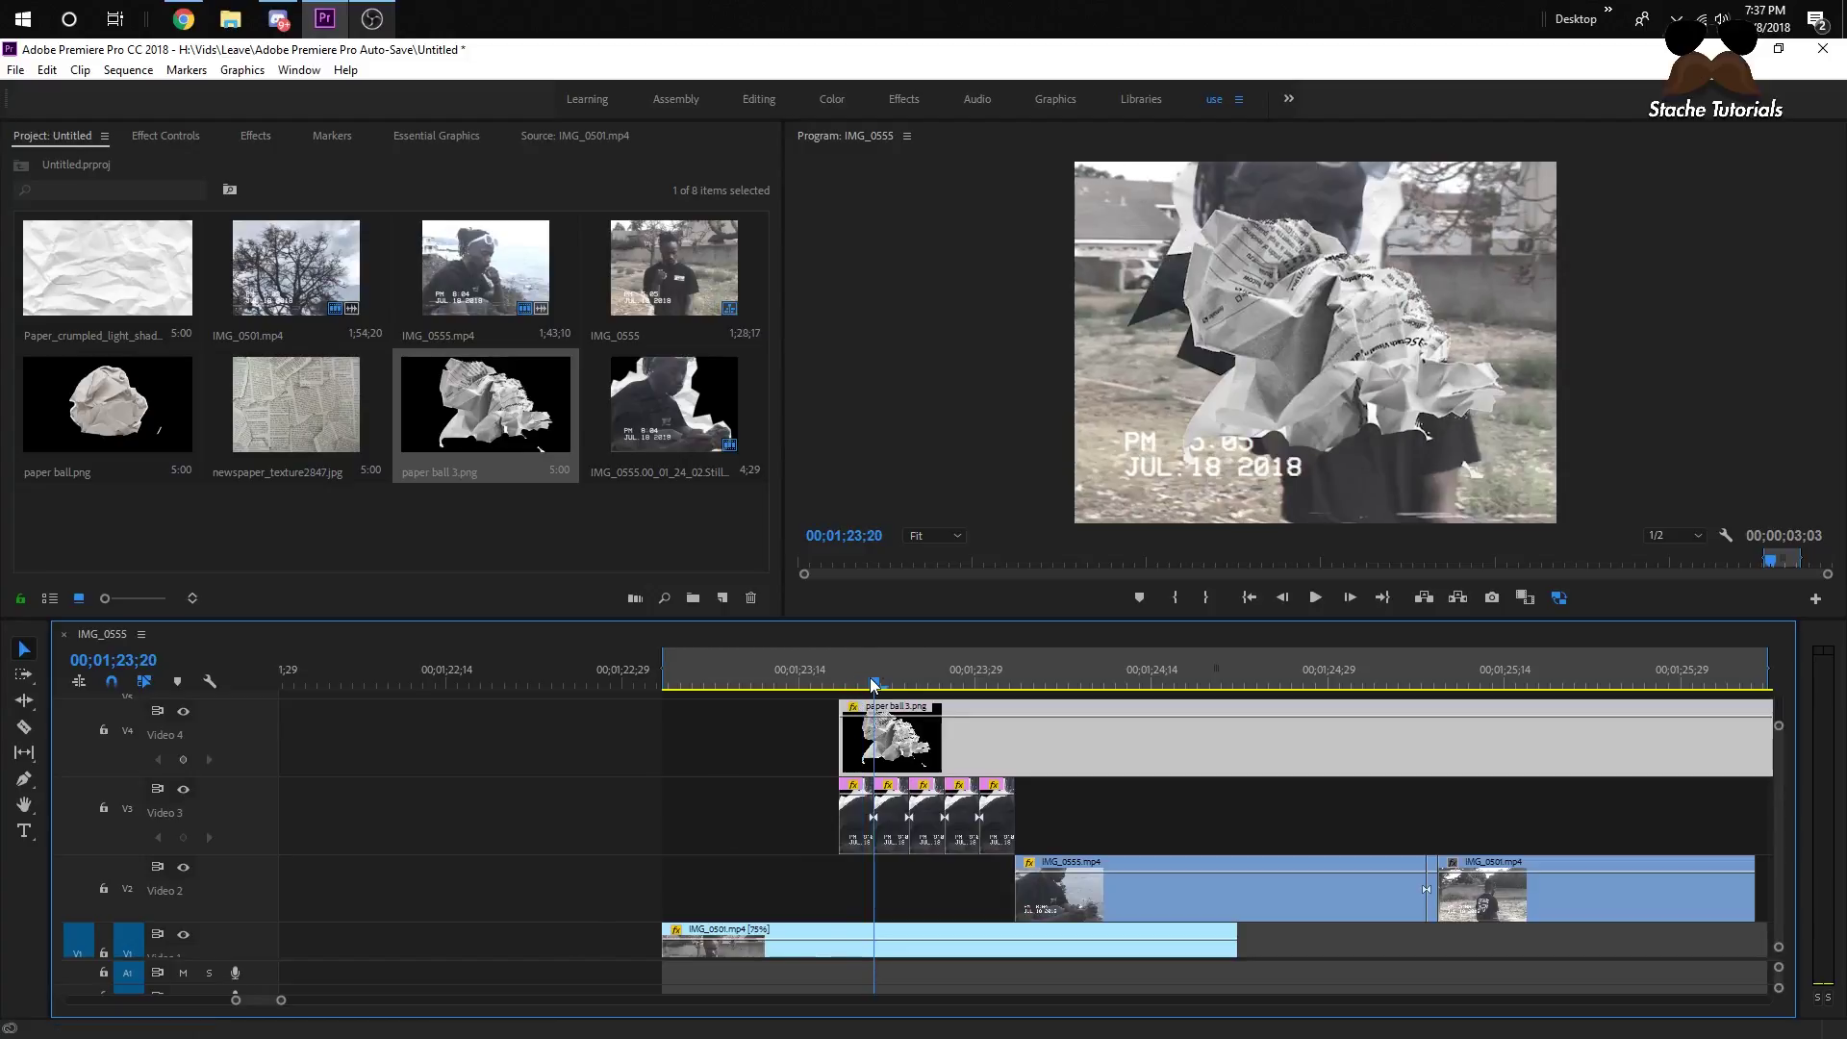
pyautogui.hotkey('ctrl', 'k')
pyautogui.press('Delete')
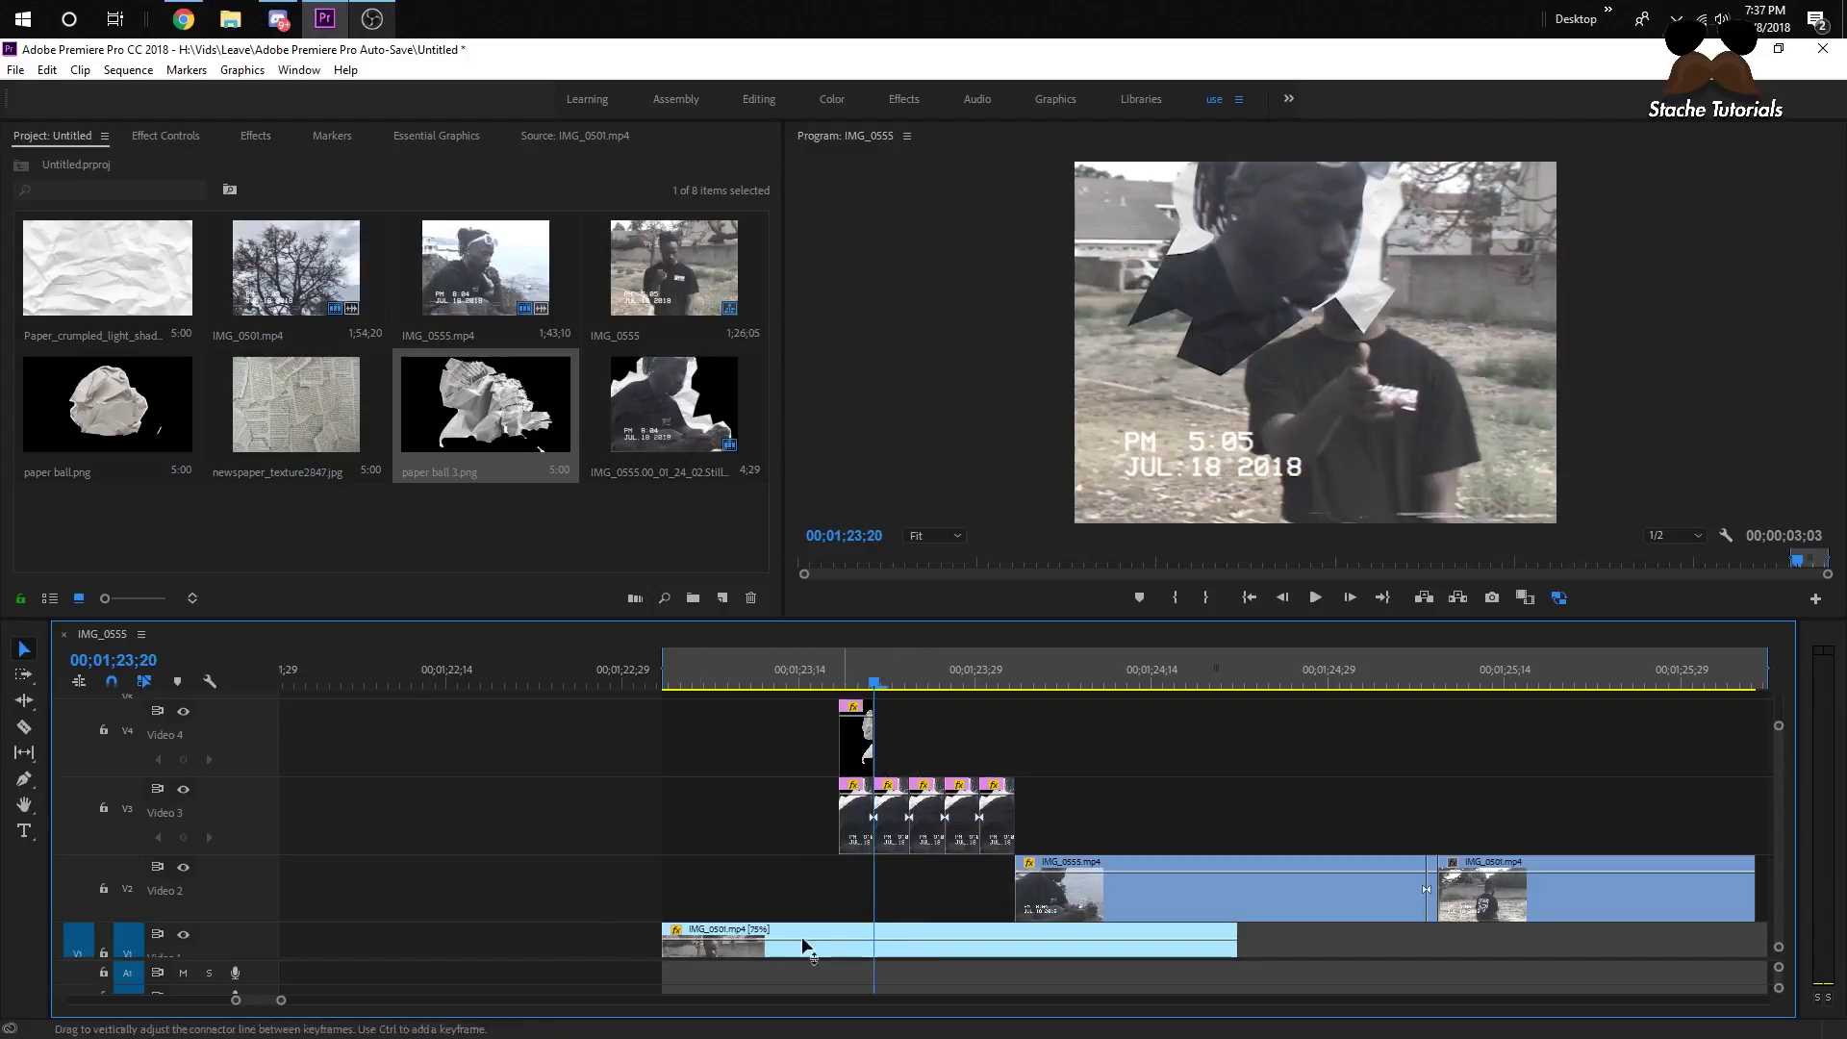
# - Copy the first masked piece's opacity mask onto the paper ball 3.png clip above it
pyautogui.moveTo(281, 1000); pyautogui.dragTo(261, 1000)
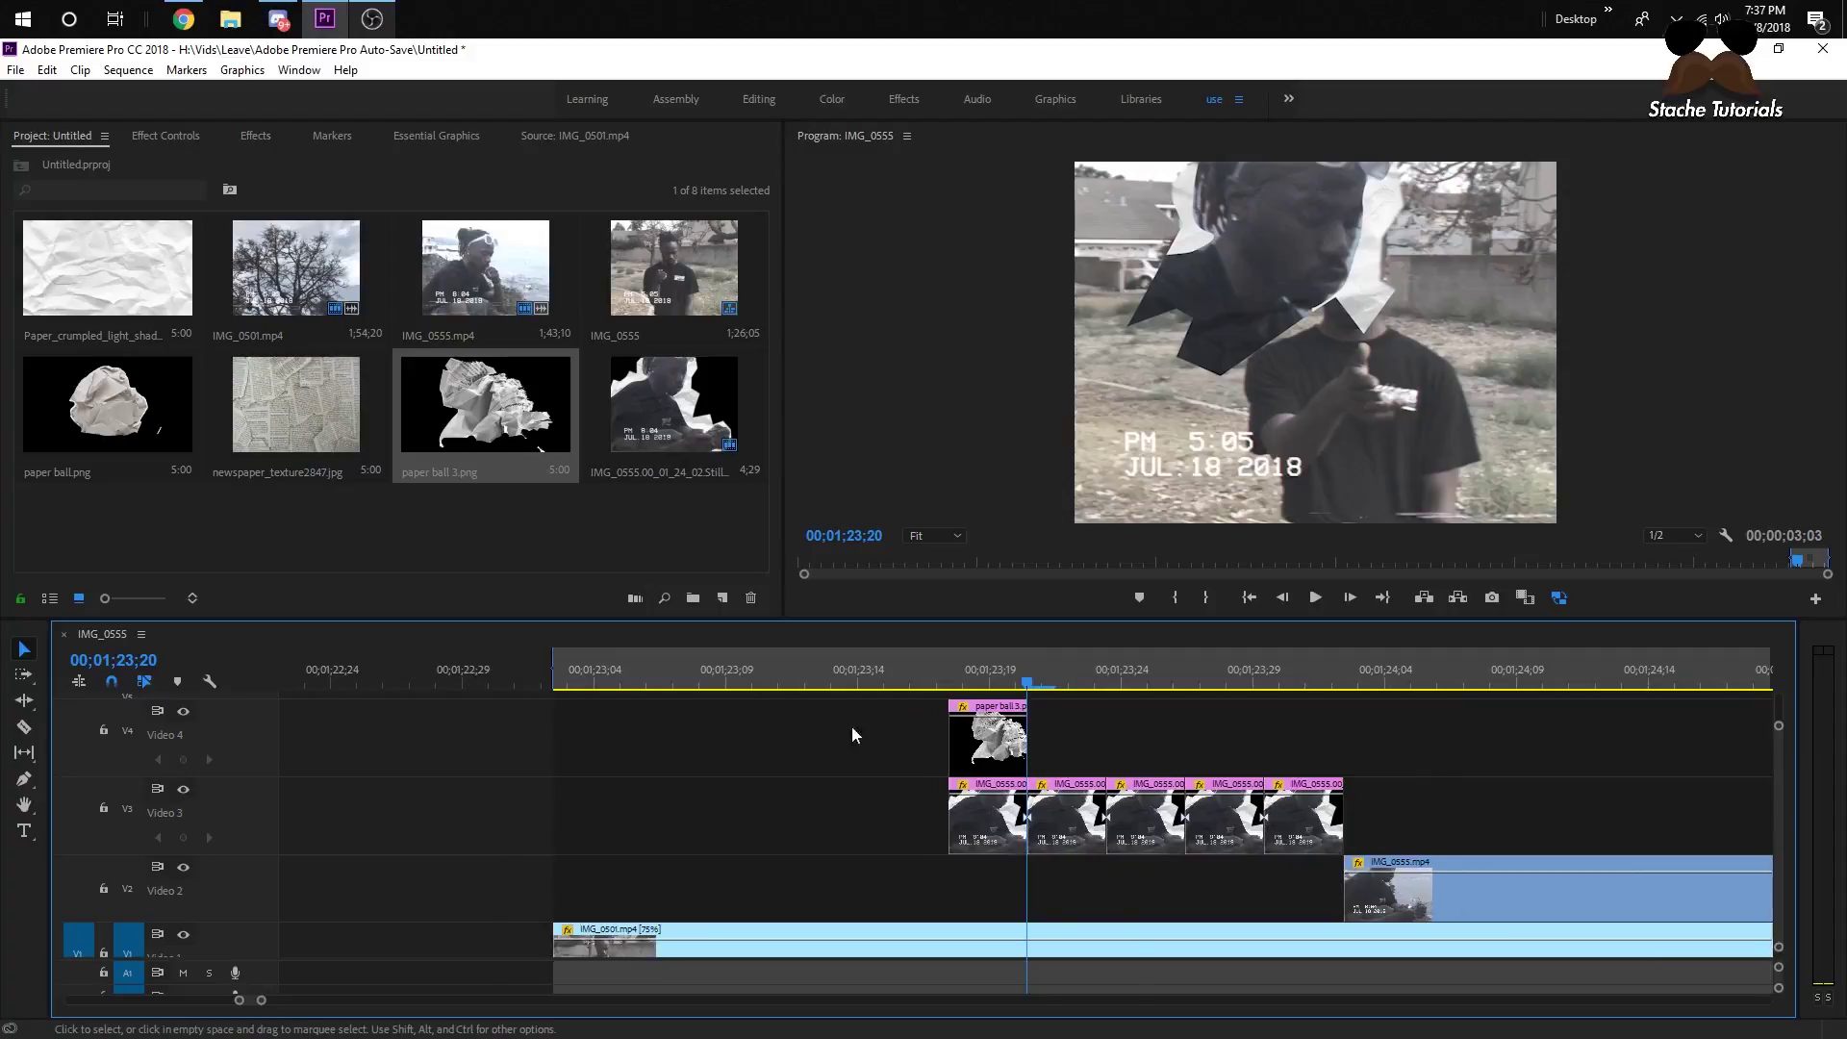
pyautogui.moveTo(1002, 676); pyautogui.dragTo(952, 673)
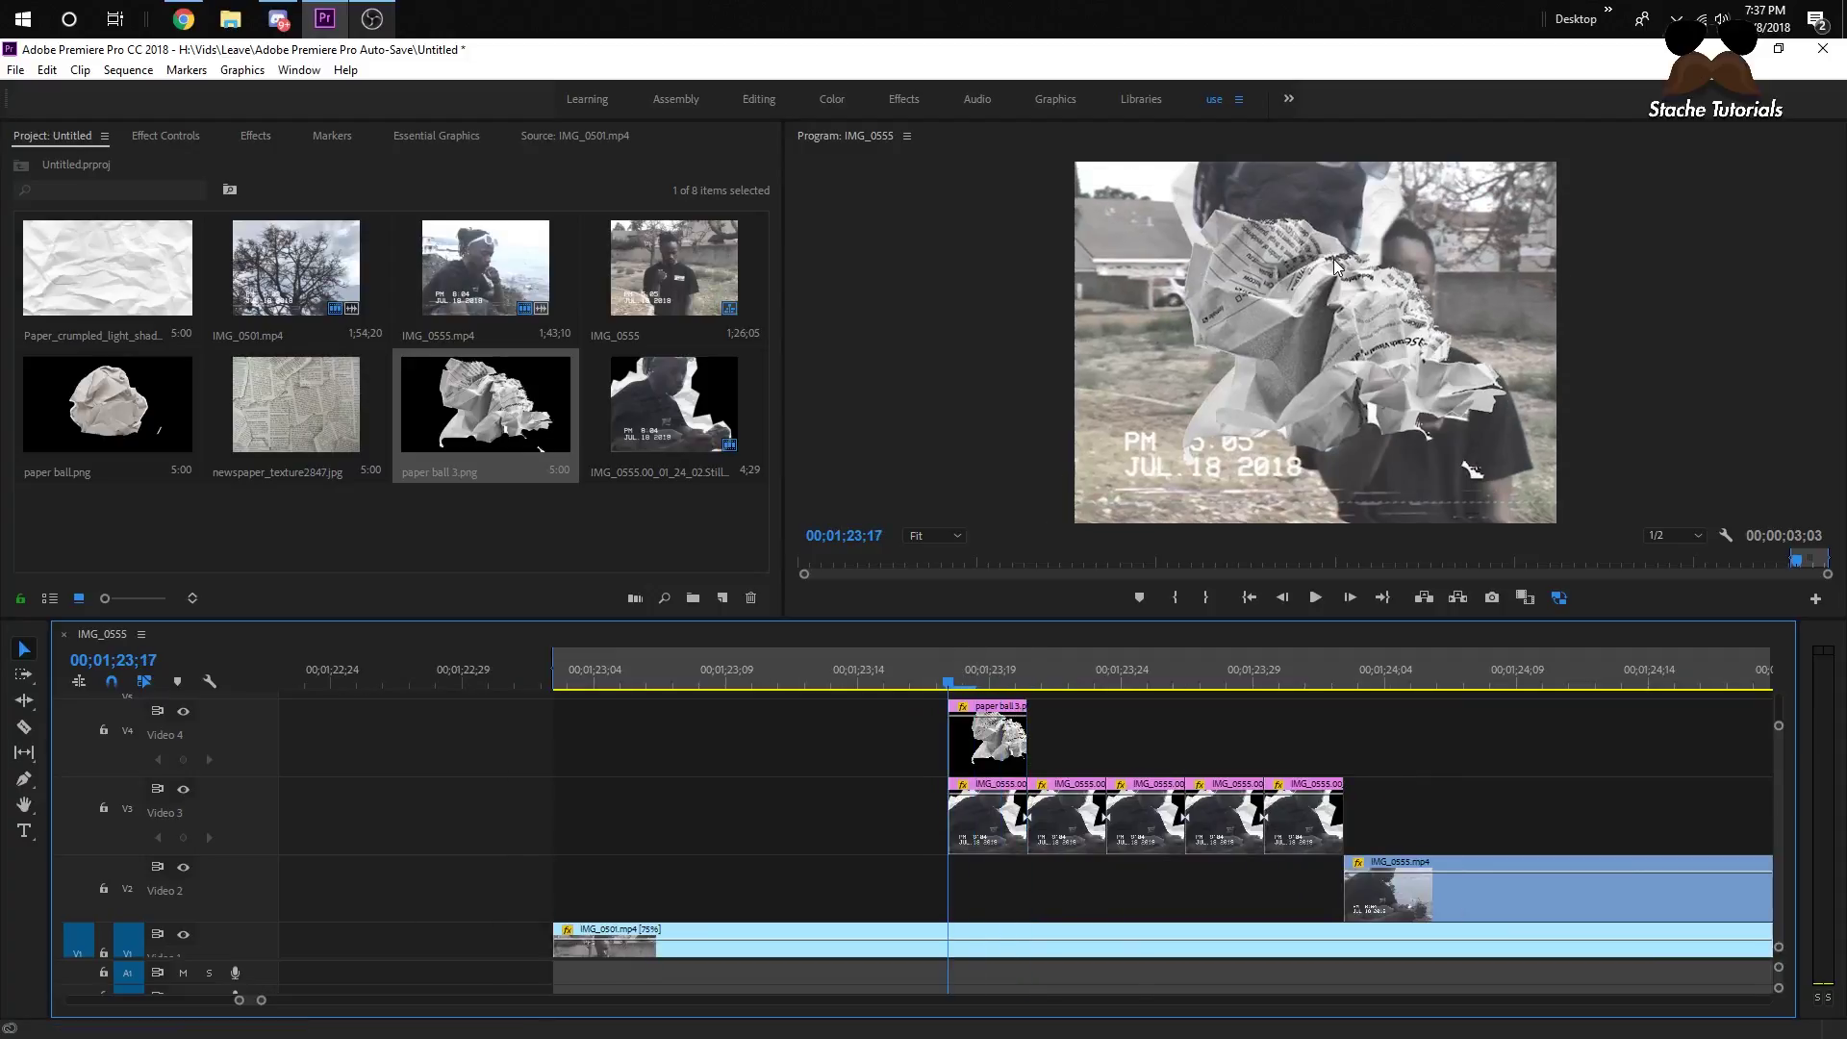
pyautogui.click(1298, 302)
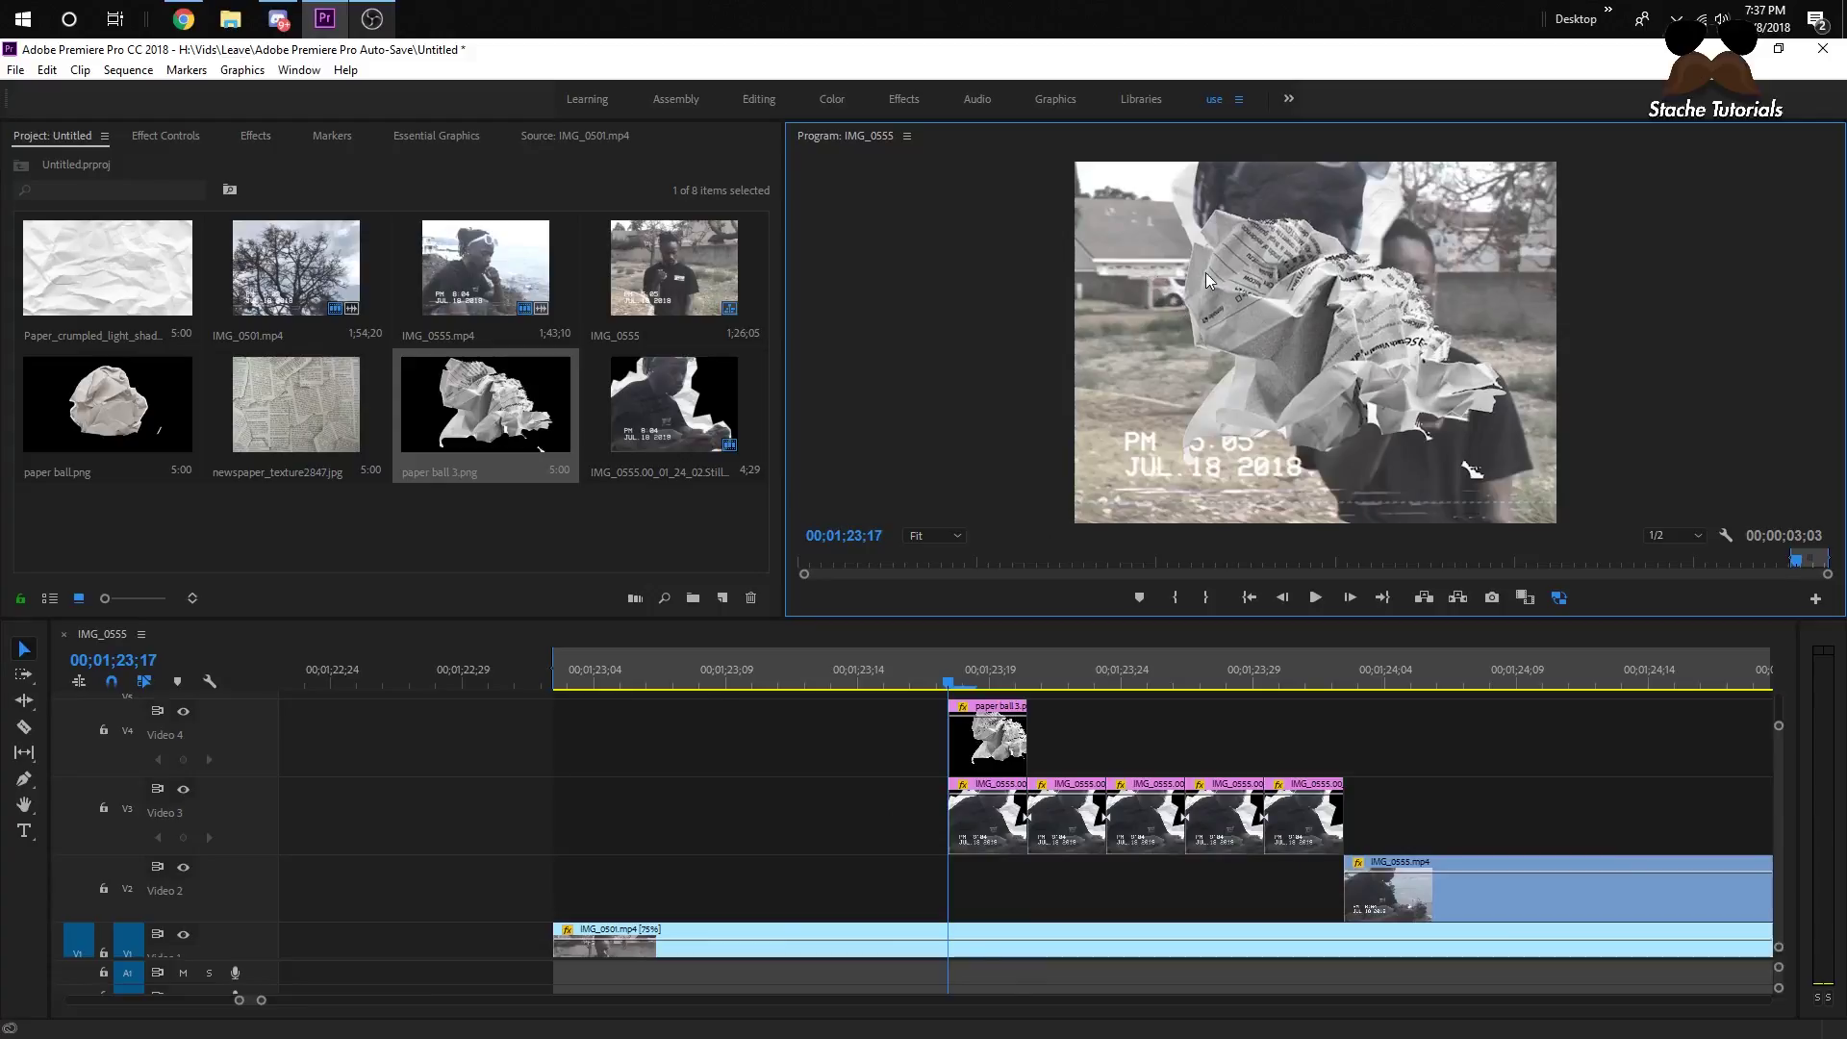
pyautogui.click(993, 825)
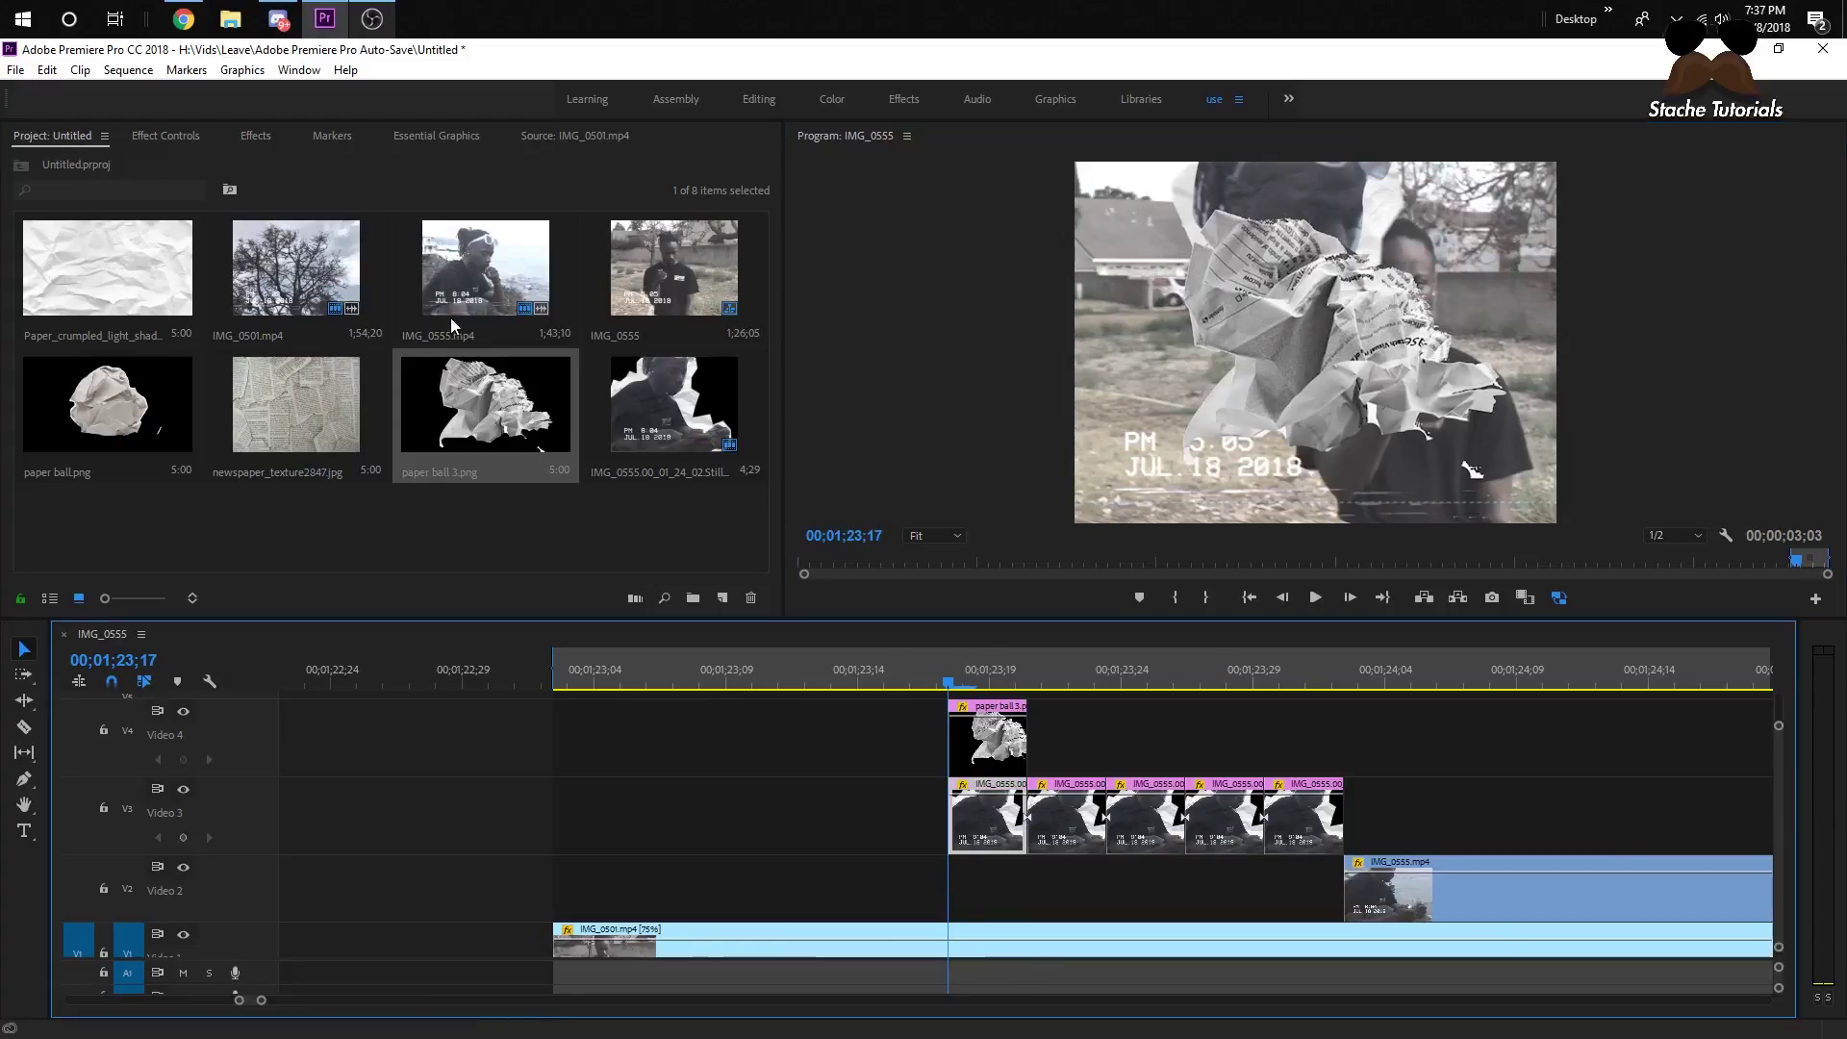
pyautogui.click(172, 140)
pyautogui.click(80, 414)
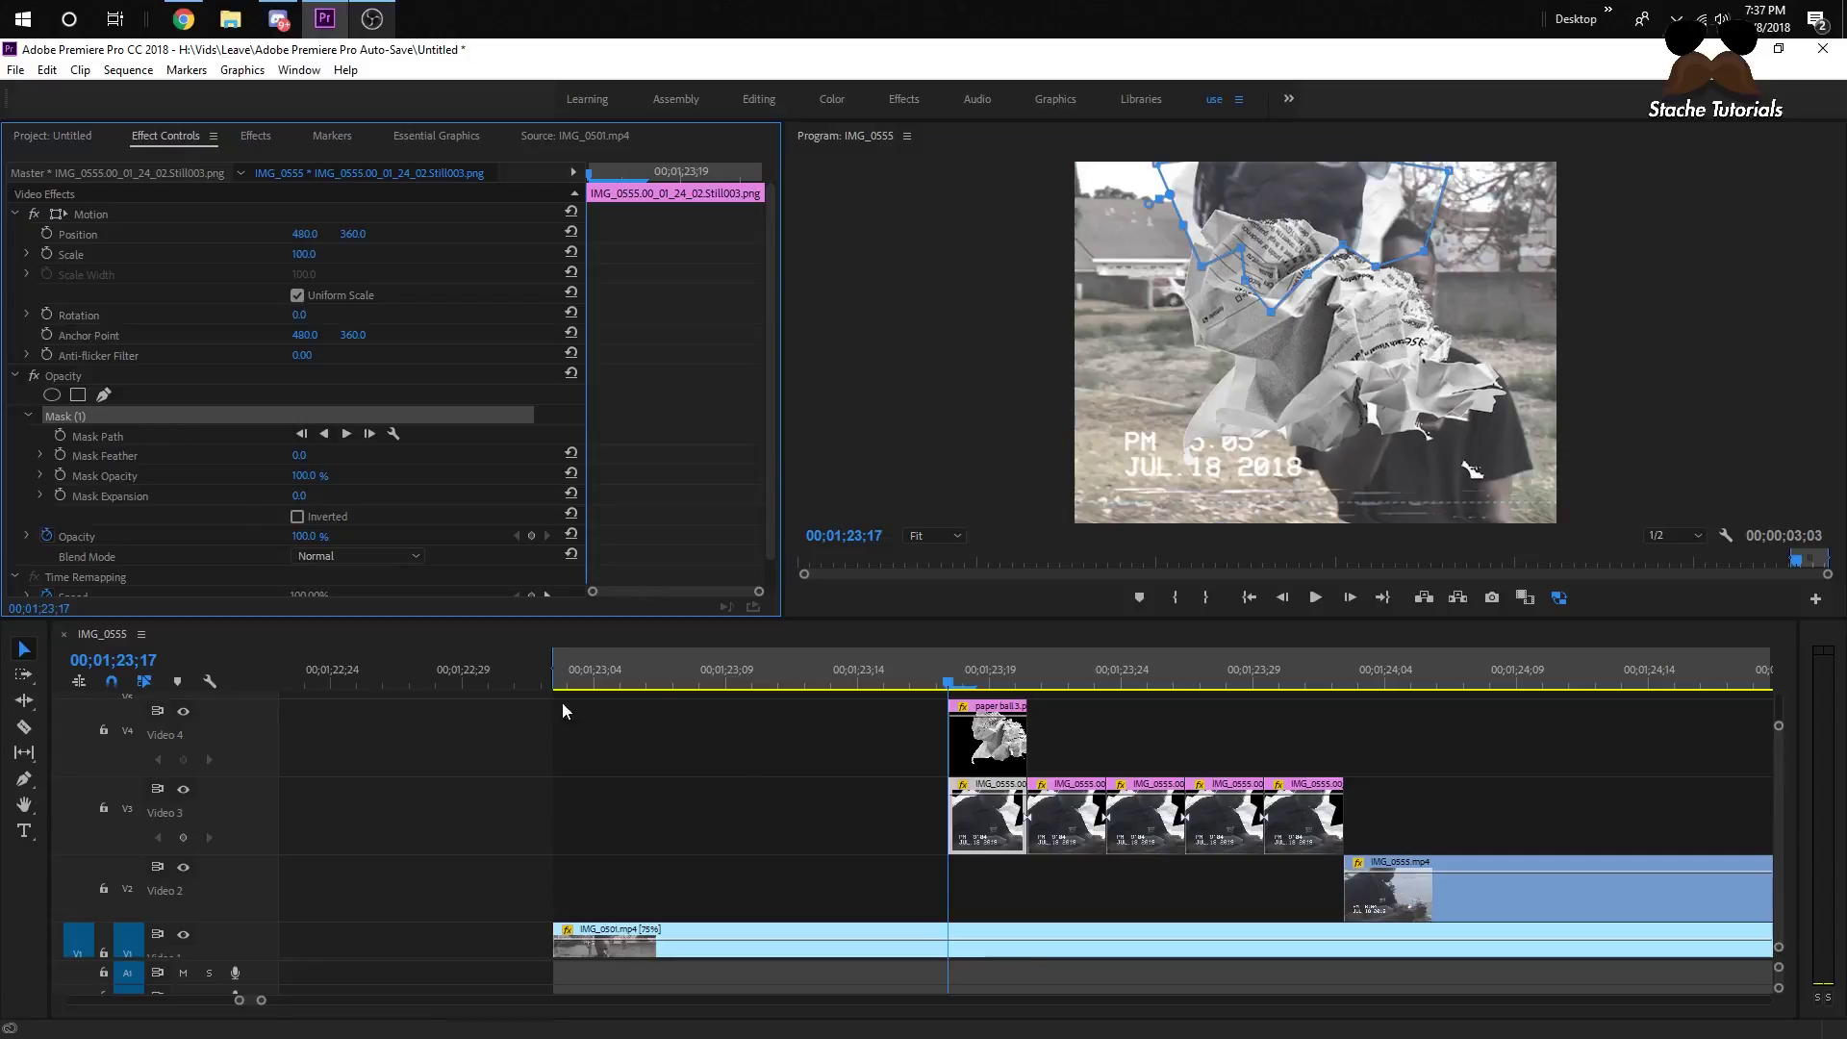
pyautogui.click(987, 739)
pyautogui.click(66, 376)
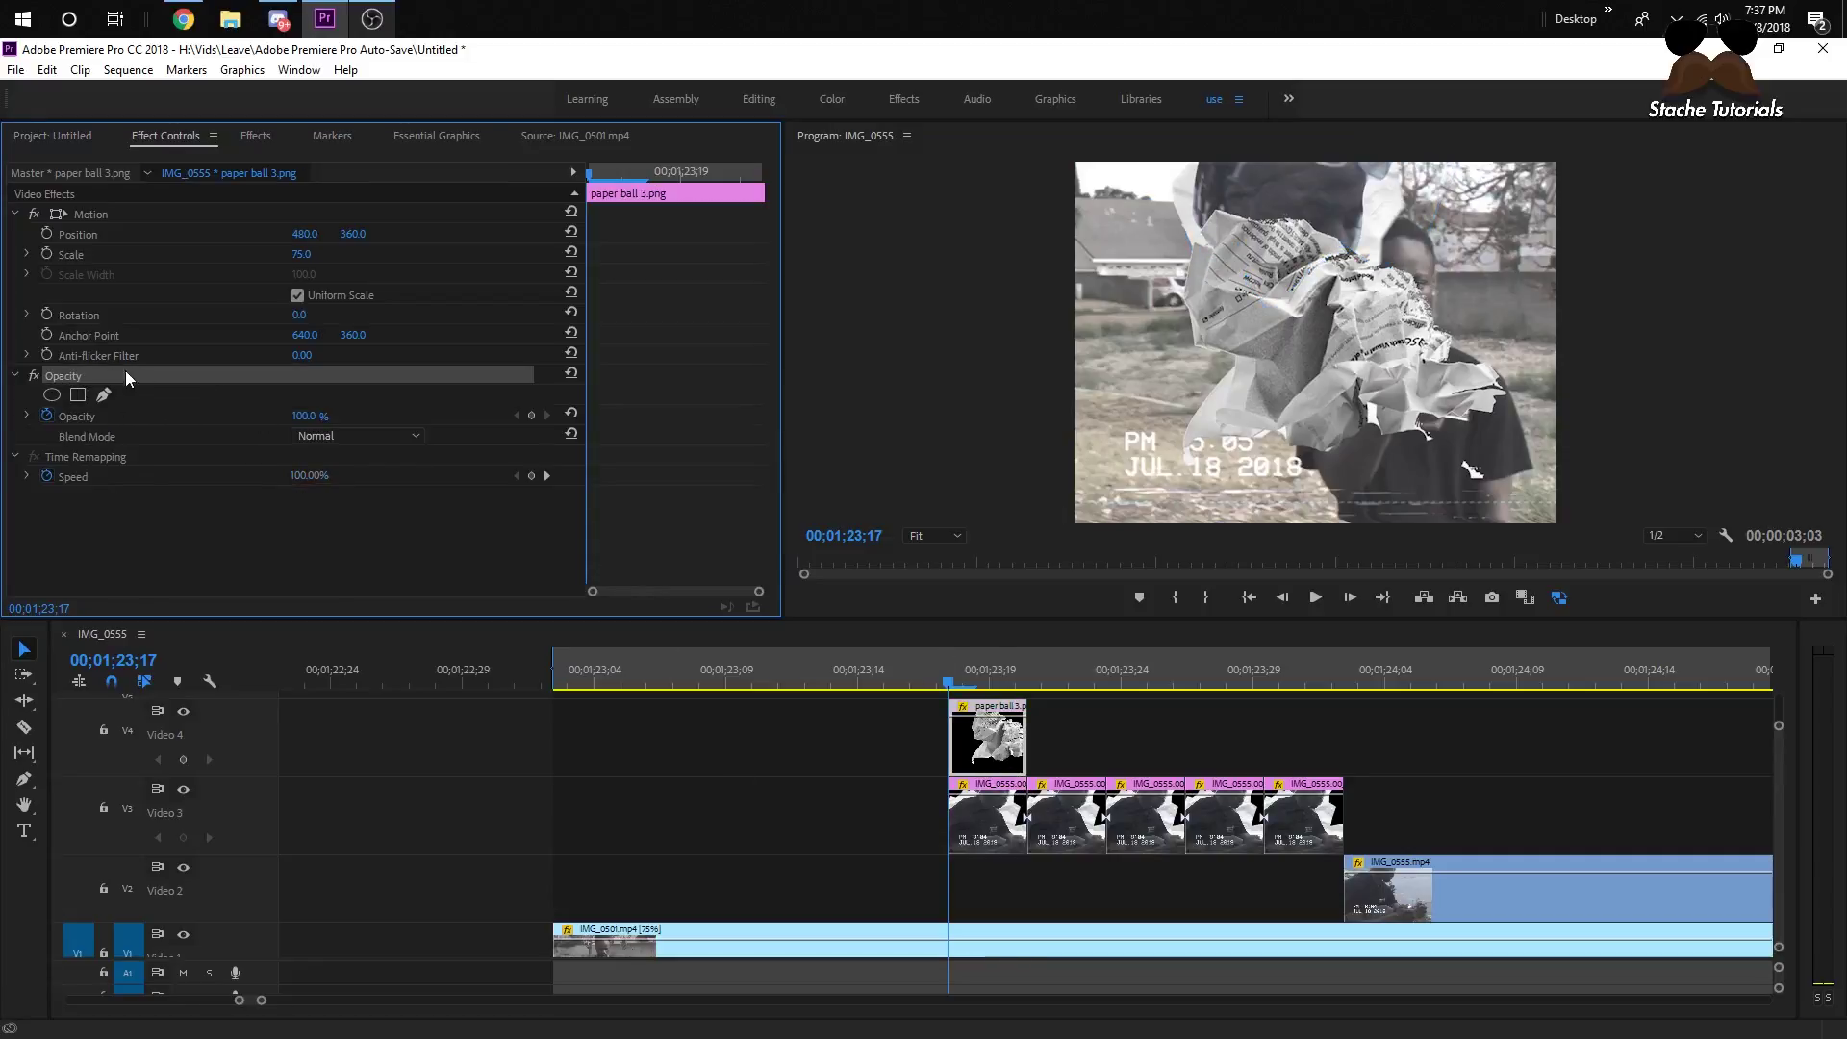
pyautogui.hotkey('ctrl', 'v')
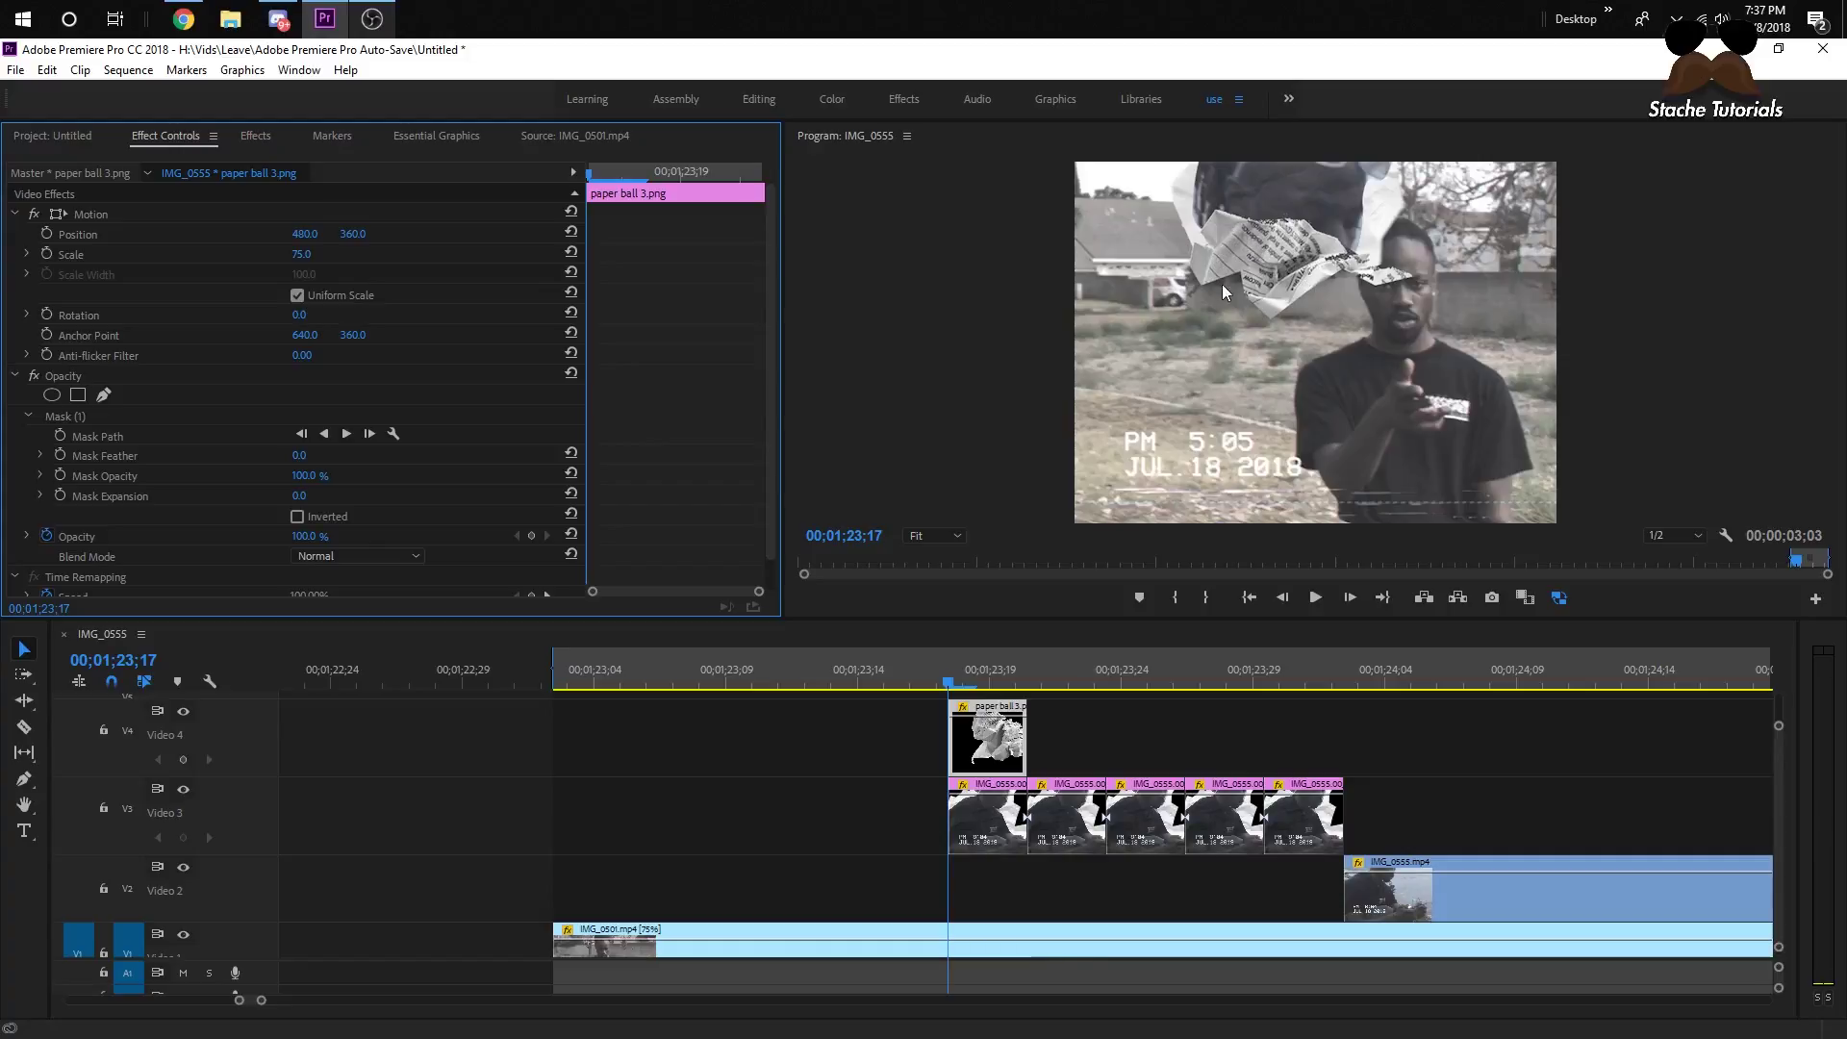
# - Duplicate the paper ball clip above the second masked piece and replace its mask with that piece's mask
pyautogui.moveTo(925, 683); pyautogui.dragTo(1053, 685)
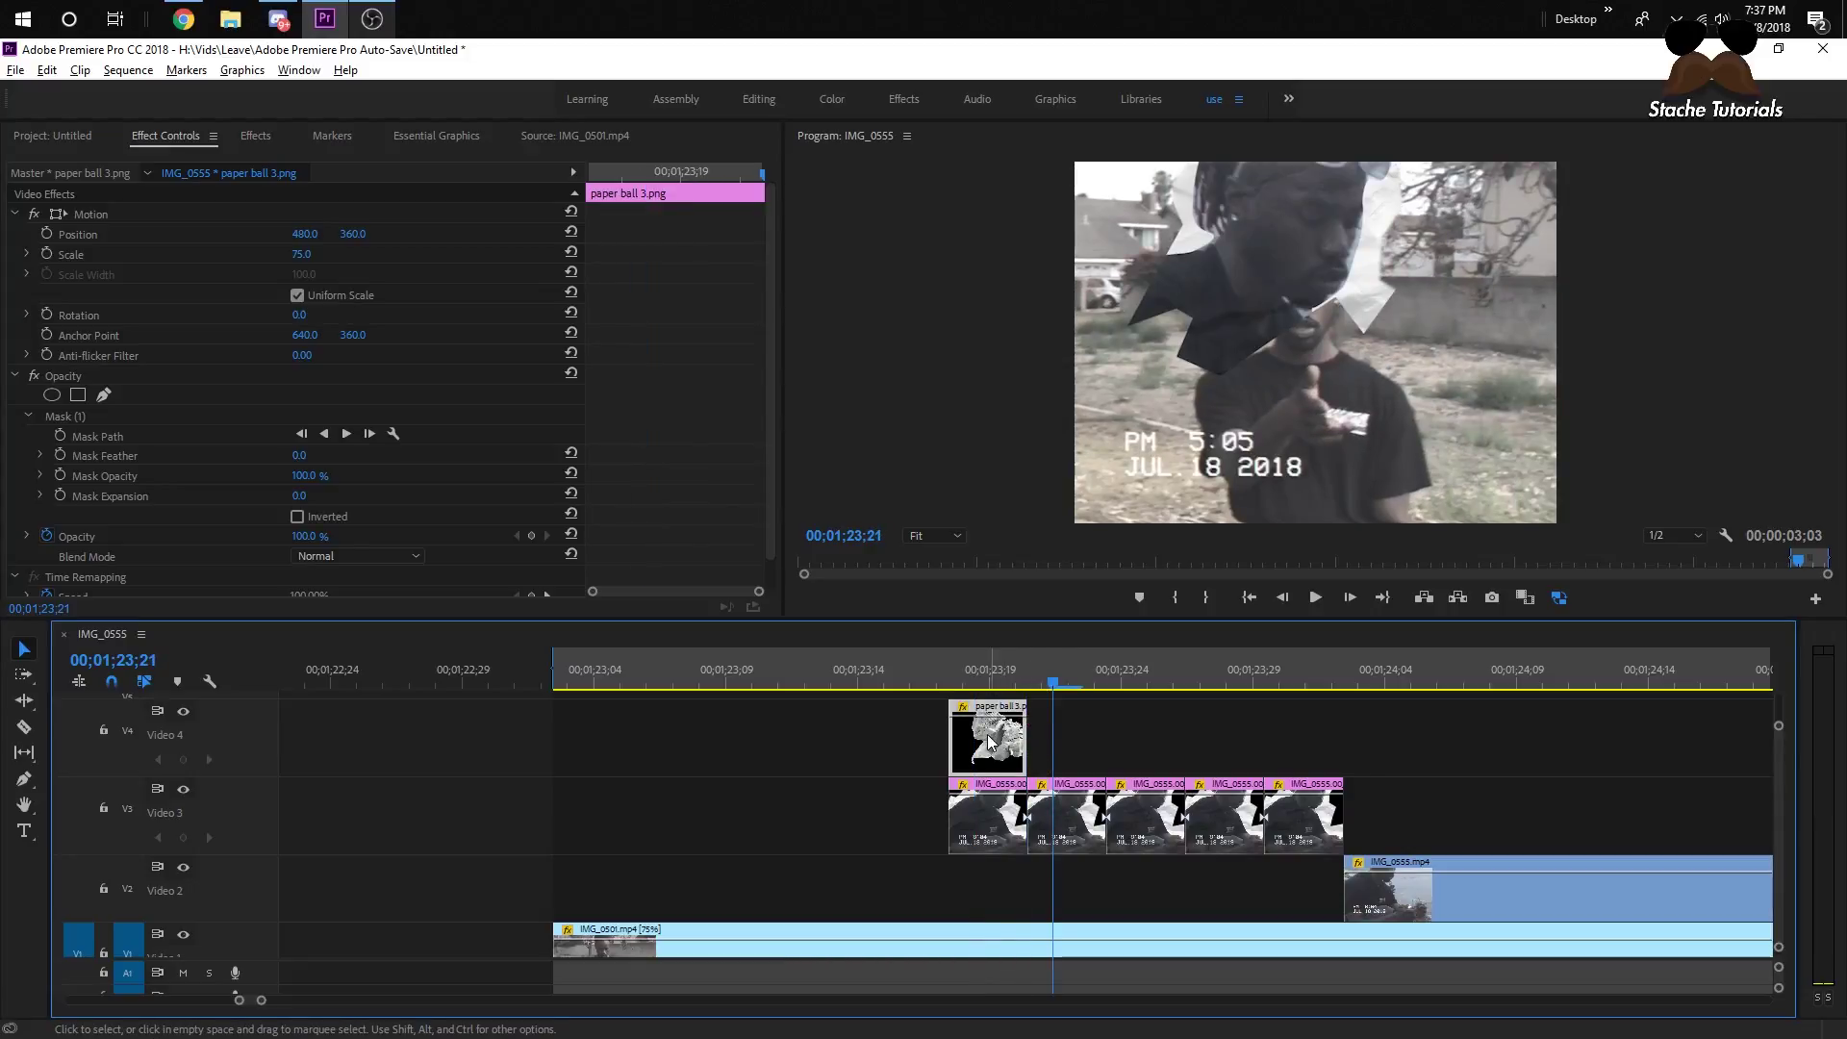
pyautogui.moveTo(1002, 737); pyautogui.dragTo(1078, 763)
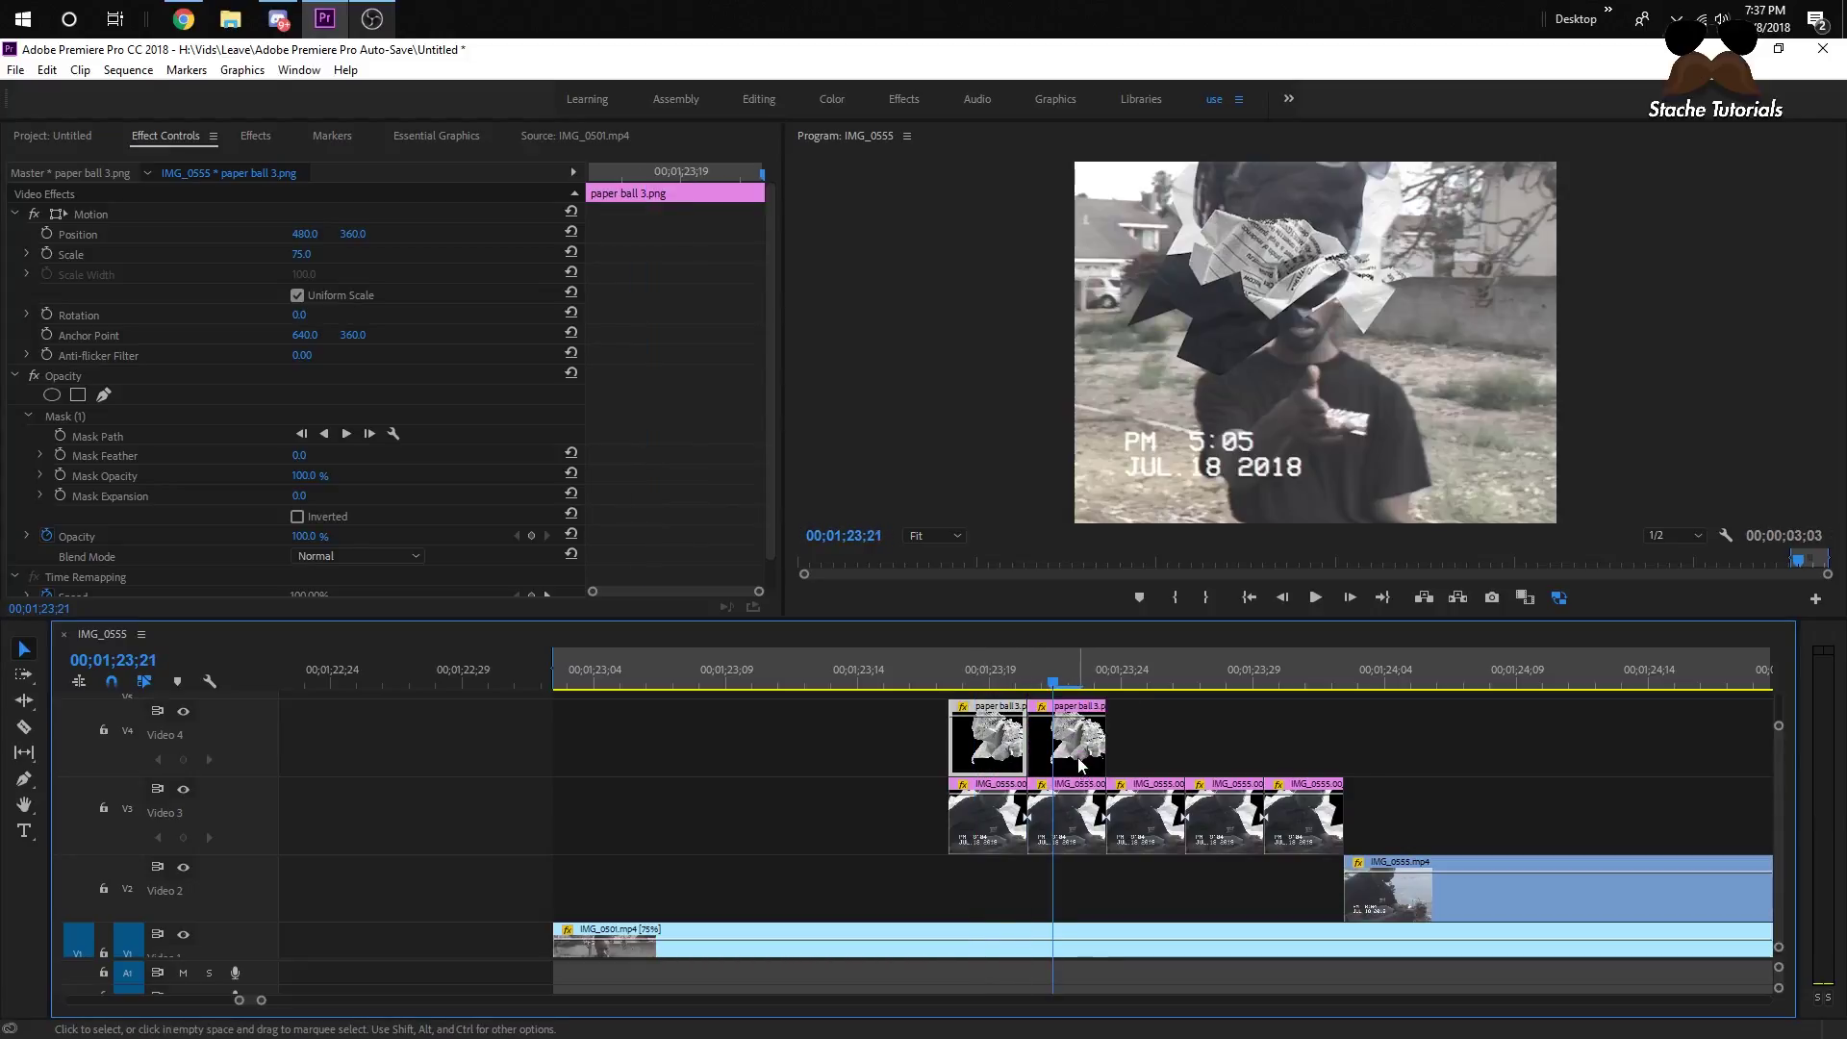
pyautogui.click(1062, 825)
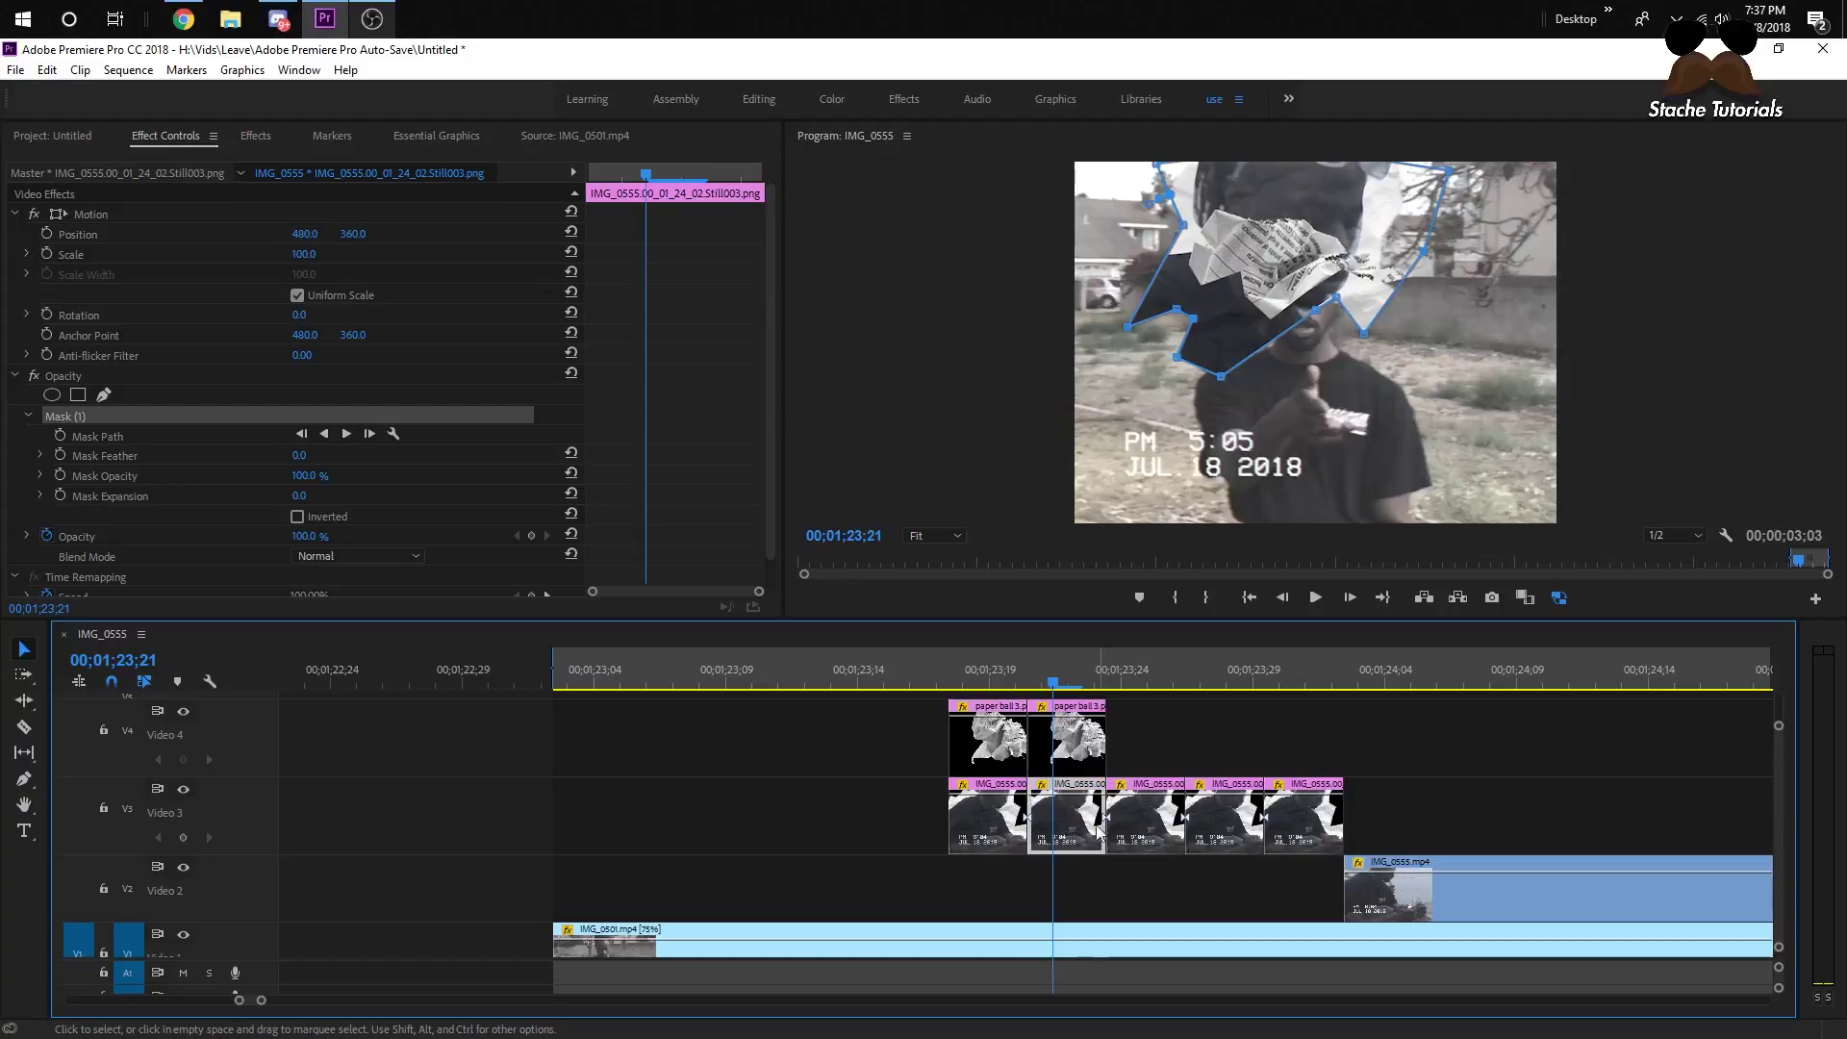
pyautogui.click(116, 420)
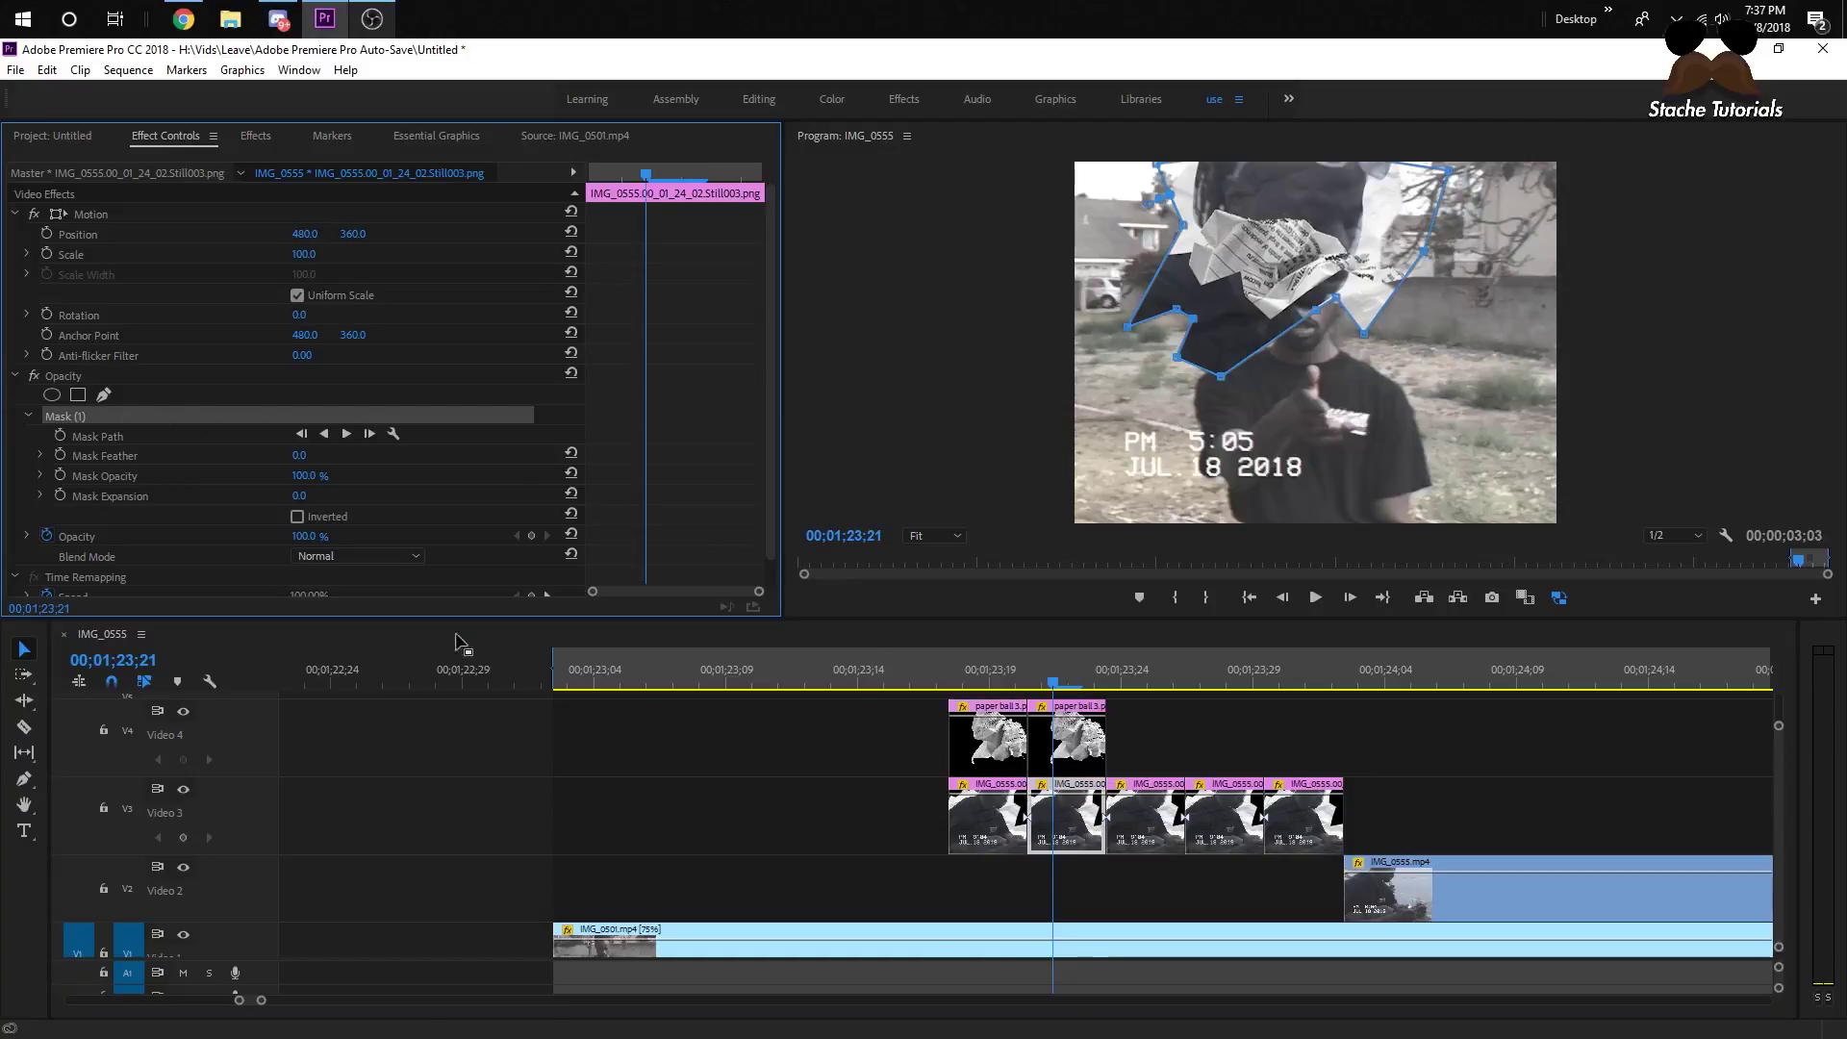
pyautogui.click(1068, 740)
pyautogui.click(141, 414)
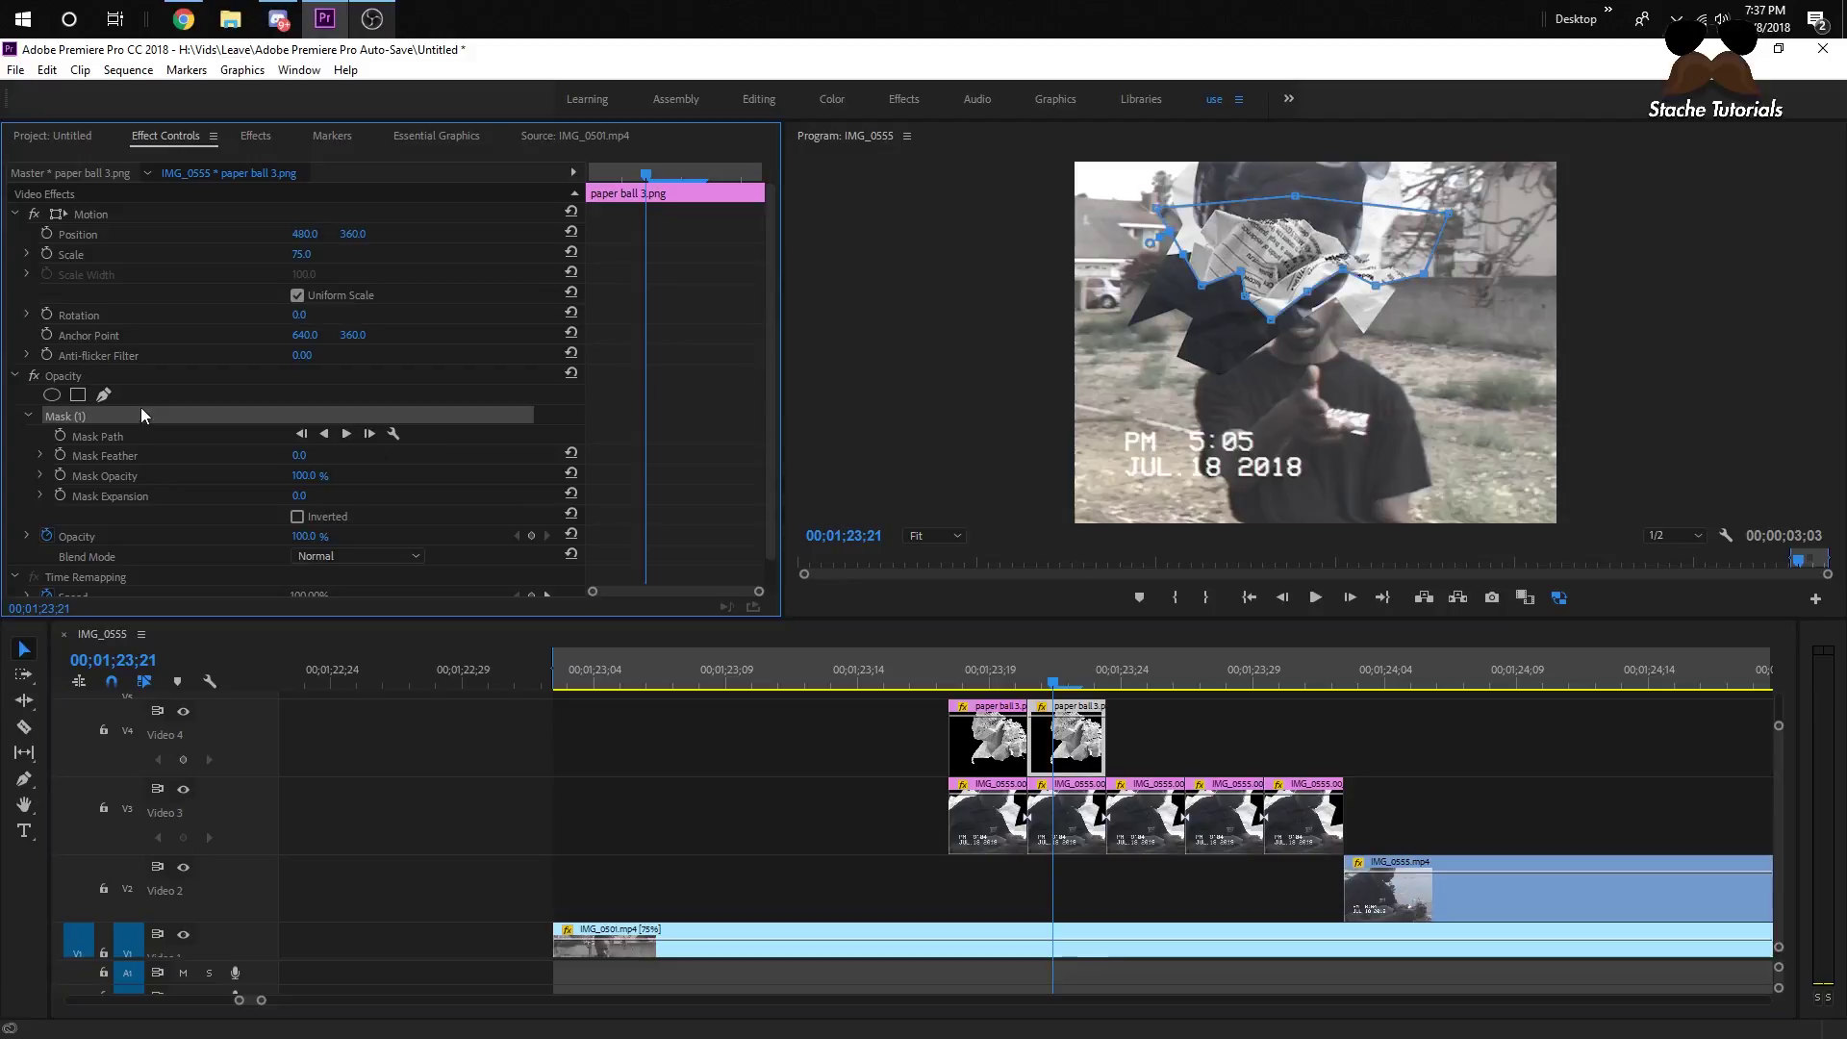
pyautogui.click(113, 370)
pyautogui.click(114, 414)
pyautogui.press('Delete')
pyautogui.click(113, 380)
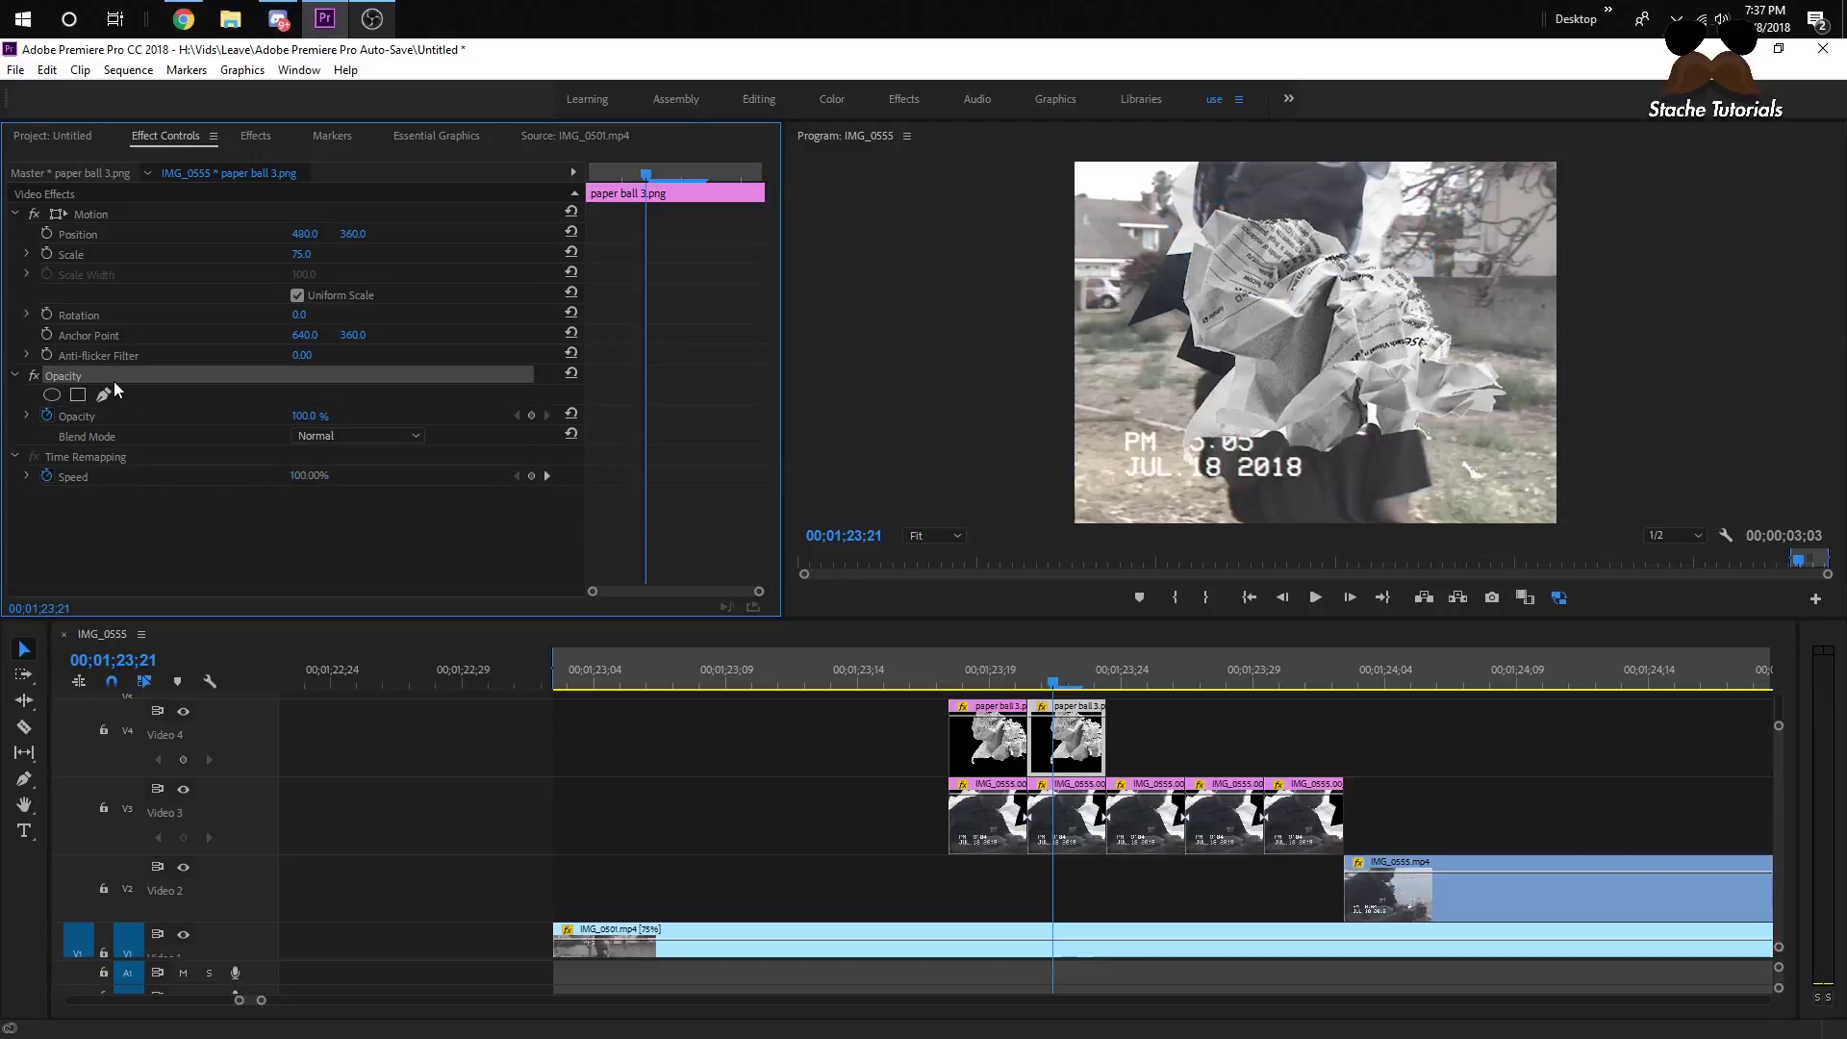
pyautogui.hotkey('ctrl', 'z')
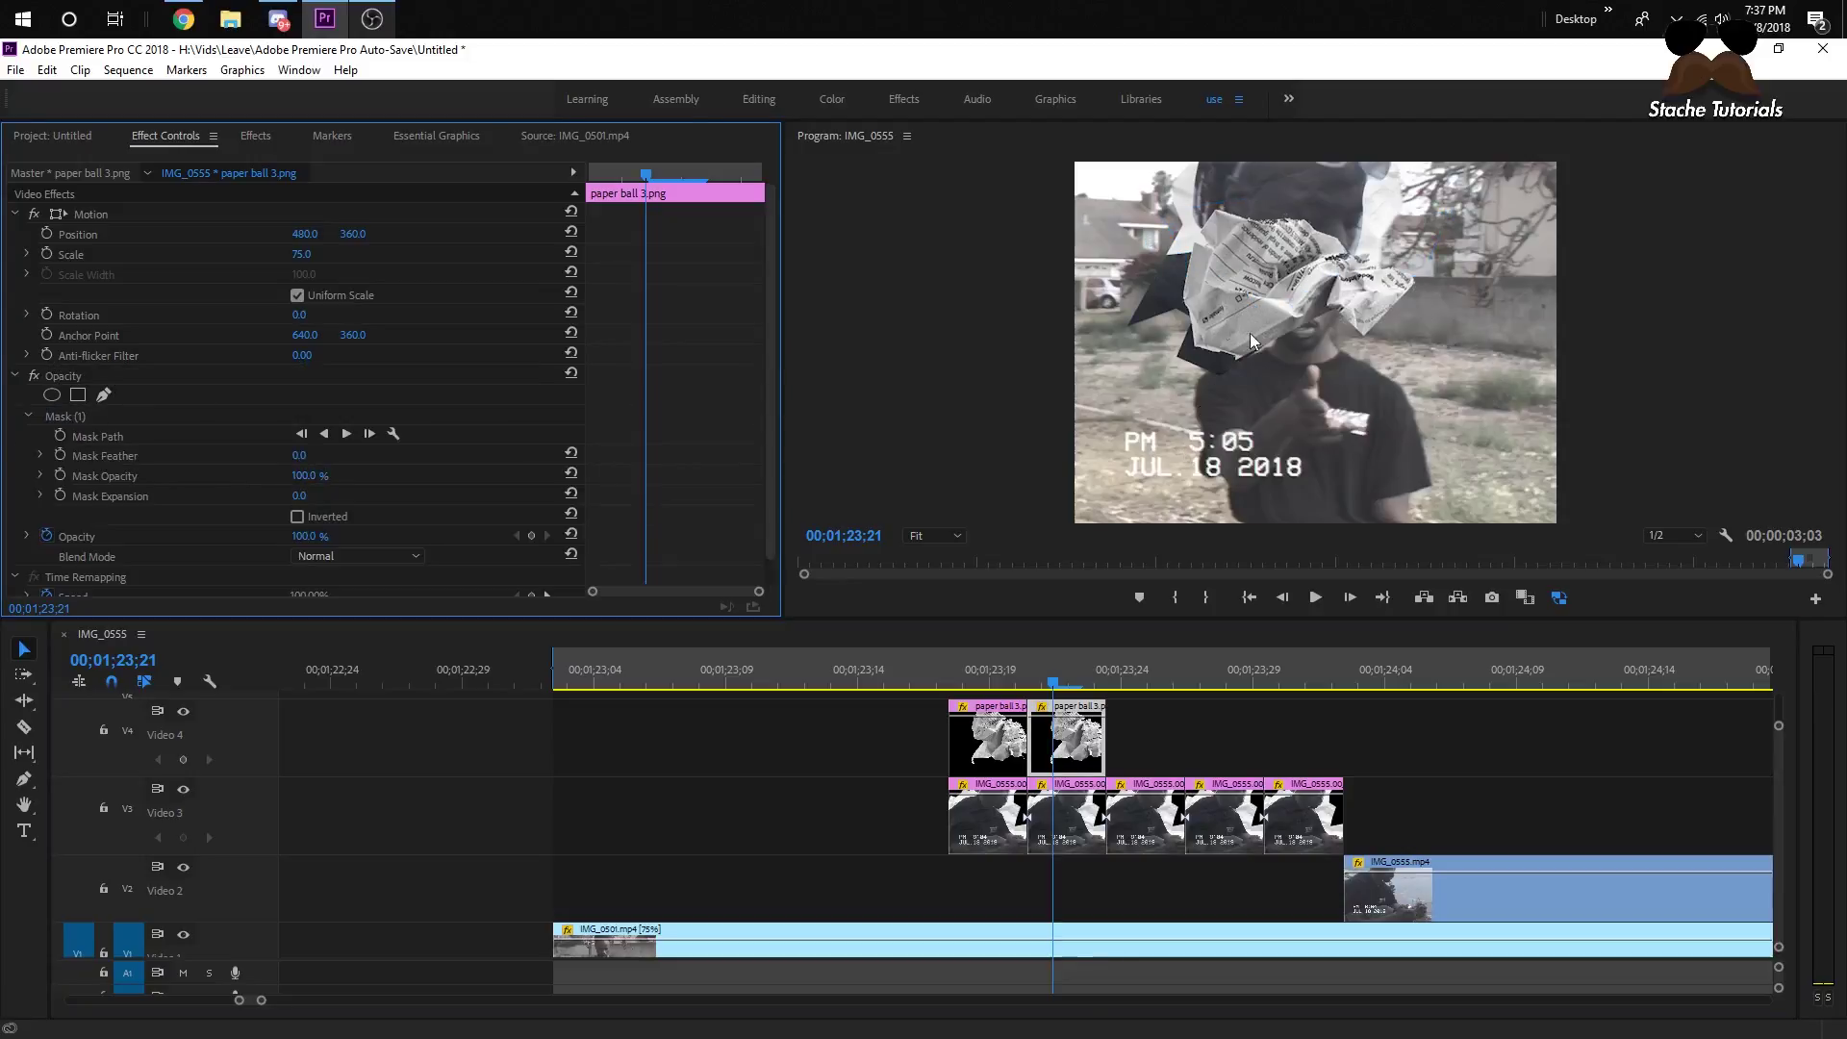
# - Move the second paper ball to position 443.6, 450.0, scale it to 93.1 and rotate it to -9.2°
pyautogui.click(1060, 758)
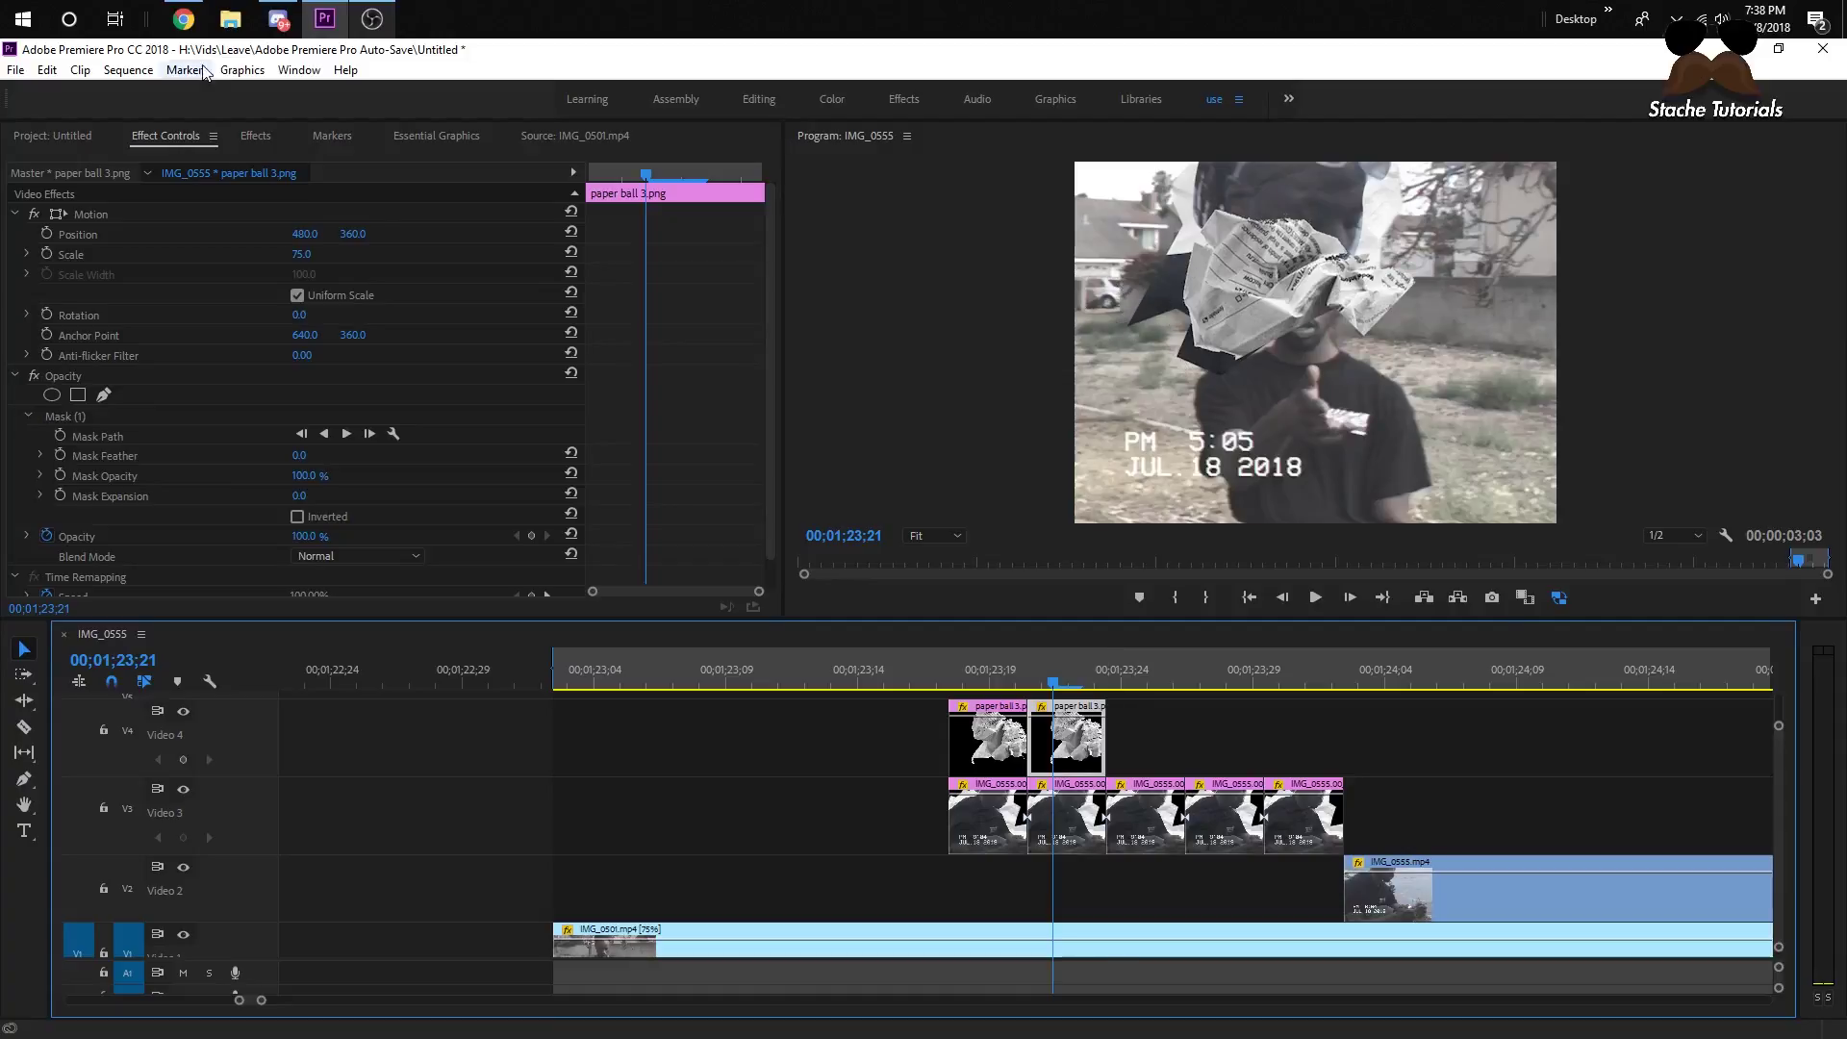
pyautogui.click(83, 215)
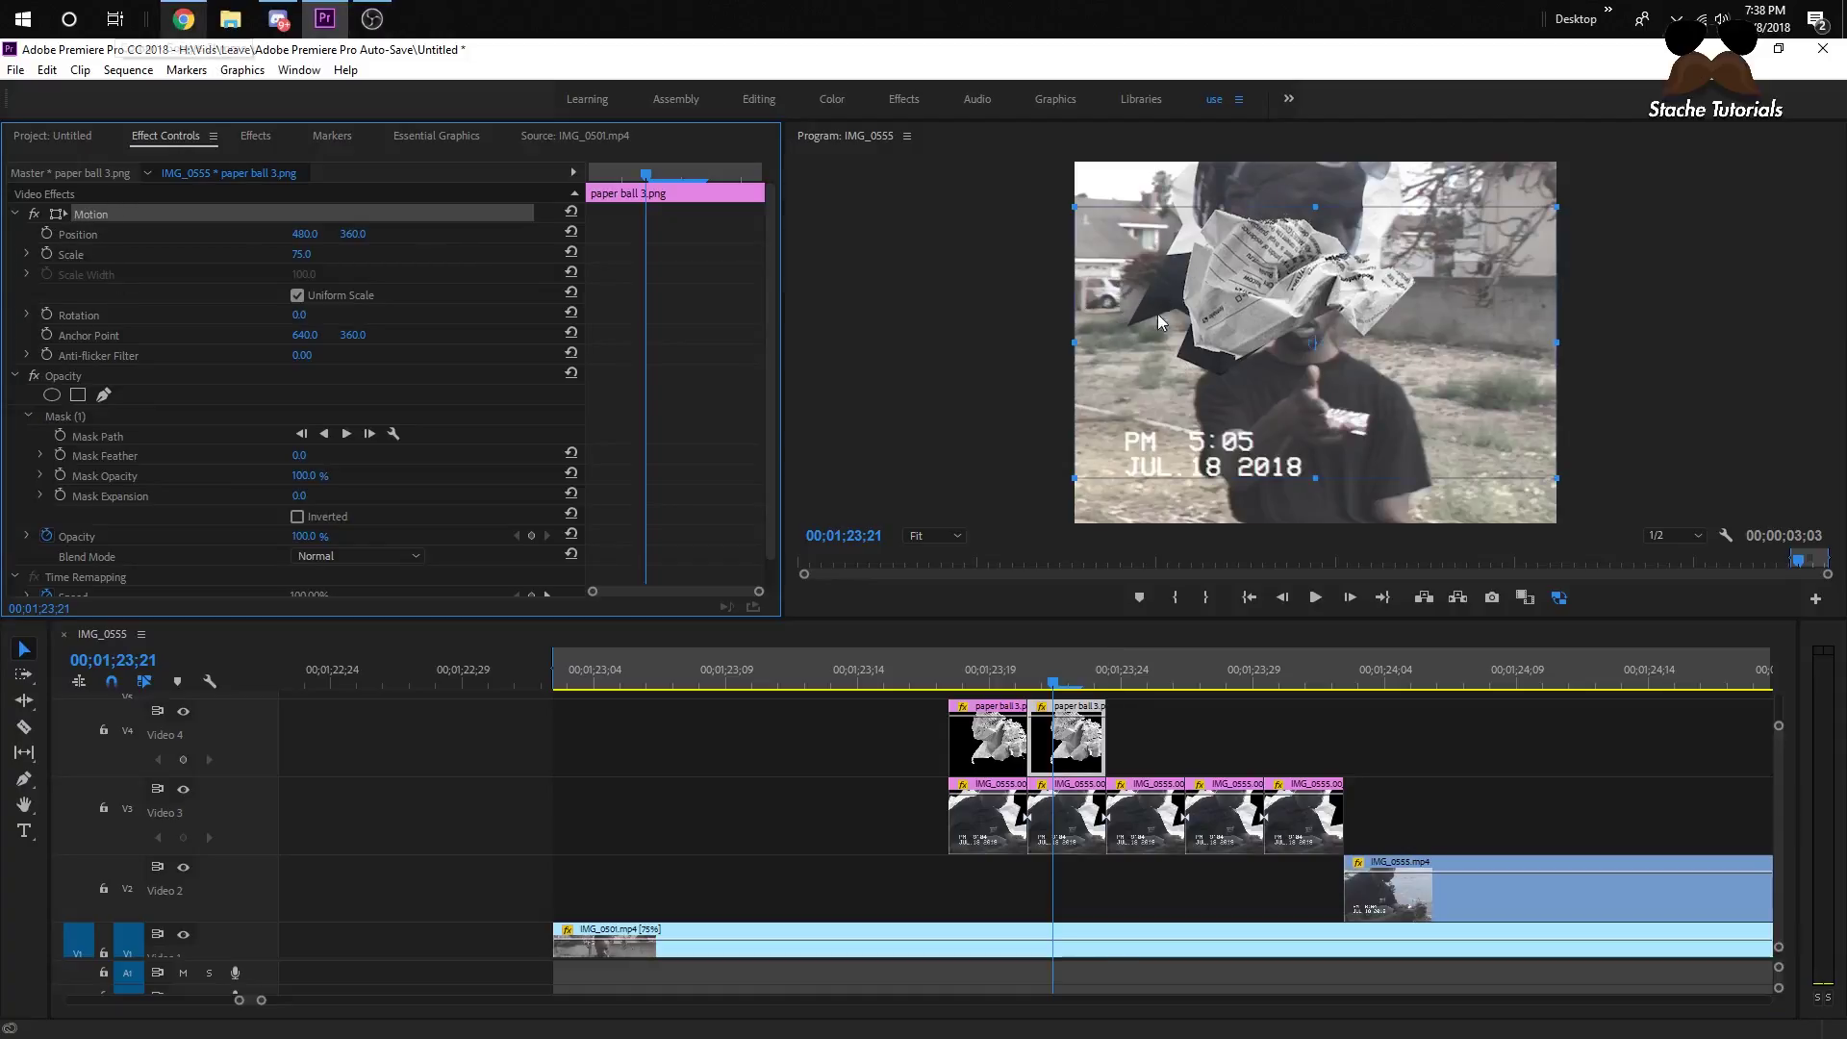
pyautogui.moveTo(1241, 299); pyautogui.dragTo(1169, 330)
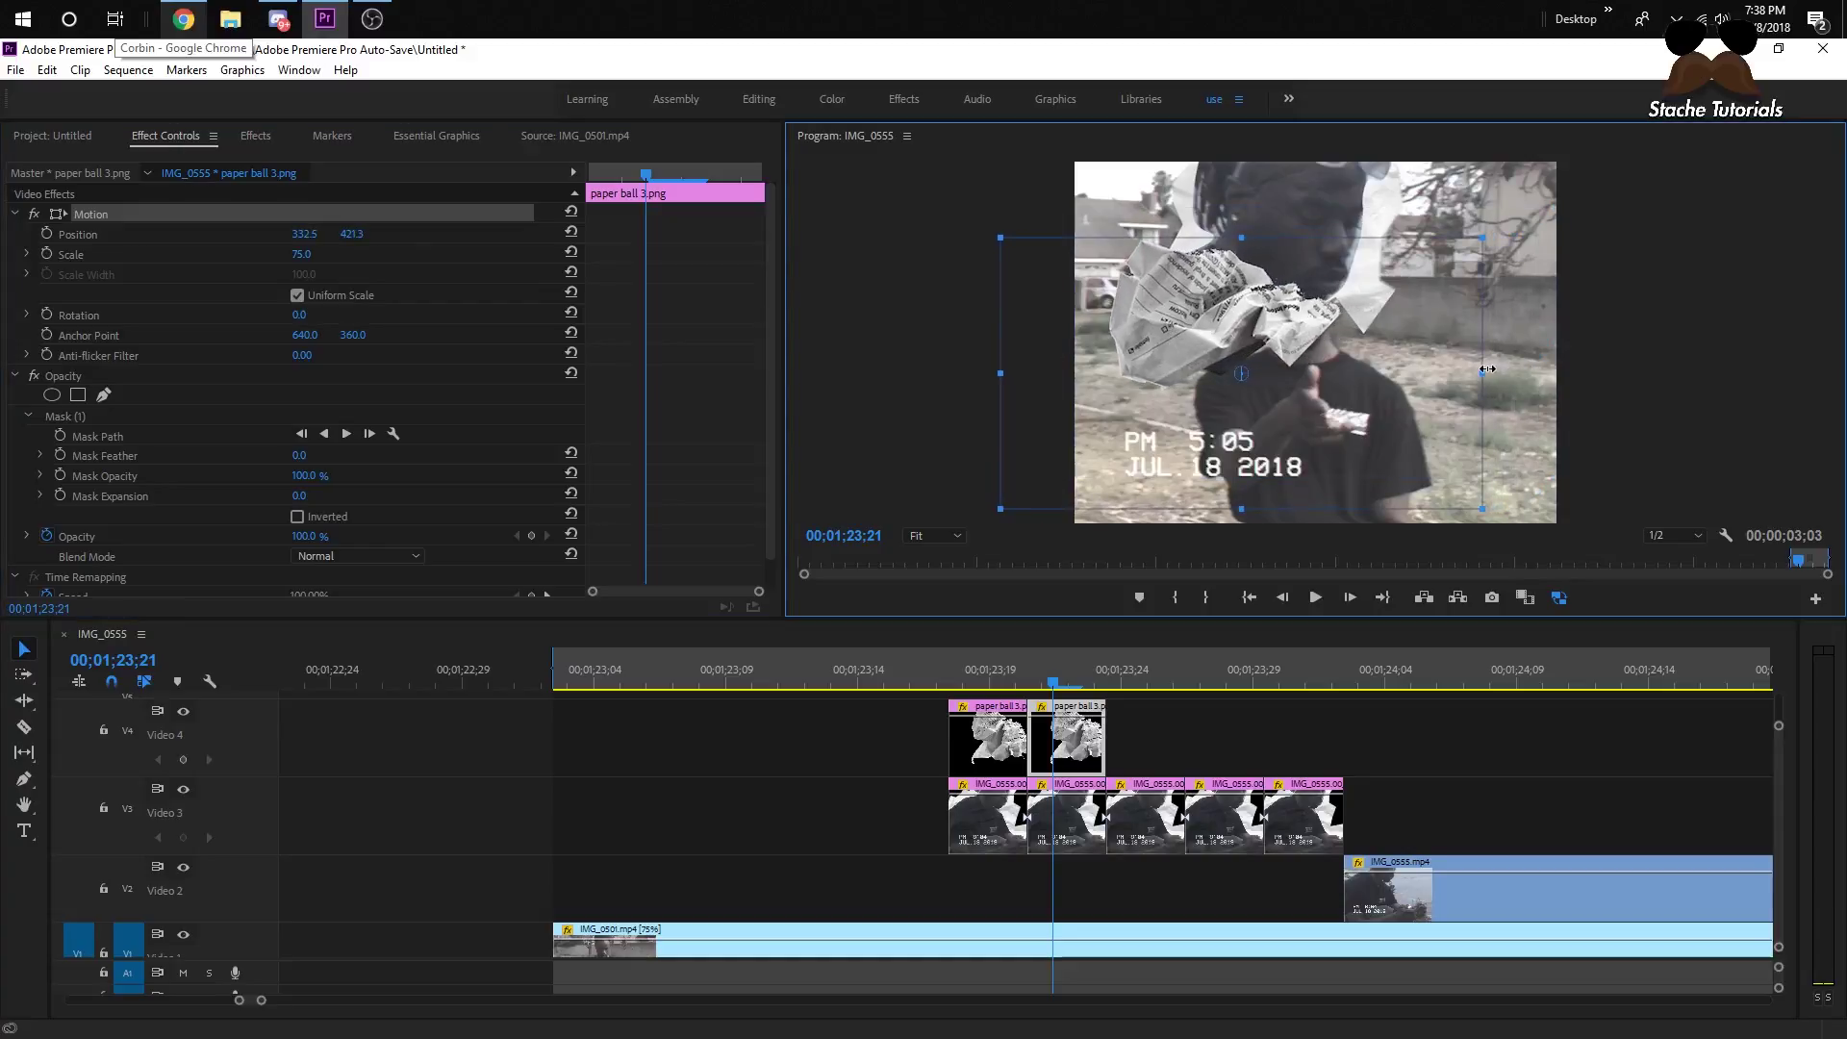
pyautogui.moveTo(1477, 505); pyautogui.dragTo(1506, 522)
pyautogui.moveTo(1186, 308); pyautogui.dragTo(1221, 325)
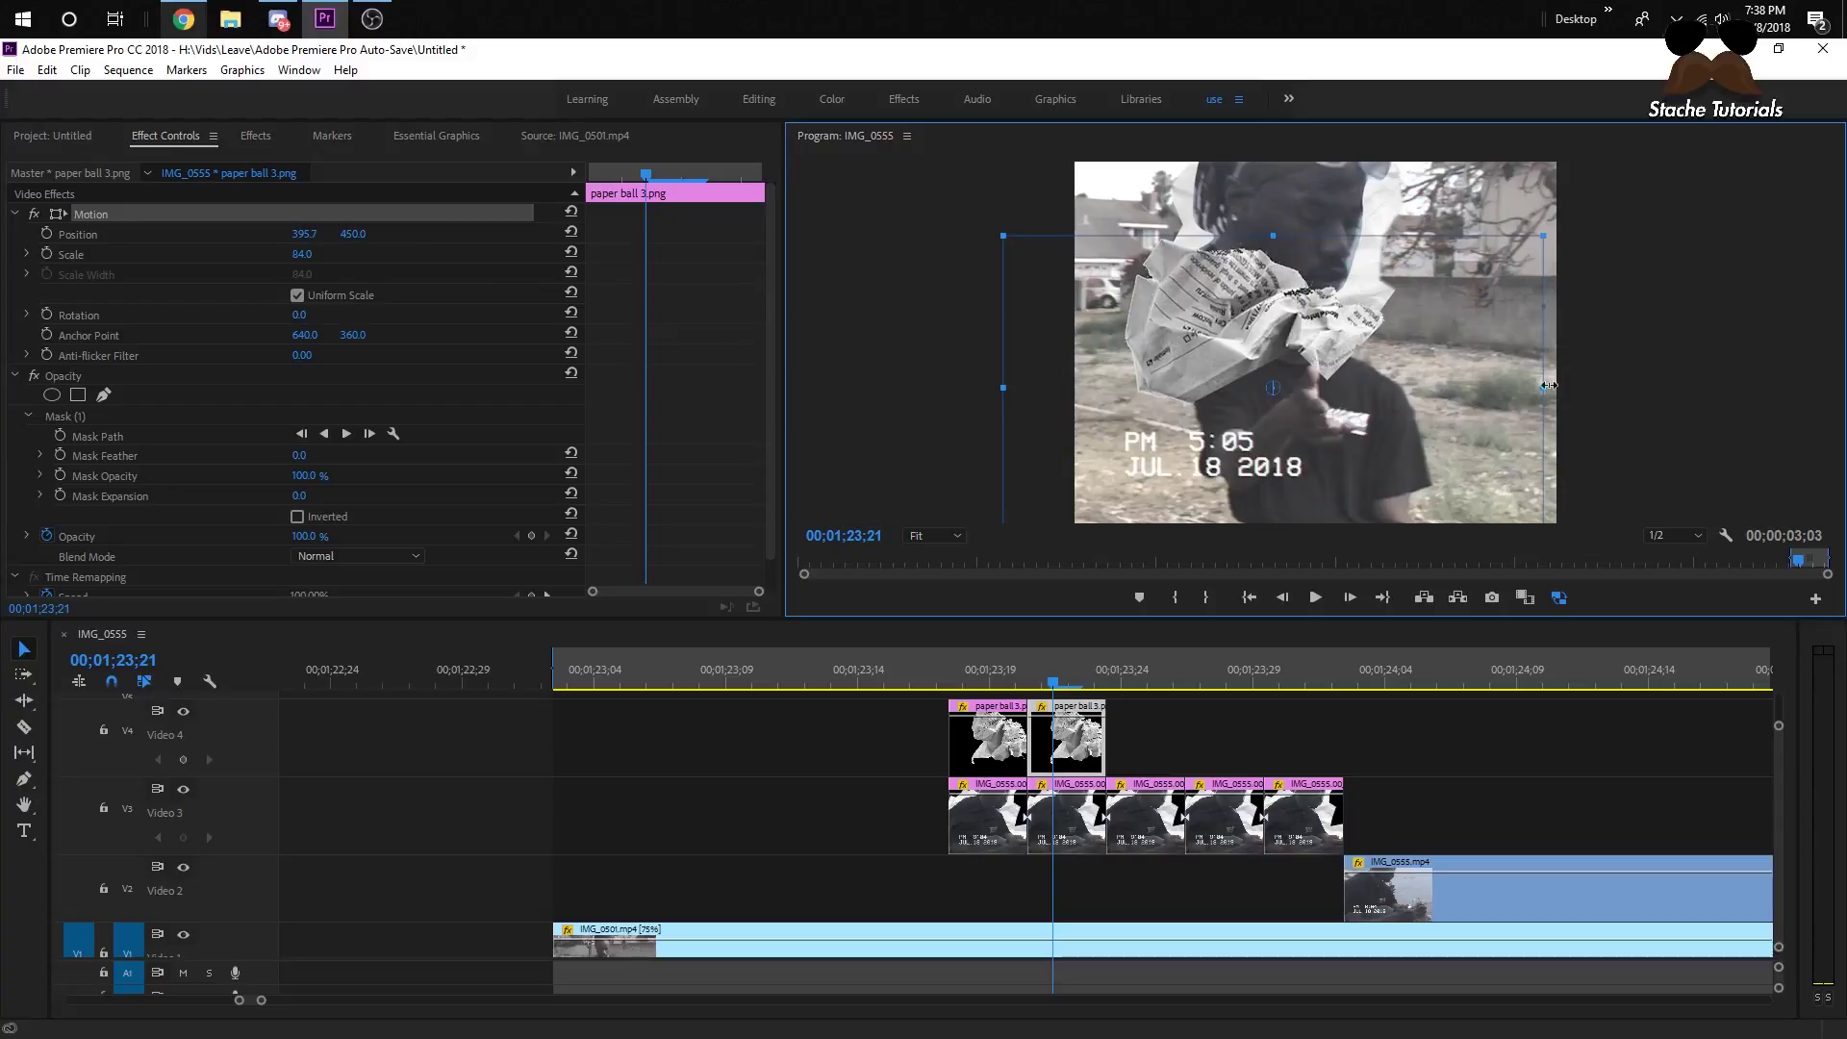
pyautogui.moveTo(1539, 239); pyautogui.dragTo(1568, 224)
pyautogui.moveTo(1247, 351); pyautogui.dragTo(1253, 354)
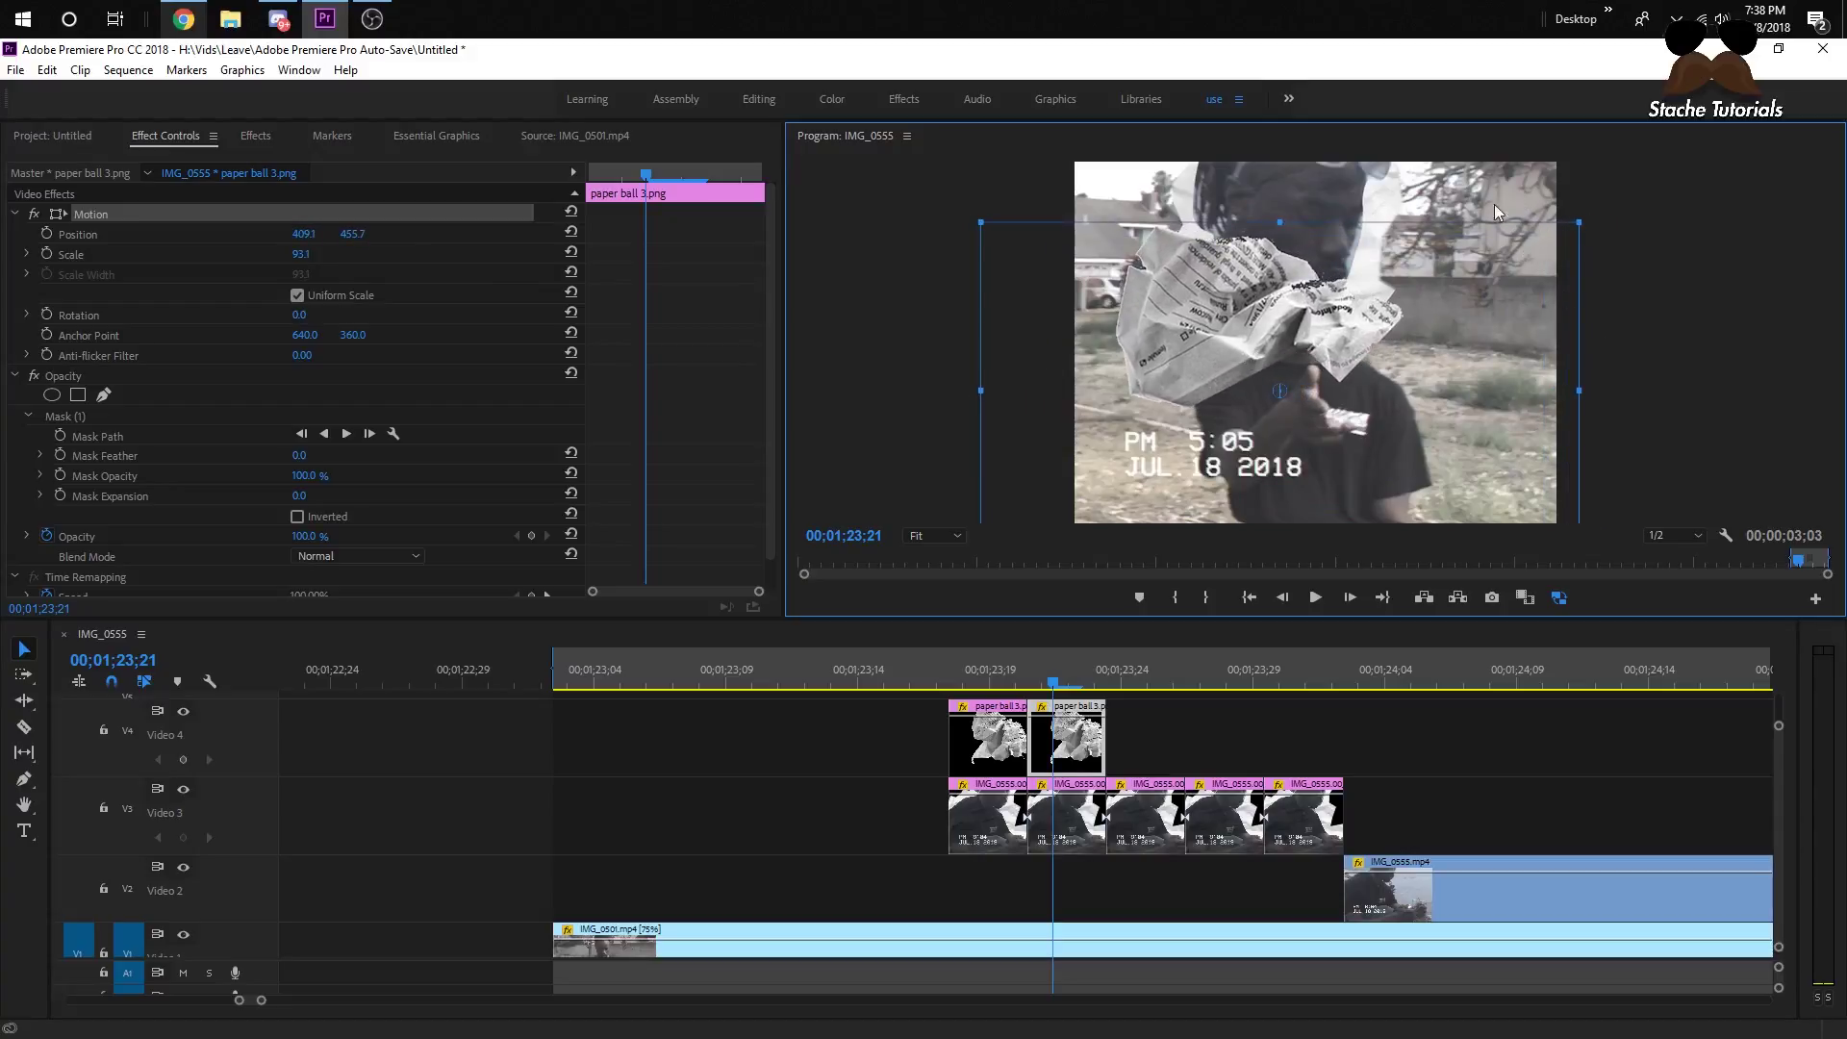
pyautogui.moveTo(962, 386); pyautogui.dragTo(966, 438)
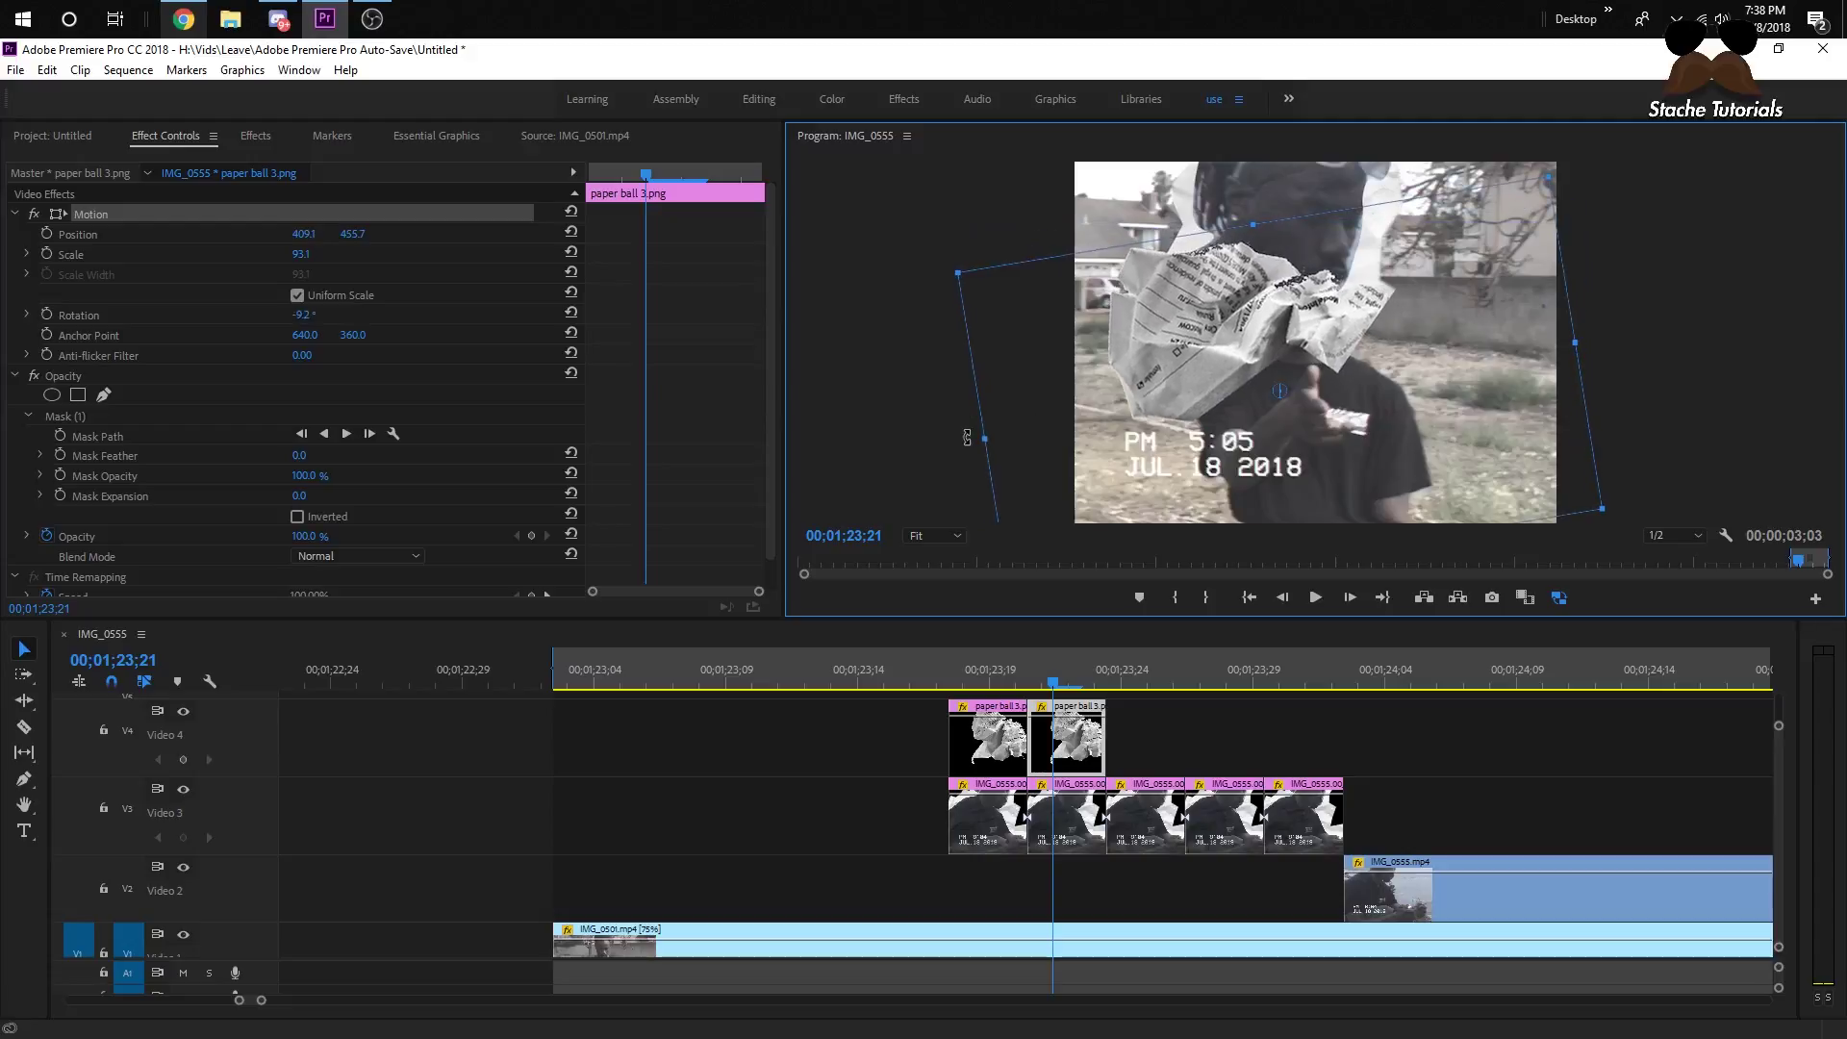
pyautogui.moveTo(1222, 409); pyautogui.dragTo(1239, 407)
# - Scrub the second paper ball clip and show its mask outline to examine how it covers the cutout
pyautogui.moveTo(1055, 683)
pyautogui.mouseDown()
pyautogui.moveTo(1012, 673)
pyautogui.moveTo(1060, 673)
pyautogui.mouseUp()
pyautogui.click(915, 734)
pyautogui.click(1069, 727)
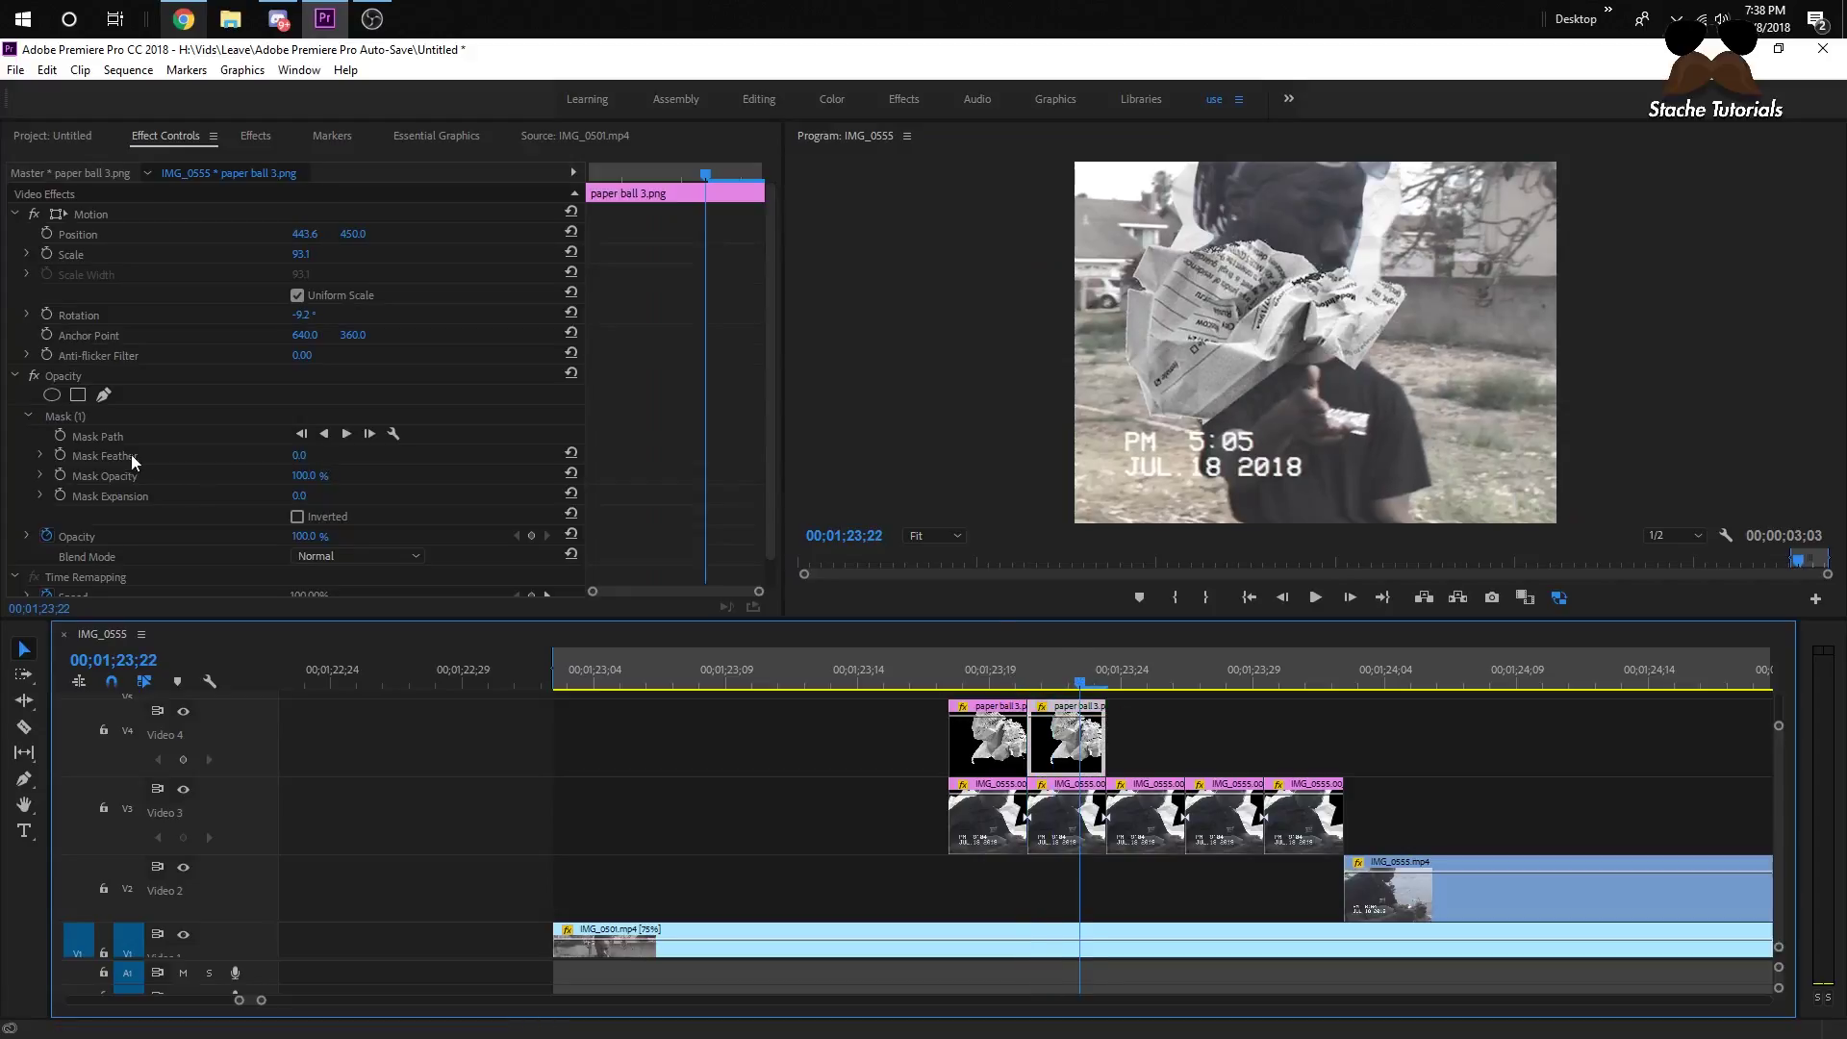
pyautogui.click(100, 415)
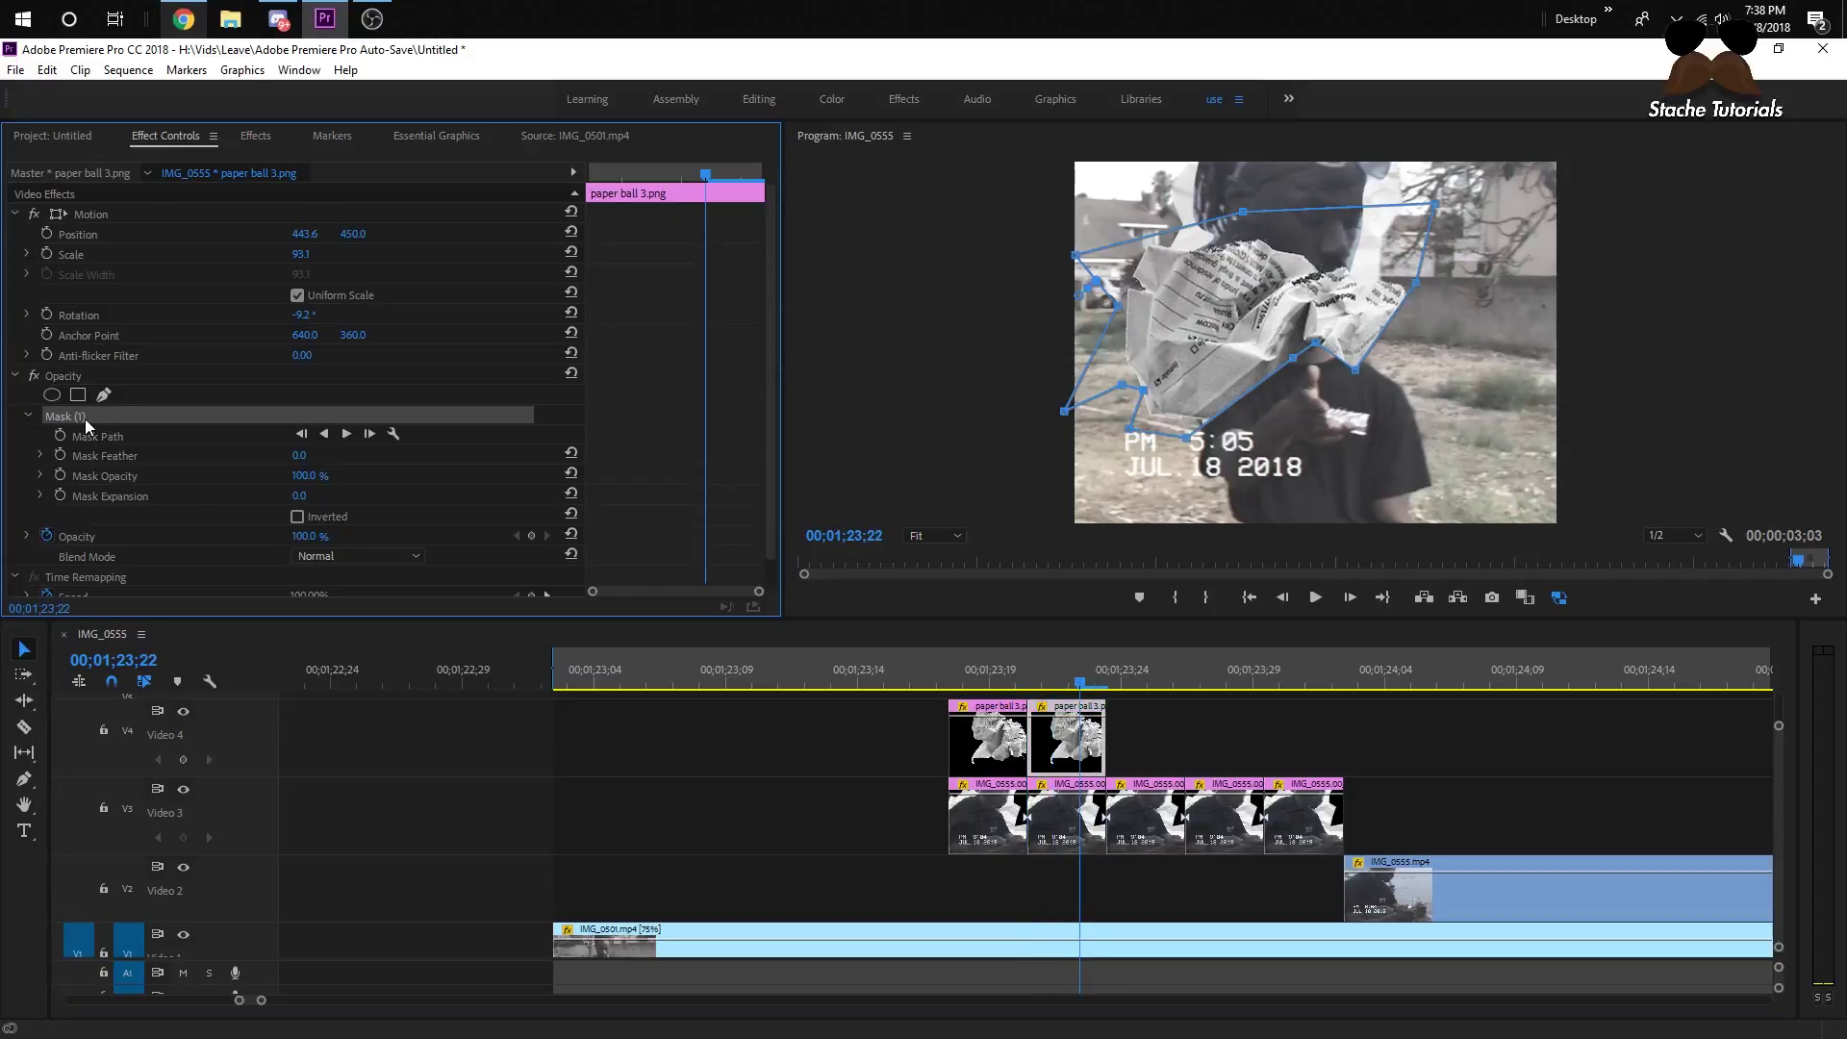
pyautogui.moveTo(1090, 688); pyautogui.dragTo(1046, 692)
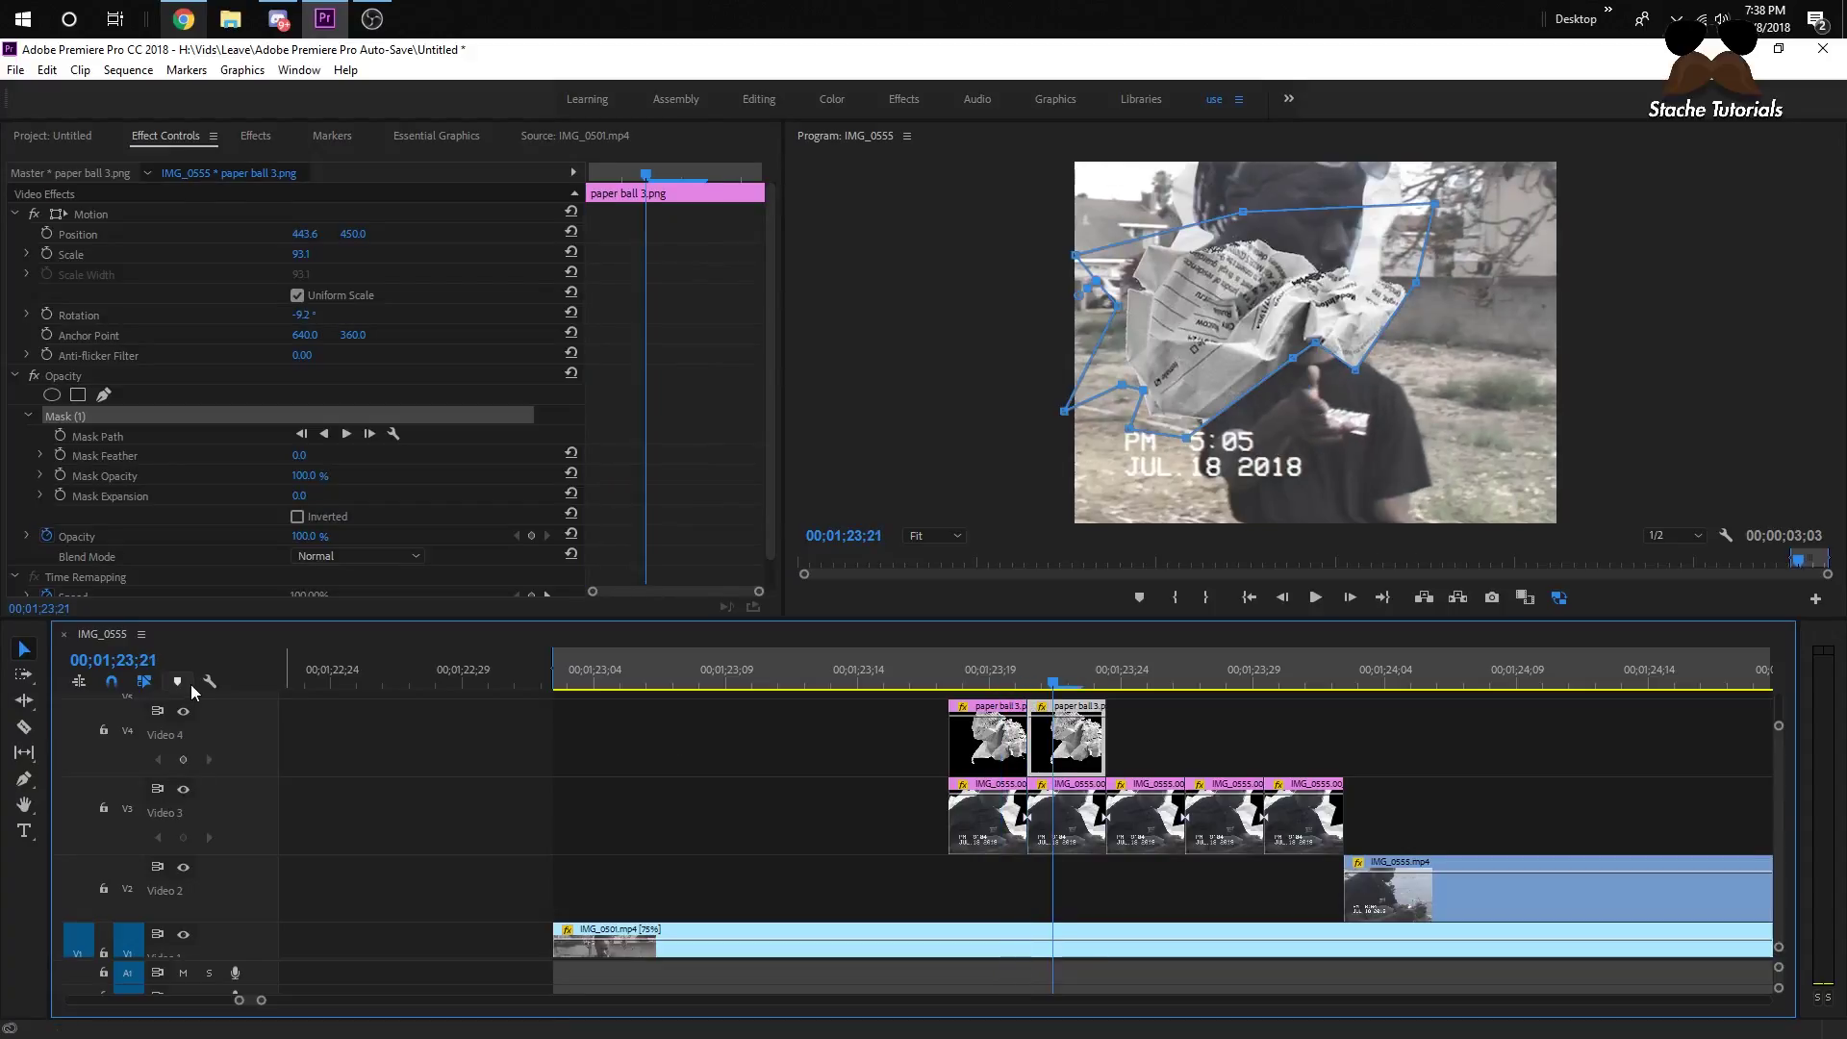
# - Switch the visibility of Video 4 off and on to compare the frame with and without the paper ball
pyautogui.click(181, 713)
pyautogui.click(181, 714)
pyautogui.click(181, 713)
pyautogui.click(181, 714)
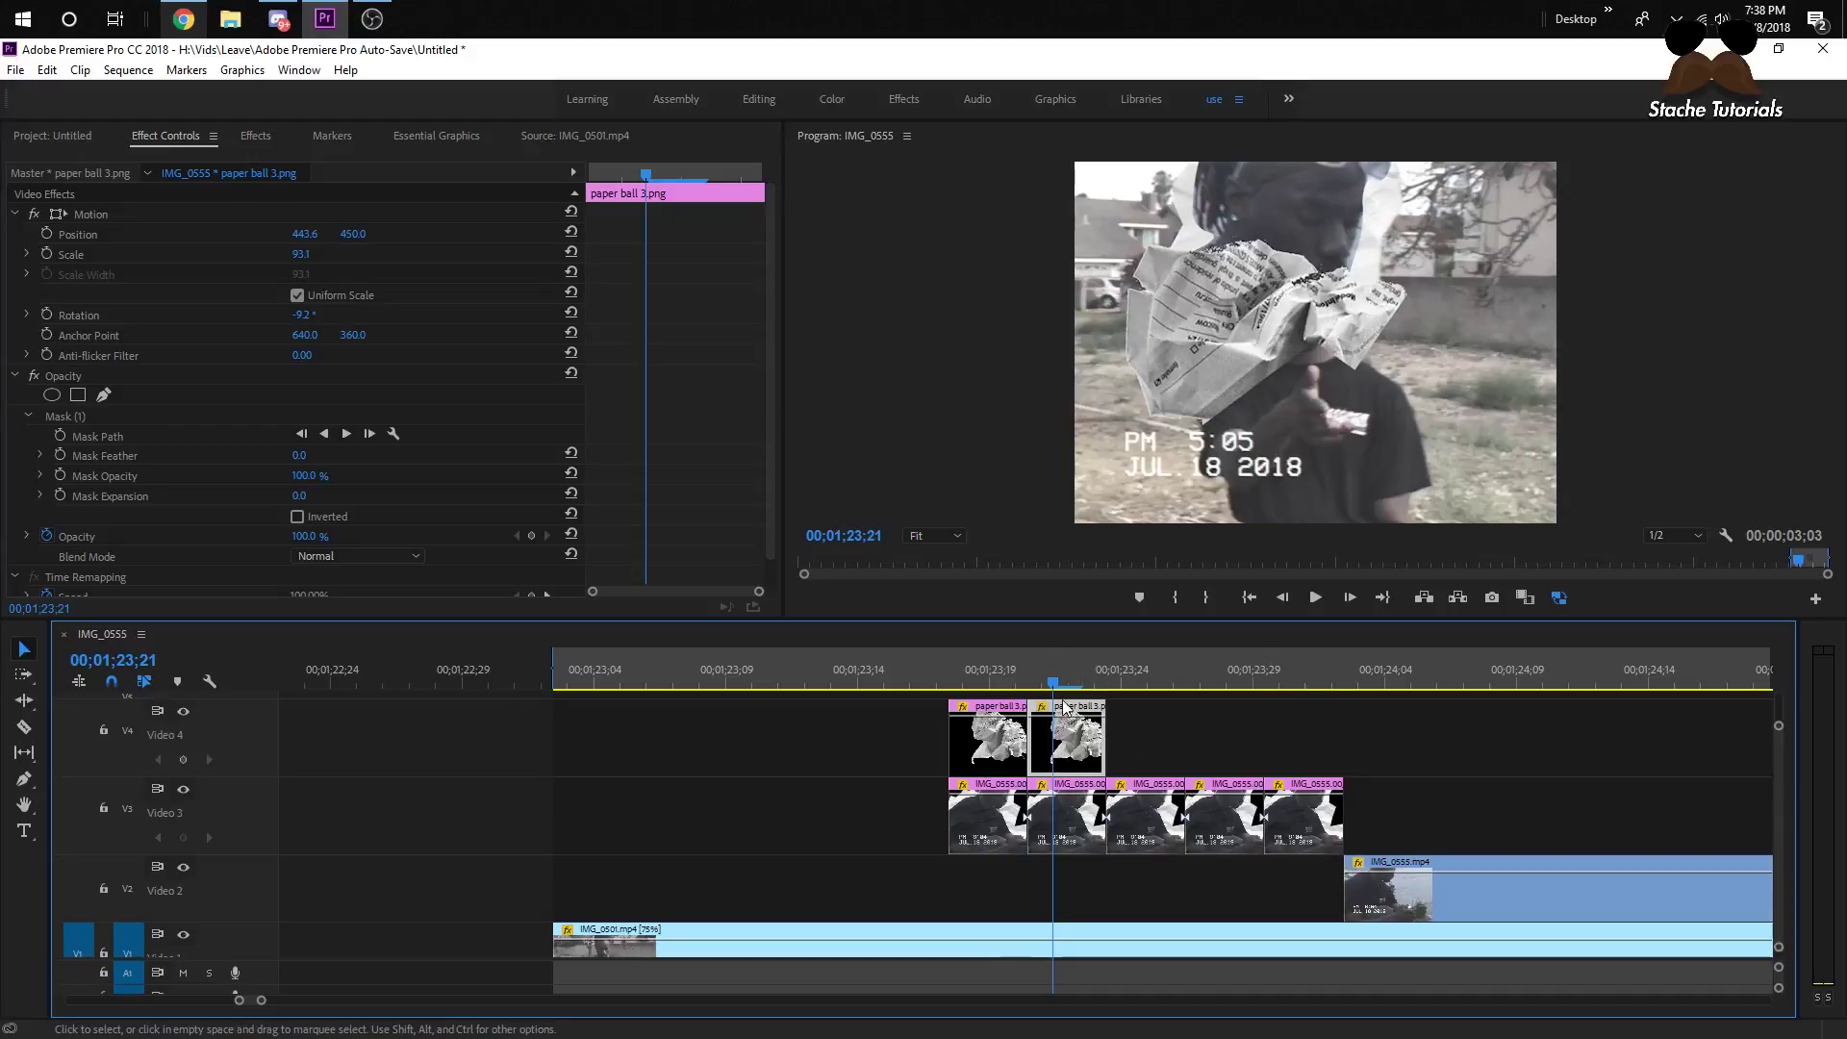
pyautogui.click(108, 416)
pyautogui.press('Delete')
pyautogui.click(89, 378)
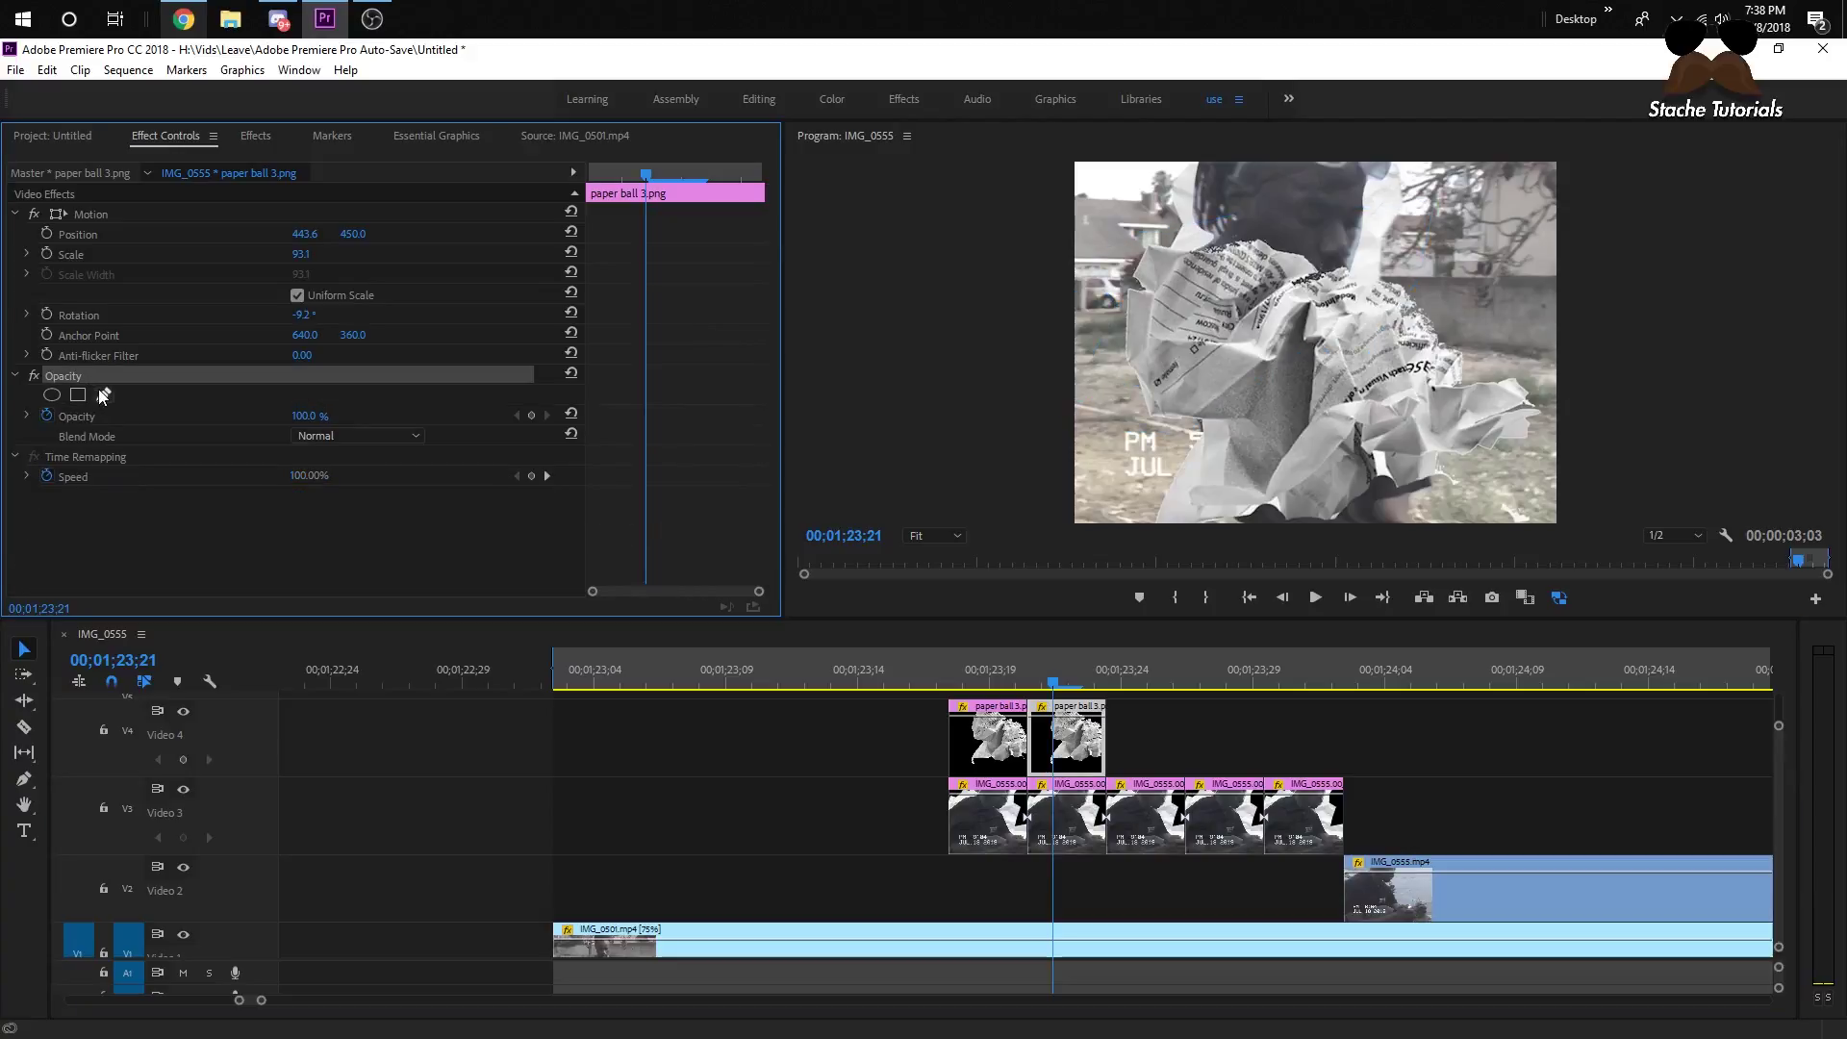
pyautogui.hotkey('ctrl', 'z')
# - Set the second paper ball's scale to 91.0 and scrub across the clip to check its coverage
pyautogui.click(1088, 742)
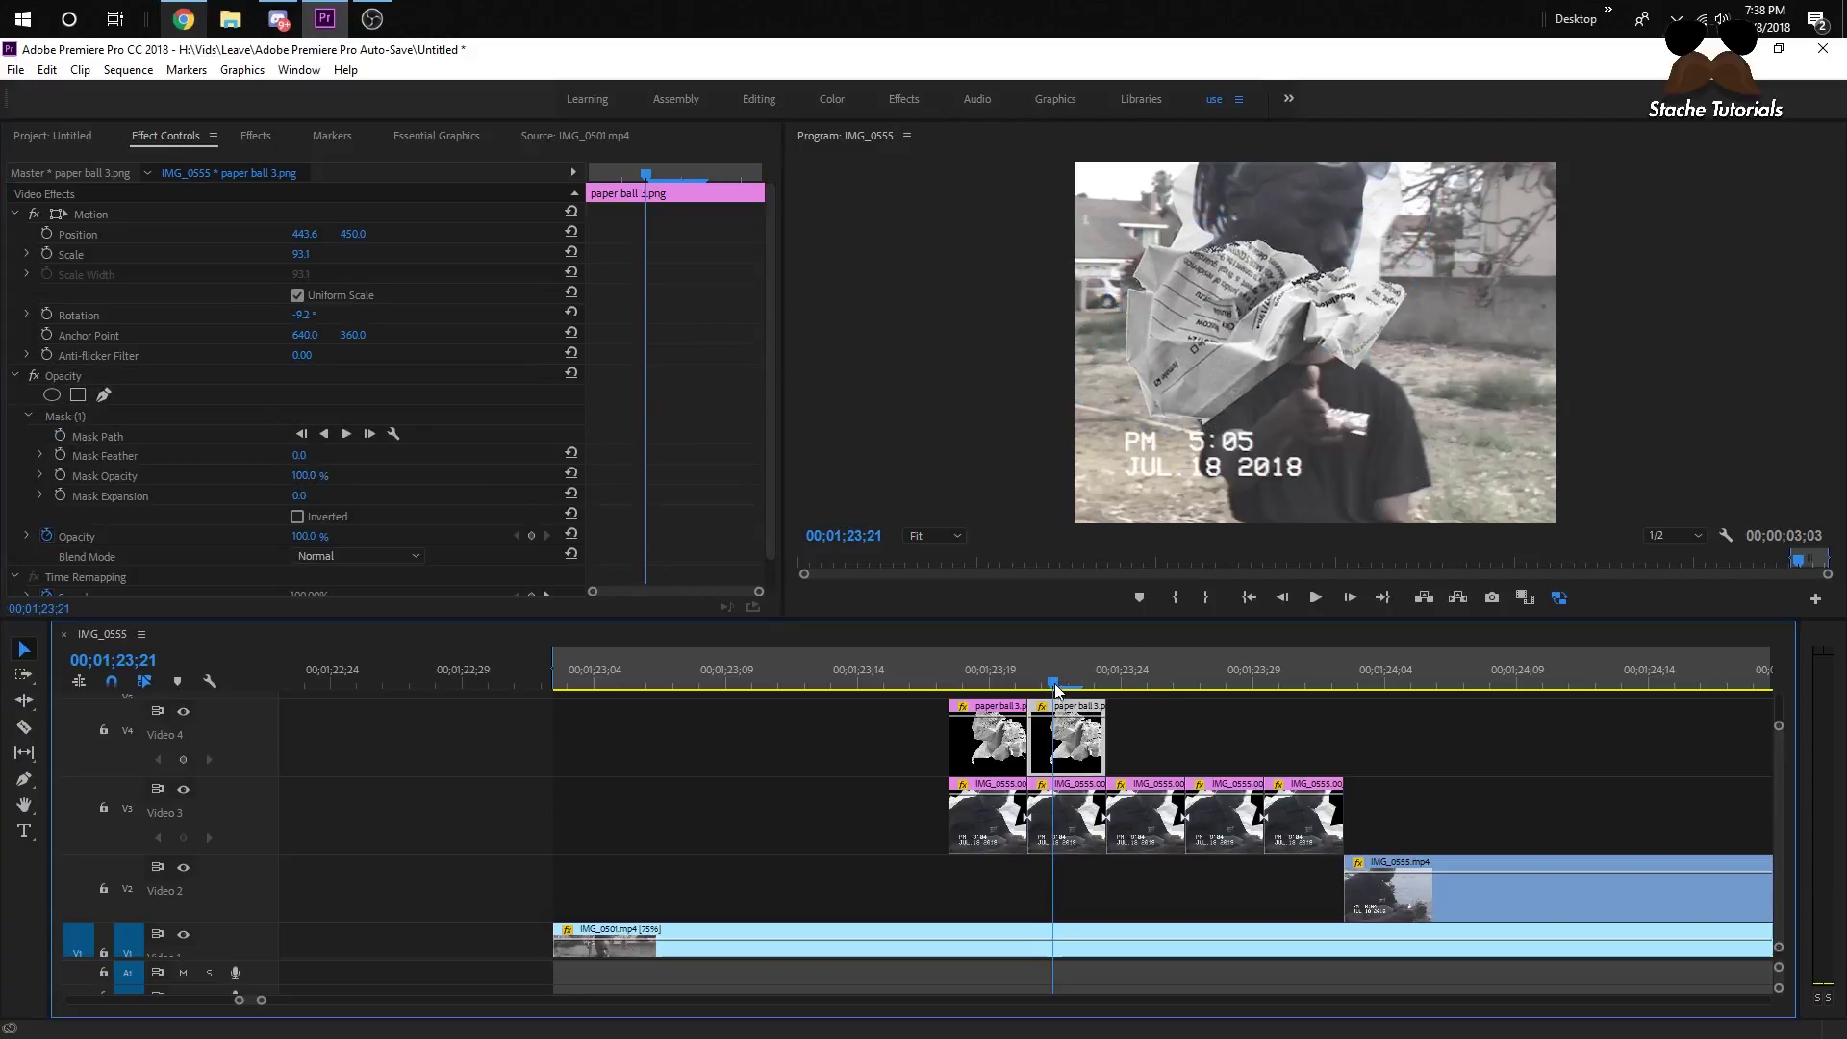
pyautogui.click(1220, 317)
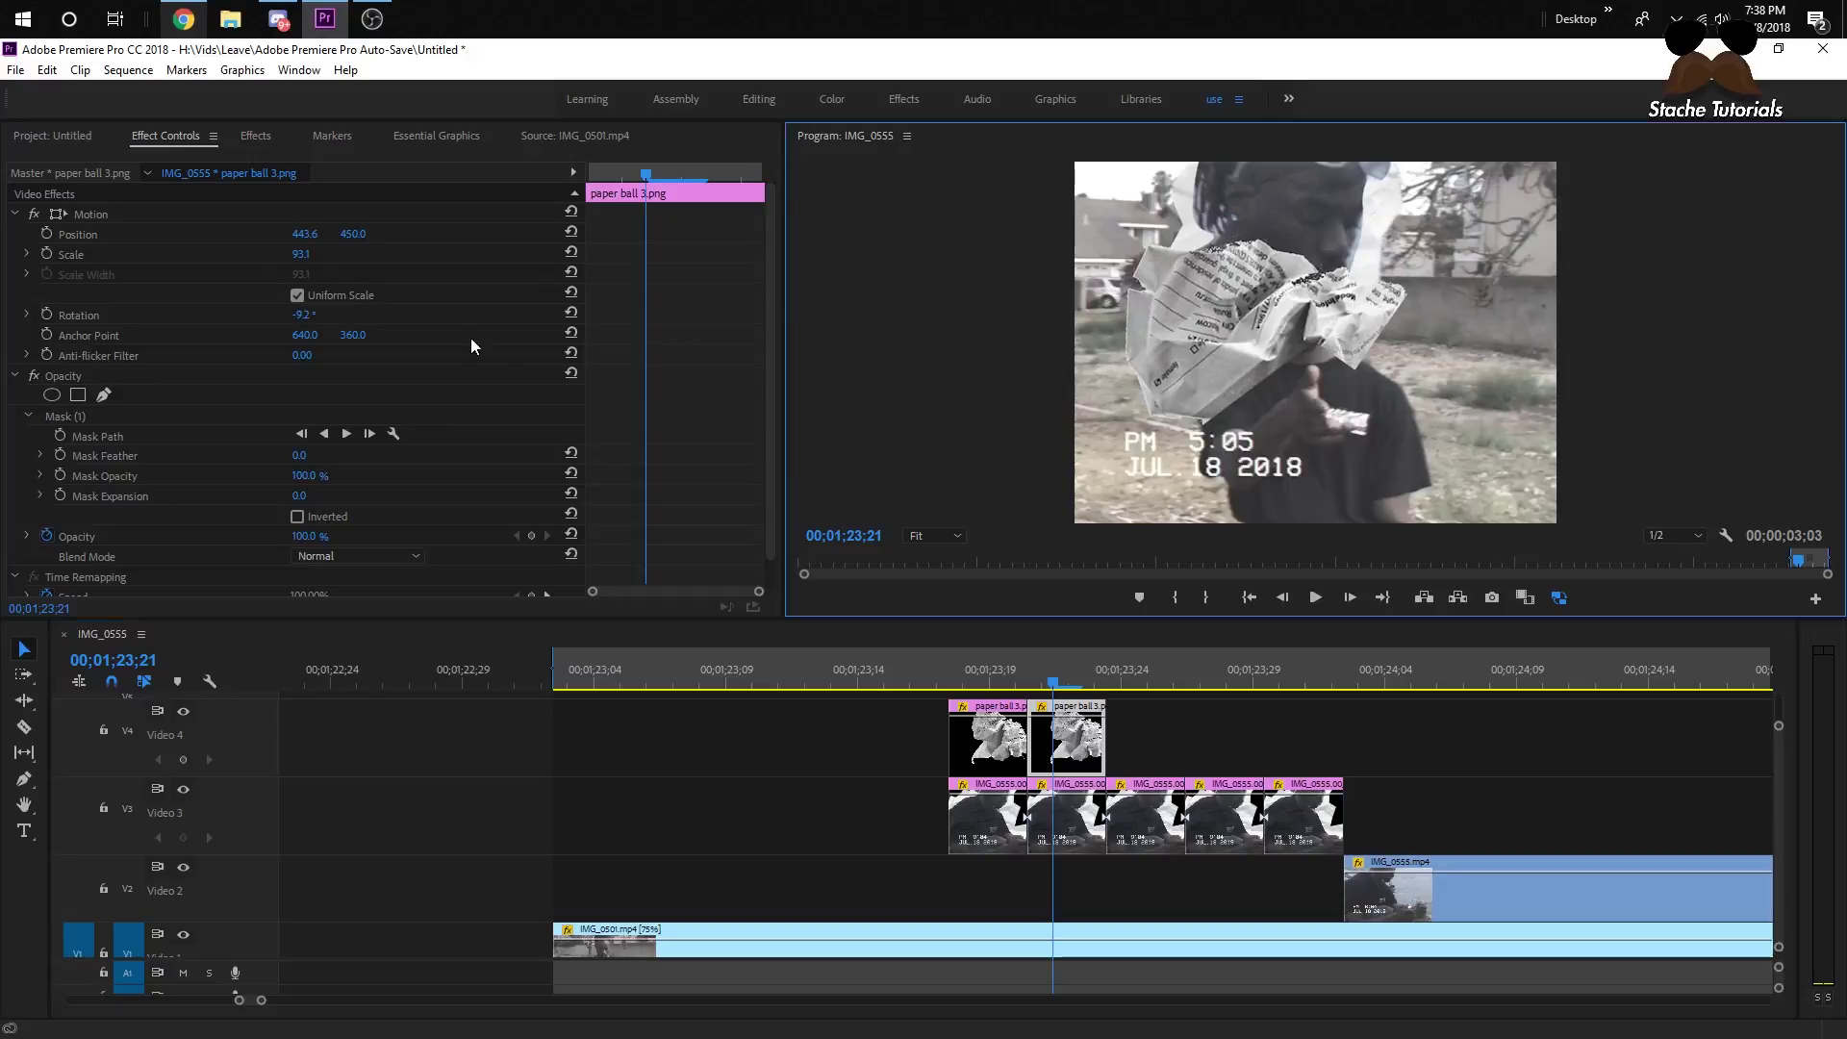
pyautogui.click(86, 214)
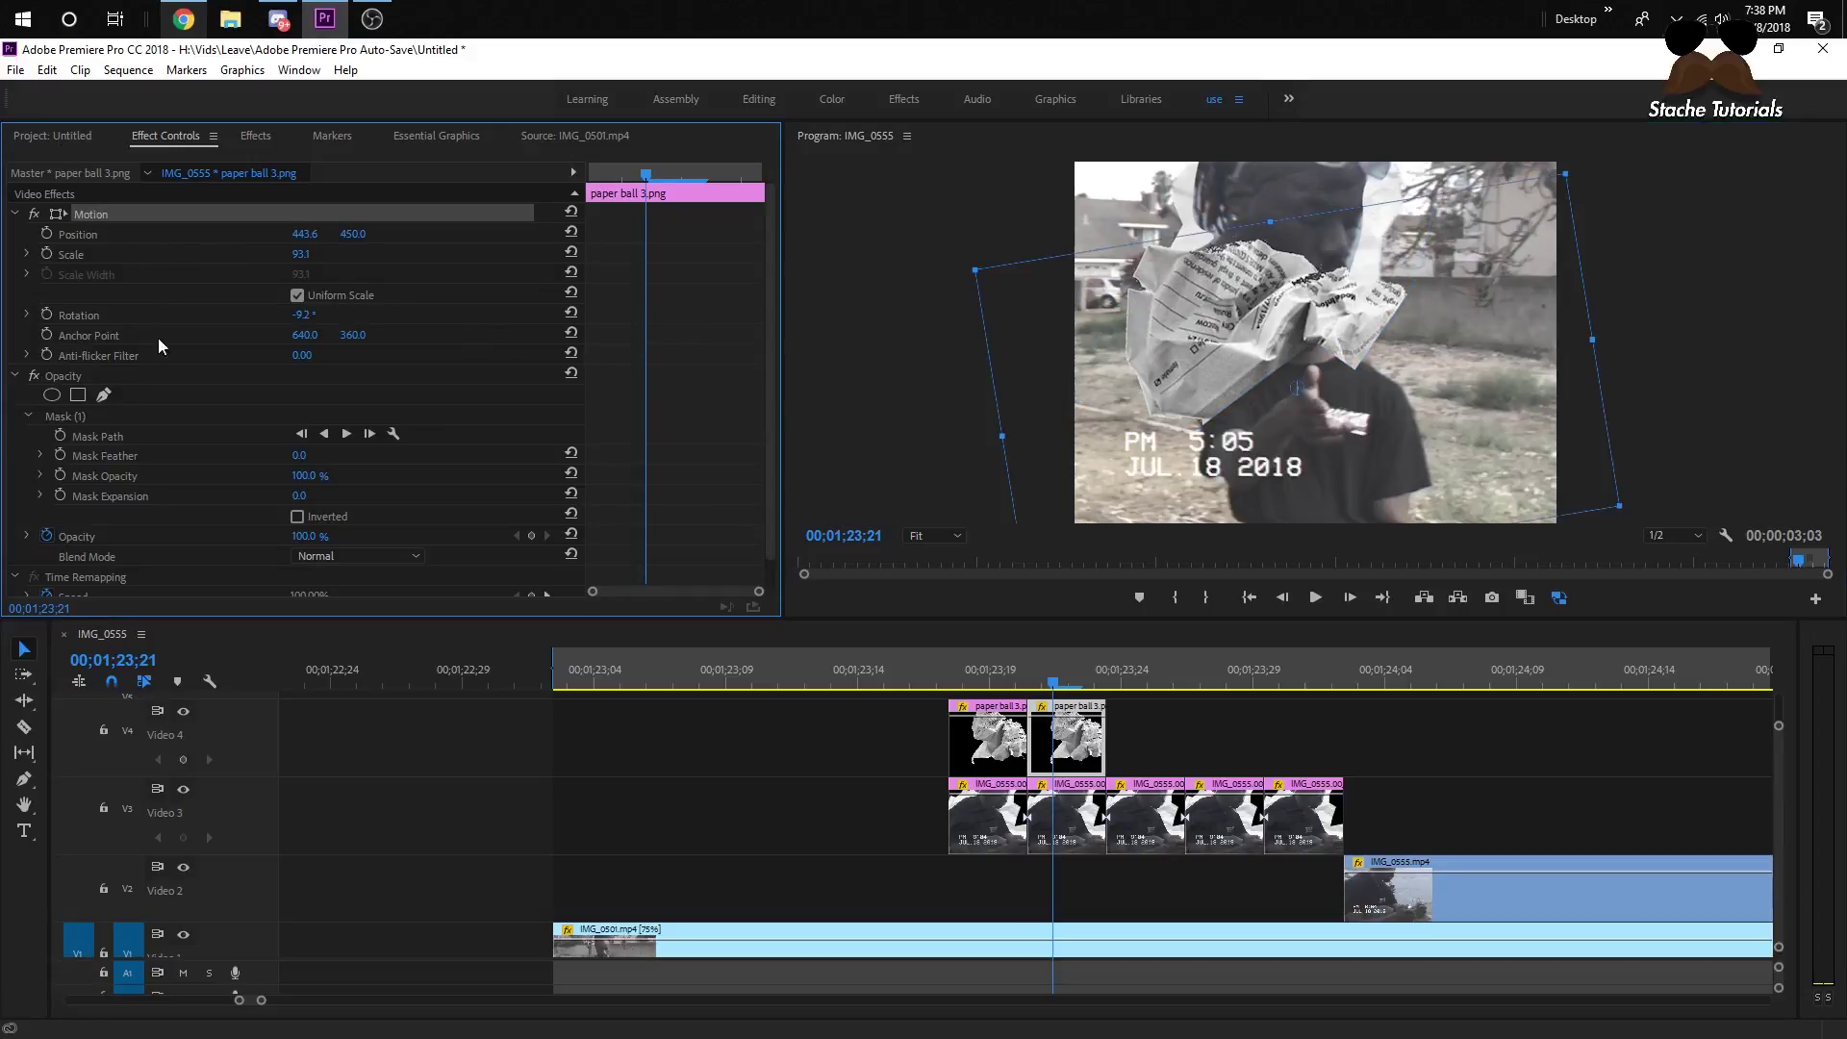
pyautogui.click(99, 260)
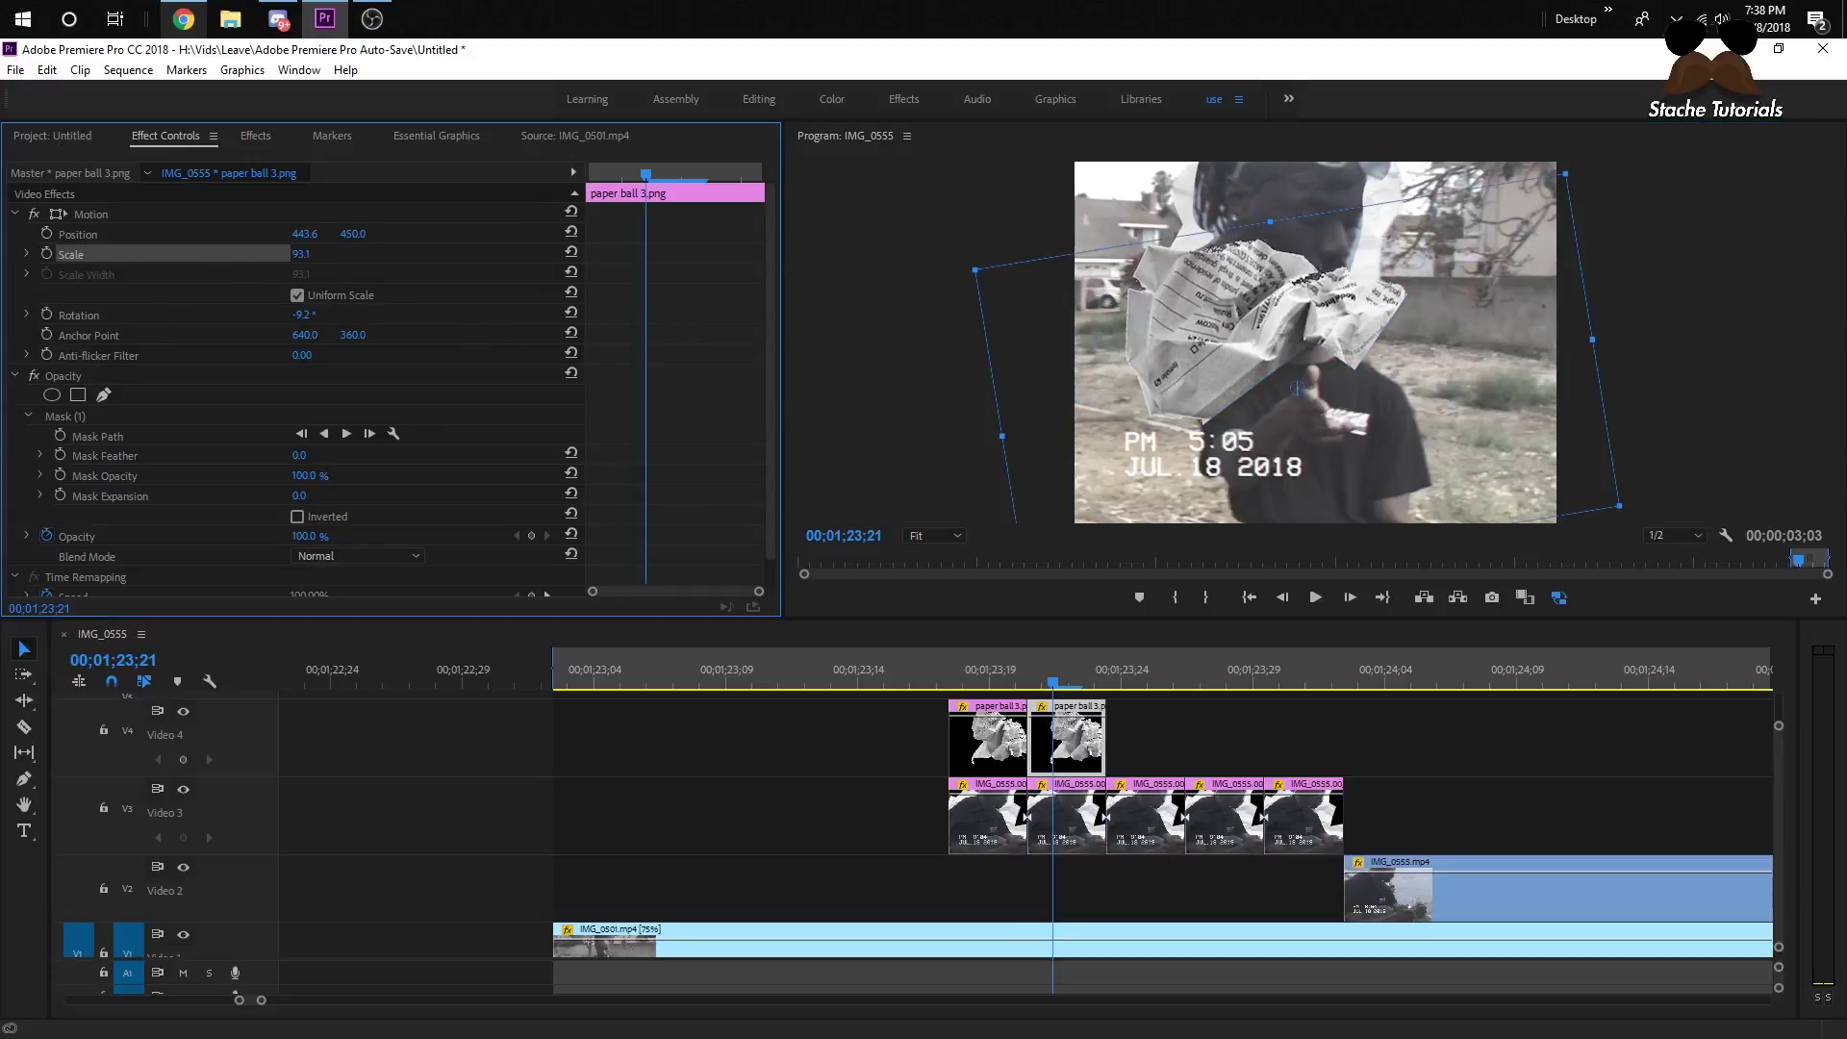
pyautogui.moveTo(301, 254)
pyautogui.mouseDown()
pyautogui.moveTo(221, 254)
pyautogui.moveTo(299, 254)
pyautogui.mouseUp()
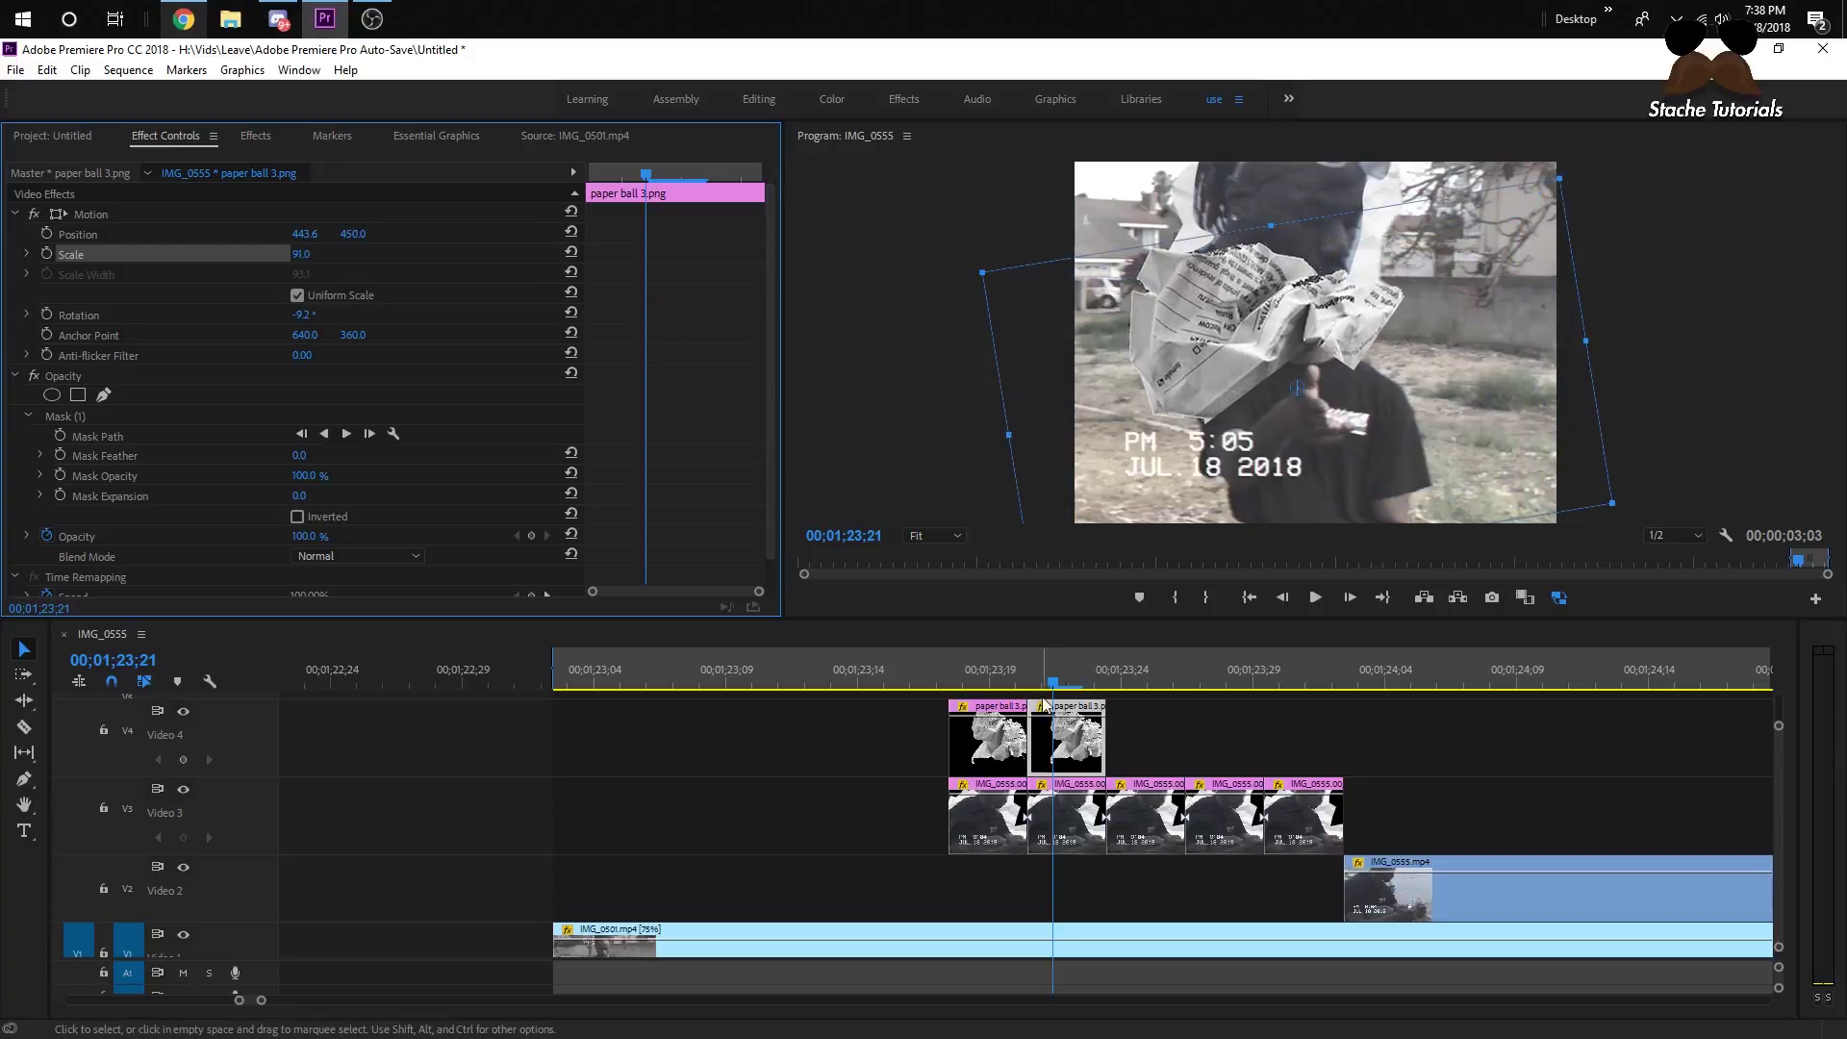
pyautogui.moveTo(1029, 677)
pyautogui.mouseDown()
pyautogui.moveTo(987, 666)
pyautogui.moveTo(1053, 679)
pyautogui.mouseUp()
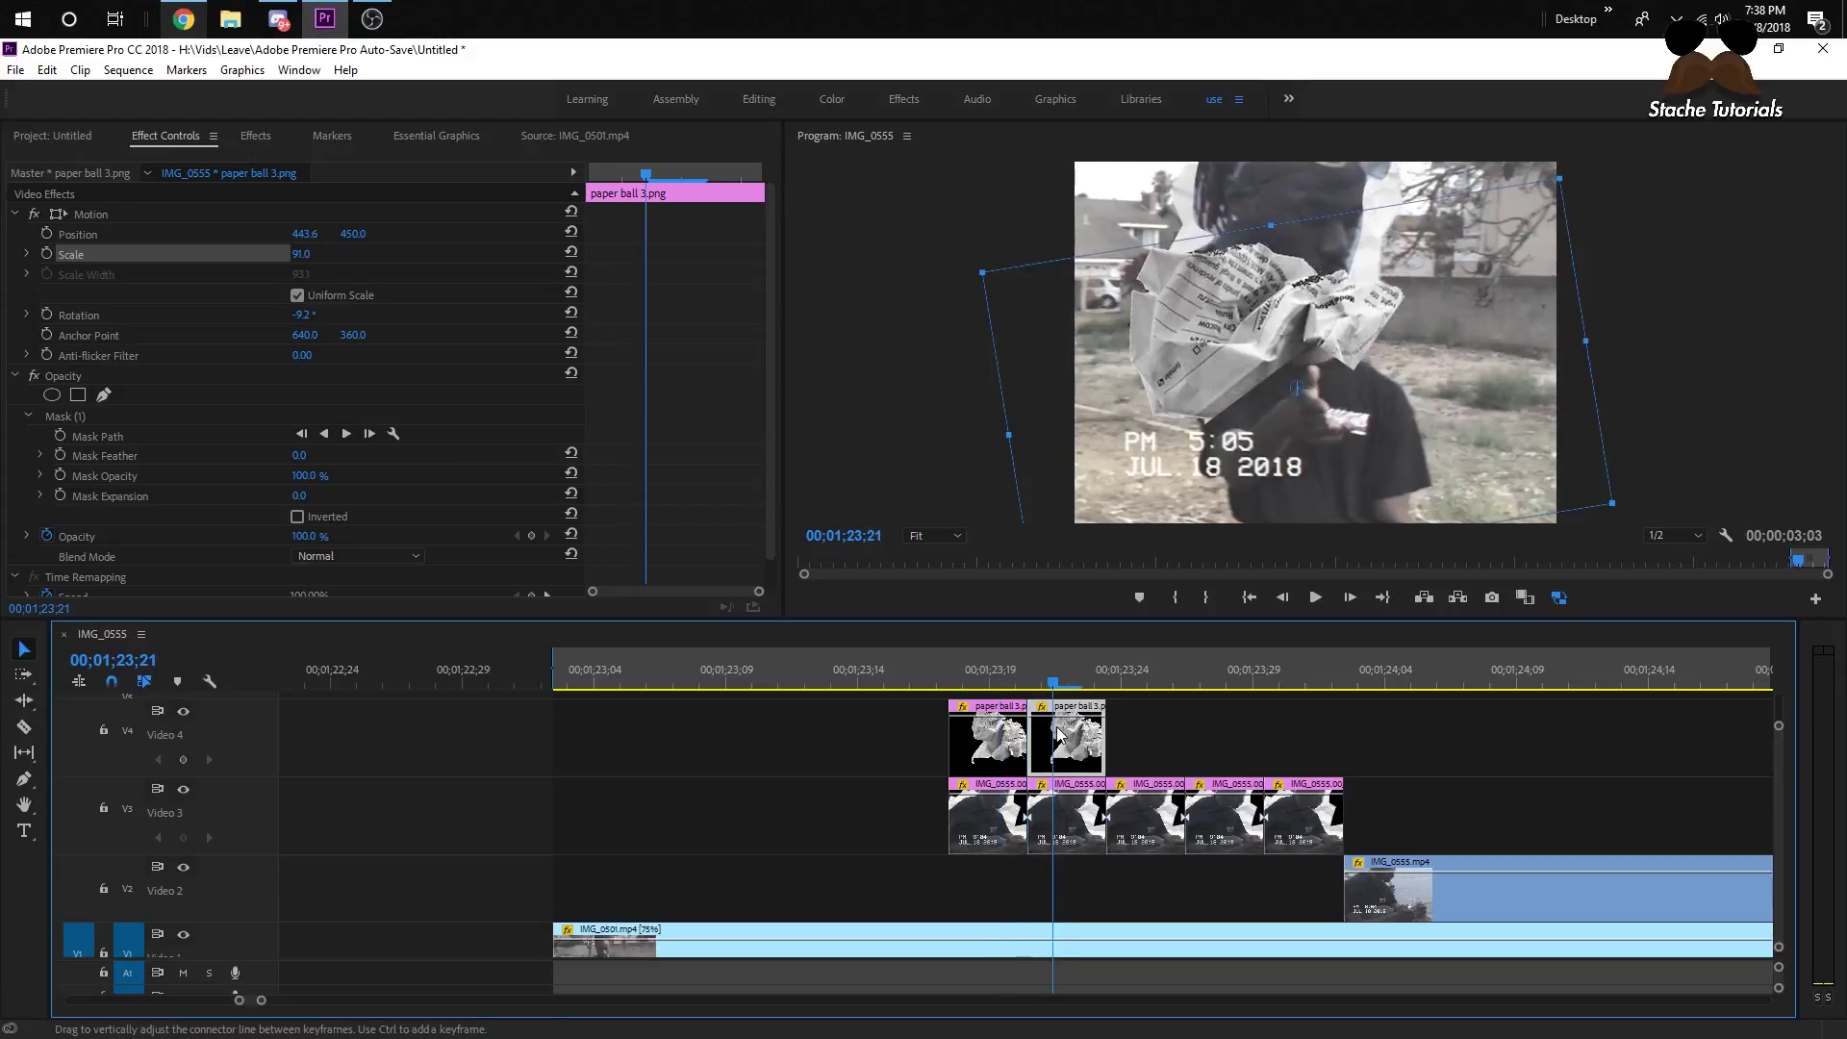
# - Remove the second paper ball's mask, move the clip to position 366.9, 480.6, and paste the copied mask back onto its opacity
pyautogui.click(92, 416)
pyautogui.press('Delete')
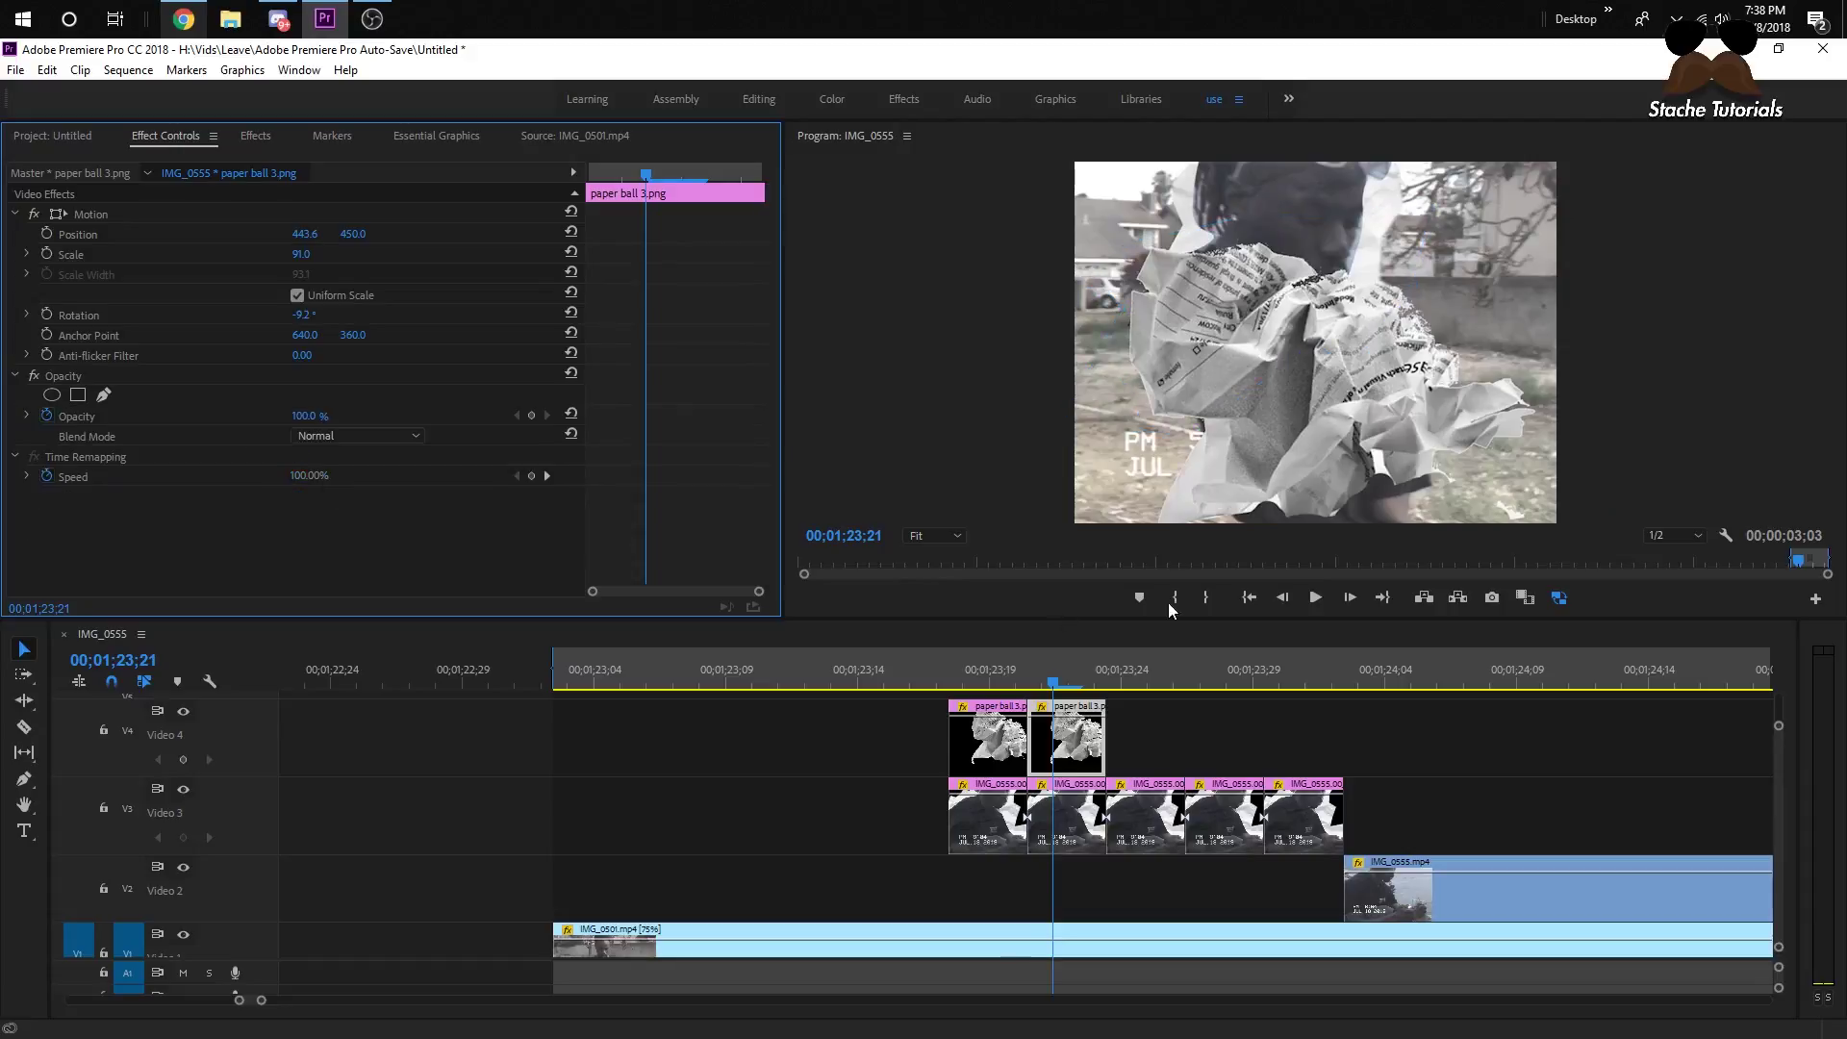
pyautogui.click(1312, 412)
pyautogui.click(247, 235)
pyautogui.moveTo(1256, 412); pyautogui.dragTo(1219, 429)
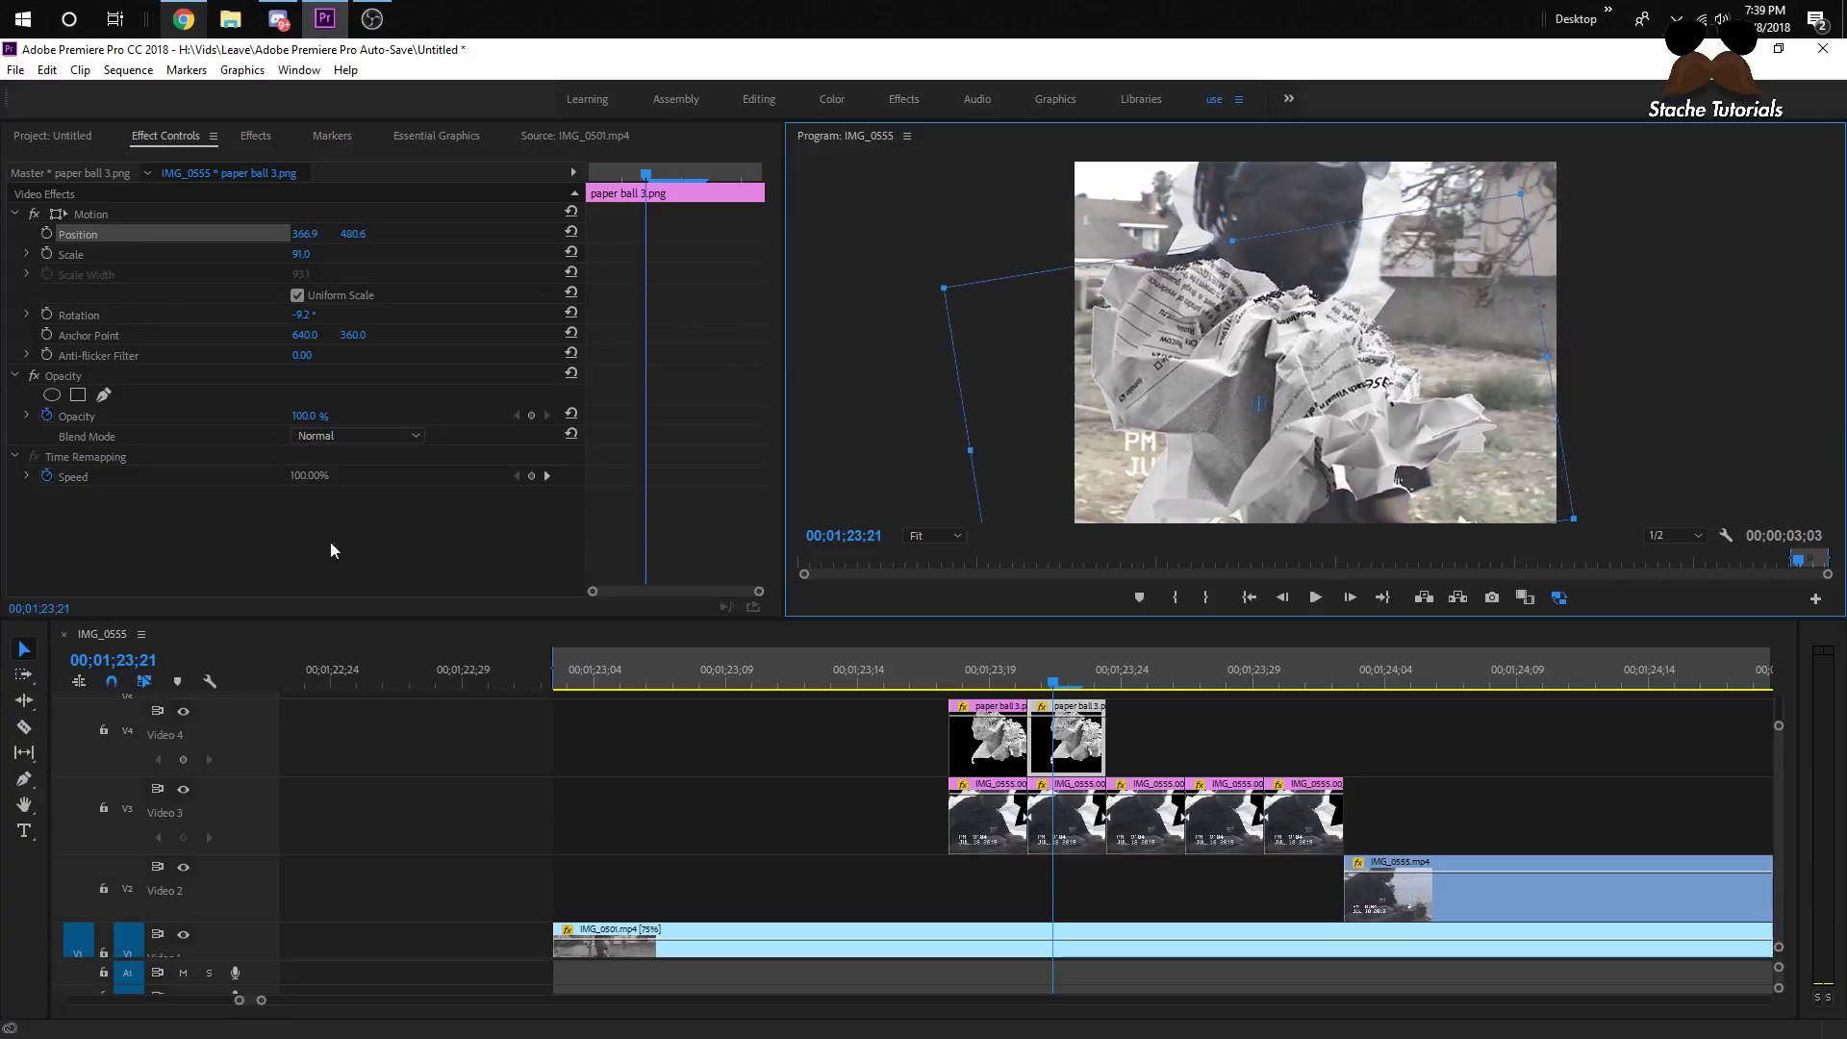
pyautogui.click(99, 385)
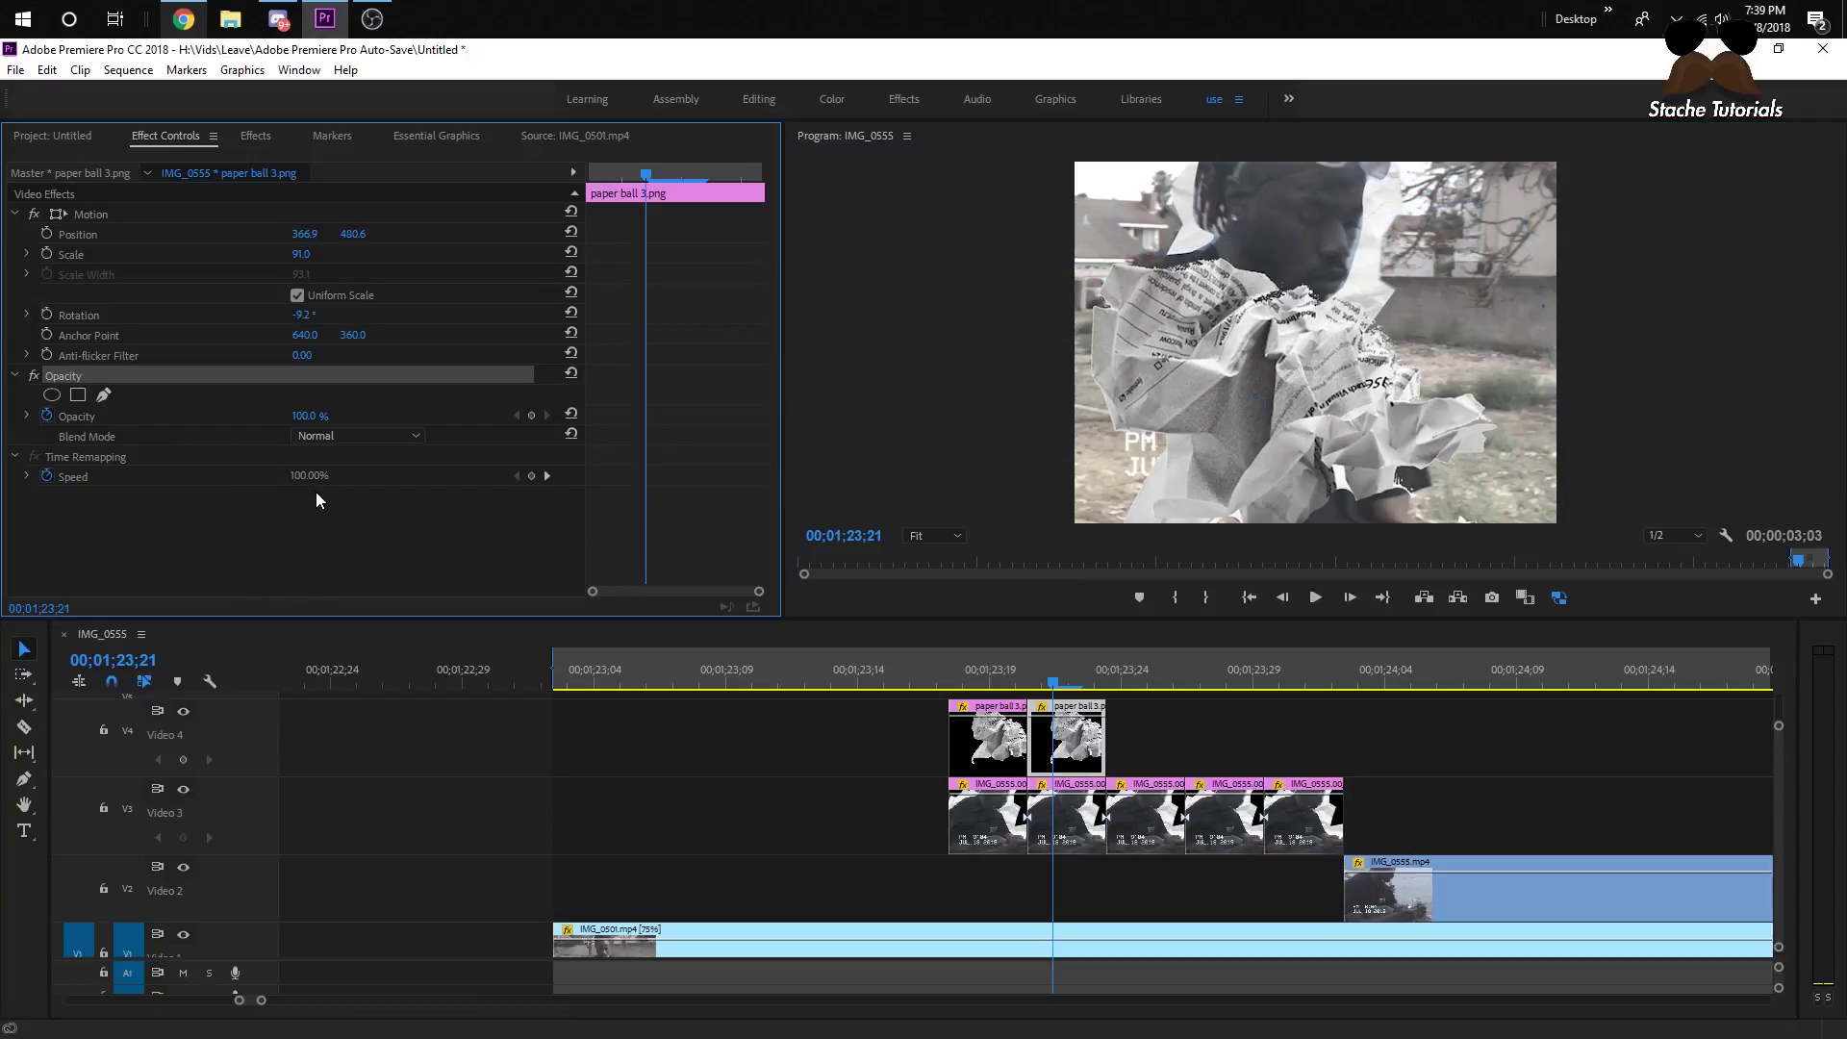
pyautogui.hotkey('ctrl', 'v')
# - Duplicate the second paper ball clip on Video 4 directly above the third masked piece
pyautogui.moveTo(1060, 694); pyautogui.dragTo(1158, 675)
pyautogui.click(1075, 765)
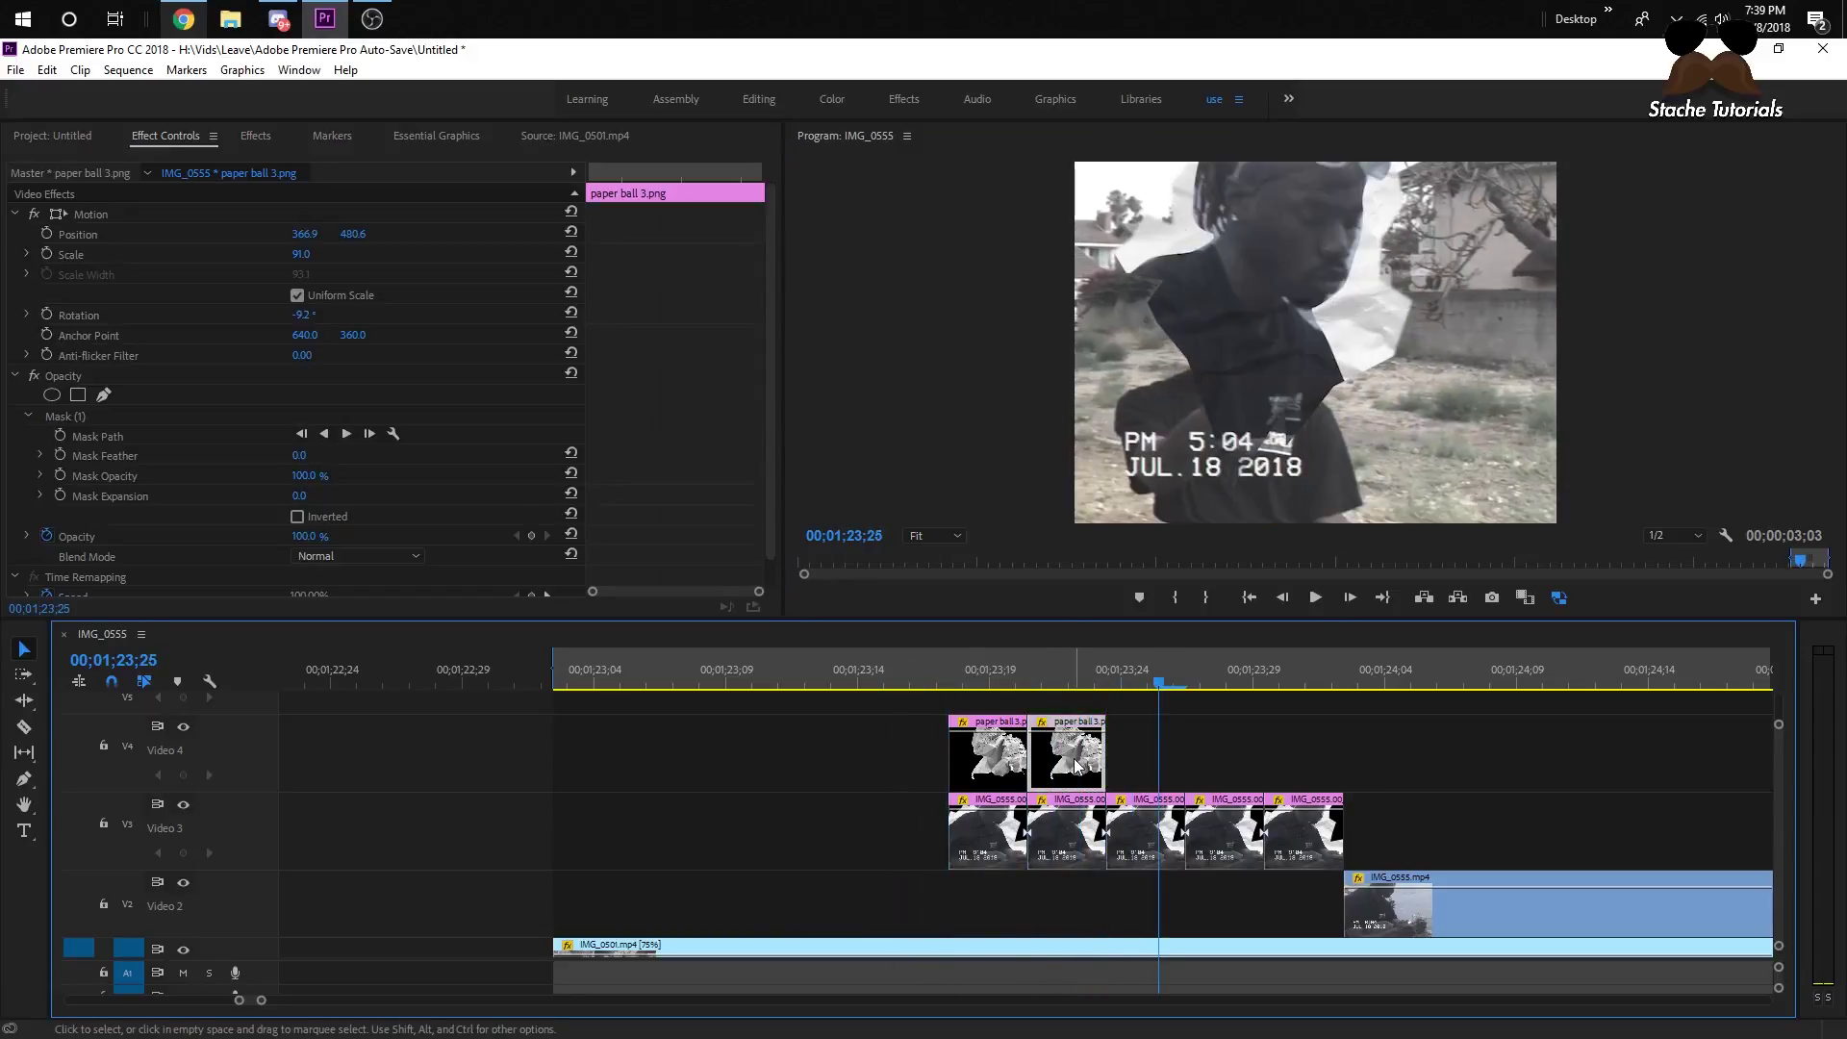
pyautogui.moveTo(1082, 762); pyautogui.dragTo(1122, 758)
pyautogui.hotkey('ctrl', 'z')
pyautogui.click(1214, 681)
pyautogui.click(1163, 672)
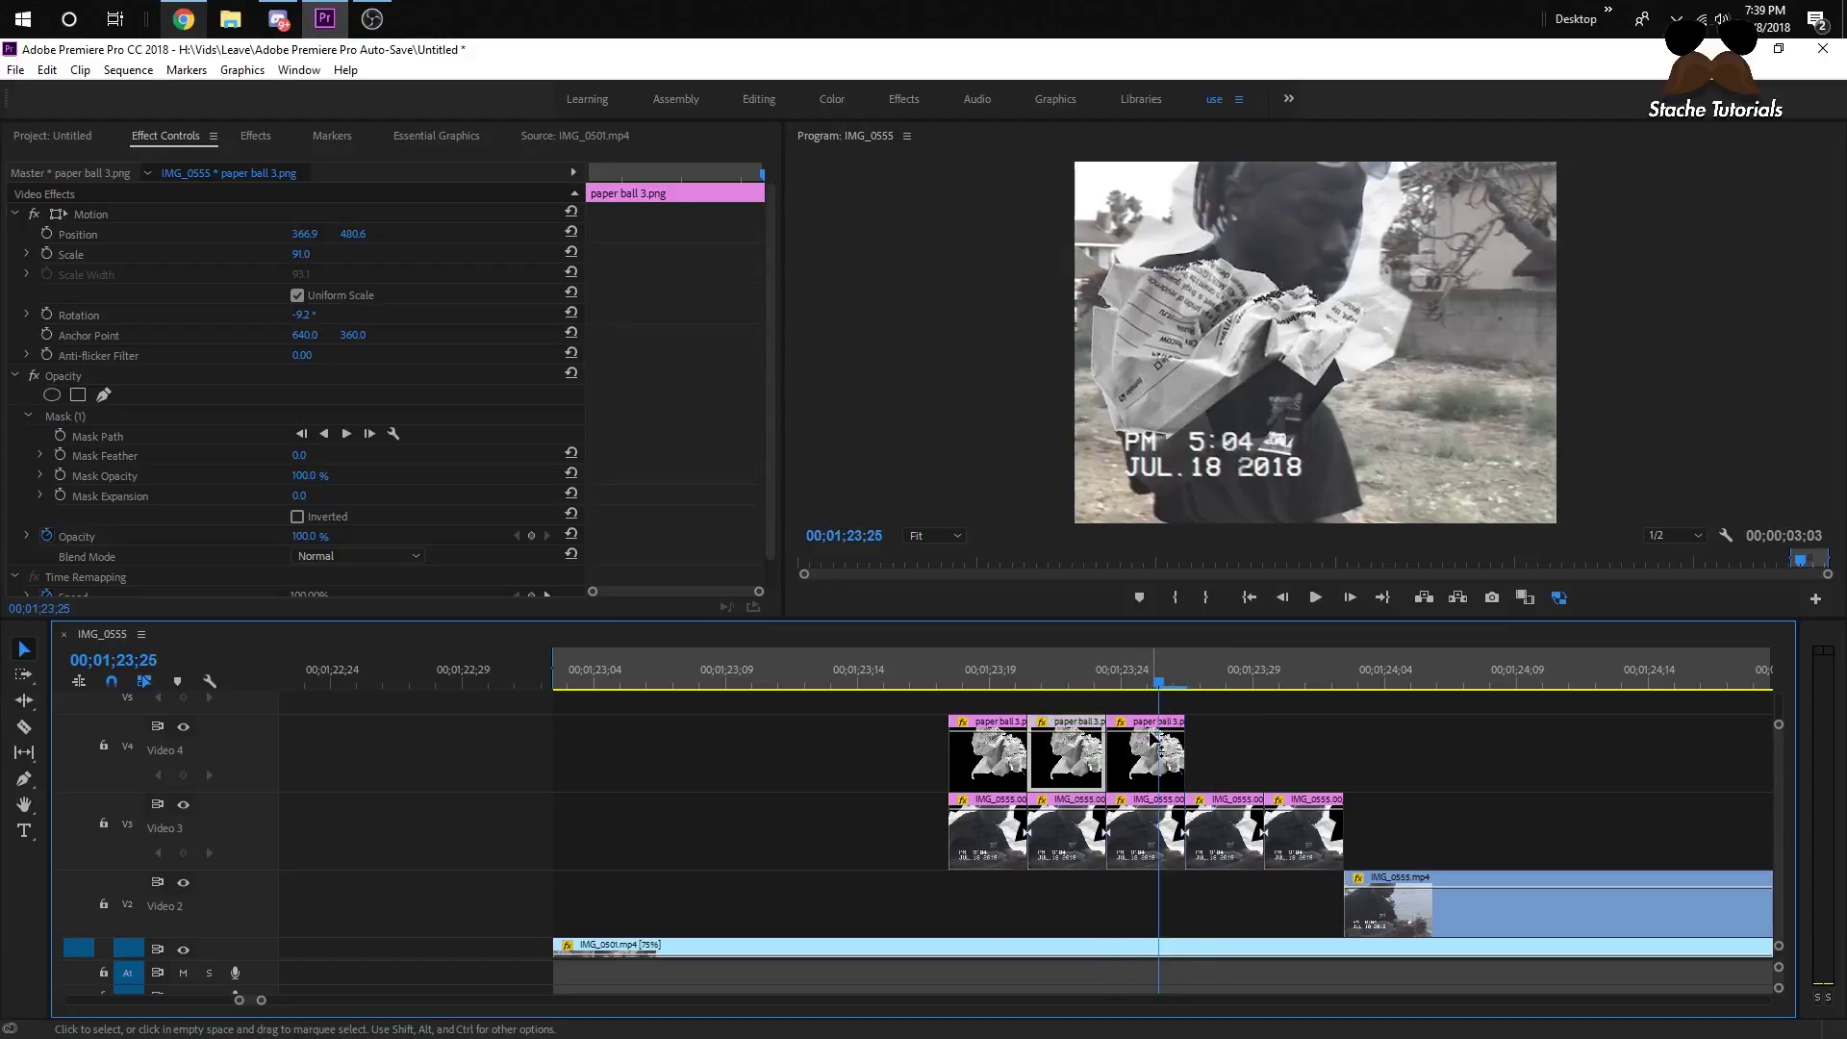
# - Replace the third paper ball's mask with the opacity mask copied from the third masked piece below it
pyautogui.click(1150, 781)
pyautogui.click(111, 419)
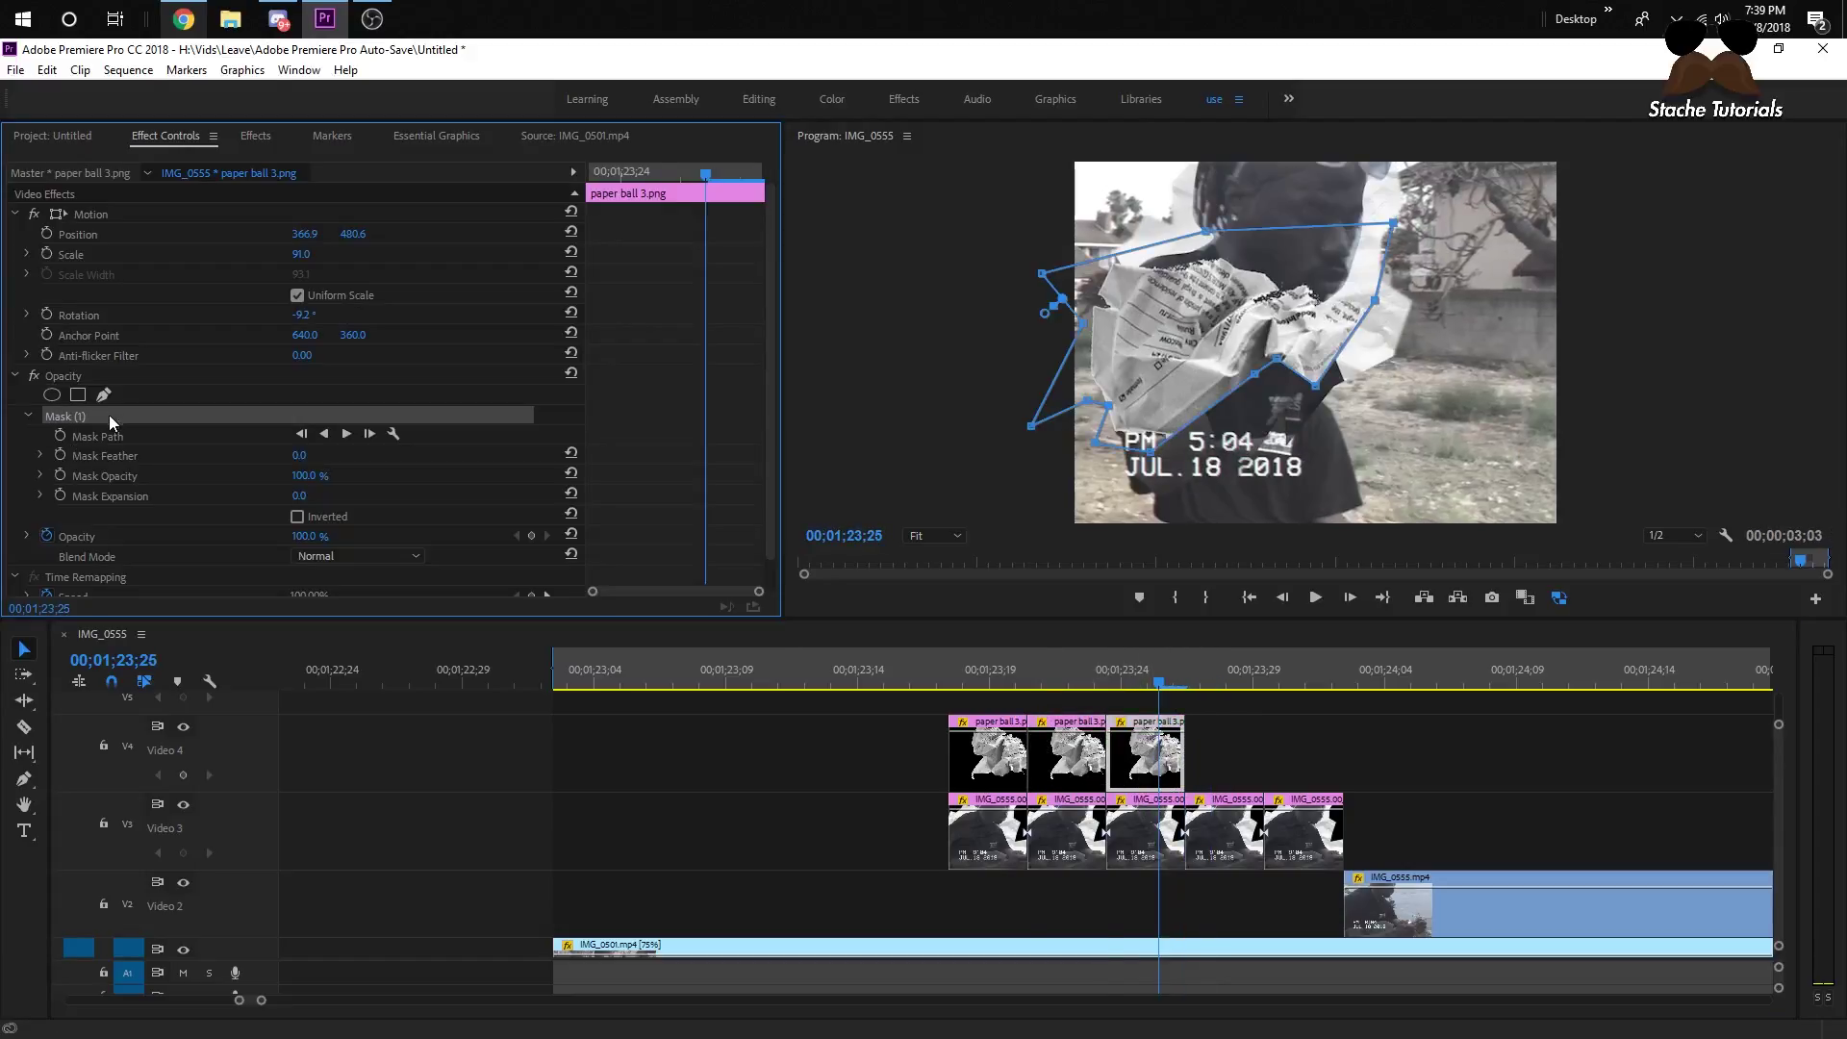
pyautogui.press('Delete')
pyautogui.click(1160, 846)
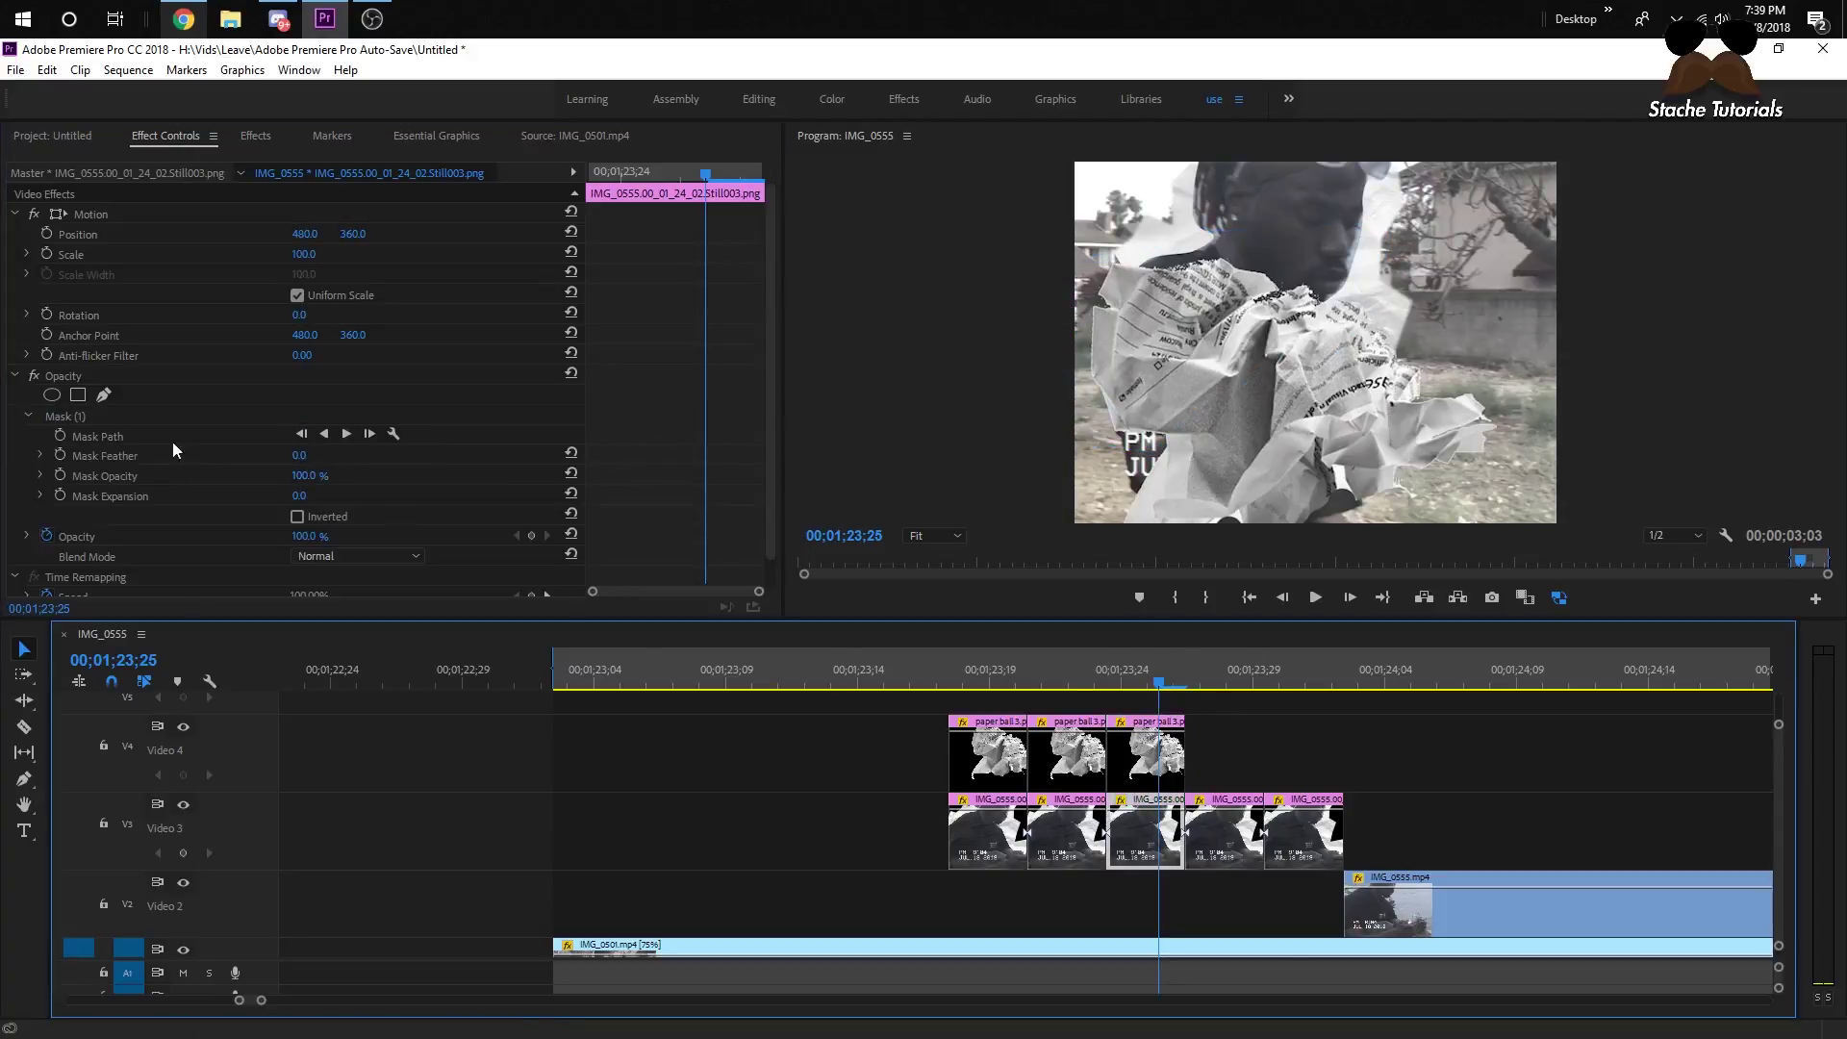
pyautogui.click(123, 419)
pyautogui.click(1155, 768)
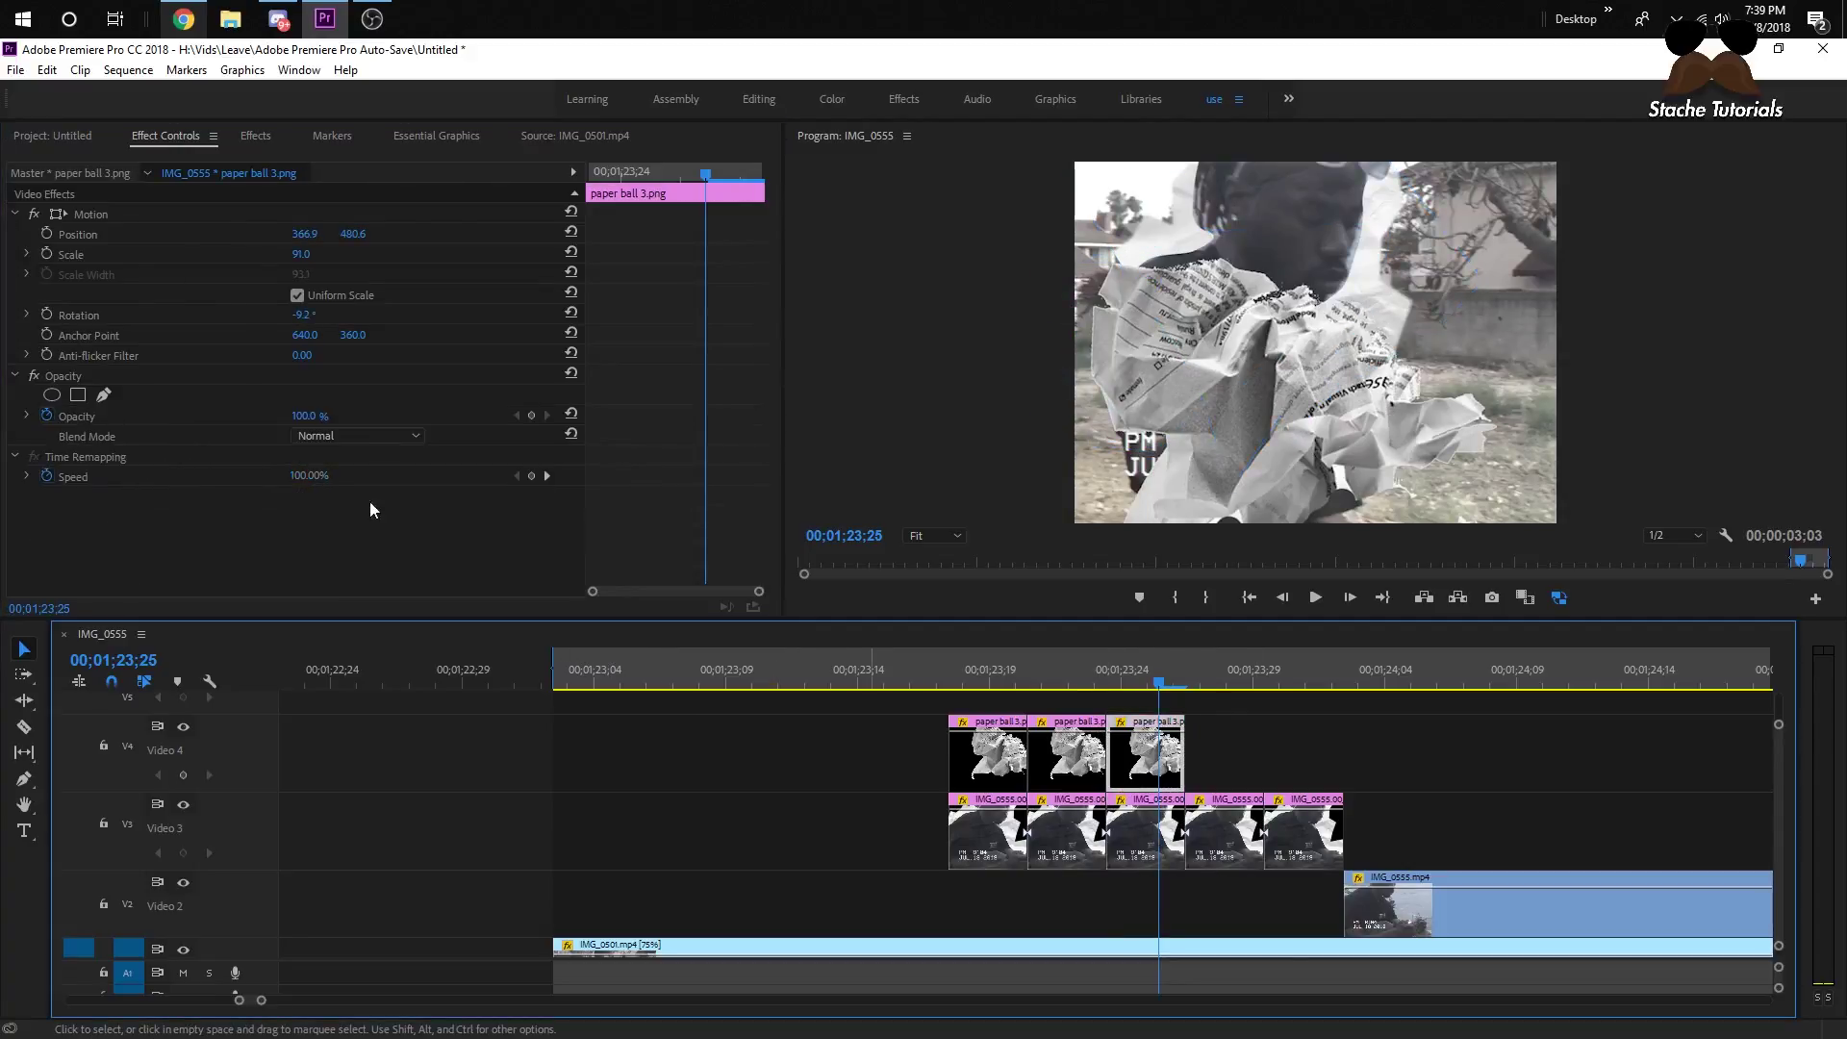
pyautogui.click(85, 376)
pyautogui.hotkey('ctrl', 'v')
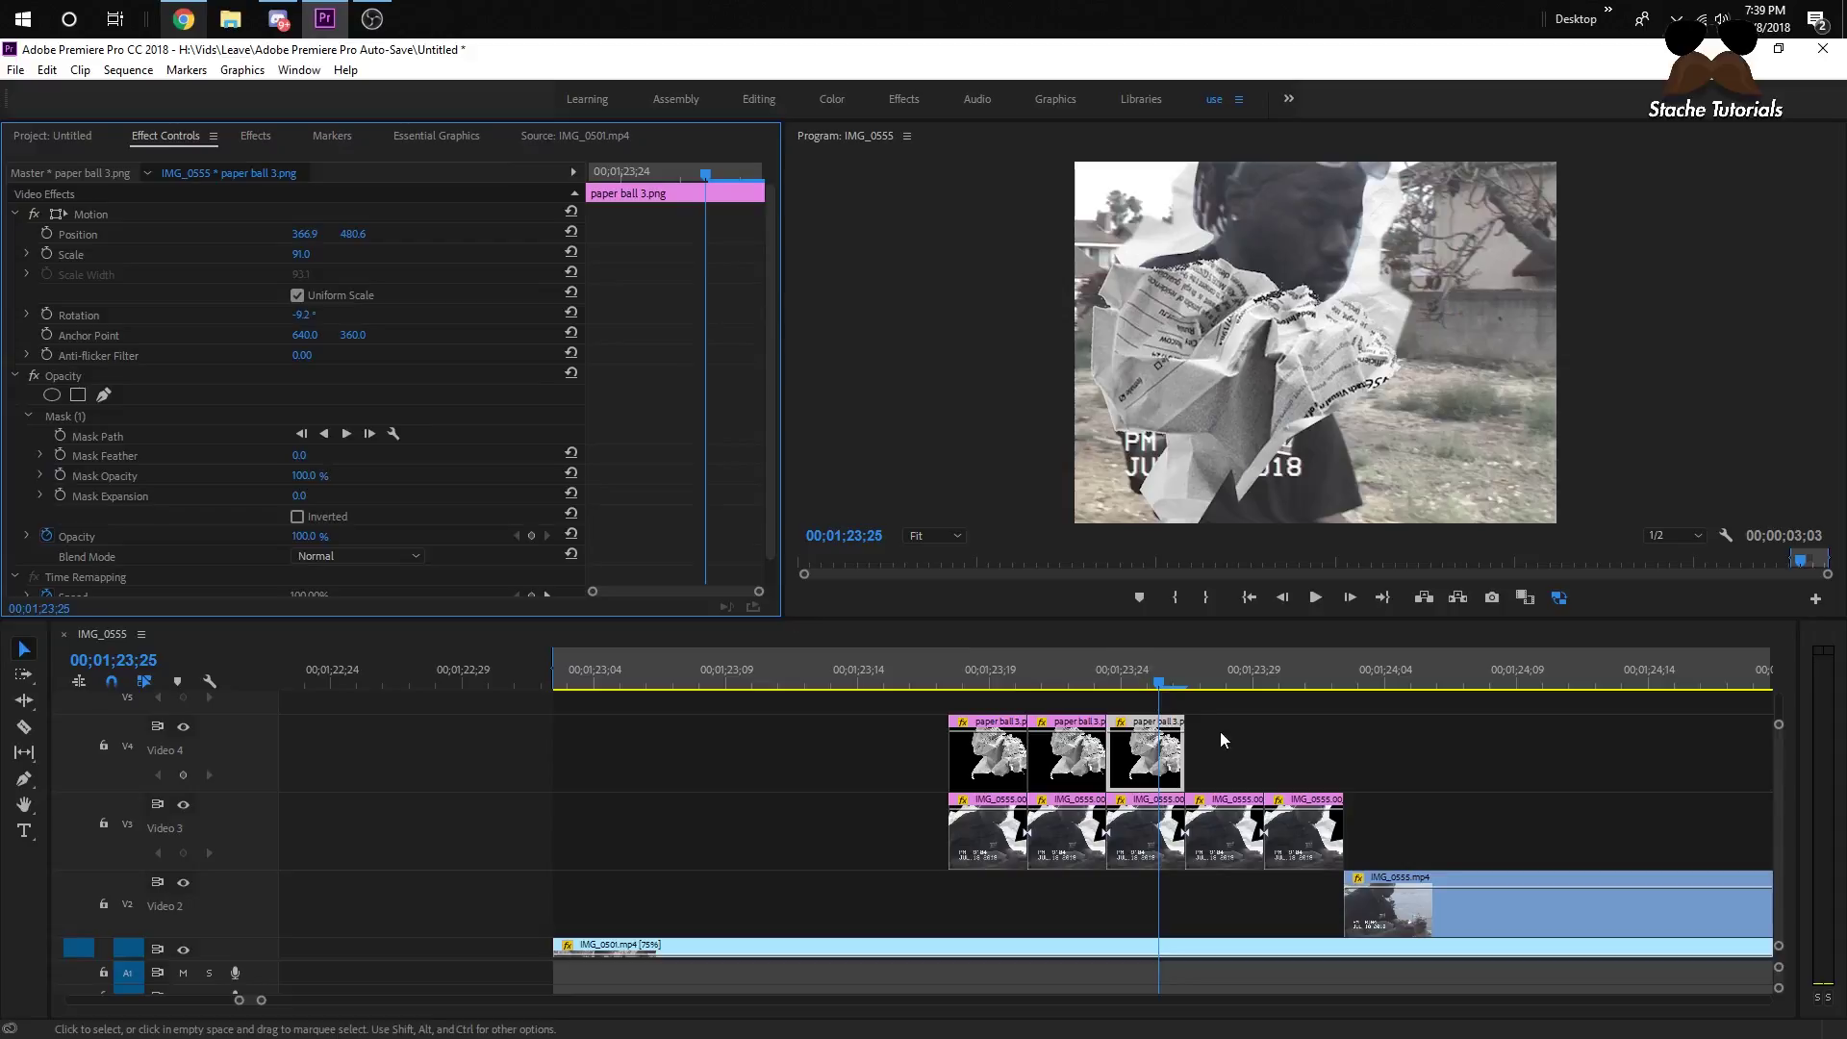
# - Preview the transition, move the third paper ball to position 388.0, 587.9 and scale it to 62.6
pyautogui.moveTo(1163, 680); pyautogui.dragTo(912, 674)
pyautogui.press('space')
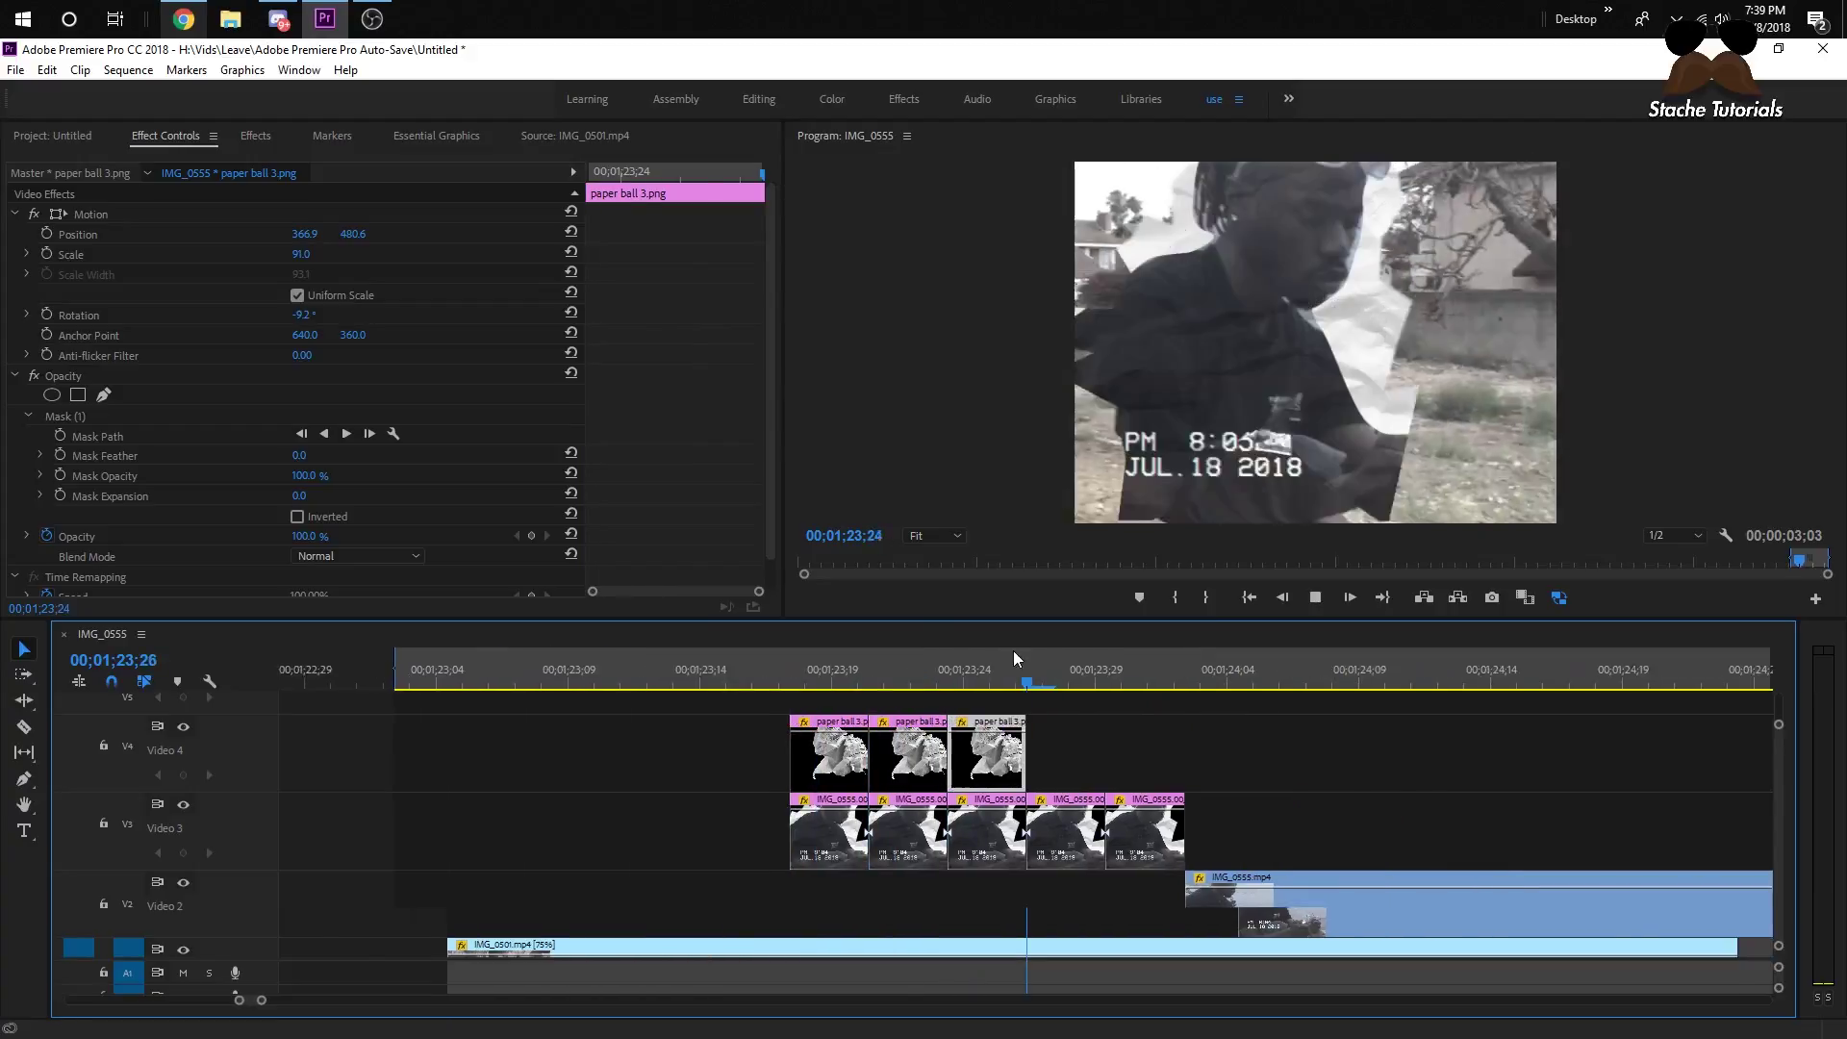
pyautogui.press('space')
pyautogui.moveTo(731, 657); pyautogui.dragTo(864, 753)
pyautogui.click(91, 214)
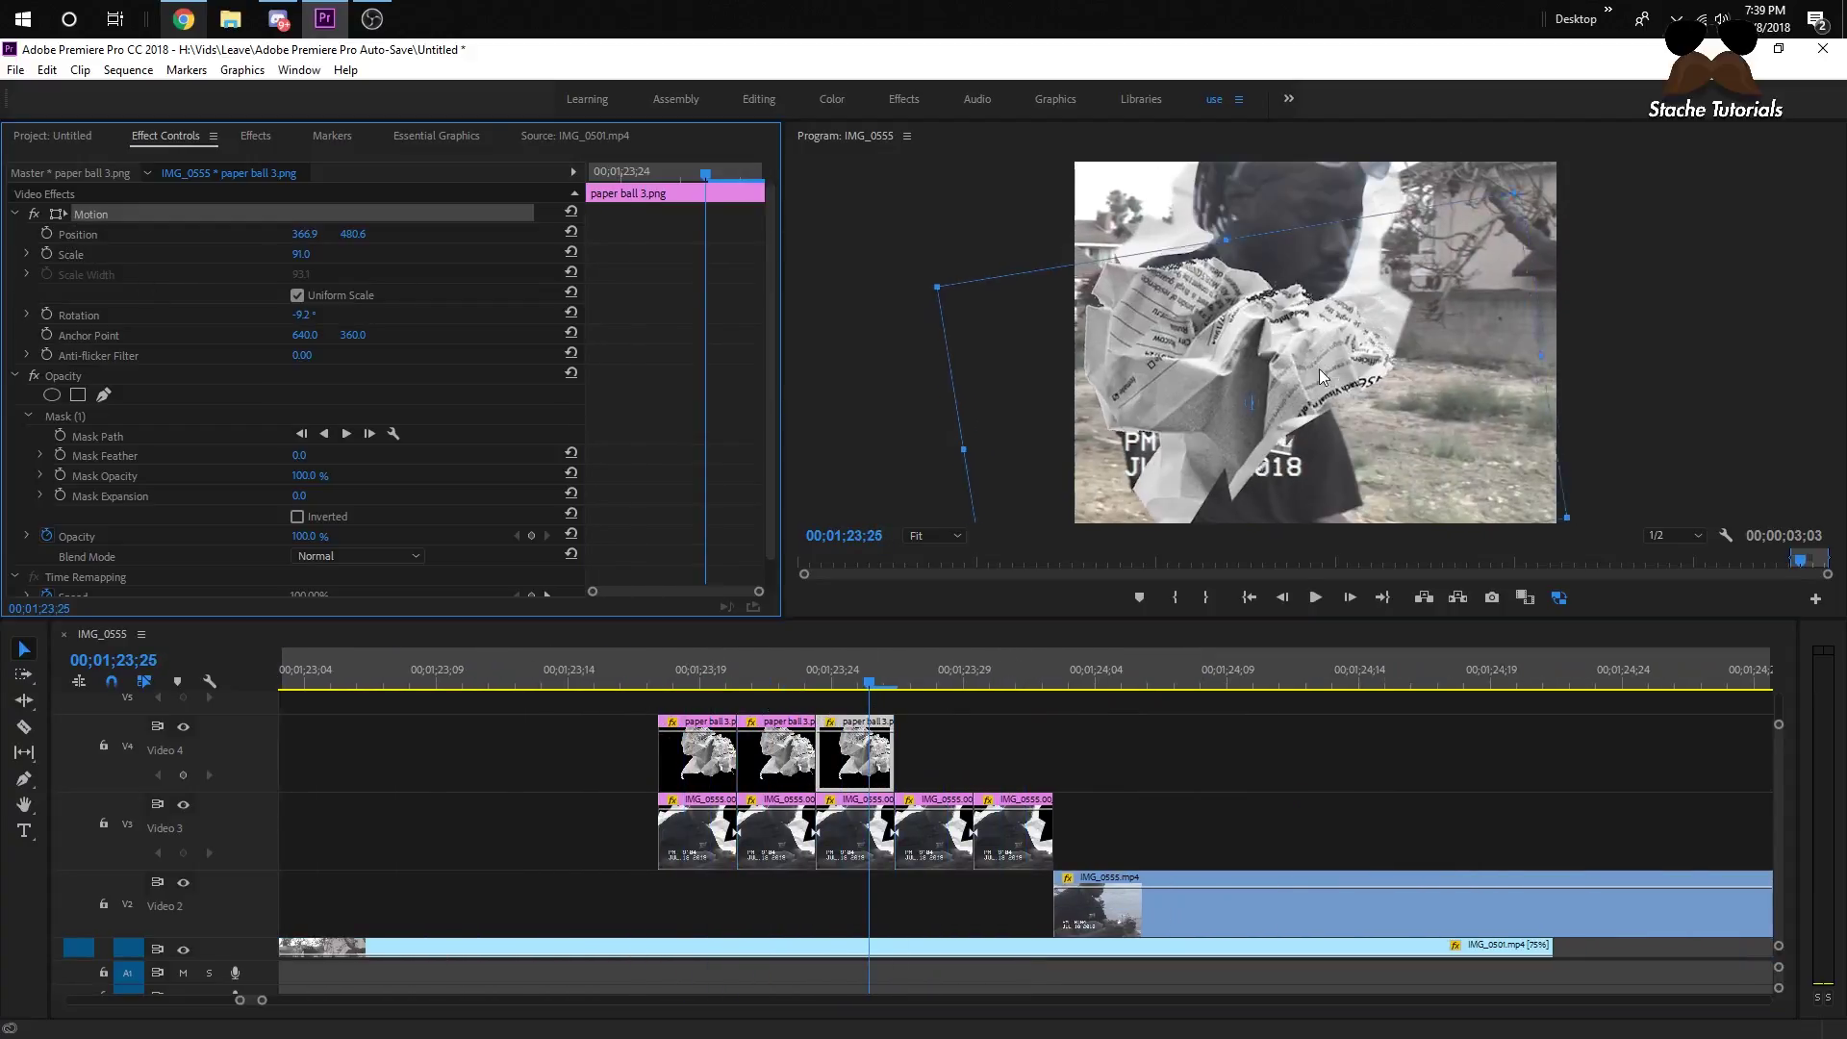
pyautogui.moveTo(1319, 368); pyautogui.dragTo(1348, 411)
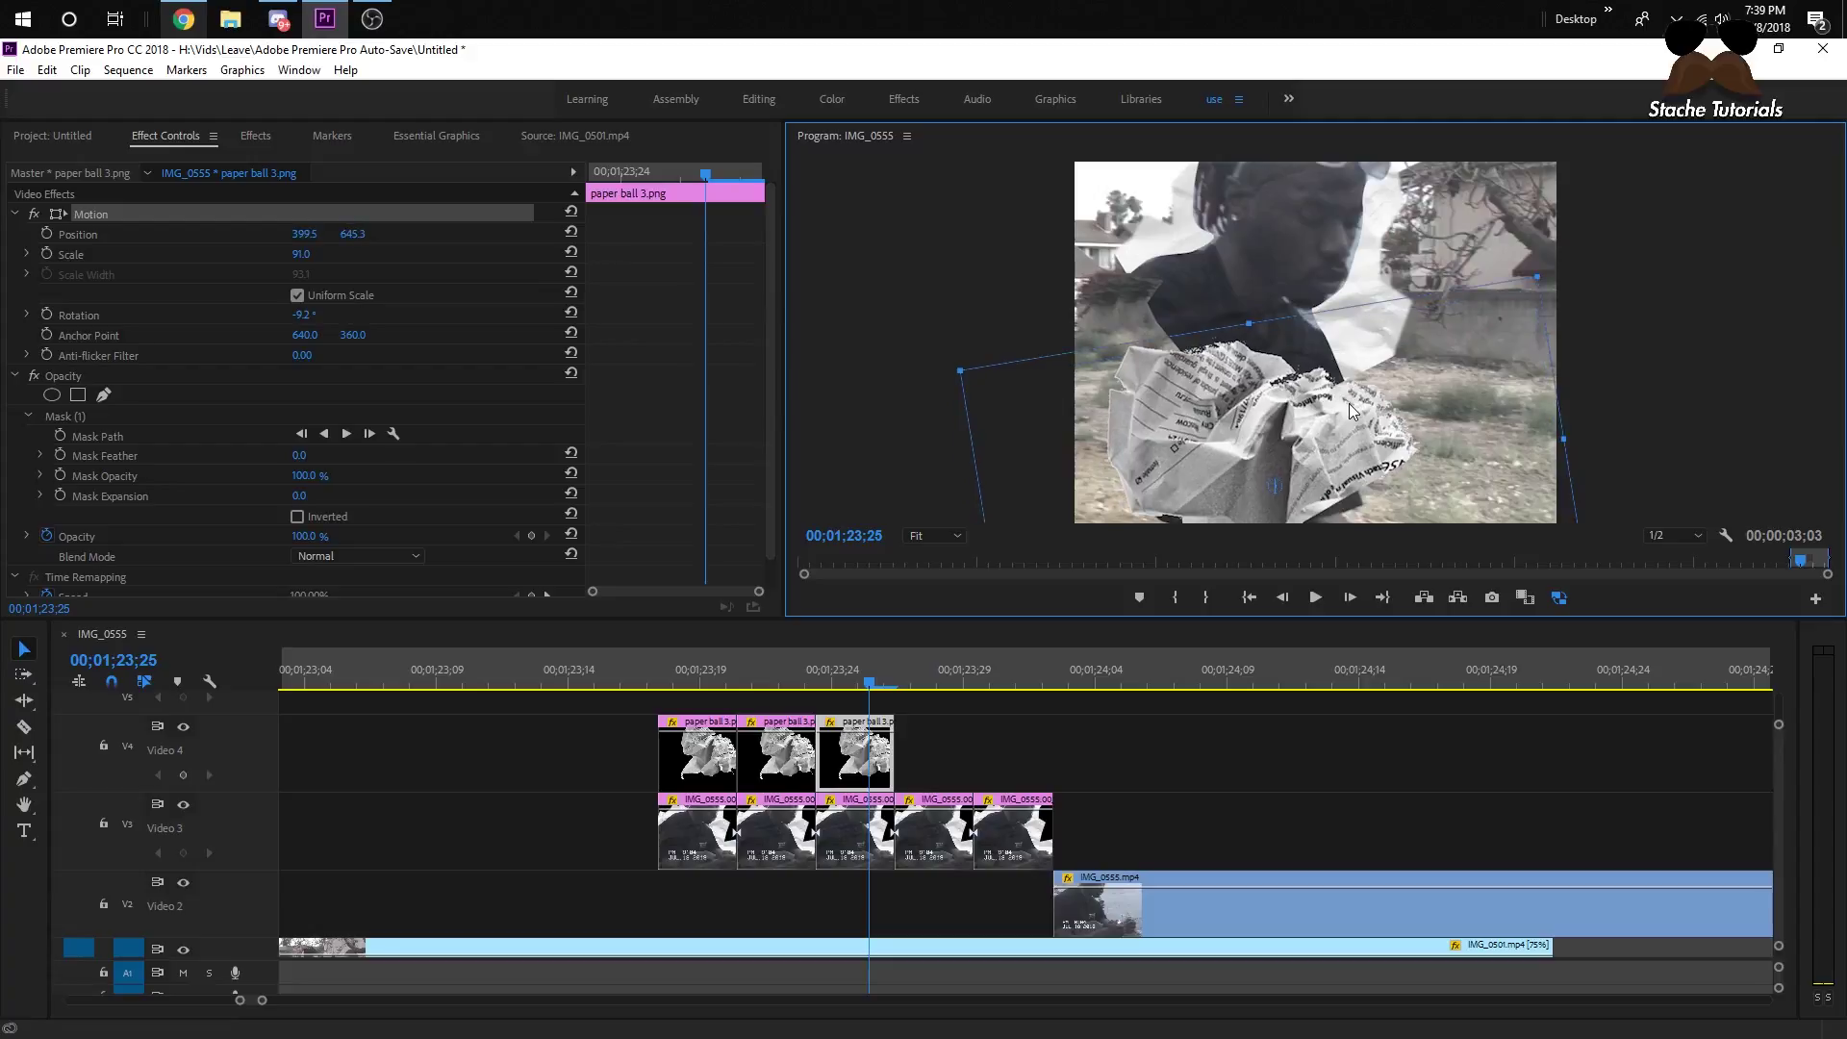
pyautogui.moveTo(1537, 282); pyautogui.dragTo(1453, 345)
pyautogui.moveTo(1270, 448)
pyautogui.mouseDown()
pyautogui.moveTo(1252, 438)
pyautogui.moveTo(1264, 420)
pyautogui.mouseUp()
# - Play and scrub through the transition to examine how the third paper ball covers its cutout
pyautogui.click(700, 678)
pyautogui.moveTo(699, 677); pyautogui.dragTo(601, 665)
pyautogui.press('space')
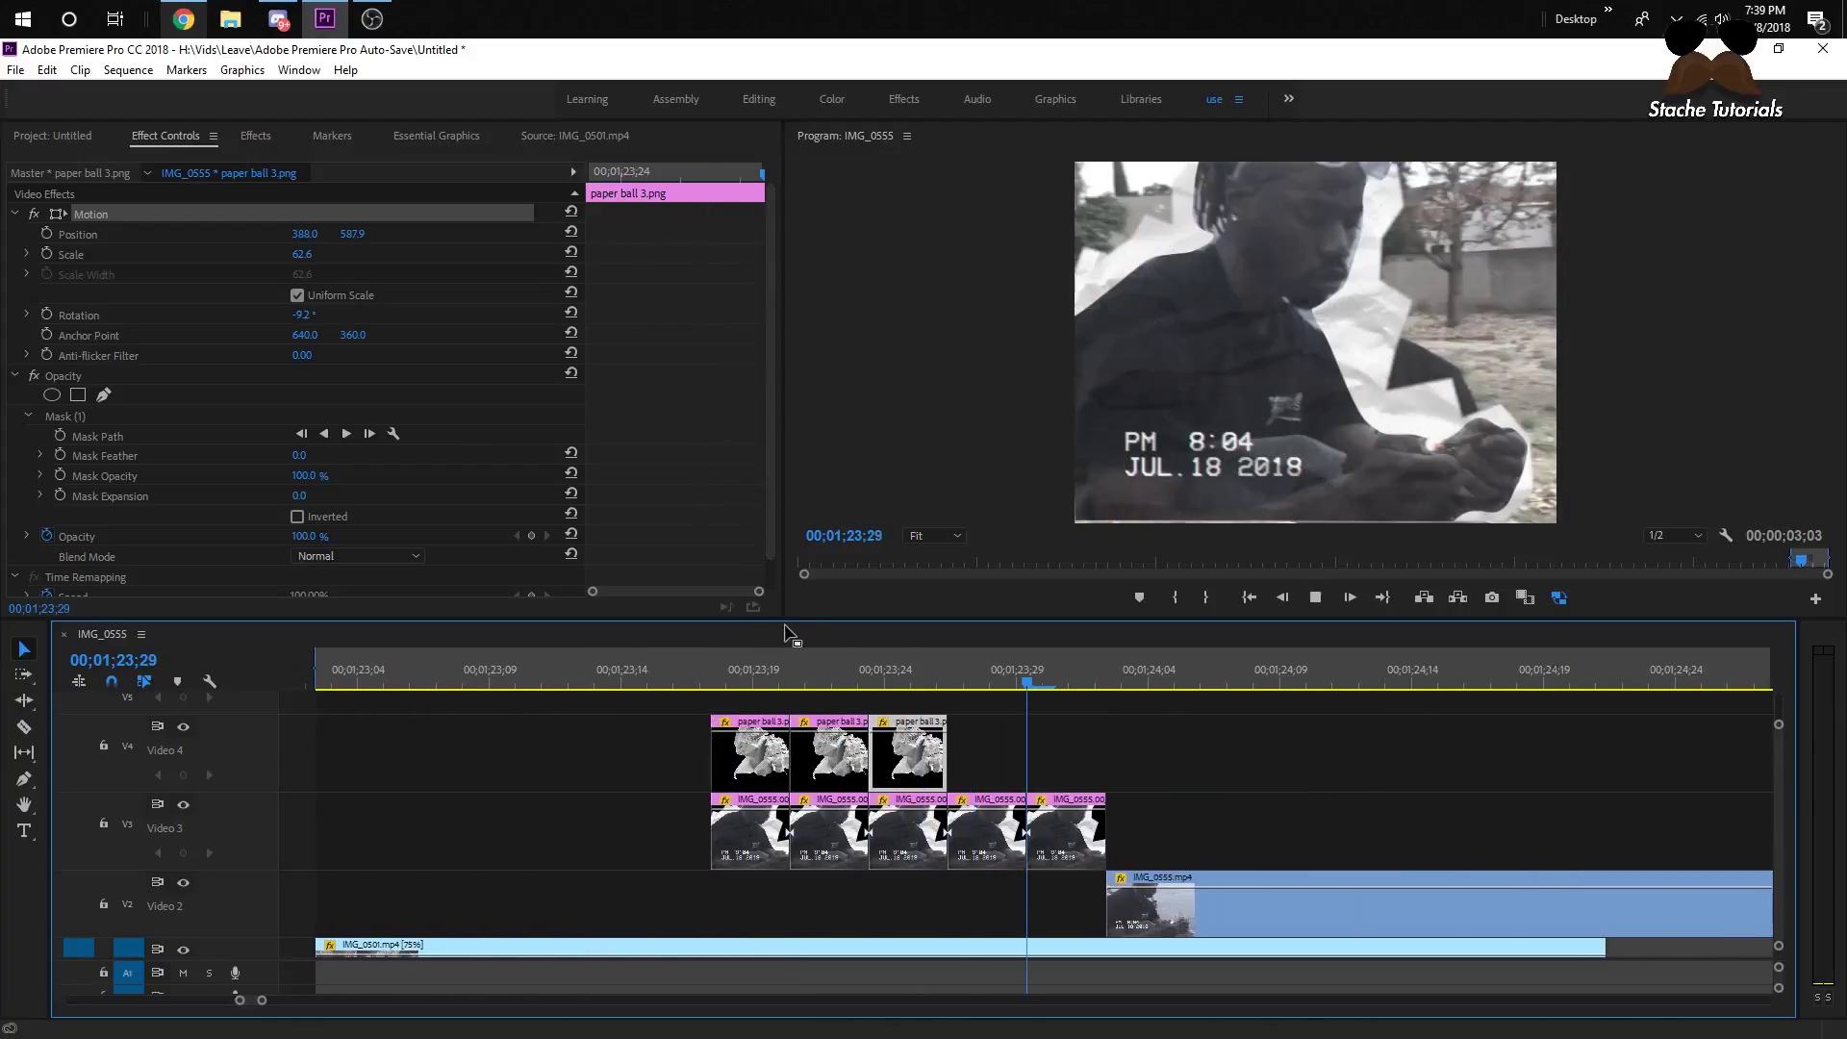
pyautogui.press('space')
pyautogui.click(617, 672)
pyautogui.press('space')
pyautogui.press('space')
pyautogui.click(869, 667)
pyautogui.moveTo(869, 666); pyautogui.dragTo(921, 666)
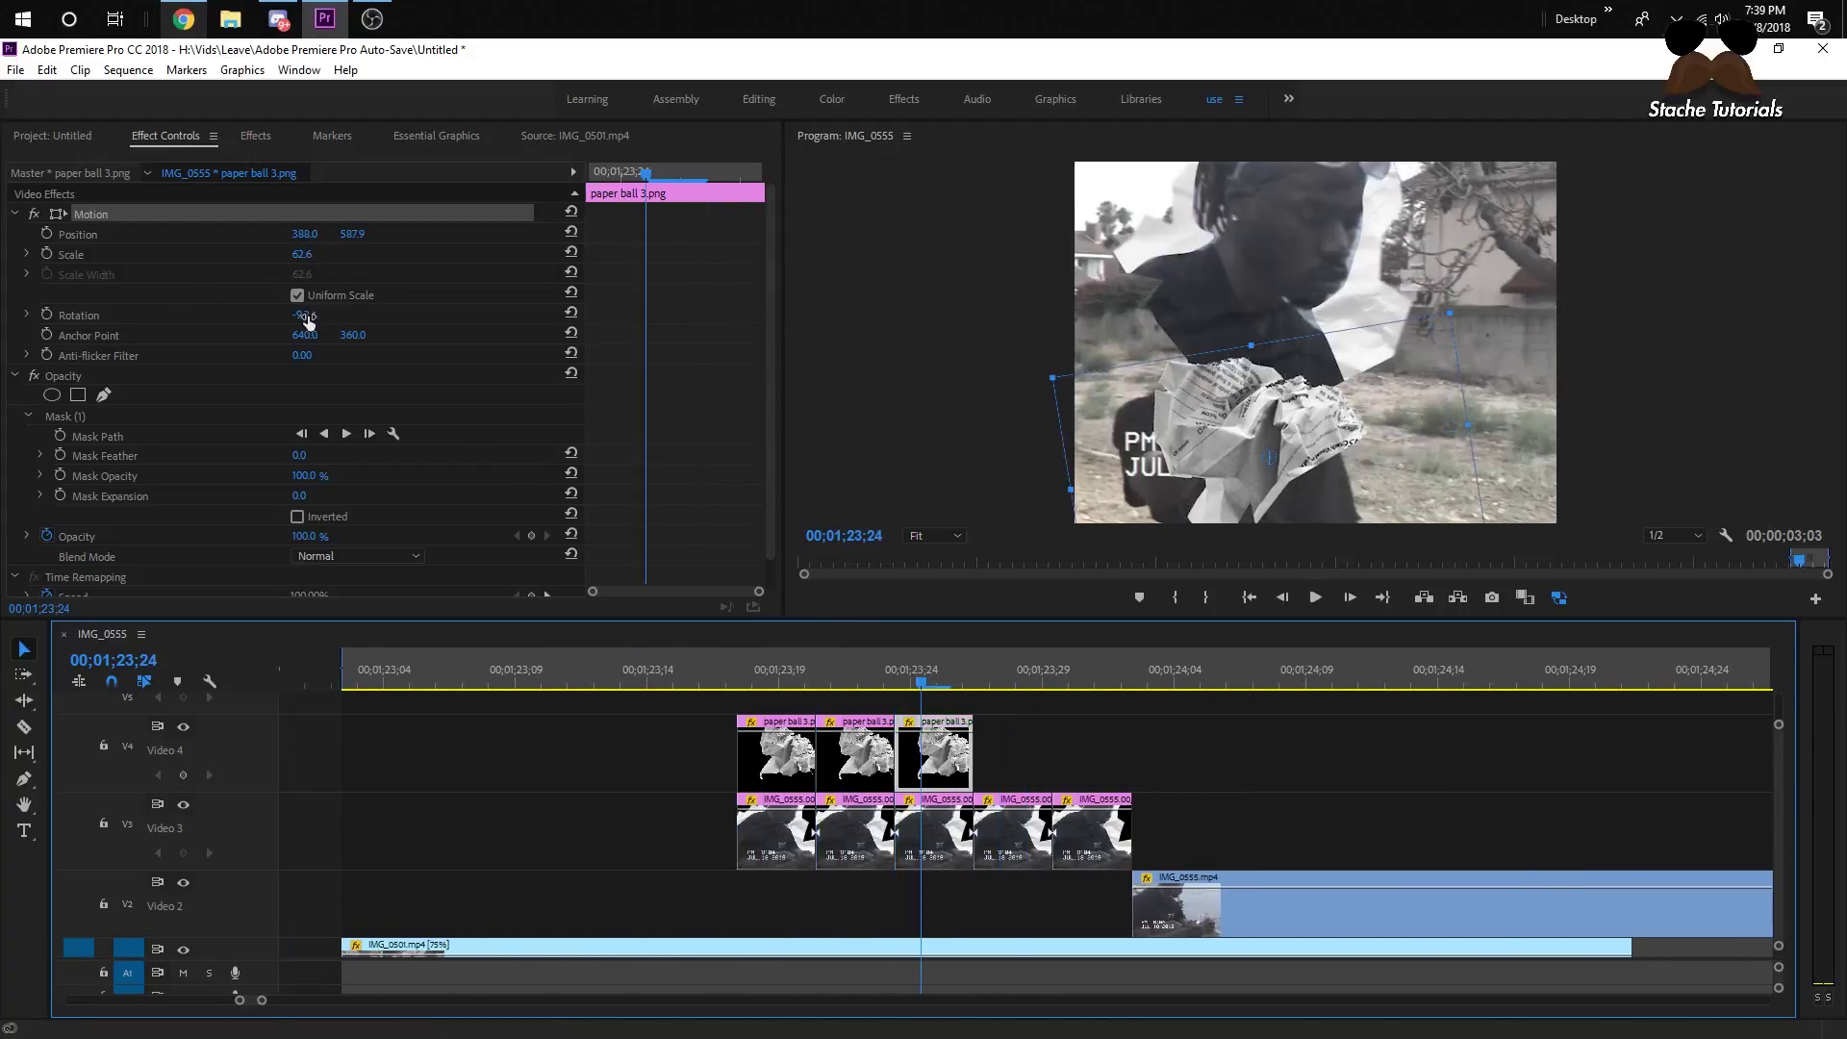
# - Reshape the third paper ball with non-uniform scale, height 109.4 and width 69.5, rotated to 106.5° at position 250.1, 513.2, and preview it
pyautogui.moveTo(308, 323); pyautogui.dragTo(546, 323)
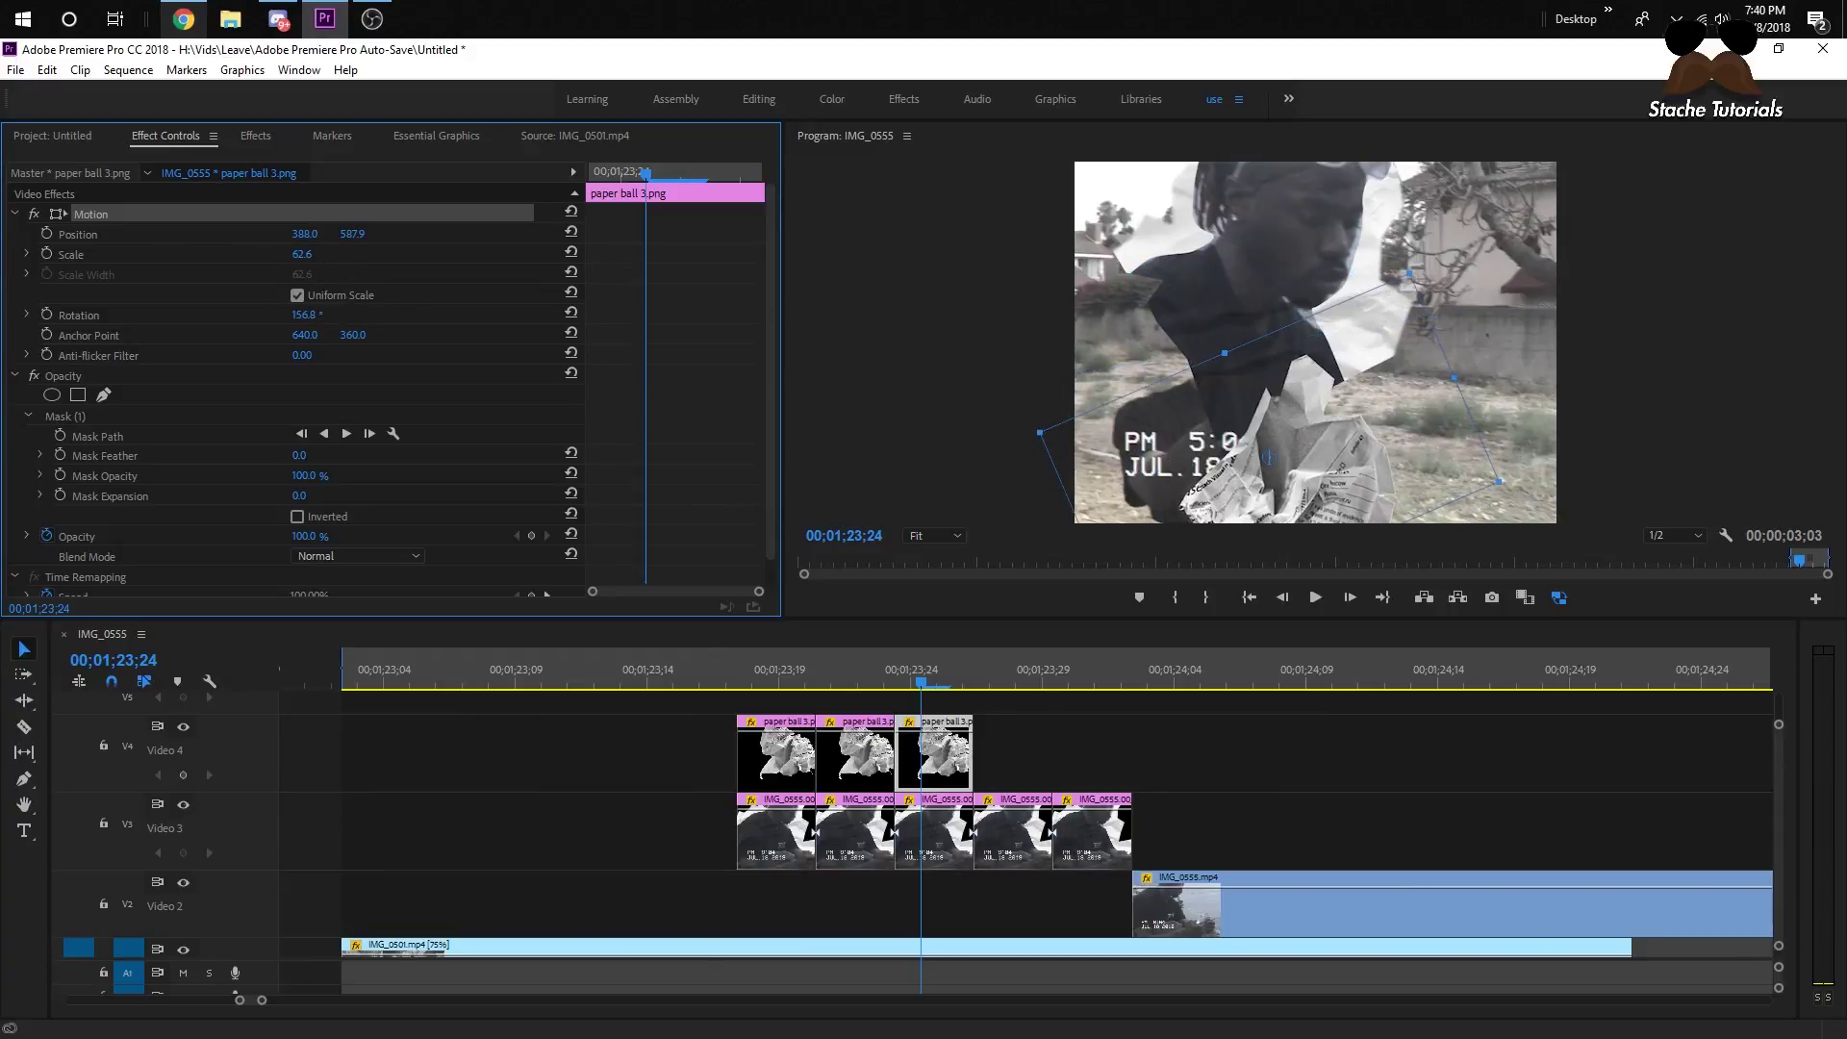
pyautogui.moveTo(302, 254); pyautogui.dragTo(309, 254)
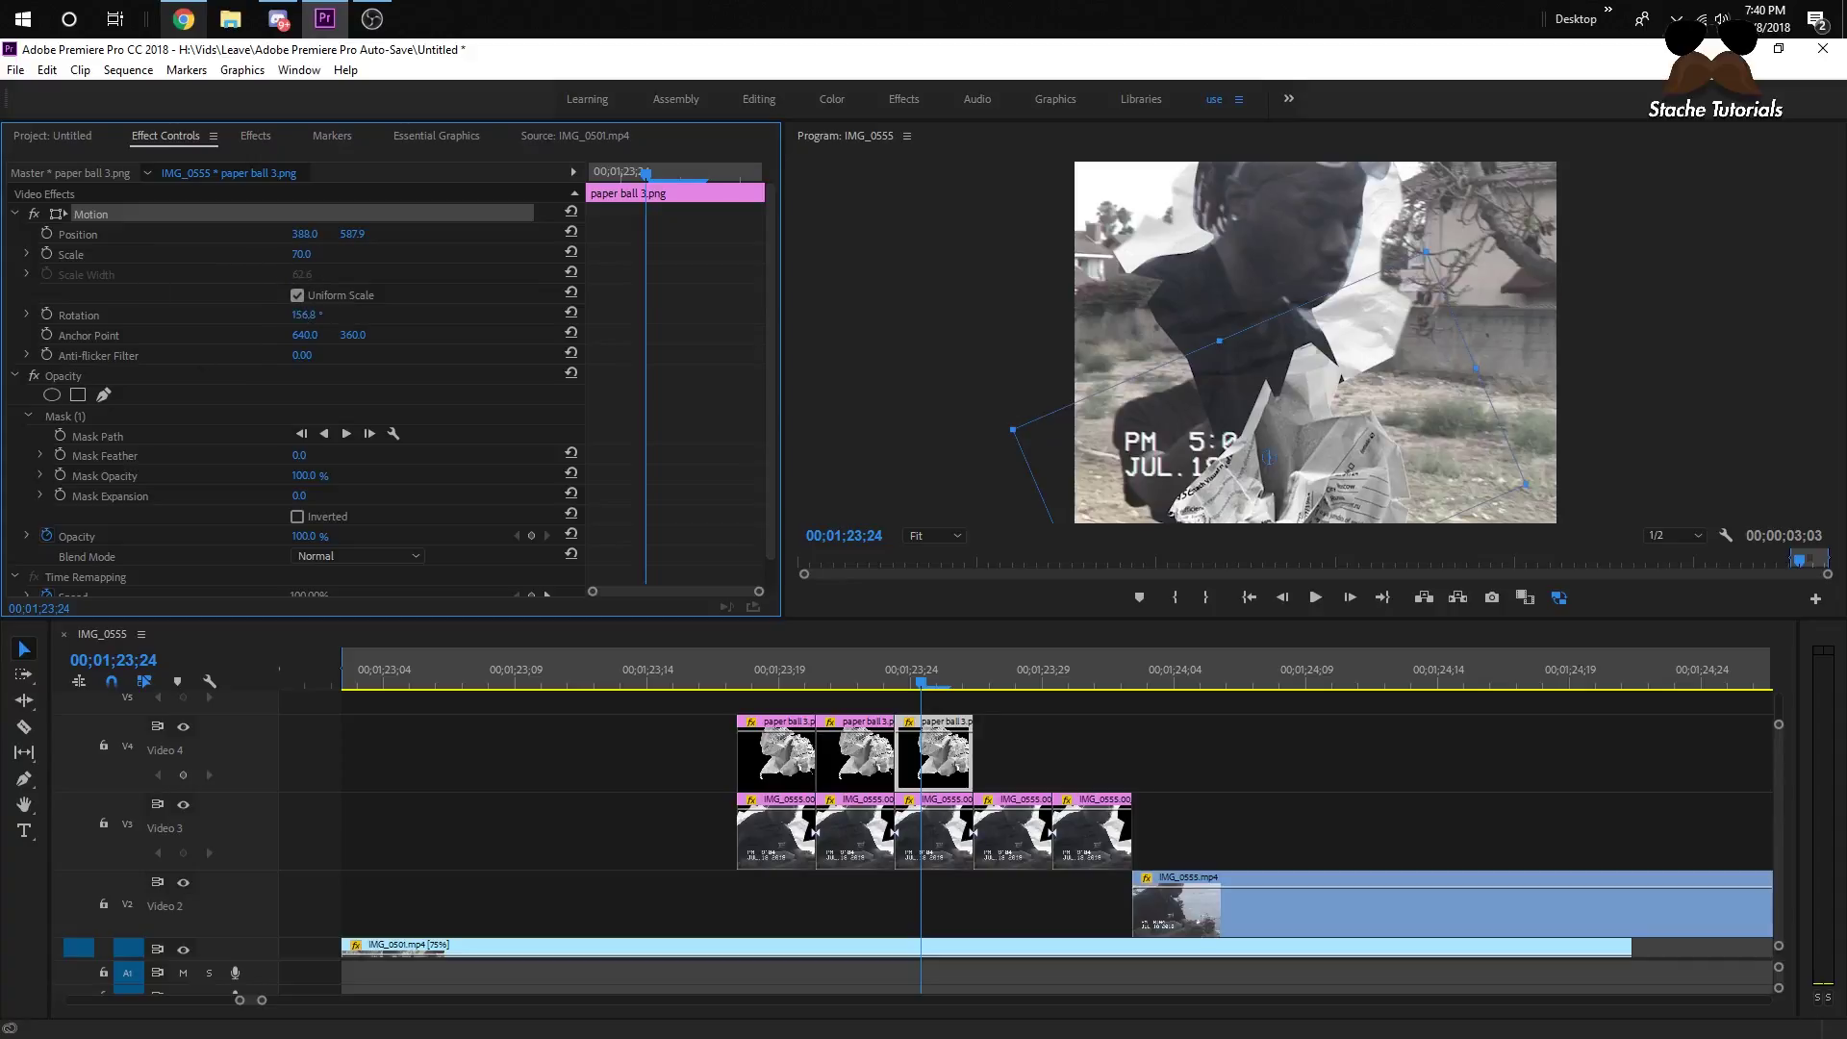
pyautogui.moveTo(304, 315); pyautogui.dragTo(240, 314)
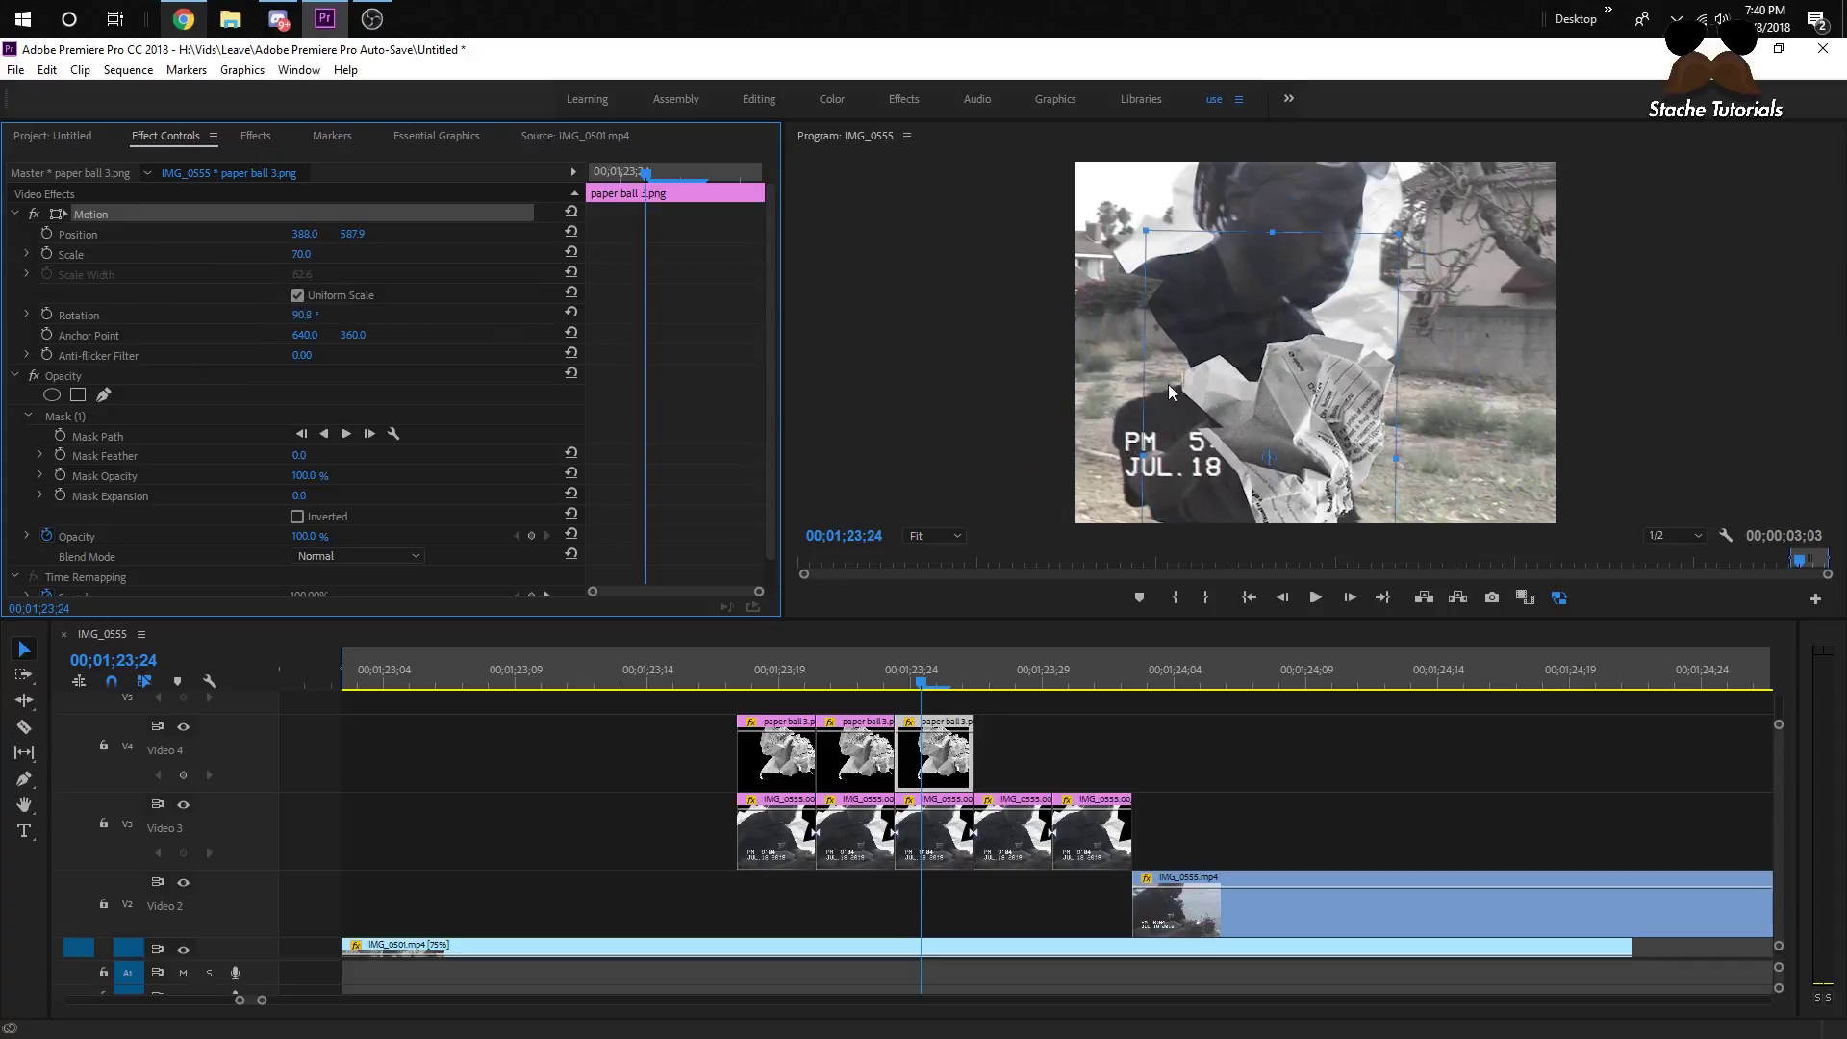
pyautogui.moveTo(1389, 434); pyautogui.dragTo(1443, 460)
pyautogui.click(299, 295)
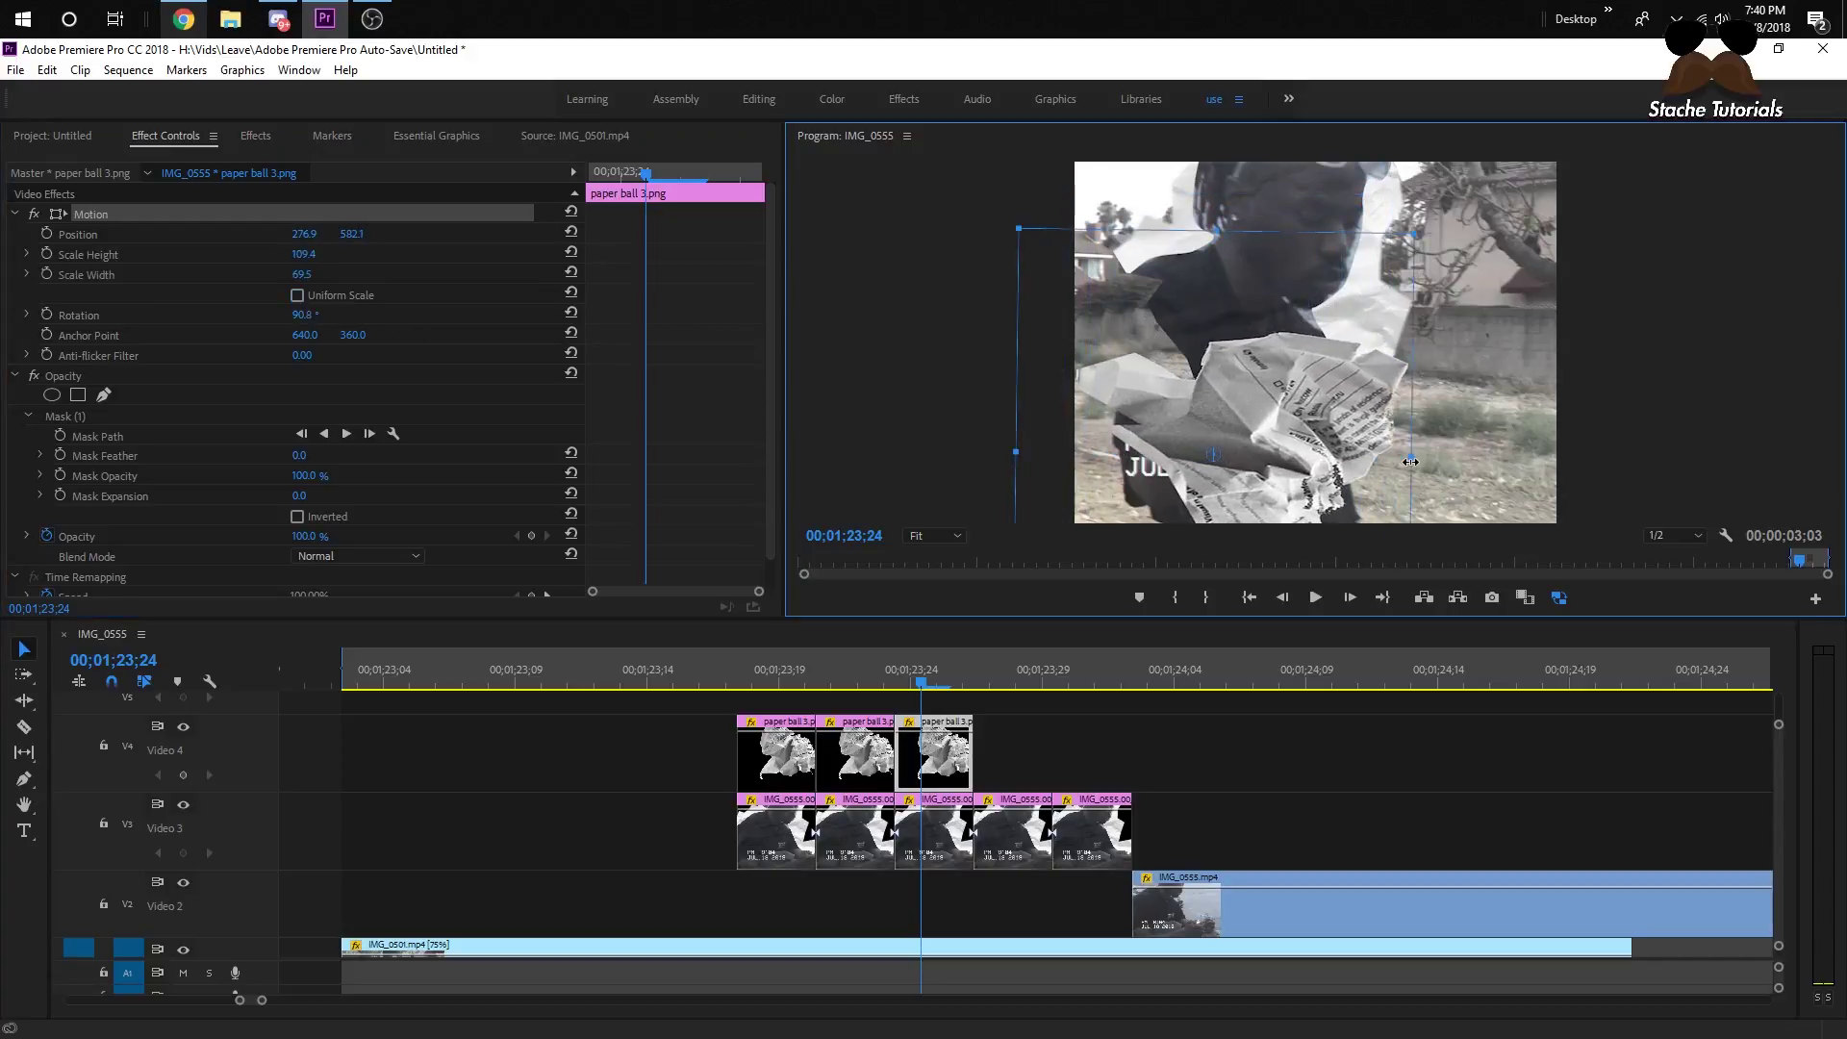
pyautogui.moveTo(865, 666); pyautogui.dragTo(948, 664)
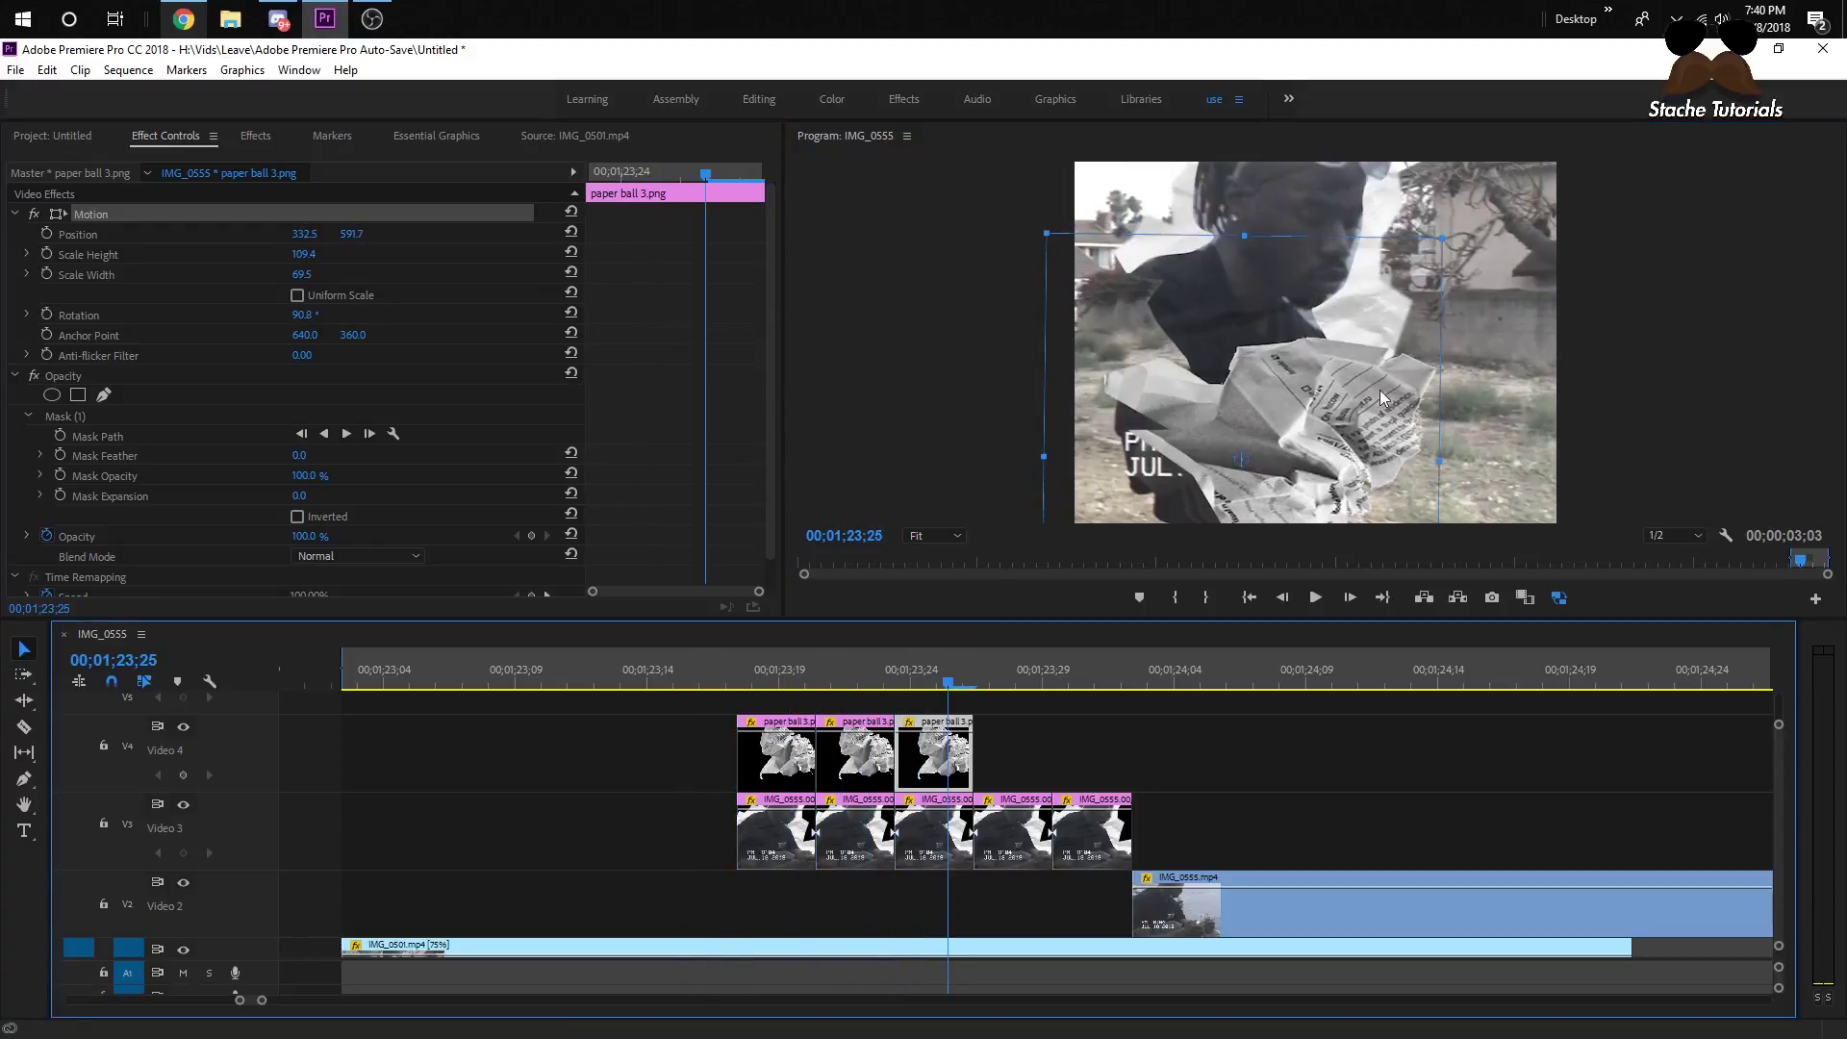
pyautogui.moveTo(1457, 461); pyautogui.dragTo(1461, 524)
pyautogui.moveTo(1332, 459); pyautogui.dragTo(1294, 420)
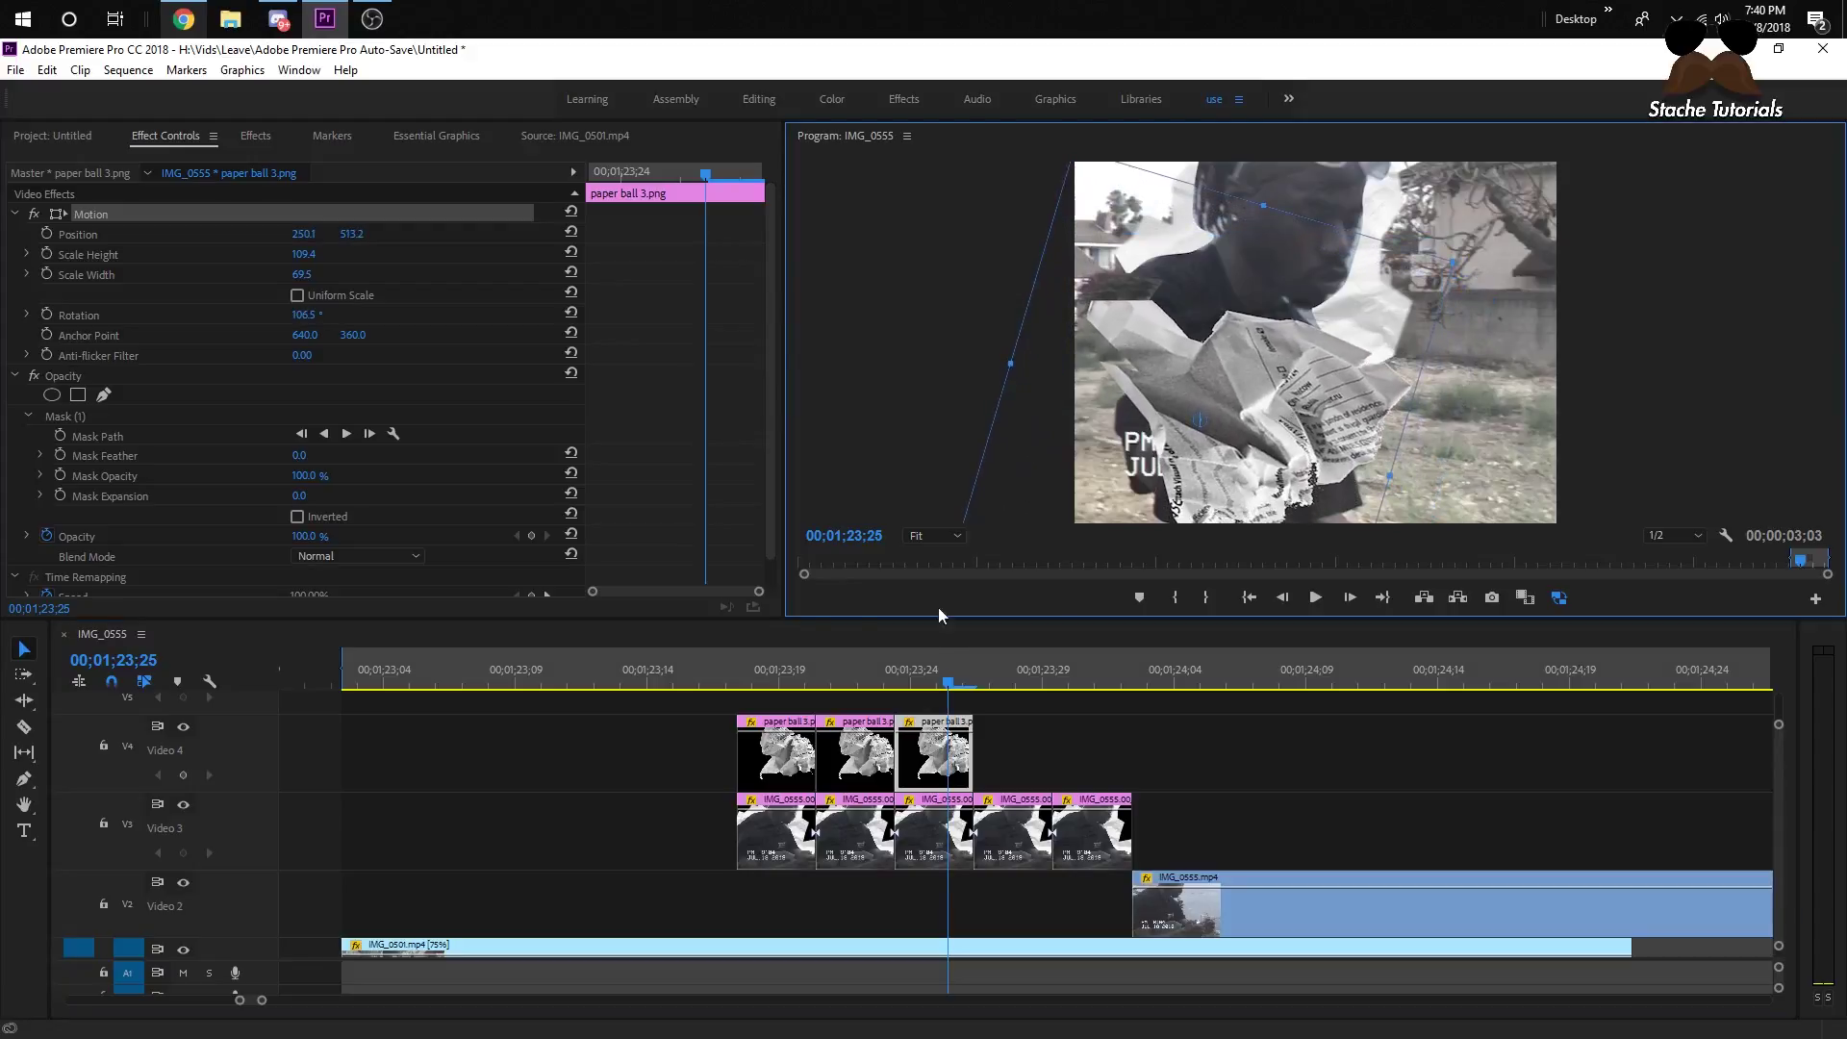
pyautogui.moveTo(781, 666); pyautogui.dragTo(911, 681)
pyautogui.press('space')
pyautogui.press('space')
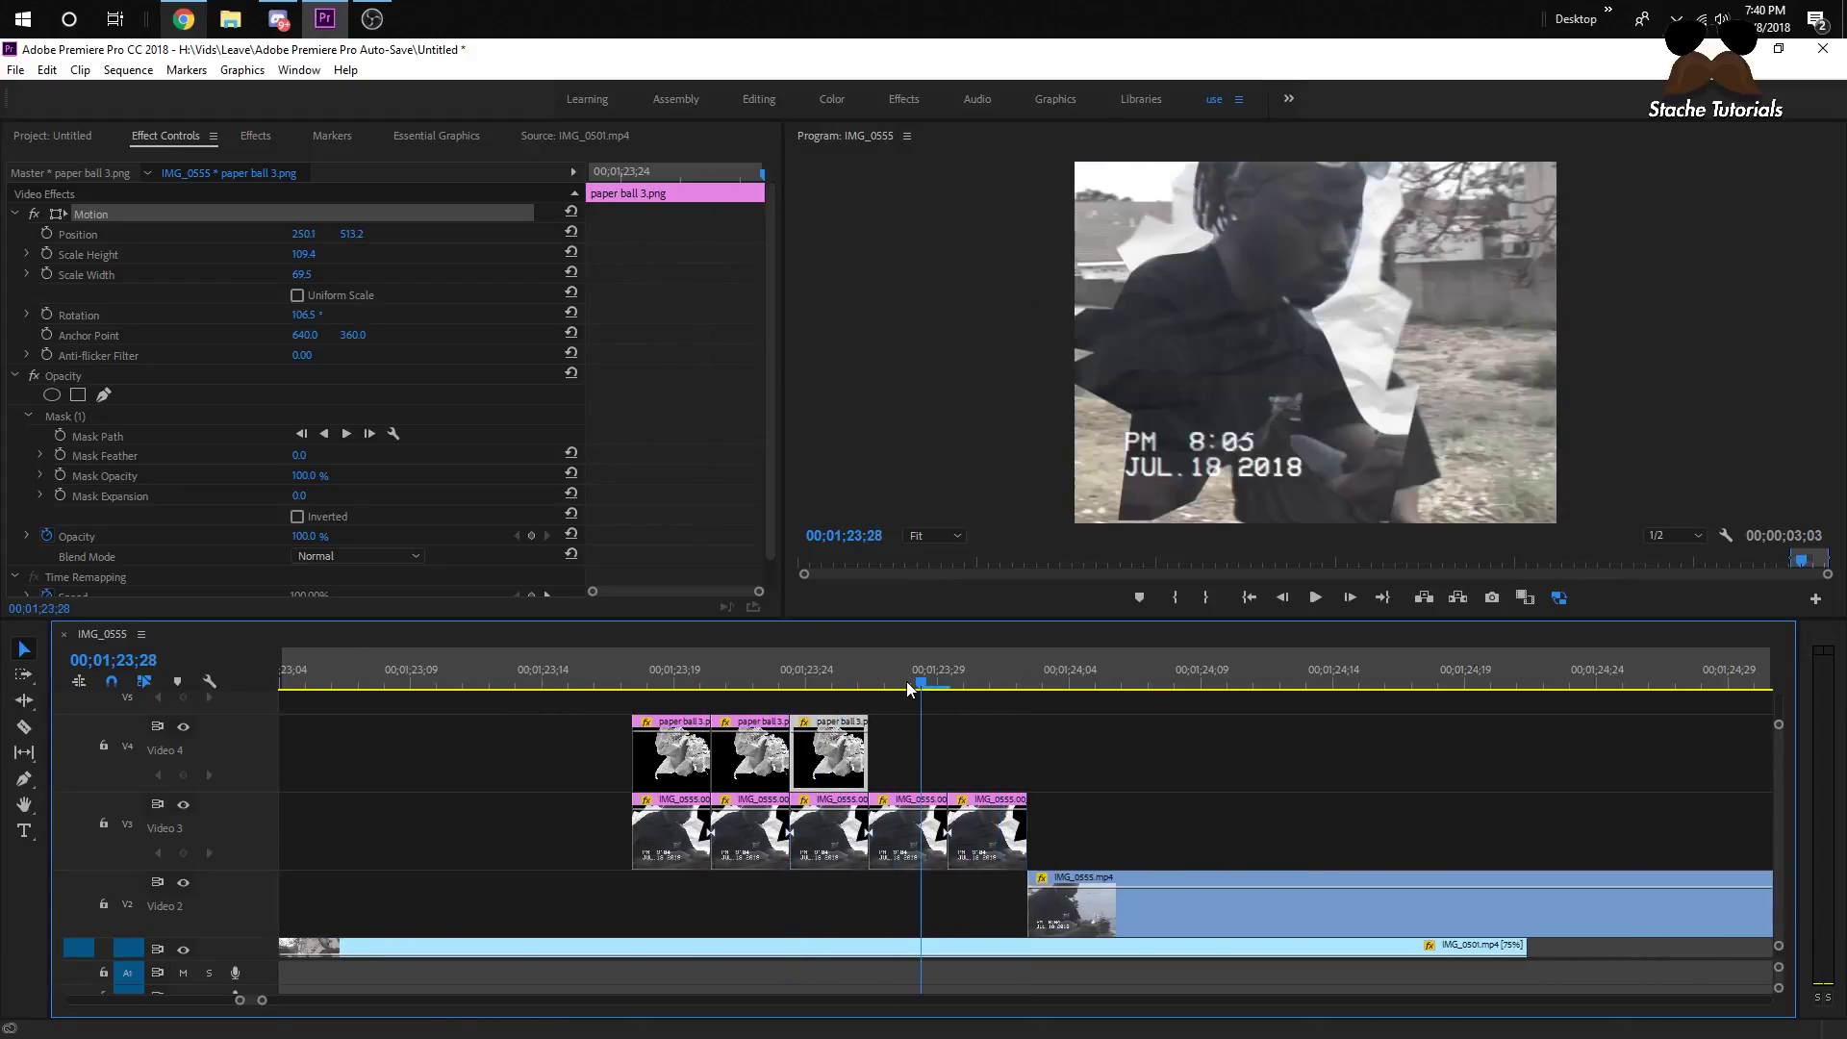
pyautogui.click(951, 679)
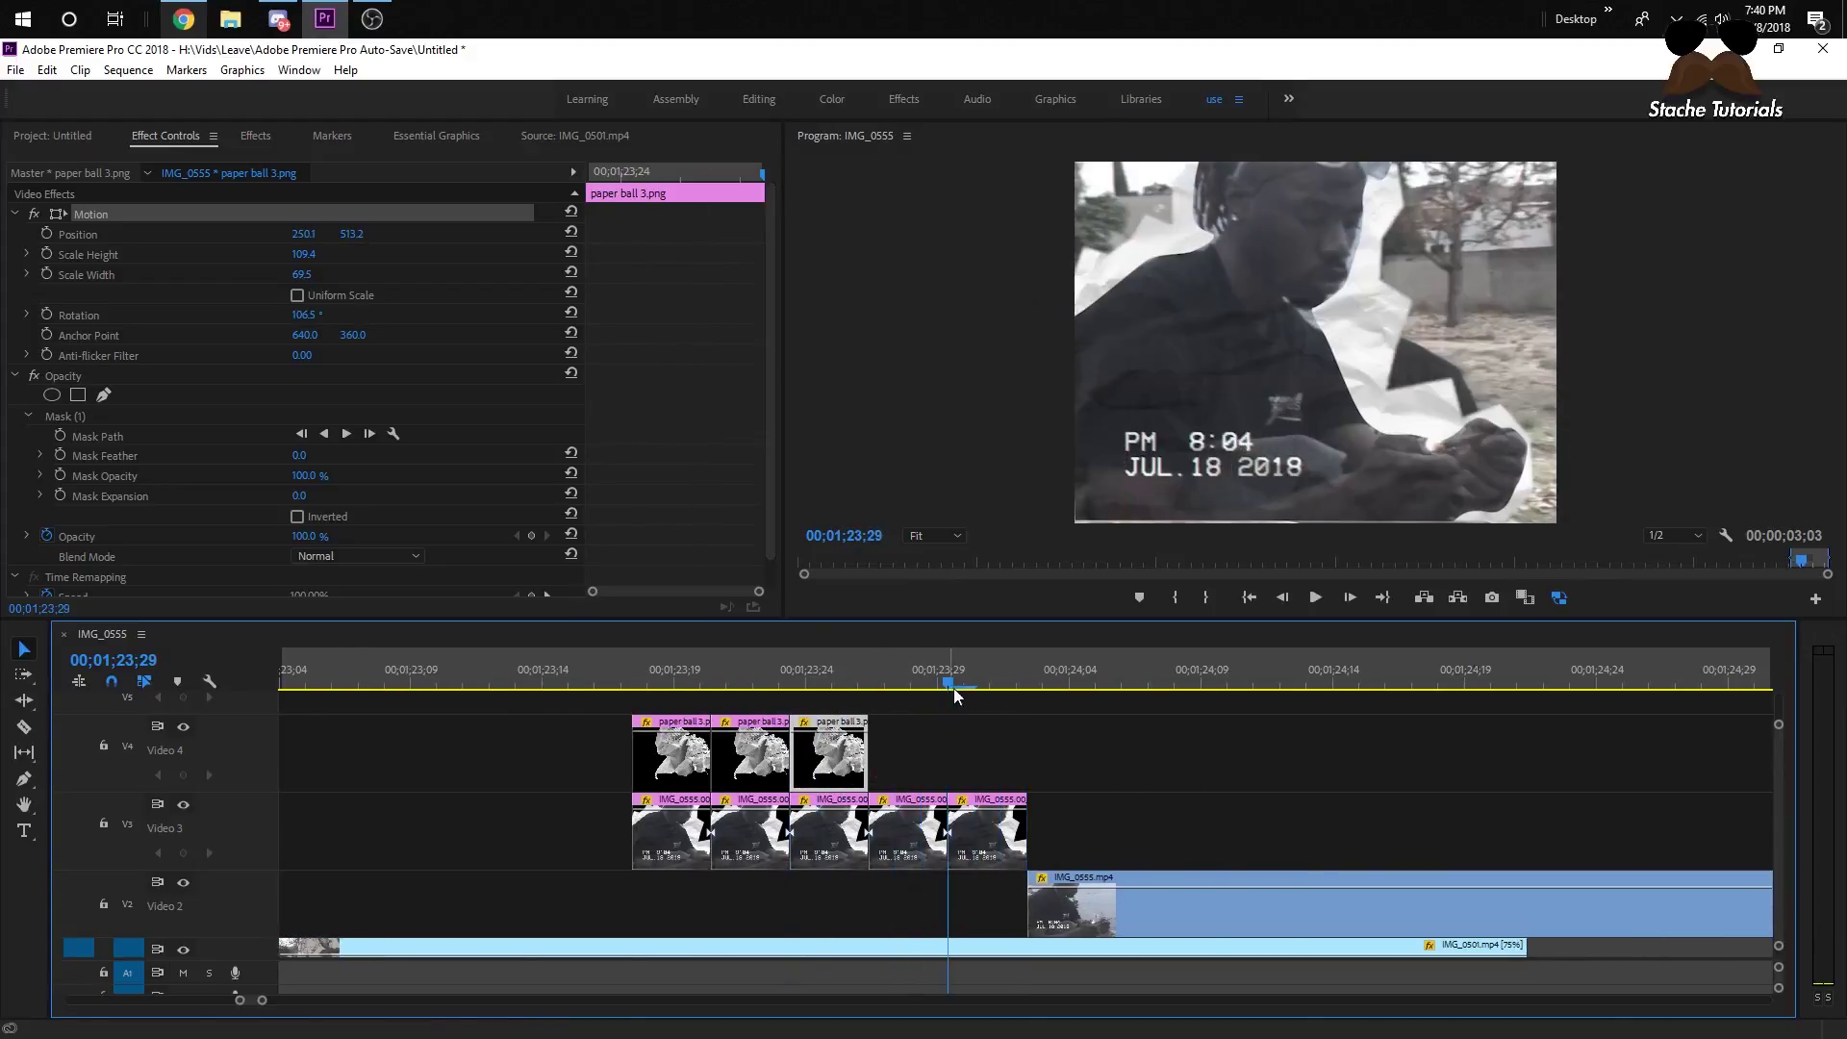
pyautogui.doubleClick(833, 763)
pyautogui.click(21, 137)
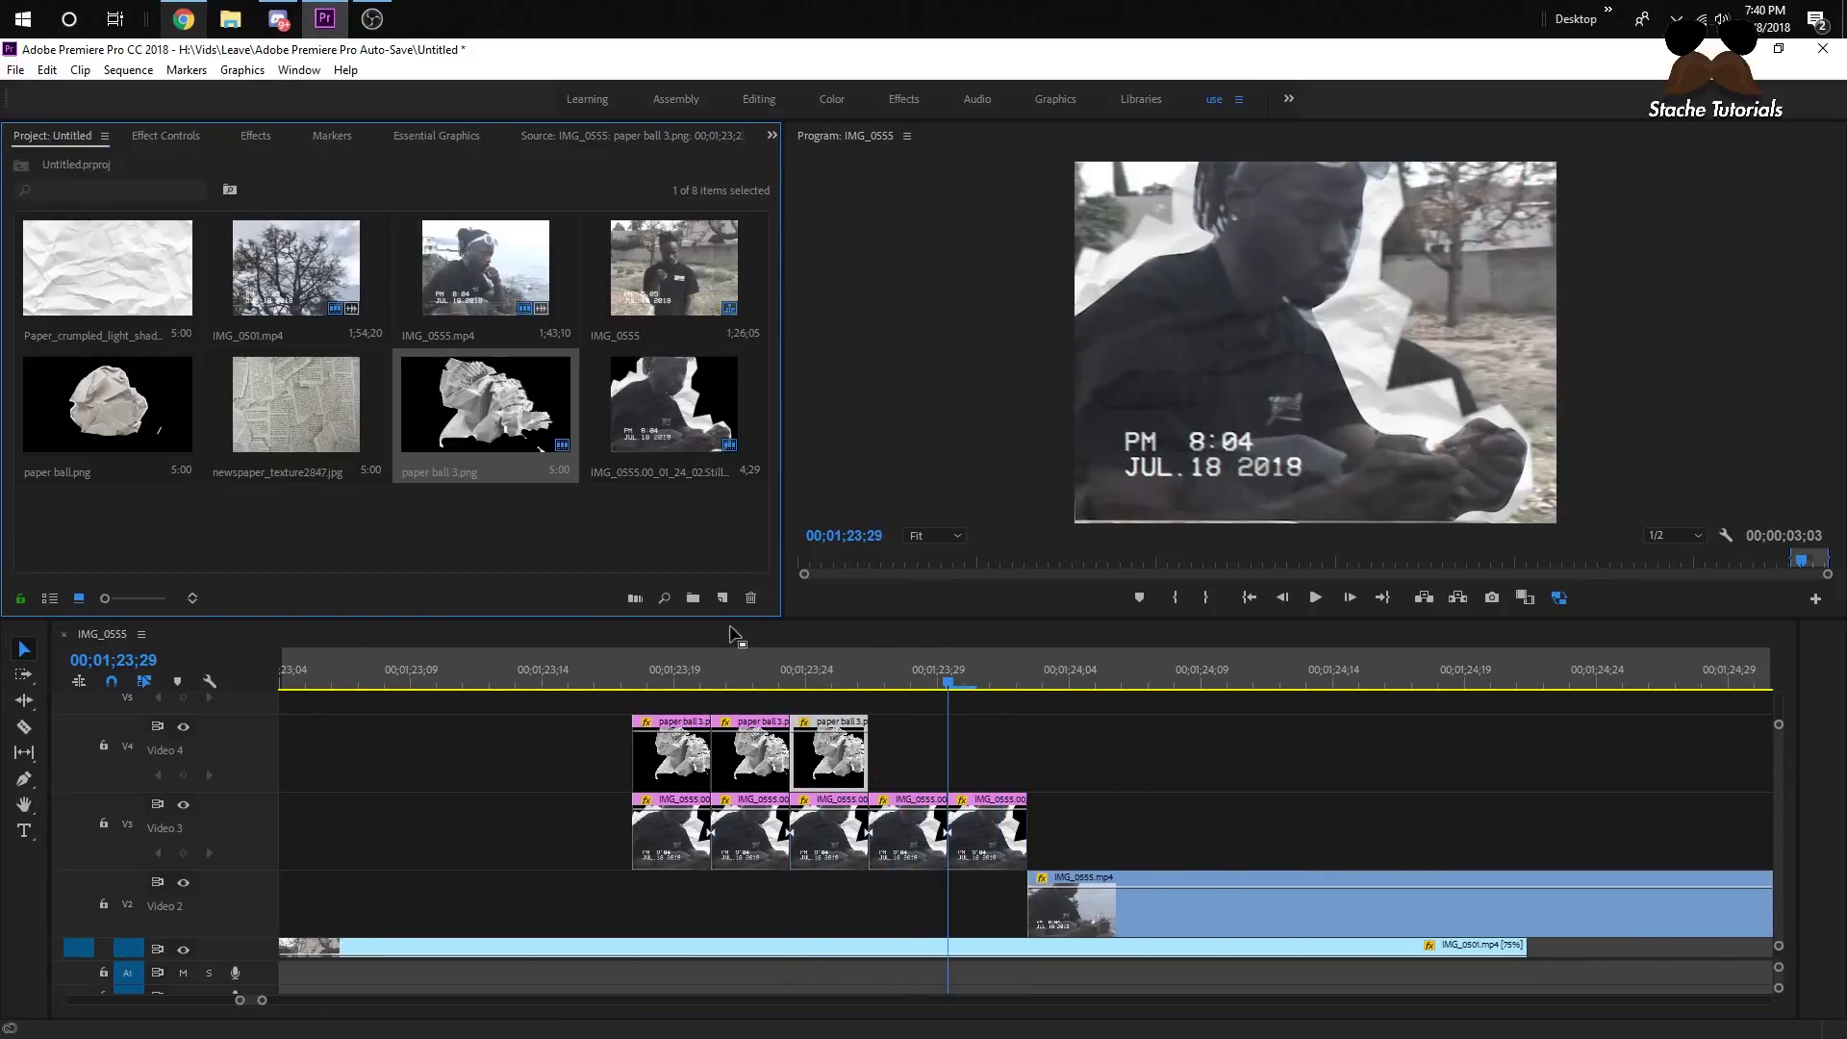
pyautogui.moveTo(847, 765); pyautogui.dragTo(905, 769)
pyautogui.hotkey('ctrl', 'z')
pyautogui.click(846, 766)
pyautogui.hotkey('ctrl', 'z')
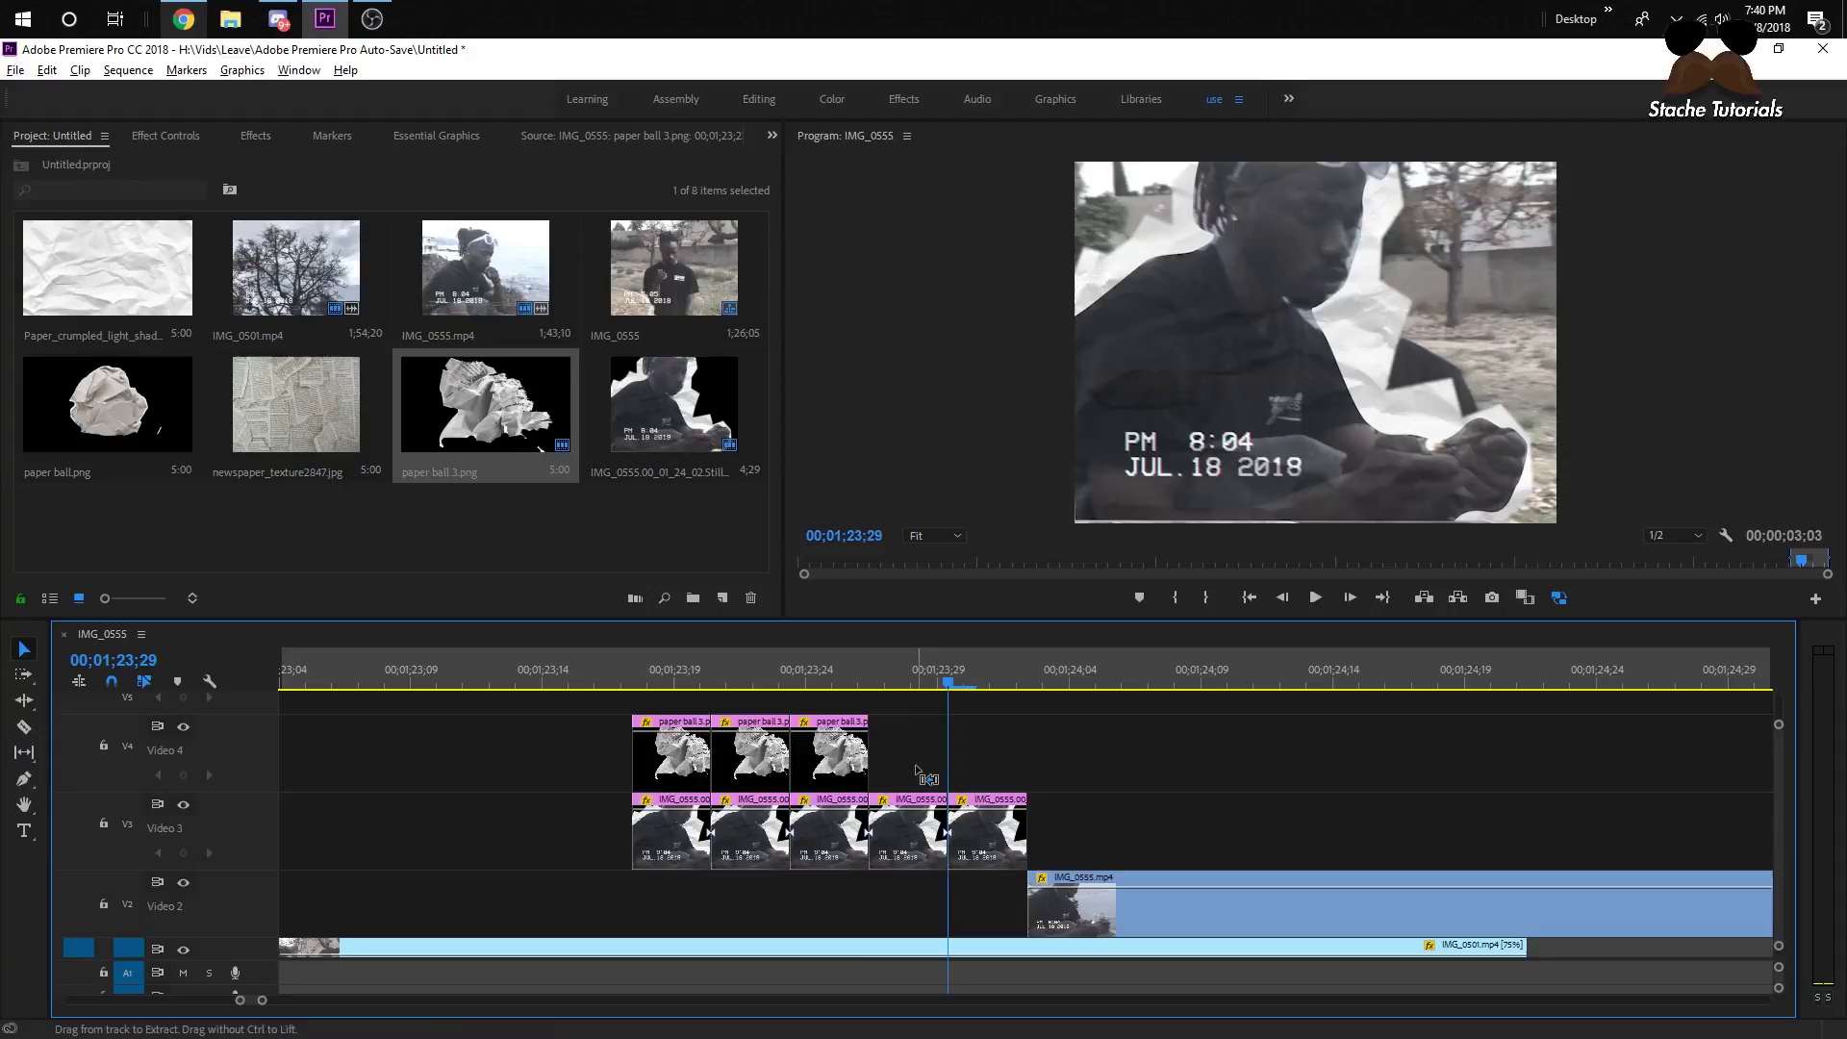
# - Duplicate the third paper ball clip on Video 4 directly above the fourth masked piece
pyautogui.click(996, 682)
pyautogui.moveTo(833, 767); pyautogui.dragTo(924, 760)
pyautogui.click(905, 682)
pyautogui.click(919, 740)
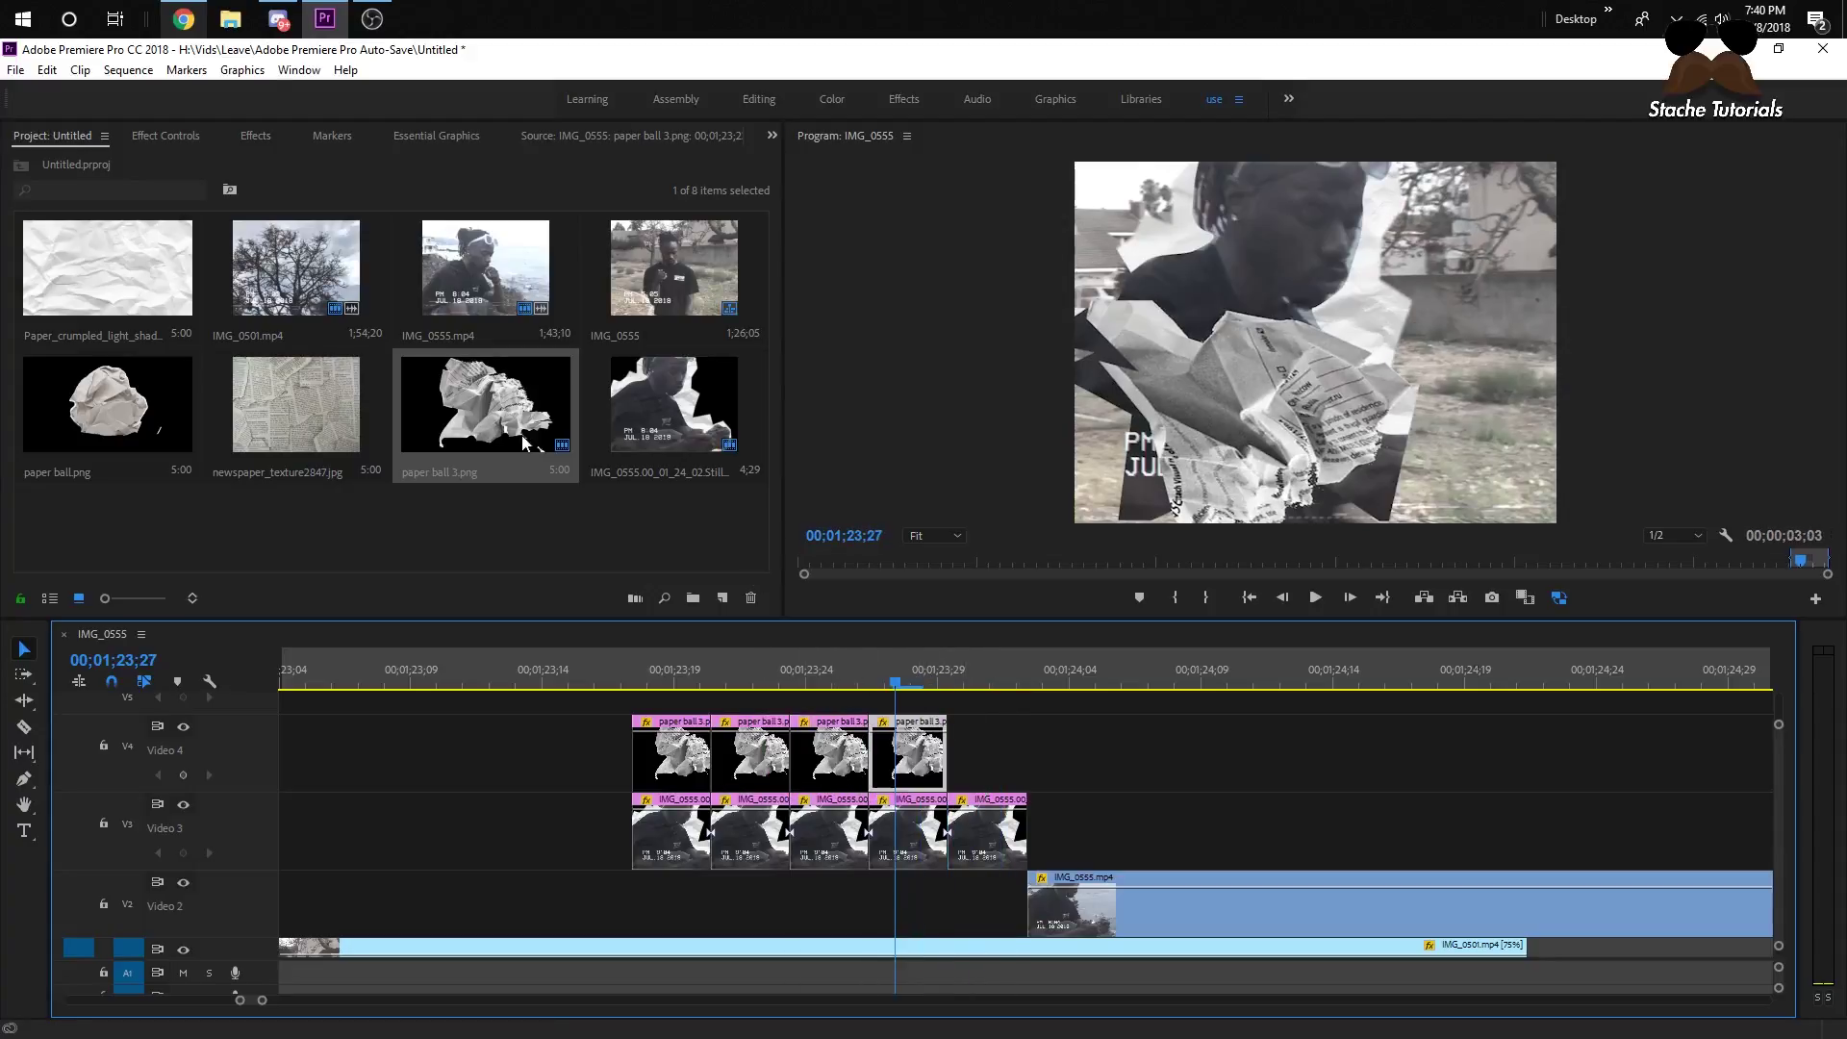
# - Remove the opacity mask from the fourth paper ball clip on Video 4
pyautogui.click(915, 835)
pyautogui.click(171, 135)
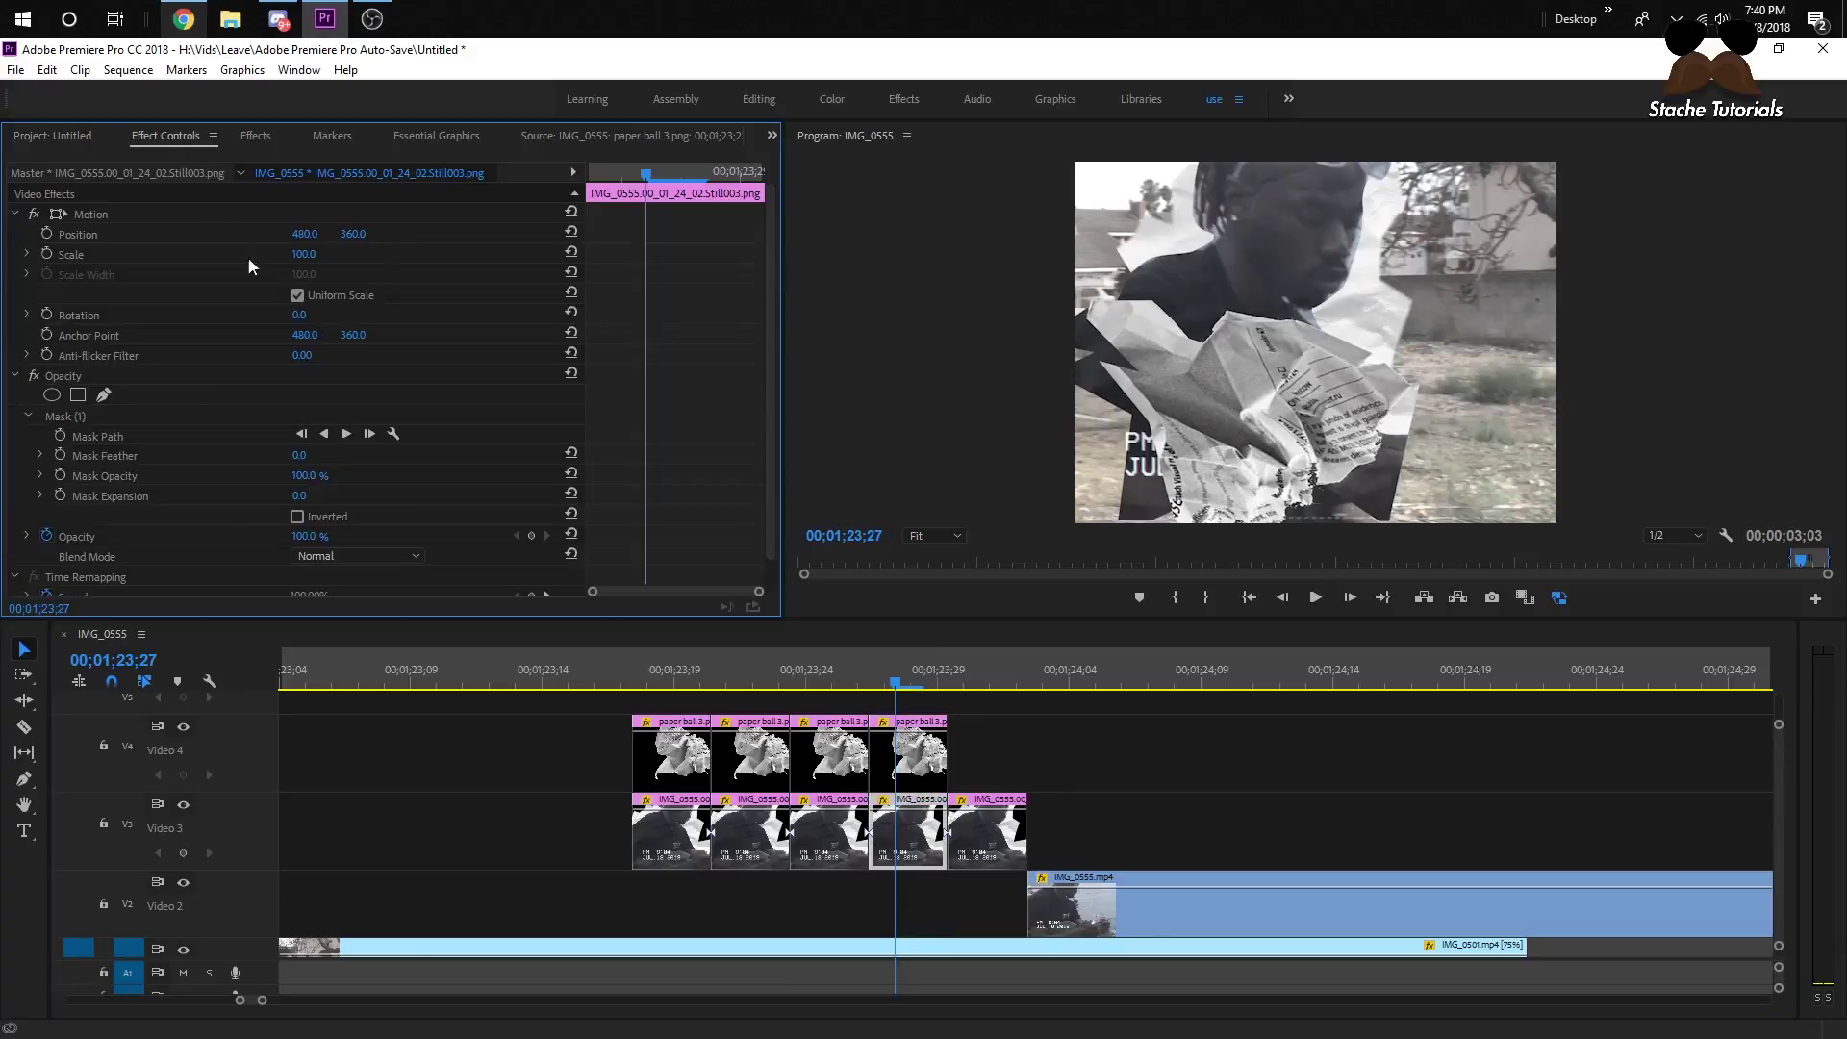
pyautogui.click(907, 755)
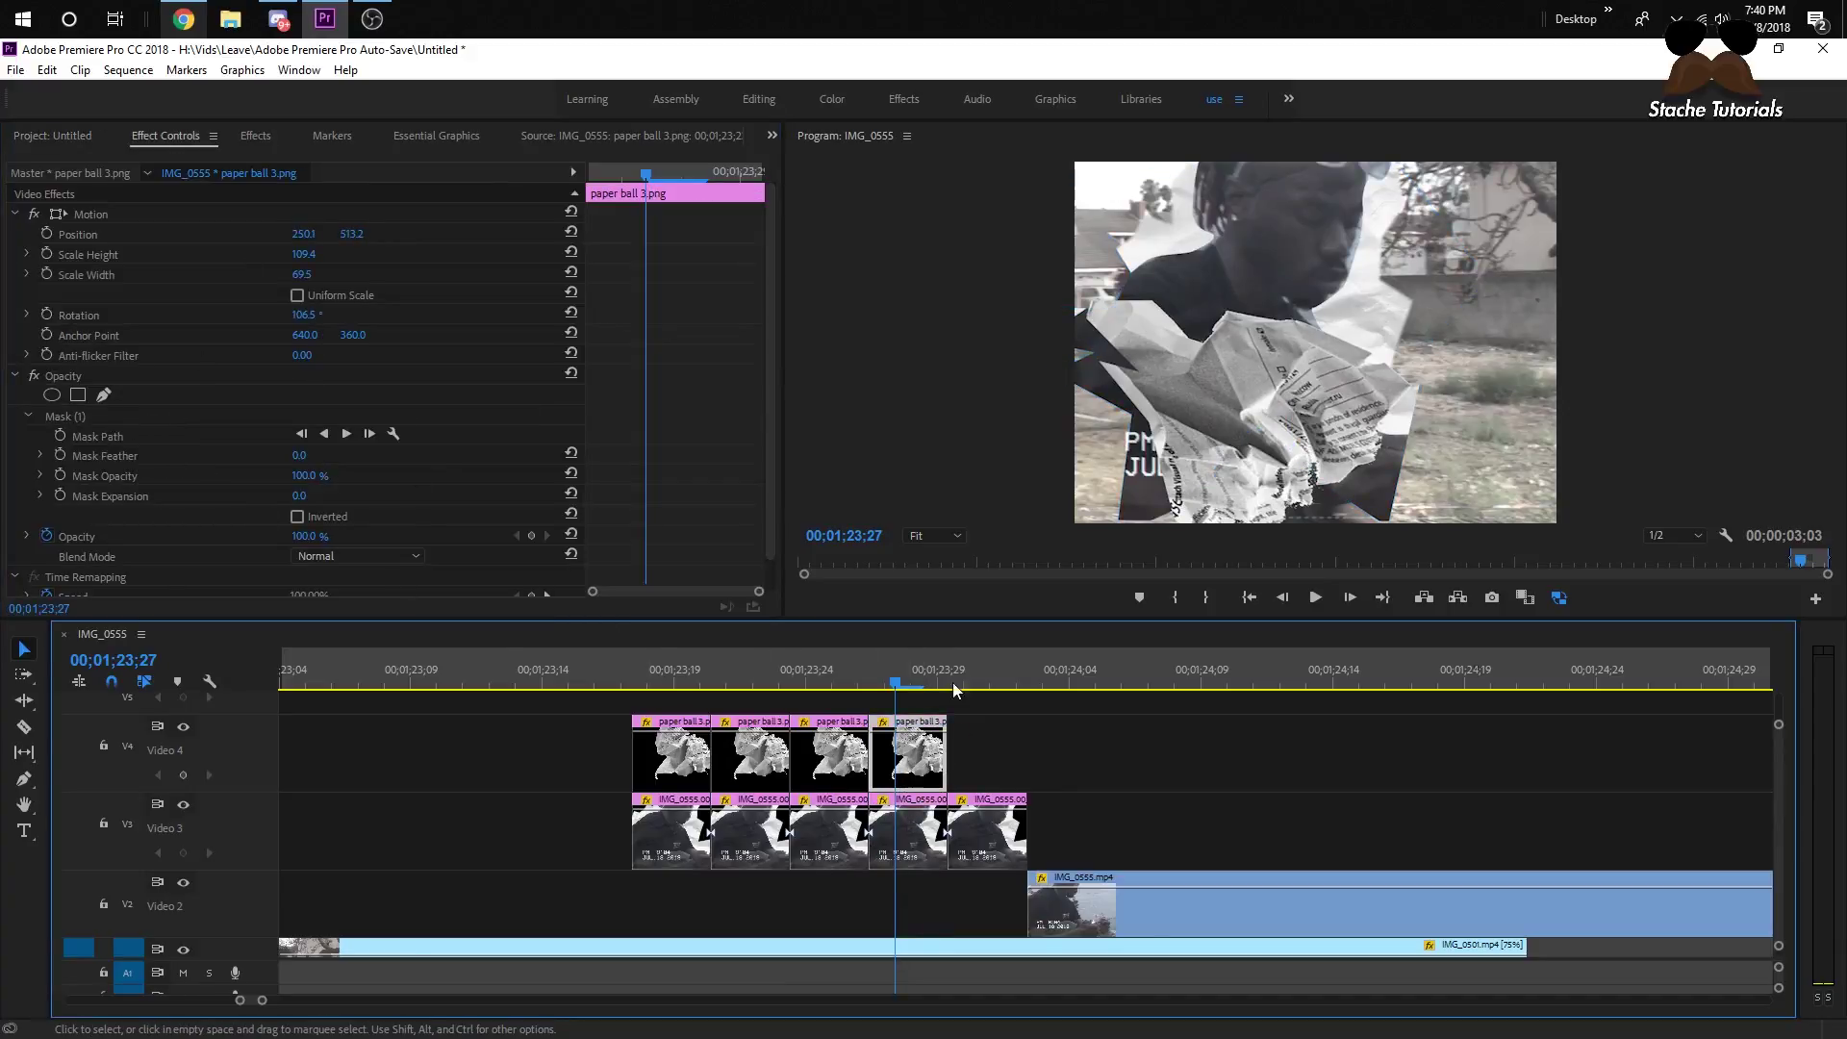
pyautogui.click(113, 413)
pyautogui.press('Delete')
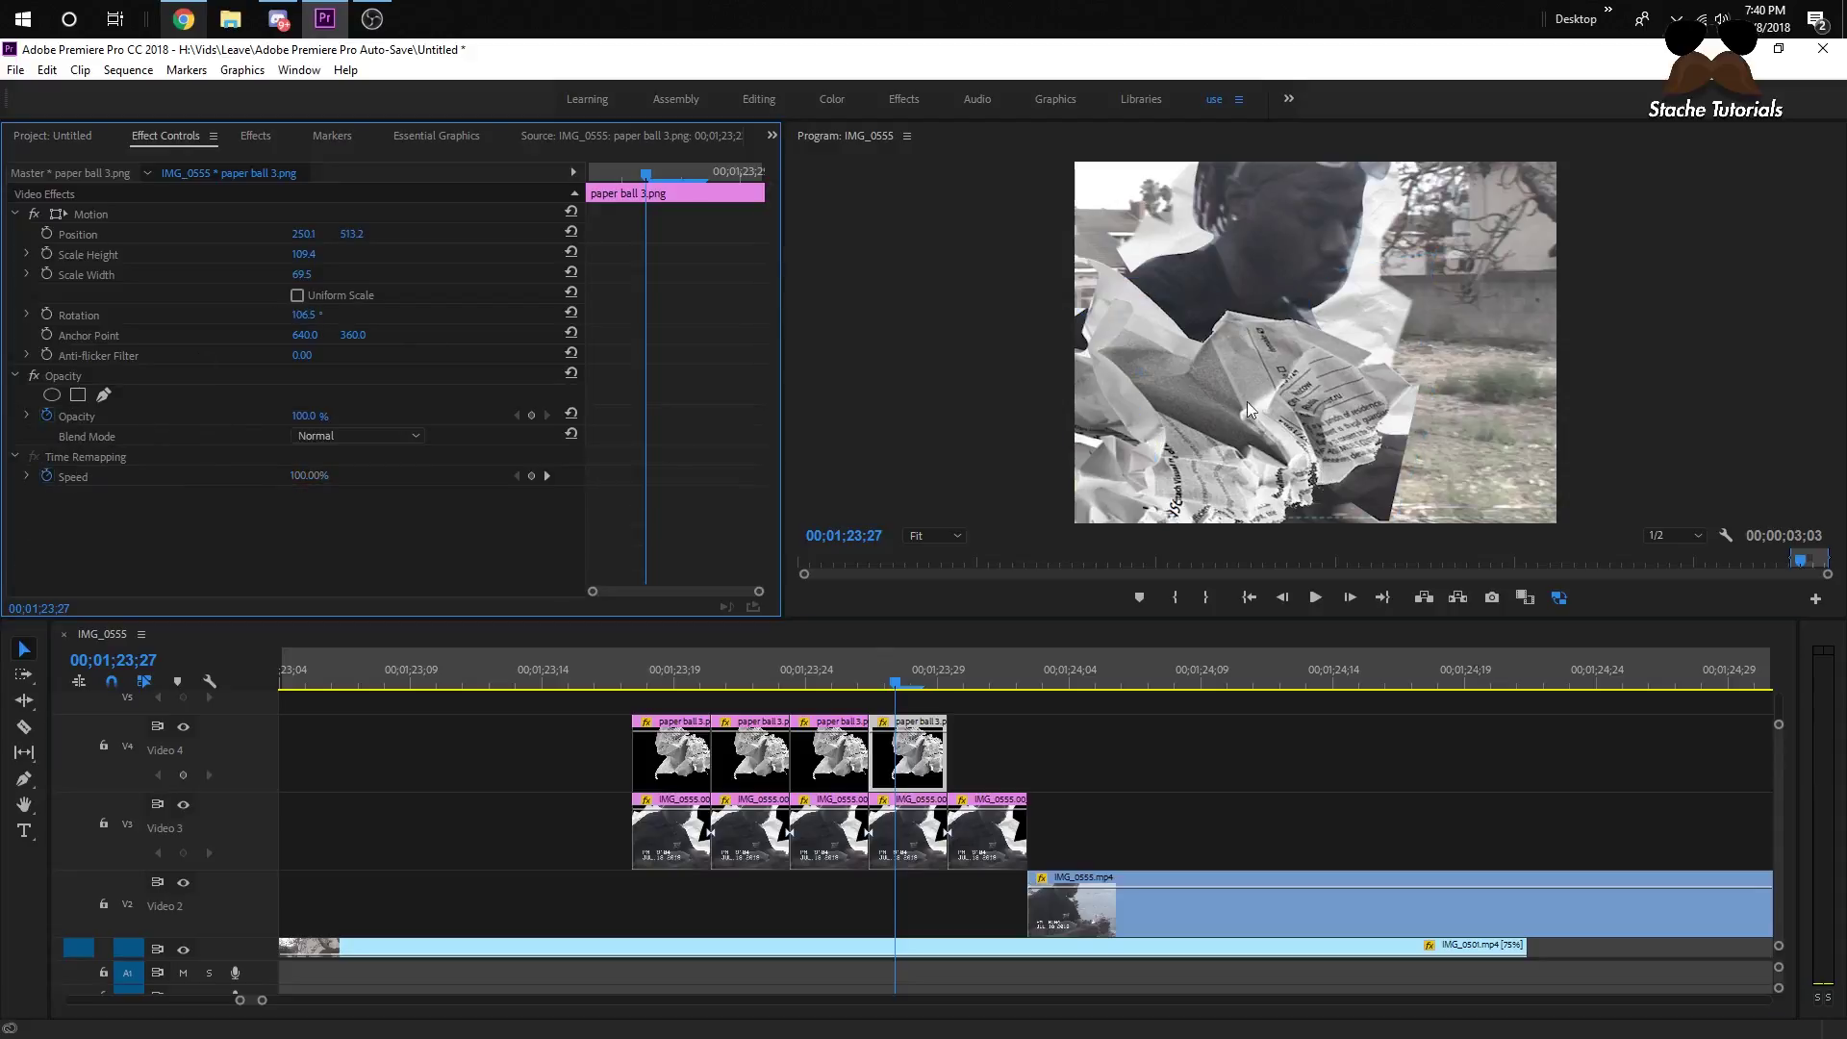
# - Move the fourth paper ball to position 238.6, 626.2 and enlarge it to scale height 128.6 and width 72.0
pyautogui.click(1247, 404)
pyautogui.click(91, 213)
pyautogui.moveTo(1103, 414); pyautogui.dragTo(1098, 459)
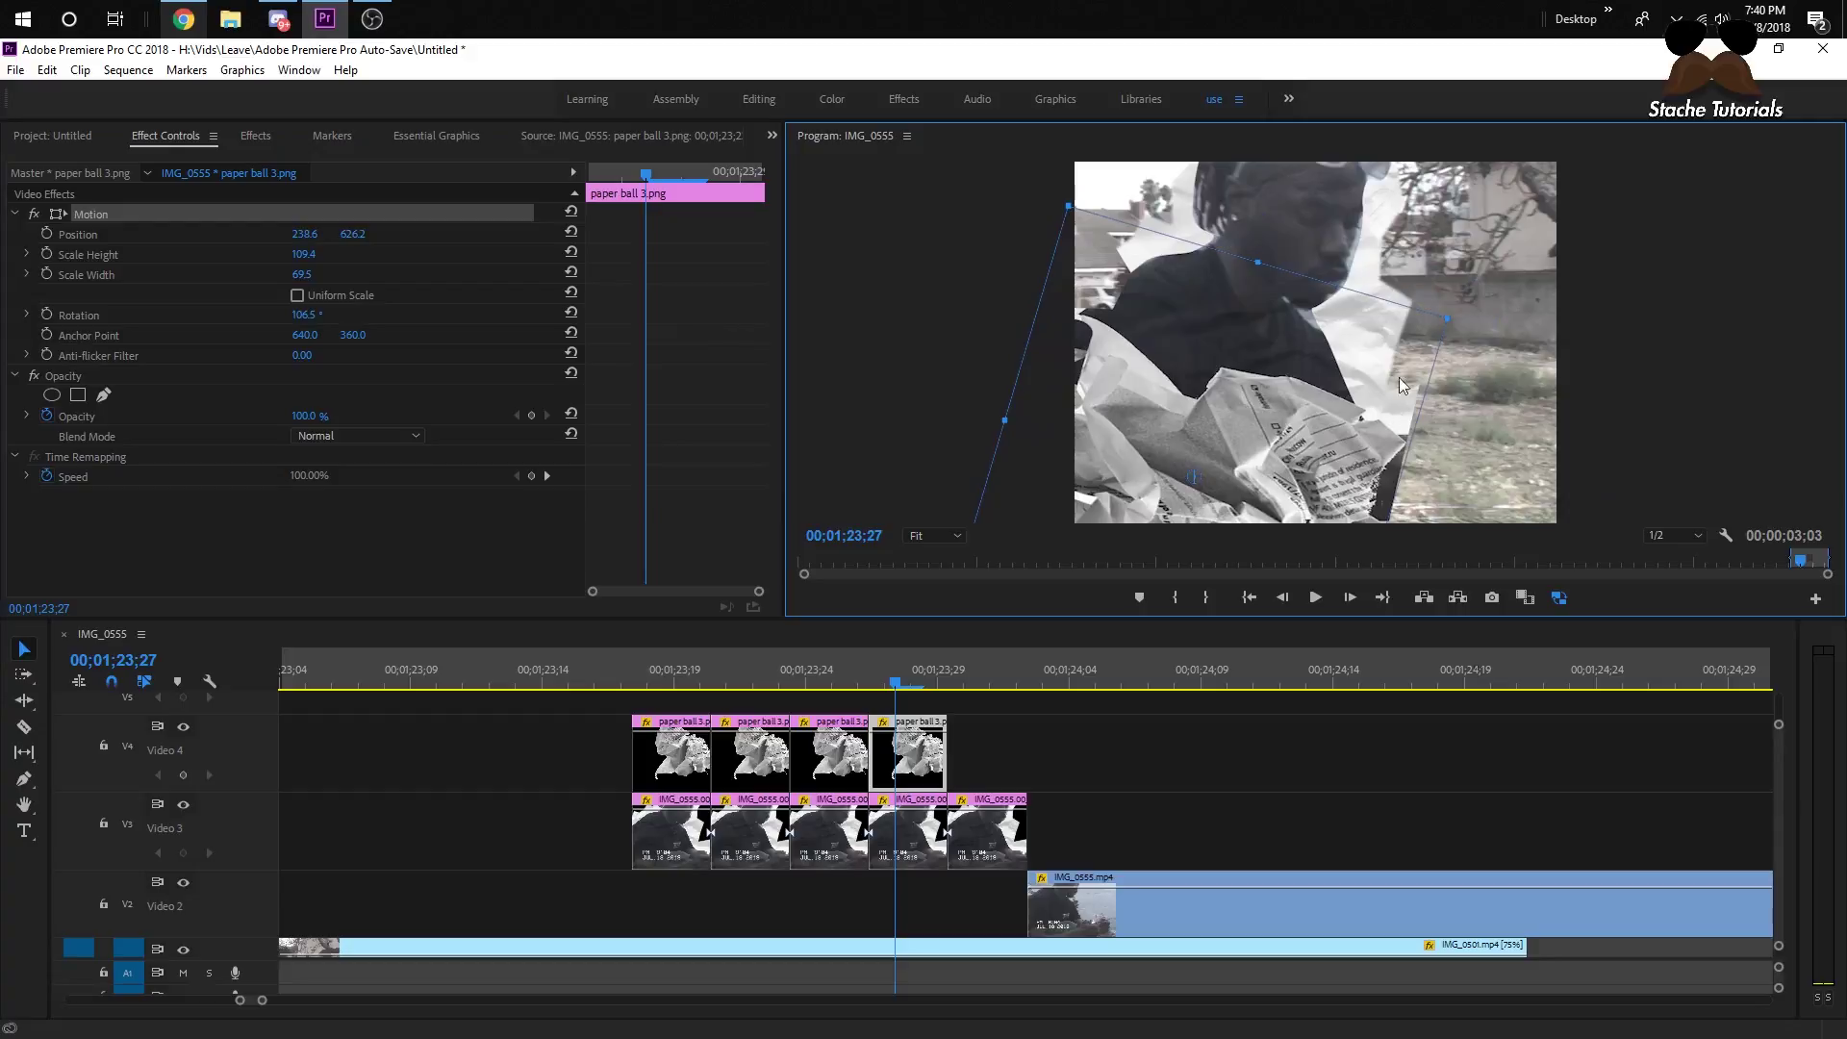
pyautogui.moveTo(1440, 324); pyautogui.dragTo(1486, 322)
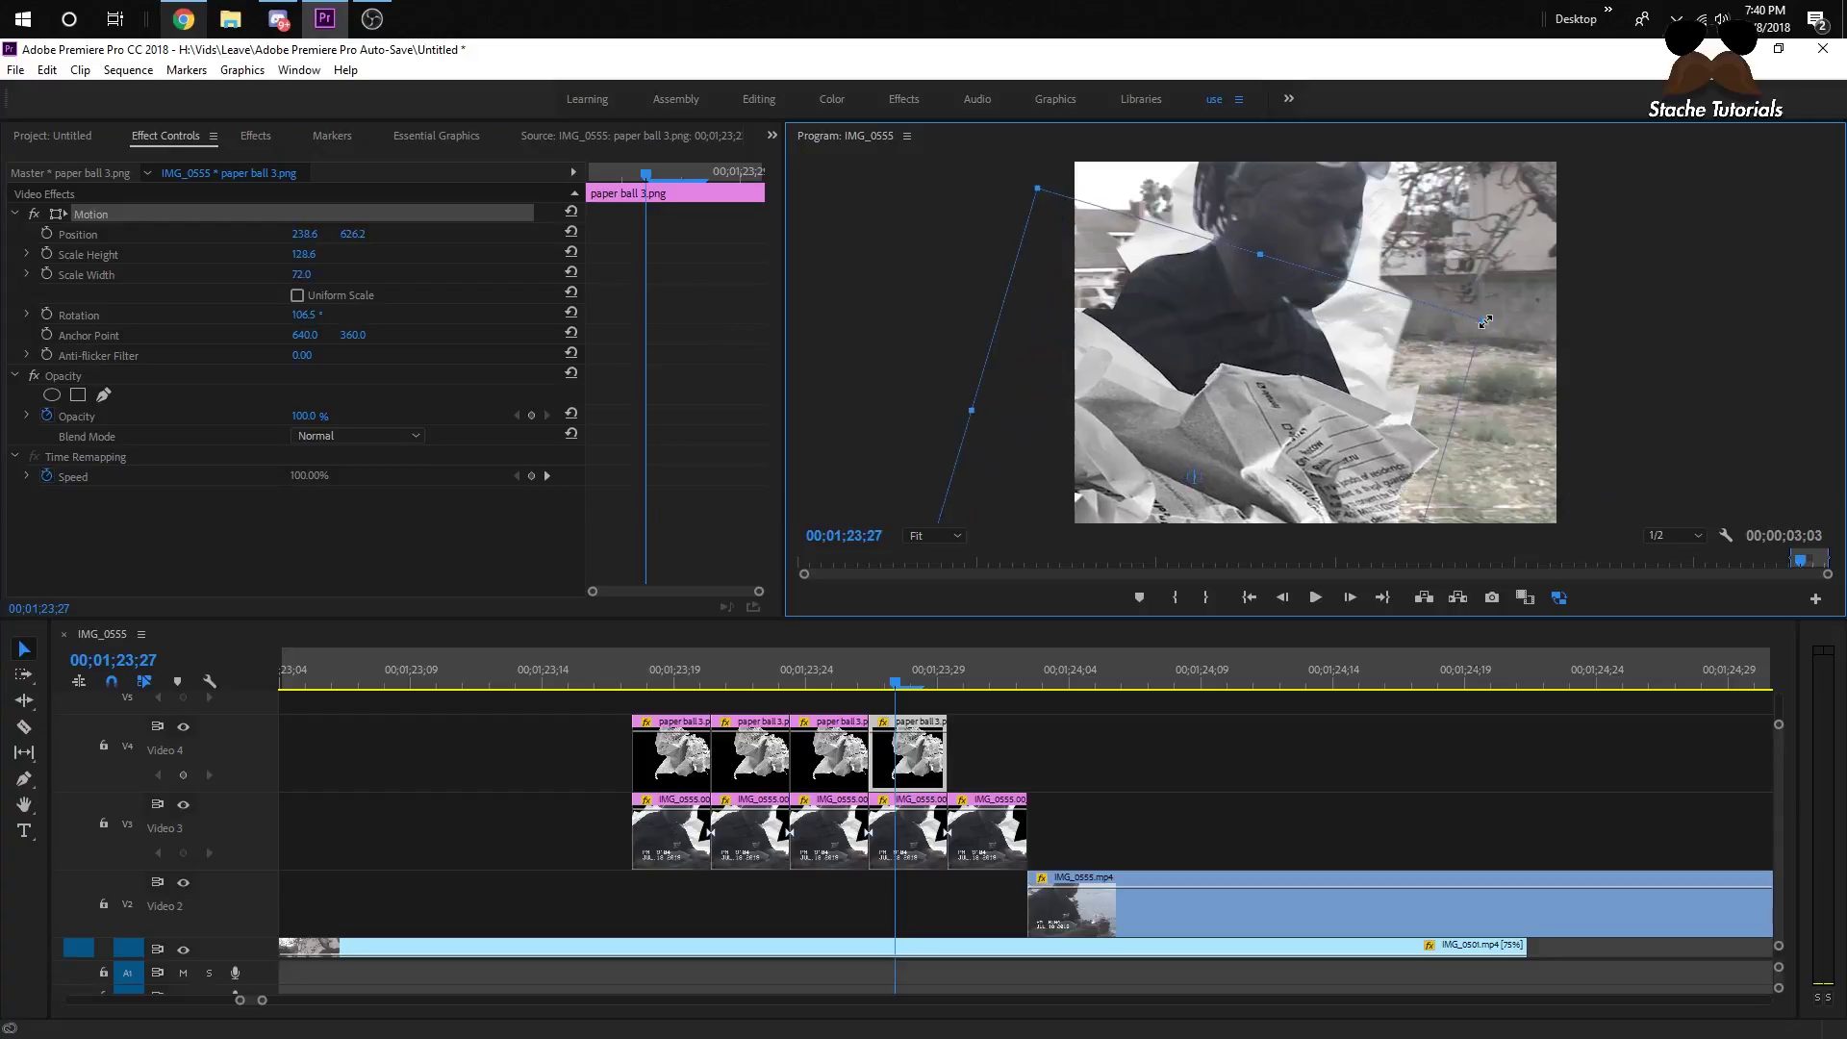
# - Reapply the jagged opacity mask to the fourth paper ball and shift the mask outline slightly down and to the left
pyautogui.click(85, 386)
pyautogui.click(107, 375)
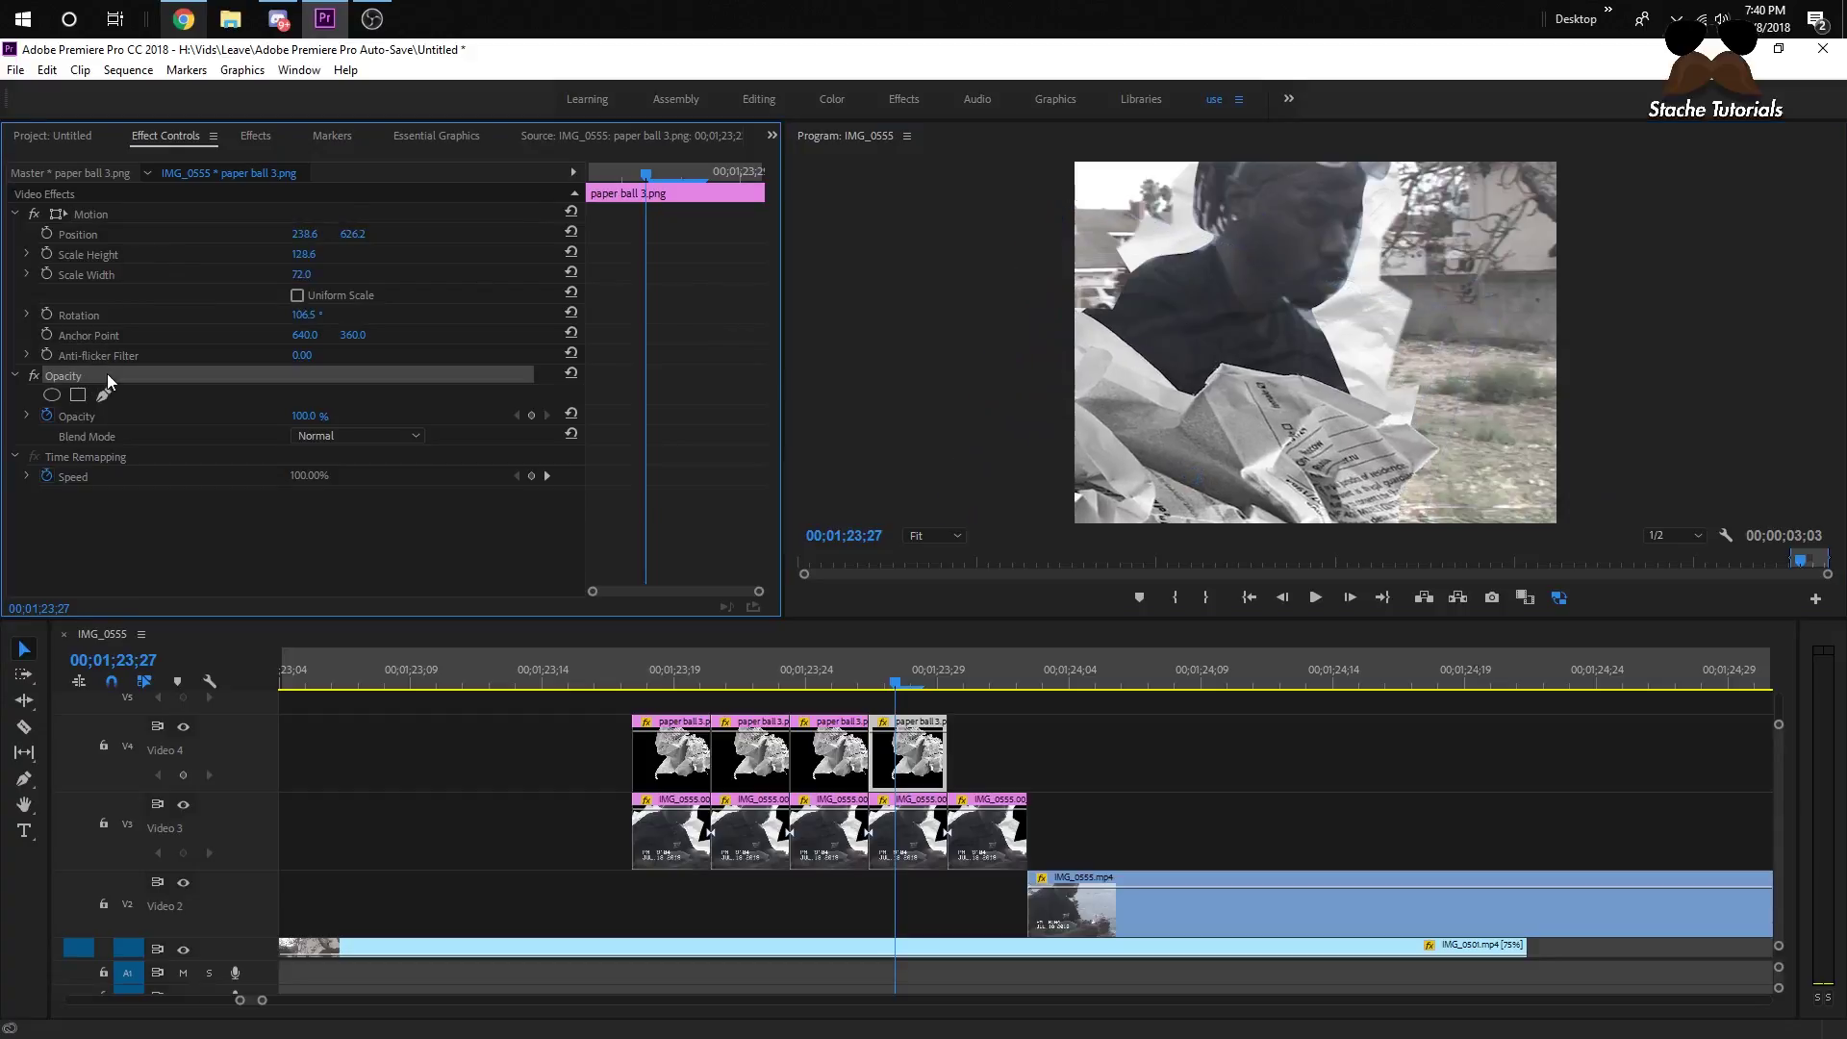
pyautogui.click(103, 396)
pyautogui.click(1165, 445)
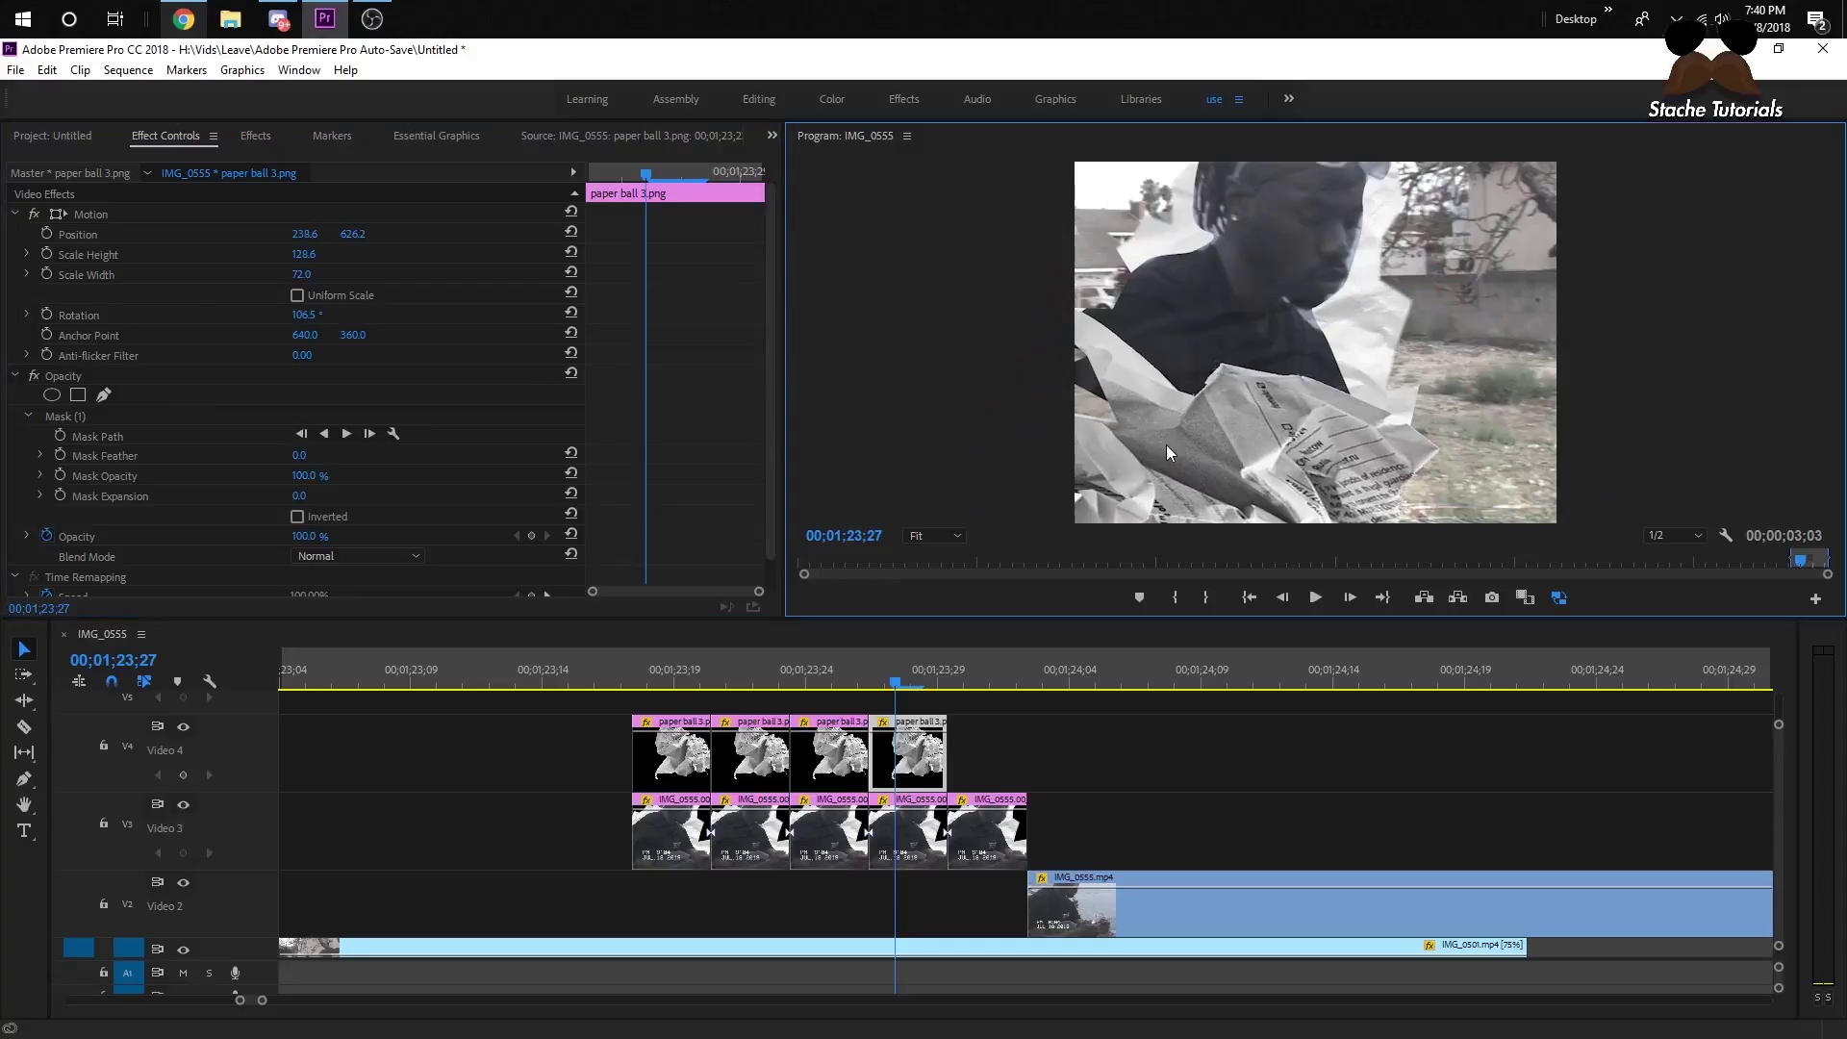
pyautogui.click(148, 332)
pyautogui.click(87, 417)
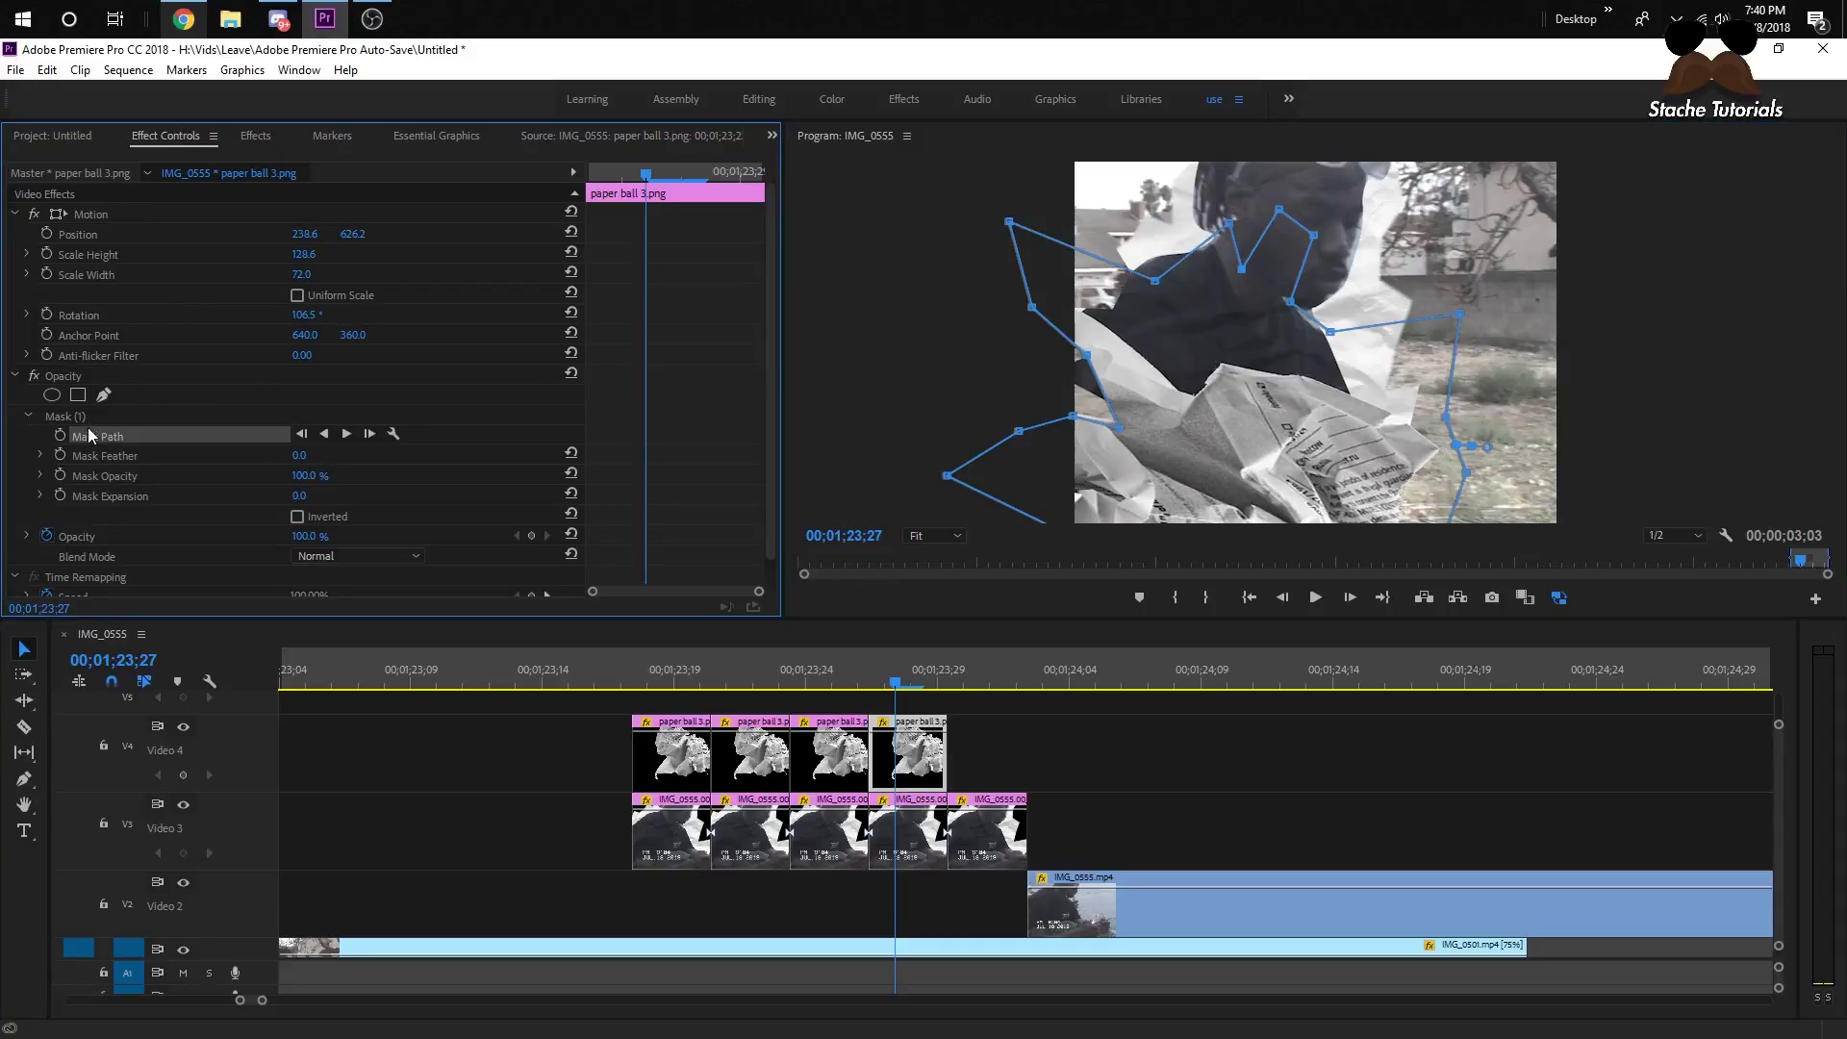
pyautogui.moveTo(1226, 424); pyautogui.dragTo(1209, 442)
# - Duplicate the fourth paper ball clip on Video 4 directly above the fifth masked piece, with the playhead at 00;01;24;00
pyautogui.moveTo(846, 677); pyautogui.dragTo(1002, 739)
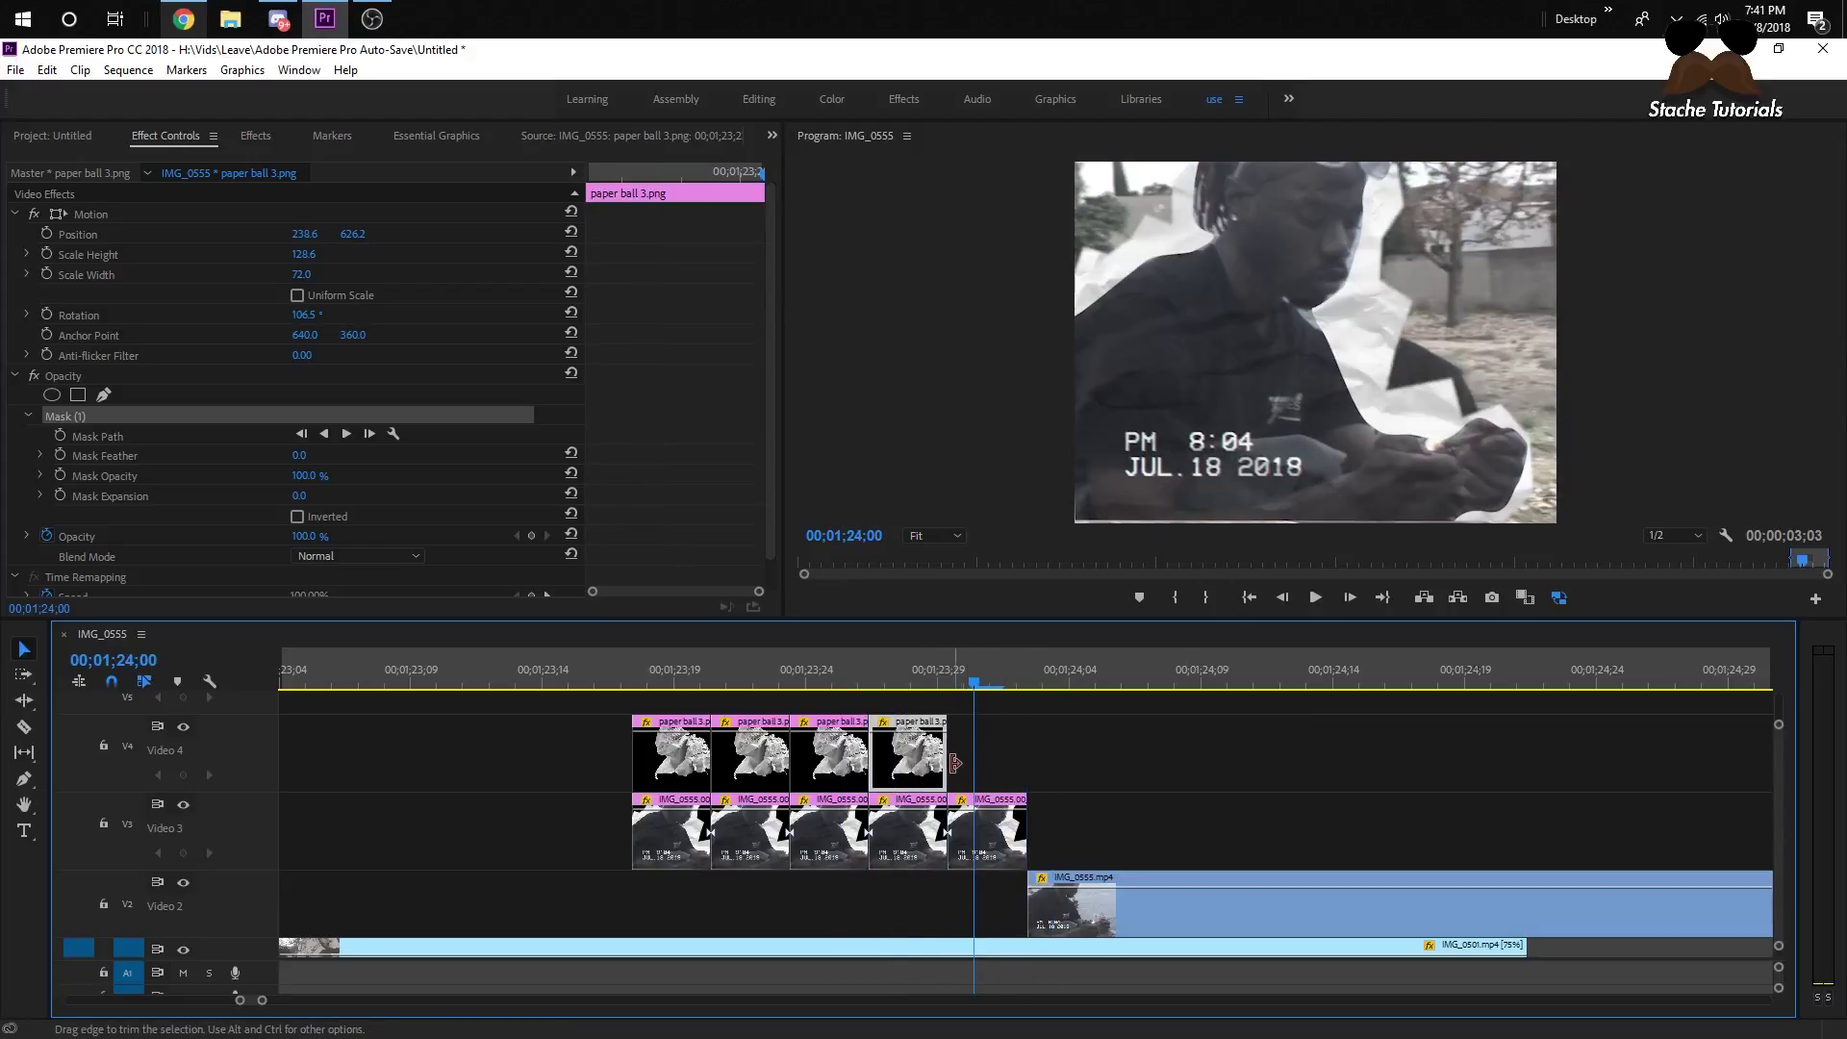
pyautogui.moveTo(920, 759); pyautogui.dragTo(999, 759)
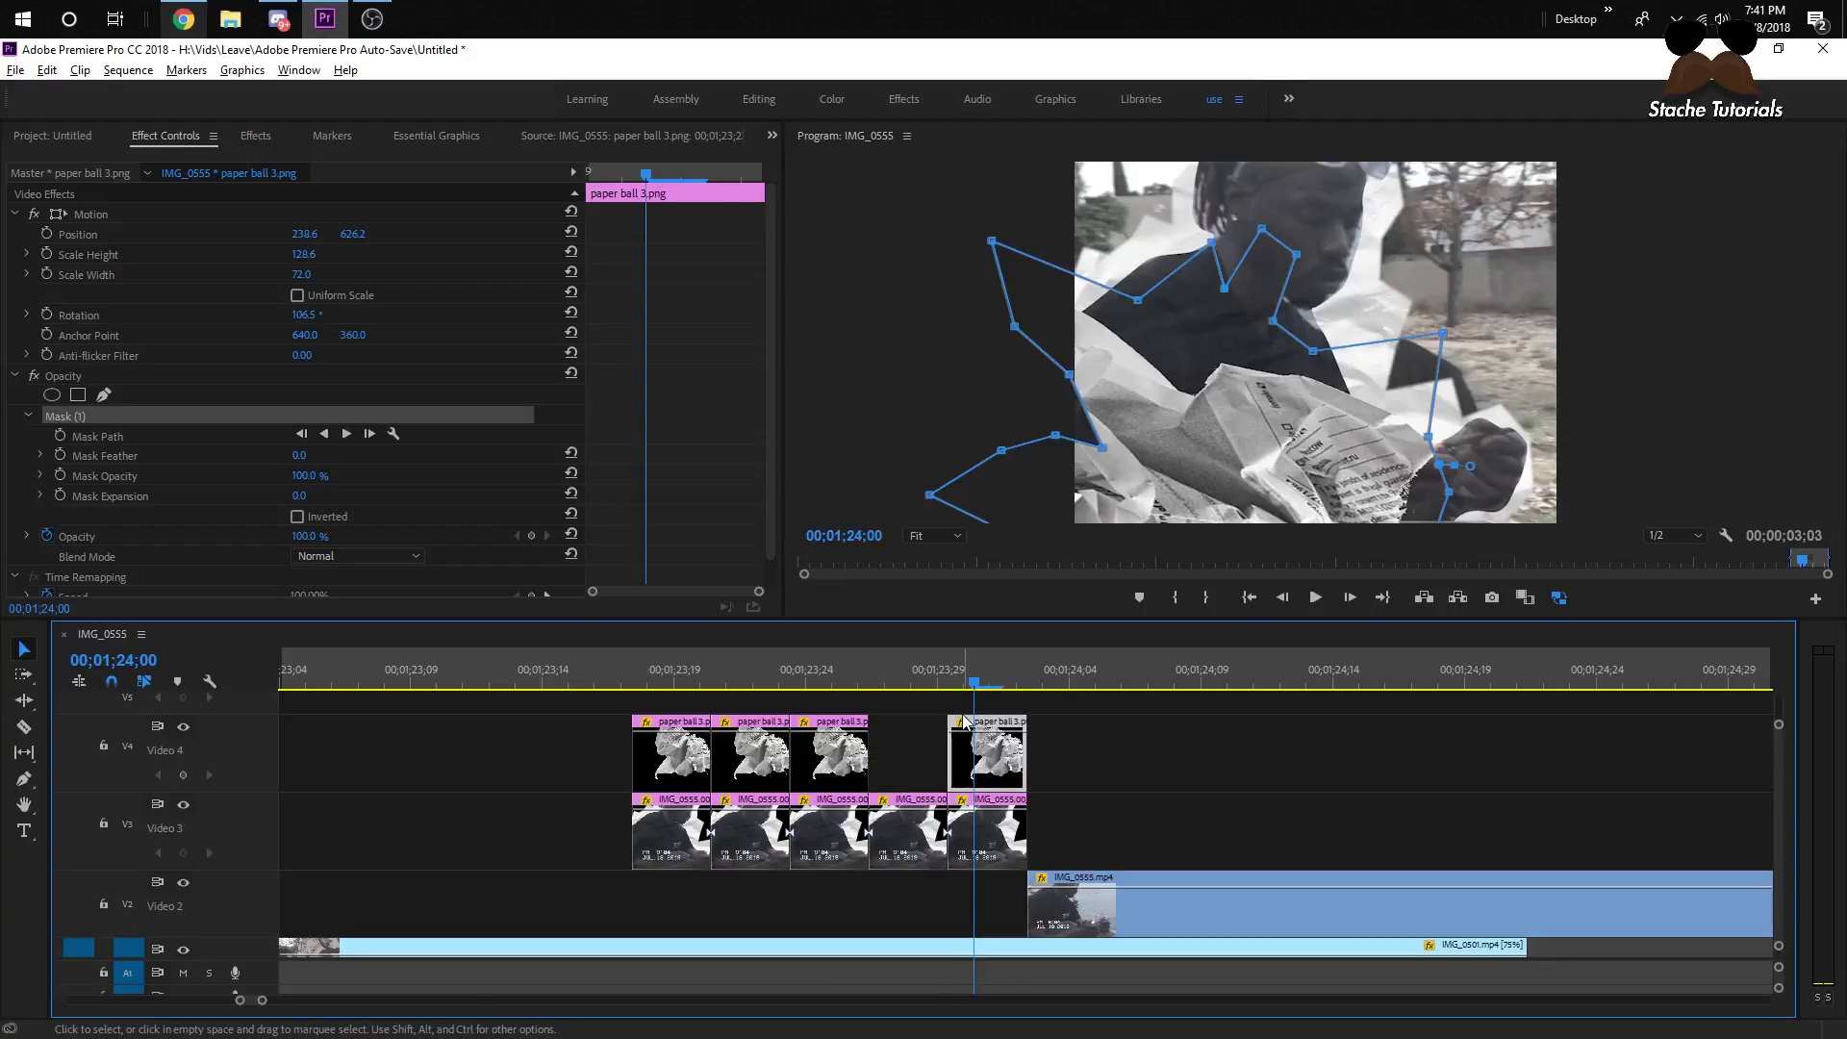
pyautogui.hotkey('ctrl', 'z')
pyautogui.click(1126, 681)
pyautogui.moveTo(894, 781); pyautogui.dragTo(972, 753)
pyautogui.click(975, 681)
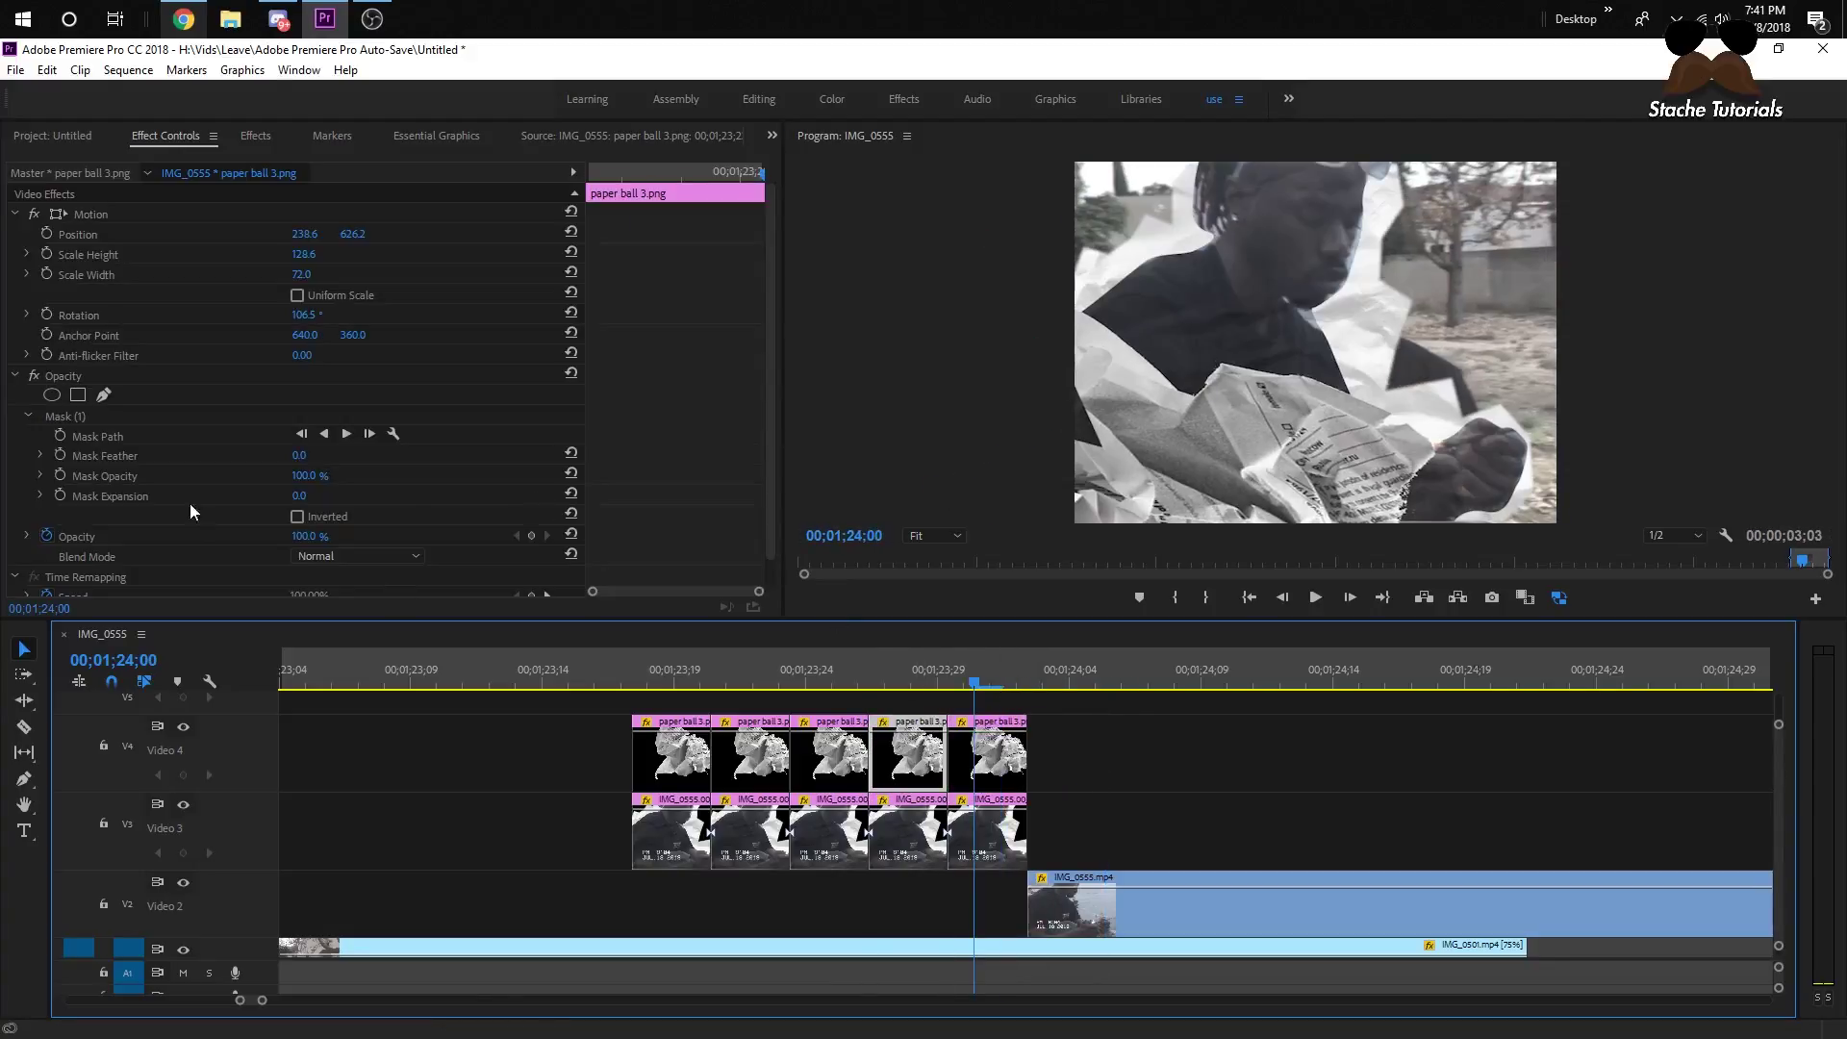
# - Place the fifth paper ball at position 294.1, 873.2 with scale height 163.3, width 74.7 and rotation 91.4°
pyautogui.click(71, 216)
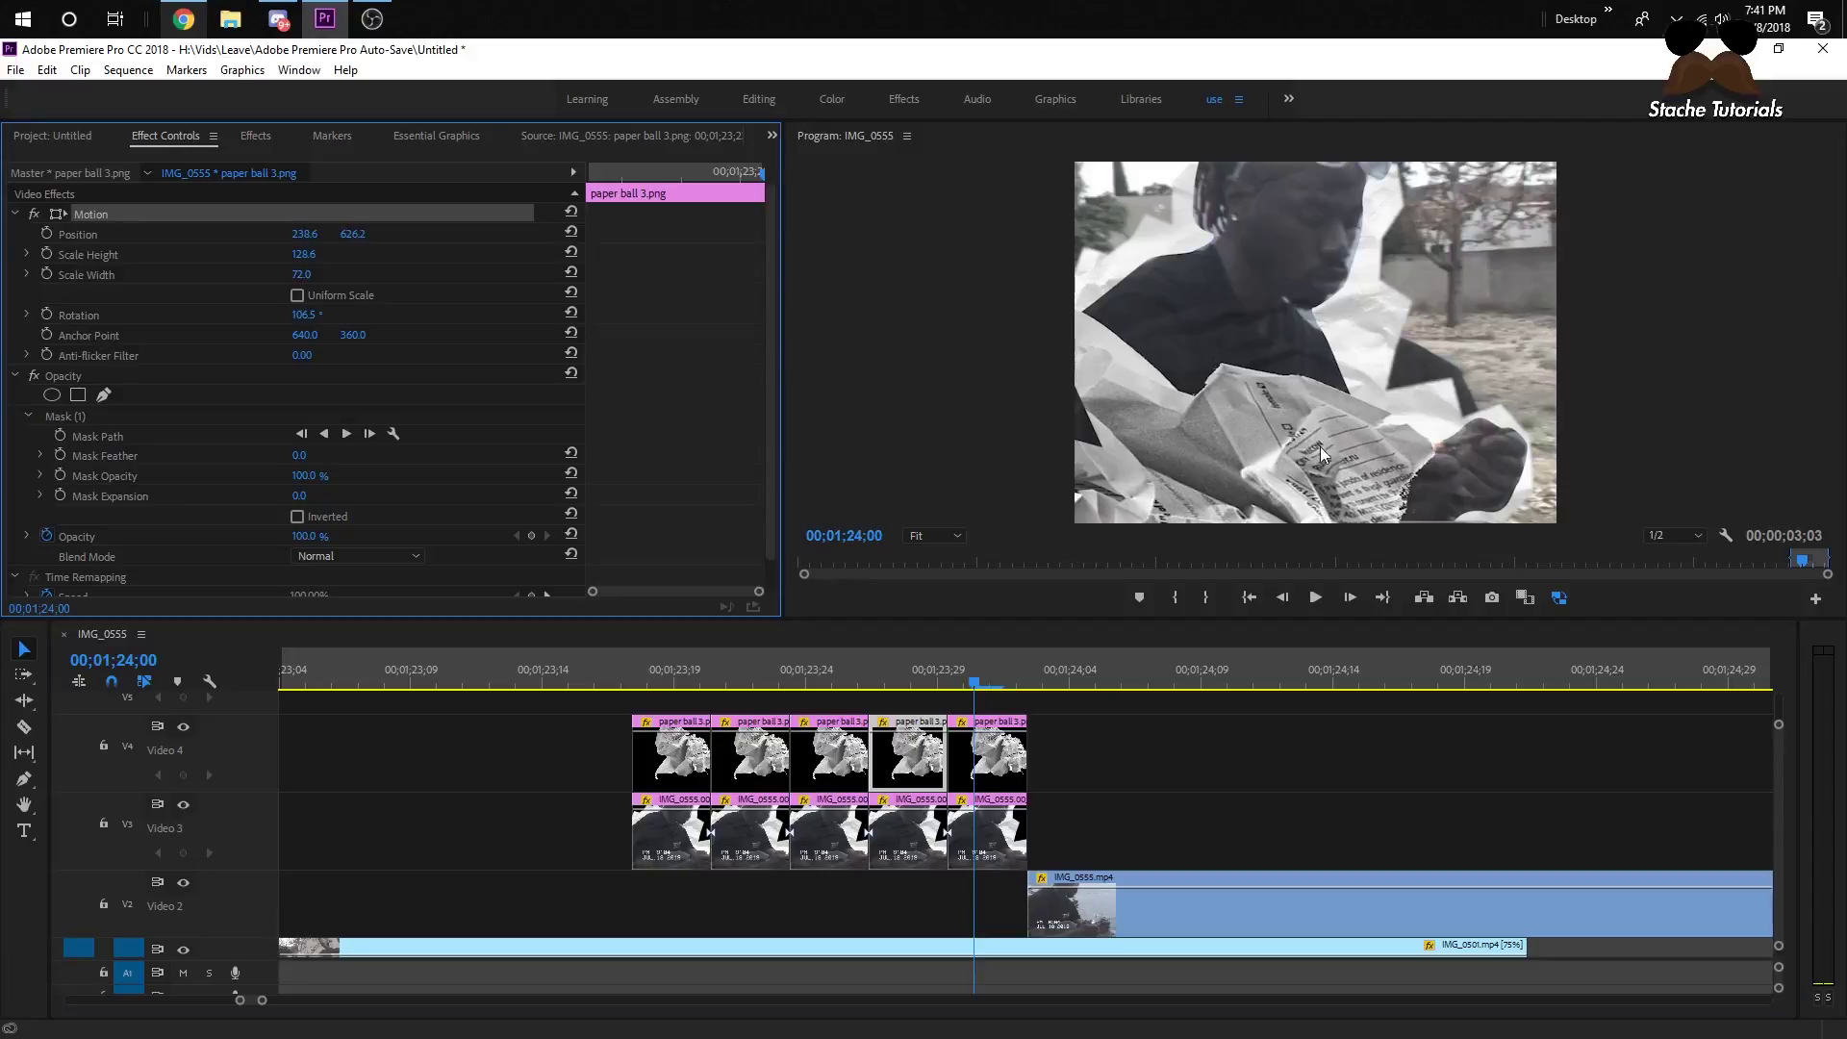
pyautogui.click(796, 333)
pyautogui.click(991, 755)
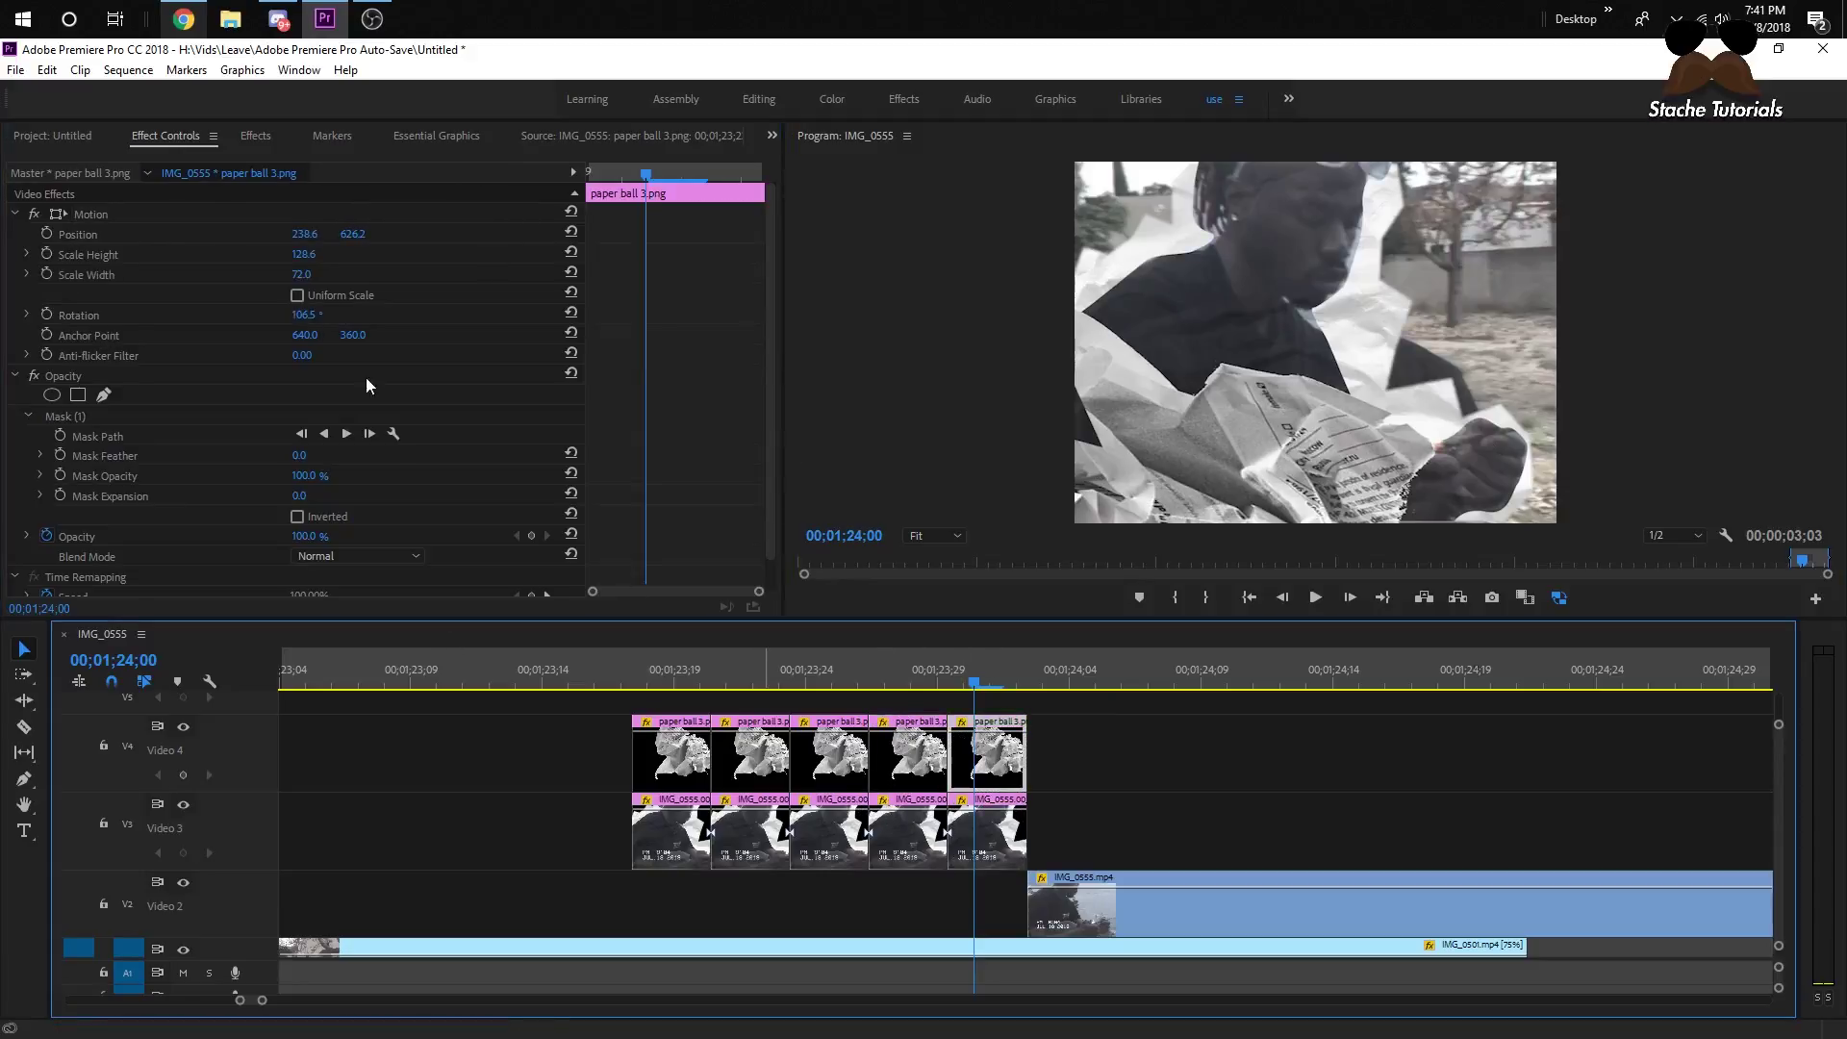
pyautogui.click(159, 215)
pyautogui.moveTo(1197, 370); pyautogui.dragTo(1315, 465)
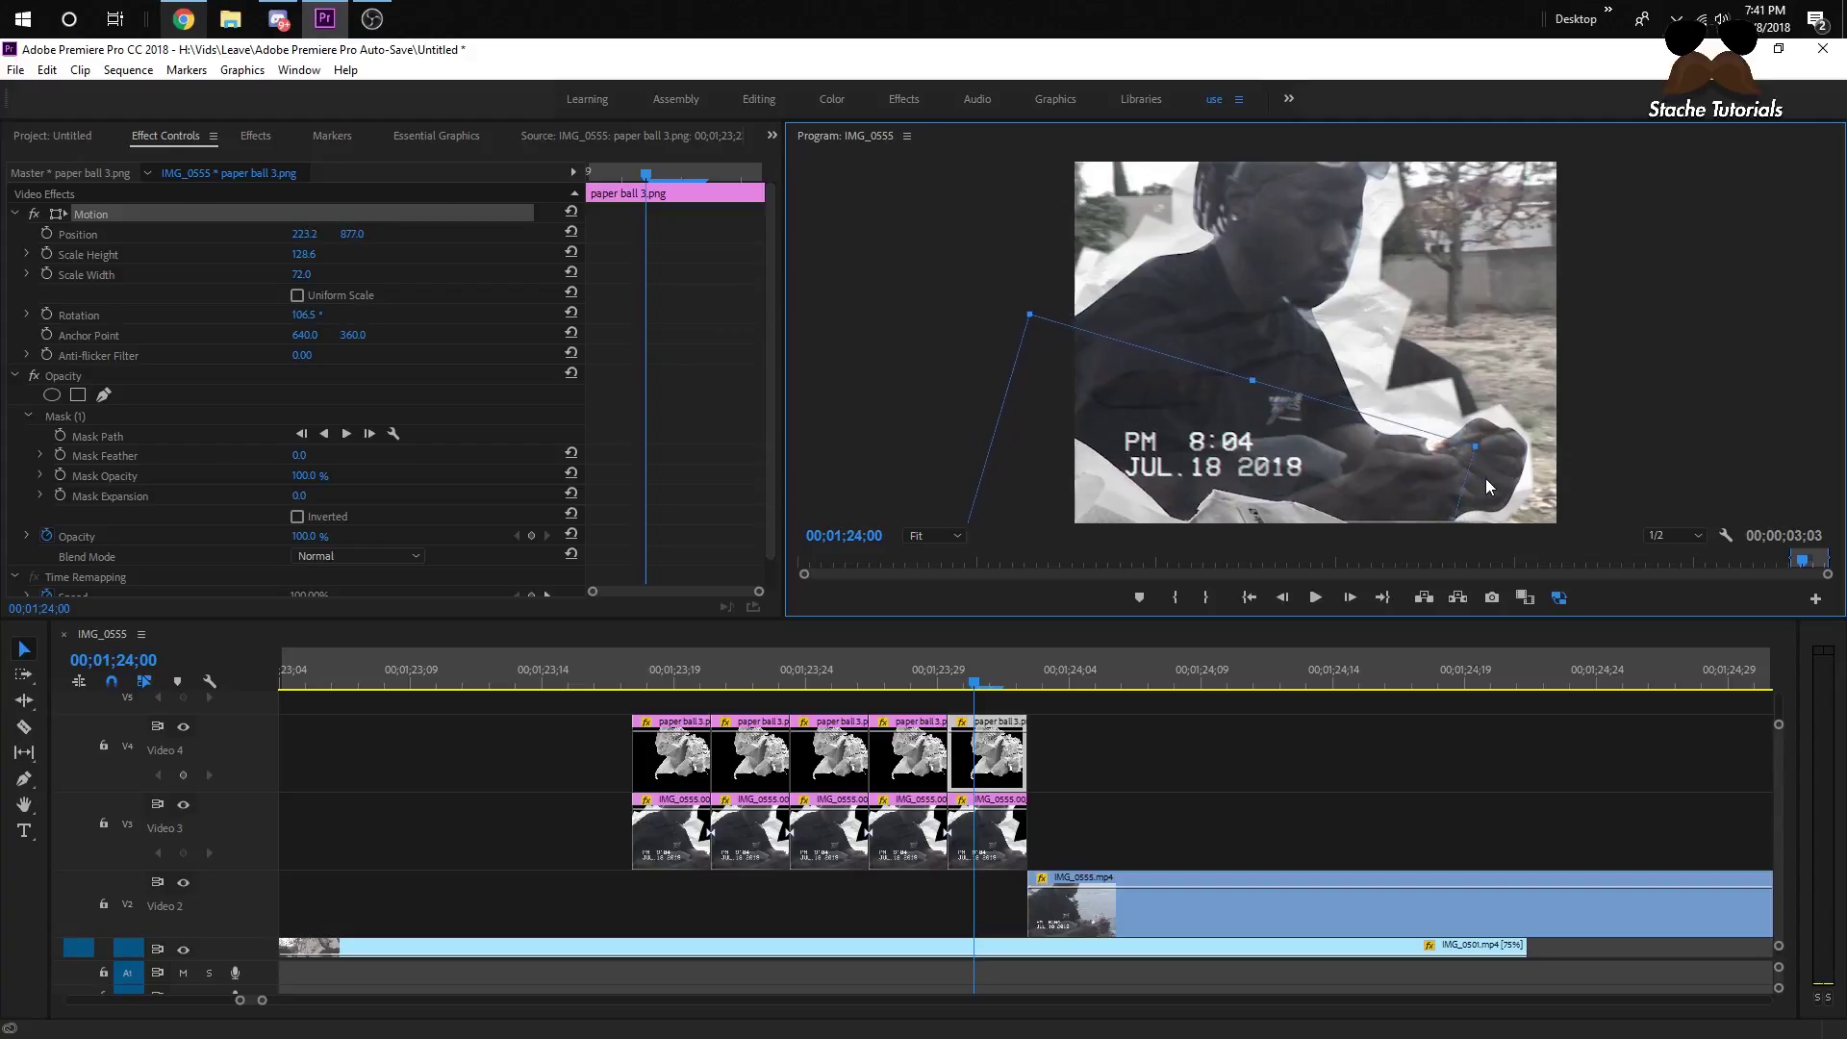
pyautogui.moveTo(1476, 447); pyautogui.dragTo(1381, 449)
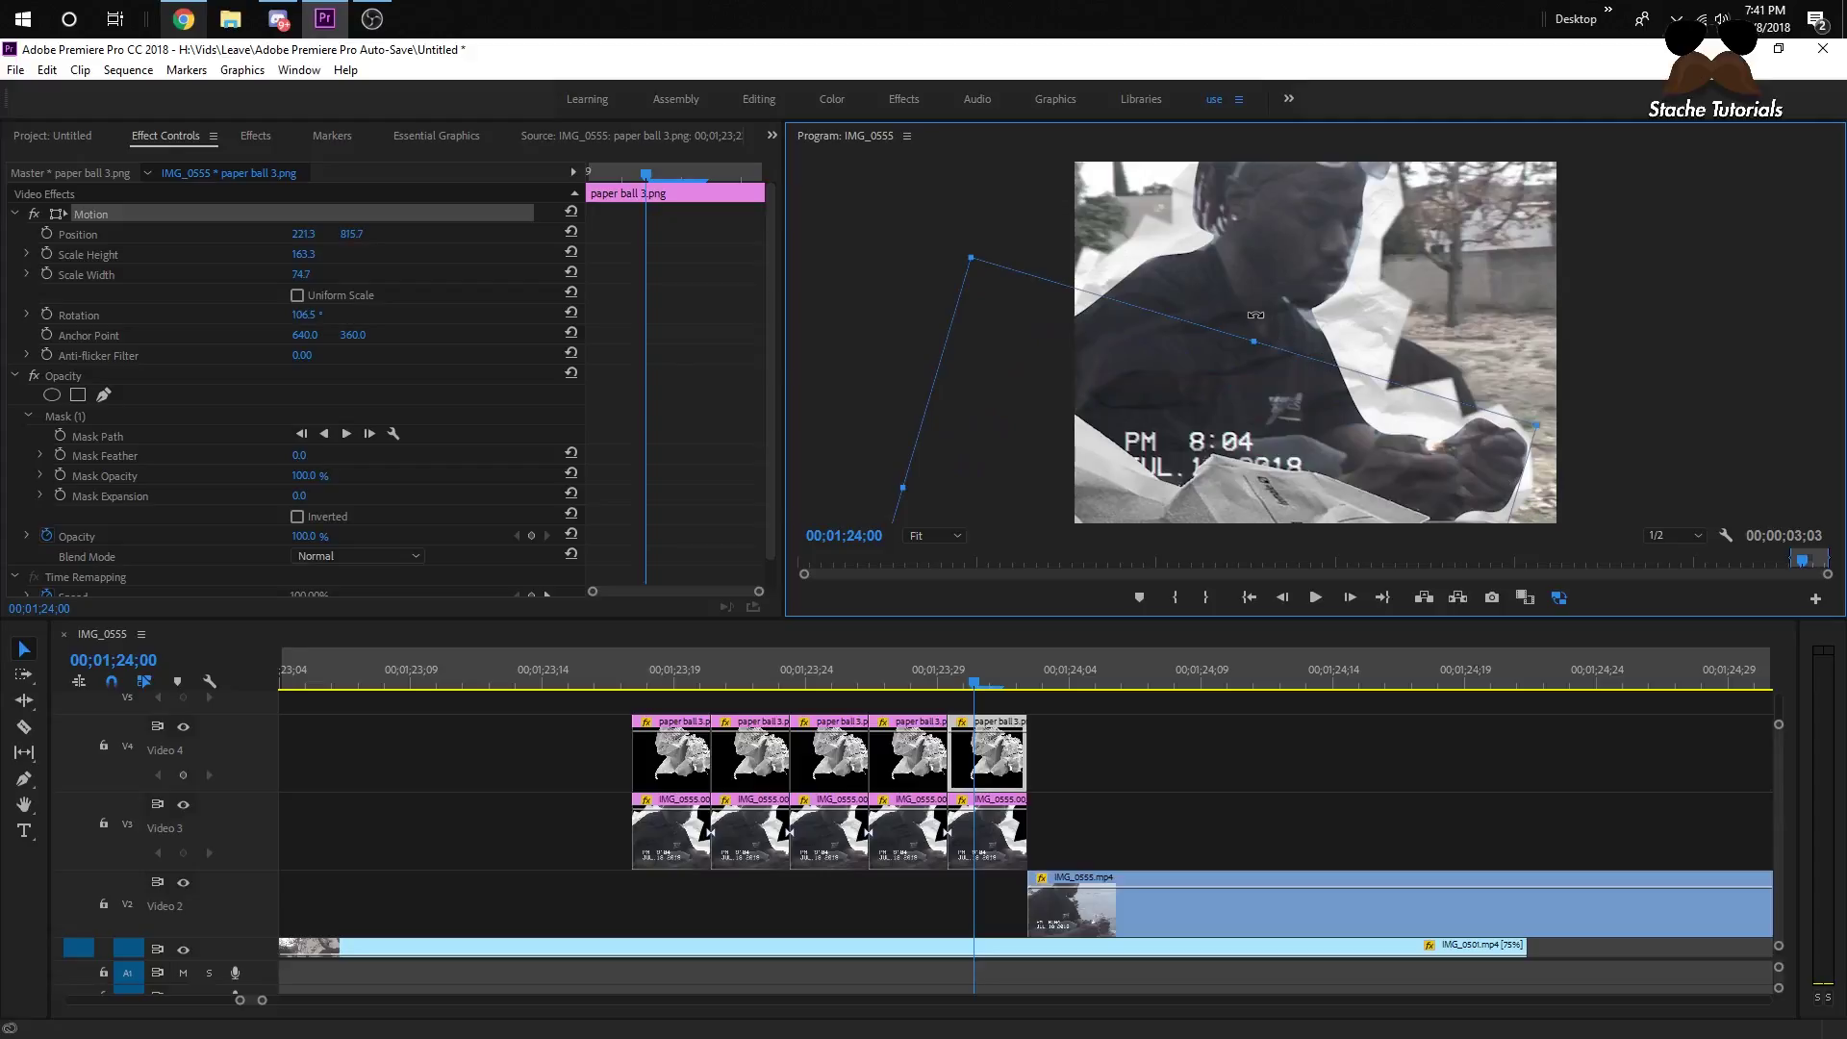
pyautogui.moveTo(1255, 315); pyautogui.dragTo(1186, 307)
pyautogui.moveTo(1274, 443); pyautogui.dragTo(1311, 472)
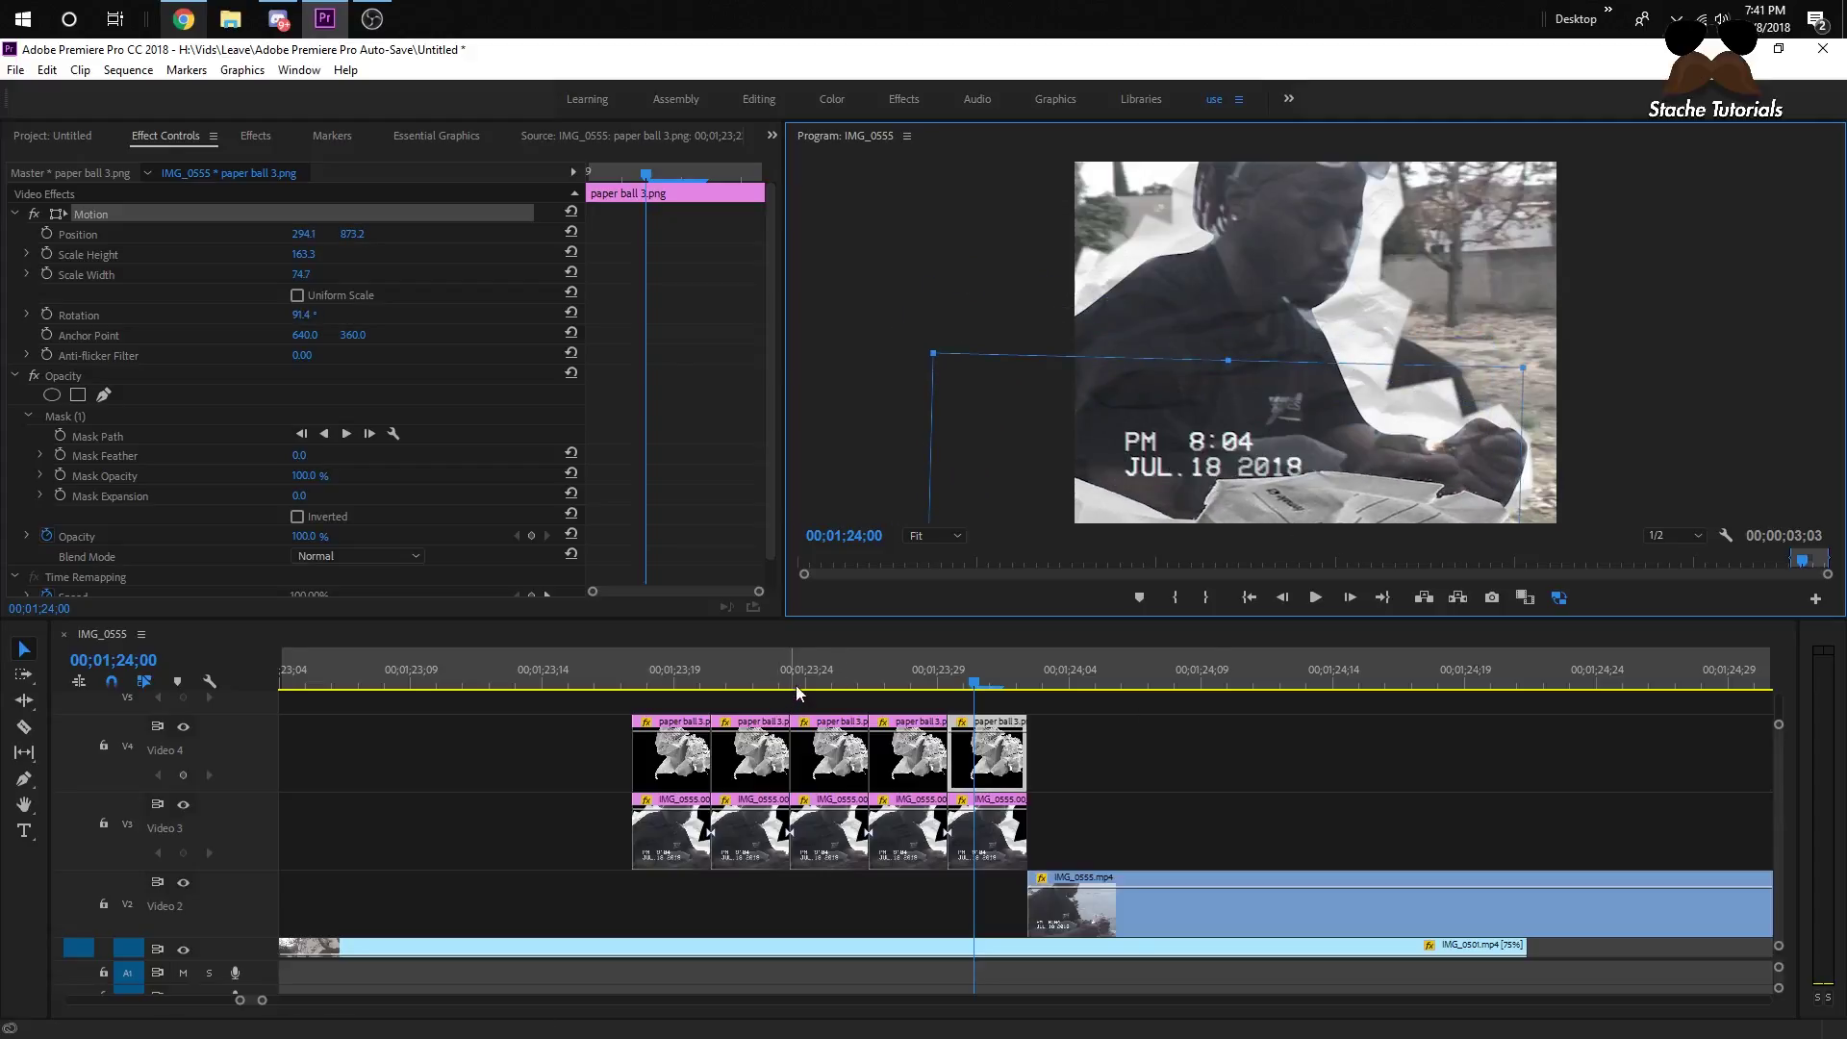
# - Play the paper transition repeatedly, including from the start of the IMG_0501 clip, to examine all five paper ball pieces in motion
pyautogui.click(586, 663)
pyautogui.press('space')
pyautogui.click(342, 664)
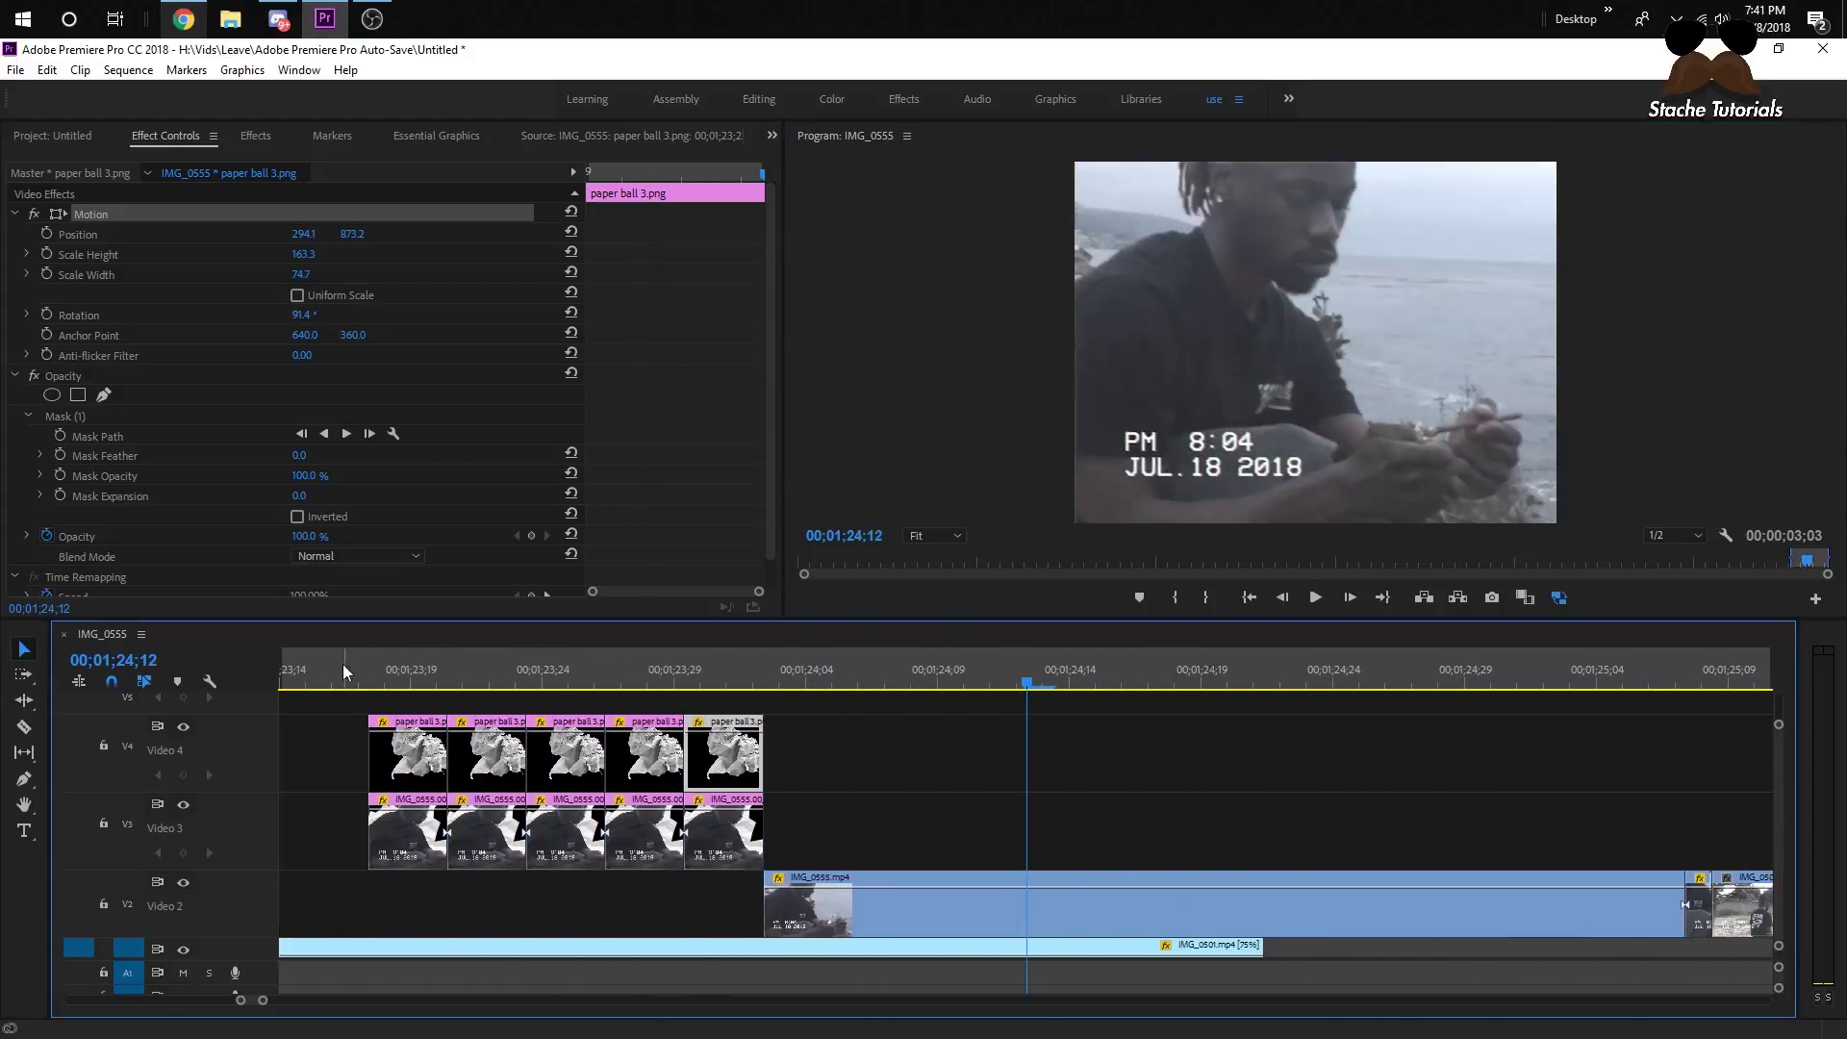
pyautogui.press('space')
pyautogui.click(553, 682)
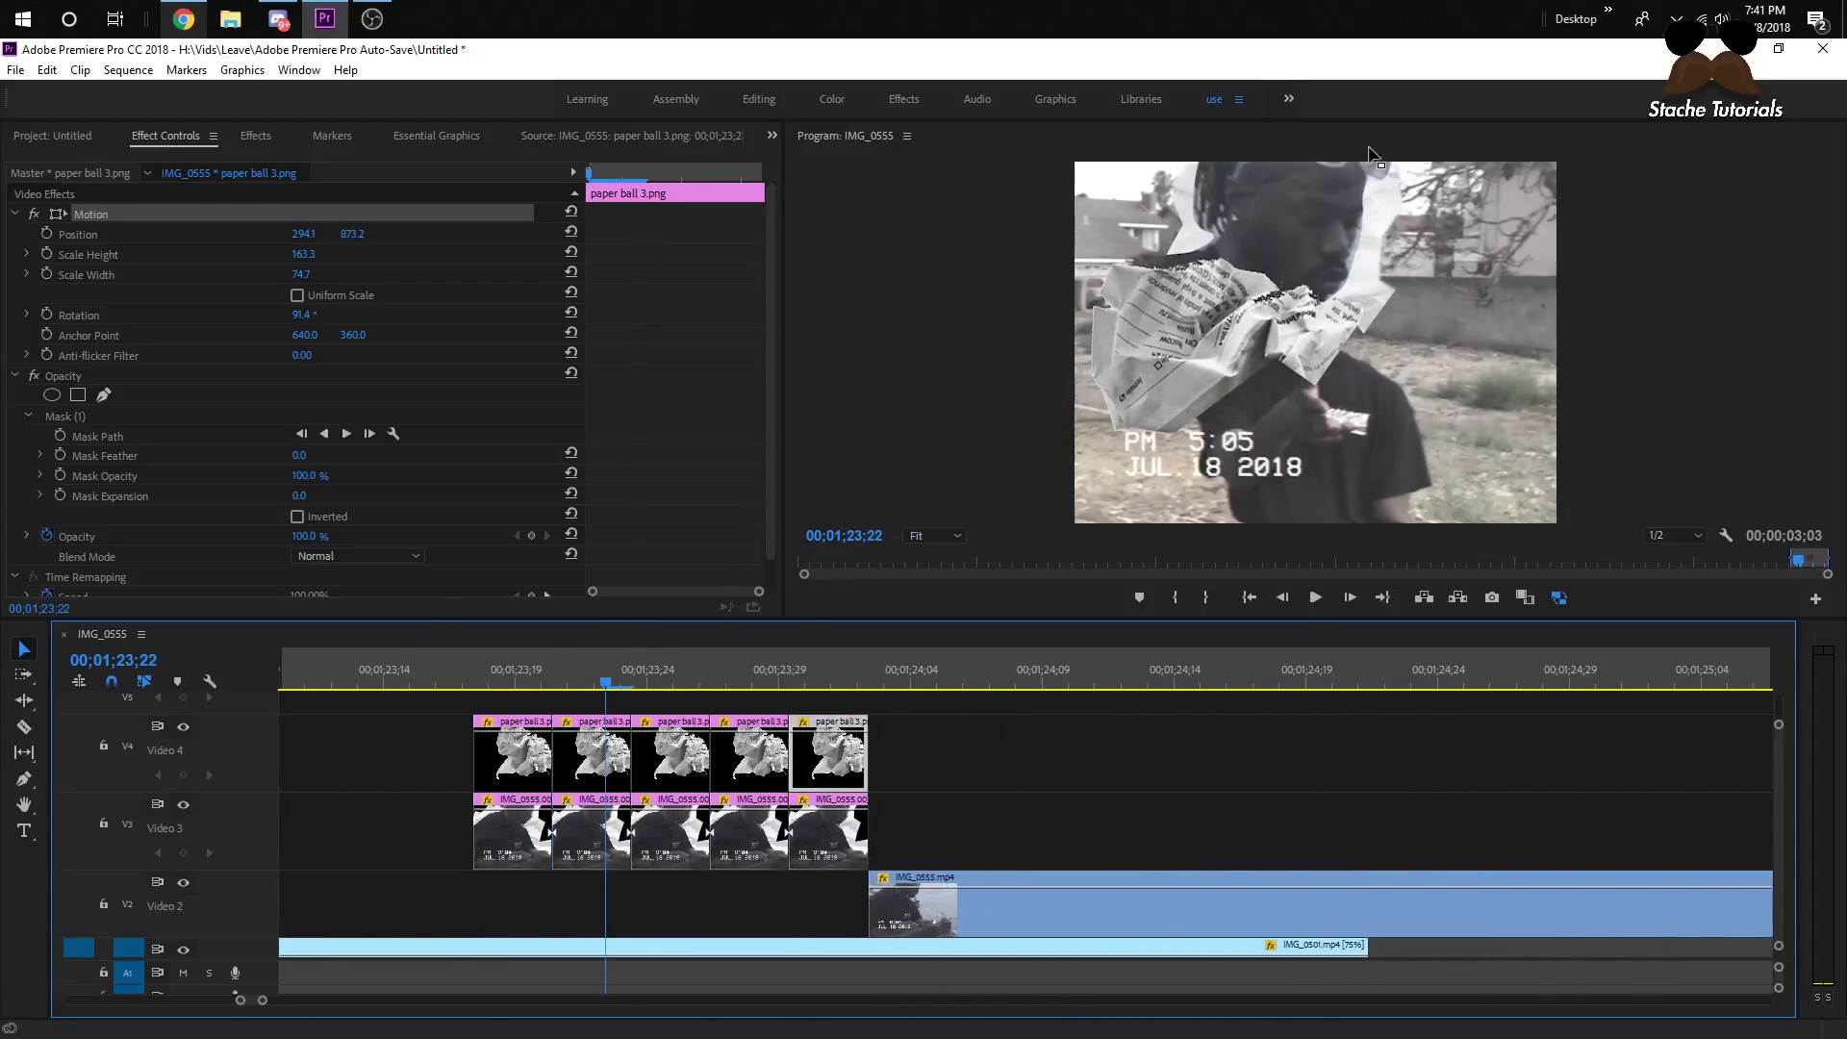
pyautogui.press('space')
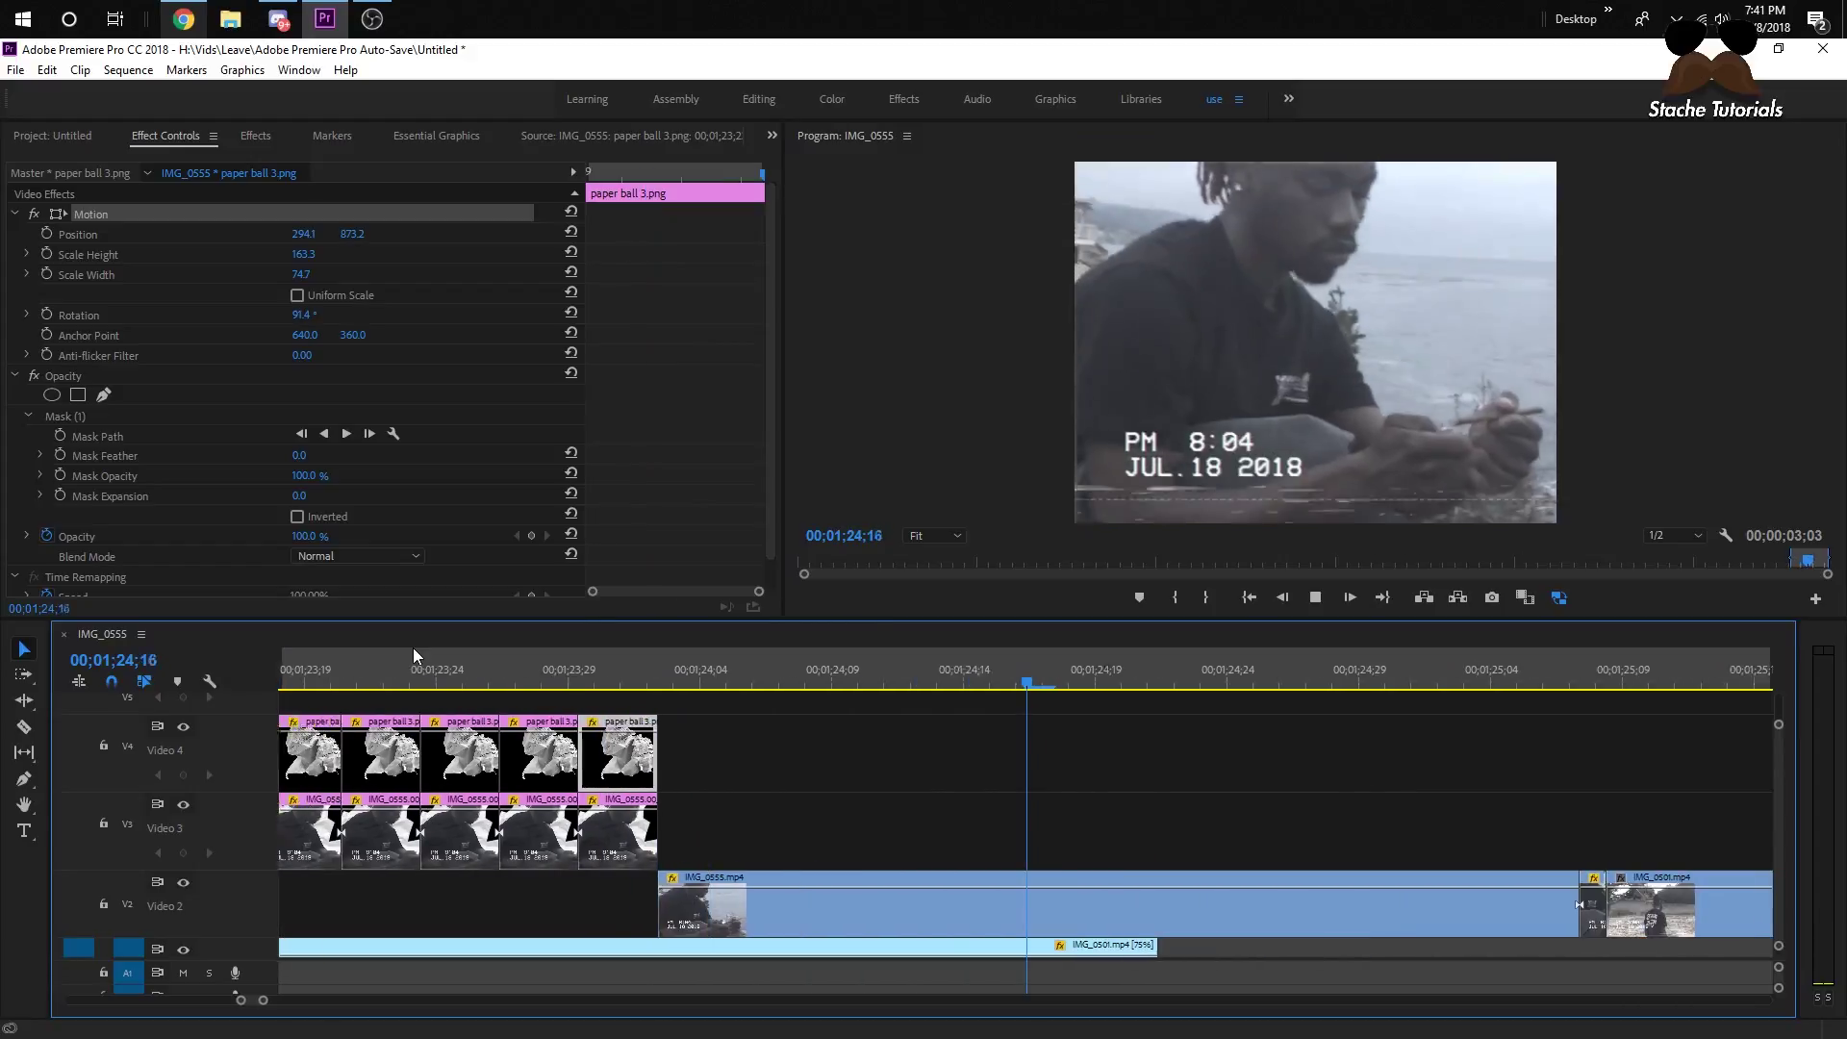
pyautogui.press('space')
pyautogui.moveTo(265, 1003); pyautogui.dragTo(312, 1003)
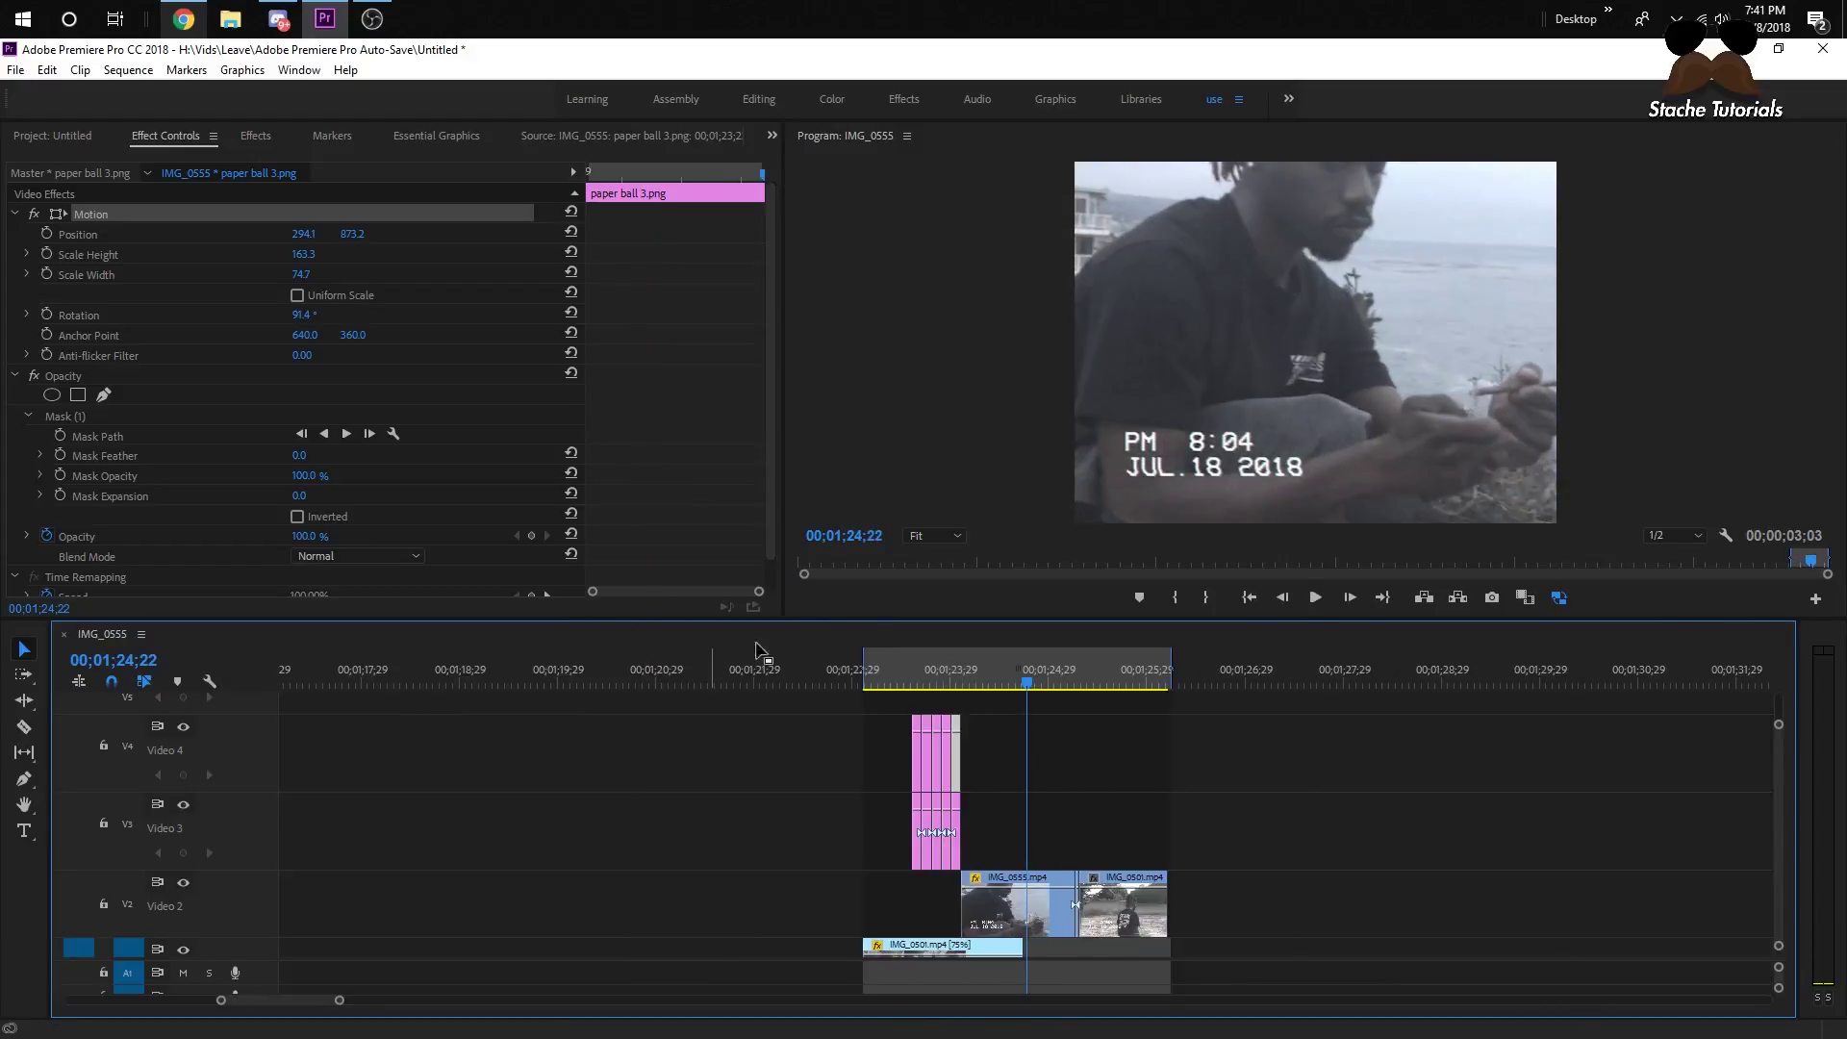
pyautogui.click(871, 666)
pyautogui.press('space')
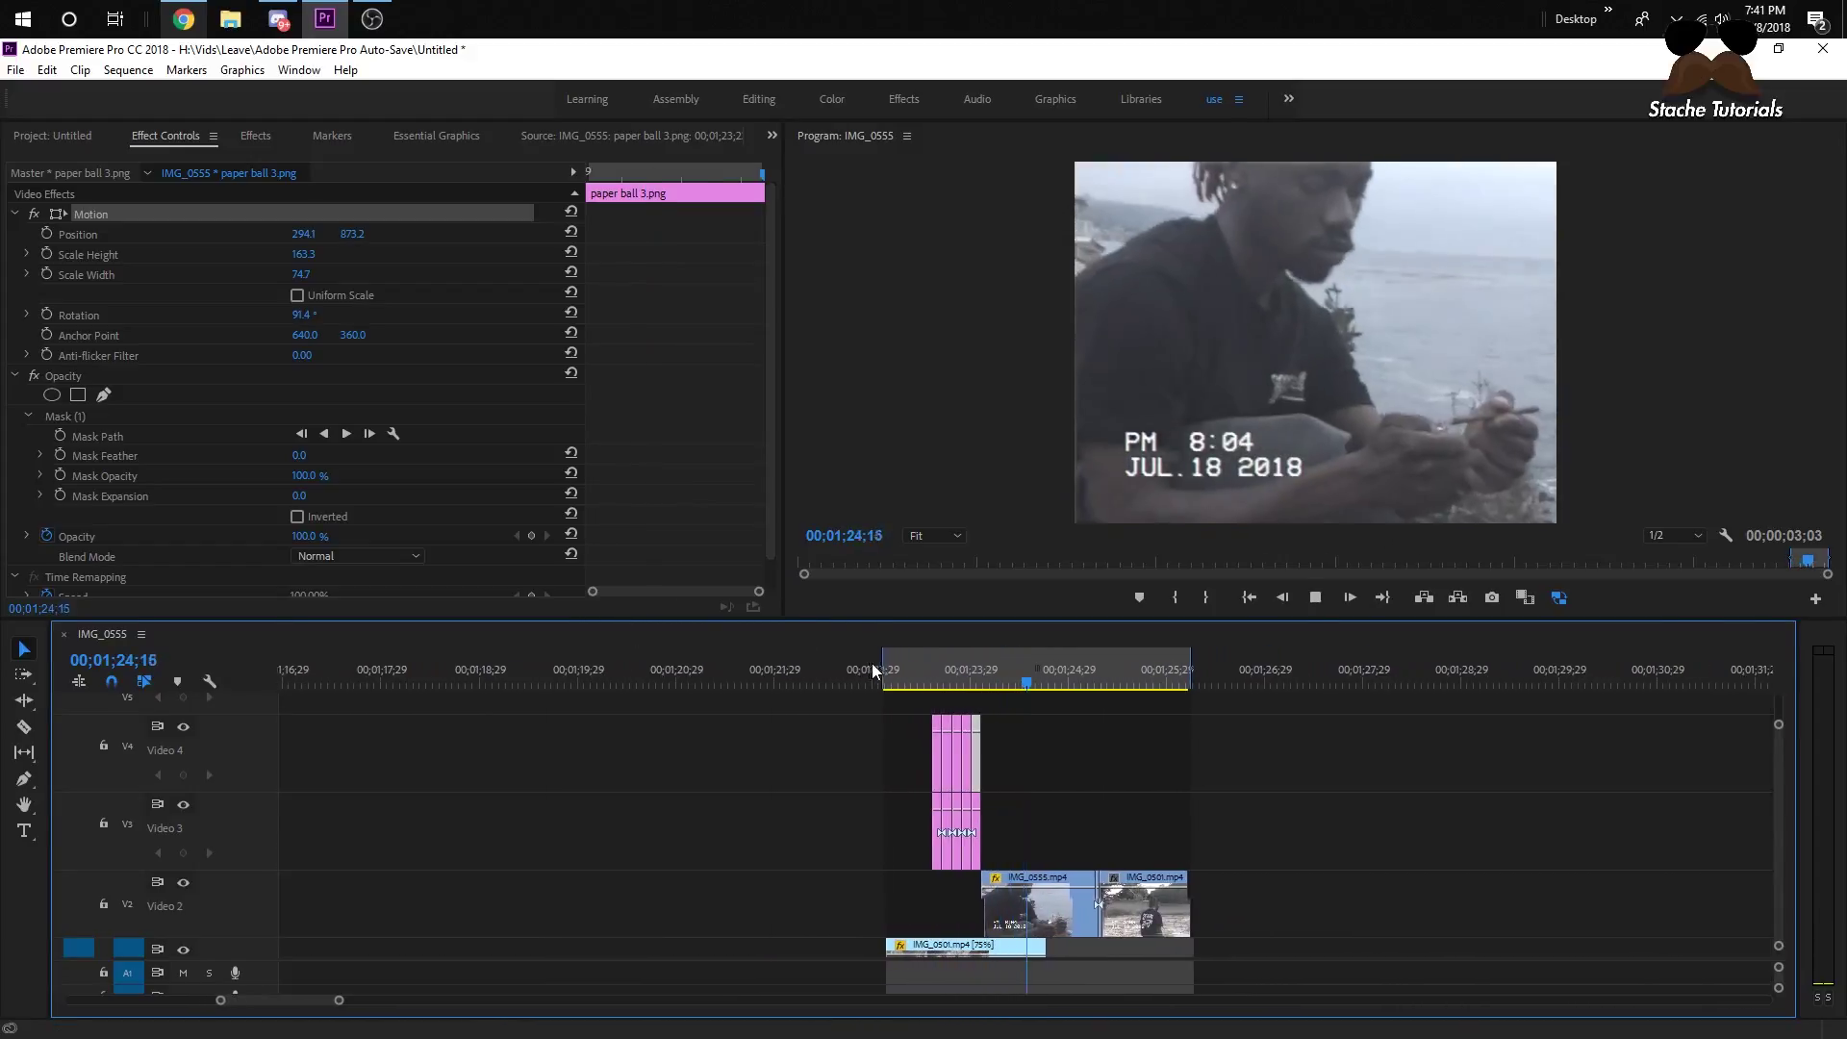
pyautogui.press('space')
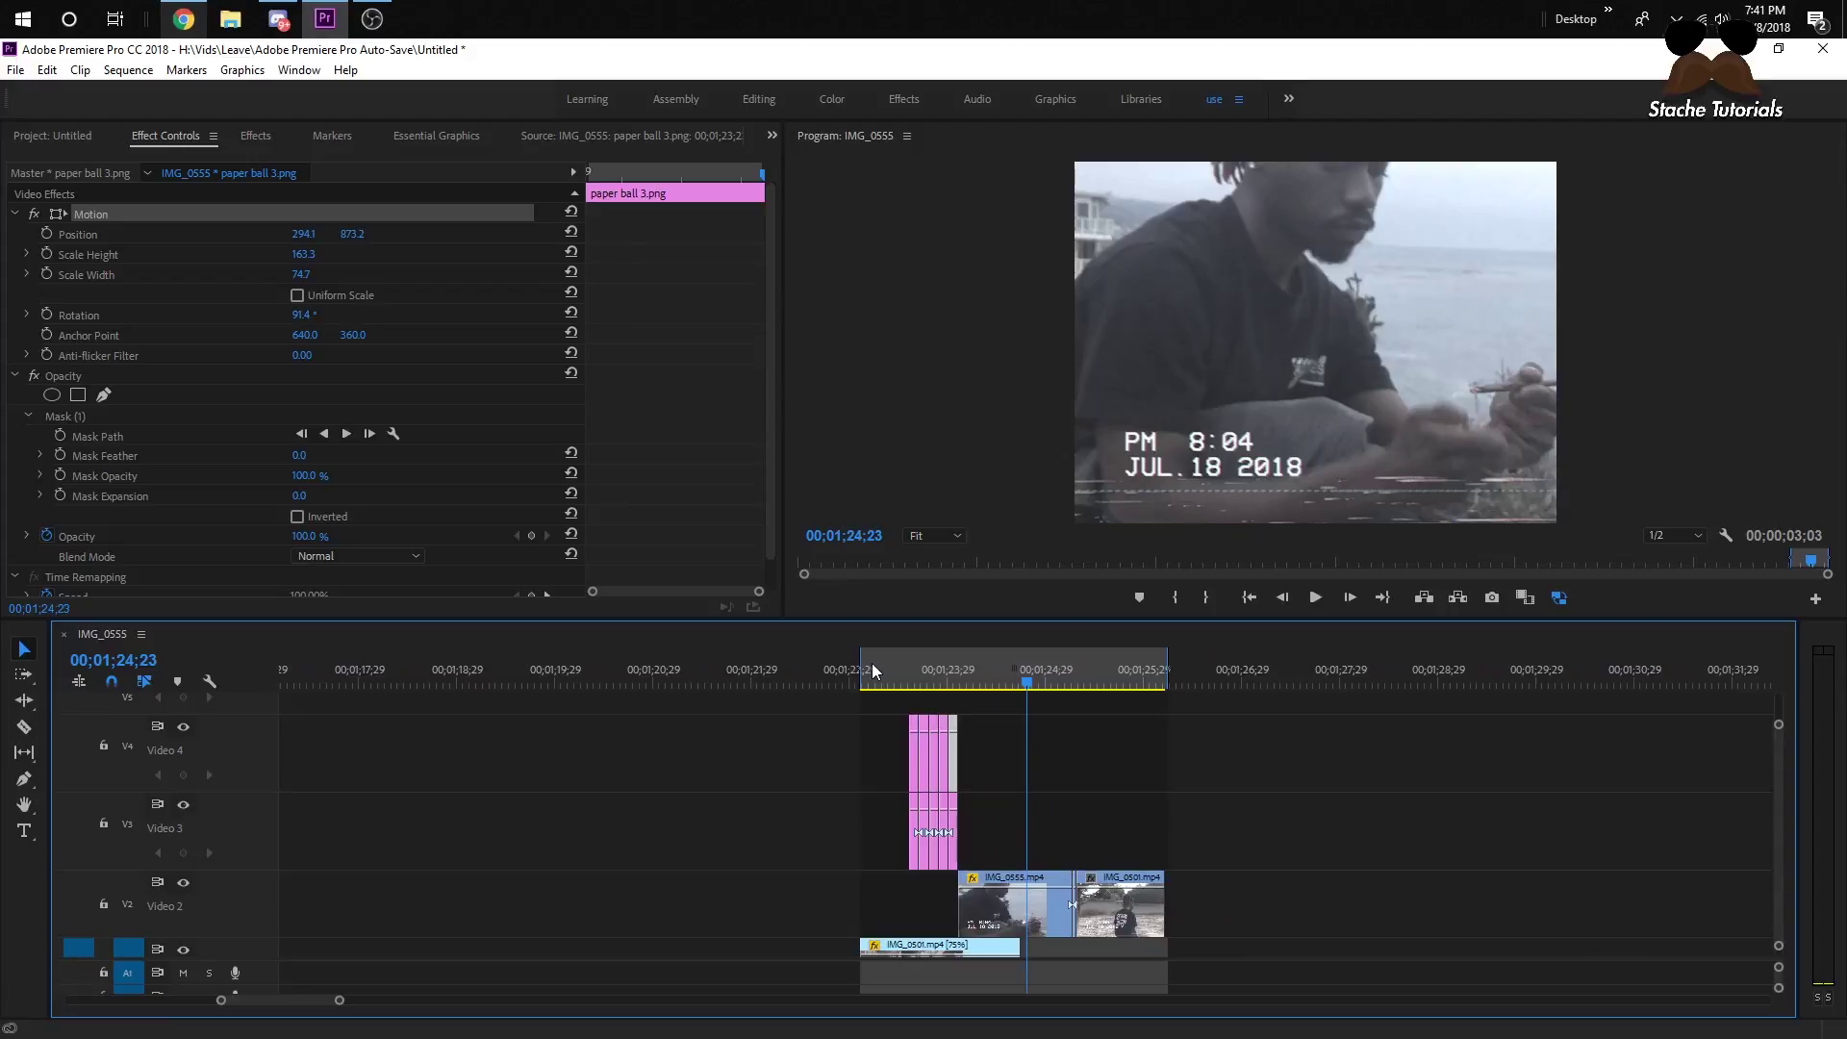